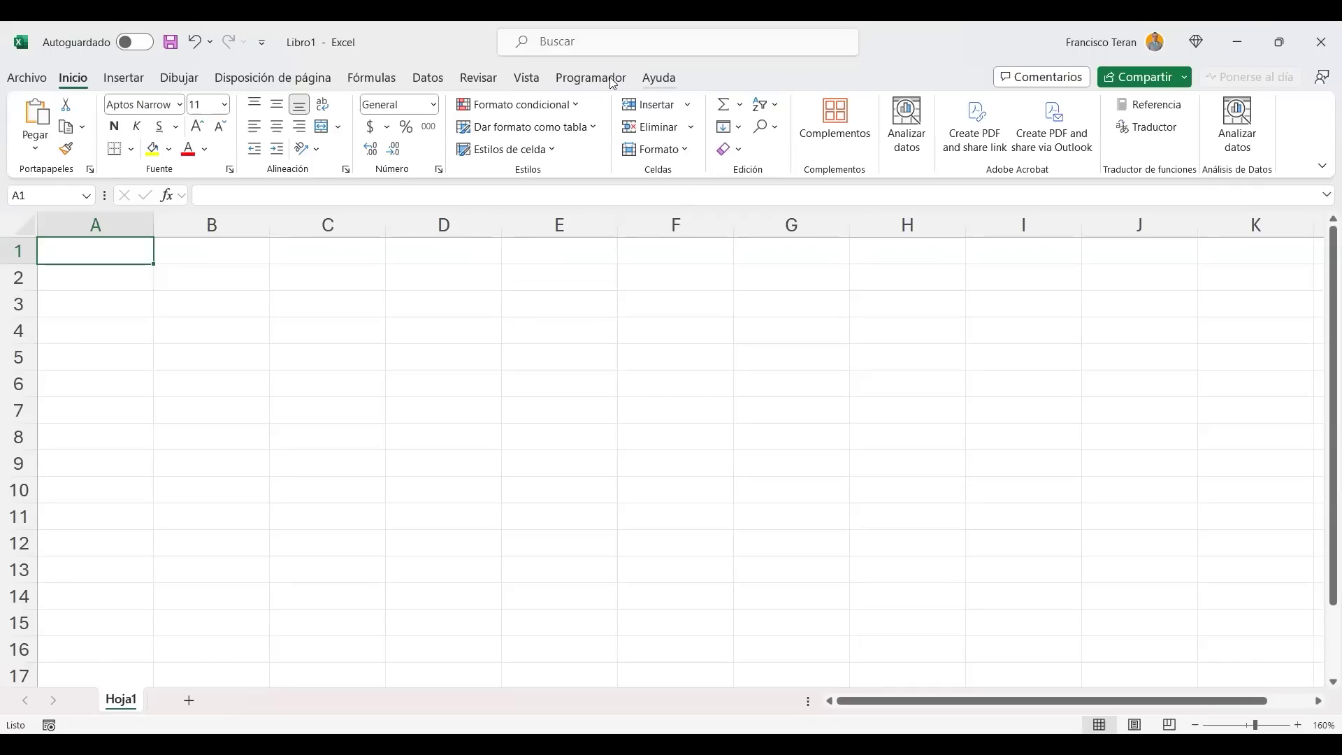
# Select B1:D2, extend the selection to about K13, then return to cell A1.
pyautogui.click(448, 302)
pyautogui.moveTo(170, 258); pyautogui.dragTo(462, 280)
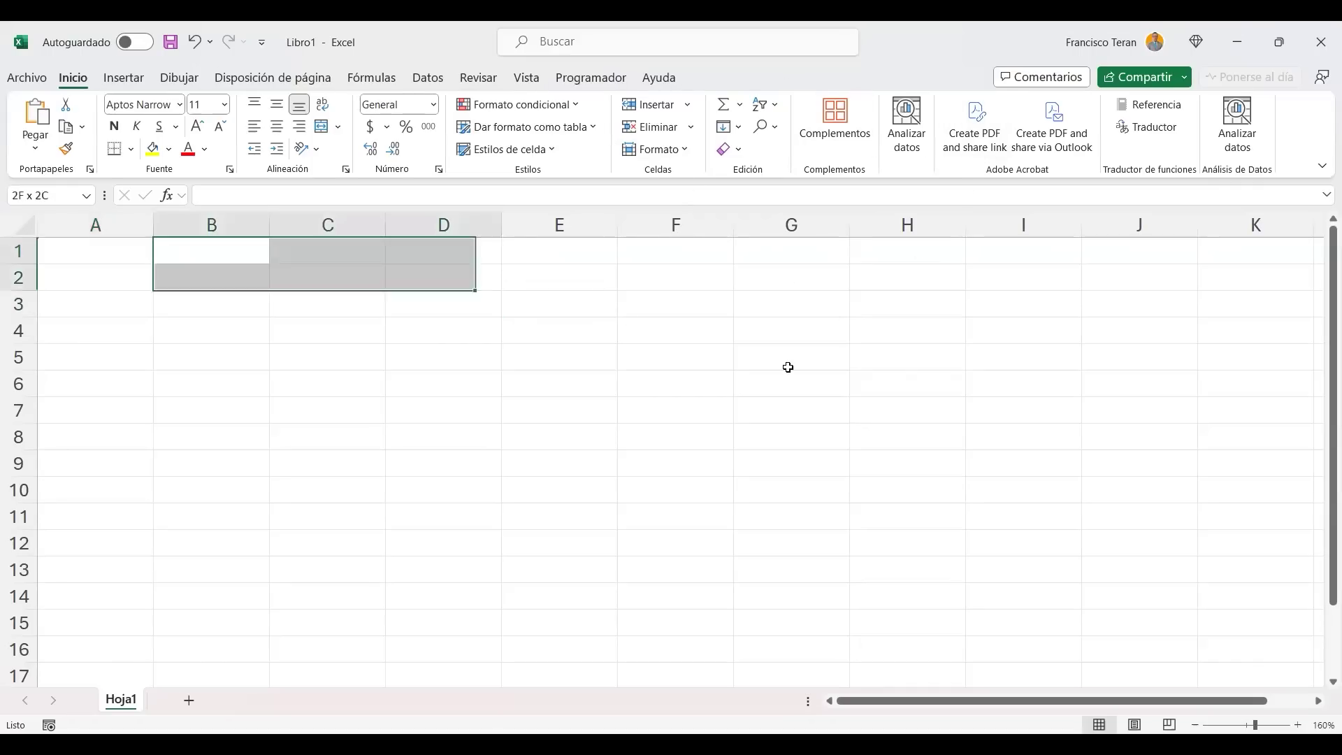
pyautogui.moveTo(788, 367); pyautogui.dragTo(1055, 512)
pyautogui.click(923, 464)
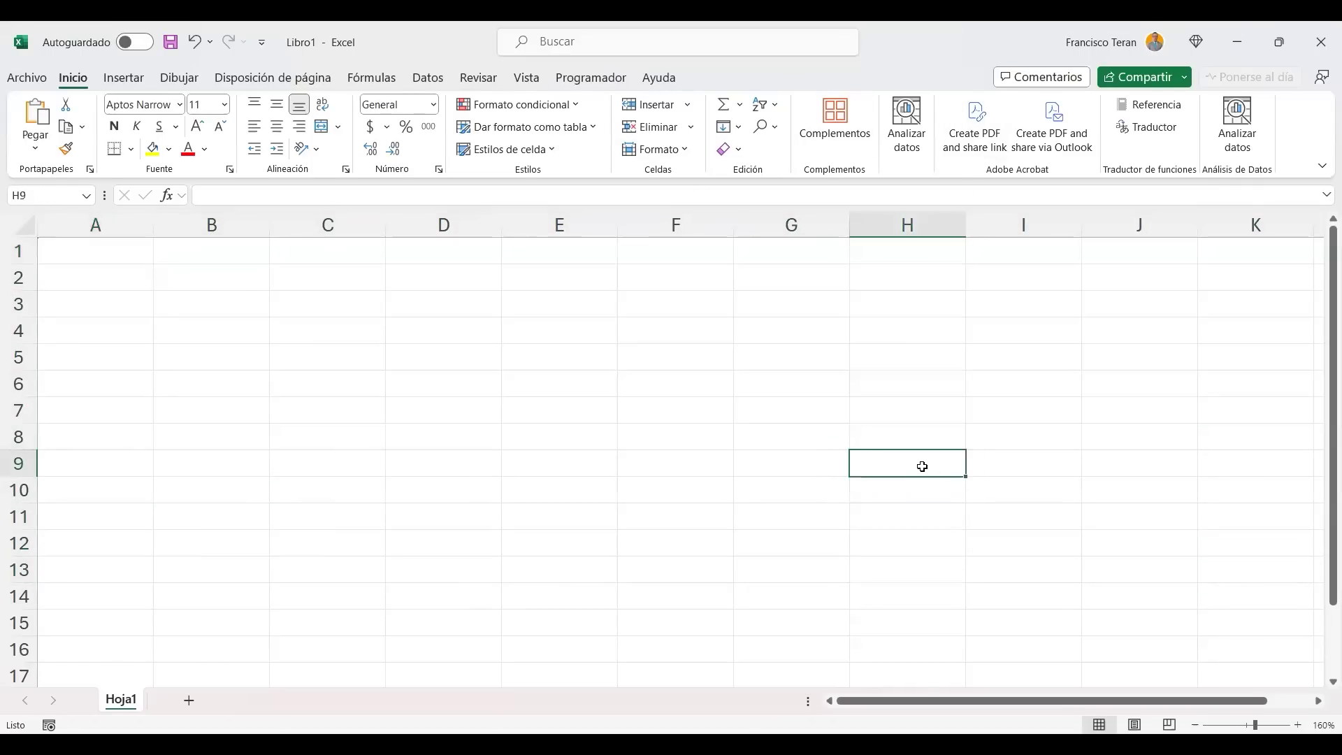
pyautogui.click(790, 427)
pyautogui.click(115, 247)
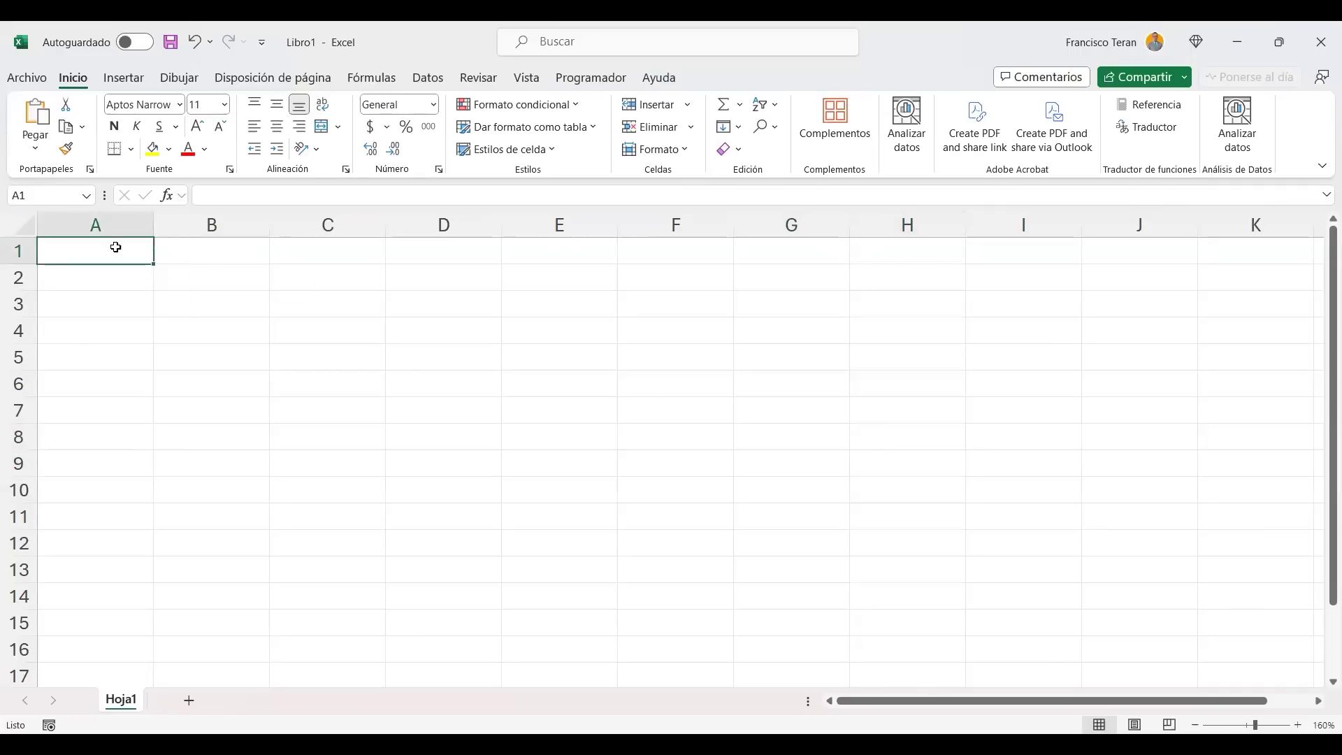
pyautogui.click(195, 261)
pyautogui.click(135, 249)
# Select cells F3, G2, G3, F2 and G2 in turn, then scroll down the sheet.
pyautogui.click(680, 305)
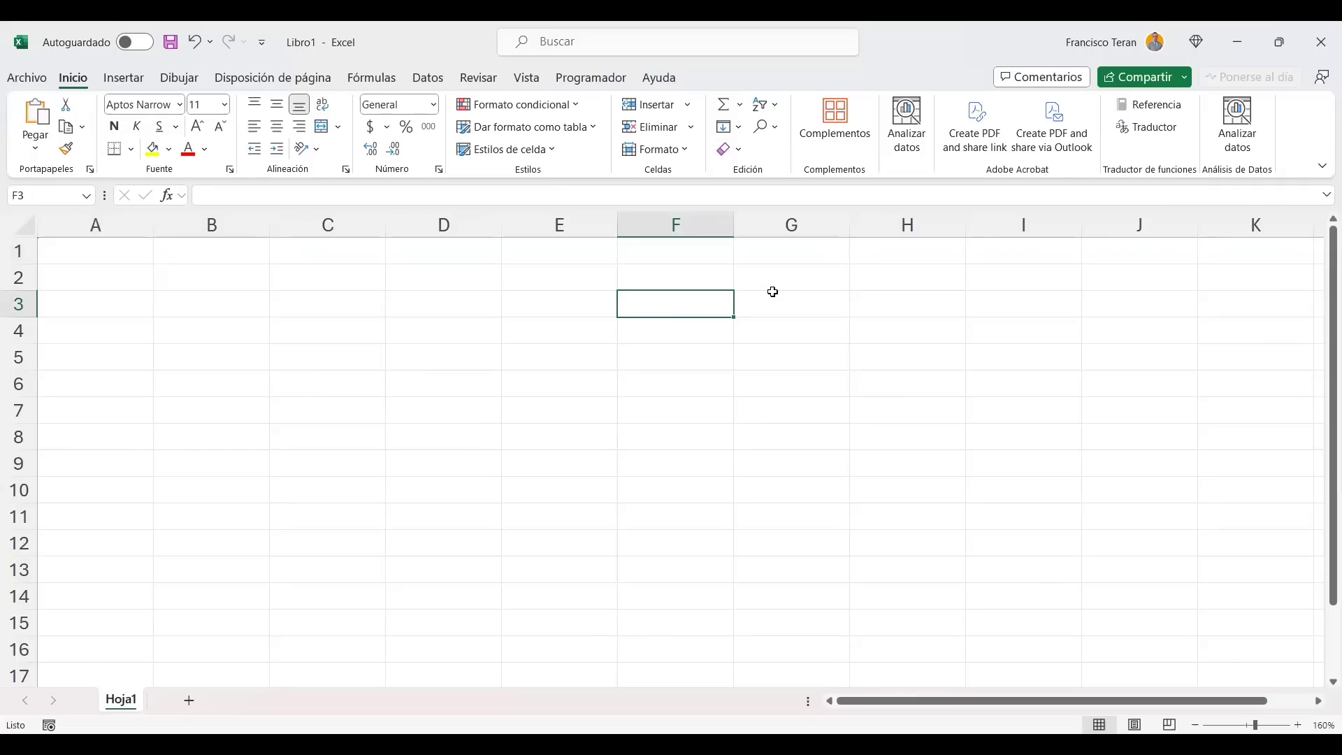
pyautogui.click(779, 279)
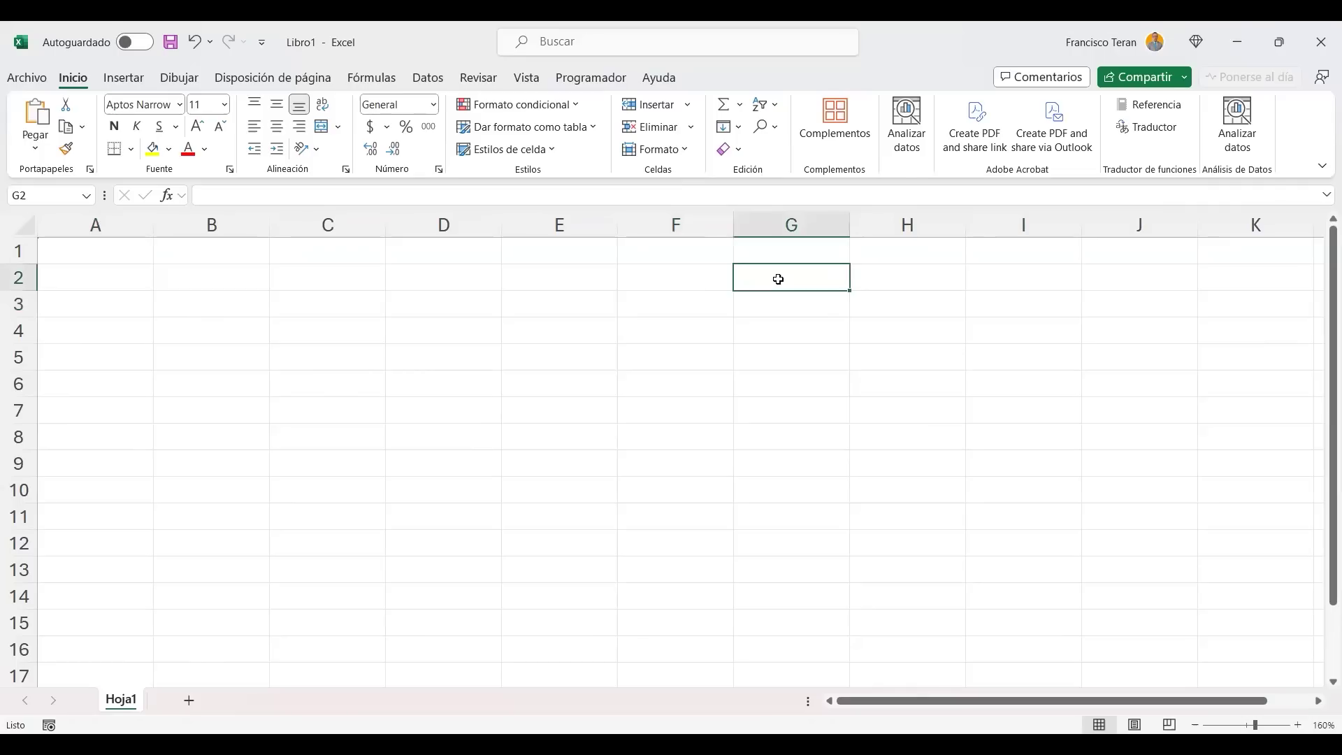
pyautogui.click(767, 300)
pyautogui.click(672, 283)
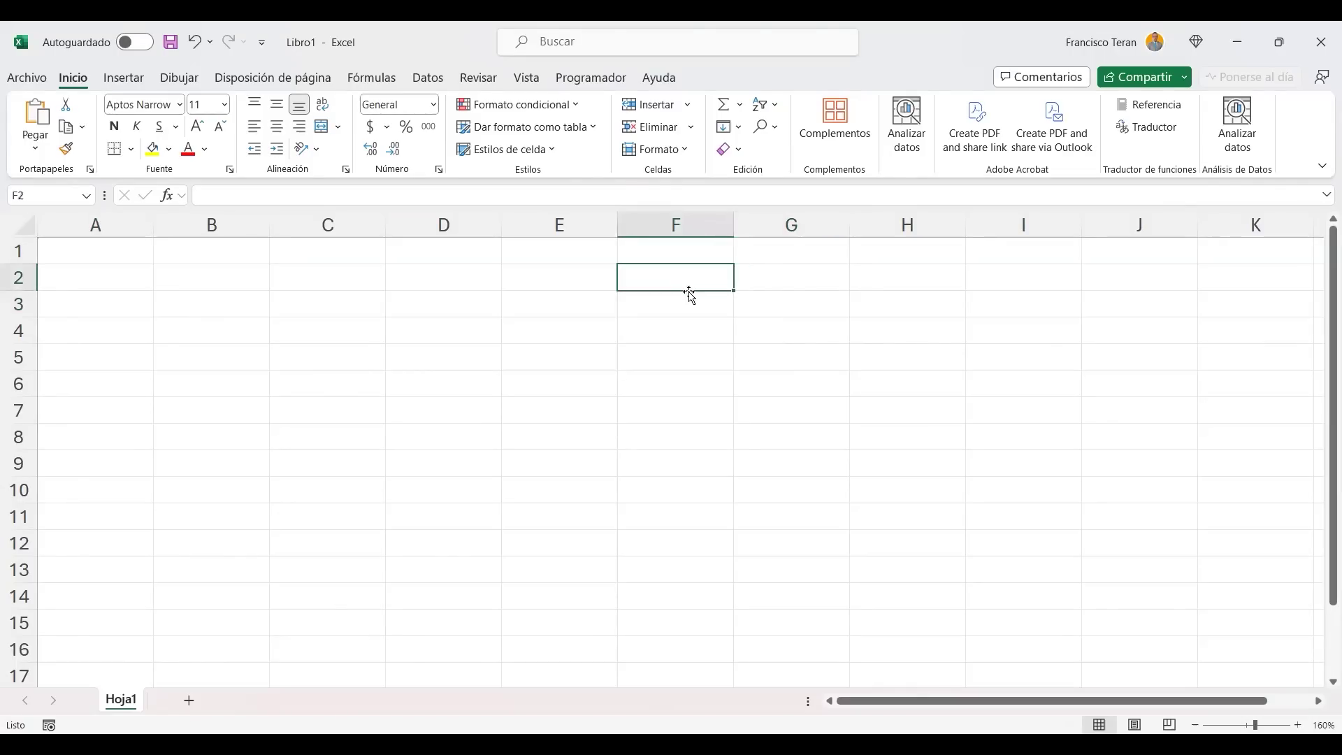
pyautogui.click(754, 279)
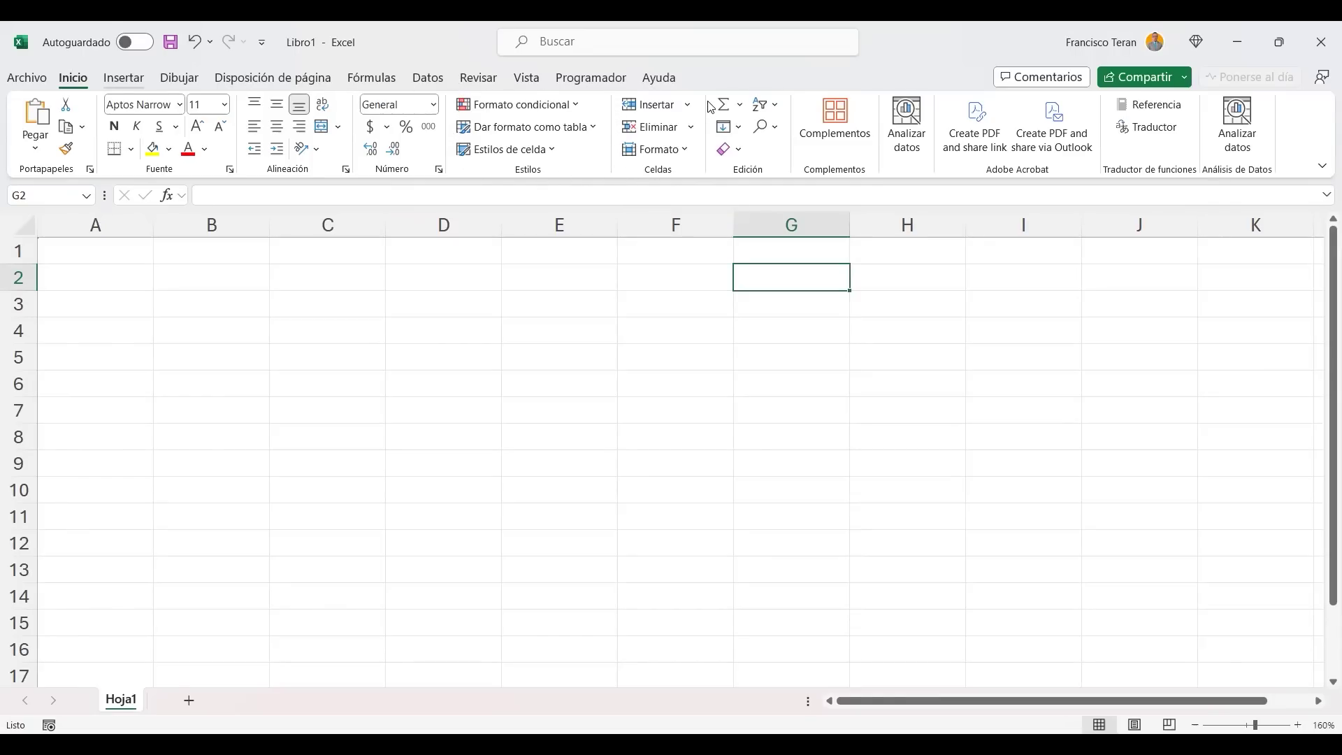
pyautogui.scroll(-1, 797, 113)
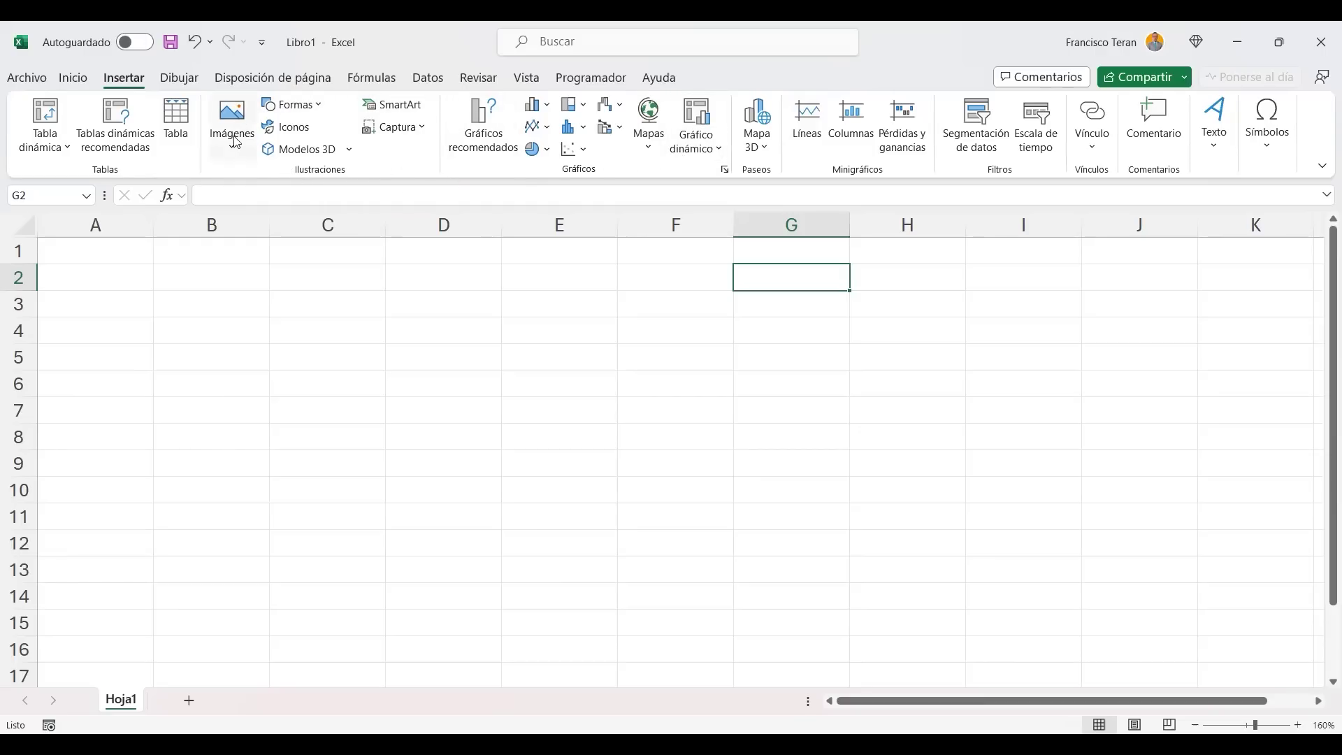
# Browse the Dibujar, Disposición de página, Fórmulas and Revisar tabs, returning to Inicio.
pyautogui.click(67, 80)
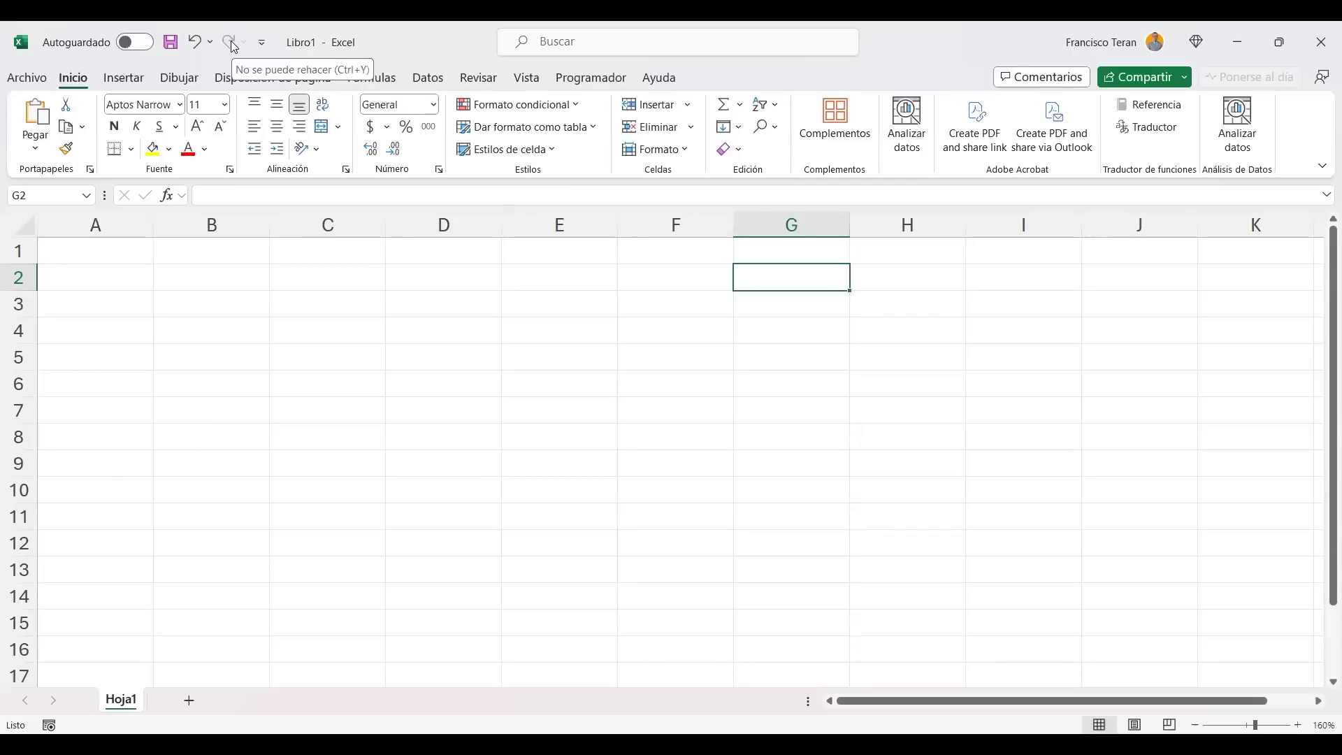
pyautogui.click(179, 78)
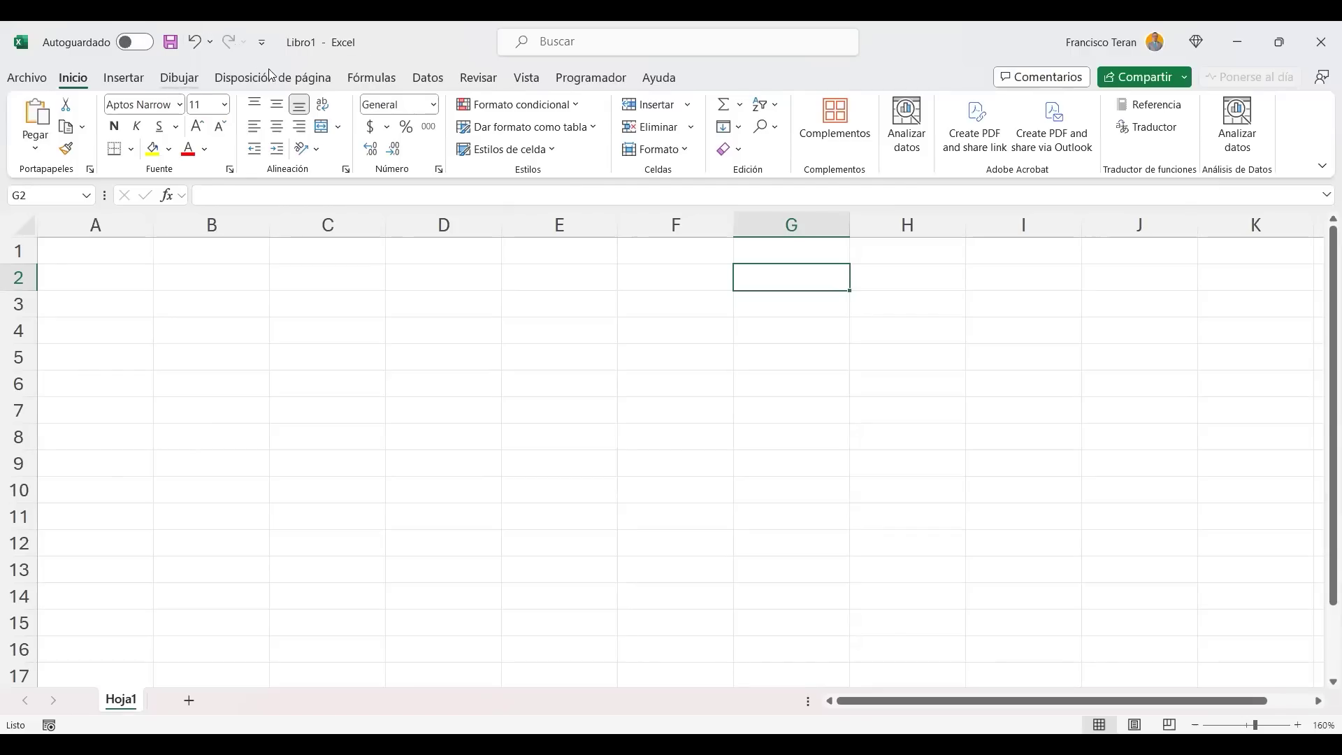
pyautogui.click(289, 81)
pyautogui.click(371, 77)
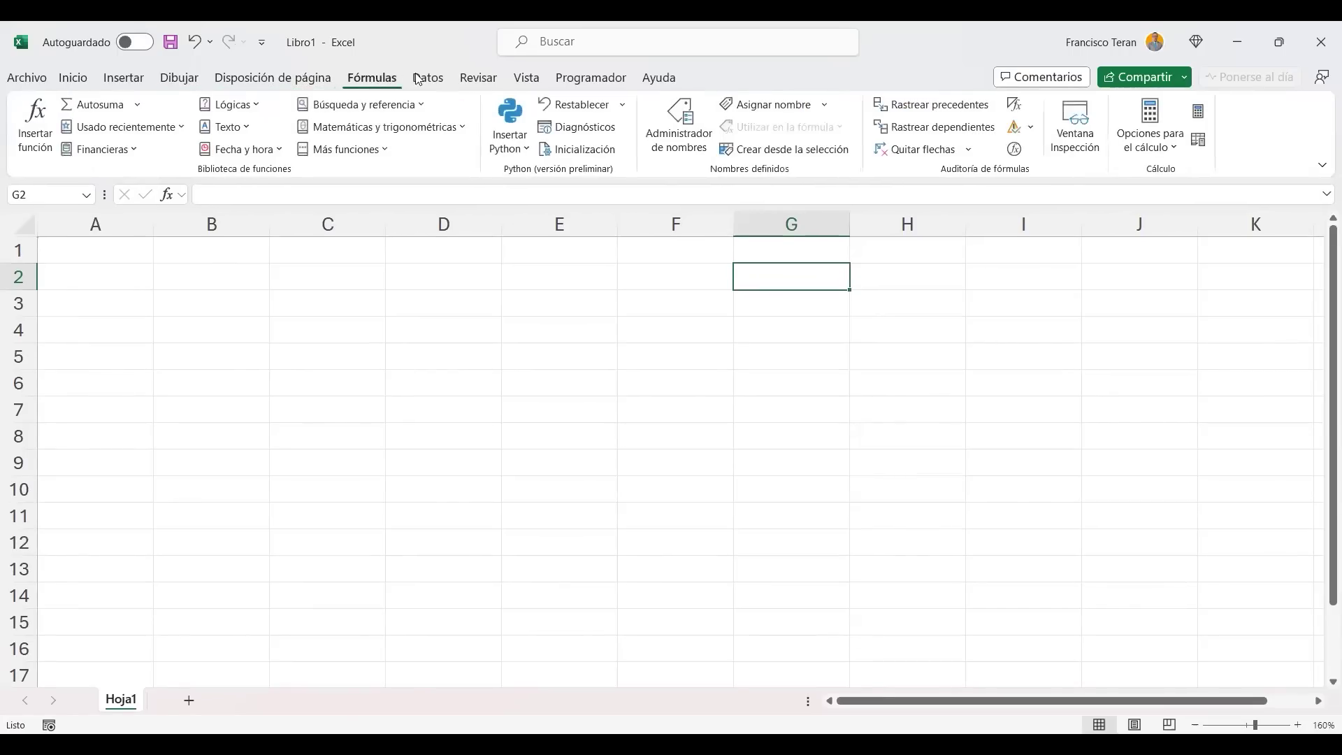
pyautogui.click(479, 77)
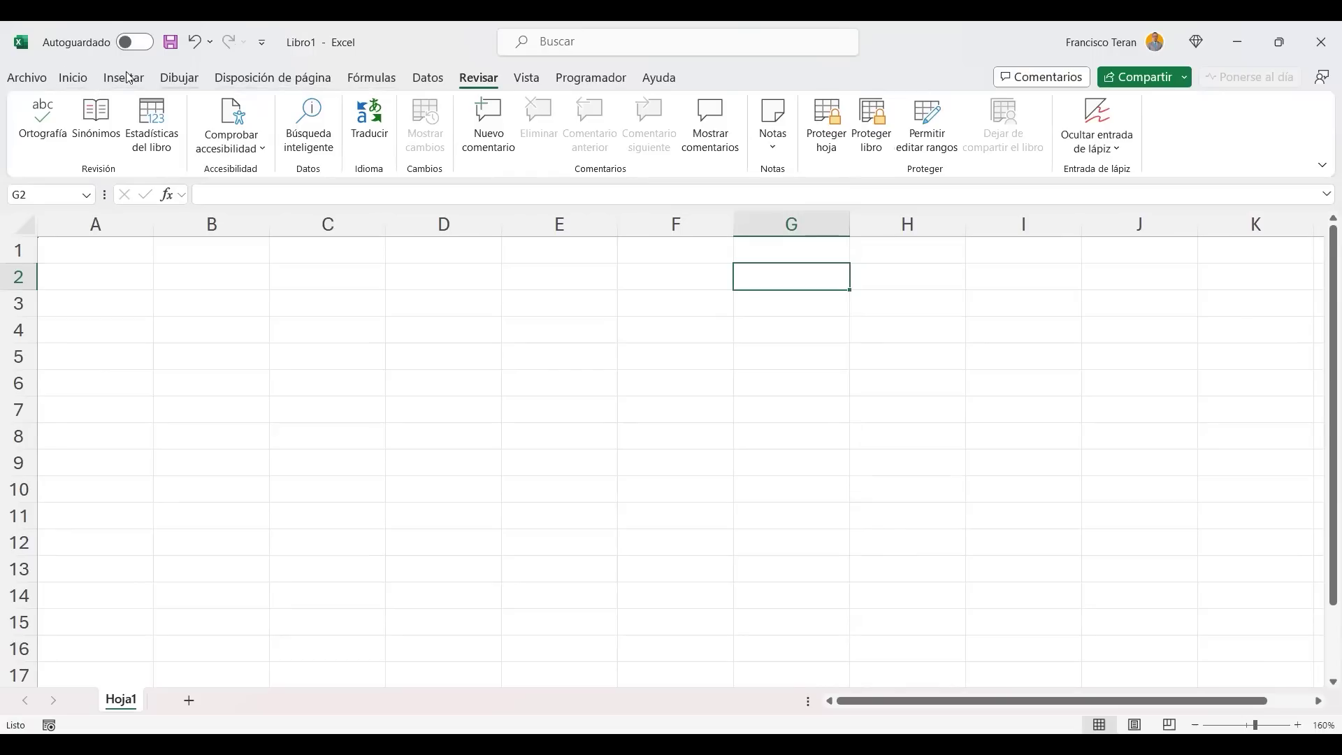
pyautogui.click(75, 78)
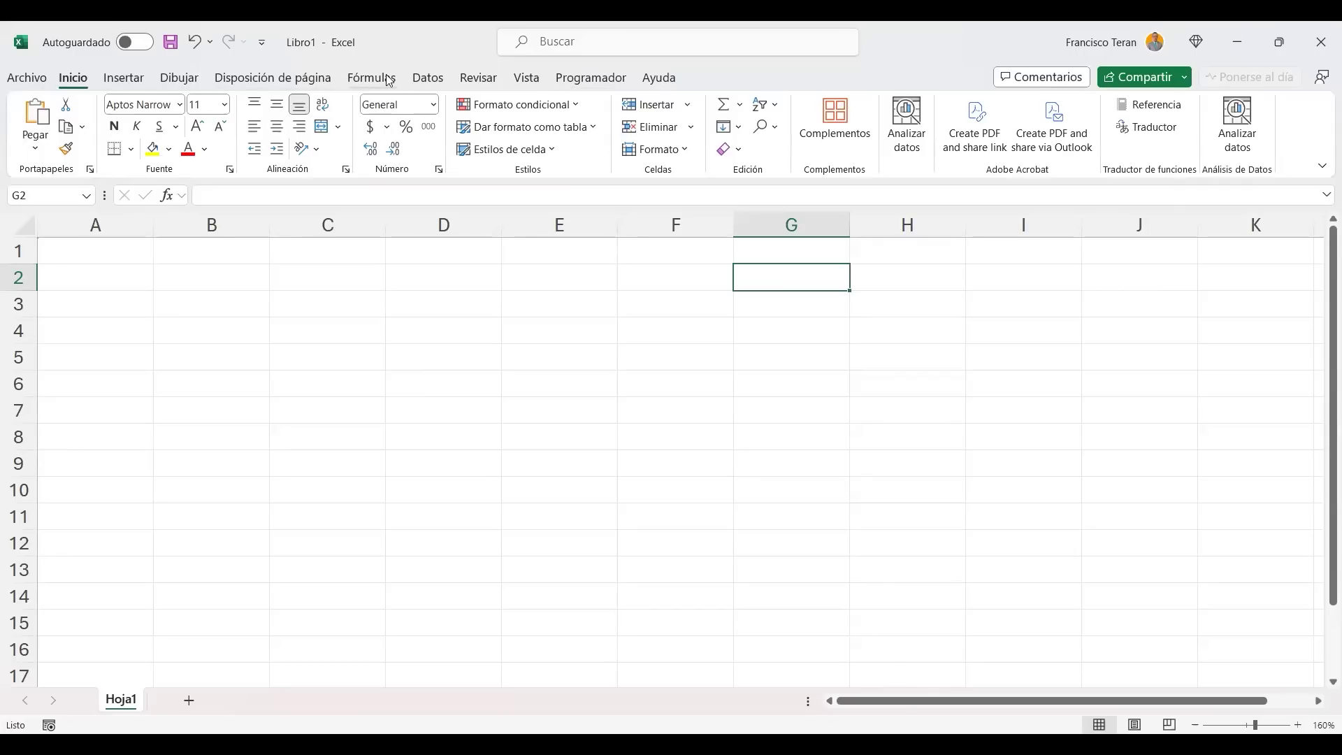
# Show the Fórmulas tab, dismissing the ribbon shortcut menu twice without choosing anything.
pyautogui.rightClick(430, 84)
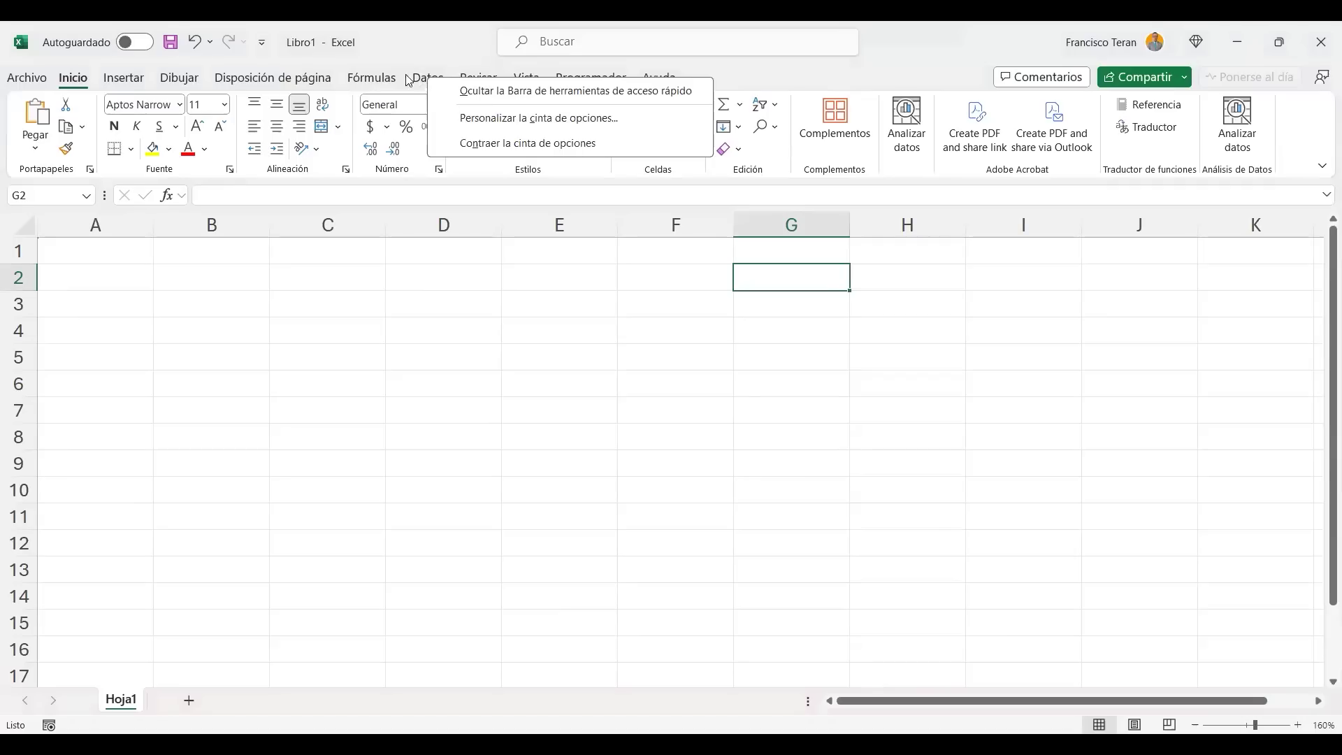
pyautogui.click(375, 81)
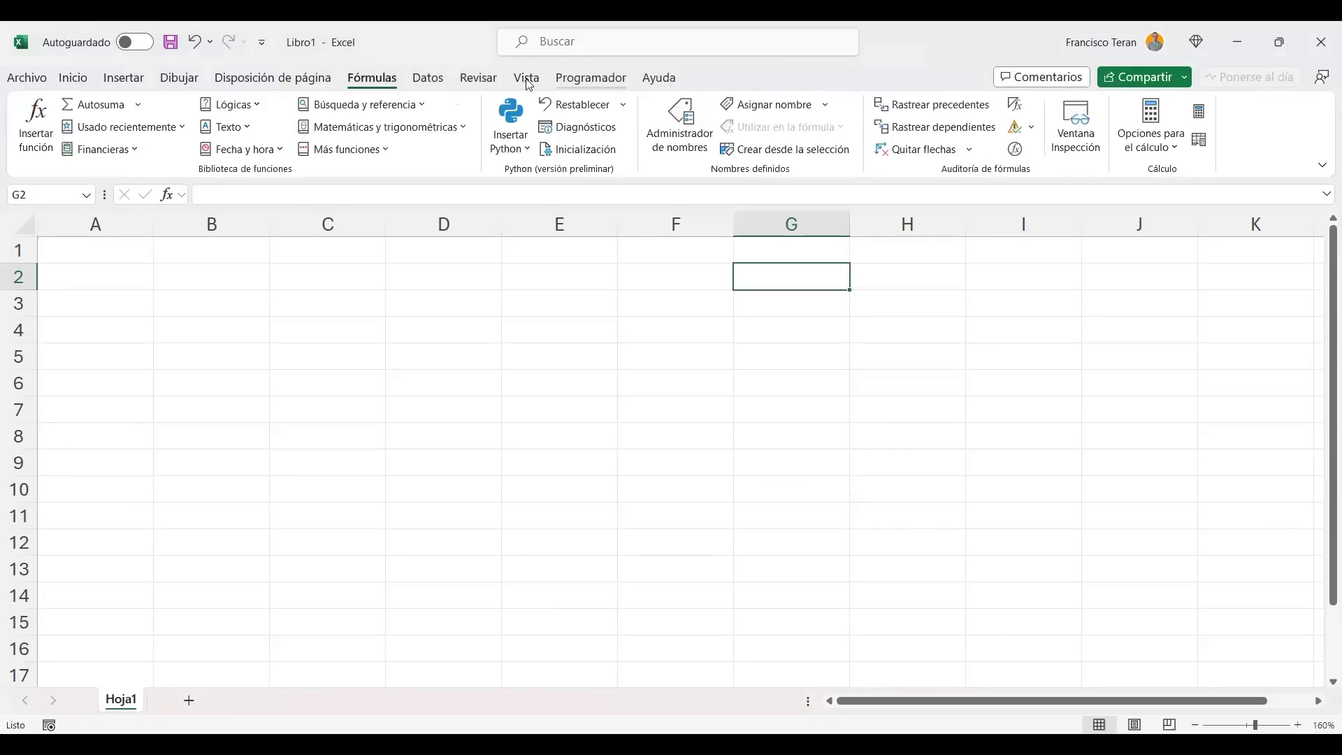
pyautogui.rightClick(580, 82)
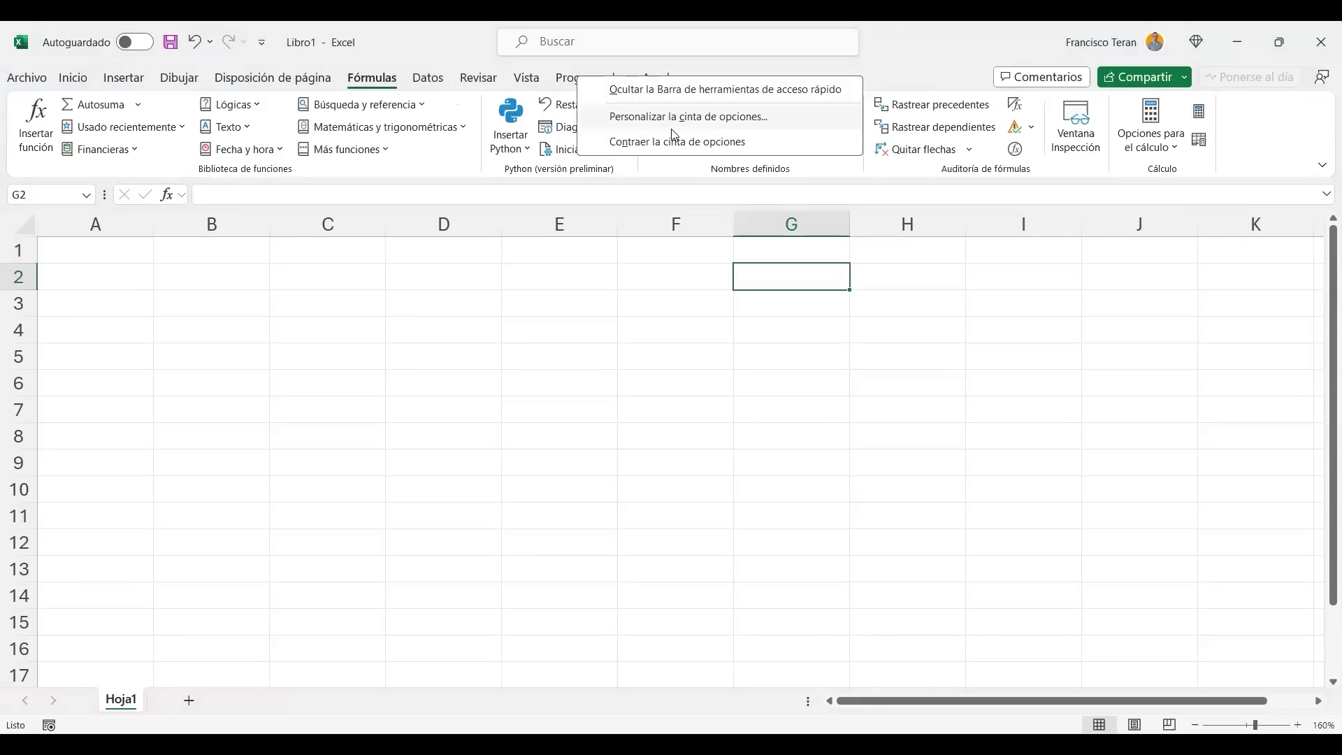
pyautogui.click(383, 86)
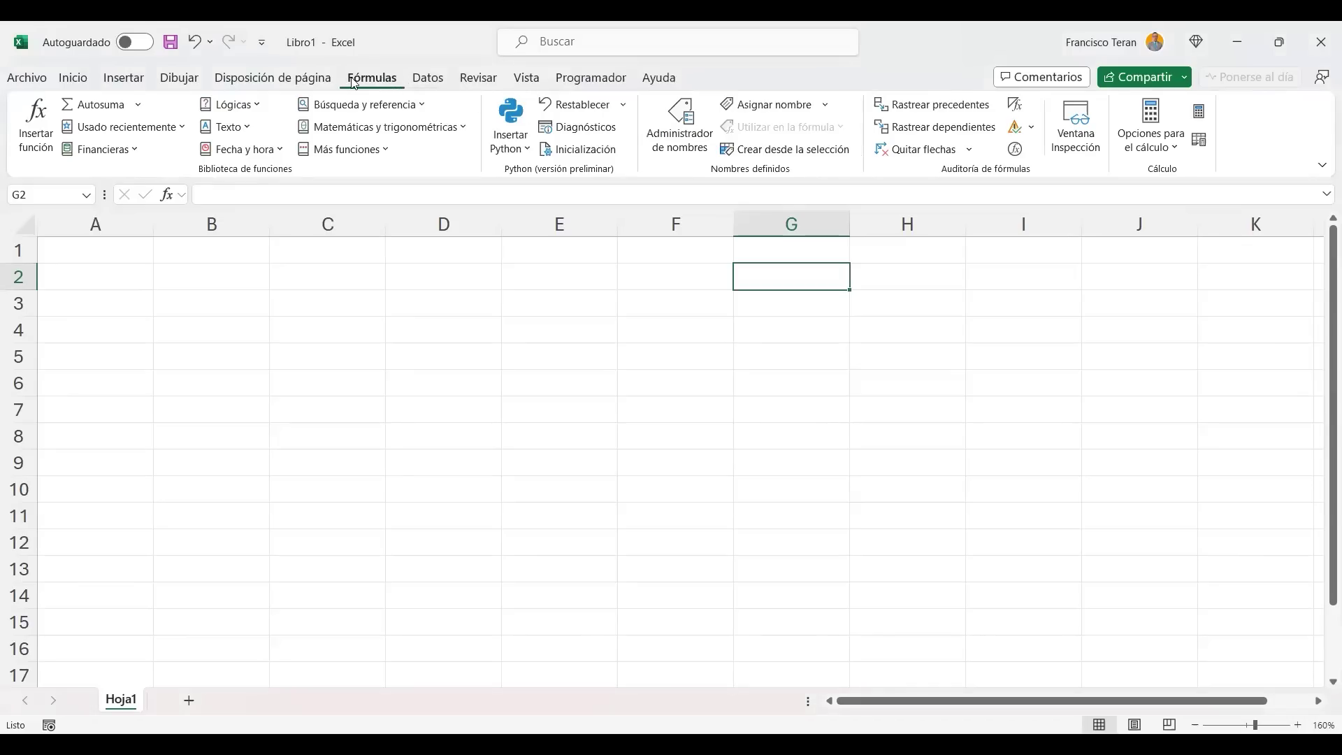
# Open Archivo > Opciones, move the Excel Options window left, then close it.
pyautogui.click(27, 78)
pyautogui.click(28, 80)
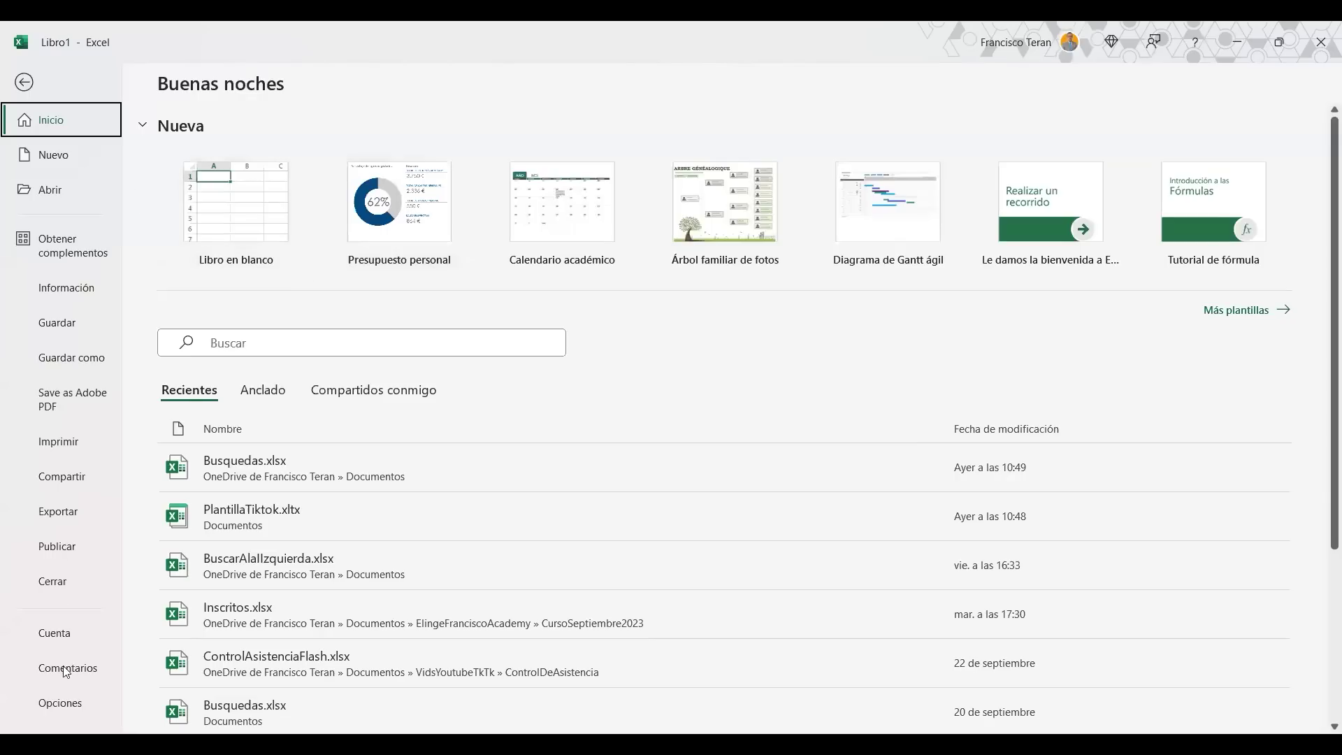
pyautogui.click(62, 705)
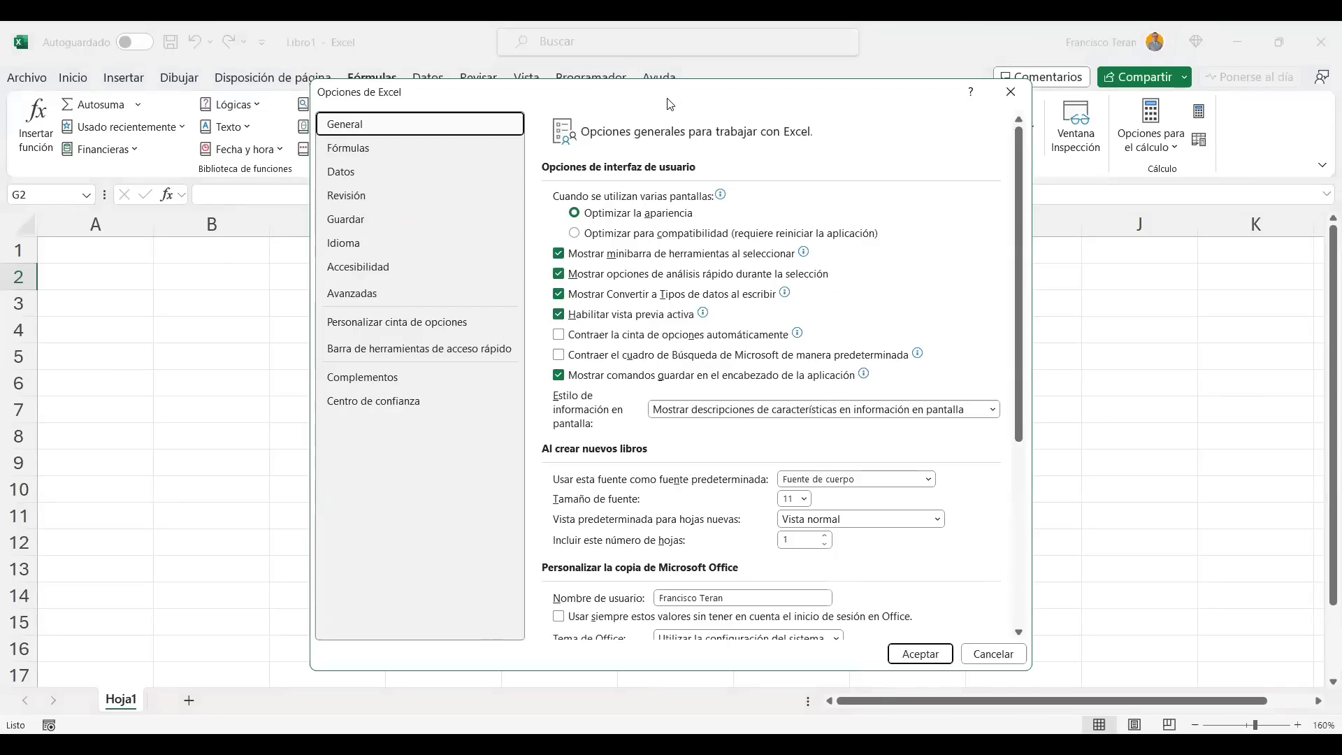
pyautogui.moveTo(670, 103); pyautogui.dragTo(588, 100)
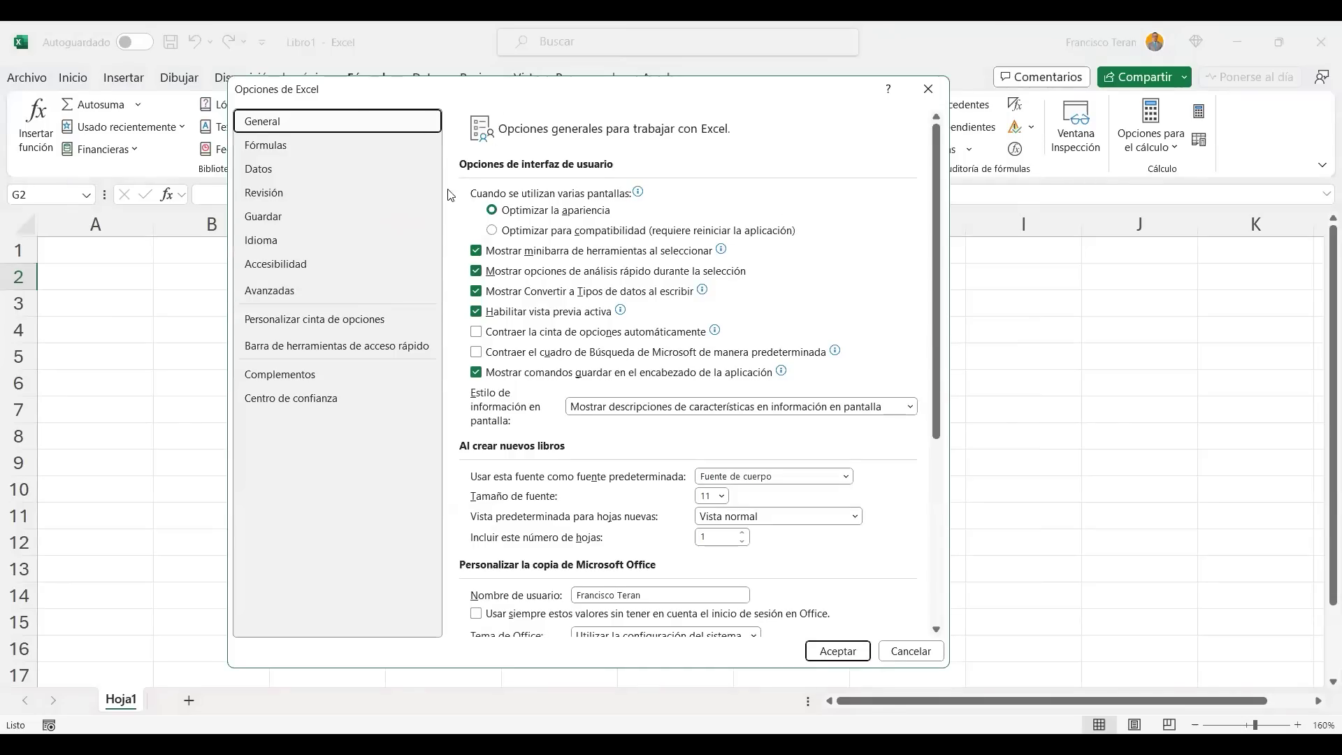
pyautogui.click(930, 90)
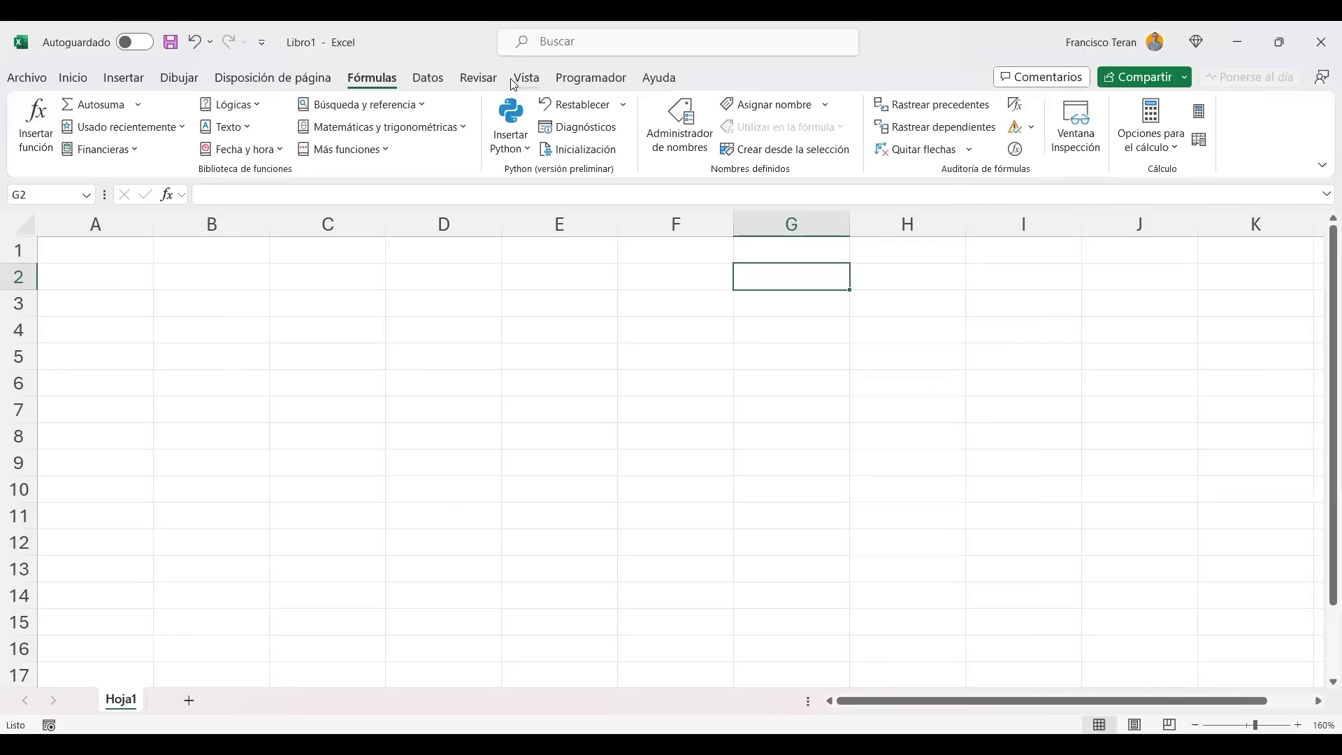
# Open ribbon customization from the ribbon's shortcut menu, then widen and reposition the Options window.
pyautogui.rightClick(586, 80)
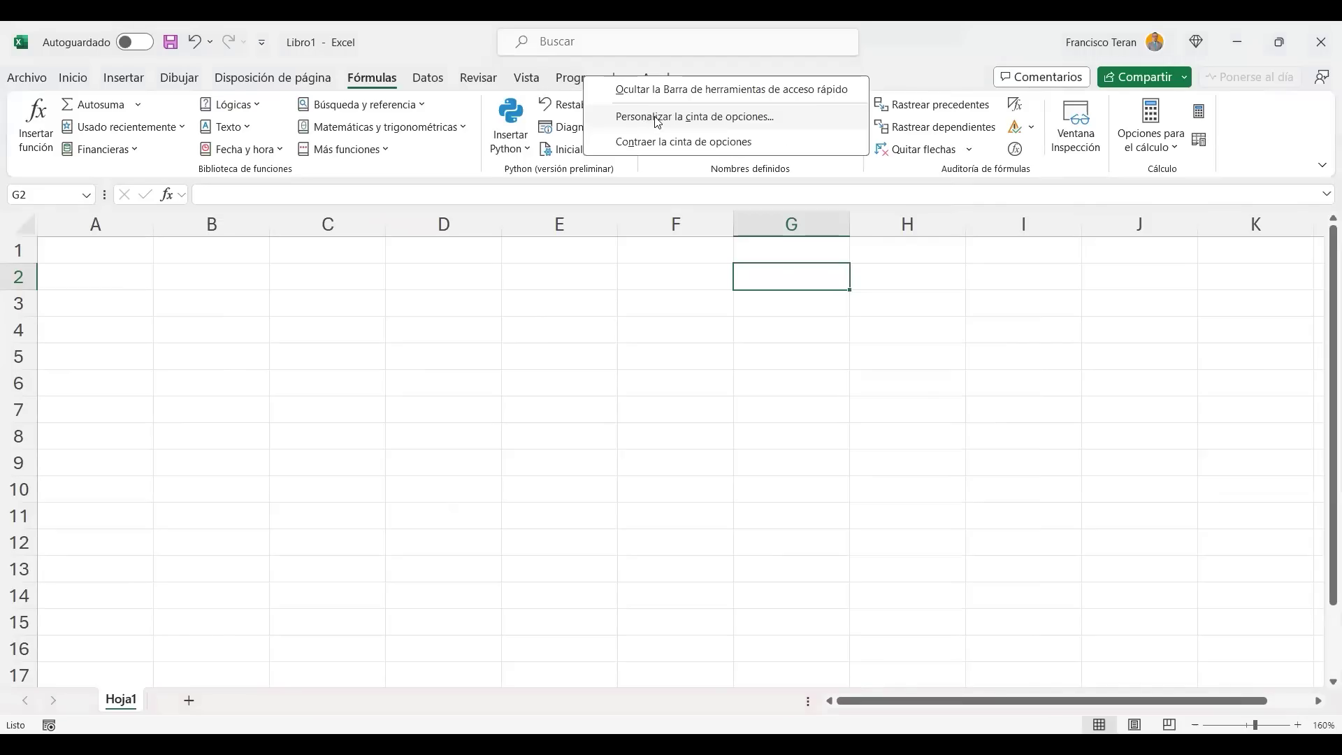
pyautogui.click(723, 119)
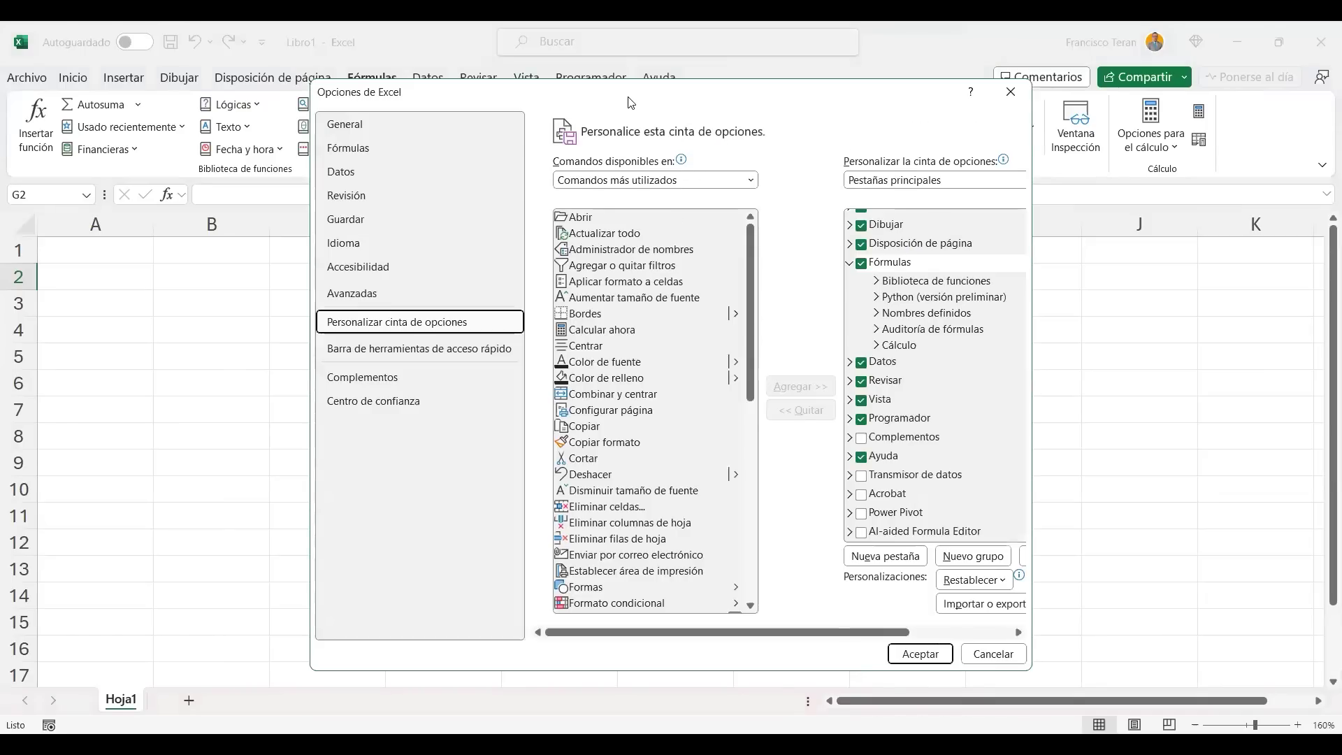
pyautogui.moveTo(631, 104); pyautogui.dragTo(576, 105)
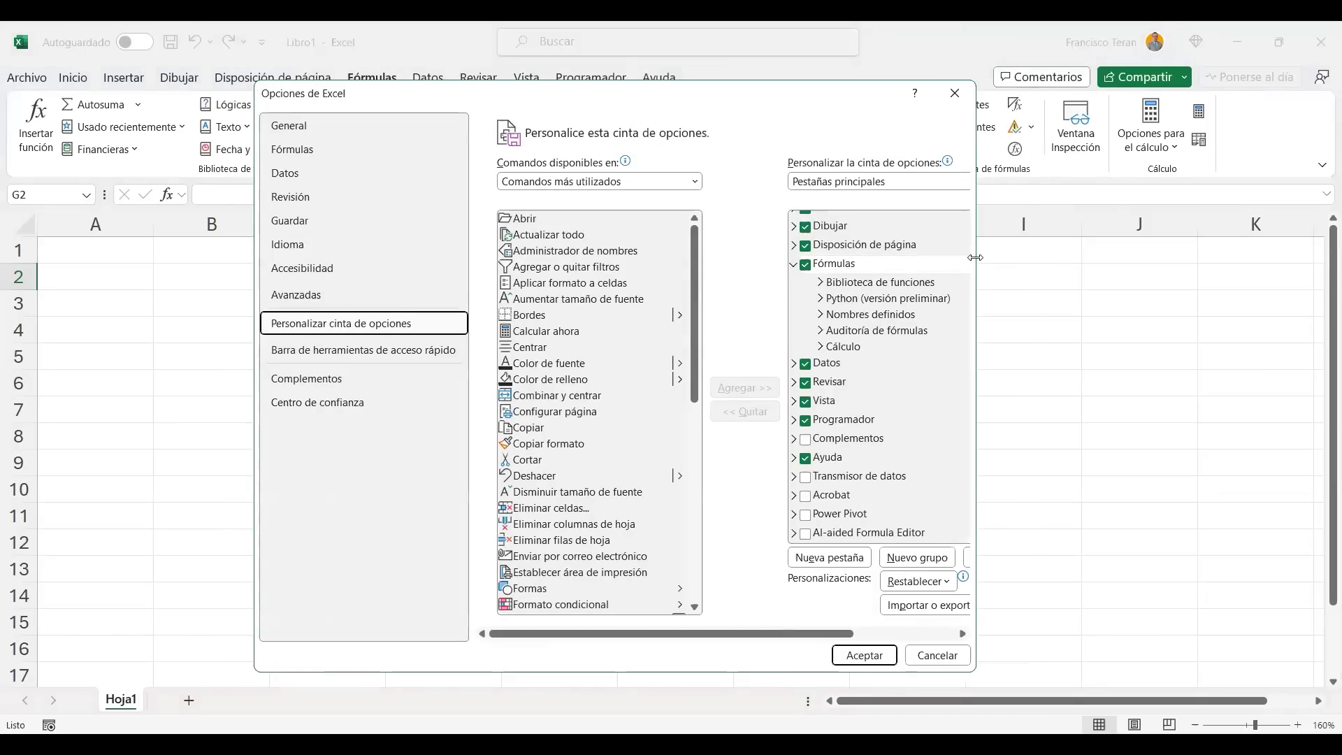
pyautogui.moveTo(976, 257); pyautogui.dragTo(1097, 259)
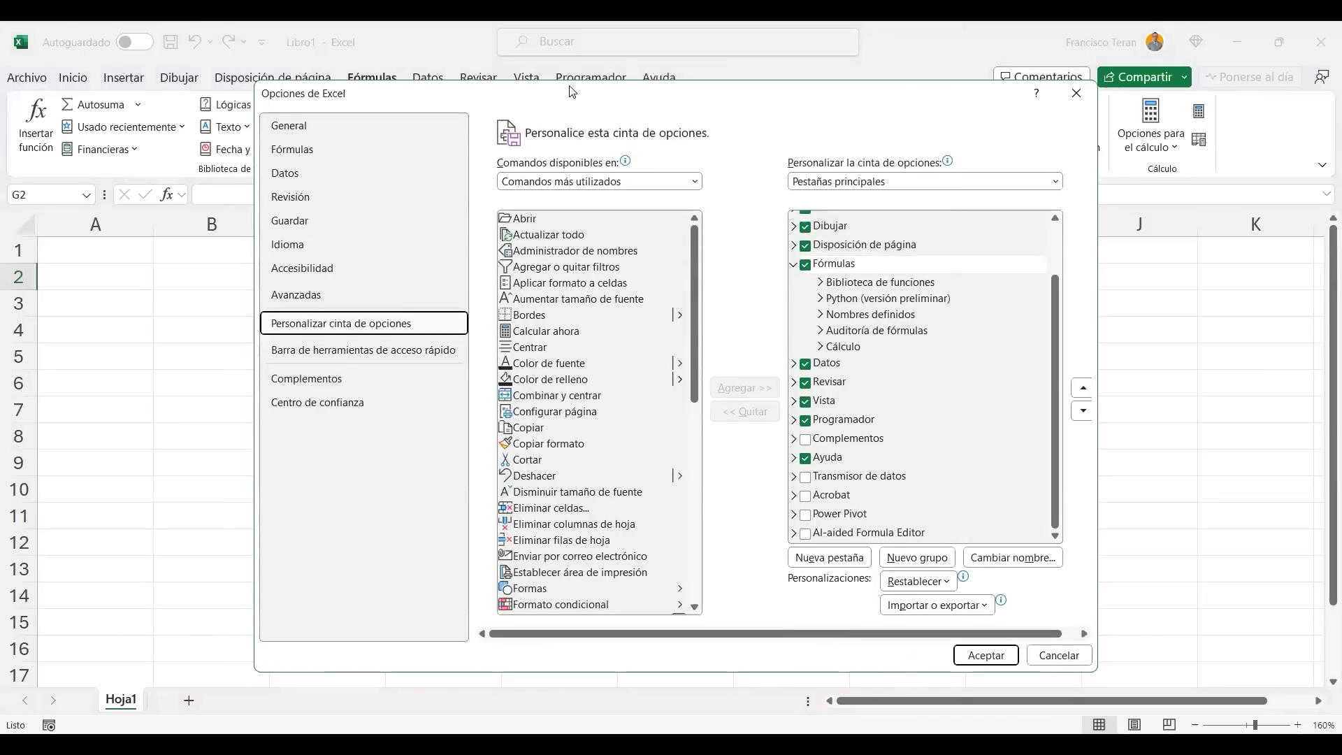
pyautogui.moveTo(572, 91); pyautogui.dragTo(547, 85)
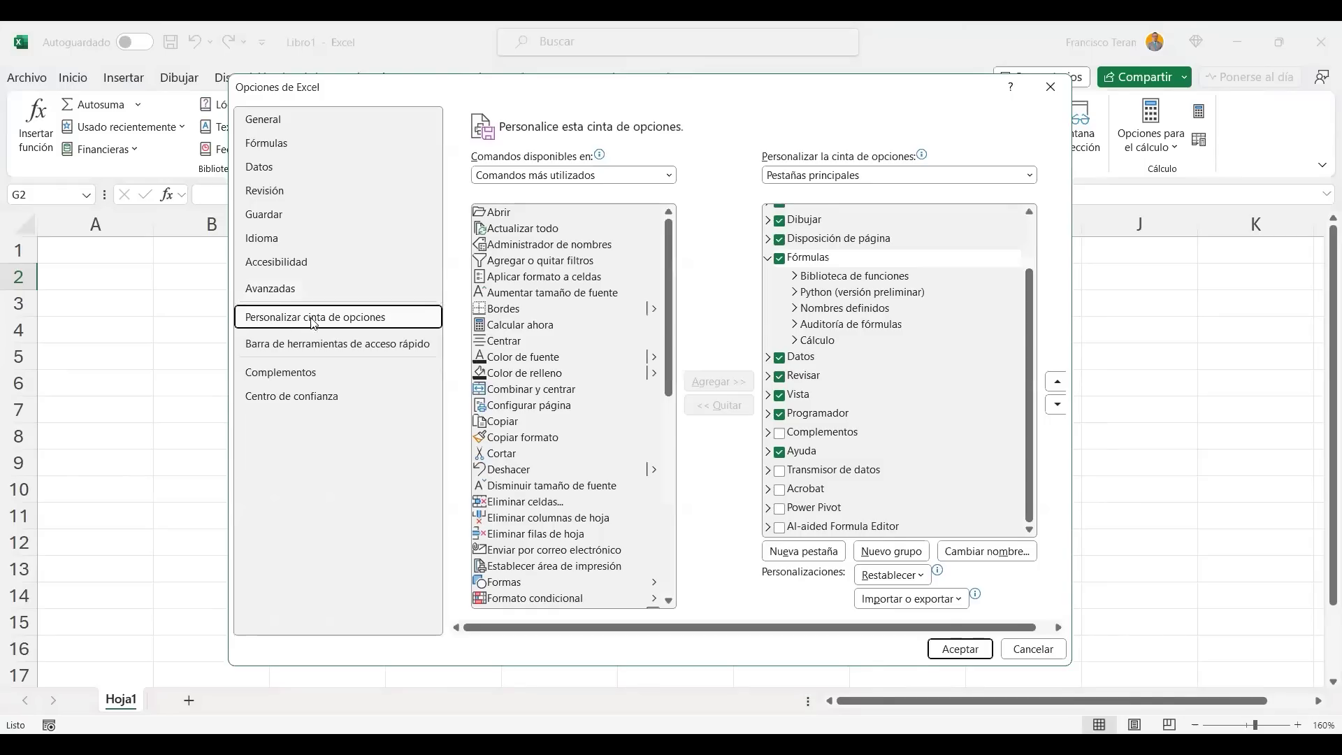
# Browse the General, Fórmulas, Datos, Revisión, Idioma, Accesibilidad and Avanzadas pages before reaching Barra de herramientas de acceso rápido.
pyautogui.click(283, 120)
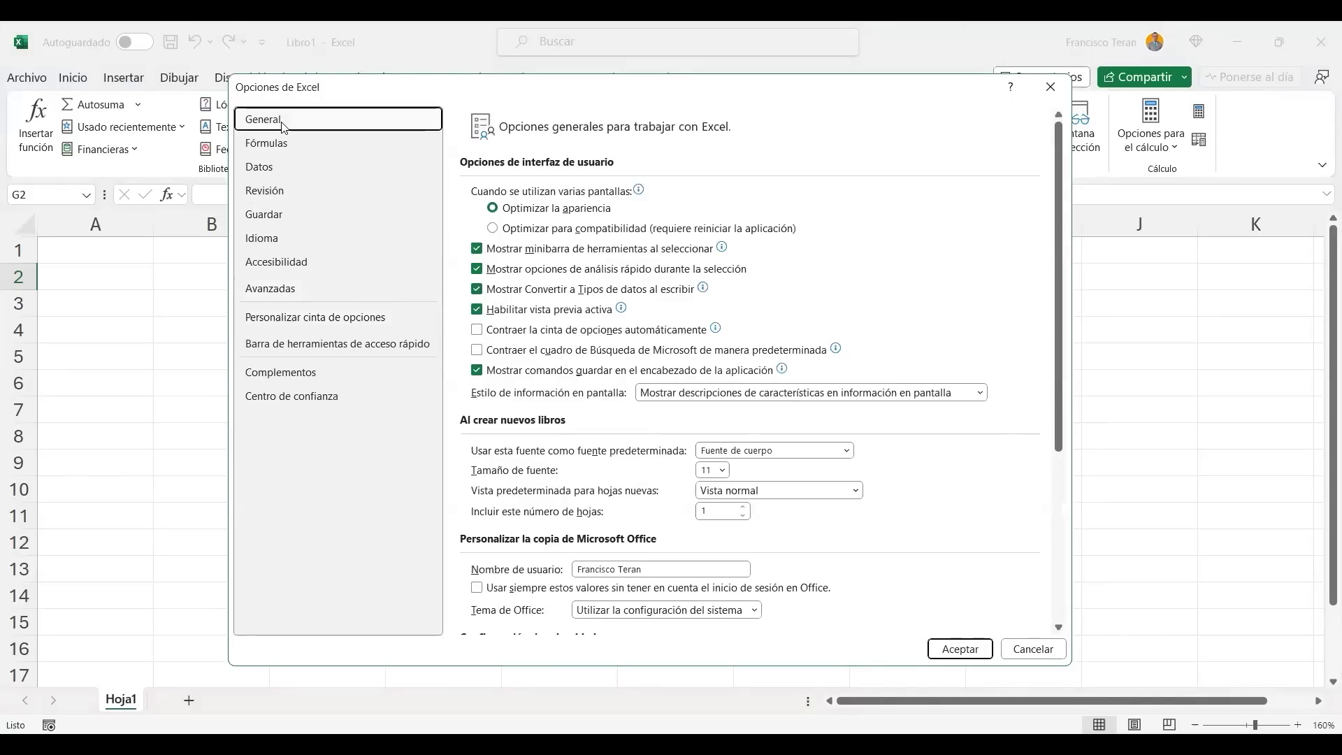
pyautogui.click(283, 143)
pyautogui.click(283, 167)
pyautogui.click(284, 191)
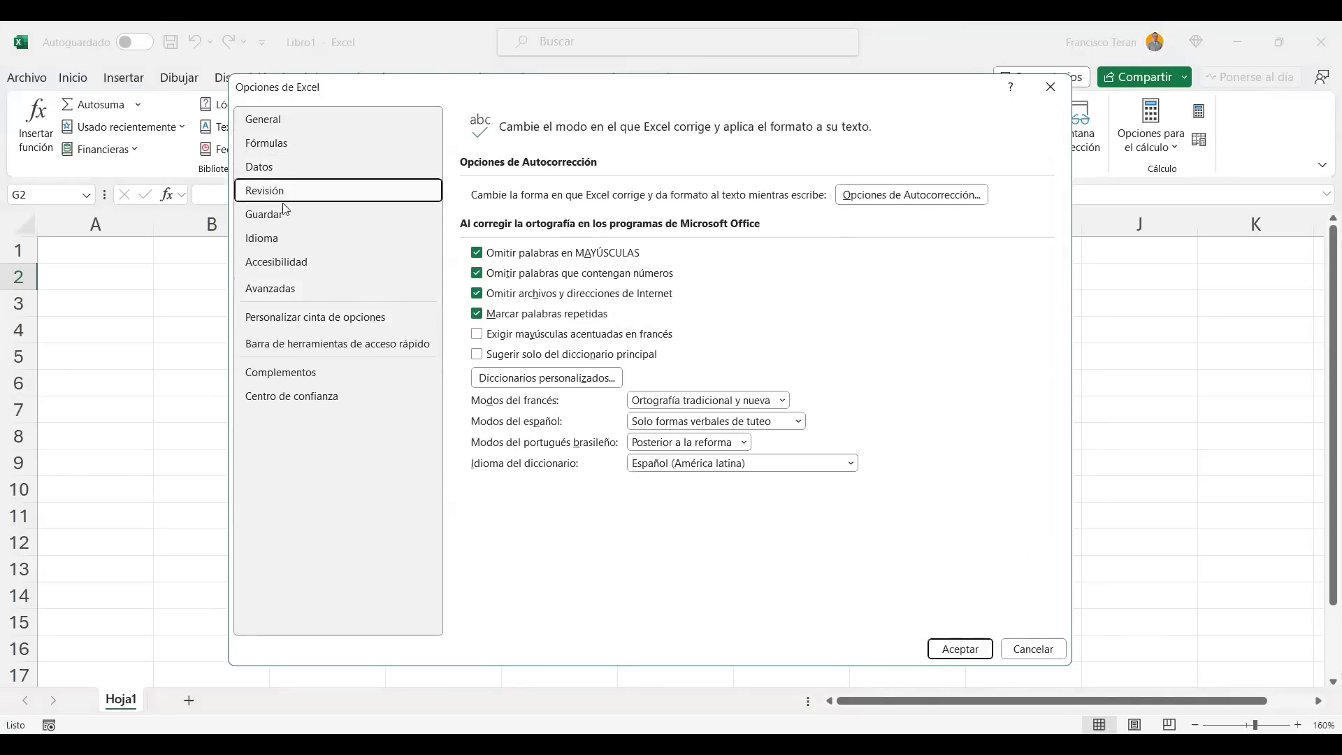
pyautogui.click(286, 221)
pyautogui.click(289, 242)
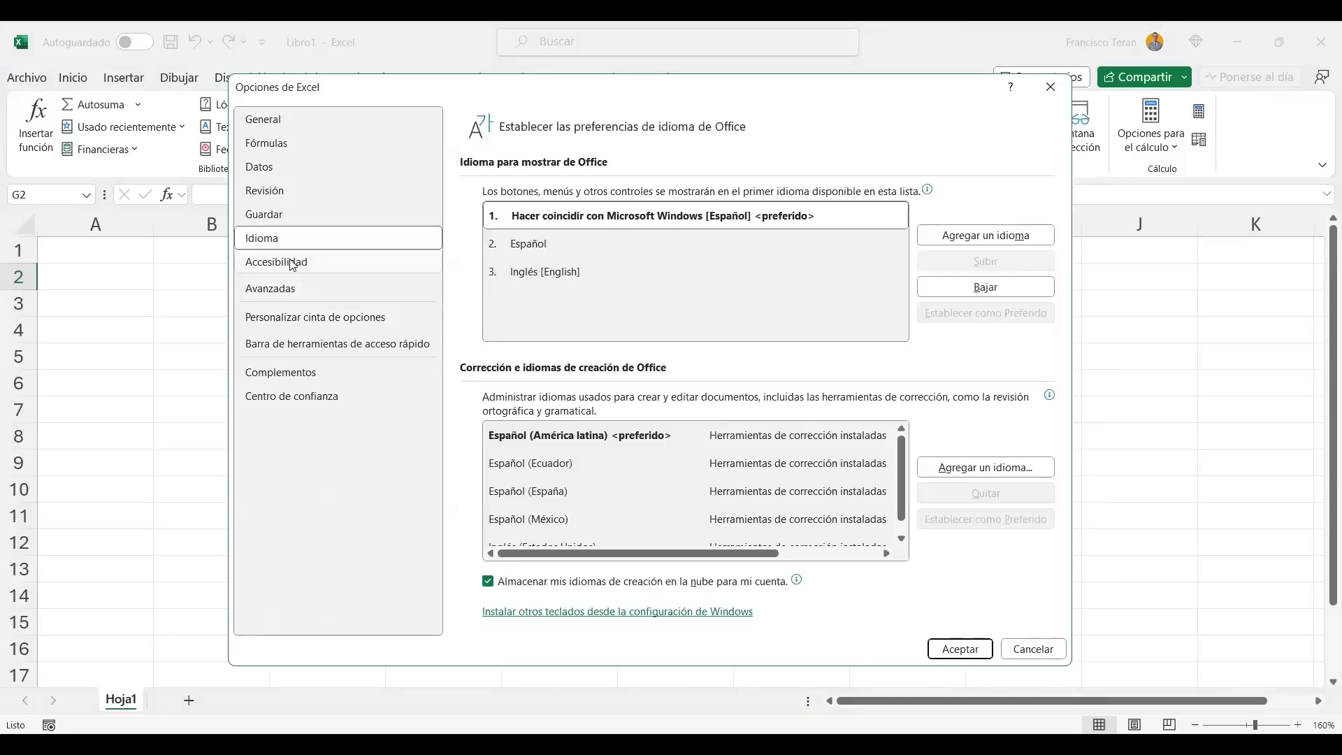
pyautogui.click(292, 264)
pyautogui.click(293, 288)
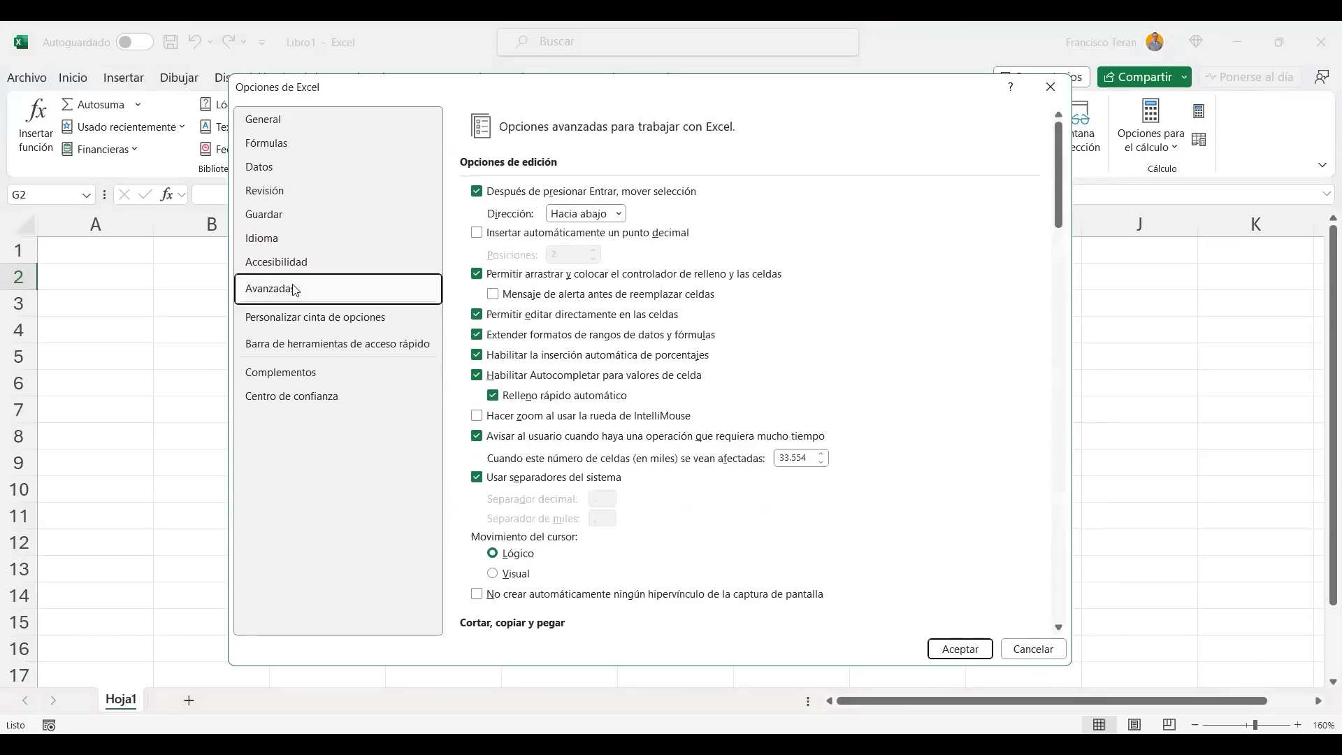
pyautogui.click(310, 321)
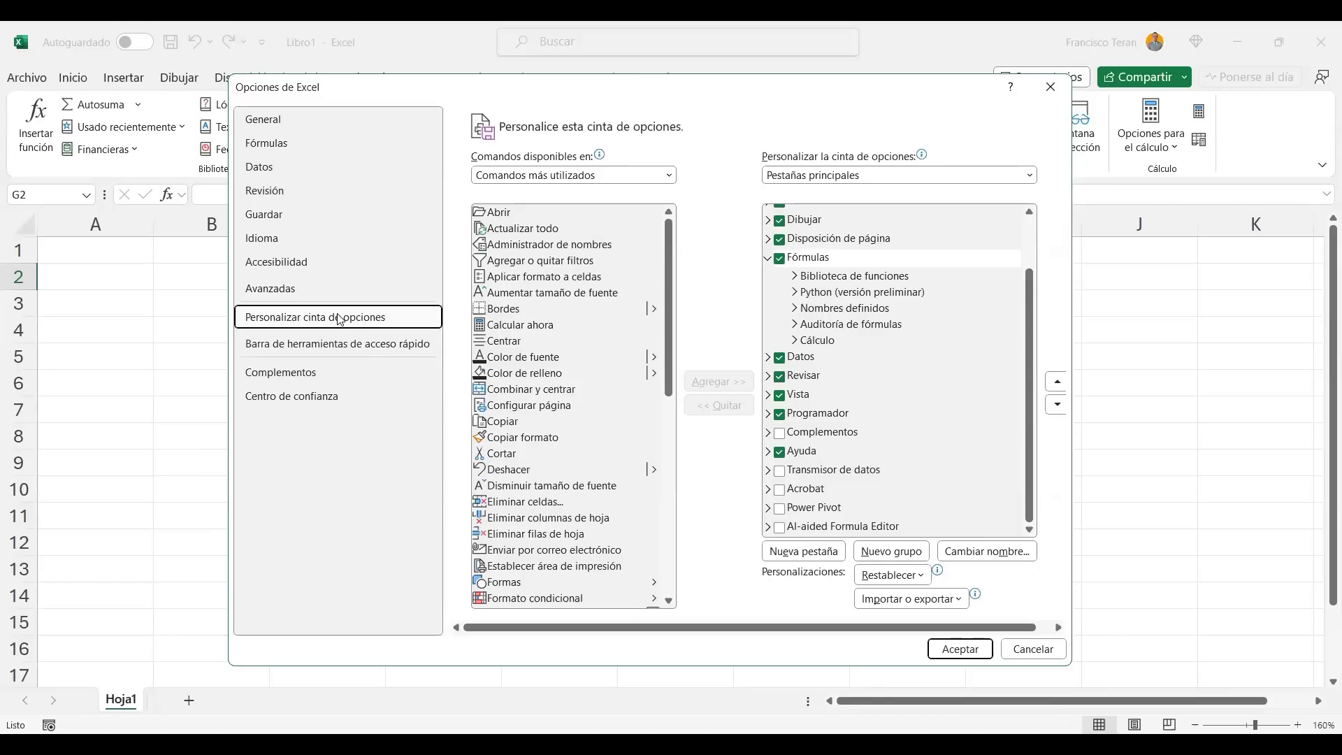
pyautogui.moveTo(398, 85); pyautogui.dragTo(389, 191)
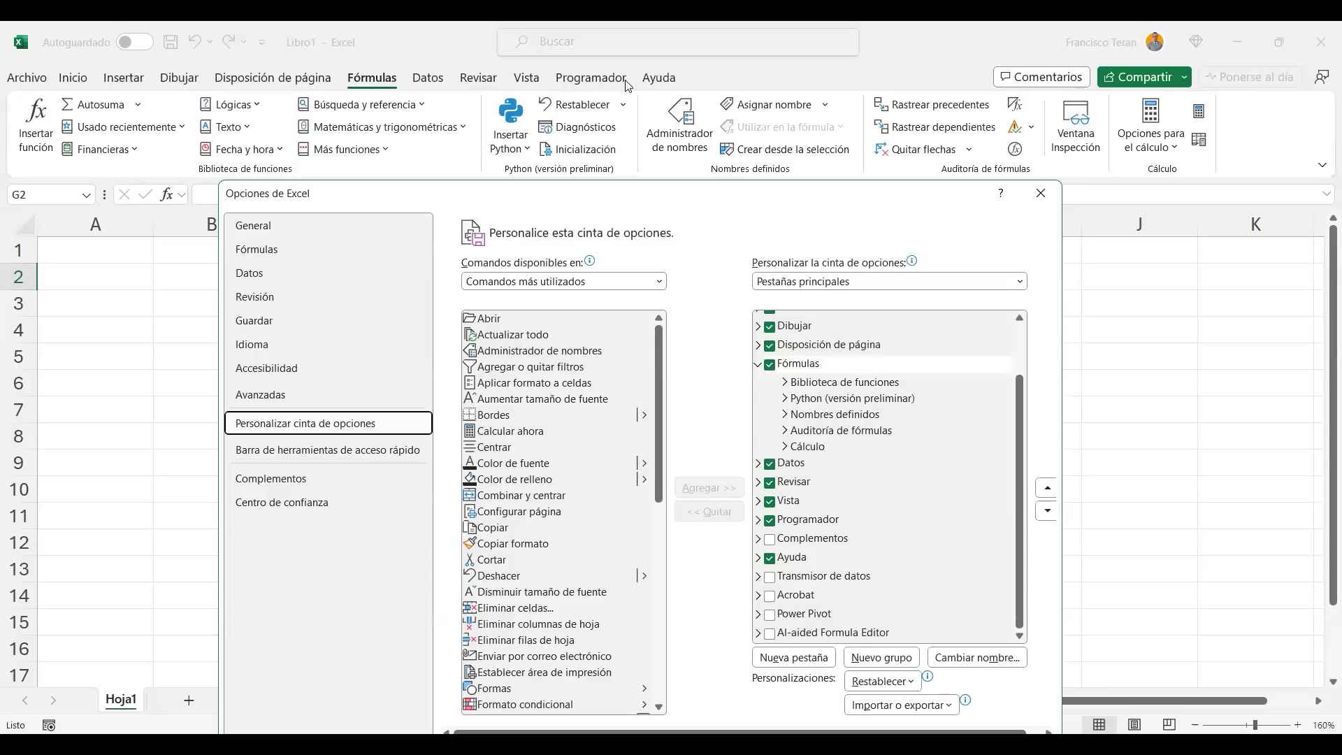
pyautogui.click(336, 457)
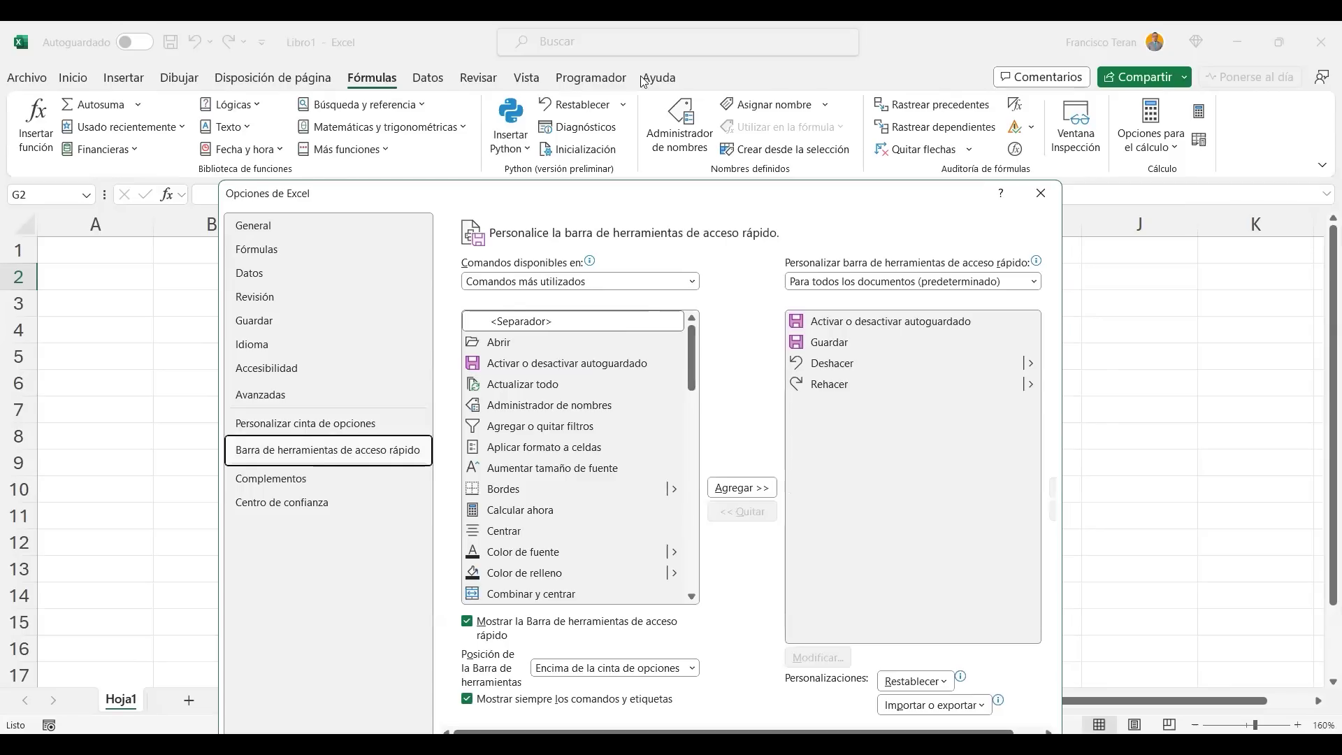
# Return to Personalizar cinta de opciones, reposition the dialog, and collapse the Fórmulas node.
pyautogui.click(355, 423)
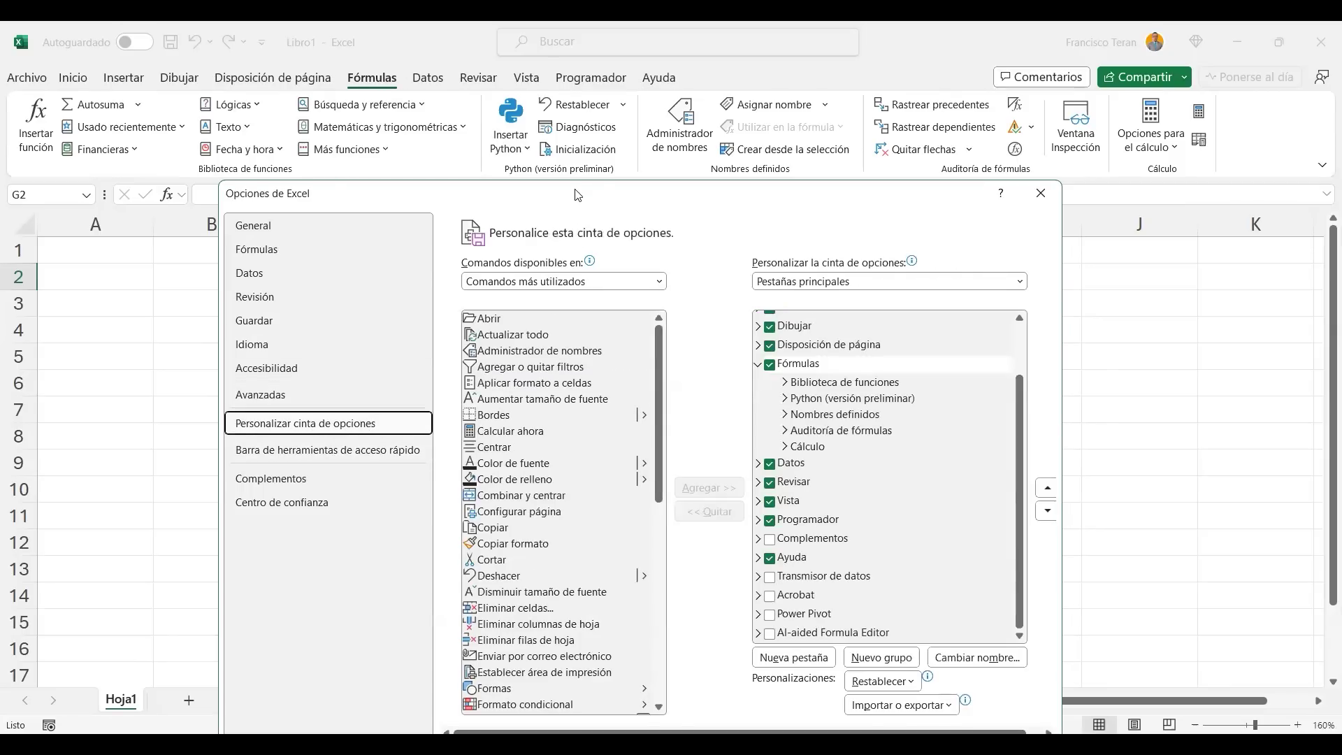
pyautogui.moveTo(575, 193); pyautogui.dragTo(495, 96)
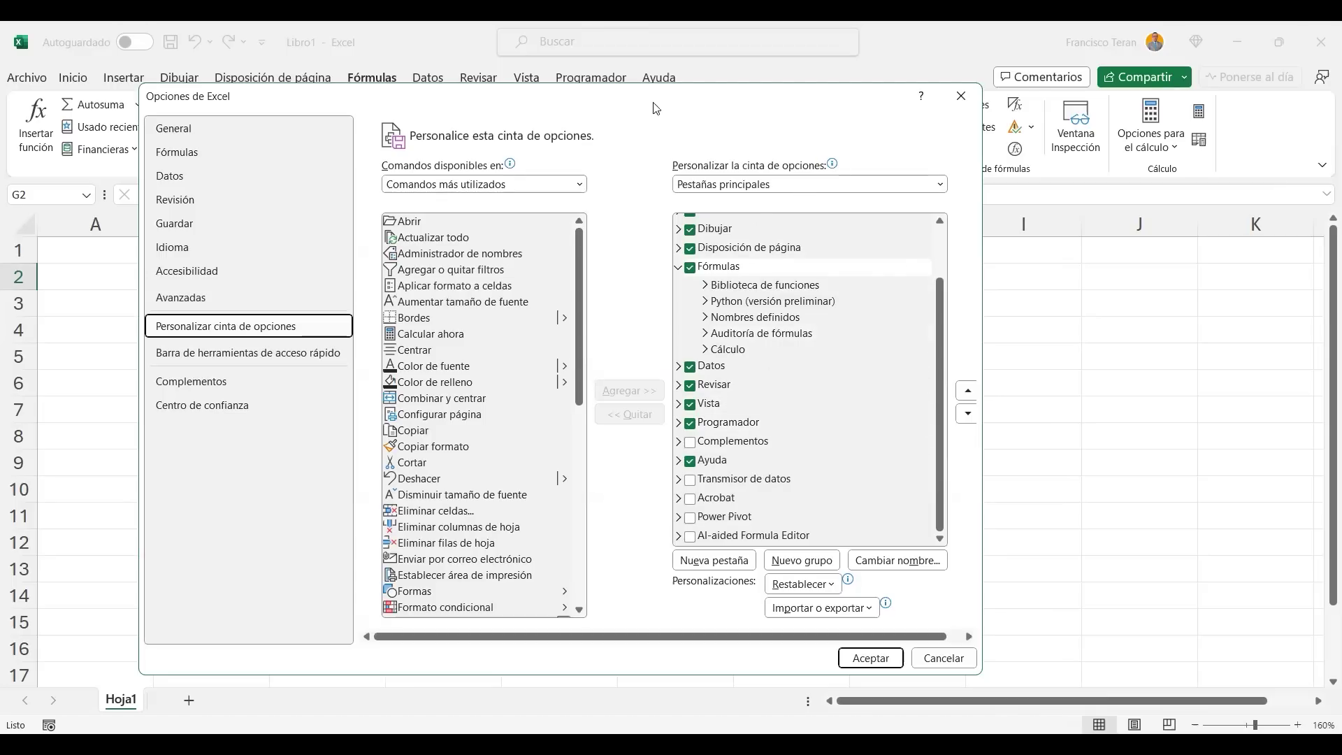
pyautogui.moveTo(648, 98); pyautogui.dragTo(643, 144)
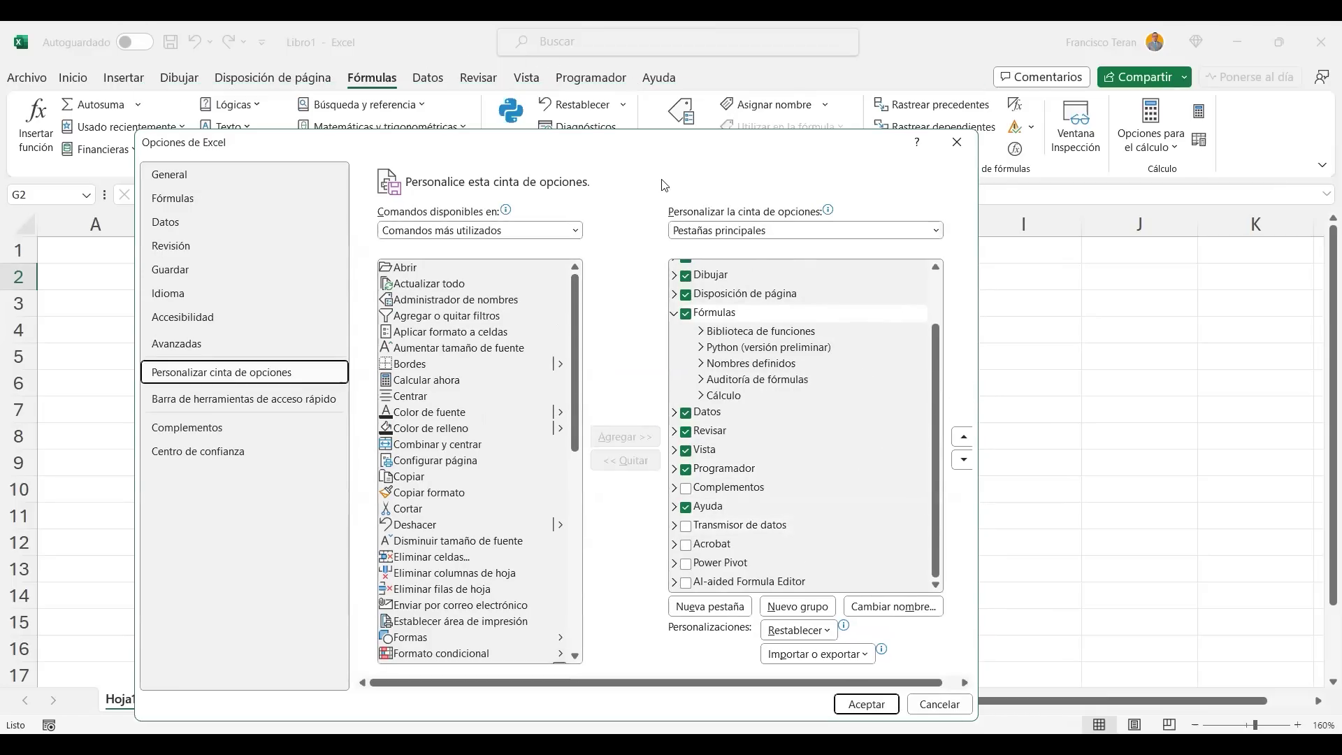
pyautogui.click(674, 313)
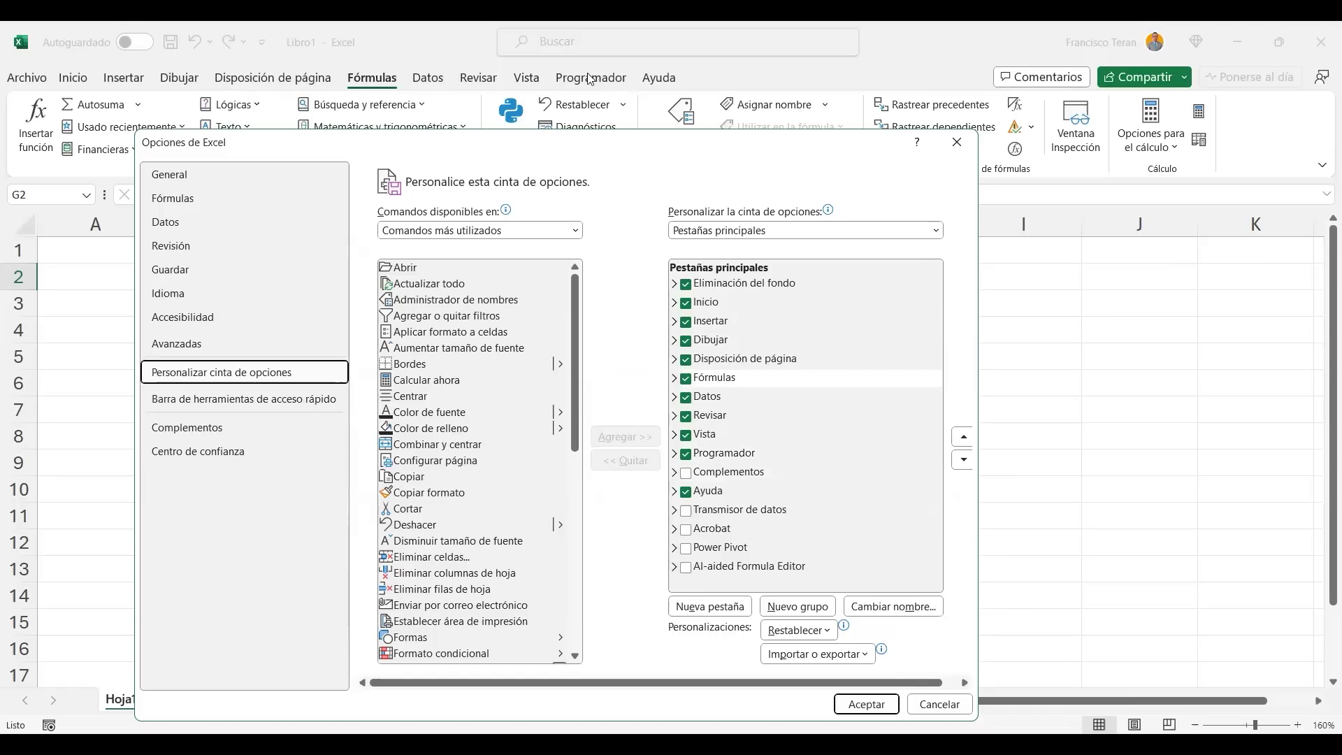
# Uncheck Programador in the main tabs list and confirm with Aceptar.
pyautogui.click(688, 455)
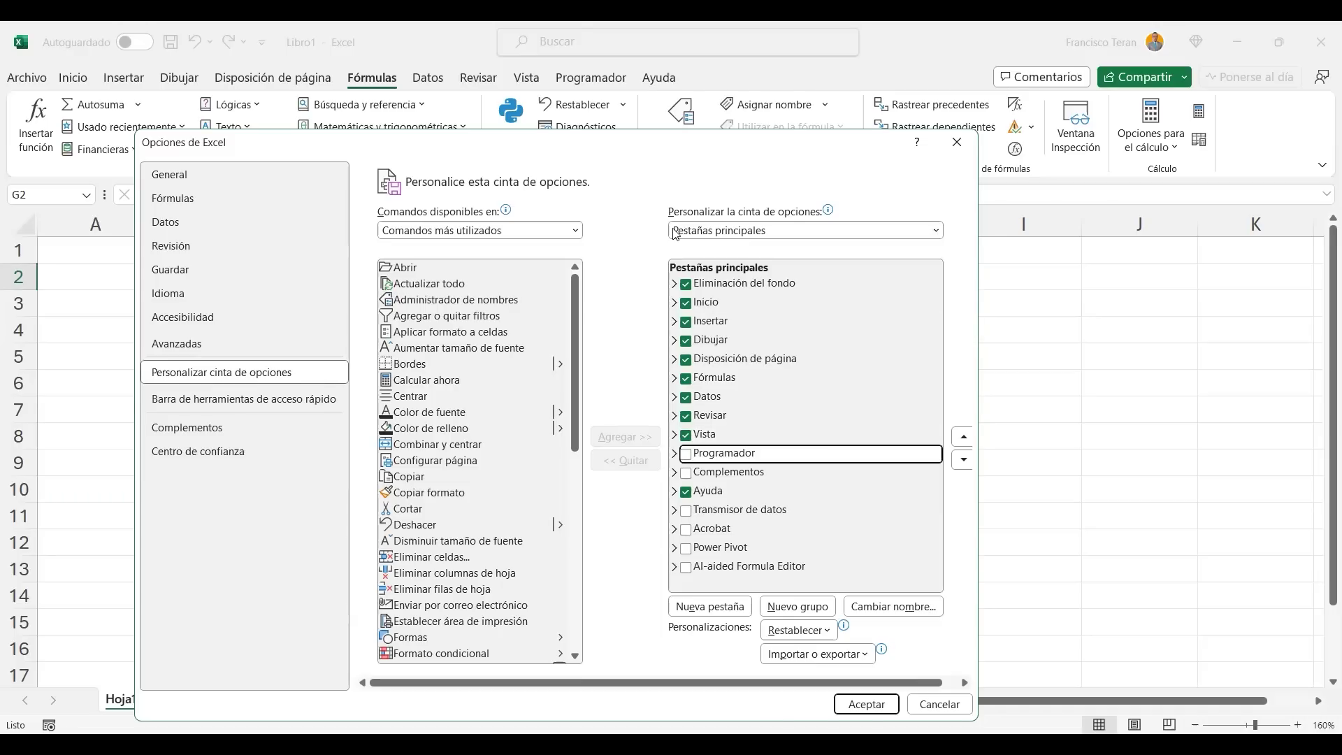
pyautogui.click(886, 638)
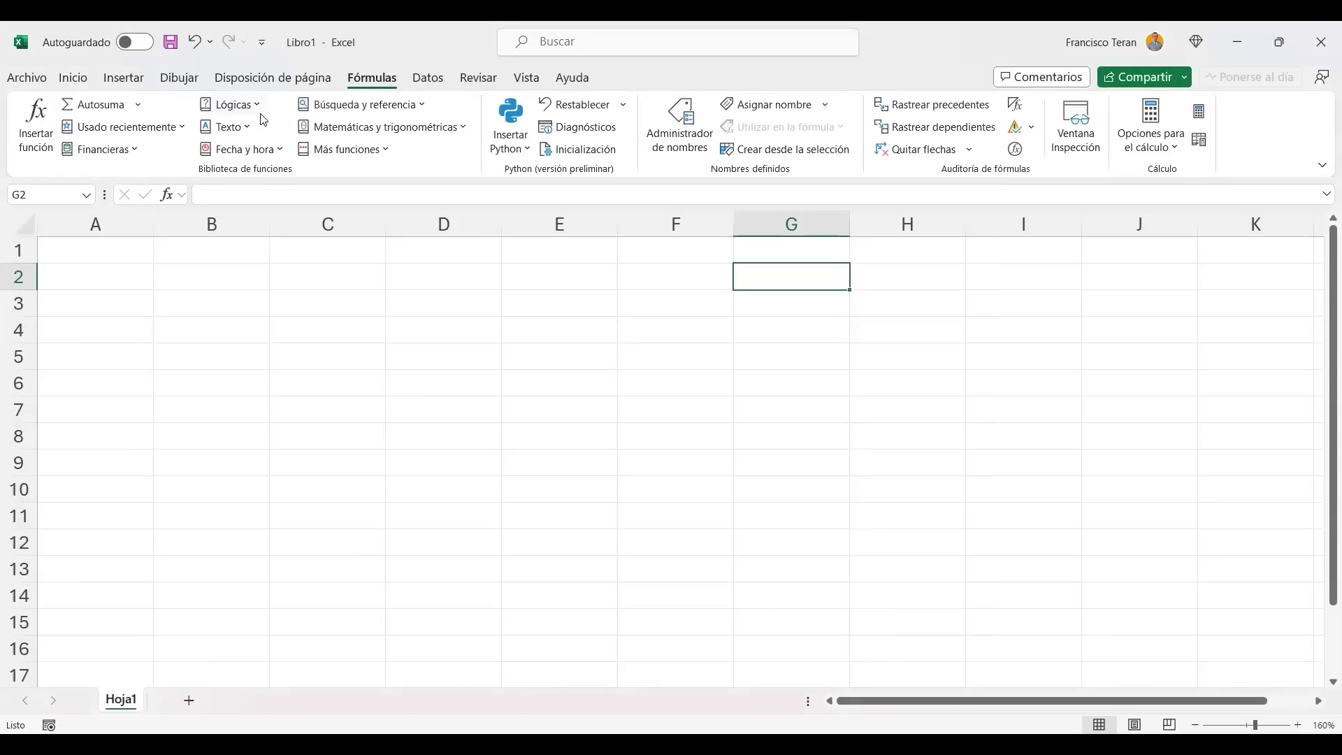
# Re-check Programador in Personalizar la cinta de opciones, apply it, and open the Programador tab.
pyautogui.rightClick(481, 80)
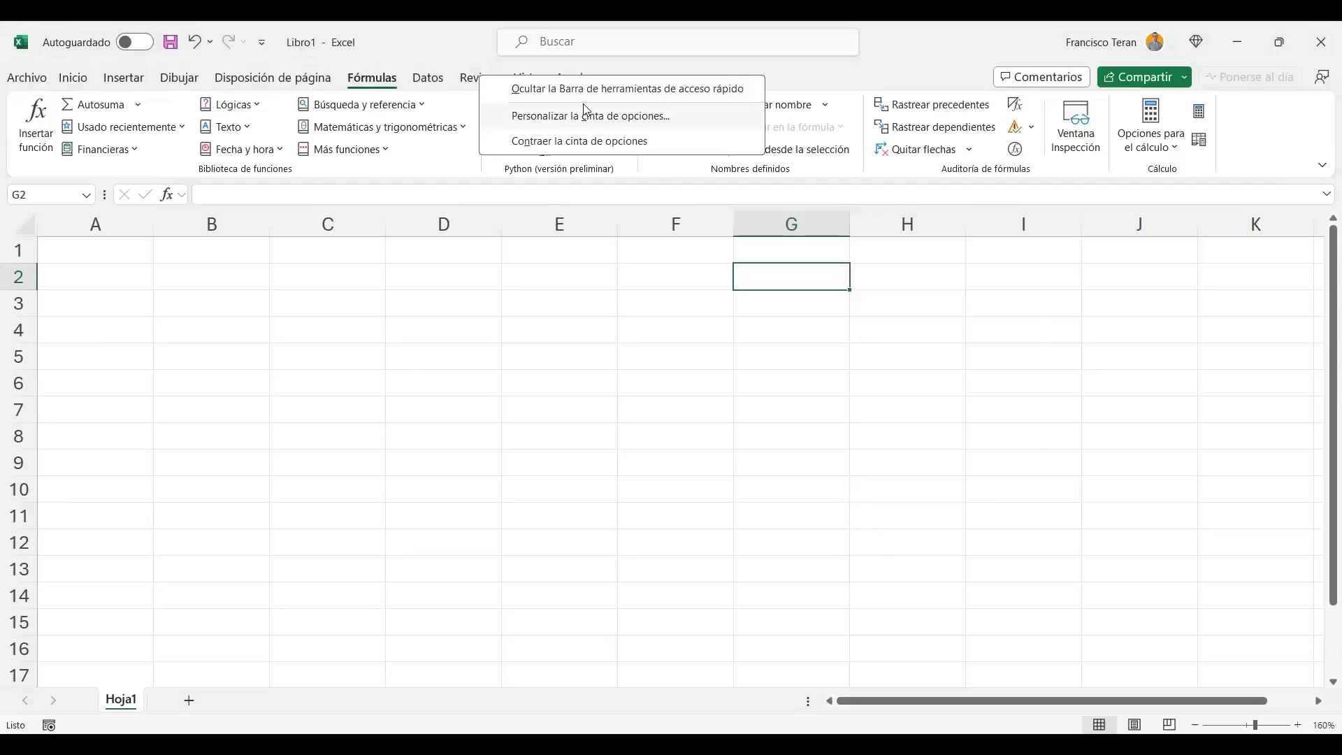
pyautogui.click(586, 114)
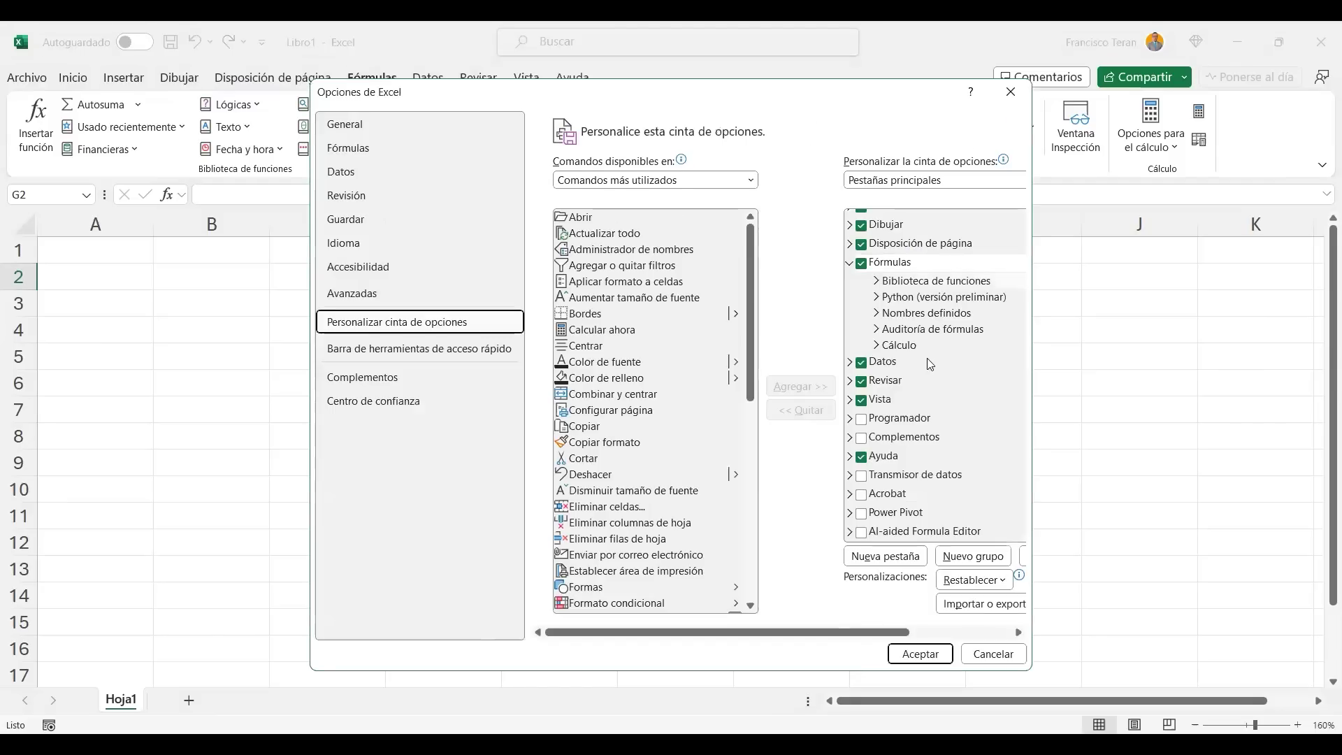
pyautogui.click(862, 419)
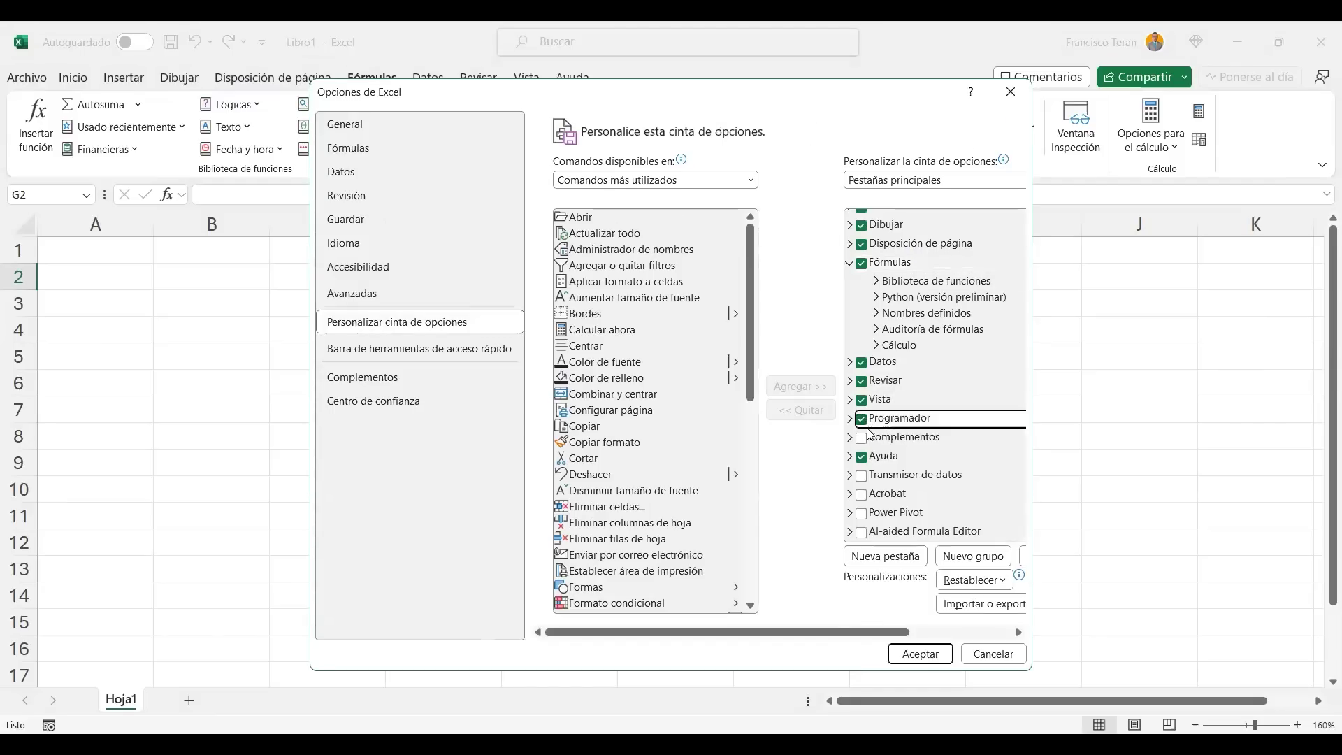
pyautogui.click(936, 659)
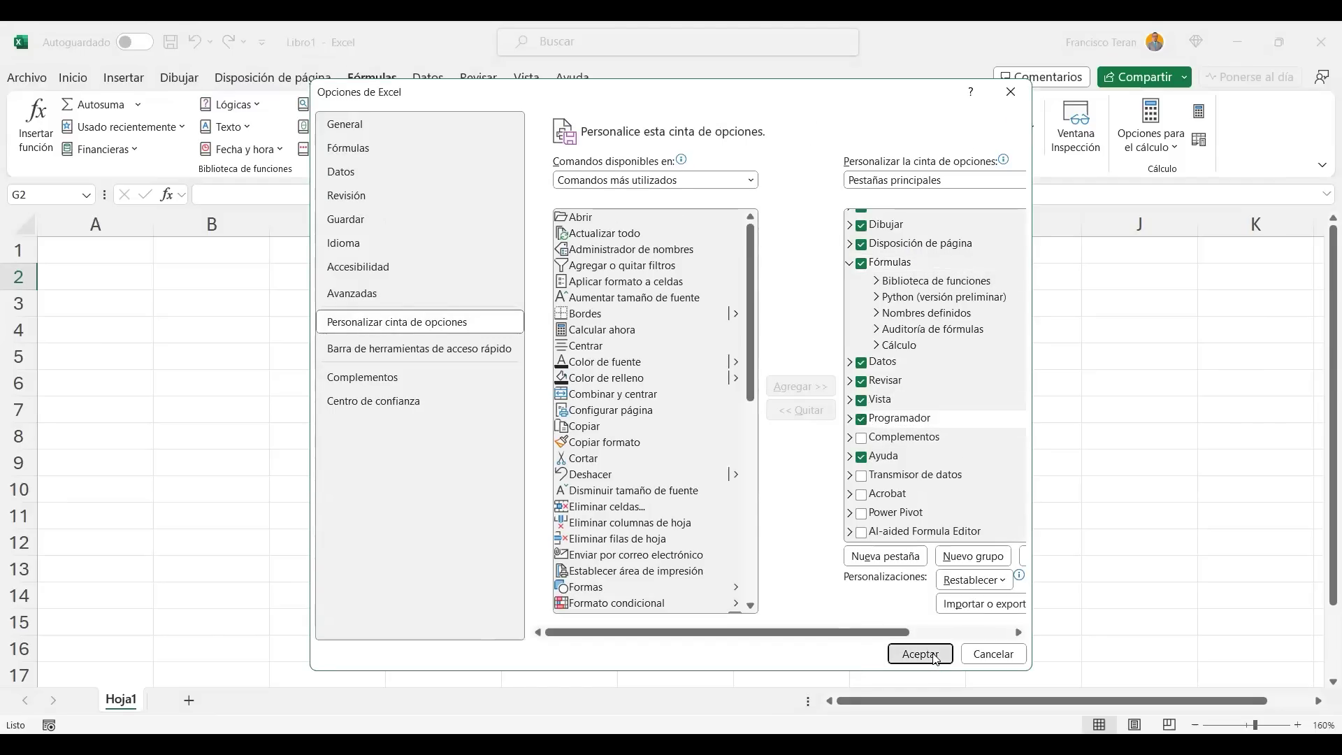
pyautogui.click(608, 83)
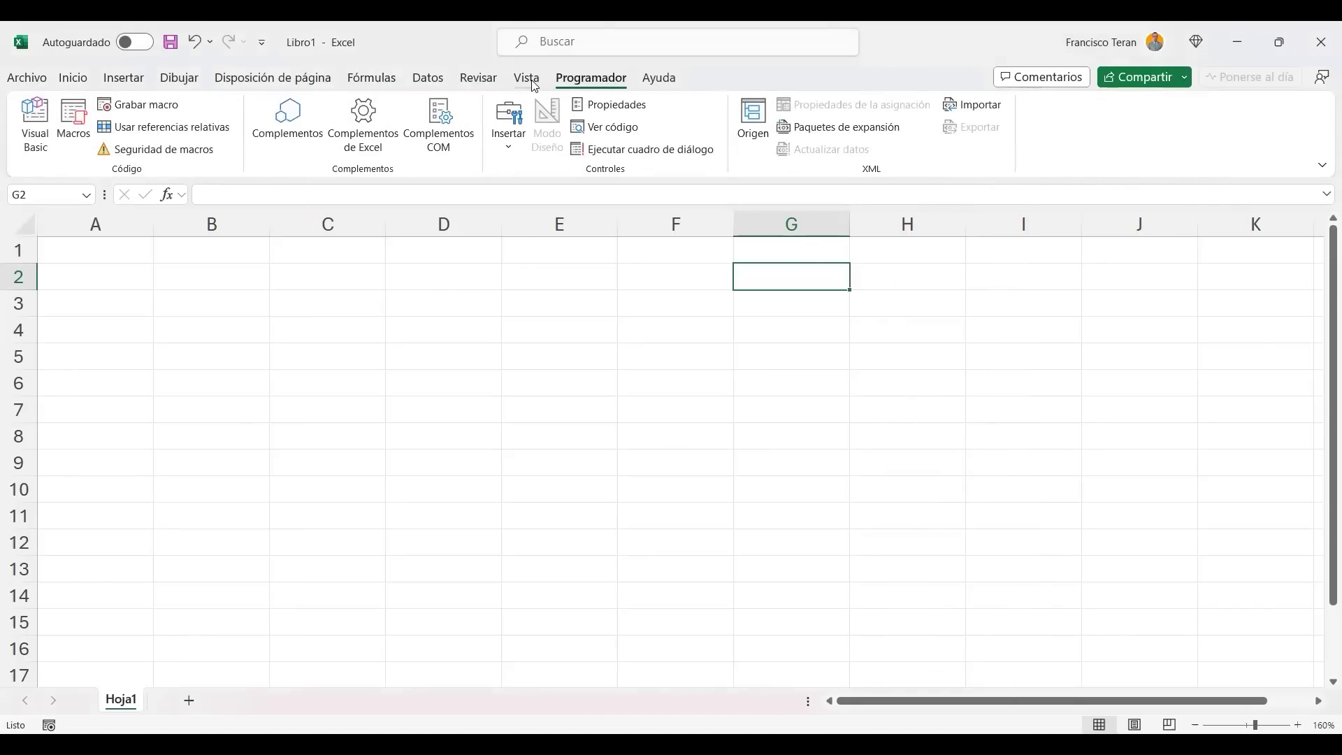
# Cycle through Vista, Revisar, Datos, Fórmulas, Disposición de página, Dibujar and Insertar, back to Inicio.
pyautogui.click(528, 82)
pyautogui.click(592, 80)
pyautogui.click(526, 79)
pyautogui.click(478, 78)
pyautogui.click(428, 78)
pyautogui.click(369, 80)
pyautogui.click(272, 78)
pyautogui.click(180, 78)
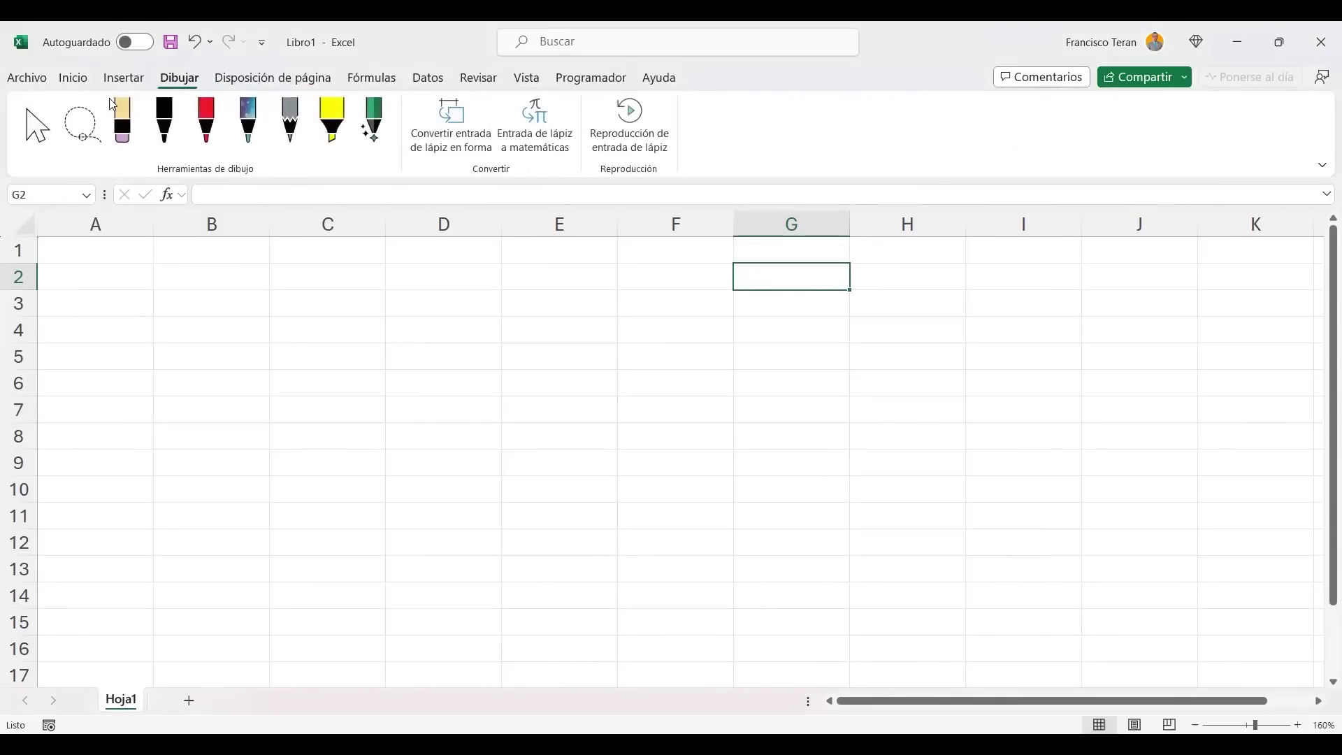
pyautogui.click(591, 78)
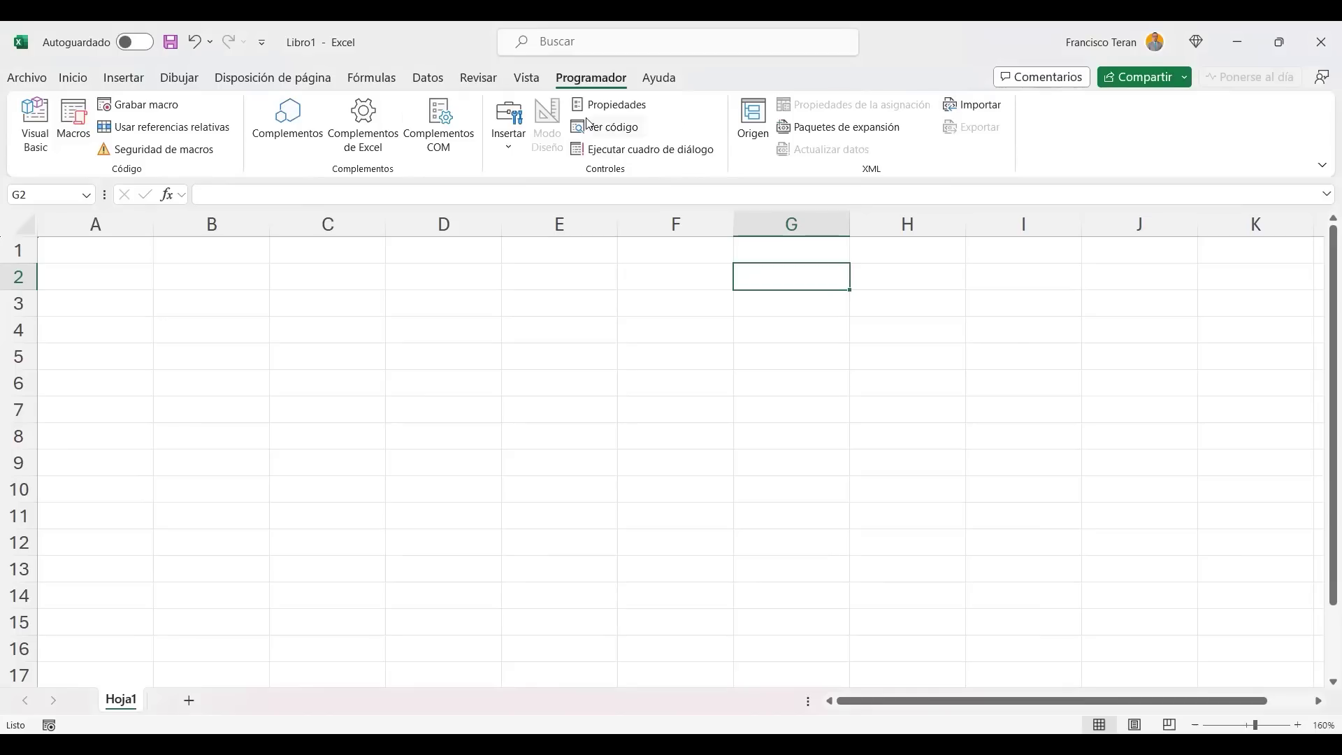
pyautogui.click(123, 79)
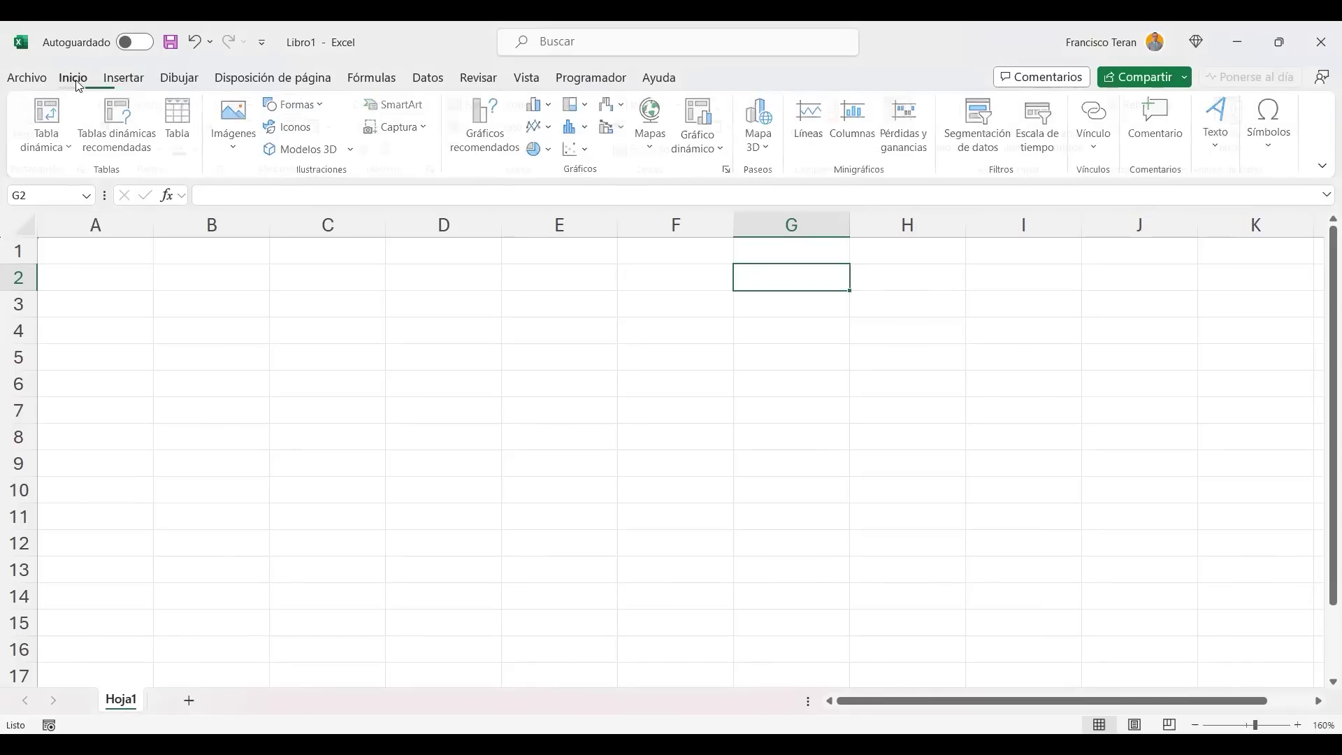
pyautogui.click(74, 79)
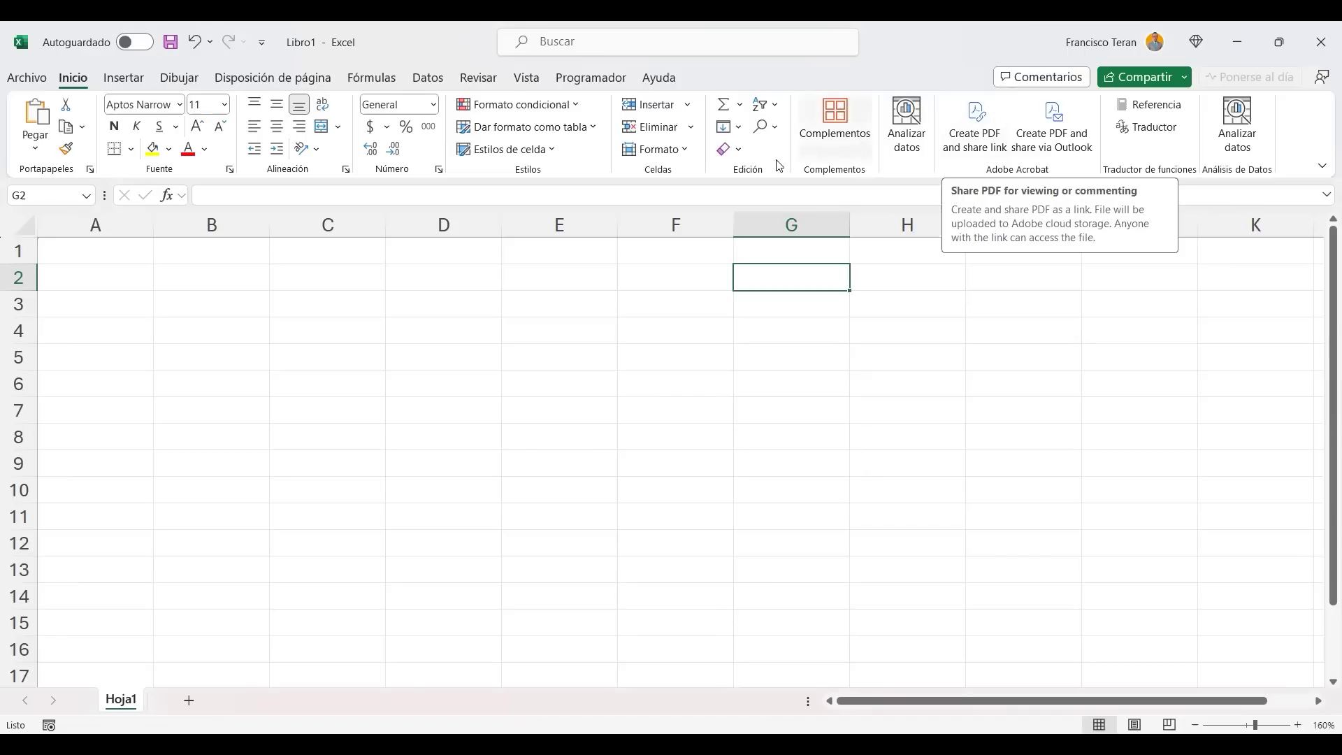
# Step through every ribbon tab from Inicio to Vista, ending on Programador.
pyautogui.click(428, 78)
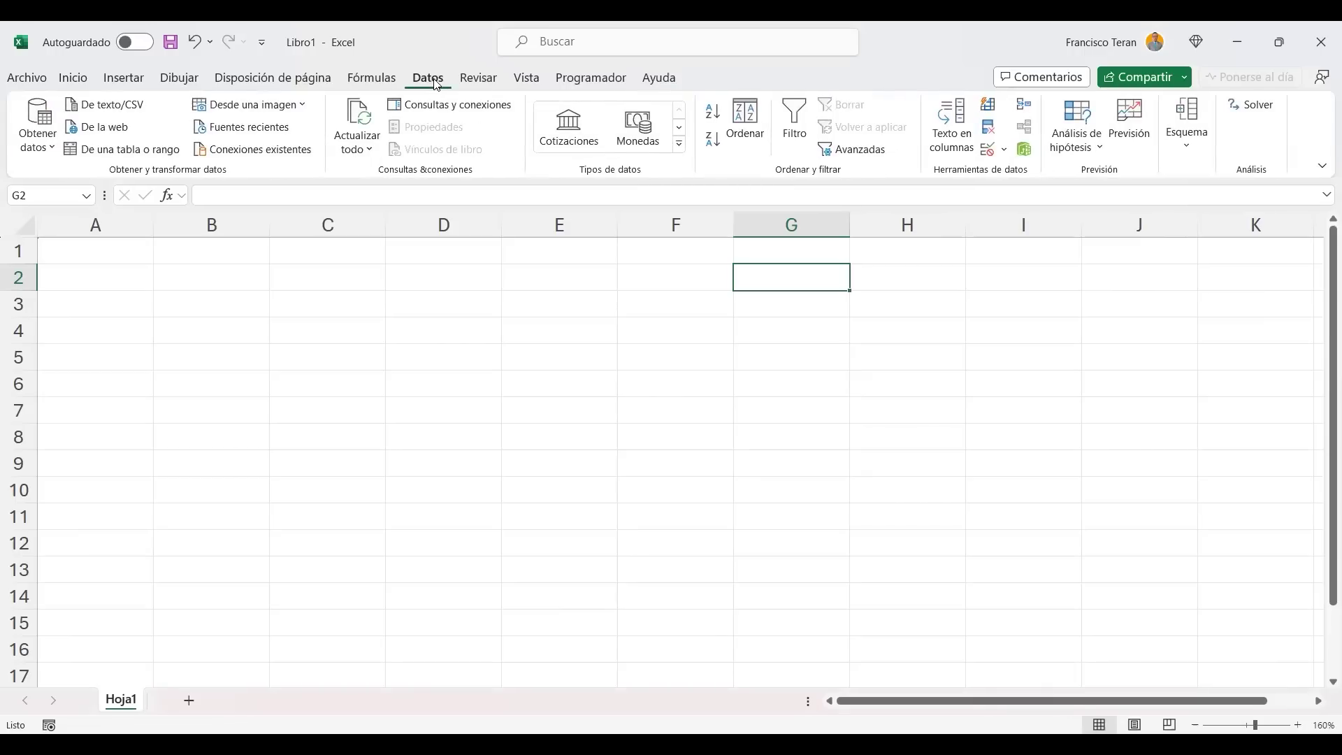
pyautogui.click(496, 79)
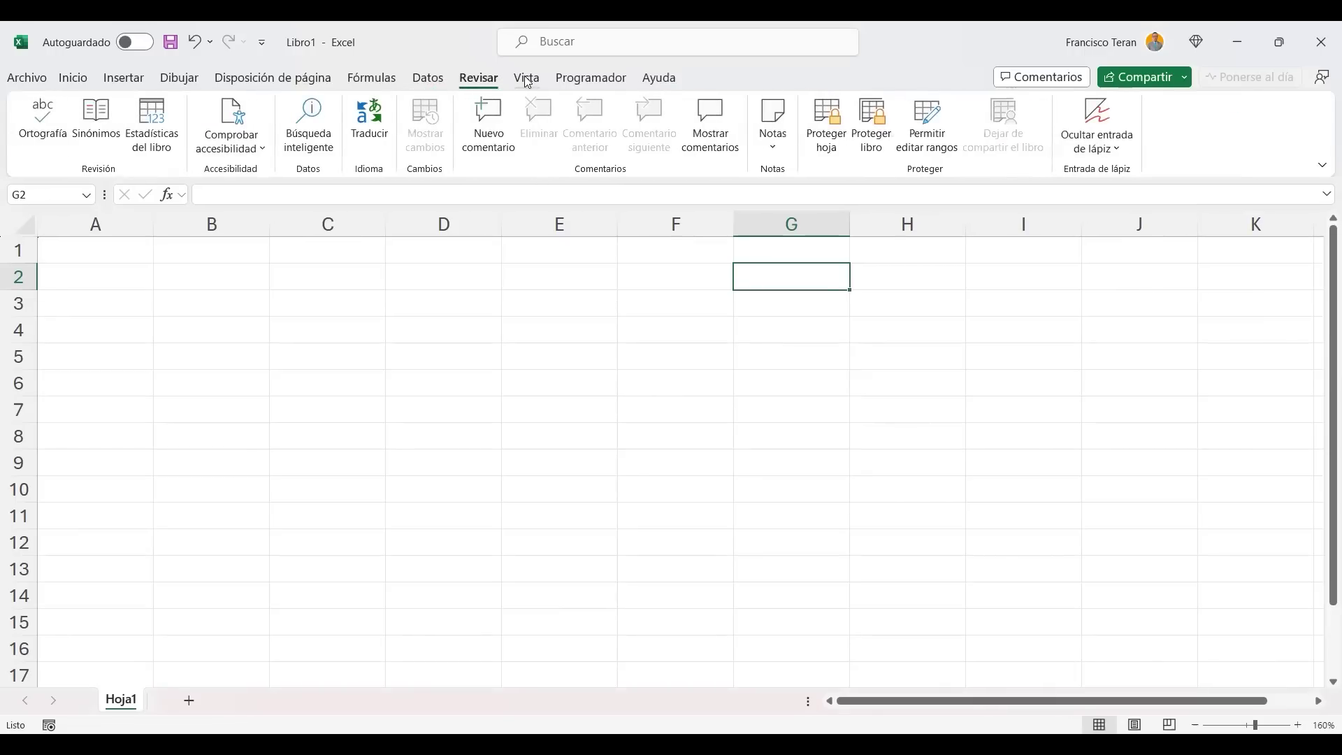
pyautogui.click(527, 79)
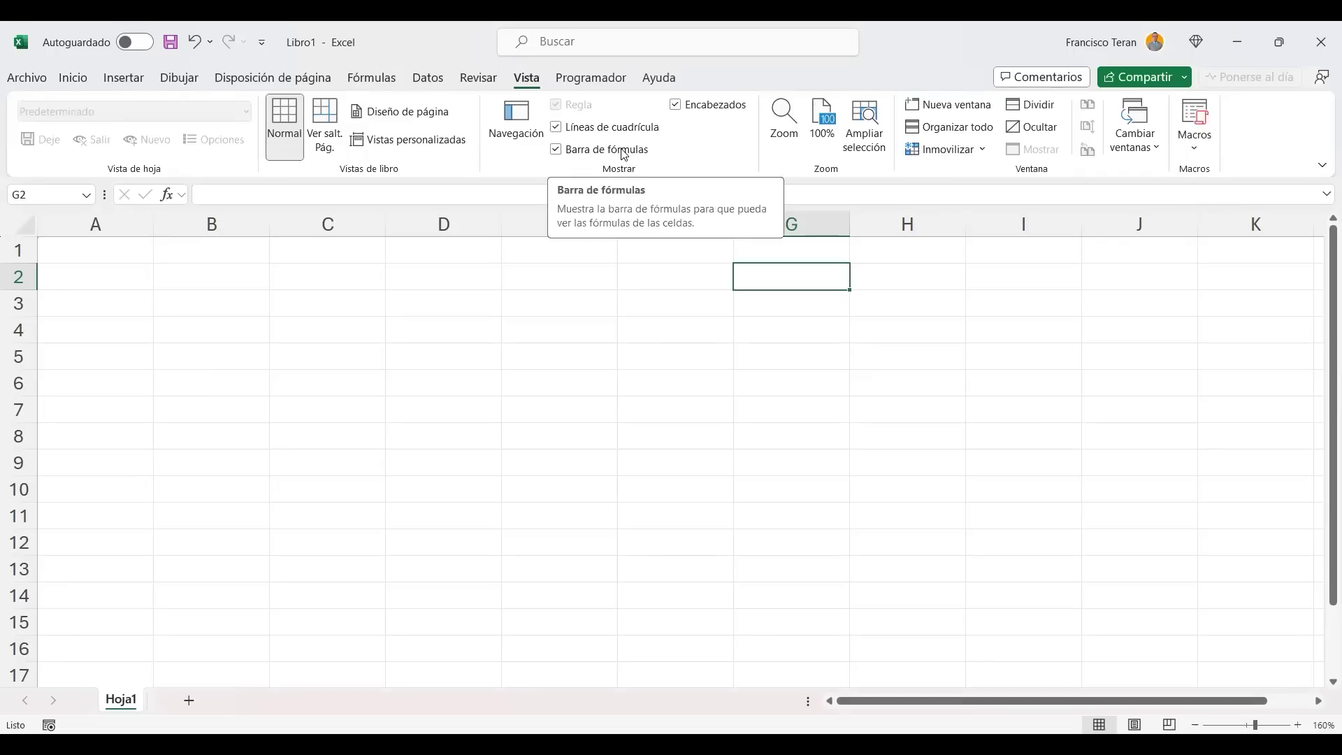
pyautogui.click(71, 85)
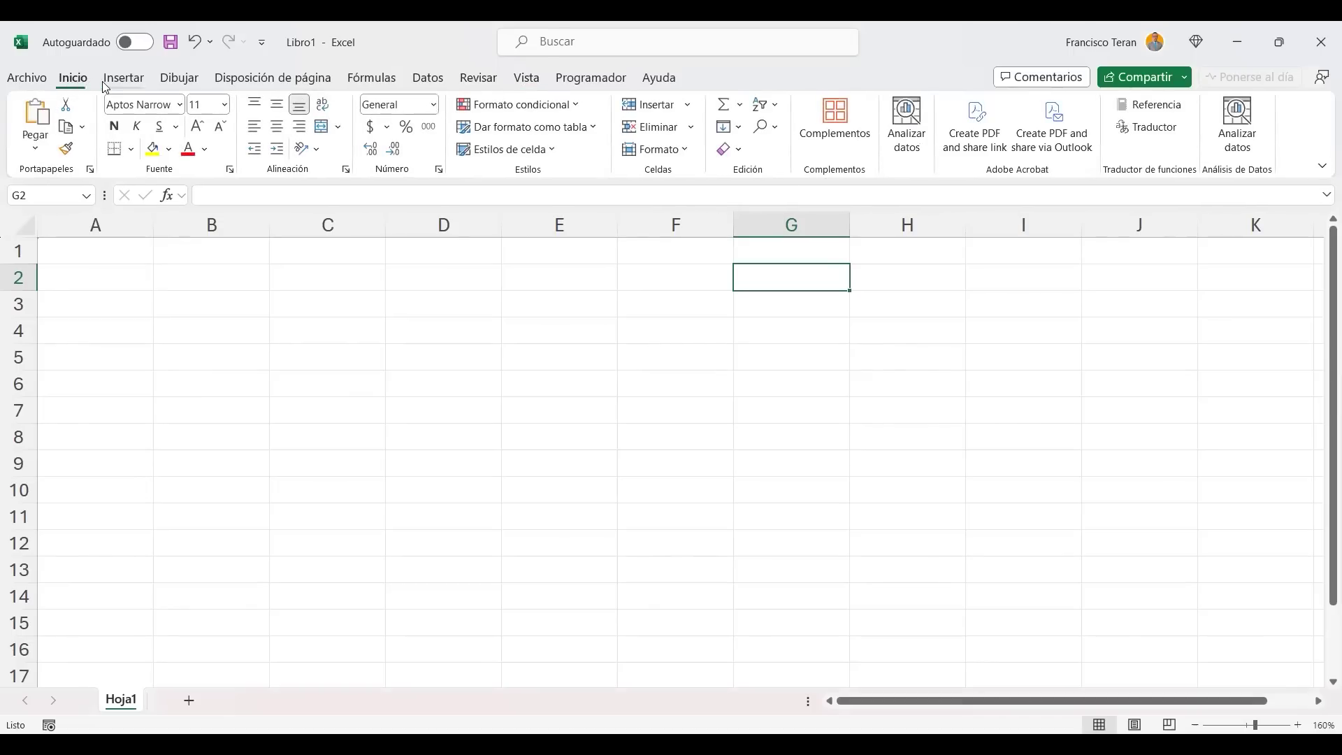
pyautogui.click(120, 79)
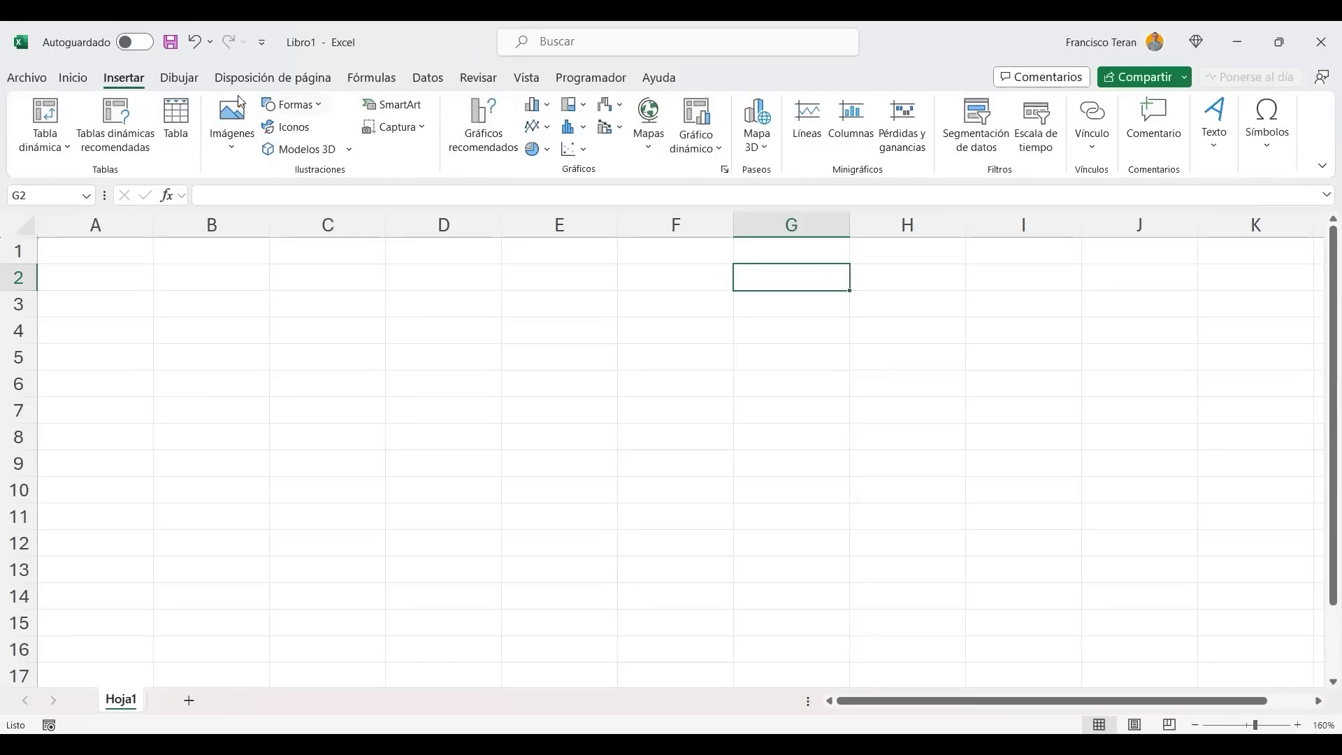
pyautogui.click(178, 78)
pyautogui.click(238, 79)
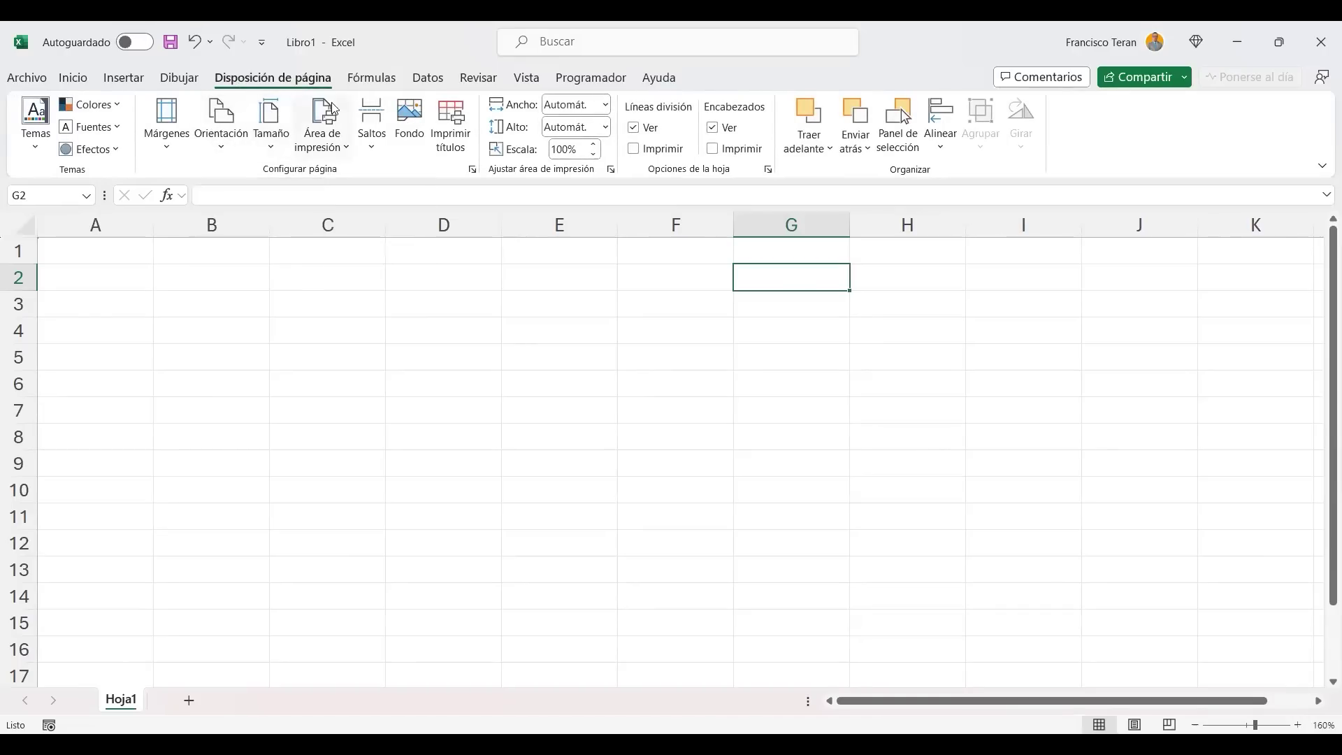
pyautogui.click(373, 79)
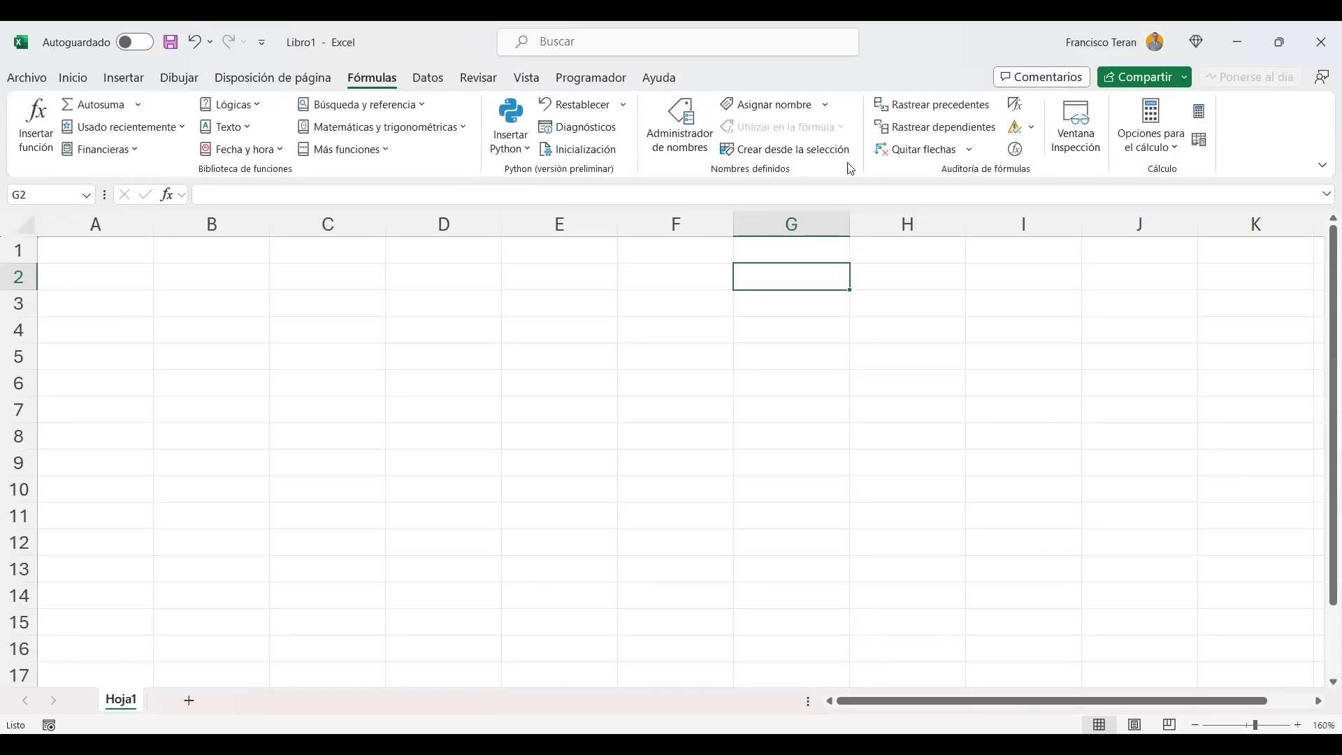
pyautogui.click(428, 79)
pyautogui.click(478, 78)
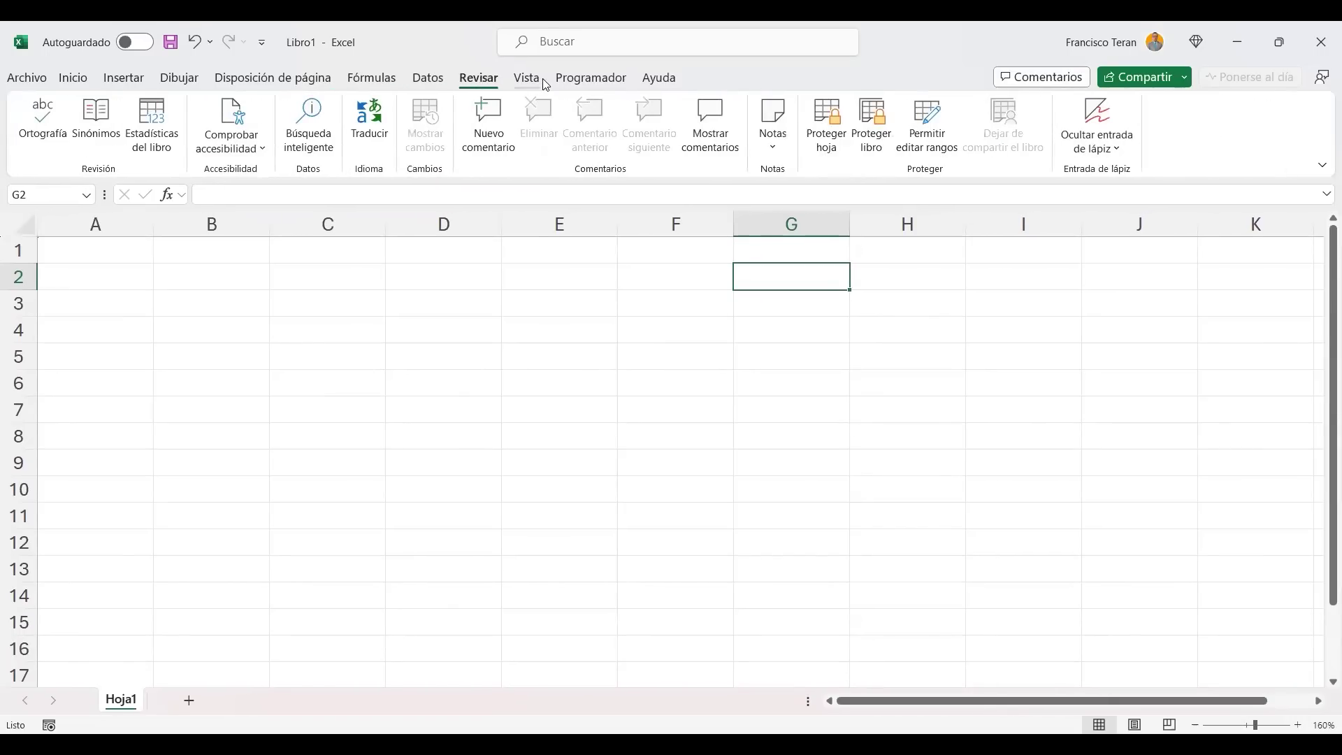
pyautogui.click(537, 81)
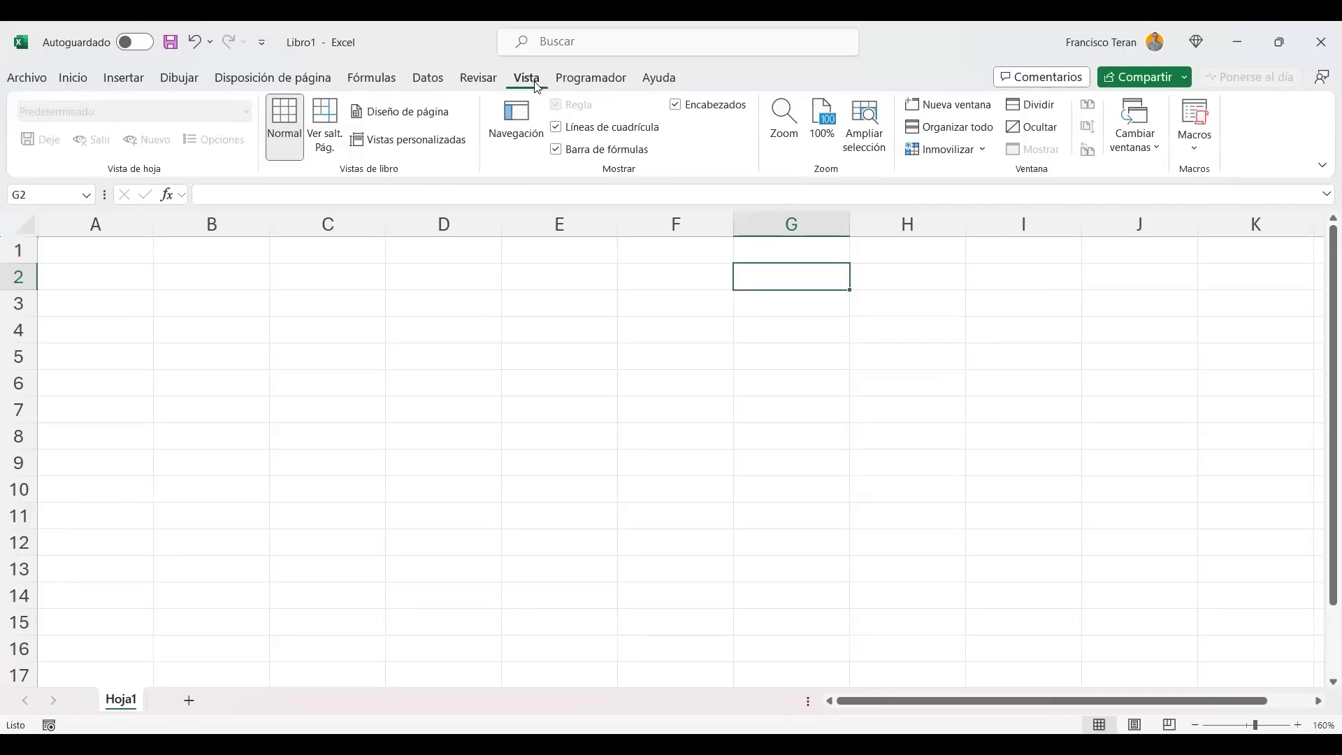
pyautogui.click(604, 79)
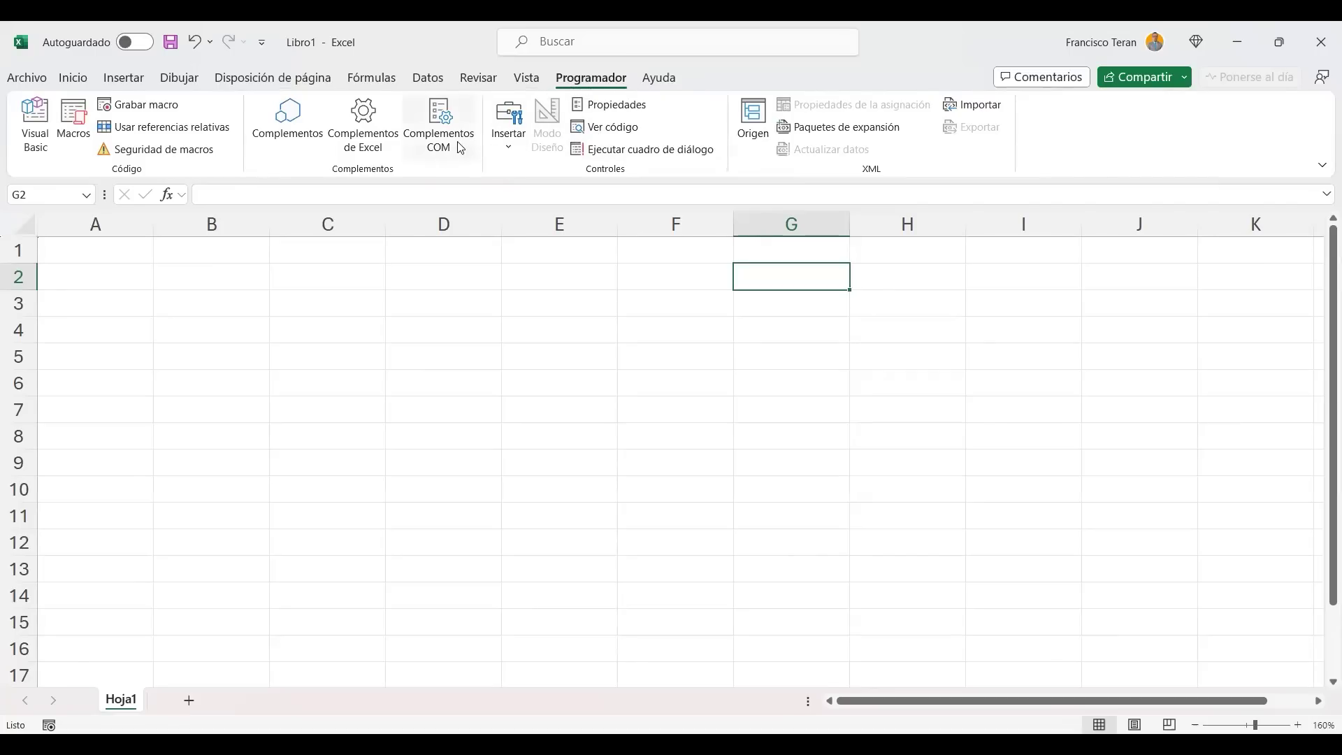
# Glance at Vista and Revisar again, then return to the Programador tab.
pyautogui.click(527, 78)
pyautogui.click(478, 78)
pyautogui.scroll(2, 438, 84)
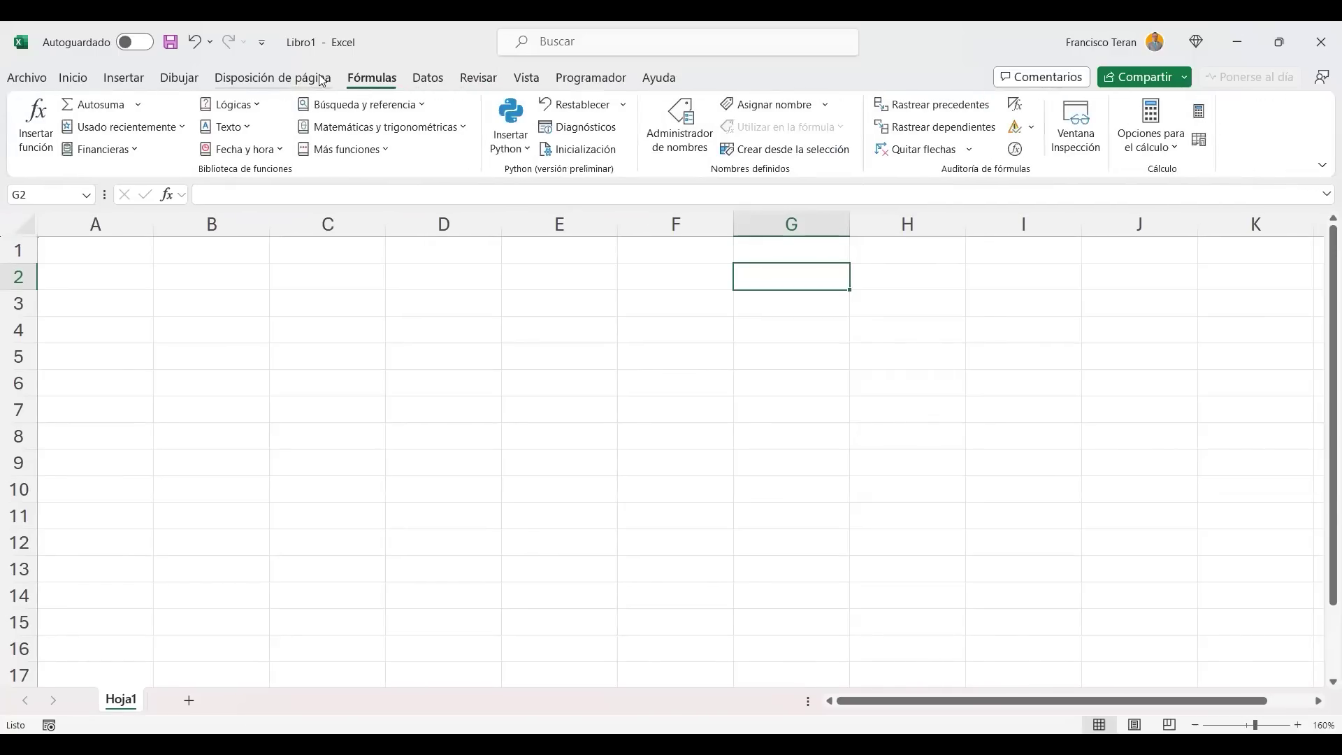
pyautogui.scroll(1, 531, 85)
pyautogui.click(586, 81)
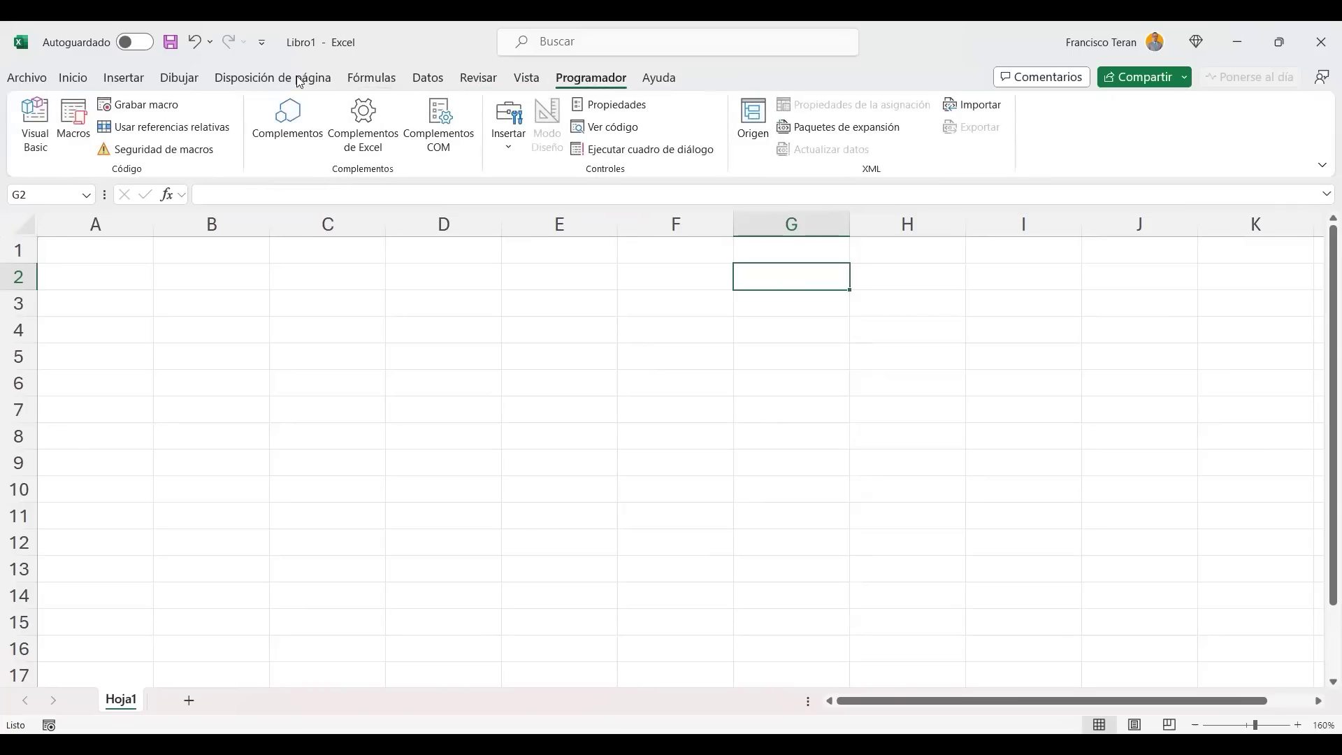
# Open Personalizar la cinta de opciones from Programador, enlarge and move the dialog, collapse Programador's groups.
pyautogui.rightClick(608, 80)
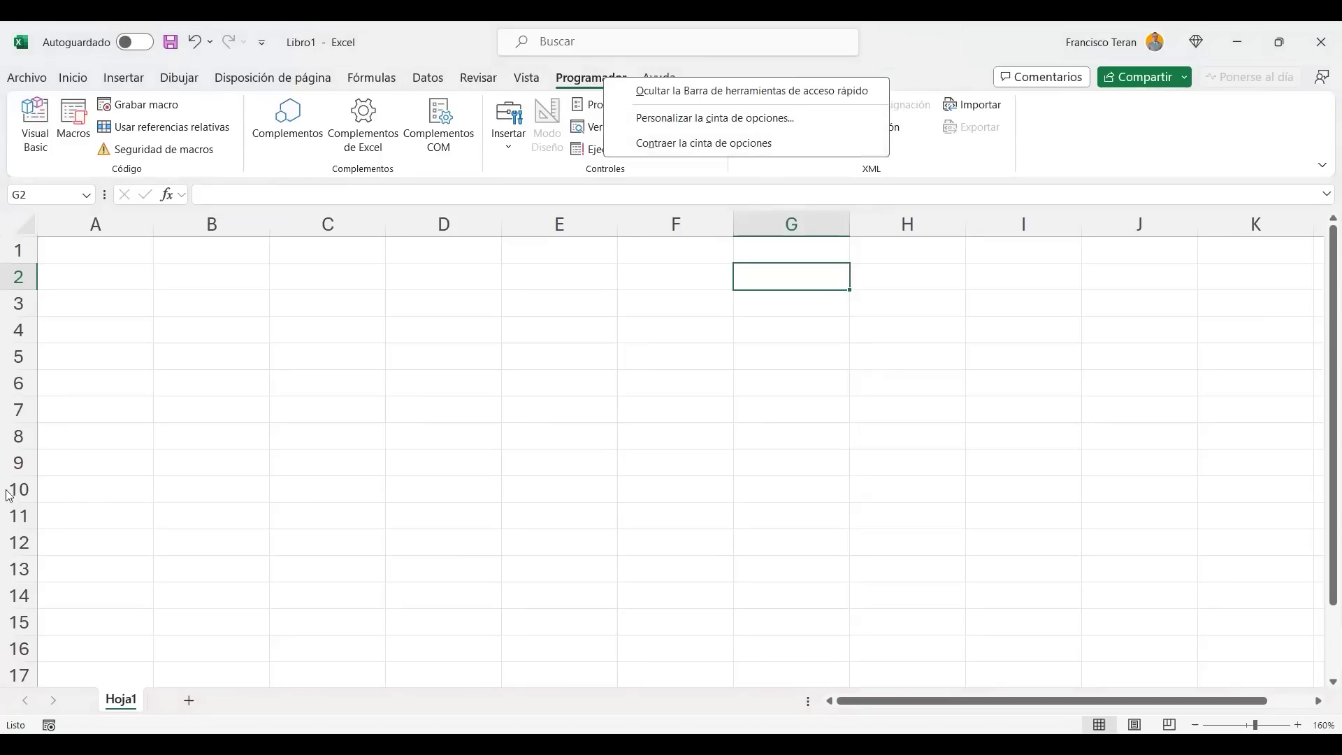
pyautogui.click(687, 119)
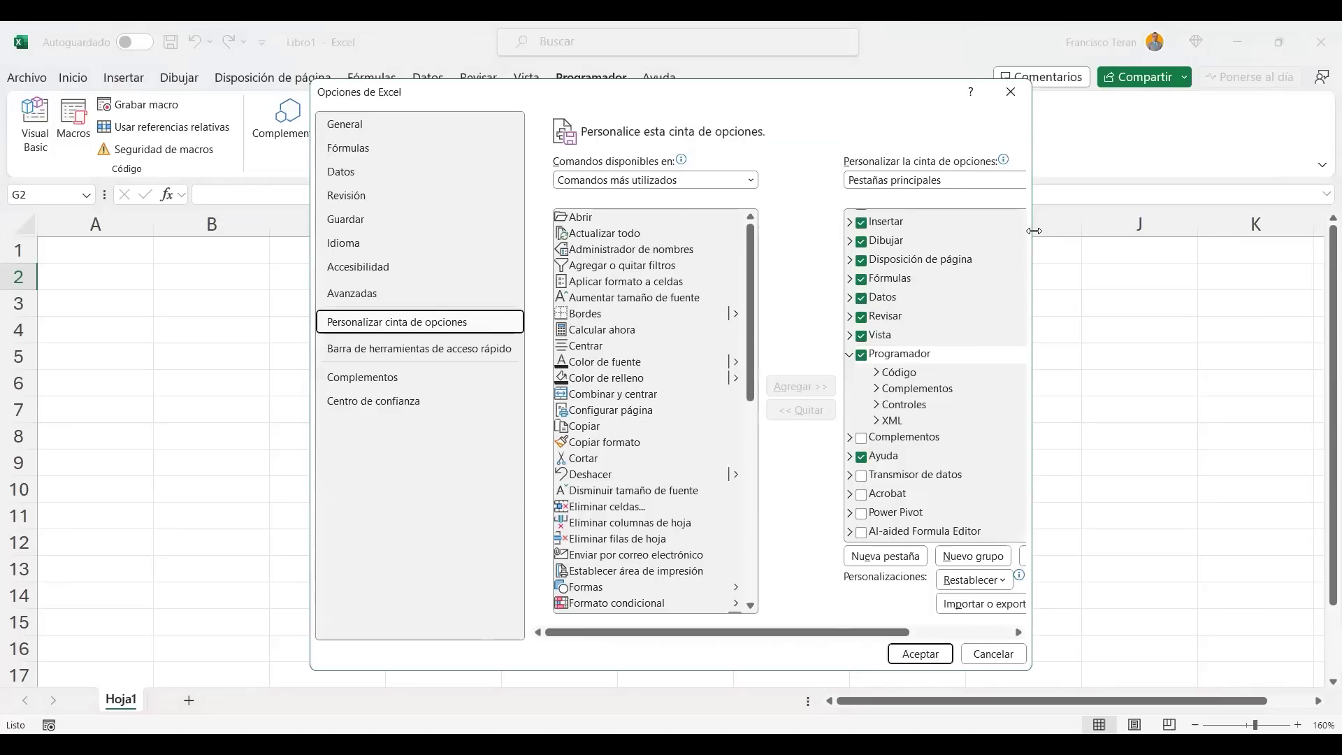
pyautogui.moveTo(1034, 232); pyautogui.dragTo(1101, 231)
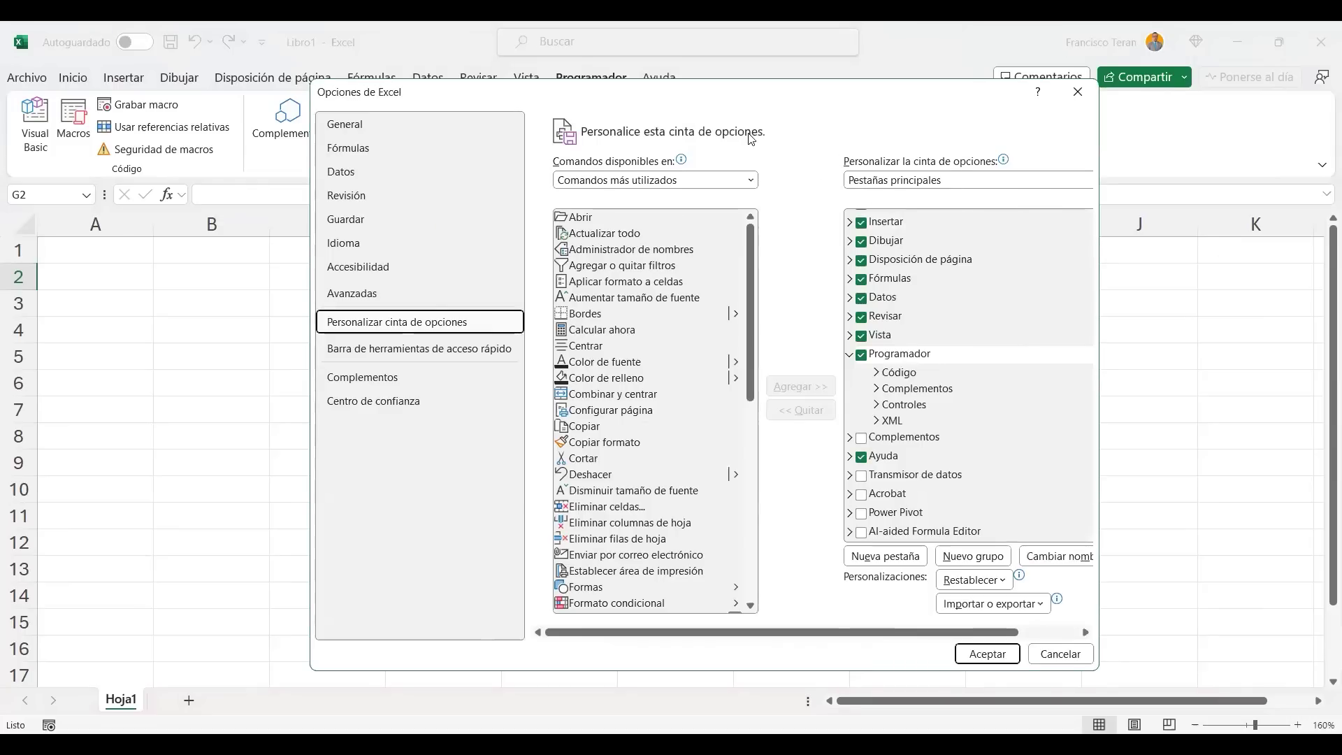
pyautogui.moveTo(716, 105); pyautogui.dragTo(543, 72)
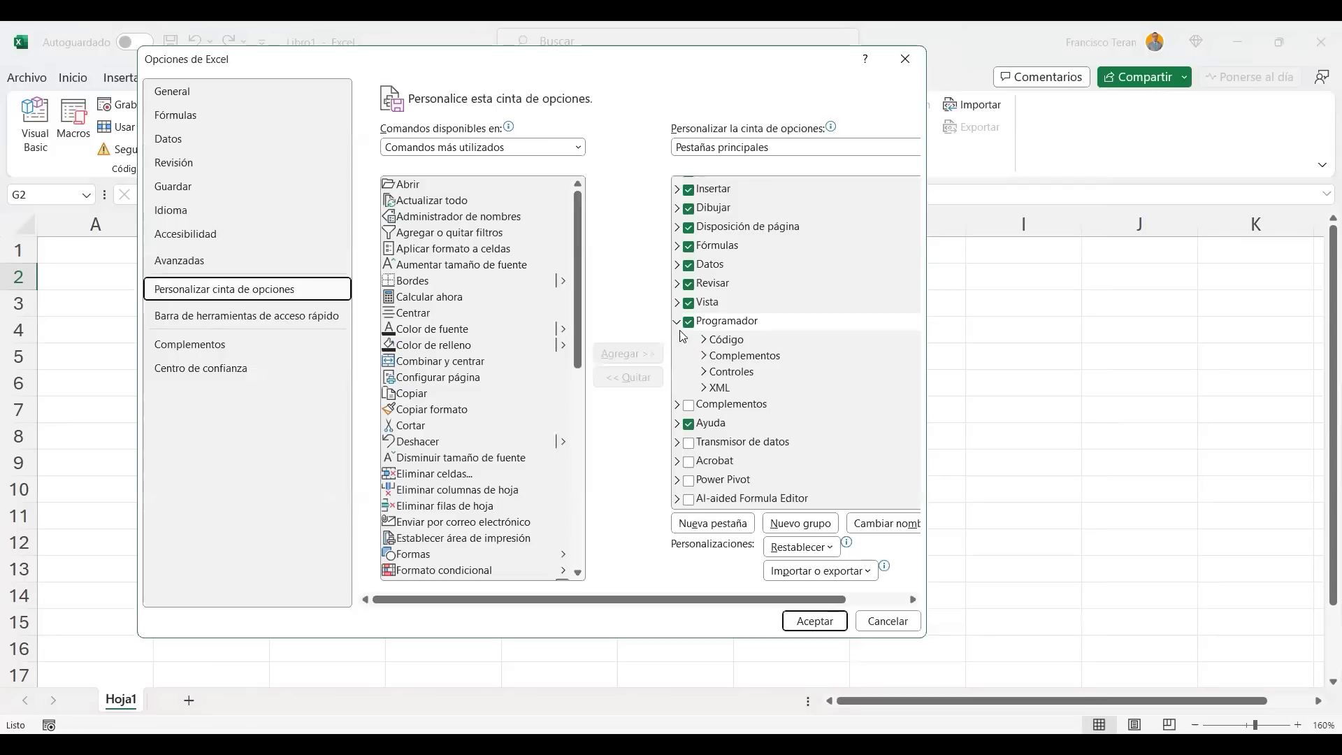
pyautogui.click(676, 321)
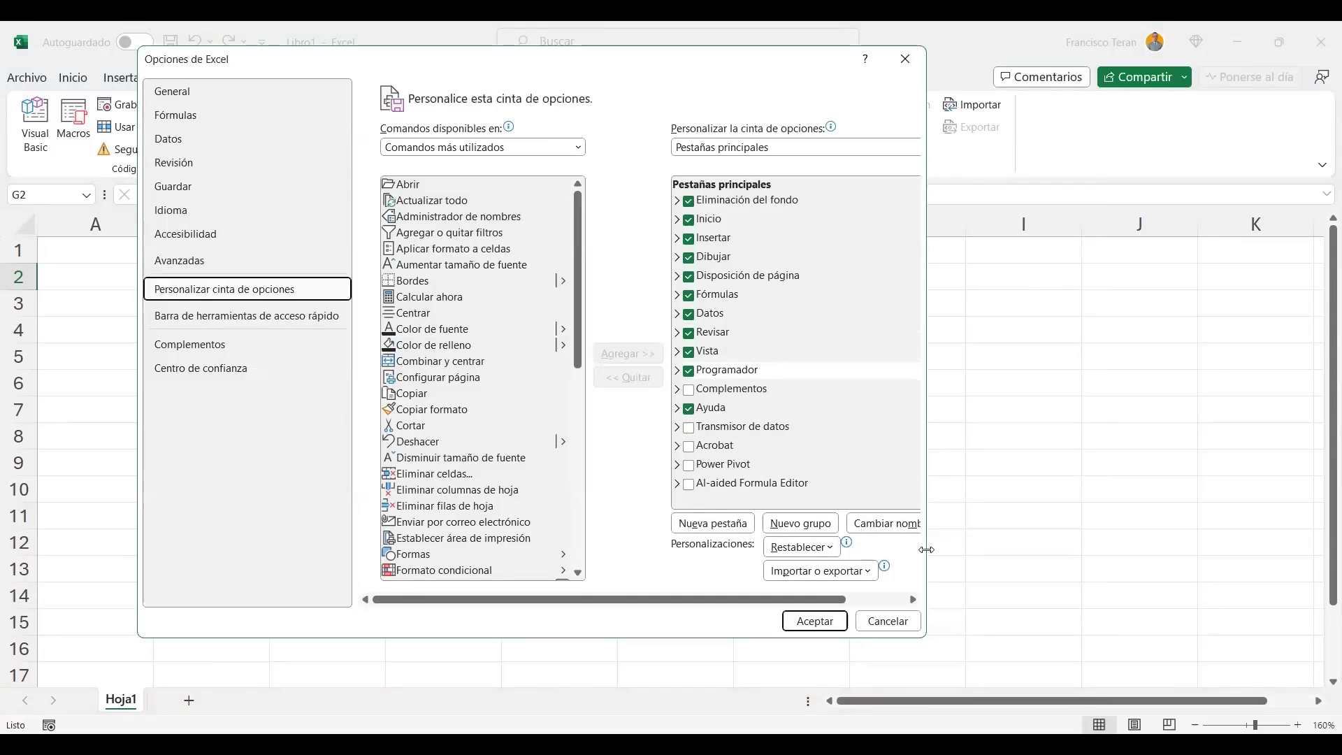
pyautogui.moveTo(926, 550); pyautogui.dragTo(1028, 552)
pyautogui.moveTo(643, 69); pyautogui.dragTo(613, 57)
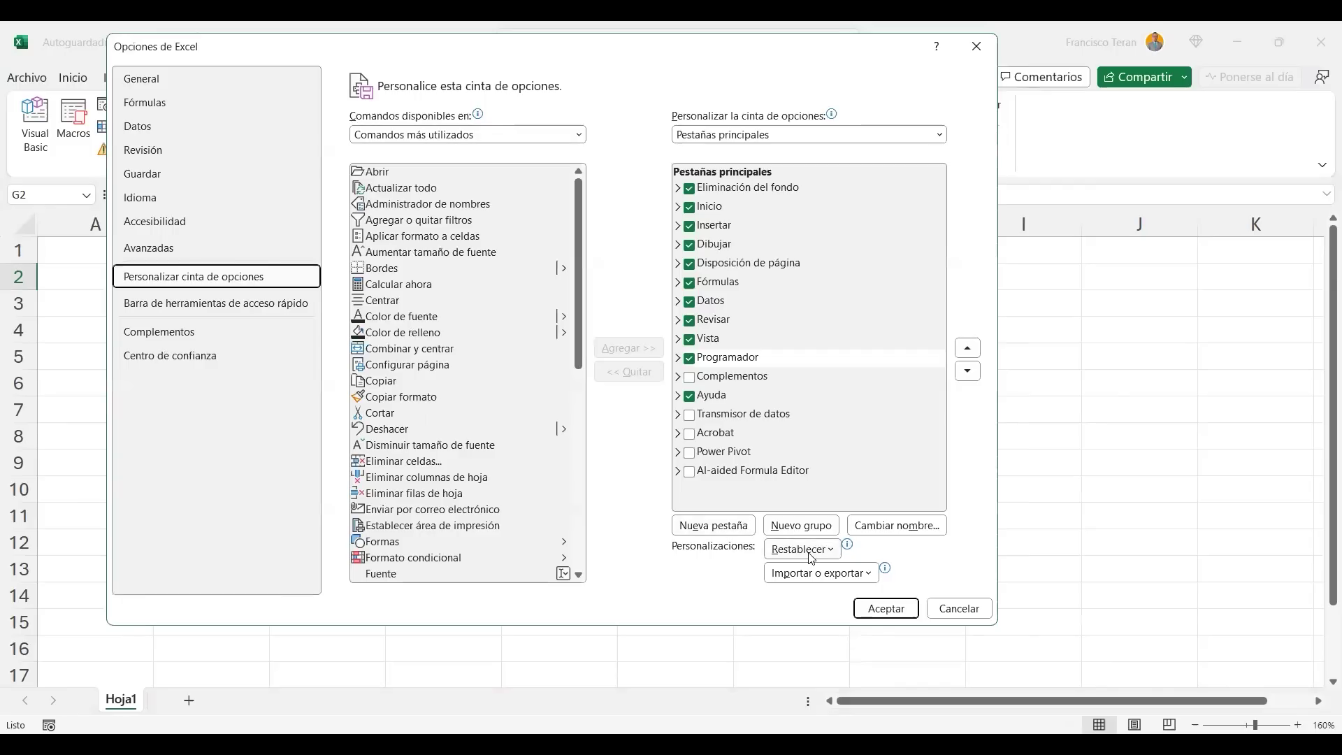
# Select the Programador, Vista, Revisar, Eliminación del fondo and Inicio entries in the main tabs list.
pyautogui.click(804, 358)
pyautogui.click(799, 337)
pyautogui.click(799, 320)
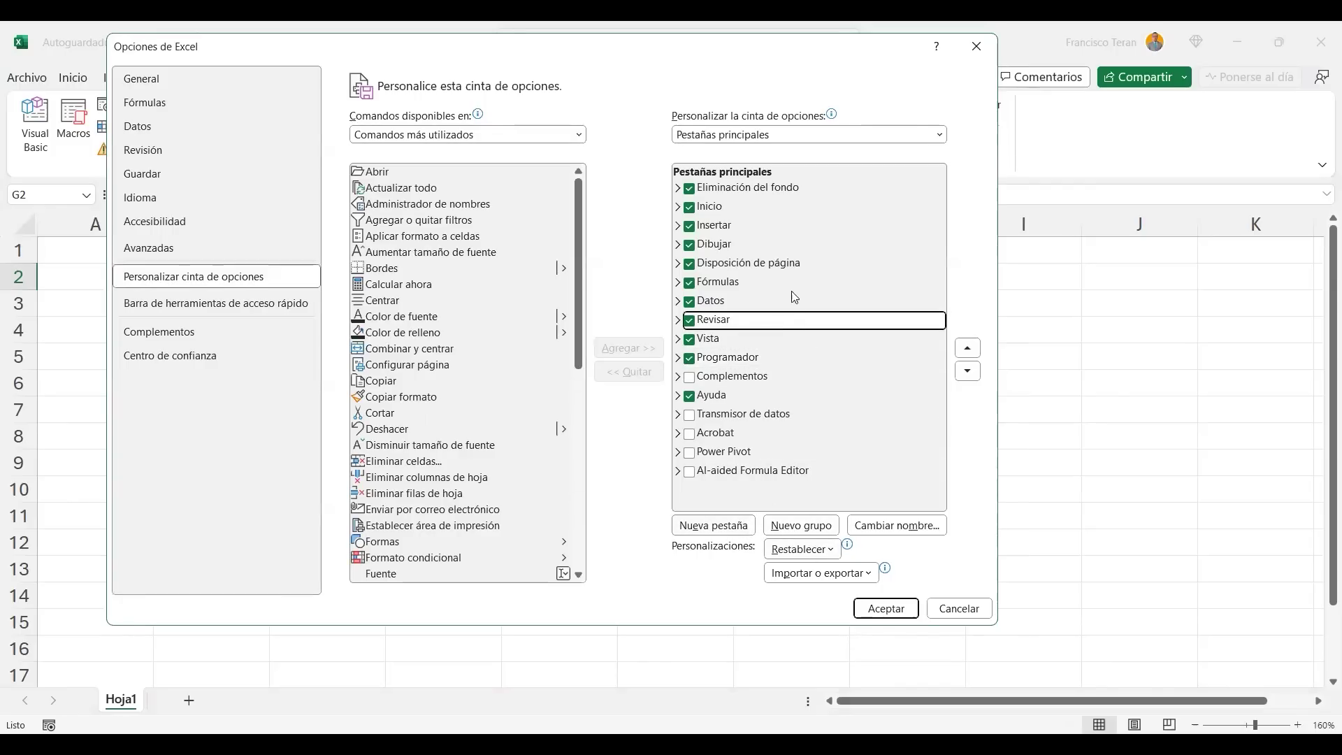
pyautogui.click(783, 187)
pyautogui.click(779, 208)
pyautogui.click(760, 190)
pyautogui.click(735, 208)
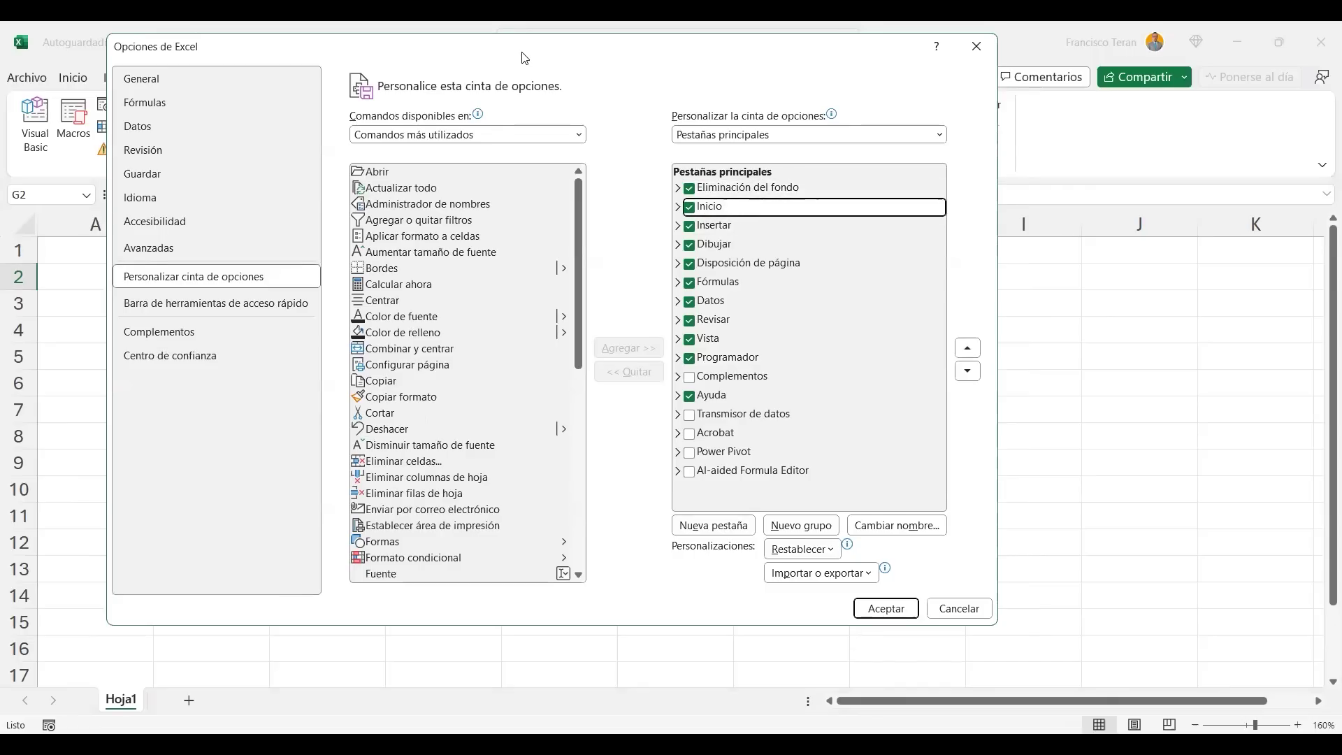
# Move the dialog, then select Insertar, Dibujar, Disposición de página, Fórmulas and Programador entries.
pyautogui.moveTo(524, 57); pyautogui.dragTo(504, 179)
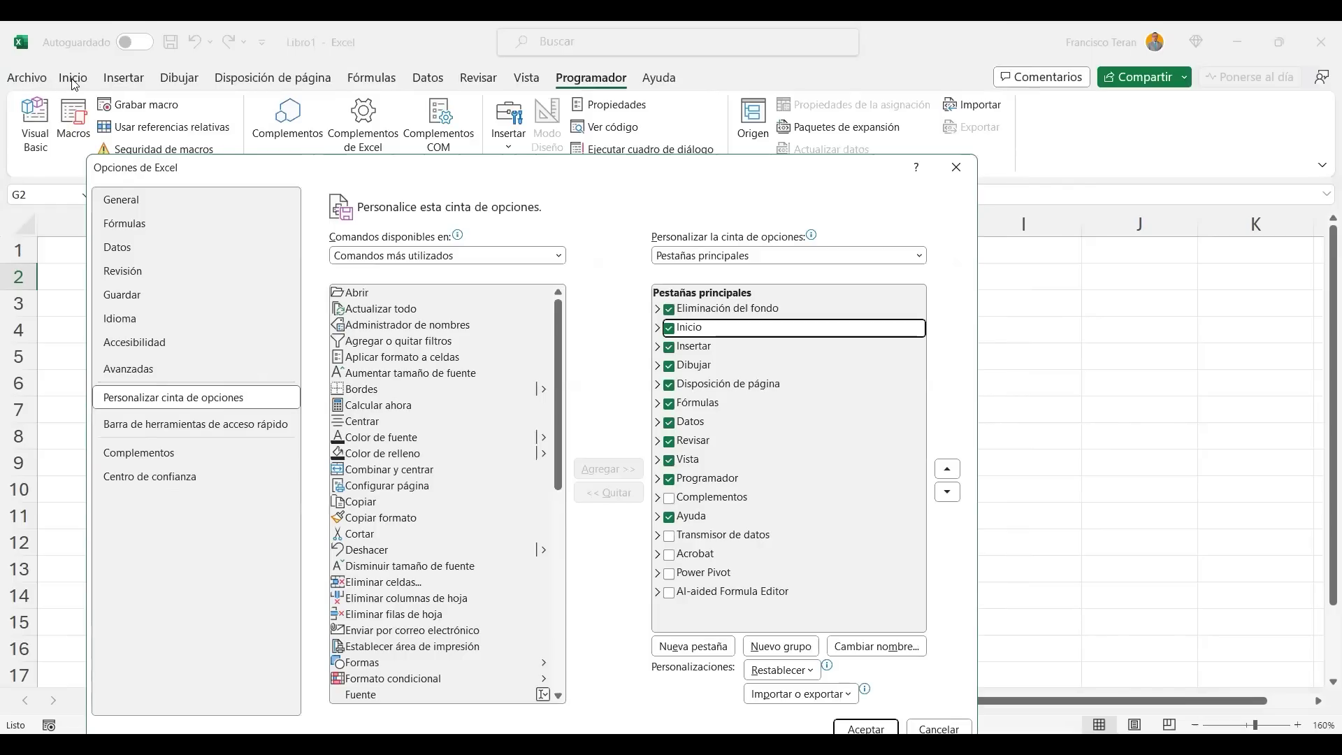
pyautogui.click(716, 349)
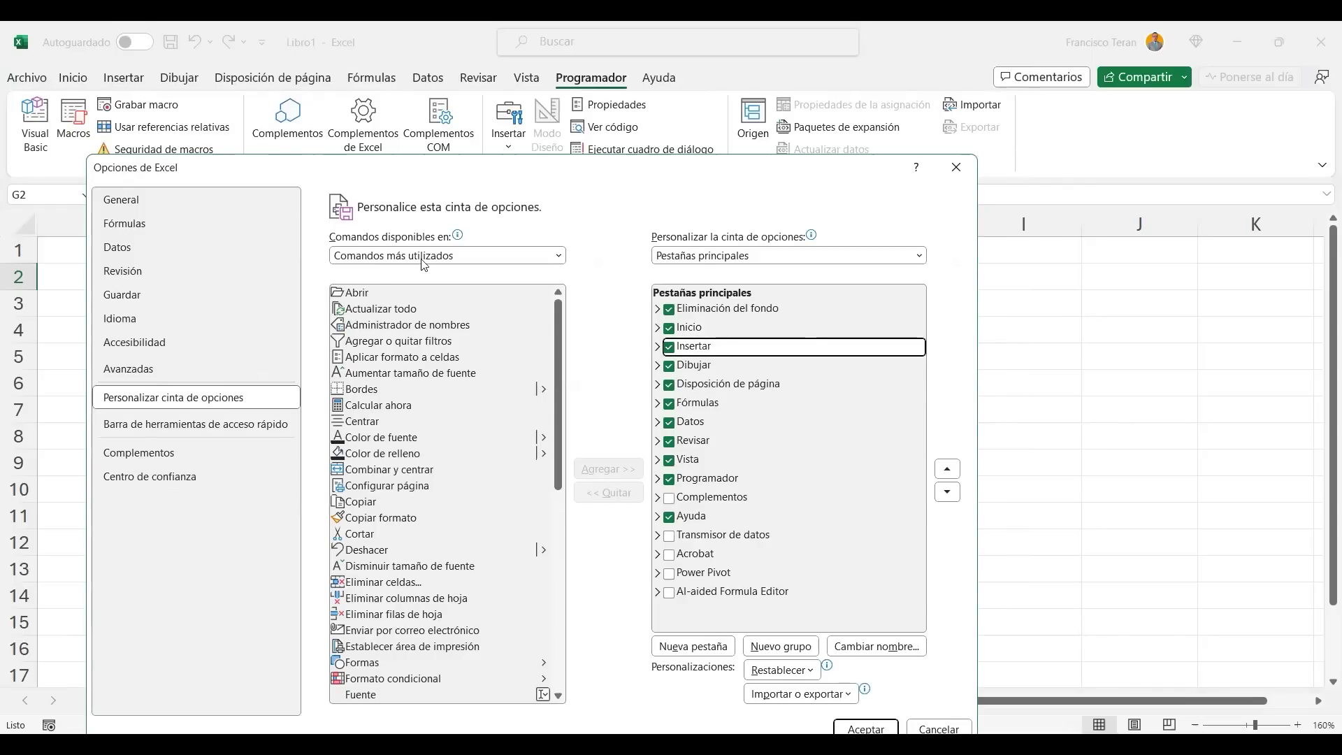
pyautogui.click(712, 366)
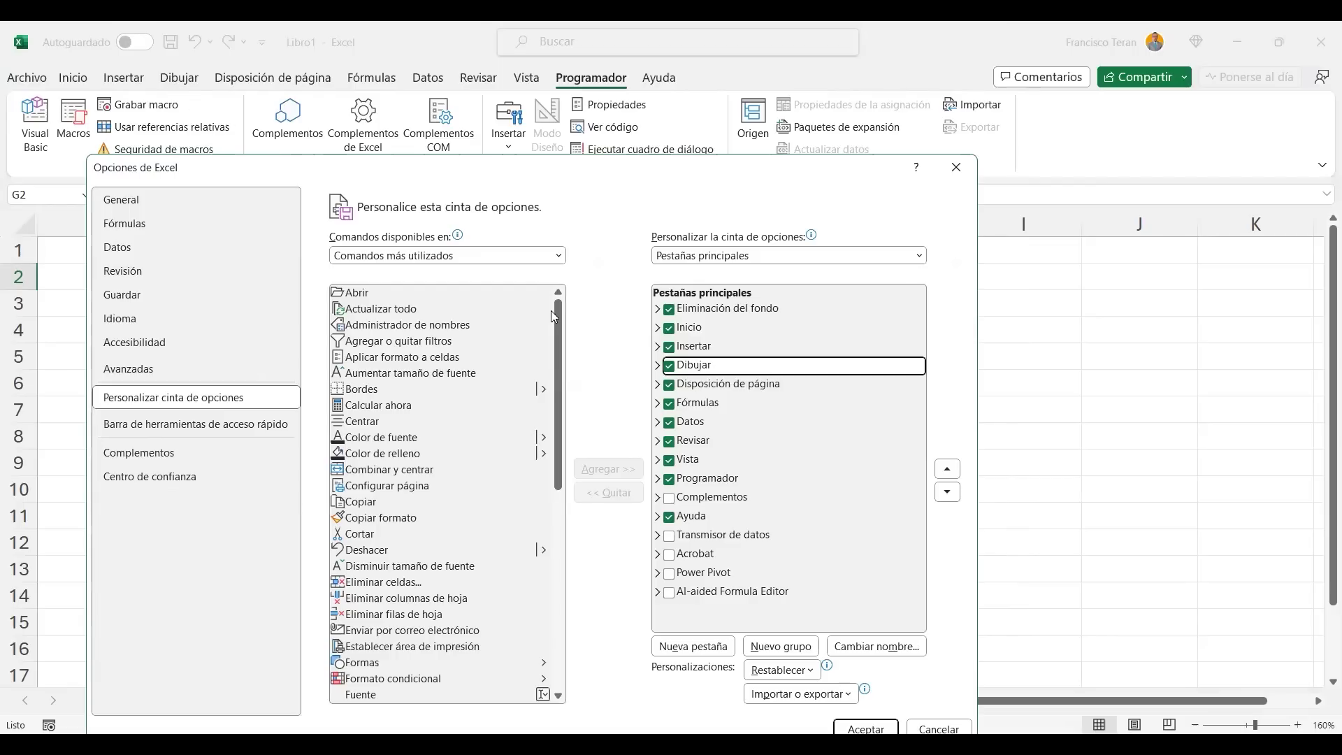
pyautogui.click(675, 384)
pyautogui.click(700, 405)
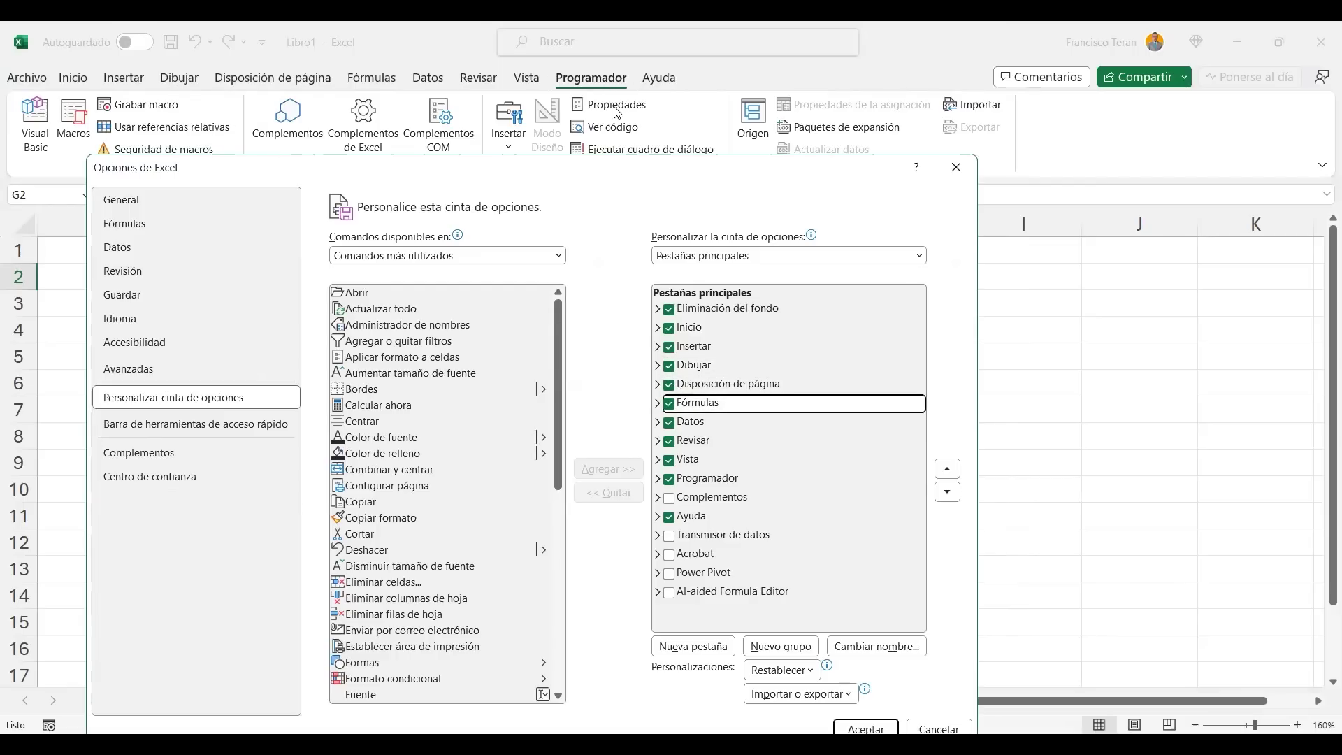
pyautogui.click(707, 479)
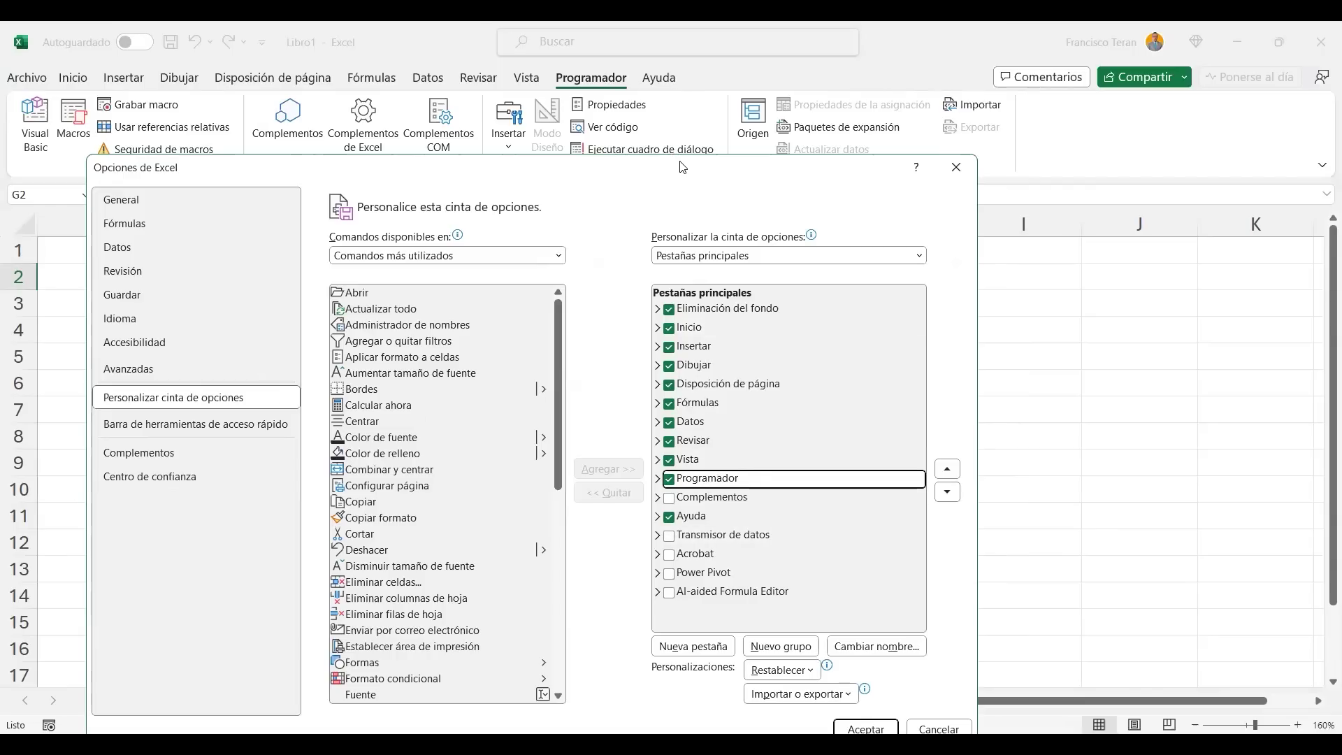
pyautogui.moveTo(682, 166); pyautogui.dragTo(699, 88)
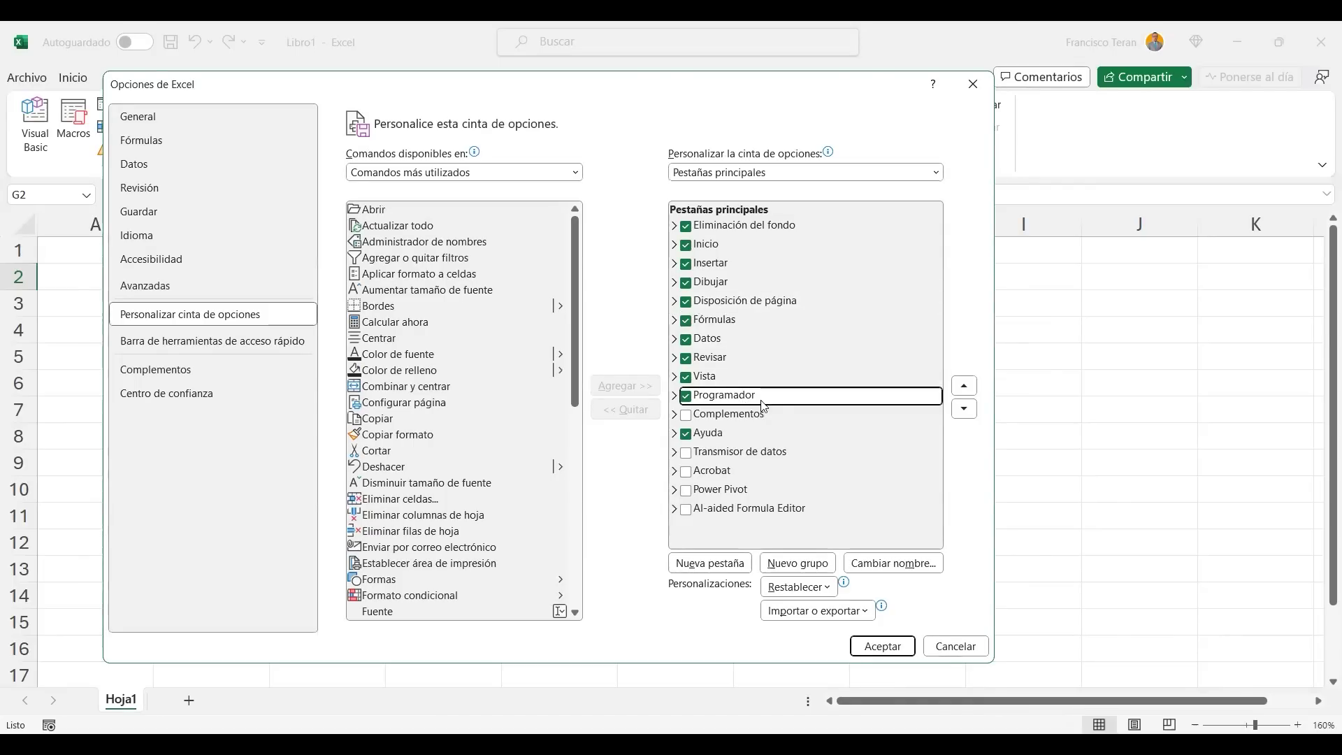
pyautogui.click(799, 401)
pyautogui.click(814, 415)
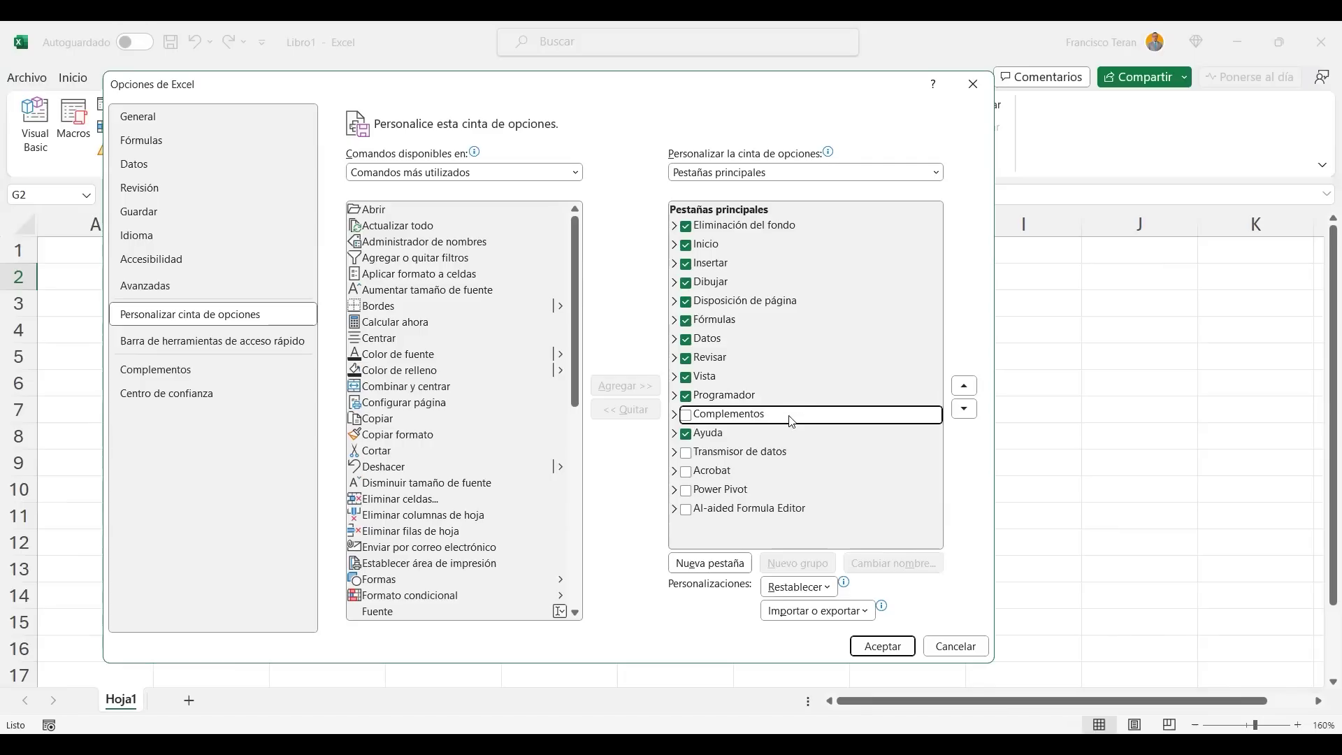
pyautogui.click(711, 431)
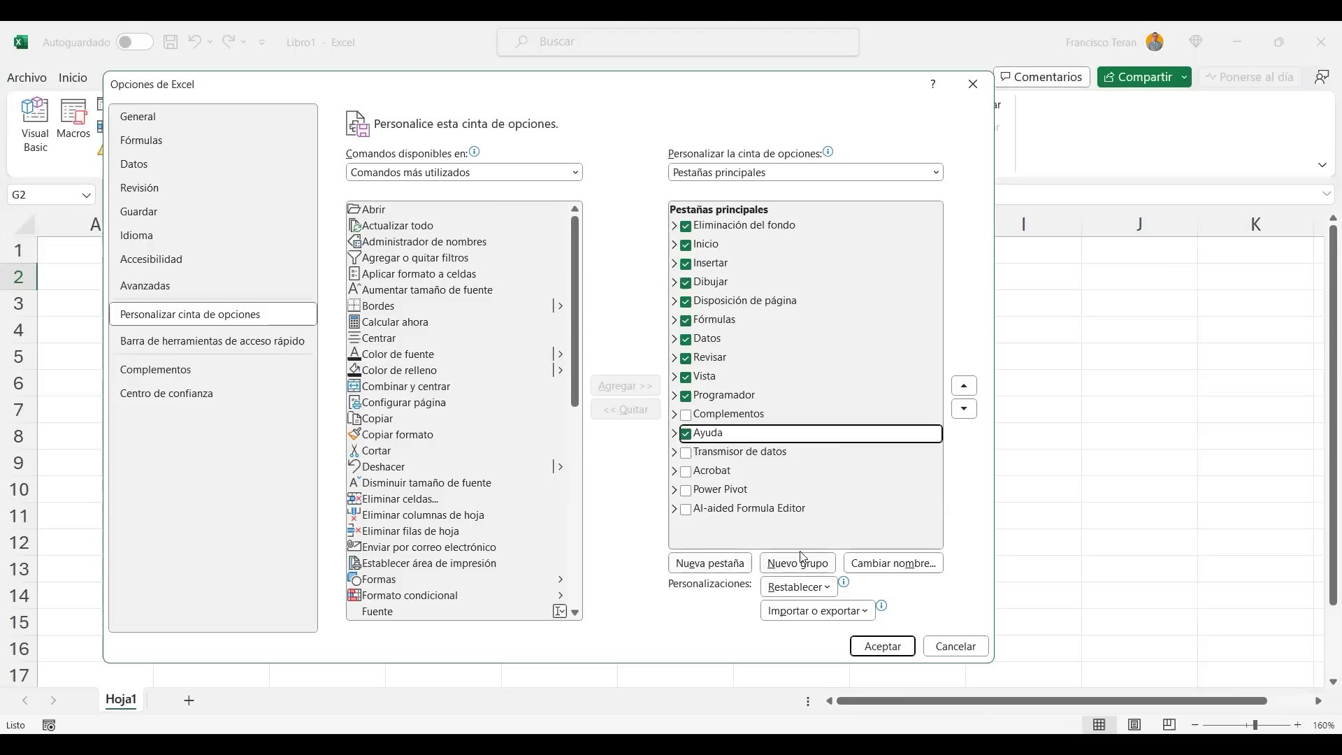
# Add Nueva pestaña with Nuevo grupo below Ayuda, then select the new tab and group entries.
pyautogui.click(713, 570)
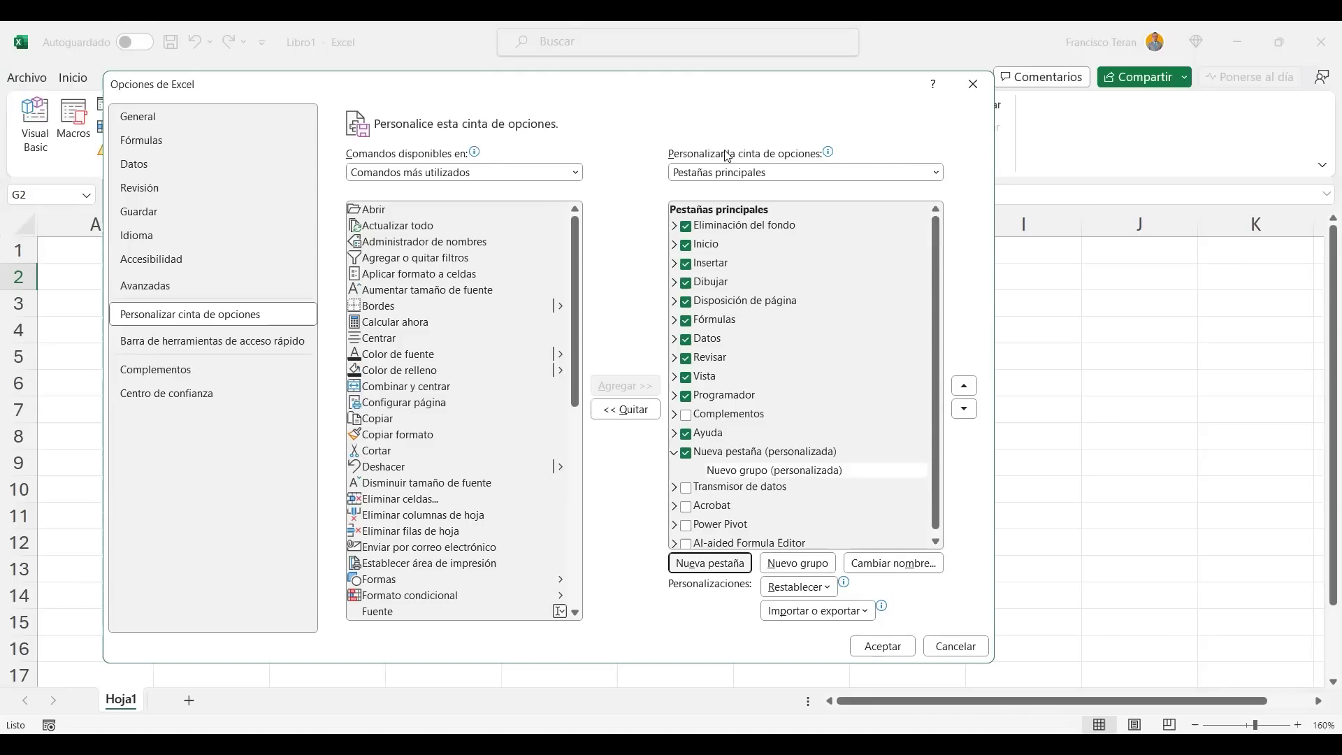
pyautogui.click(718, 453)
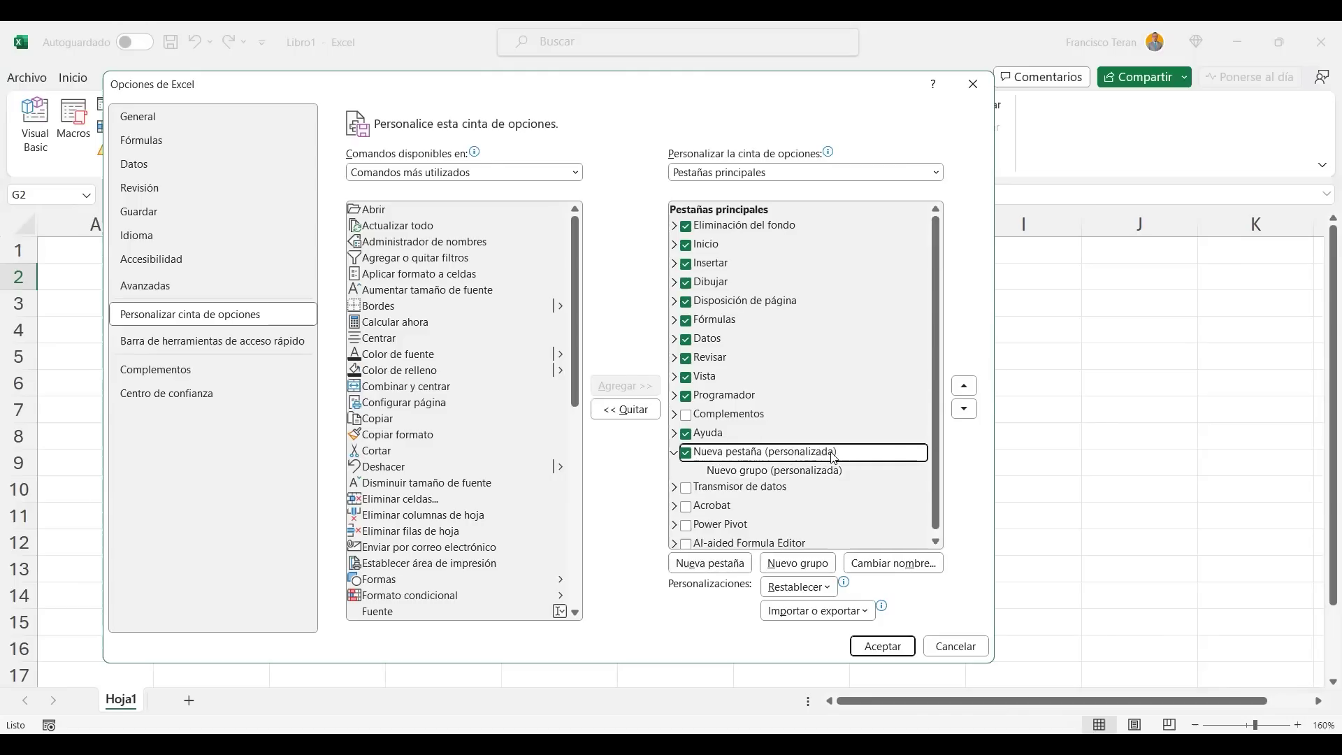
pyautogui.click(760, 470)
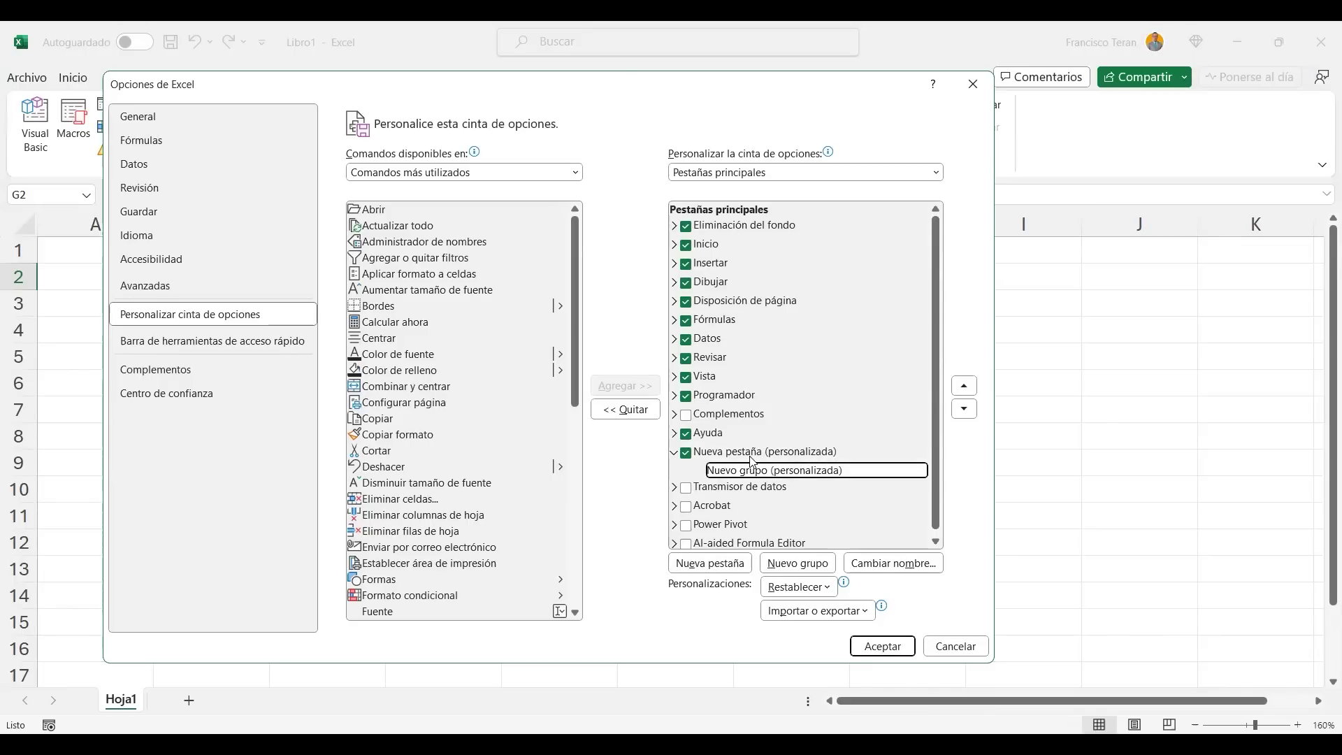
pyautogui.click(746, 453)
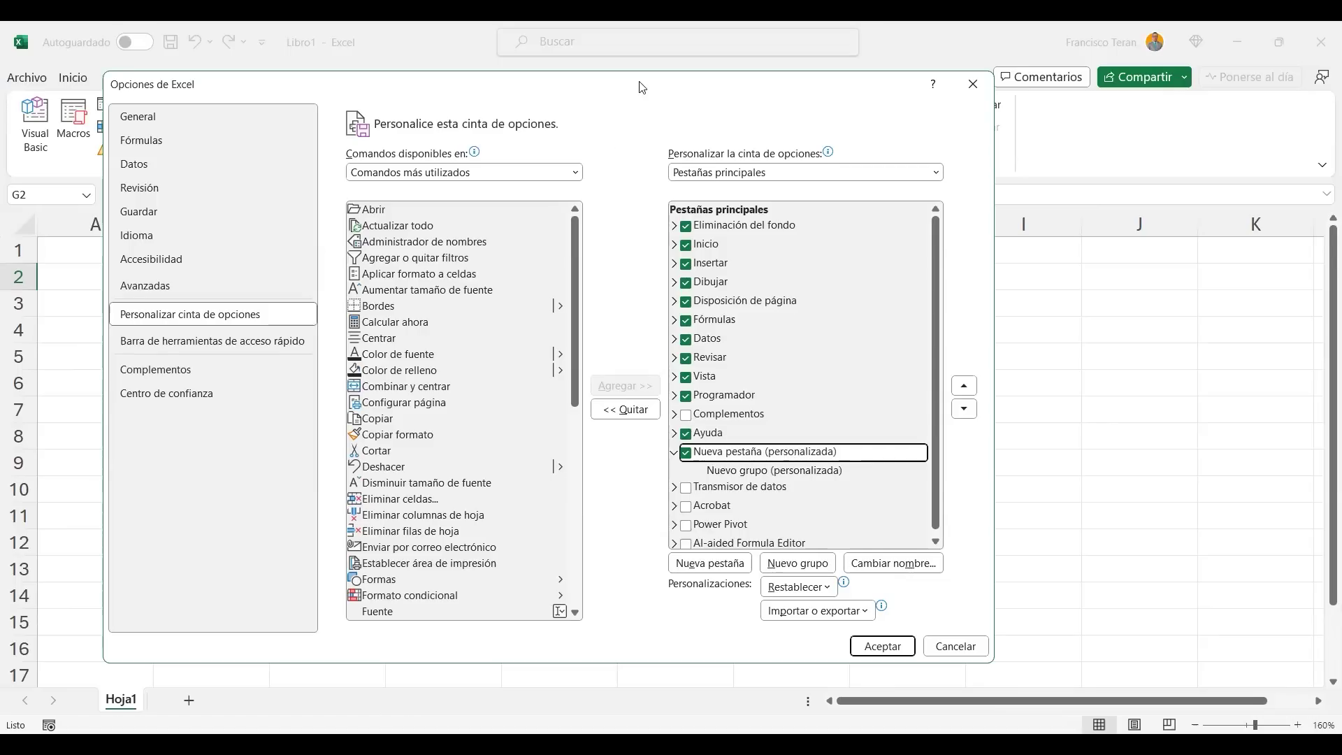
pyautogui.moveTo(642, 87); pyautogui.dragTo(703, 88)
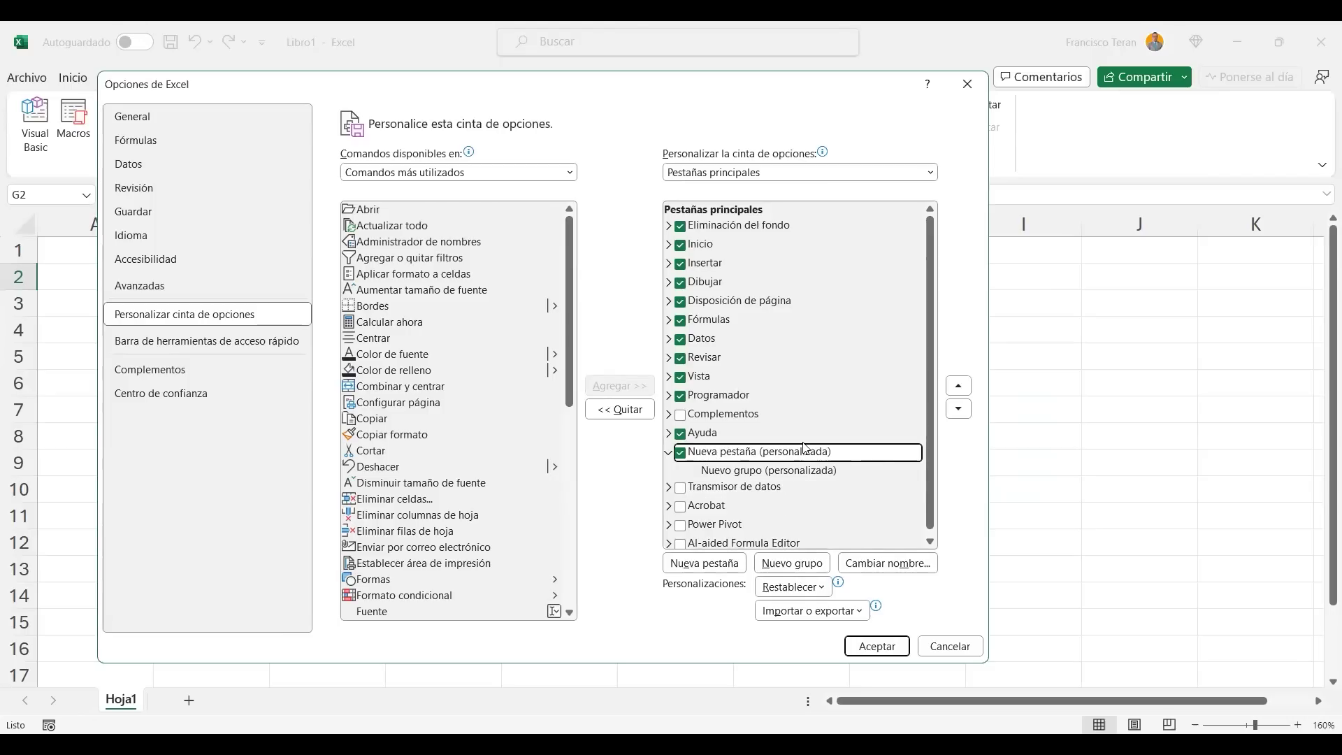
pyautogui.click(728, 396)
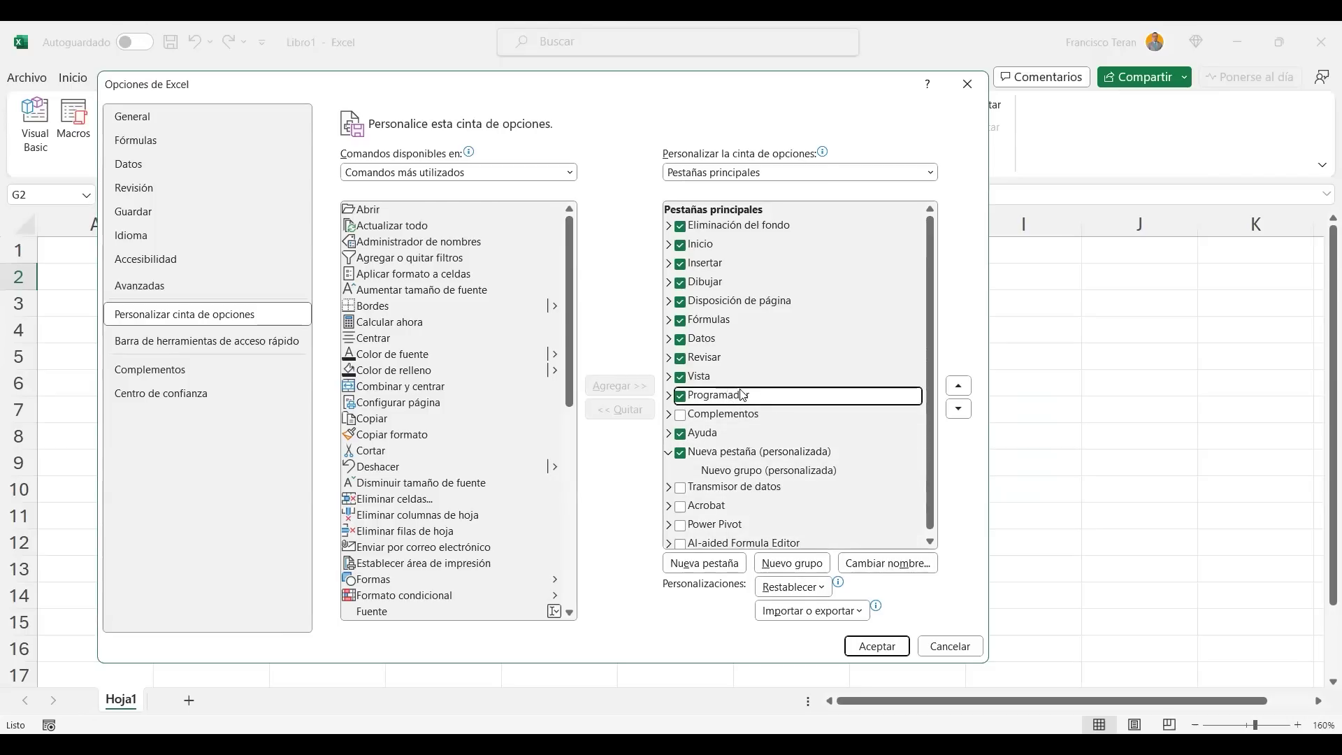
pyautogui.click(710, 453)
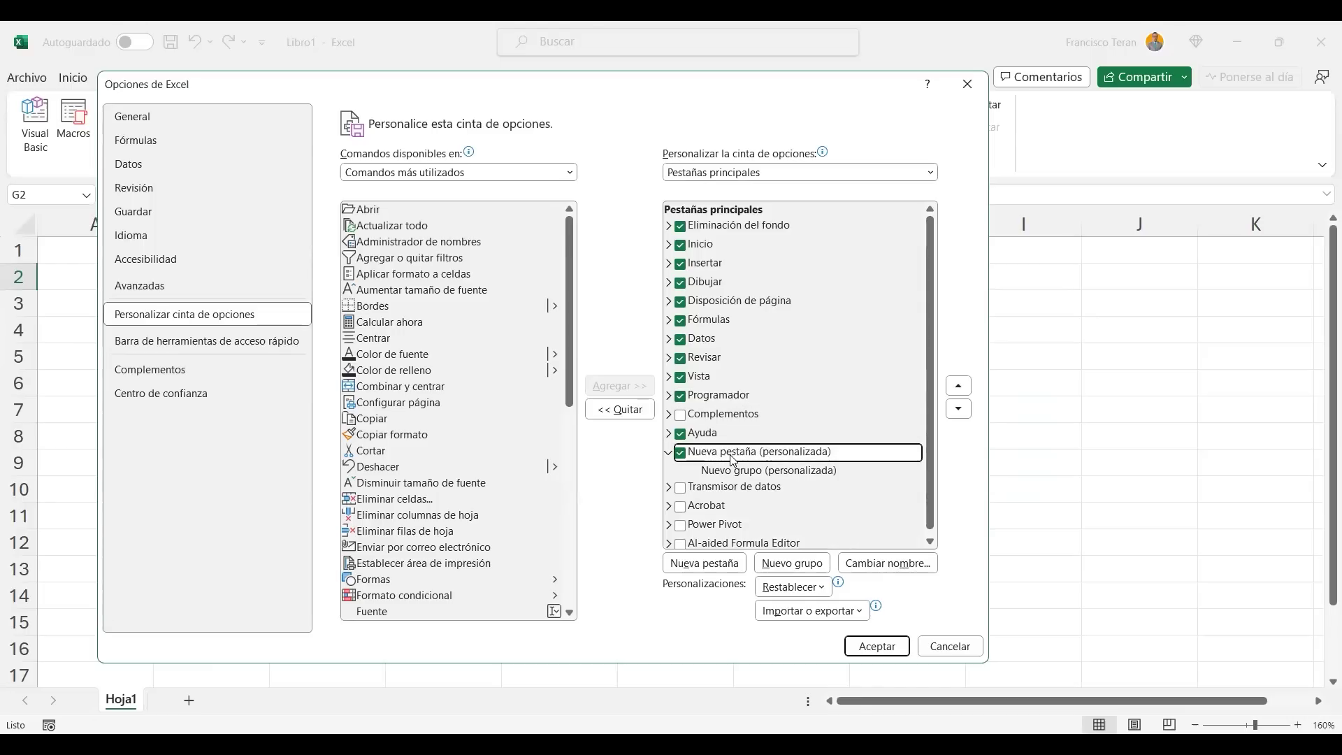
# Rename the new custom tab to the user's name, select its group, and expand Datos.
pyautogui.click(884, 564)
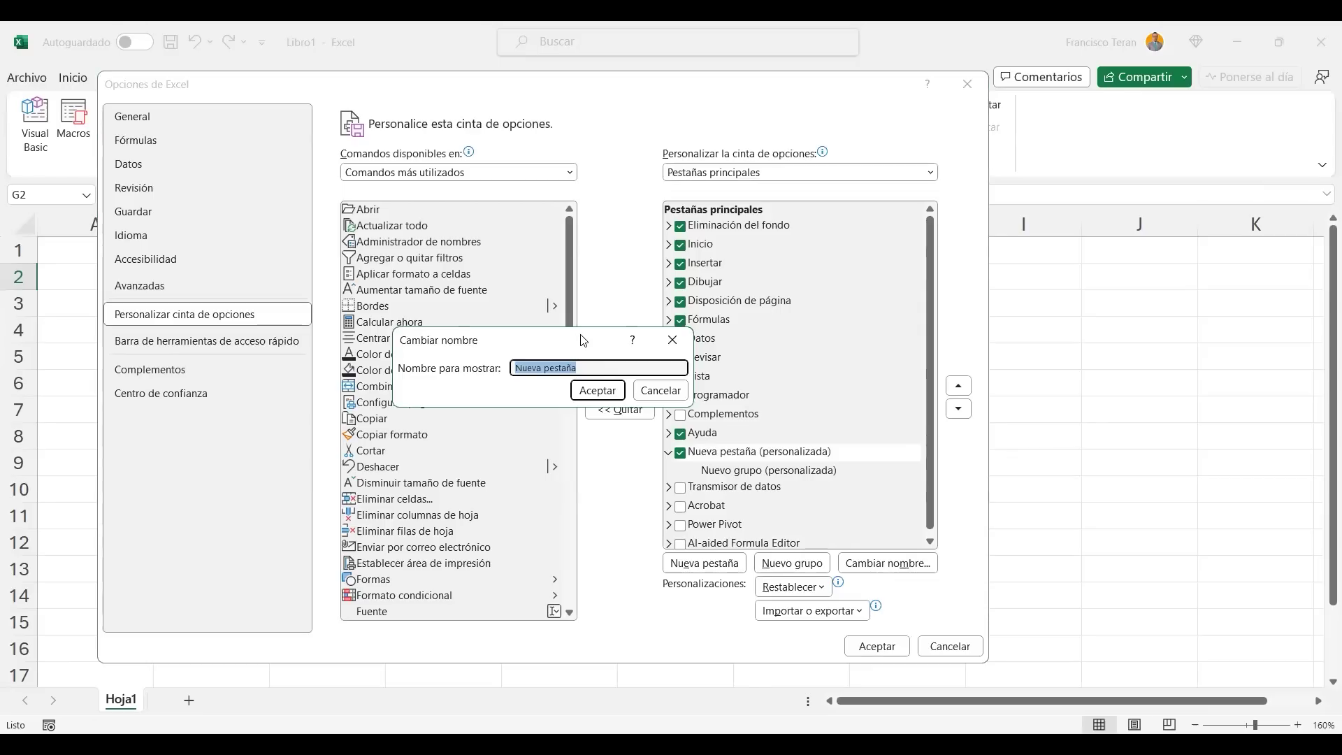
pyautogui.moveTo(584, 341); pyautogui.dragTo(743, 344)
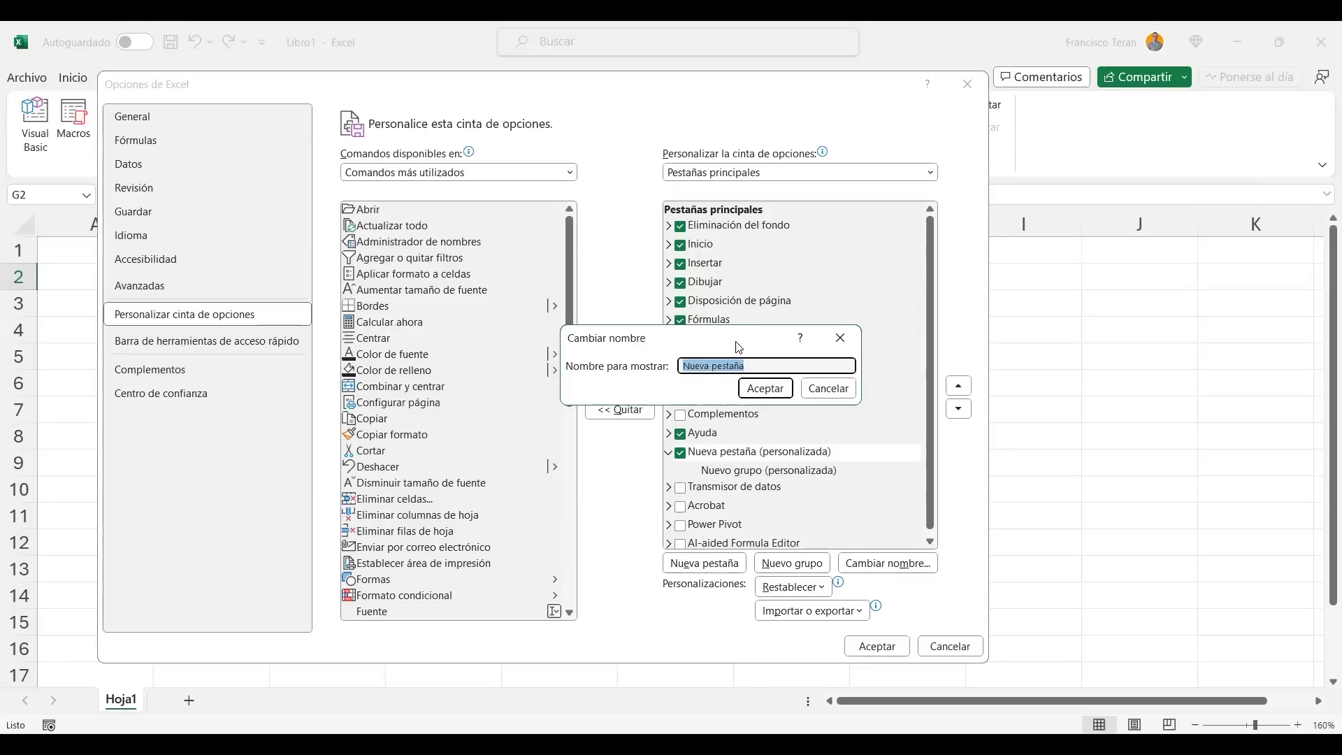
pyautogui.write('FranciscoTeran')
pyautogui.click(763, 389)
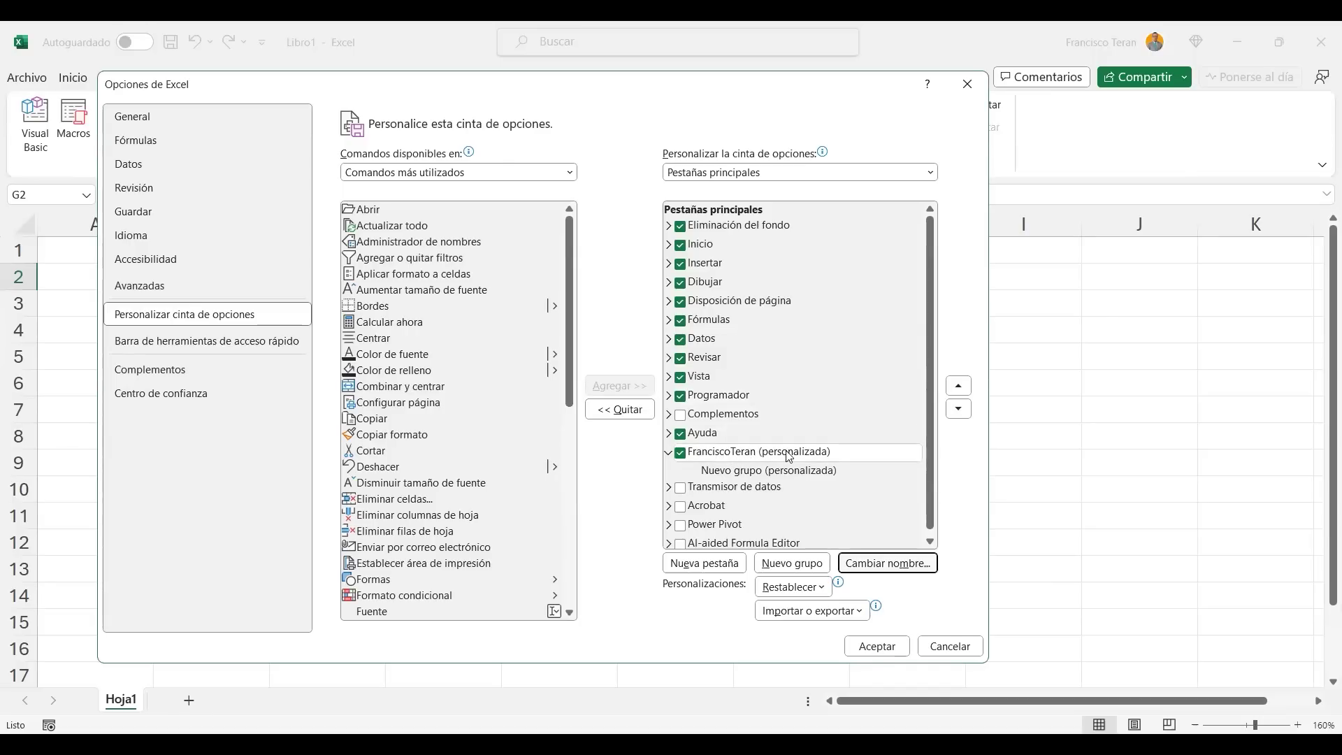
pyautogui.click(729, 473)
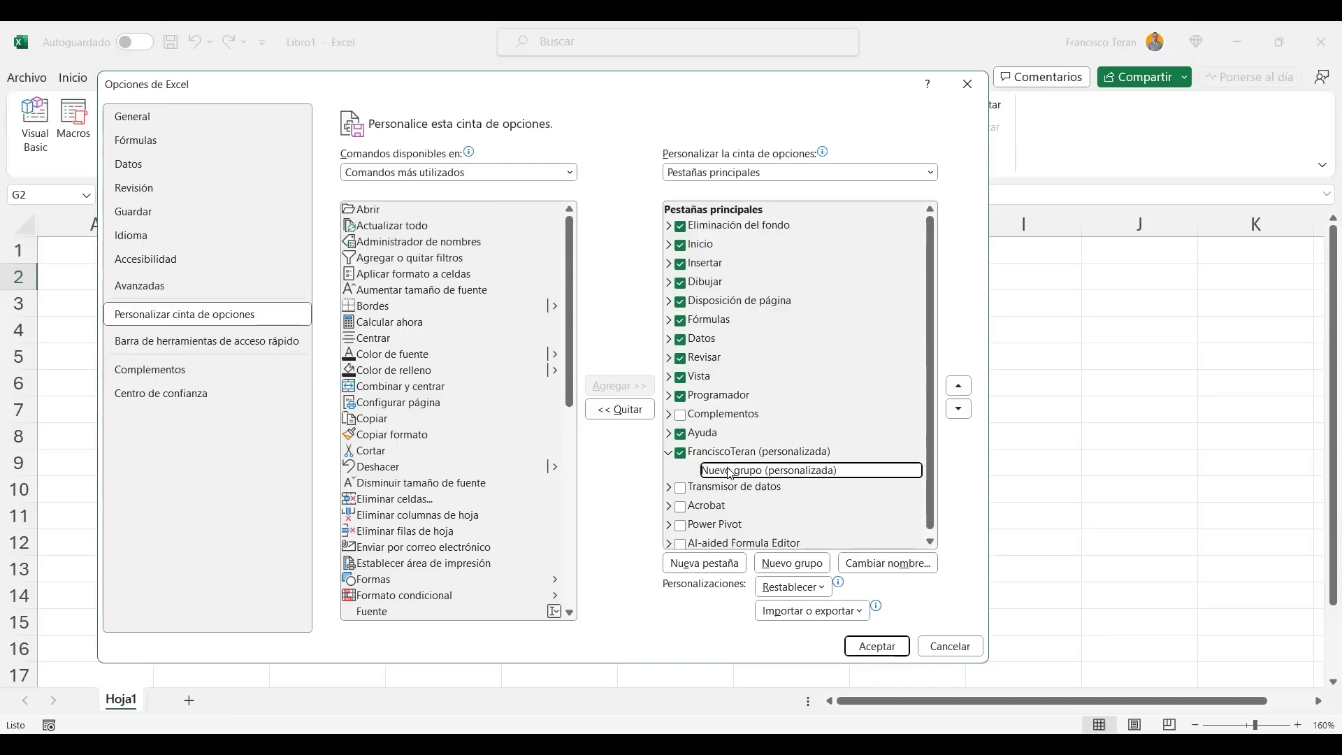
pyautogui.click(669, 339)
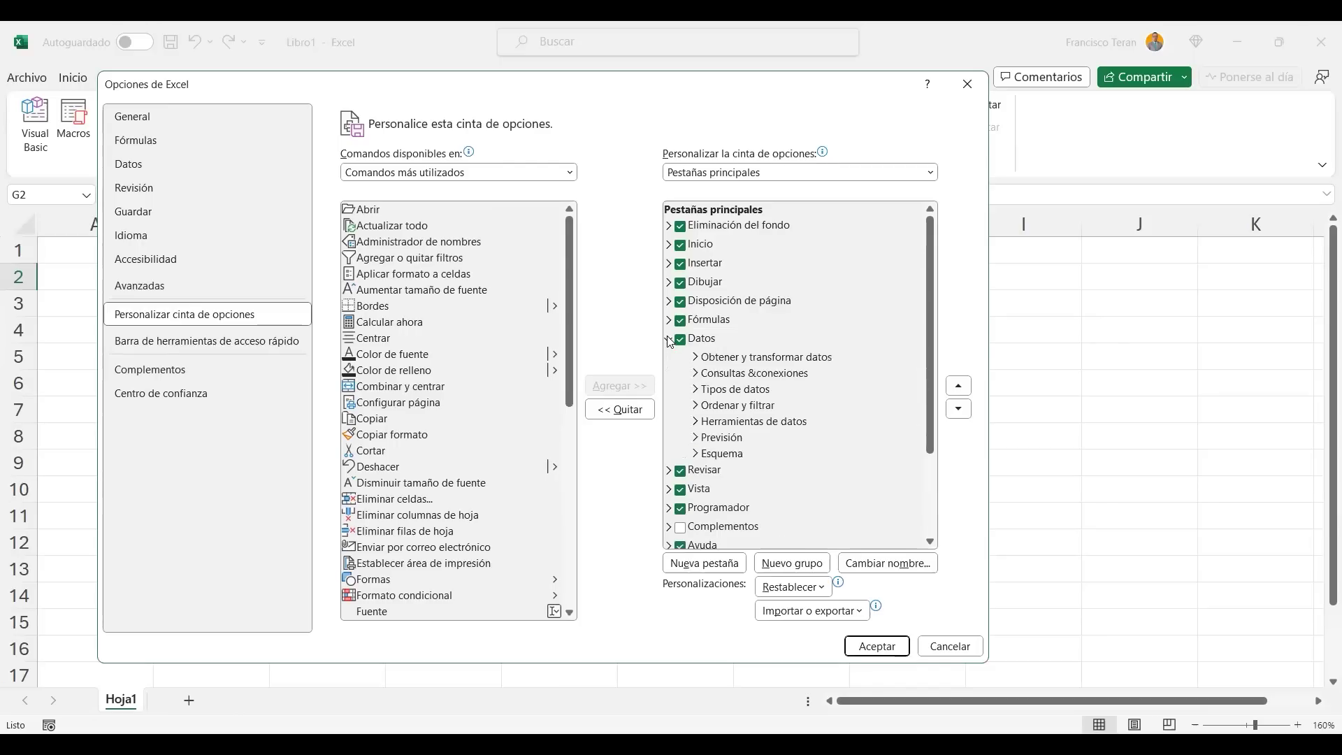
# Collapse Datos, expand and collapse Fórmulas, and drag the dialog down to uncover the ribbon.
pyautogui.click(669, 339)
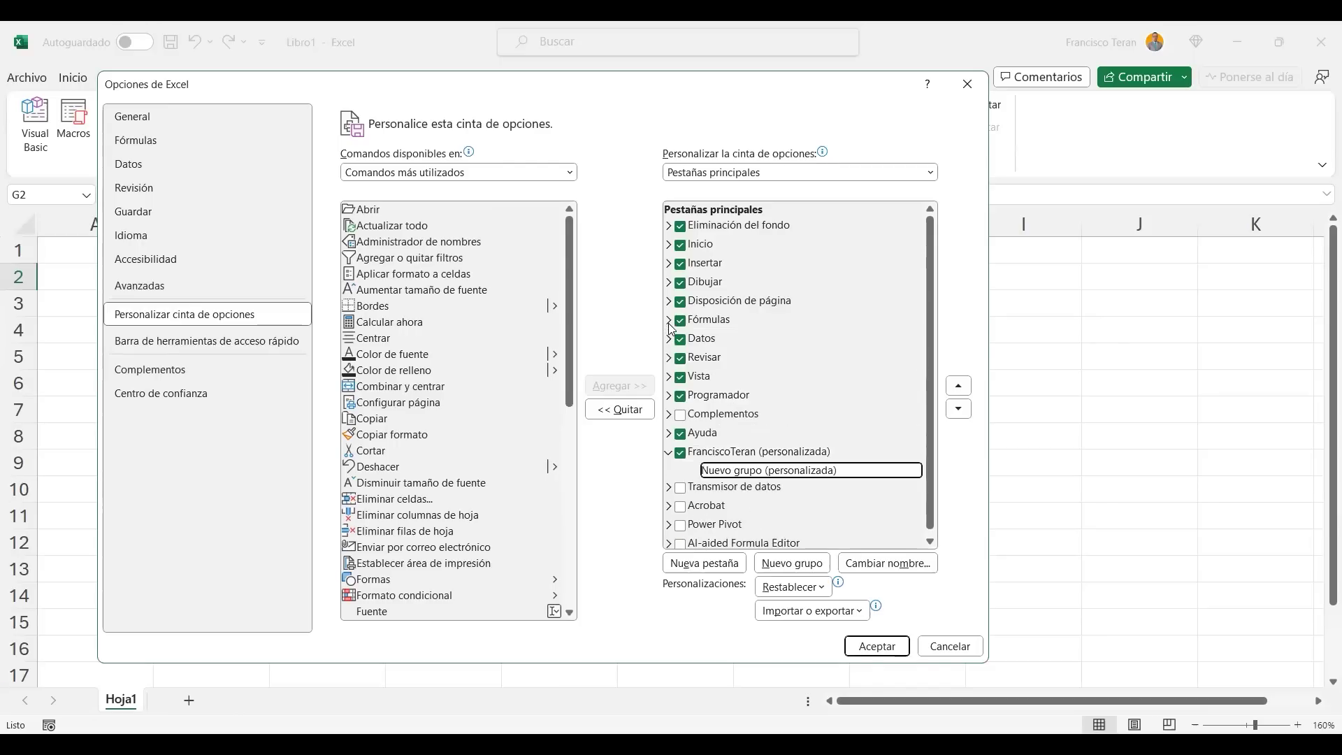
pyautogui.click(669, 320)
pyautogui.click(670, 323)
pyautogui.moveTo(605, 89); pyautogui.dragTo(594, 282)
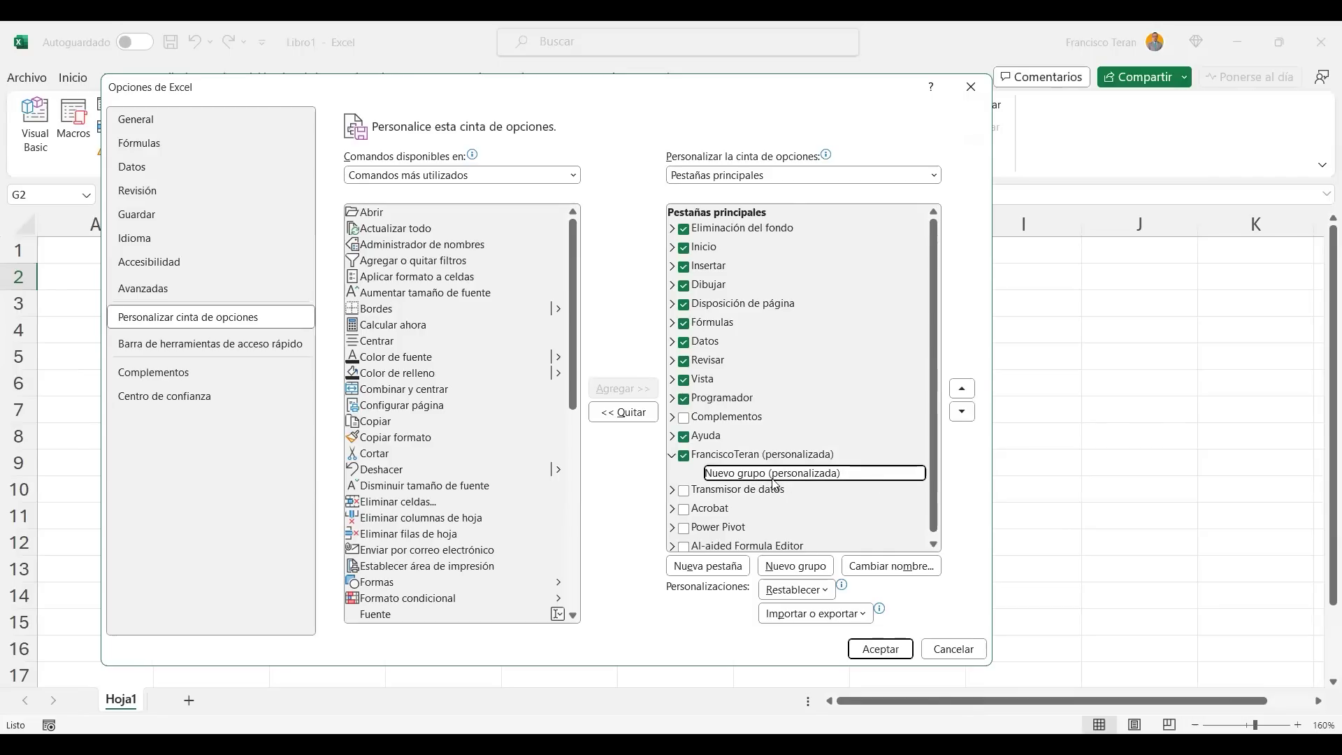
# Rename the new custom ribbon group to 'Mis Opciones'.
pyautogui.click(891, 572)
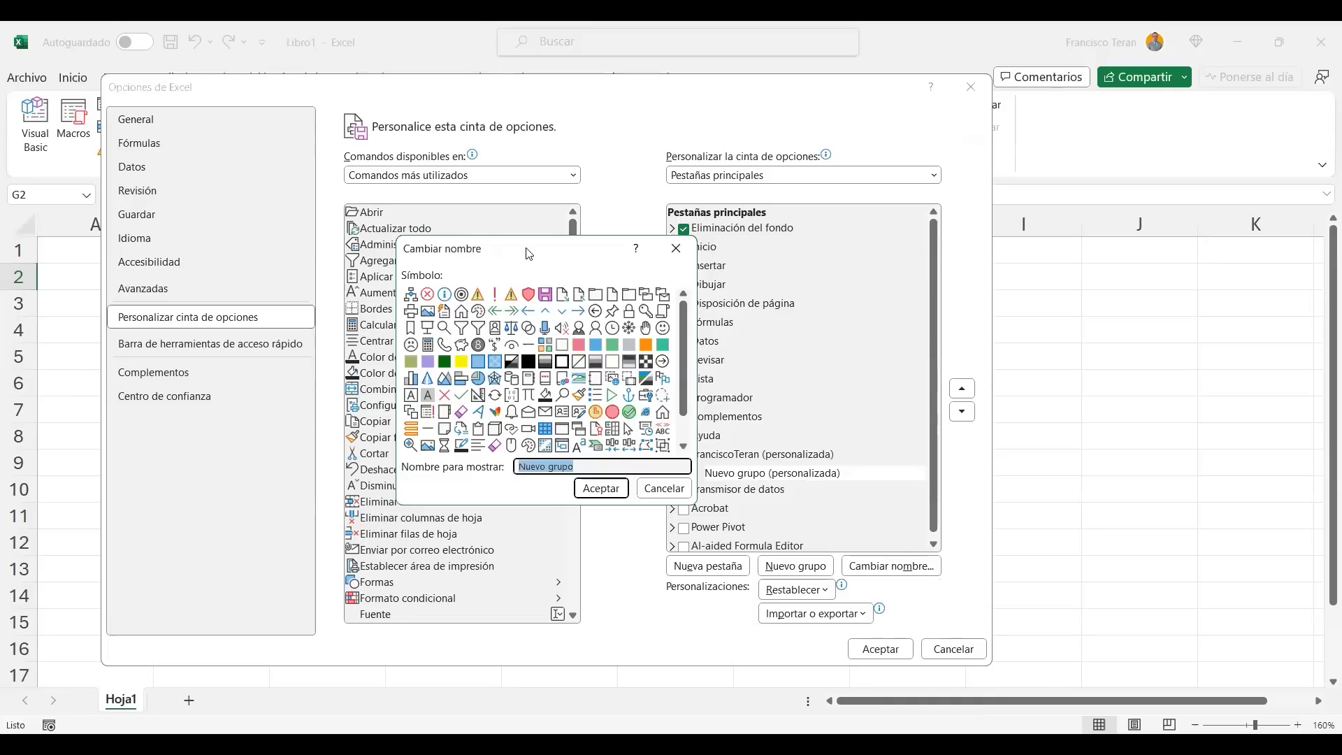
pyautogui.moveTo(530, 254); pyautogui.dragTo(672, 234)
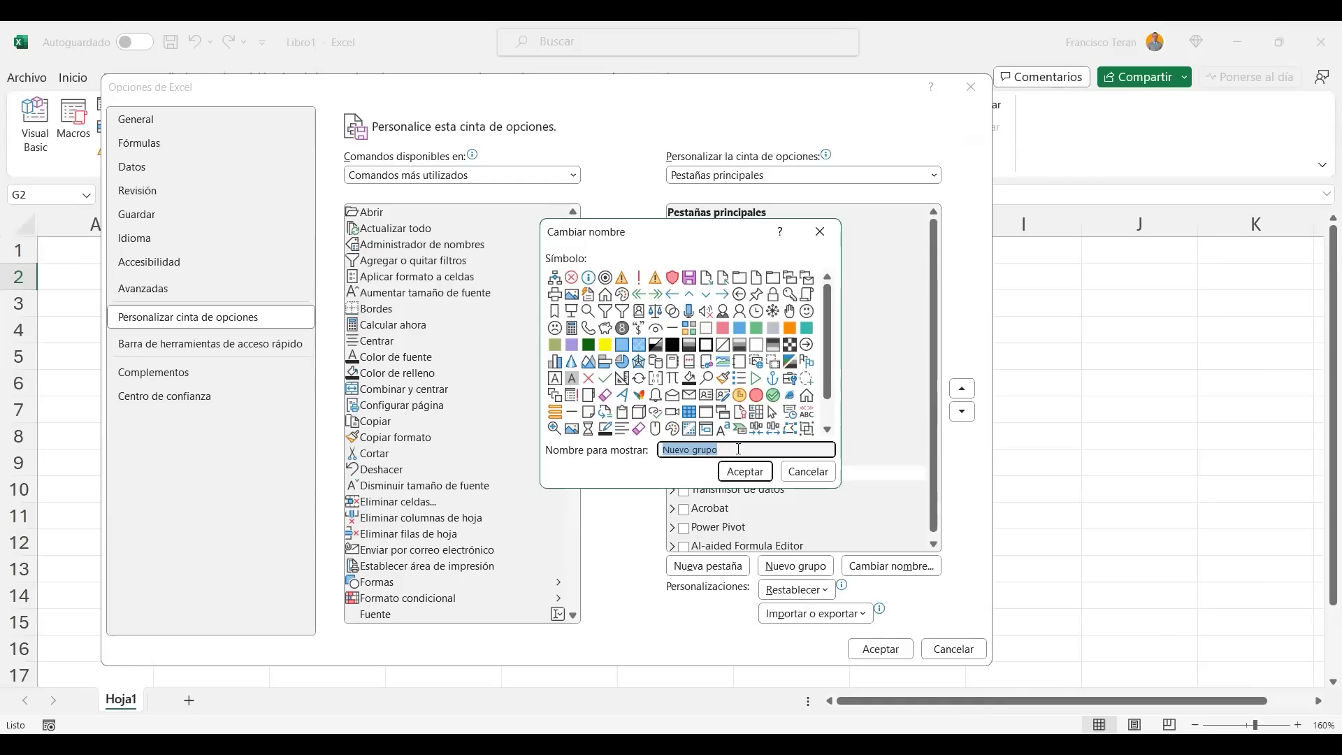
pyautogui.write('Mis Opciones')
pyautogui.click(762, 474)
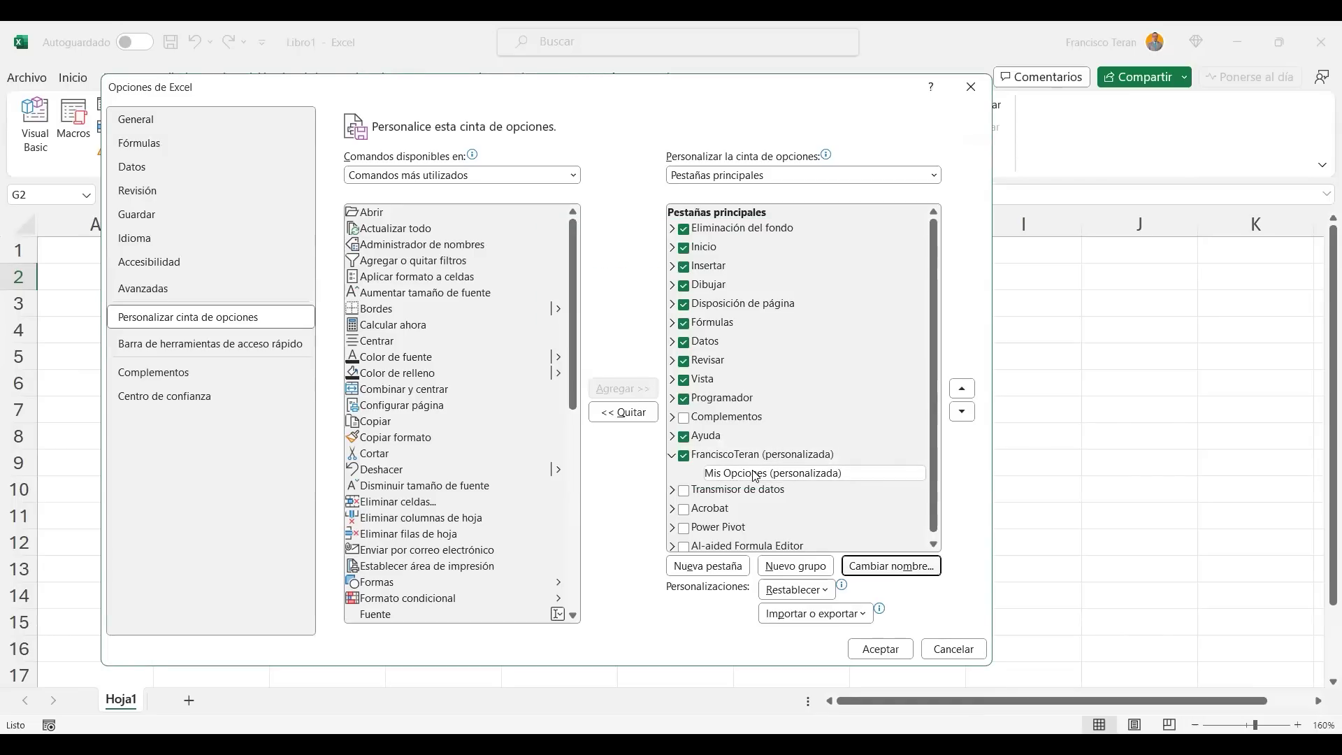
pyautogui.click(739, 456)
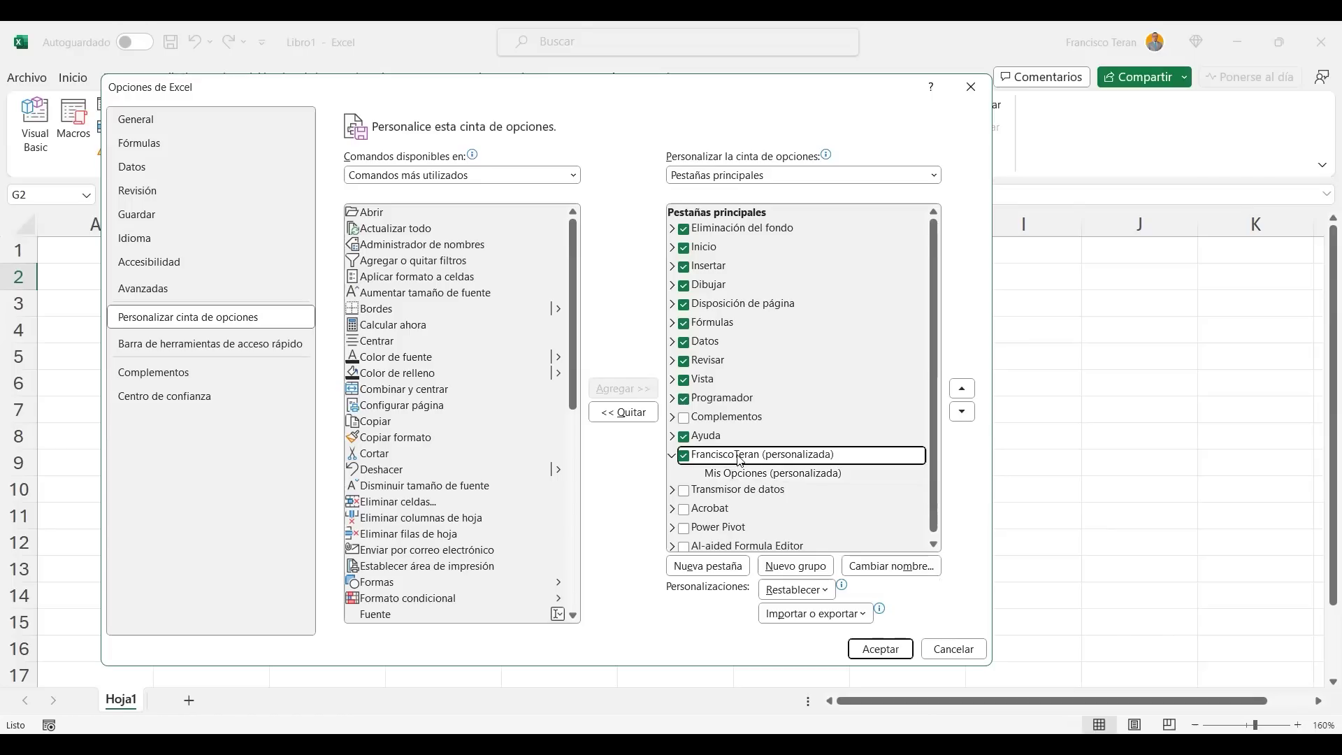
pyautogui.click(752, 475)
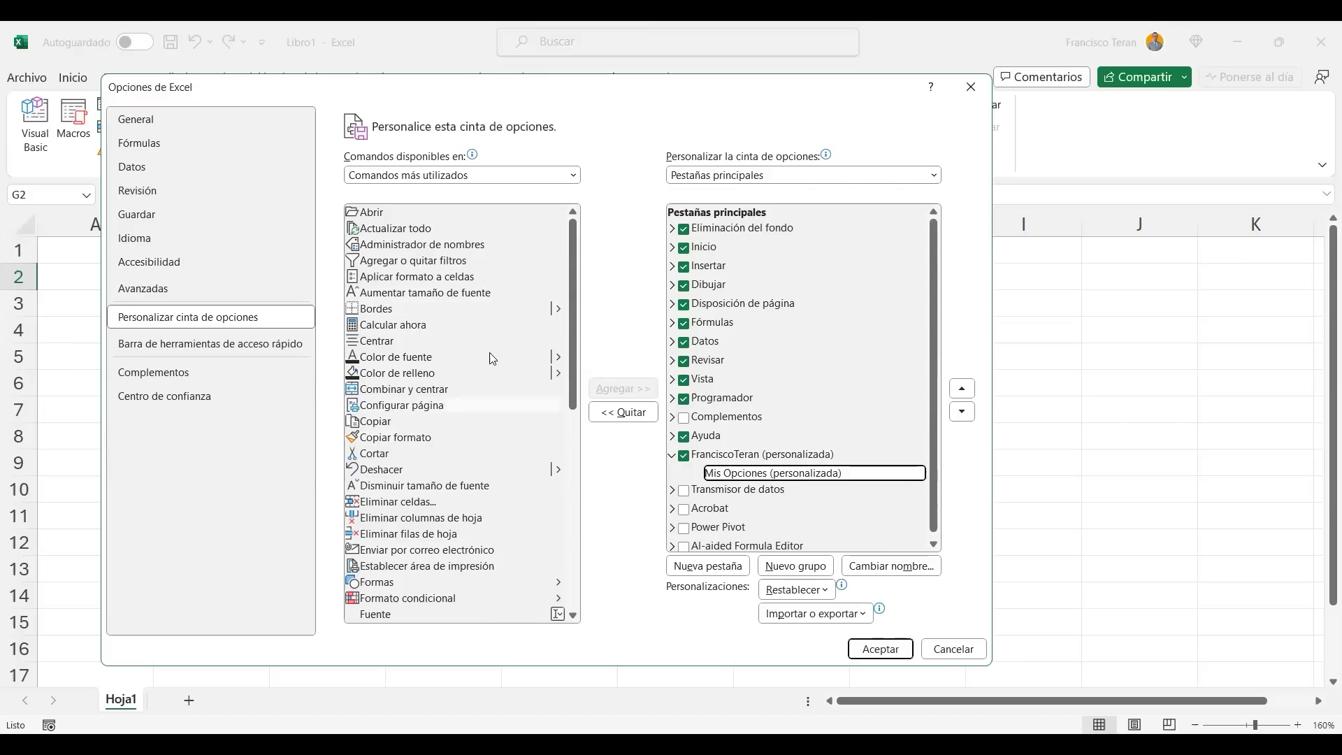
pyautogui.moveTo(571, 243); pyautogui.dragTo(560, 203)
pyautogui.click(734, 419)
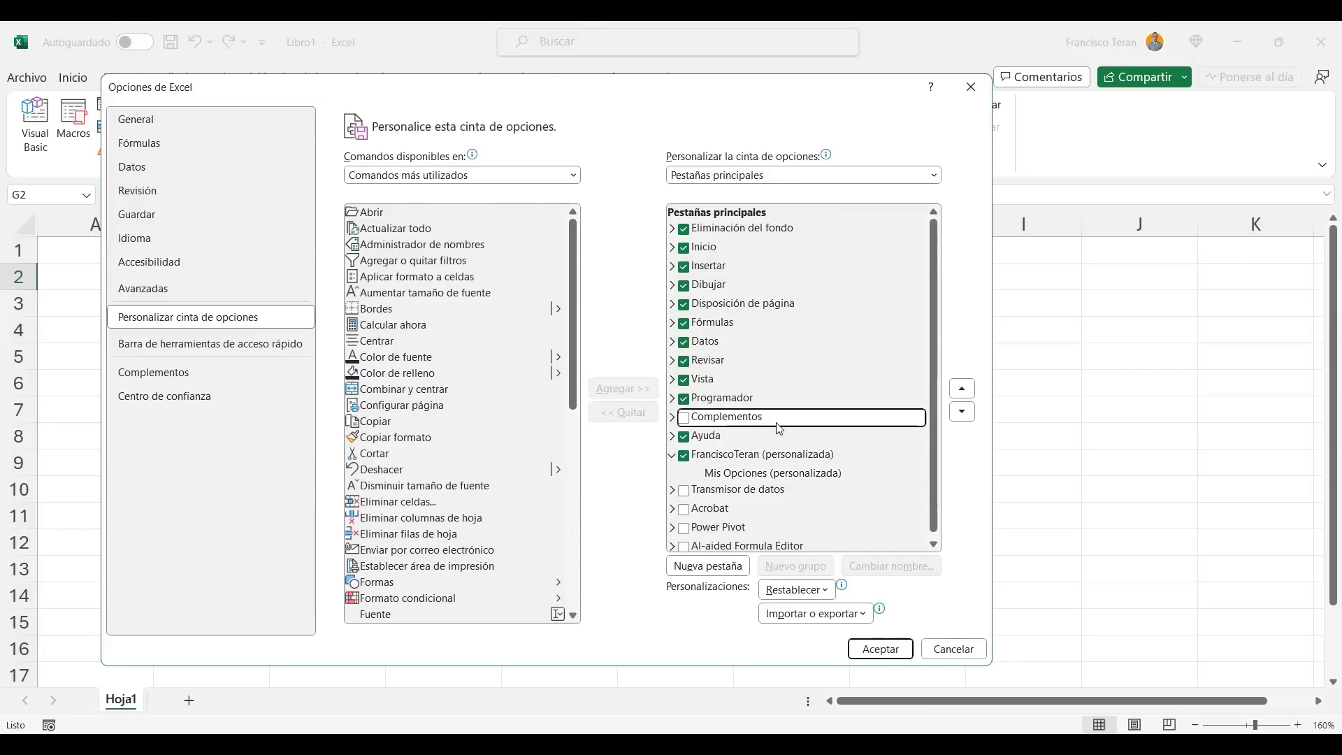
pyautogui.click(672, 399)
pyautogui.click(741, 433)
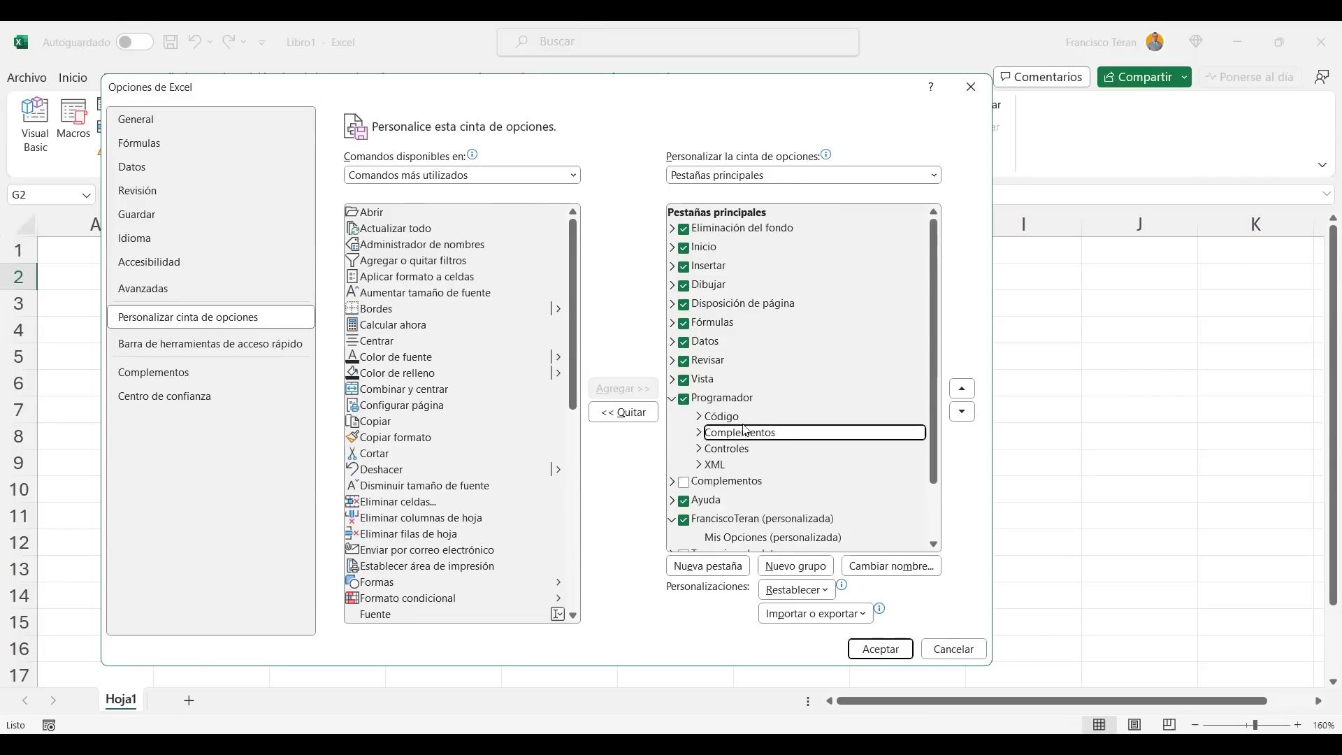
pyautogui.click(674, 399)
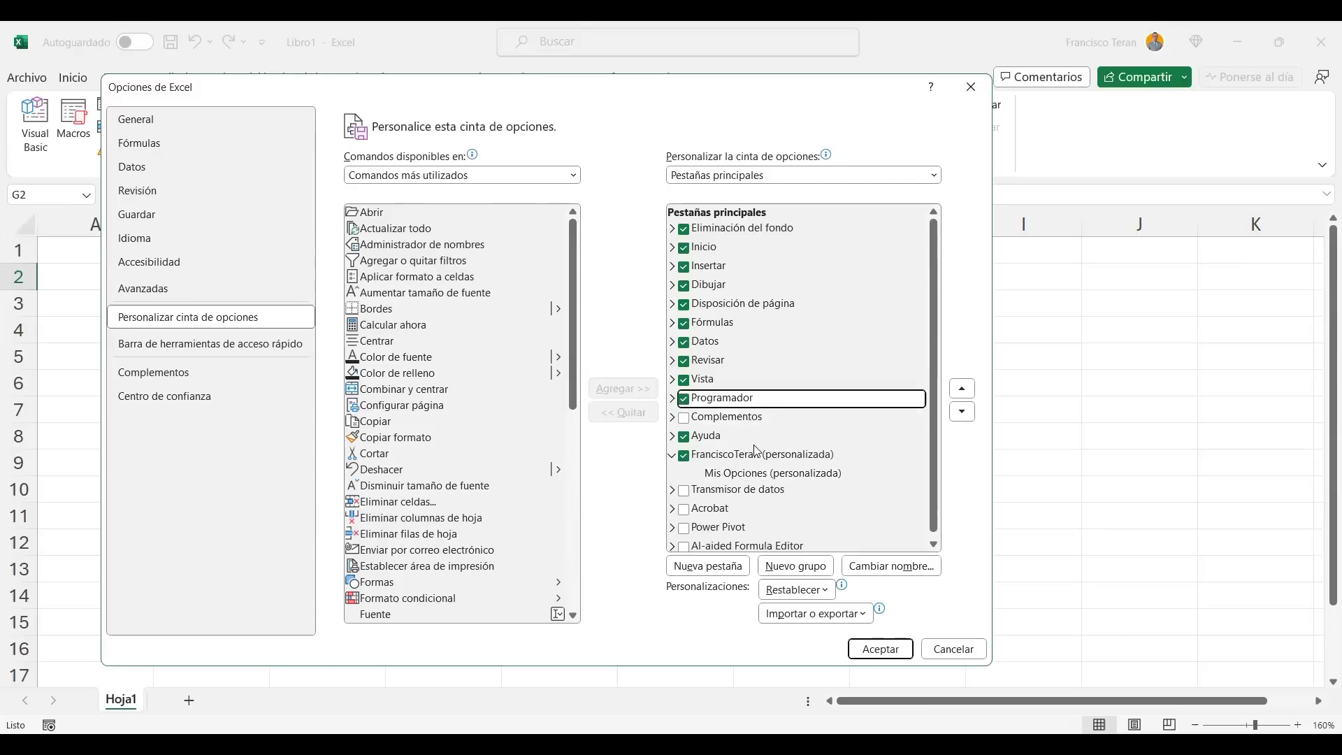
pyautogui.click(730, 455)
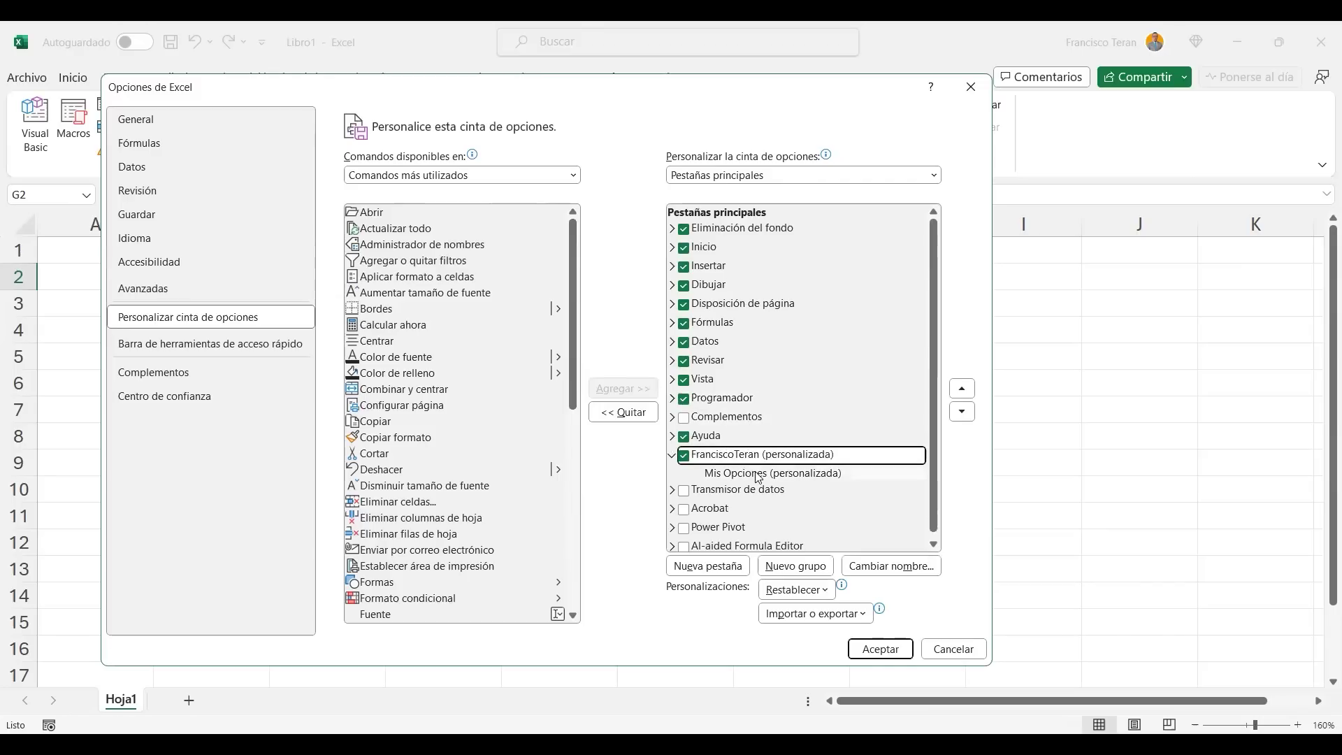
pyautogui.click(736, 473)
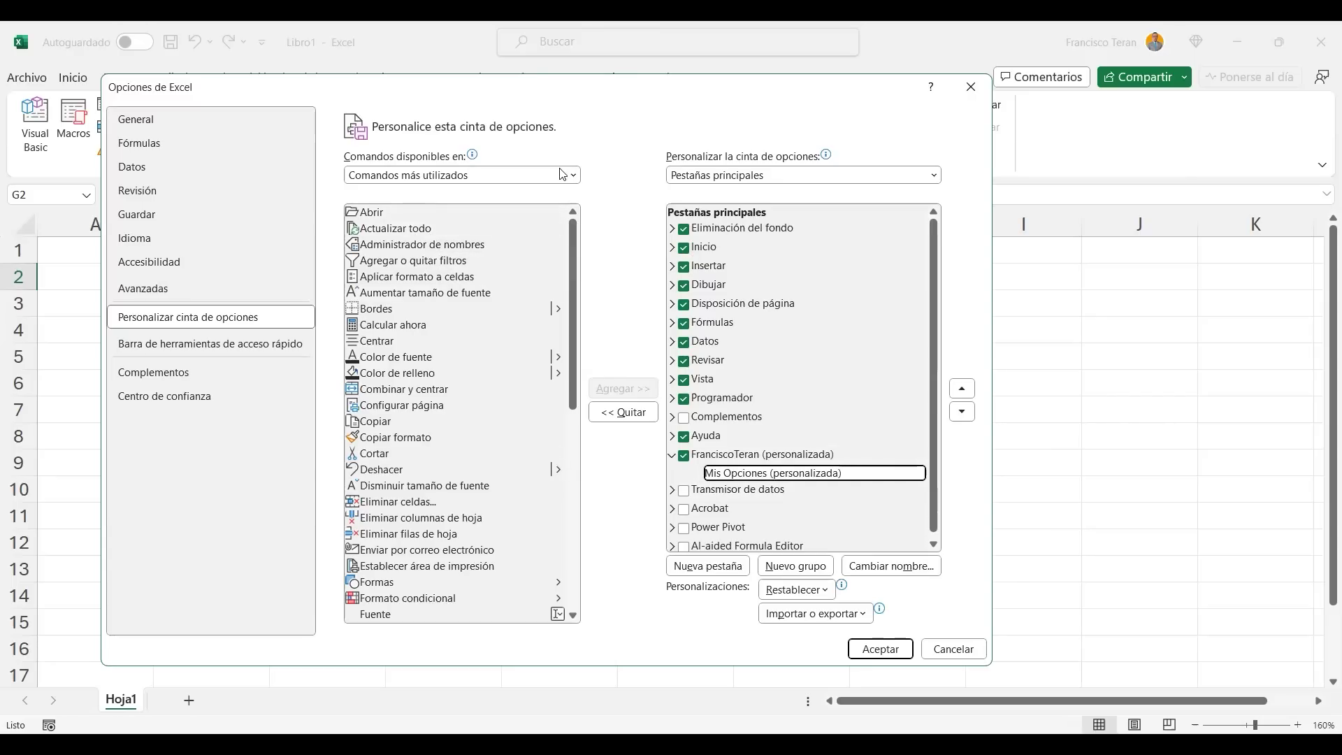
pyautogui.click(369, 214)
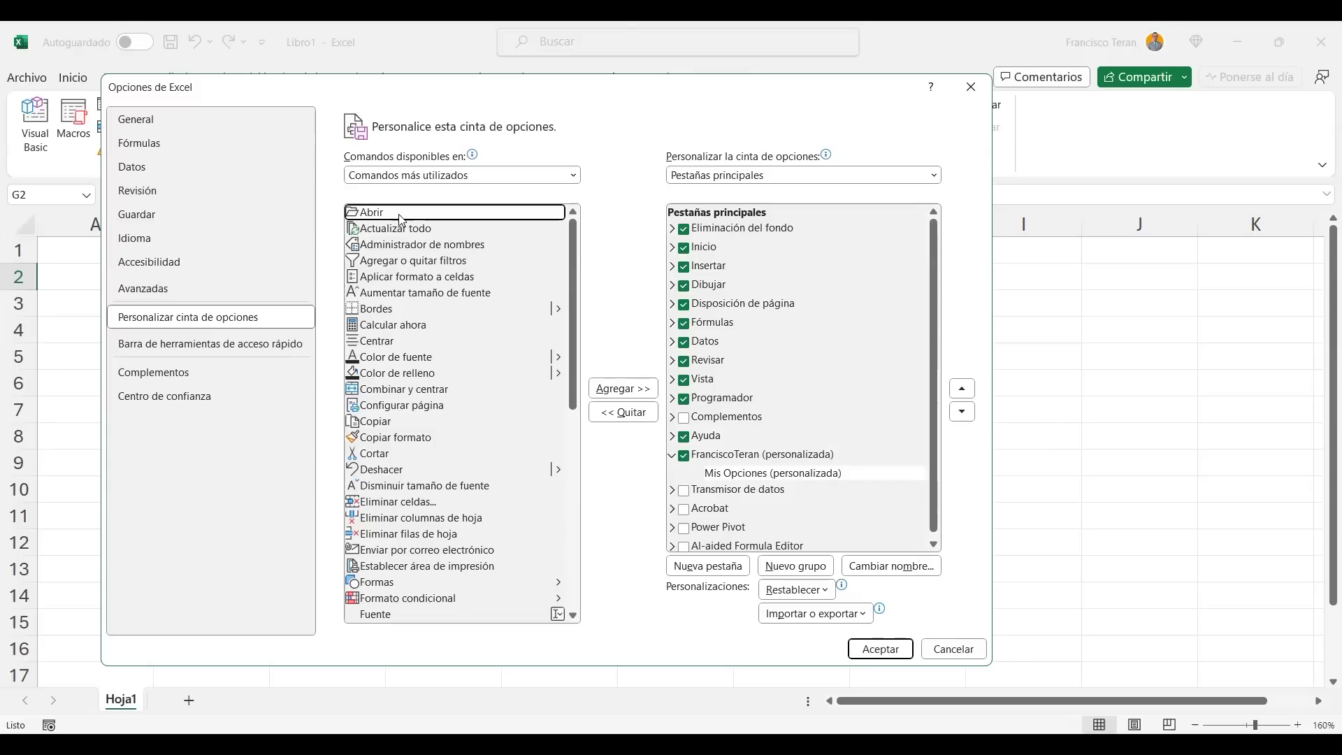
pyautogui.click(625, 388)
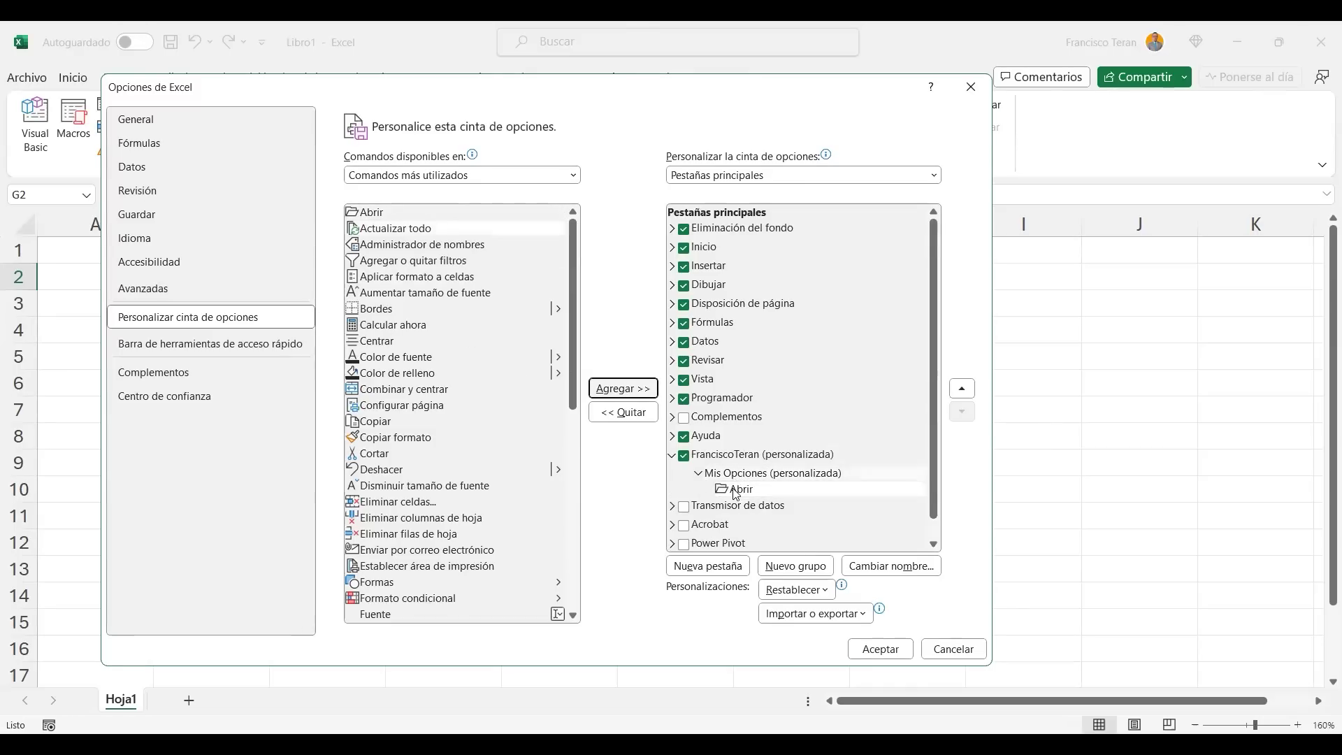
pyautogui.click(382, 309)
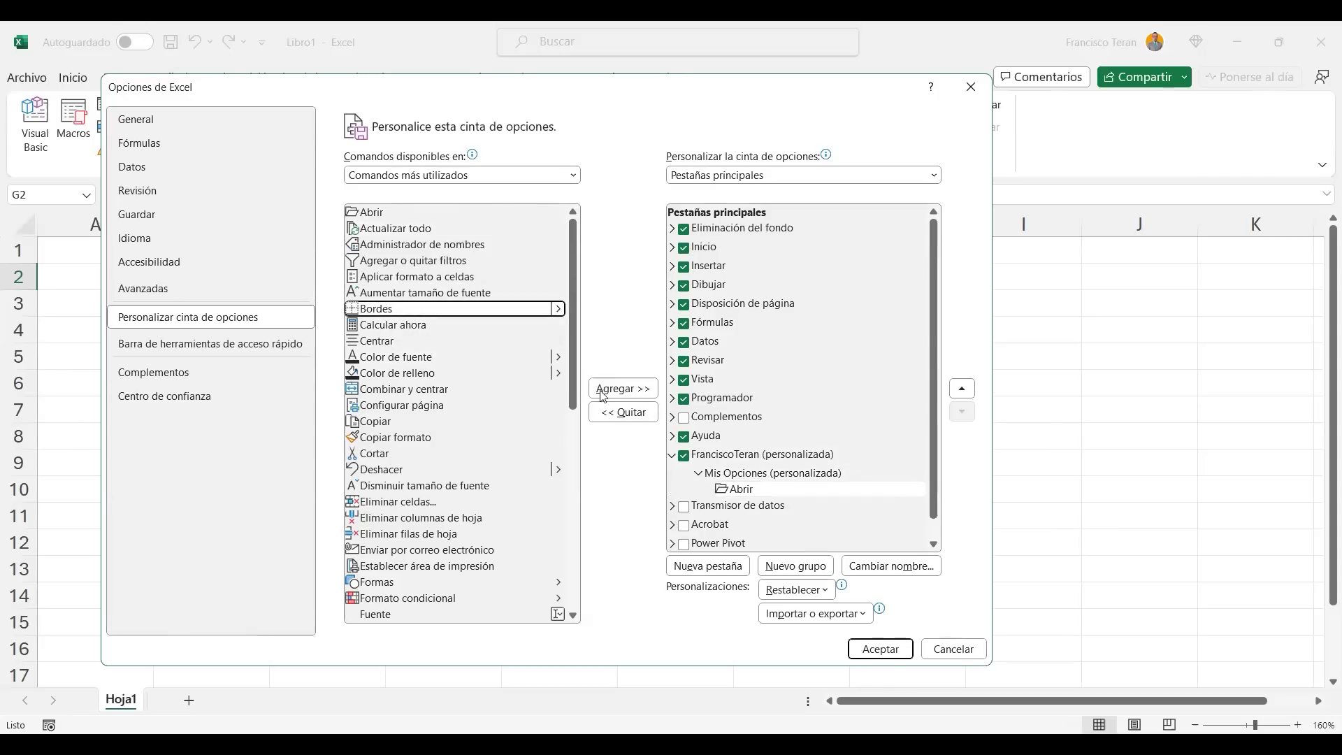
pyautogui.click(613, 390)
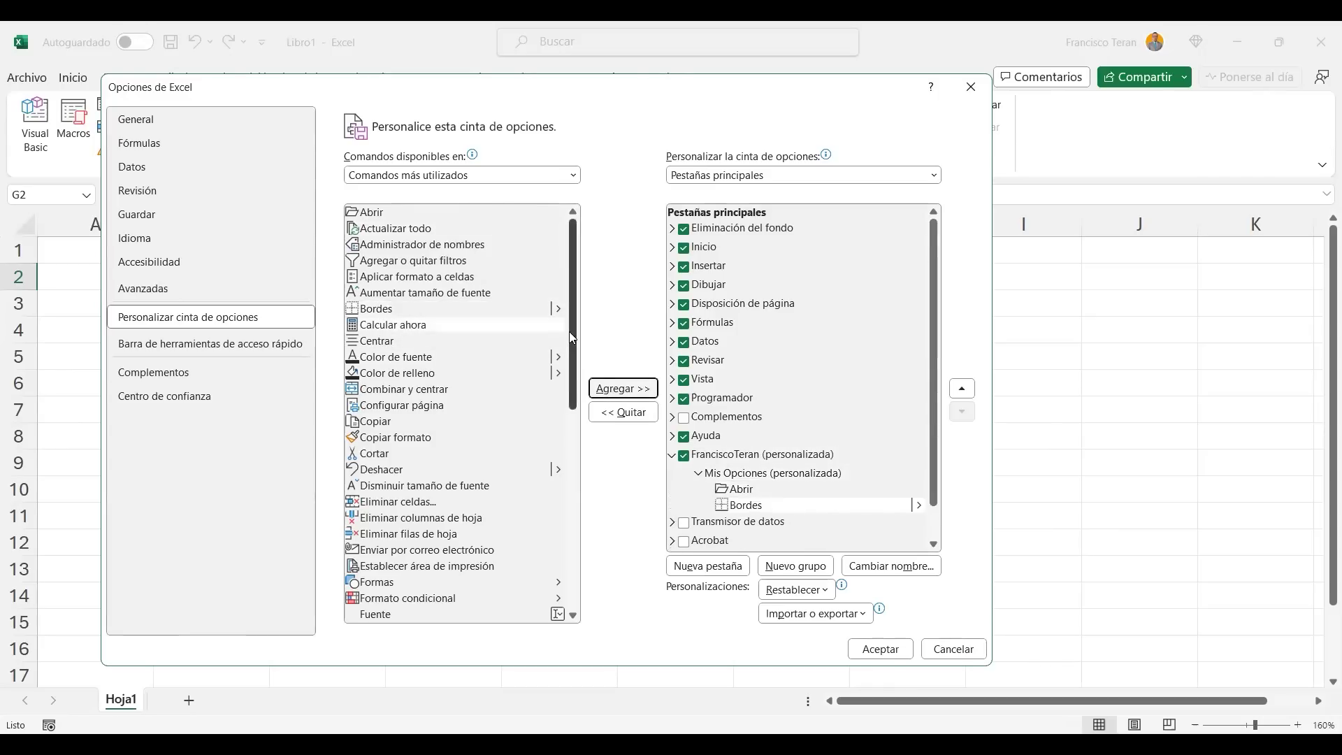
pyautogui.scroll(-1, 573, 307)
pyautogui.scroll(-2, 573, 315)
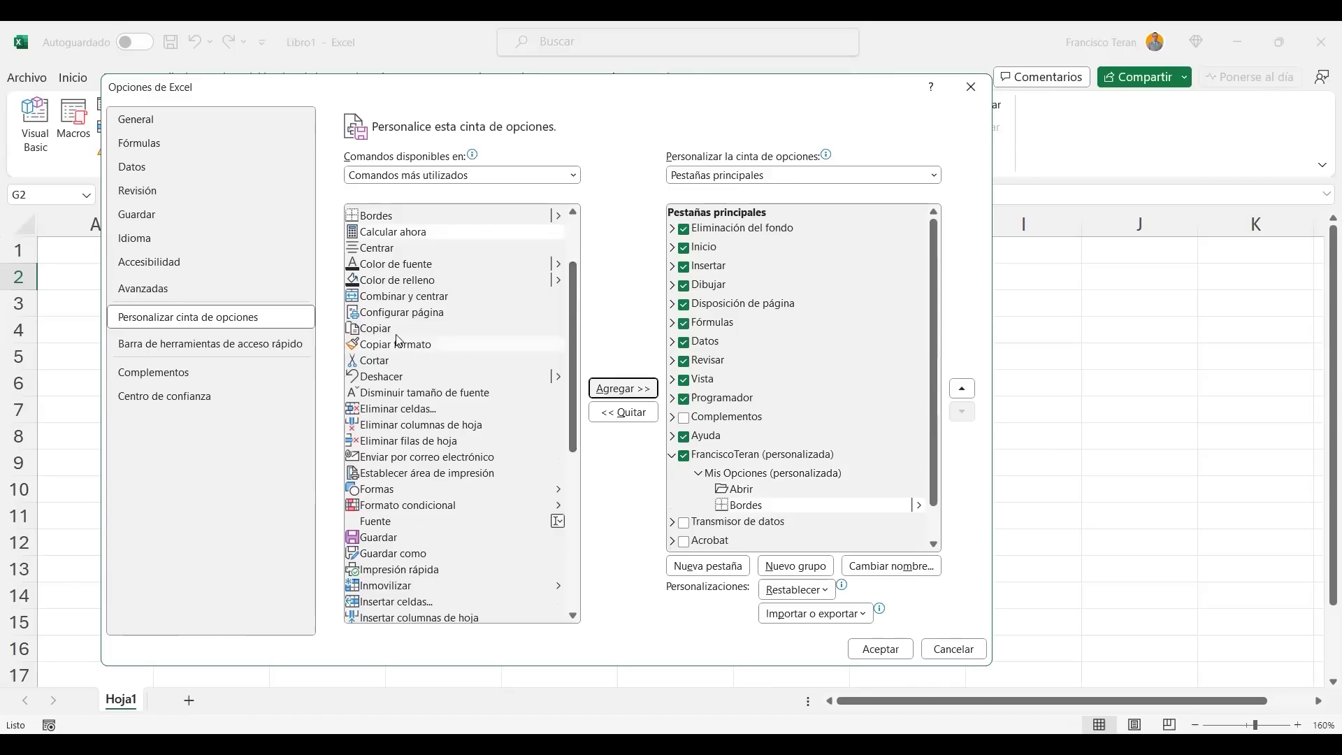
pyautogui.click(420, 328)
pyautogui.click(617, 390)
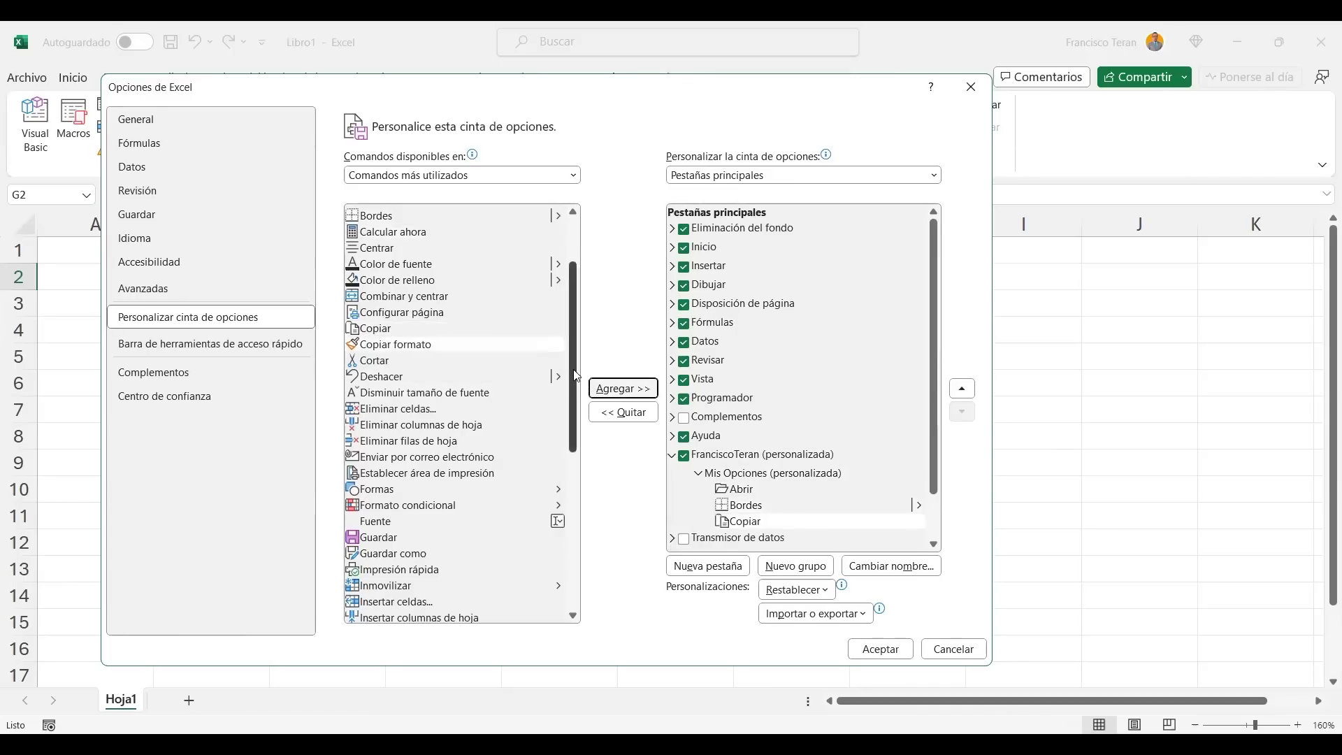
pyautogui.moveTo(576, 376); pyautogui.dragTo(575, 413)
pyautogui.click(377, 409)
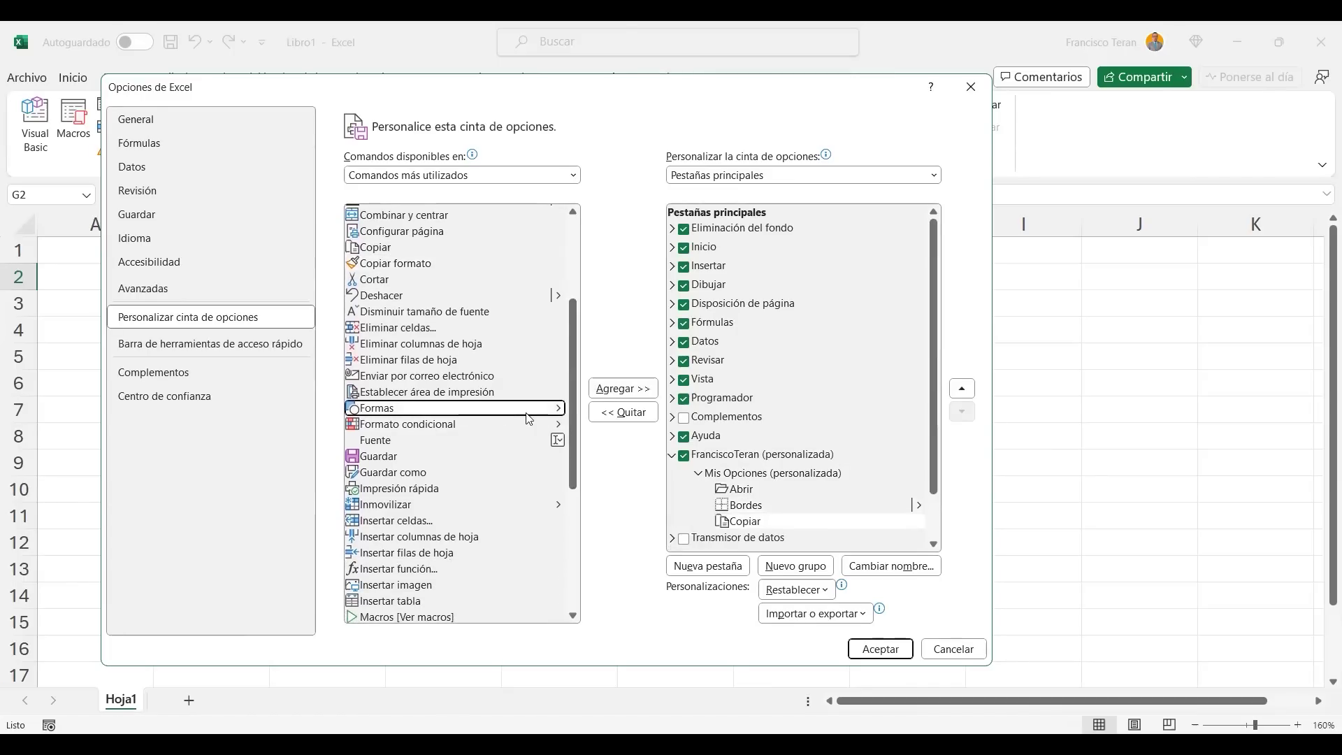
pyautogui.click(623, 389)
pyautogui.scroll(-2, 531, 402)
pyautogui.click(559, 378)
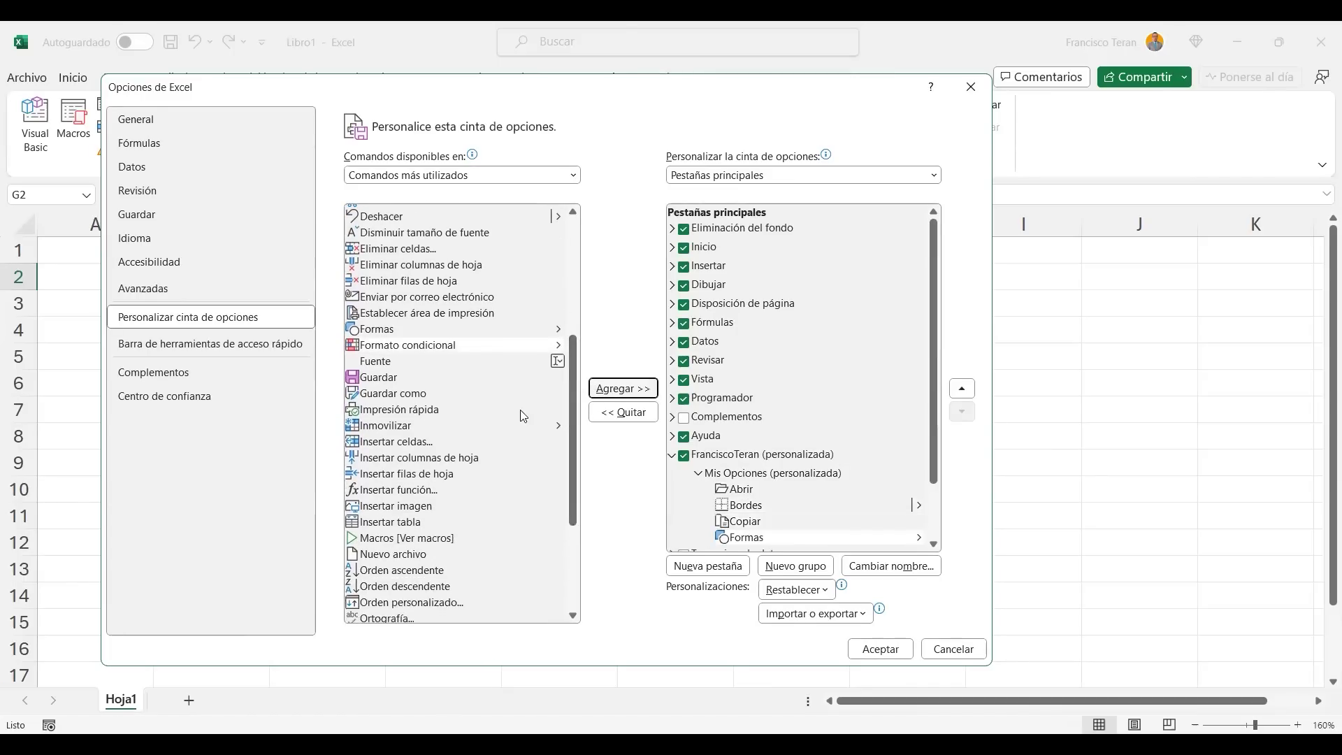
pyautogui.click(621, 389)
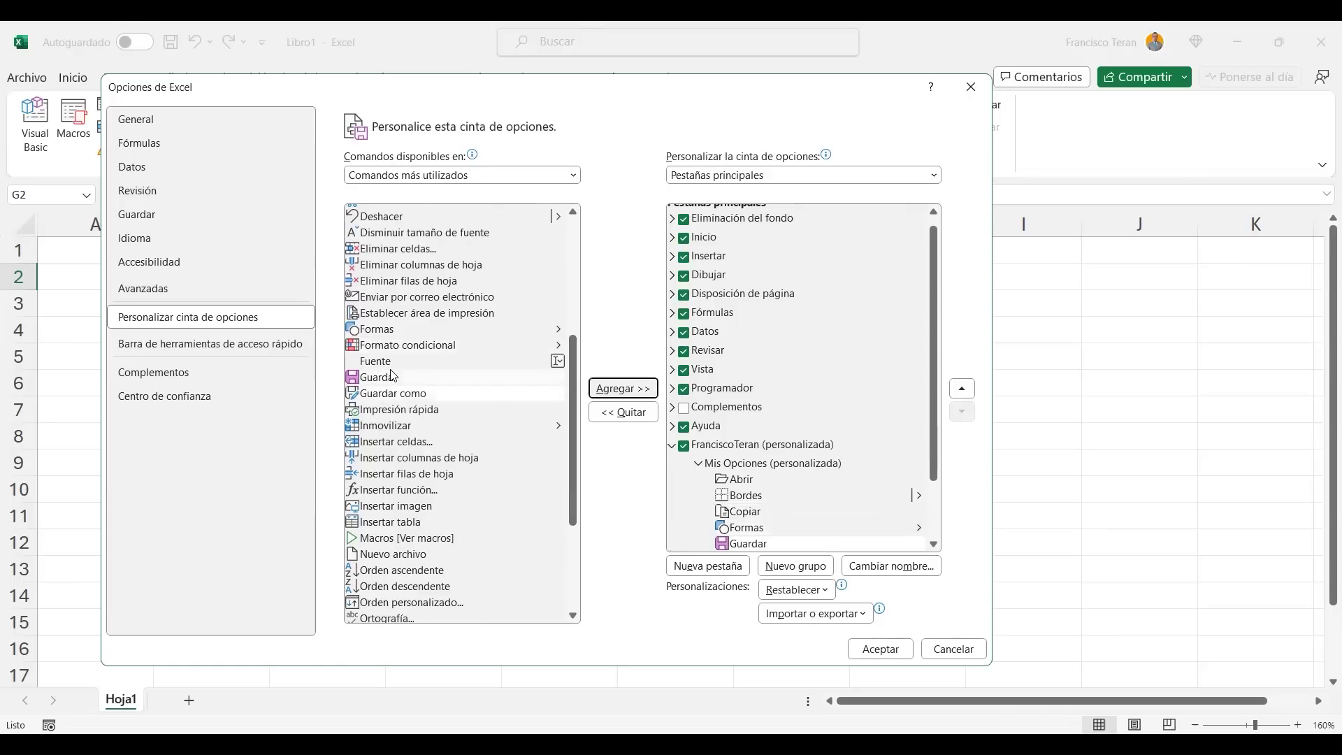
pyautogui.click(441, 361)
pyautogui.click(598, 392)
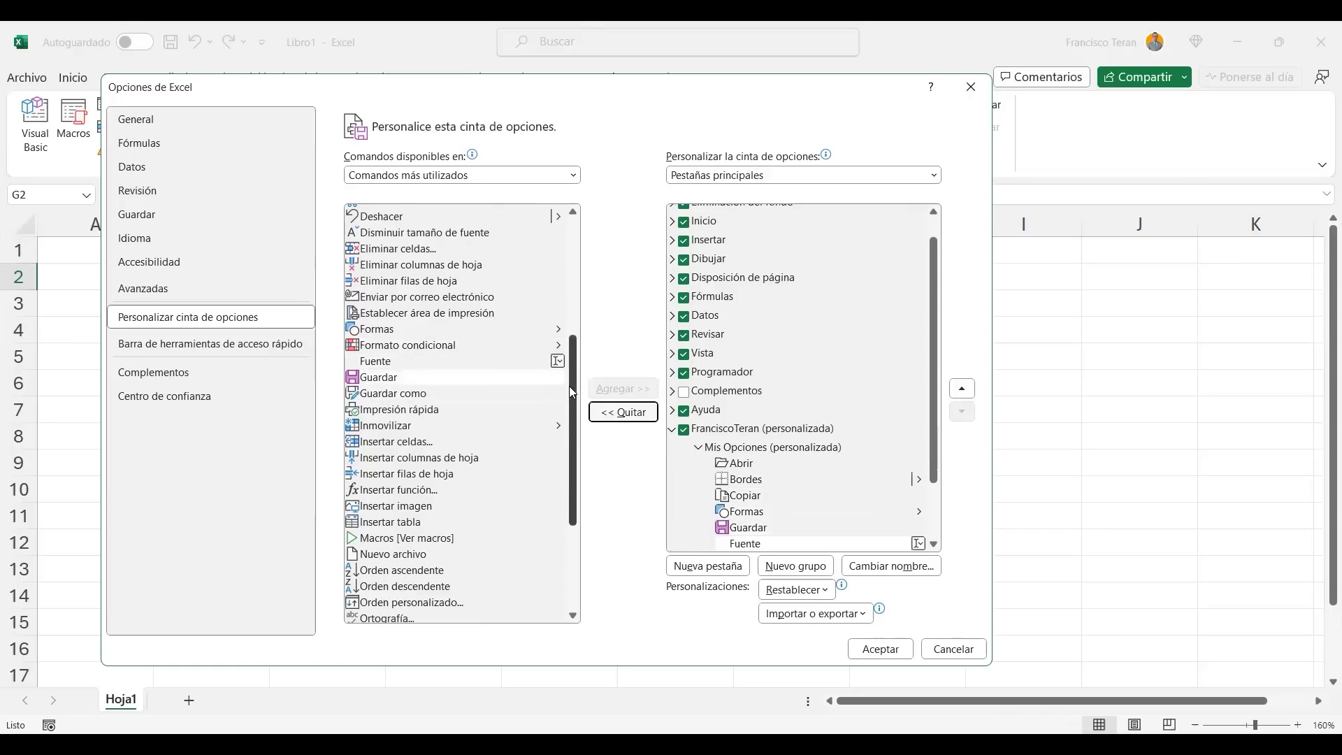
pyautogui.scroll(-3, 356, 356)
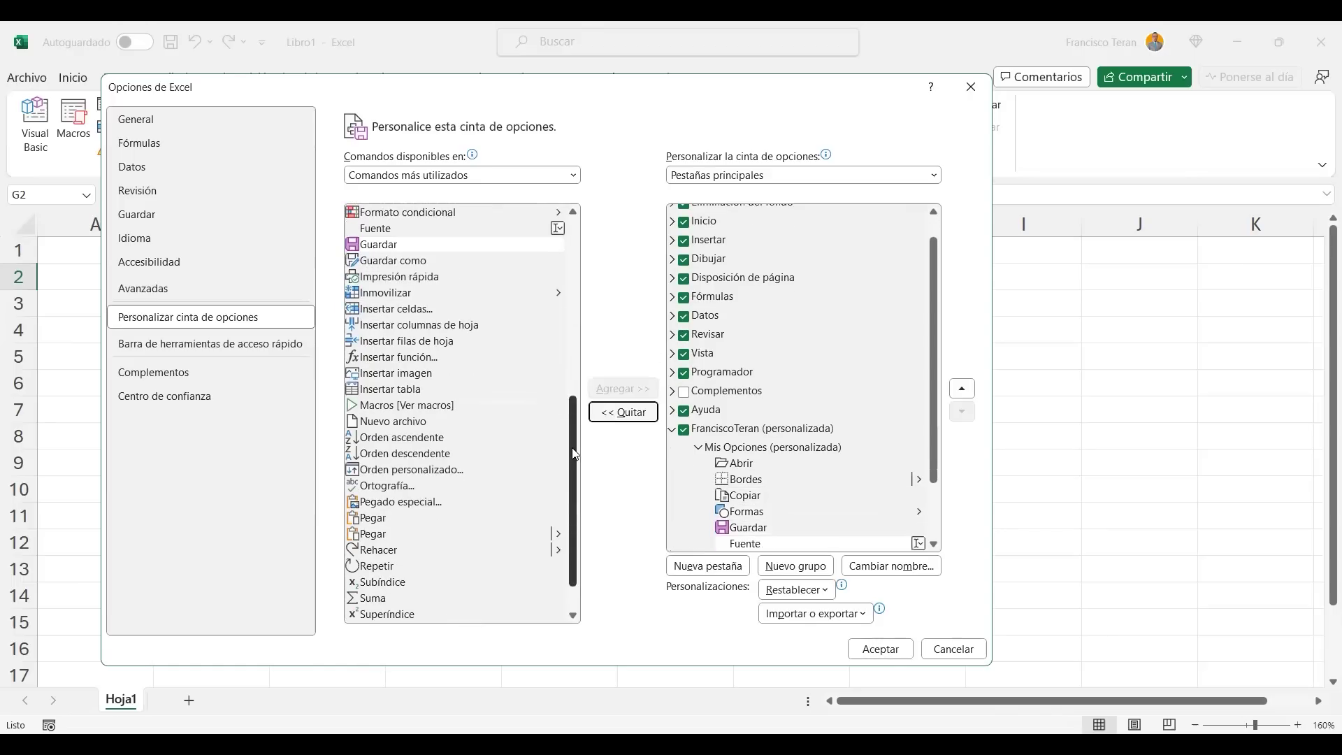
pyautogui.click(419, 289)
pyautogui.click(613, 390)
pyautogui.click(413, 418)
pyautogui.click(624, 390)
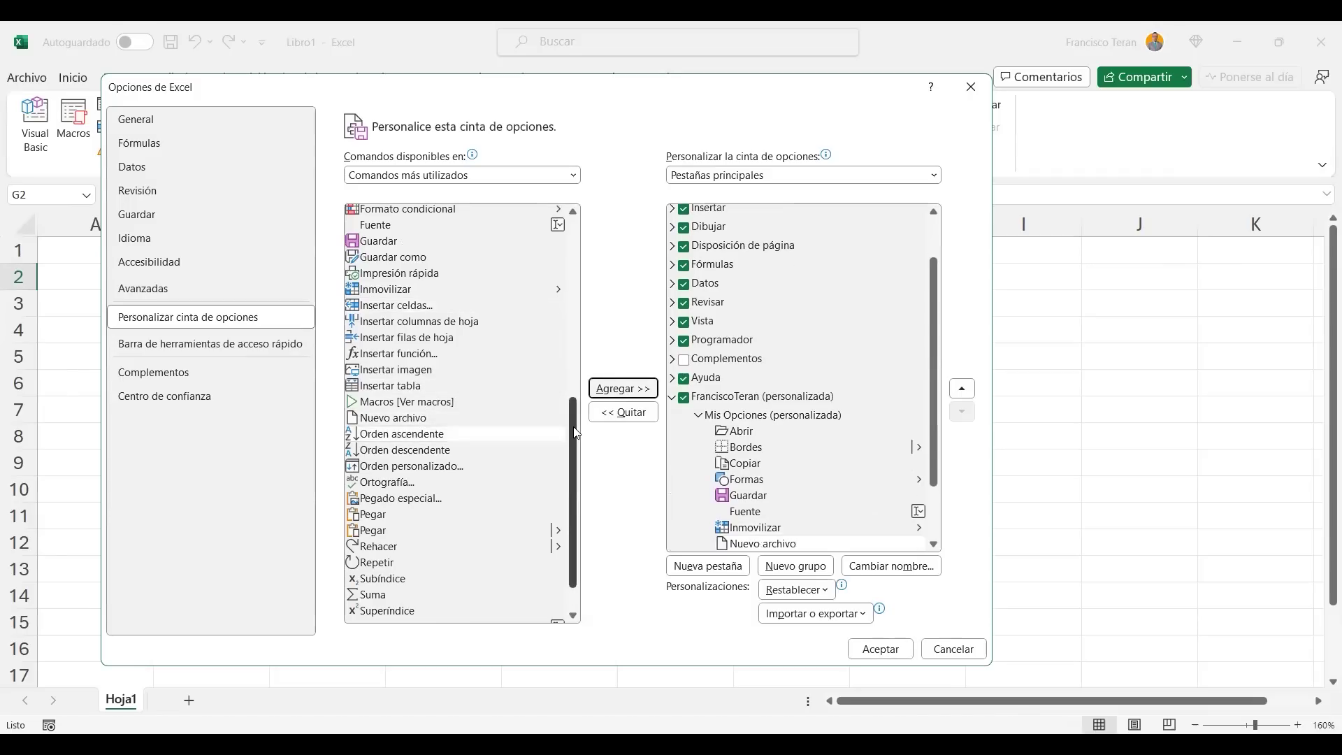
pyautogui.scroll(-1, 384, 482)
pyautogui.click(382, 475)
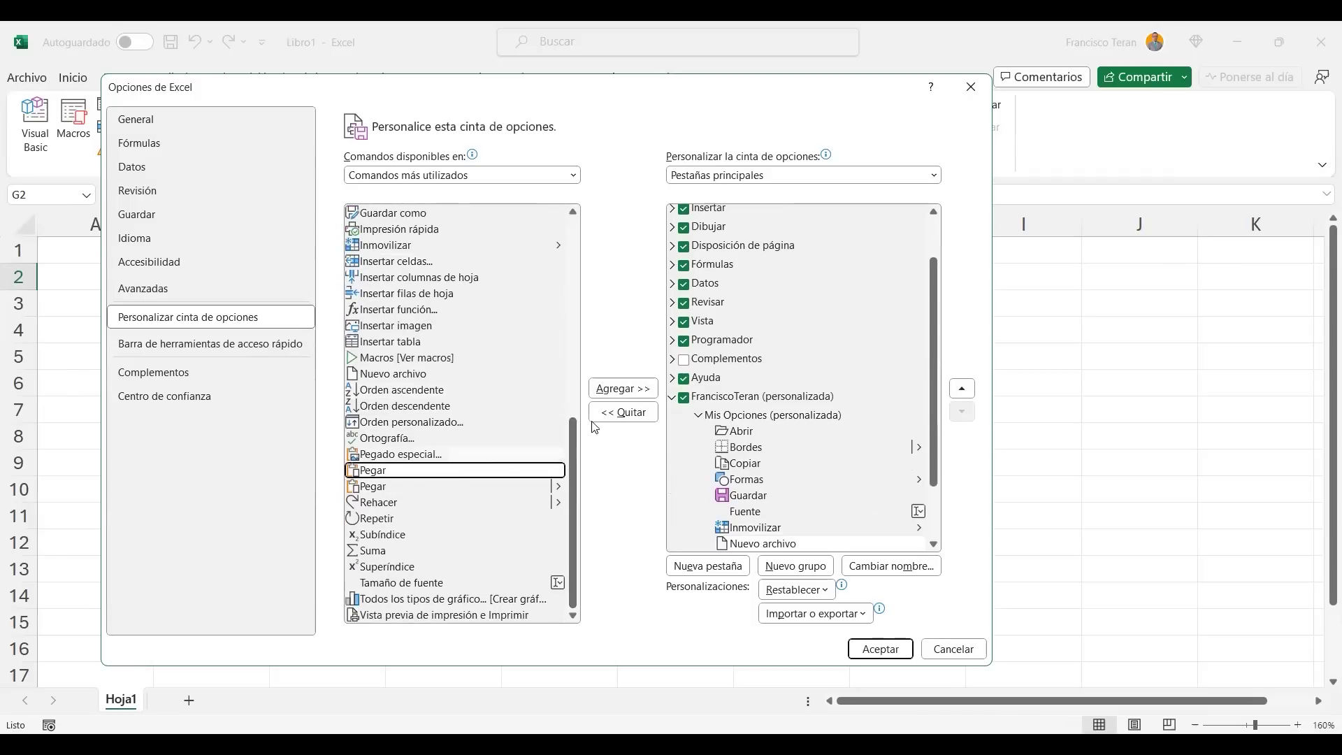
pyautogui.click(614, 390)
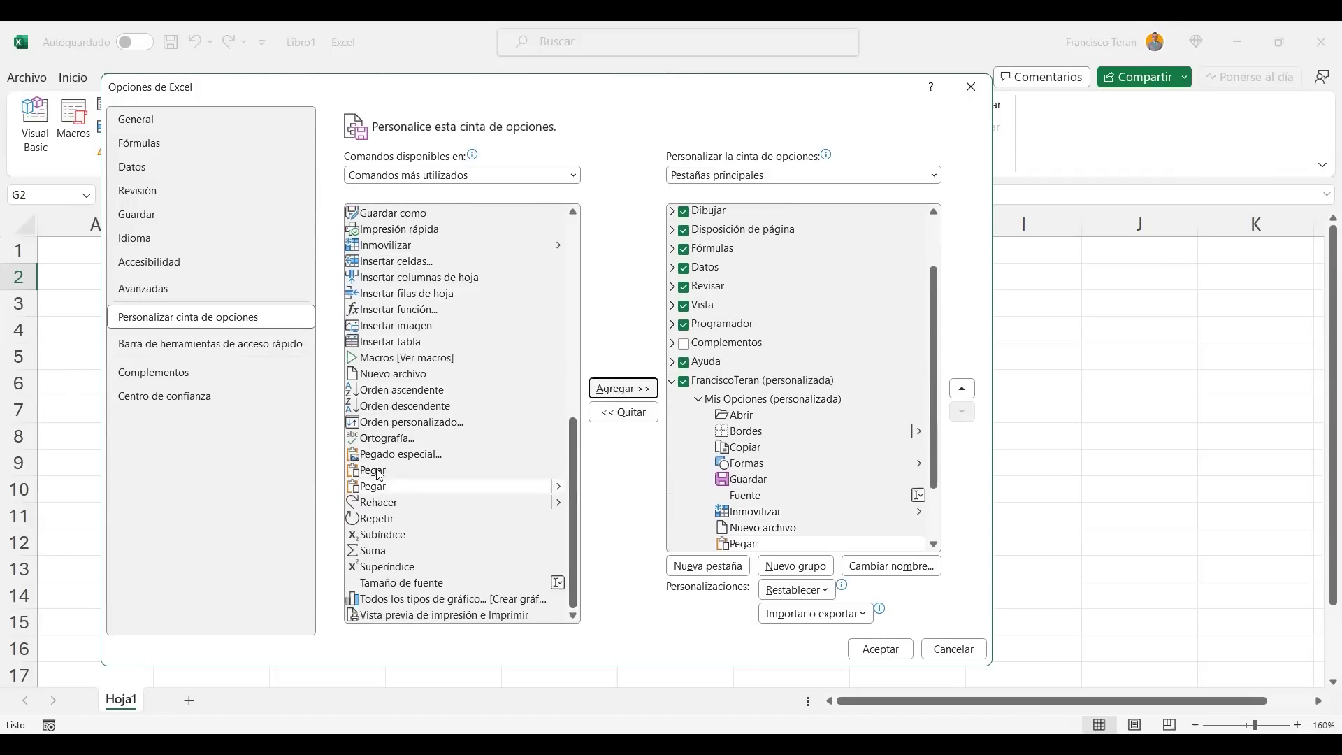
pyautogui.scroll(4, 411, 421)
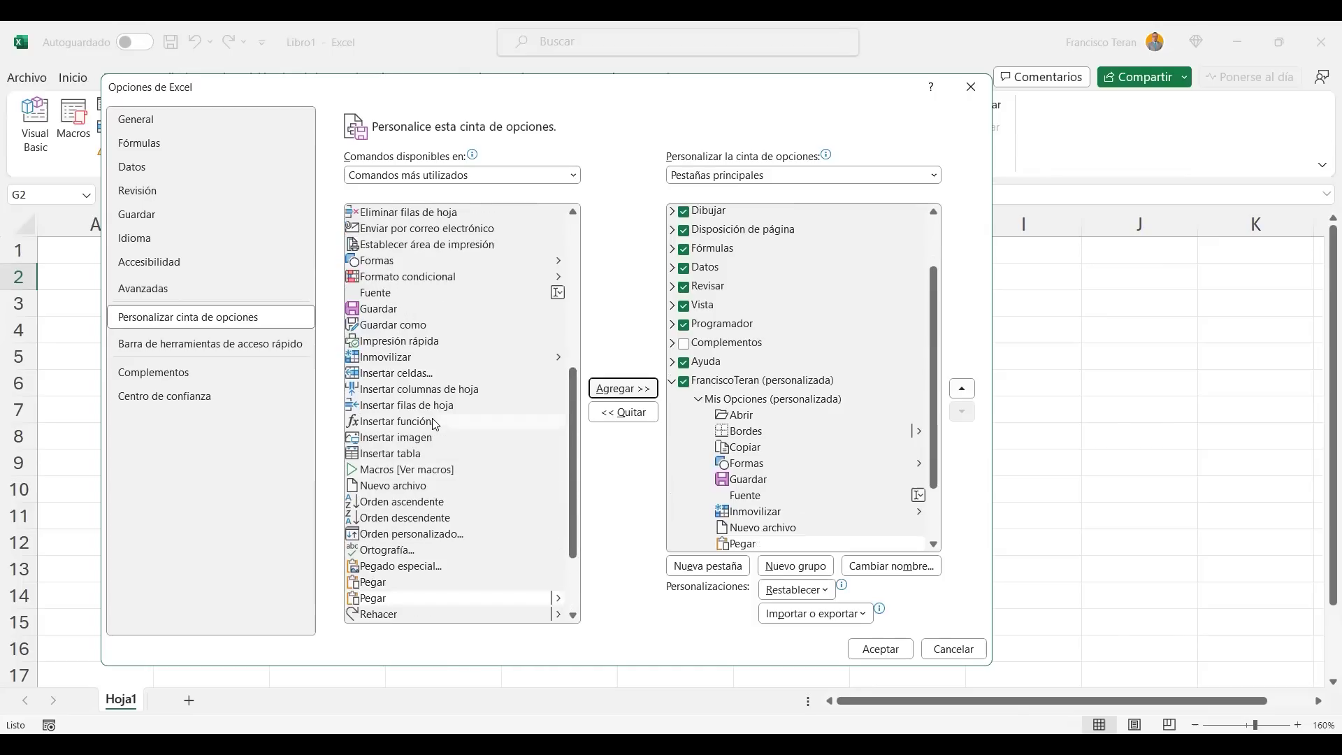
pyautogui.scroll(5, 411, 421)
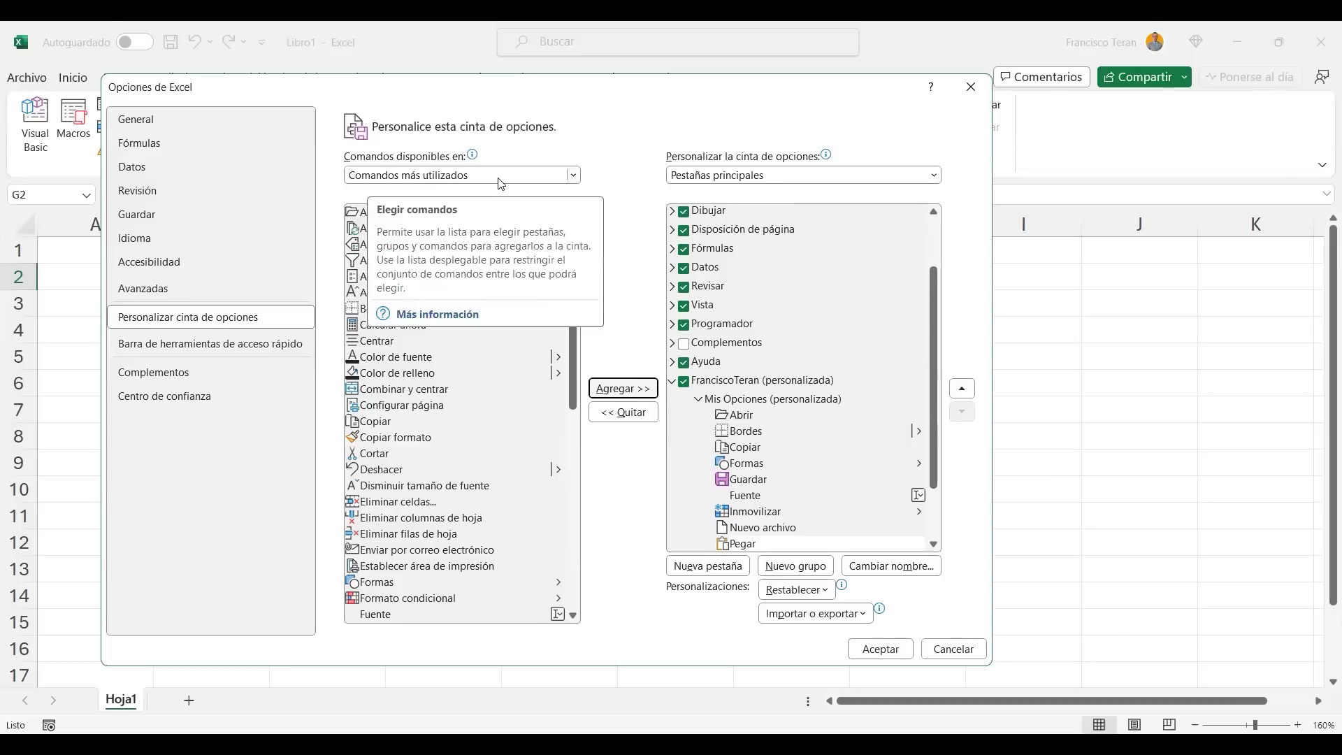
pyautogui.moveTo(573, 345); pyautogui.dragTo(560, 575)
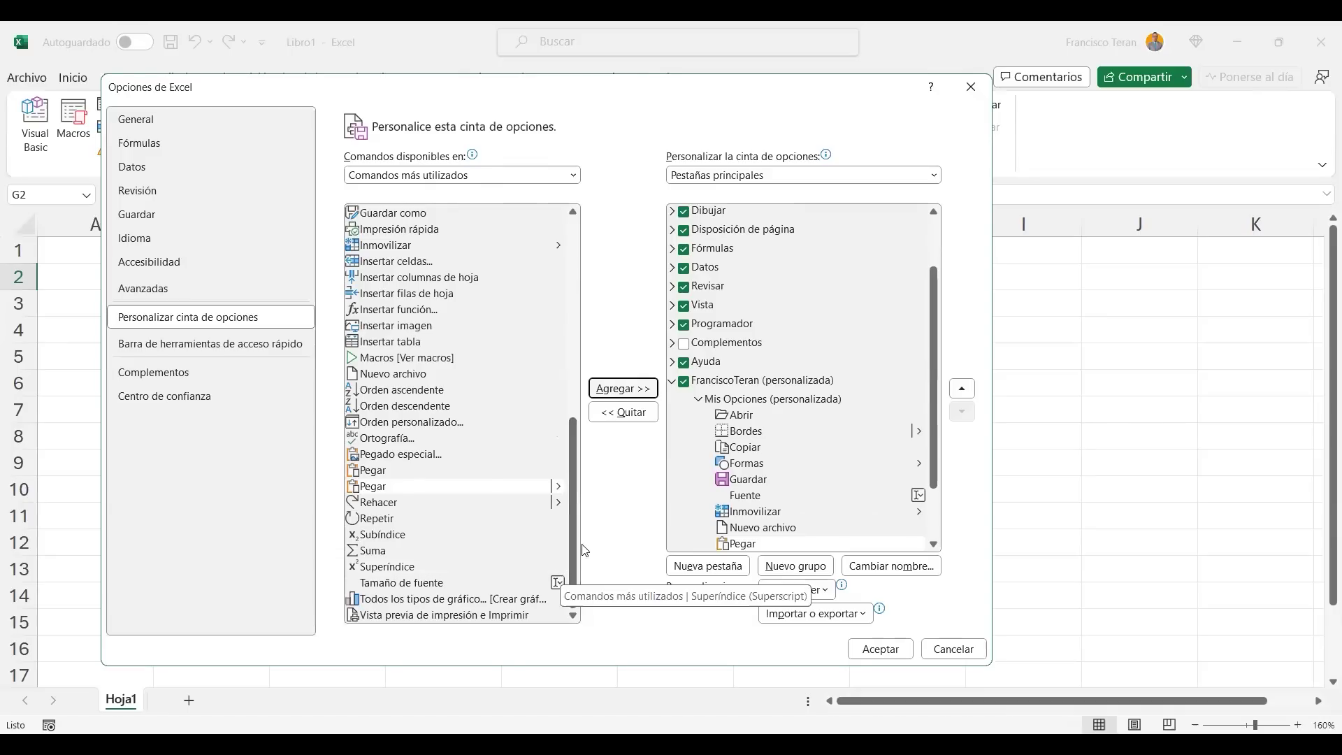
pyautogui.moveTo(576, 555); pyautogui.dragTo(597, 259)
pyautogui.click(573, 176)
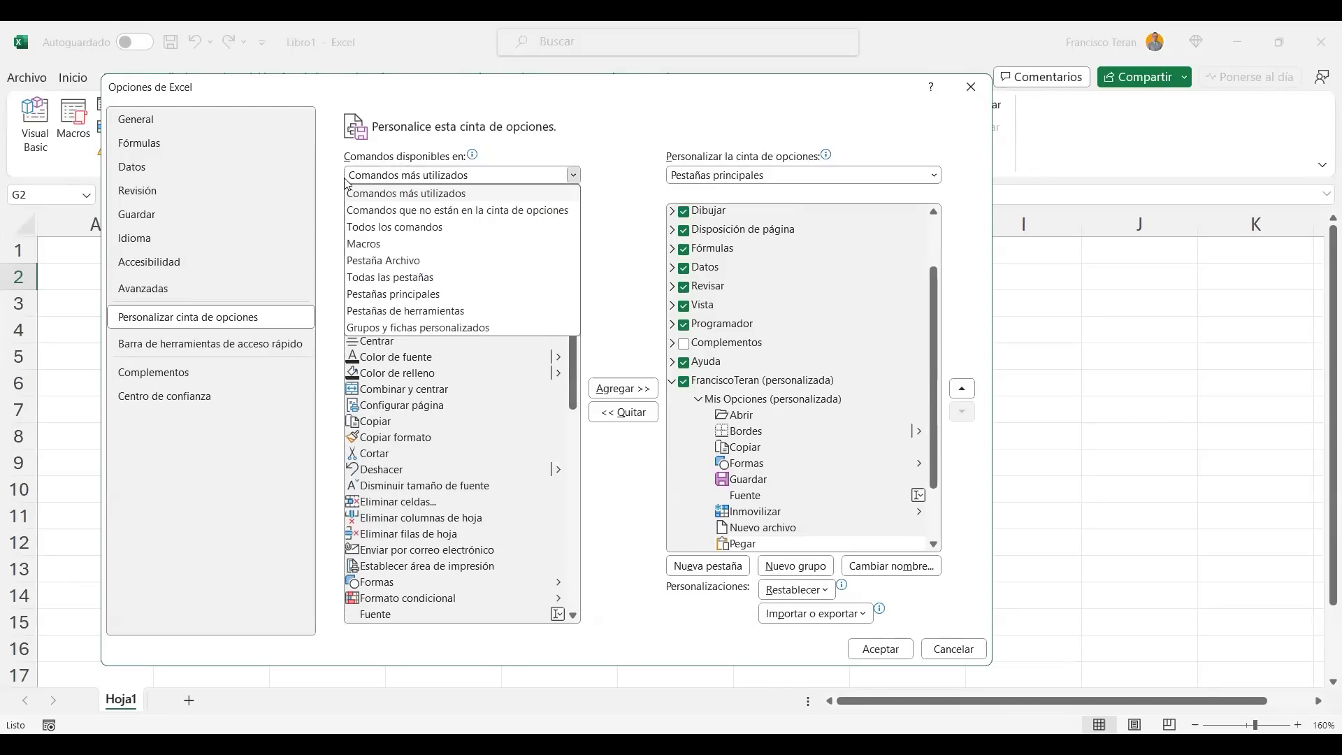
# Switch the 'Comandos disponibles en' source list to Todos los comandos.
pyautogui.click(574, 176)
pyautogui.click(574, 176)
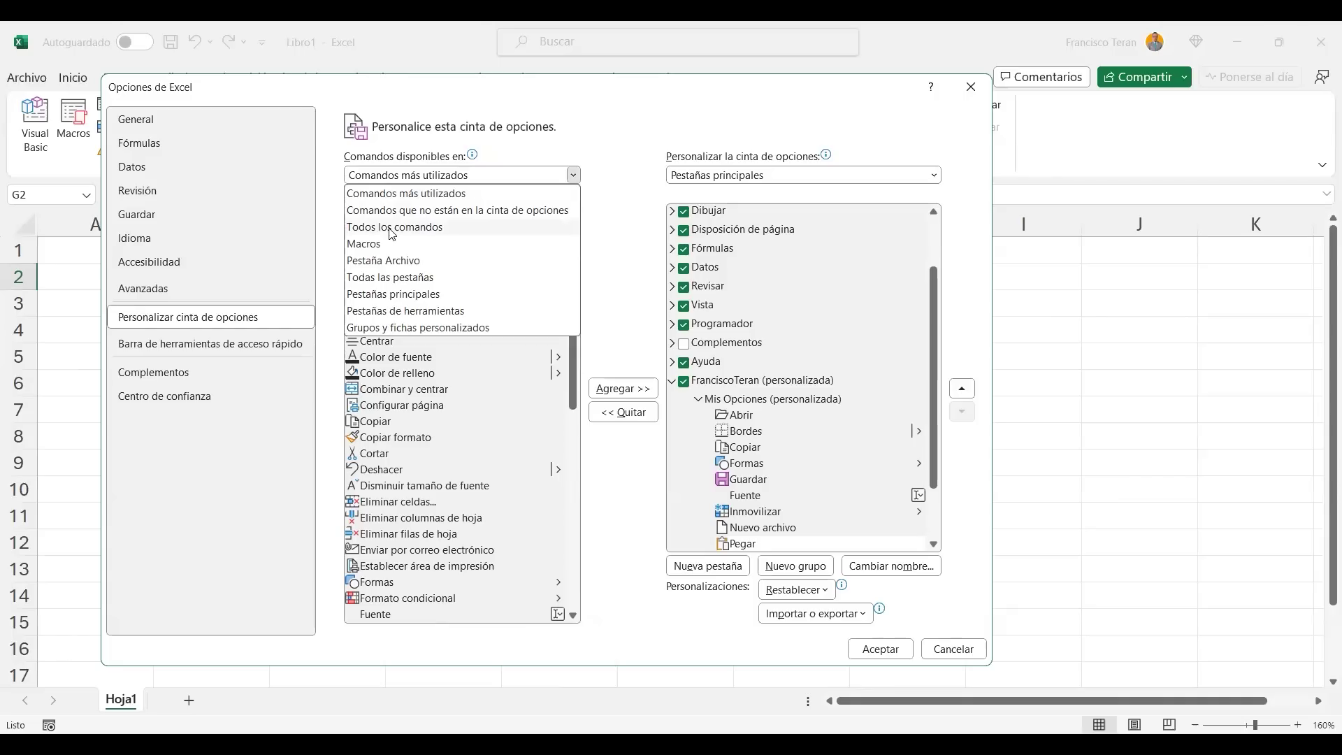
pyautogui.press('Escape')
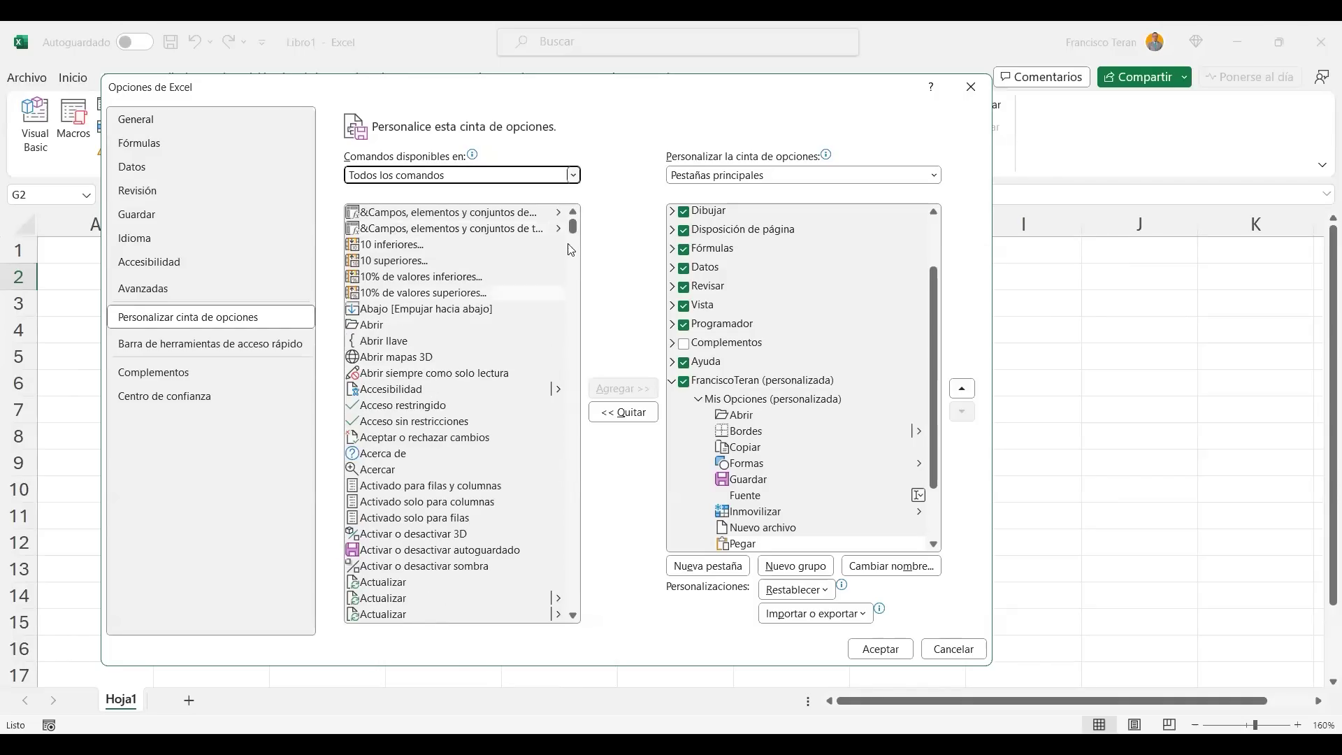
pyautogui.moveTo(573, 232); pyautogui.dragTo(579, 532)
# Add Proteger hoja, Proteger libro and Quitar duplicados to the Mis Opciones group.
pyautogui.scroll(-6, 468, 451)
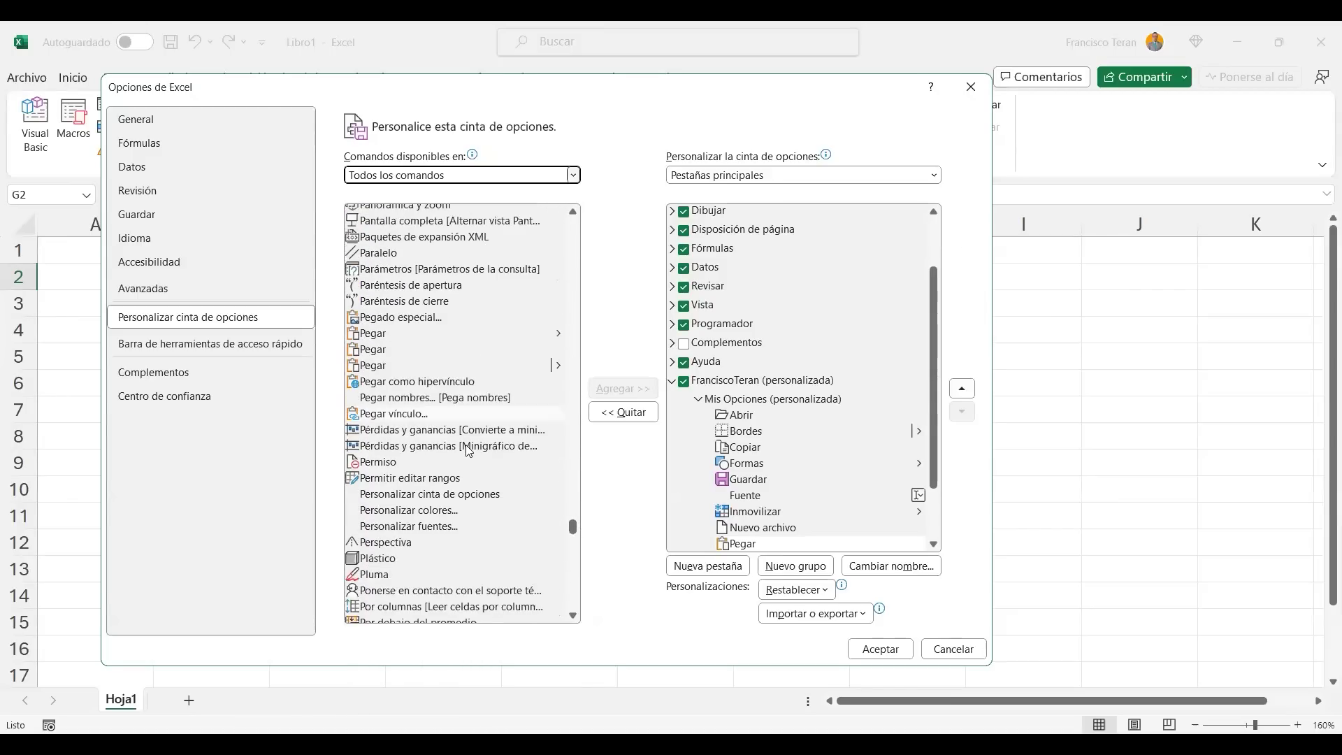
pyautogui.scroll(-9, 468, 451)
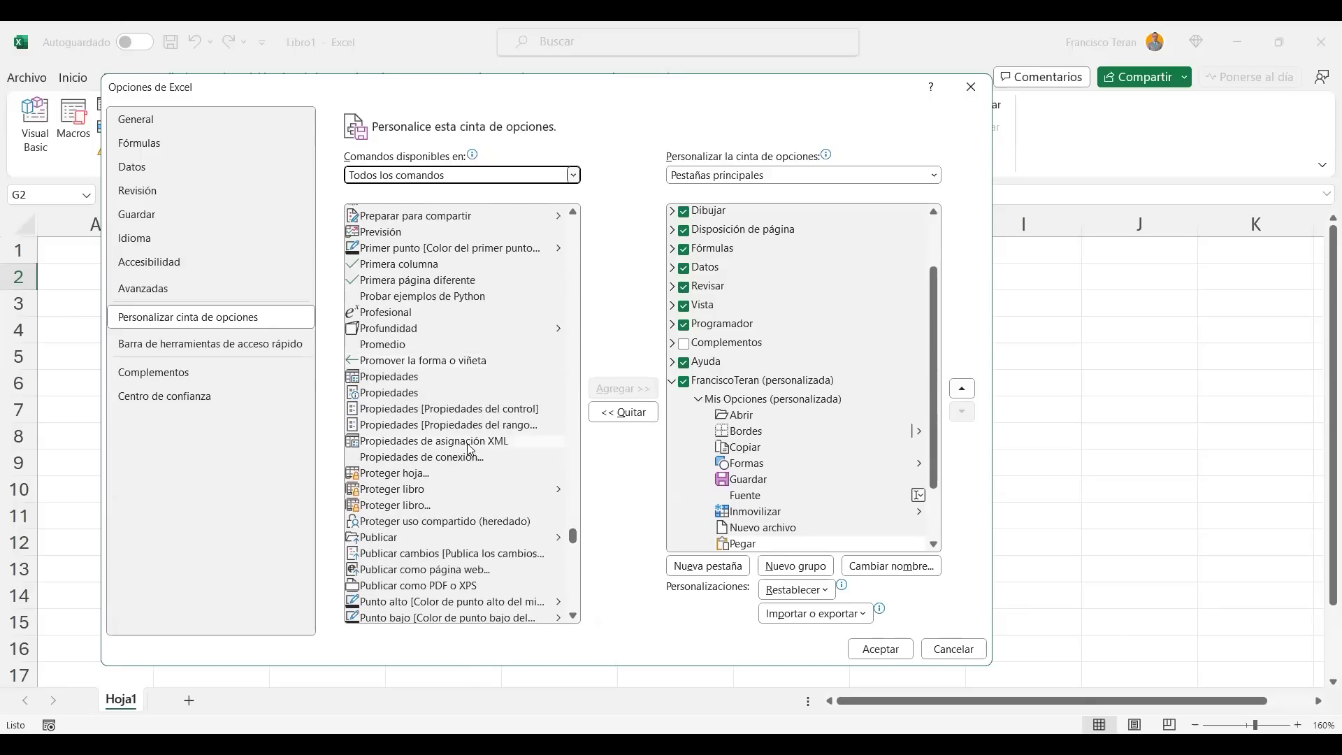
pyautogui.click(427, 362)
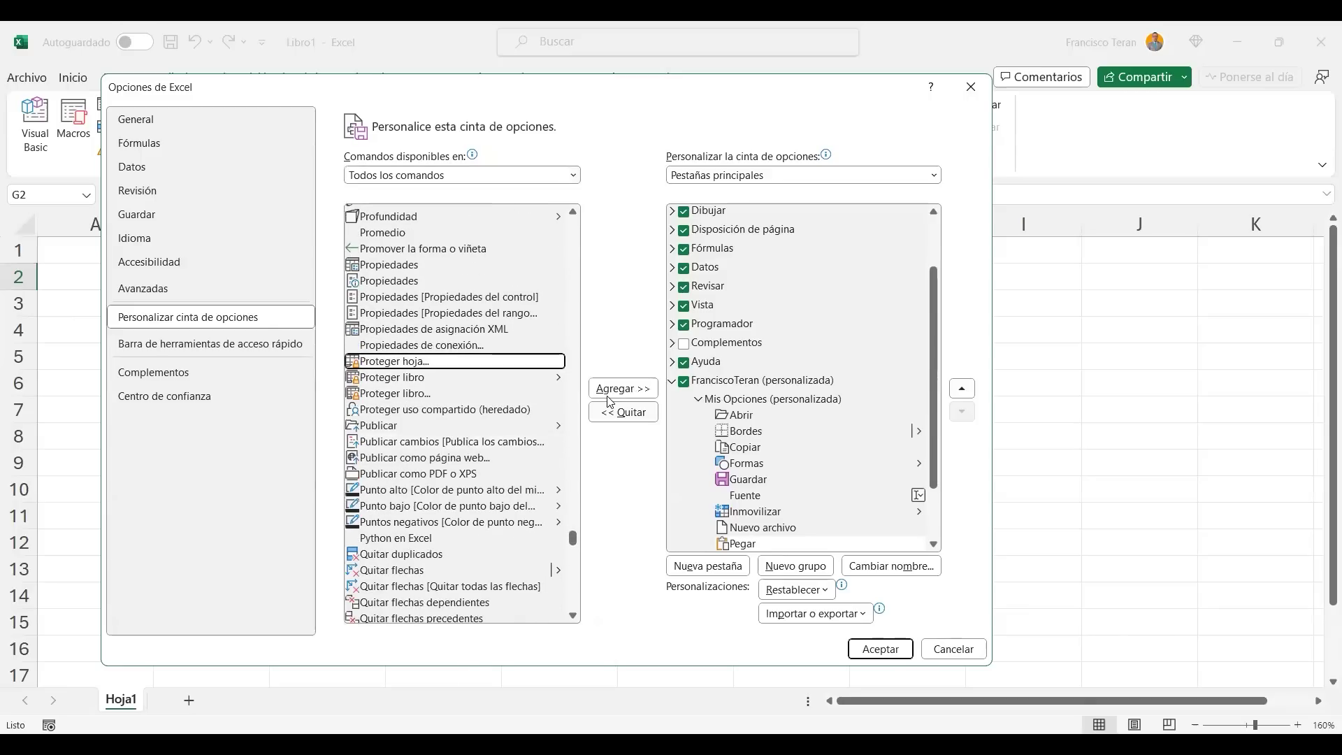
pyautogui.click(618, 388)
pyautogui.click(619, 389)
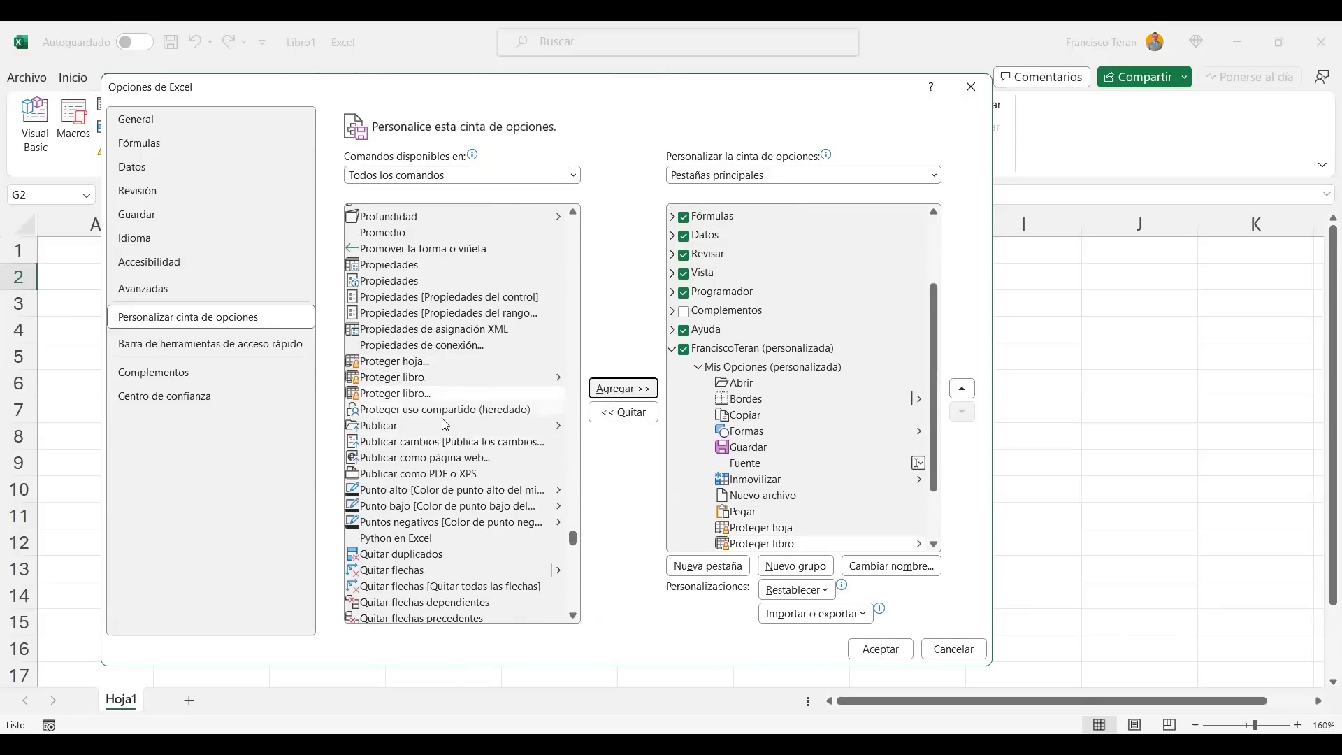
pyautogui.scroll(-2, 397, 430)
pyautogui.scroll(-2, 411, 369)
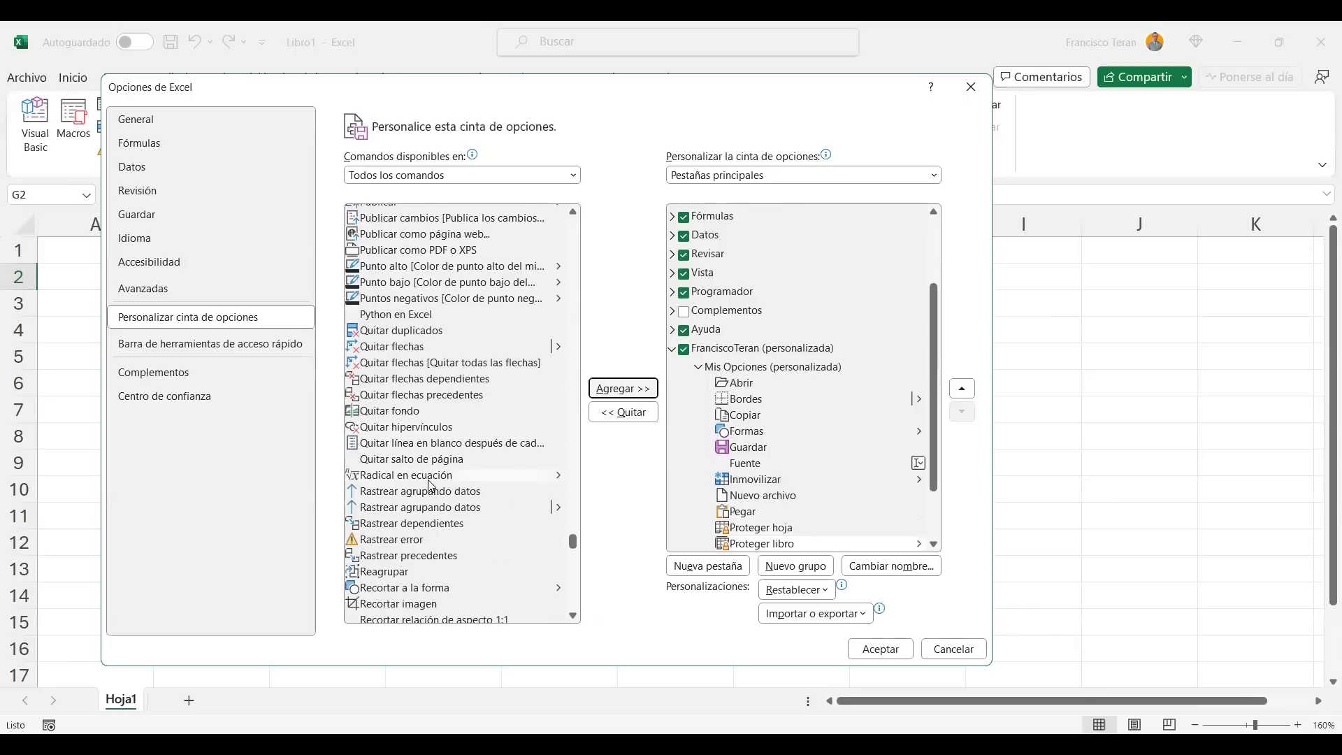
pyautogui.click(398, 330)
pyautogui.click(619, 388)
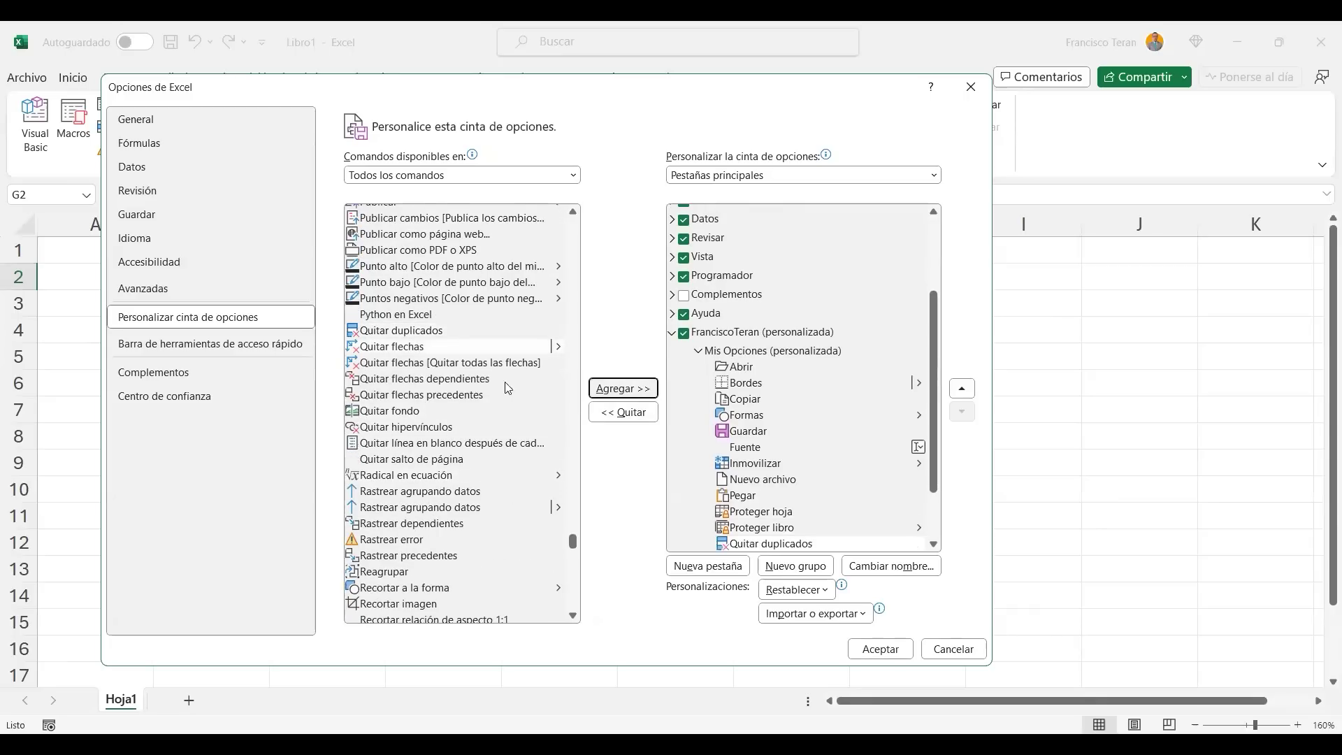
# Add Validación de datos and Ver código to Mis Opciones and accept the options.
pyautogui.scroll(-1, 487, 425)
pyautogui.scroll(-15, 486, 418)
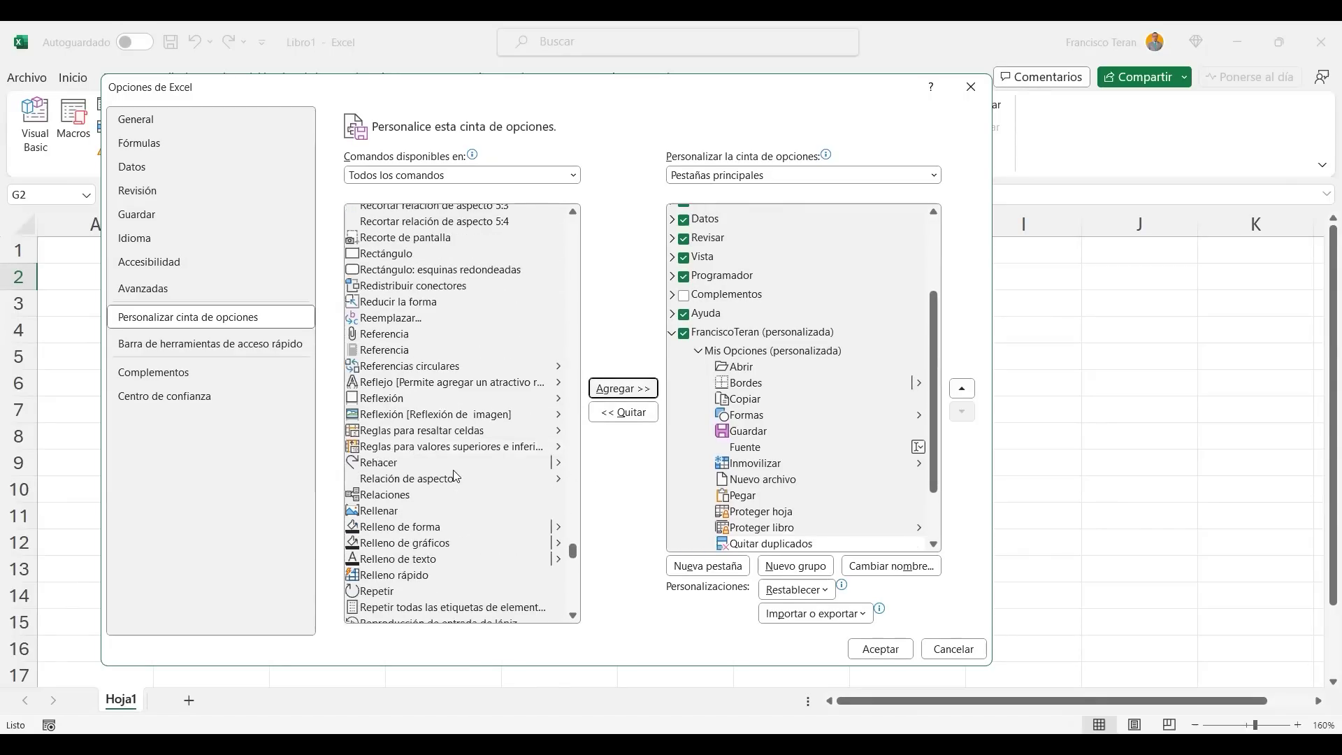
pyautogui.scroll(-15, 455, 472)
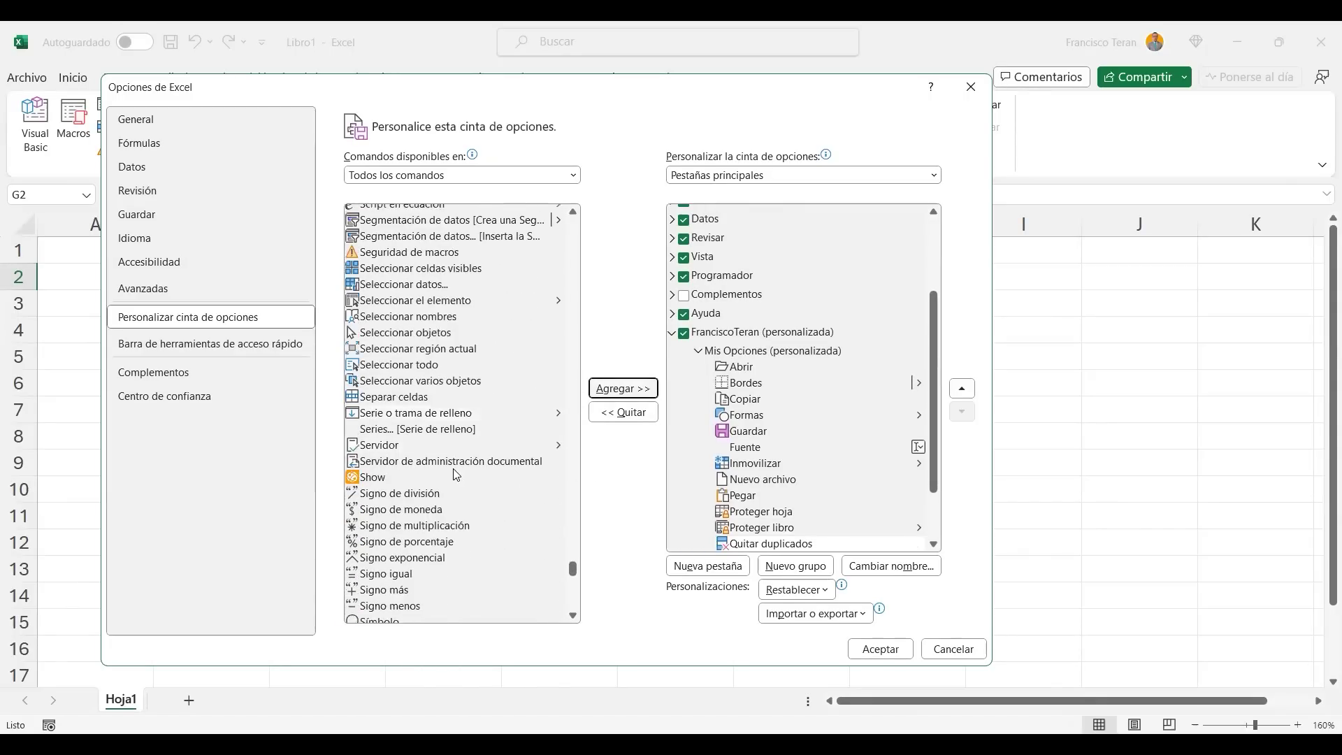
pyautogui.scroll(-15, 456, 475)
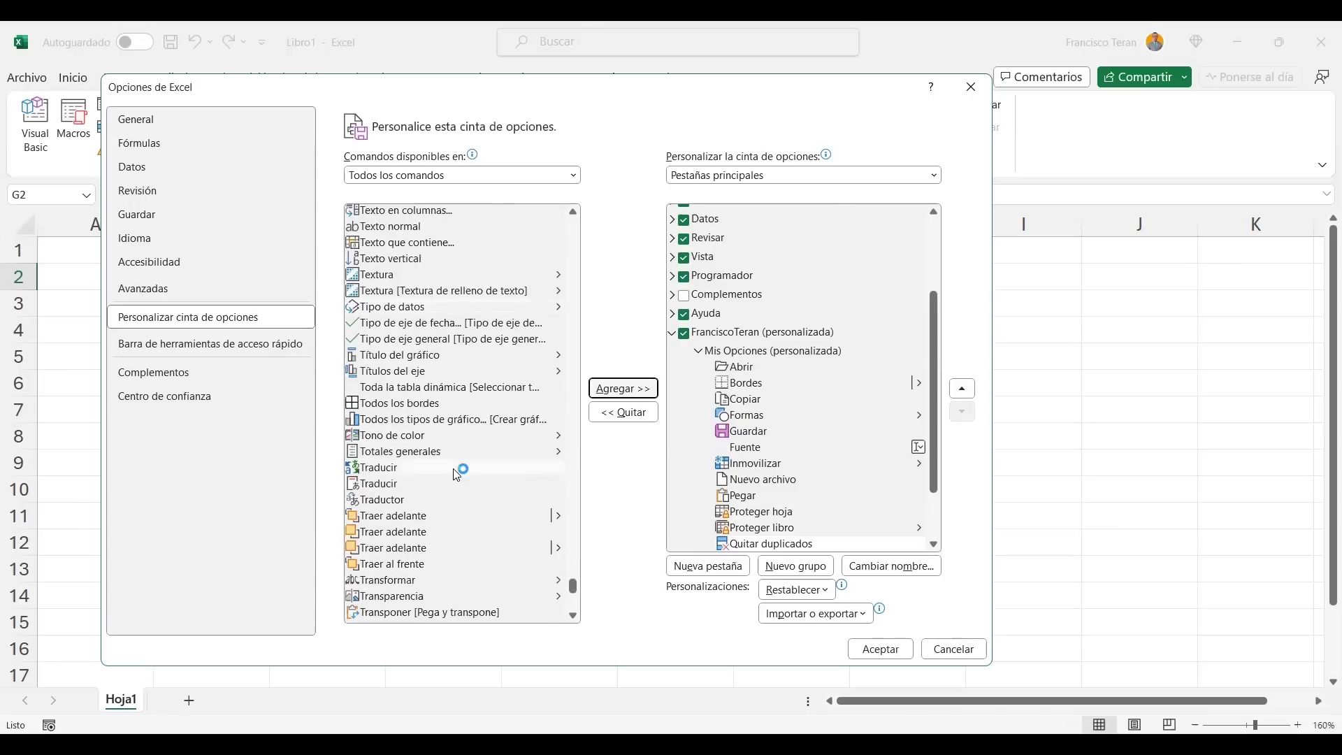
pyautogui.scroll(-6, 456, 475)
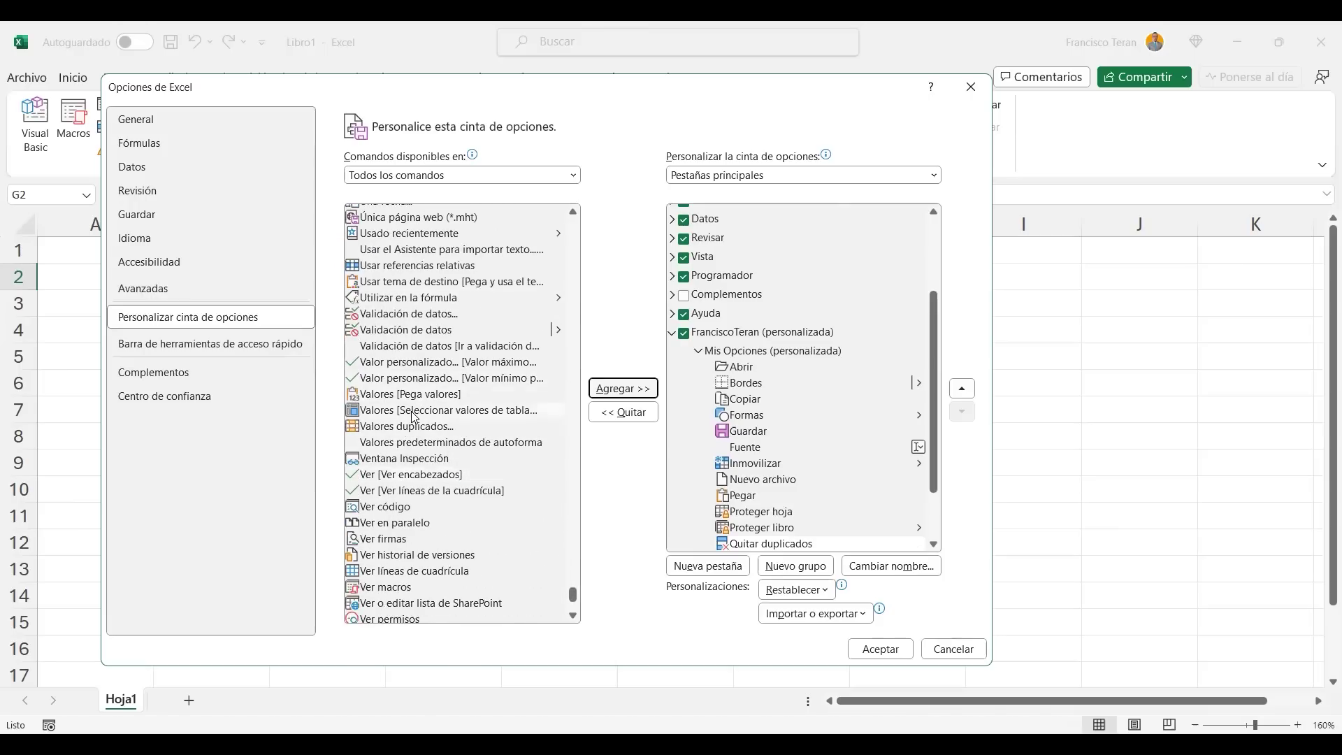
pyautogui.scroll(1, 451, 474)
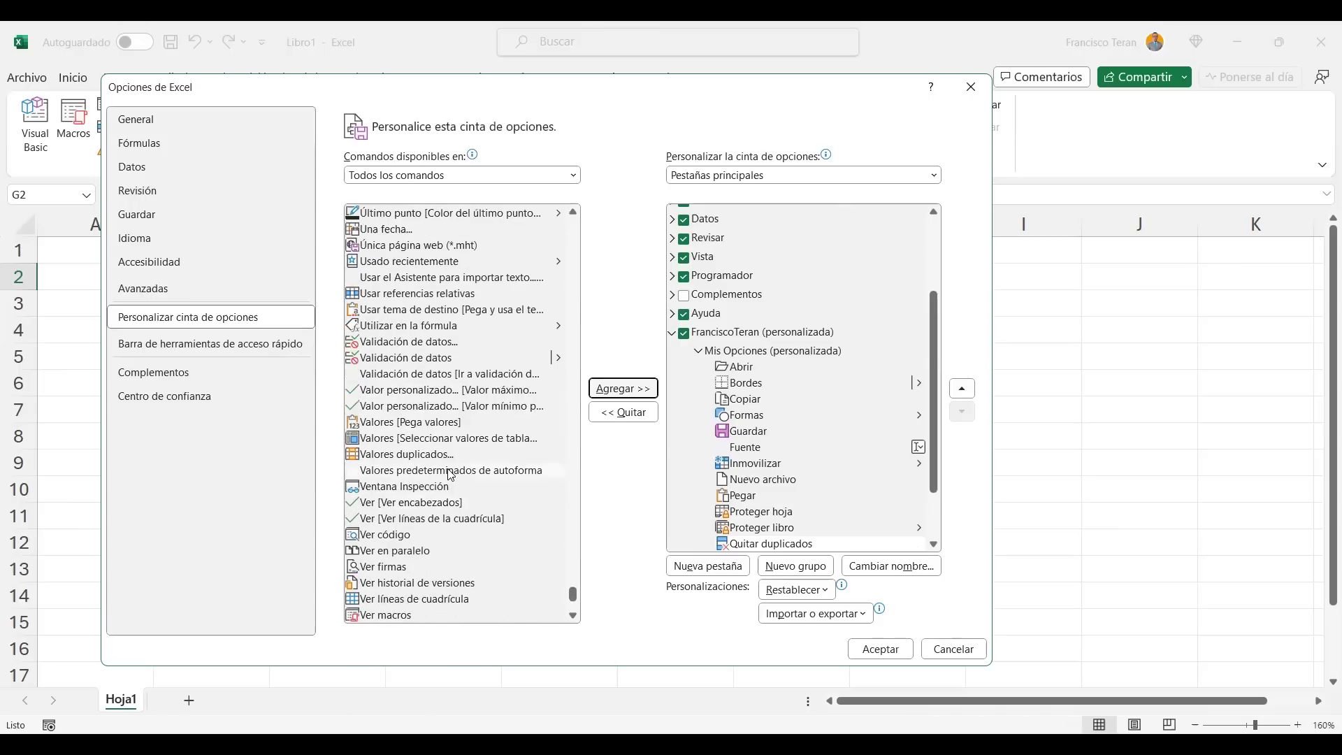
pyautogui.click(440, 359)
pyautogui.click(622, 389)
pyautogui.scroll(-2, 404, 458)
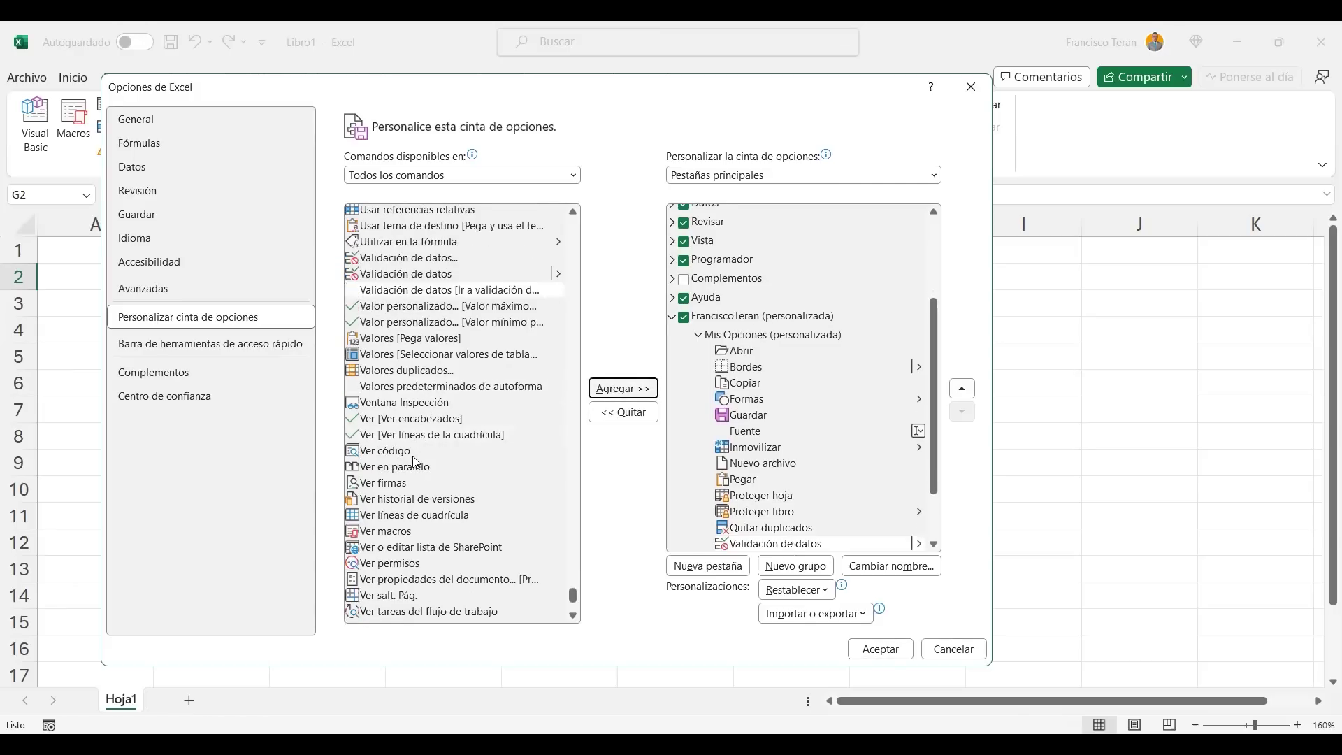
pyautogui.click(404, 455)
pyautogui.click(623, 389)
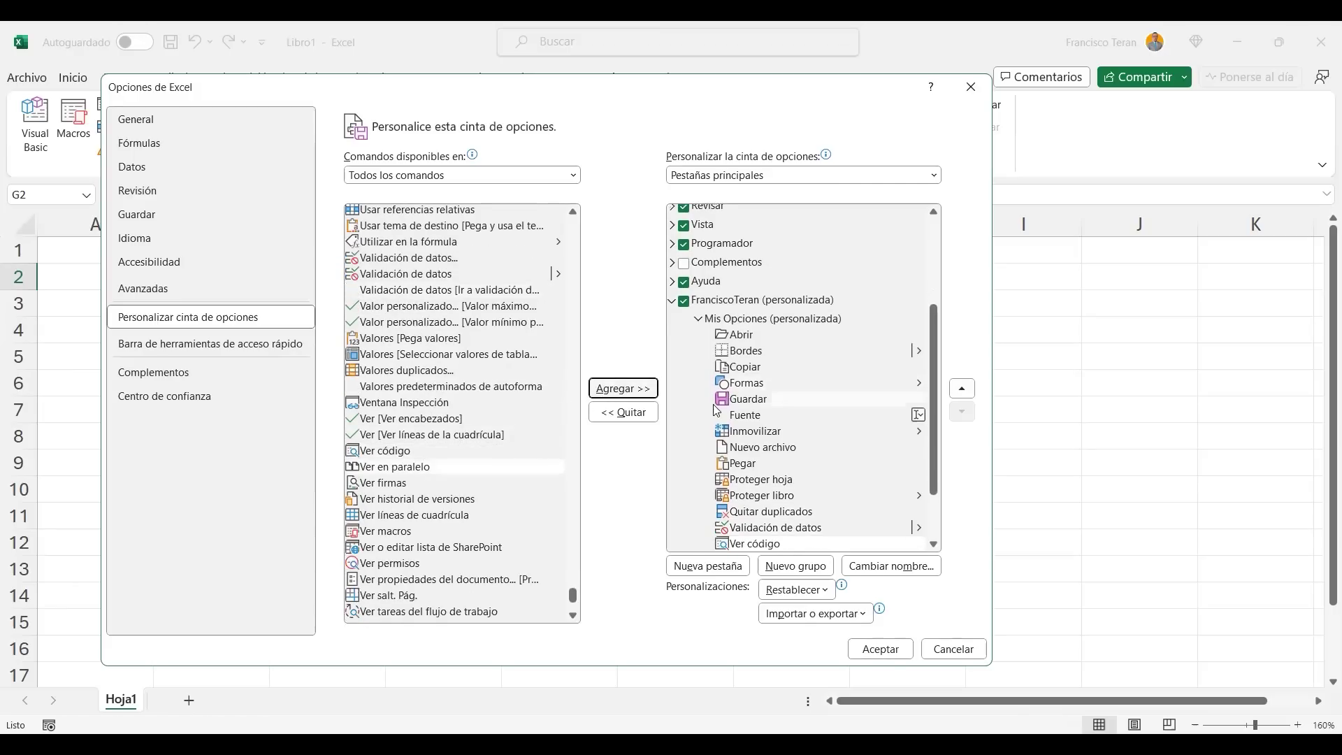
pyautogui.scroll(-2, 744, 329)
pyautogui.scroll(1, 750, 313)
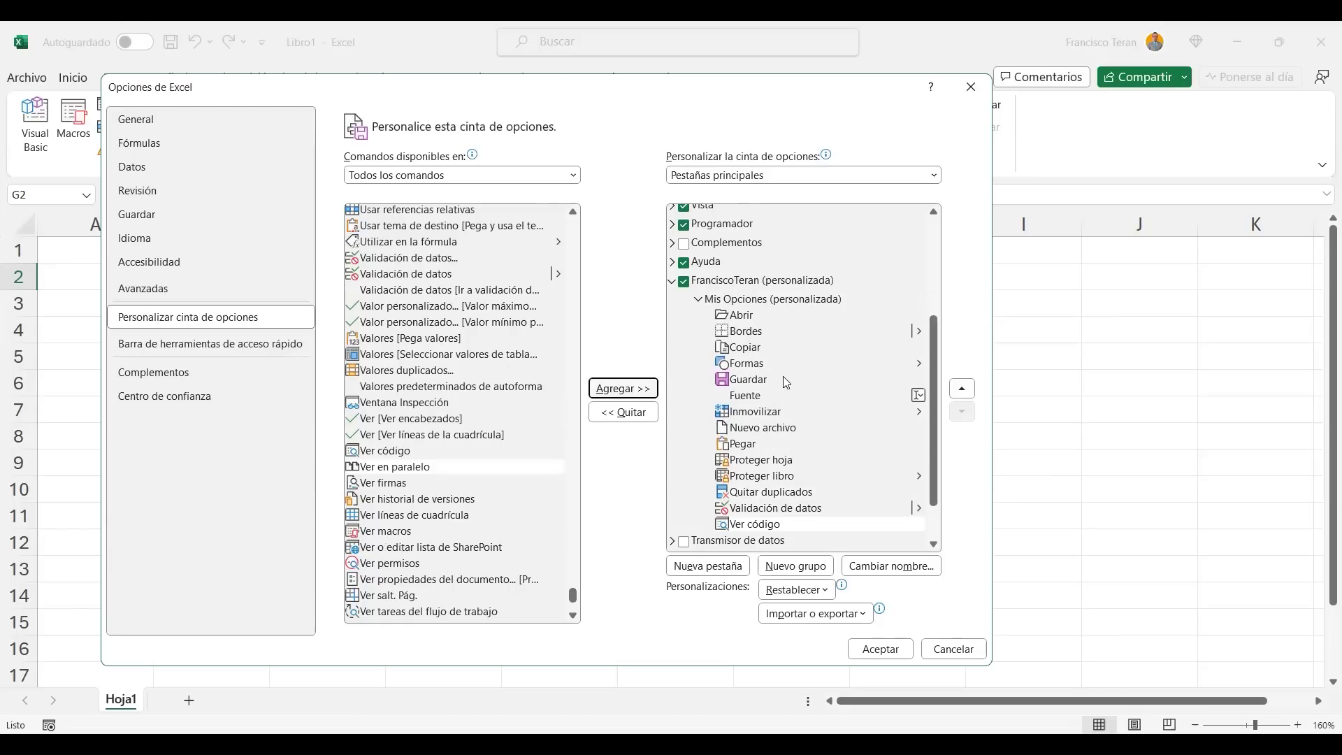
pyautogui.click(885, 653)
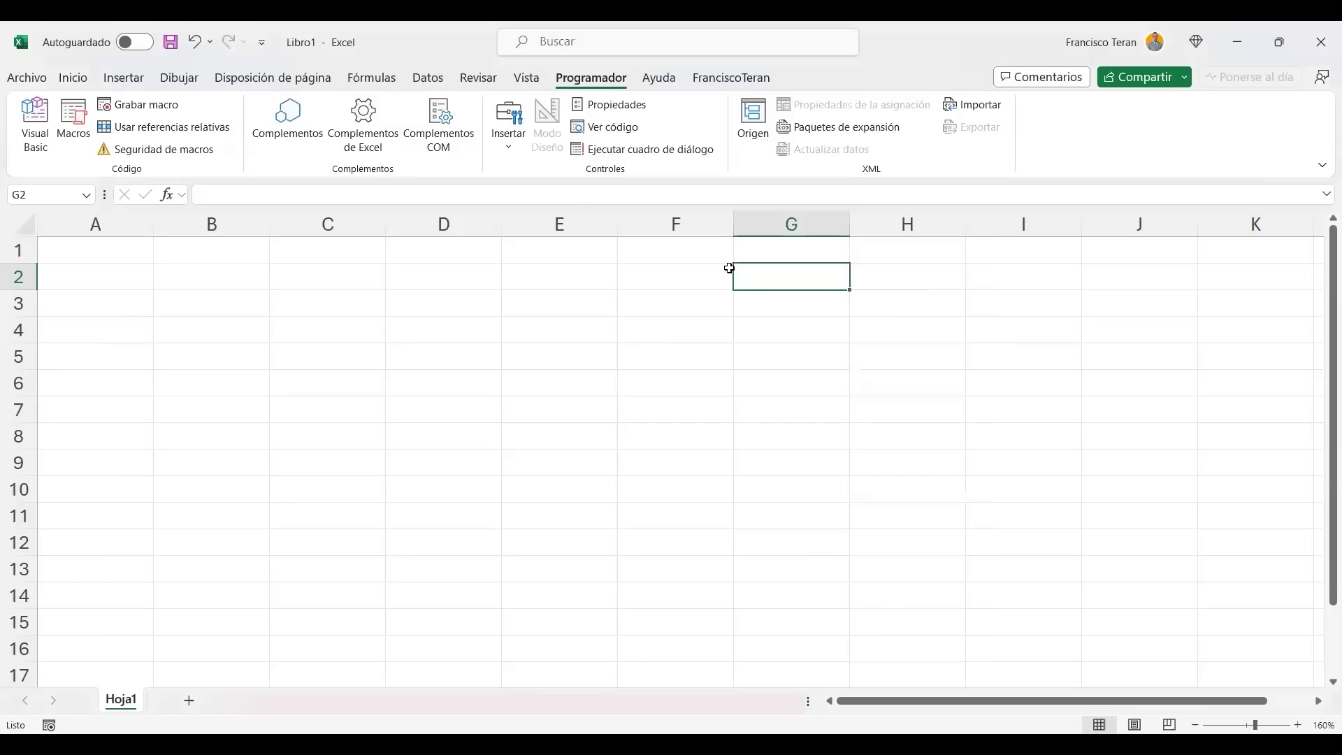
# Display the custom tab with its Mis Opciones group and select cells D3 and F3.
pyautogui.click(731, 83)
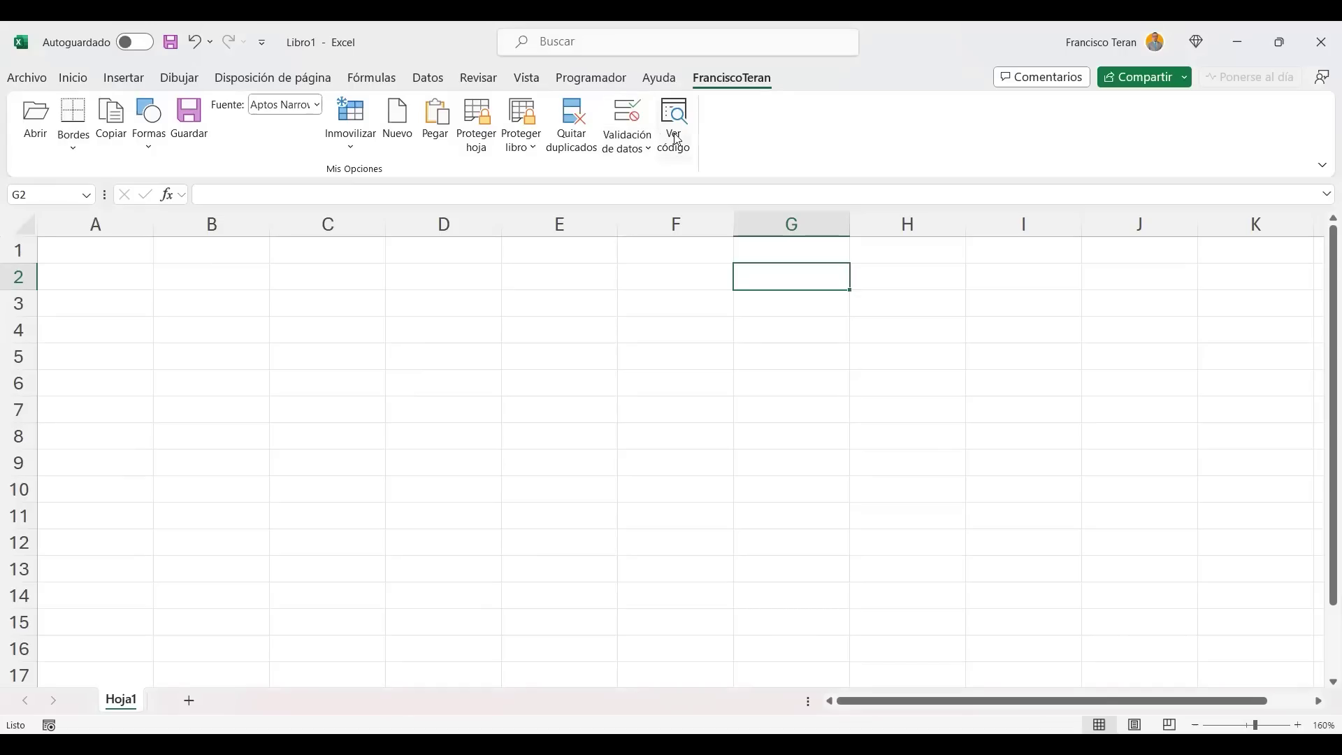
pyautogui.click(417, 311)
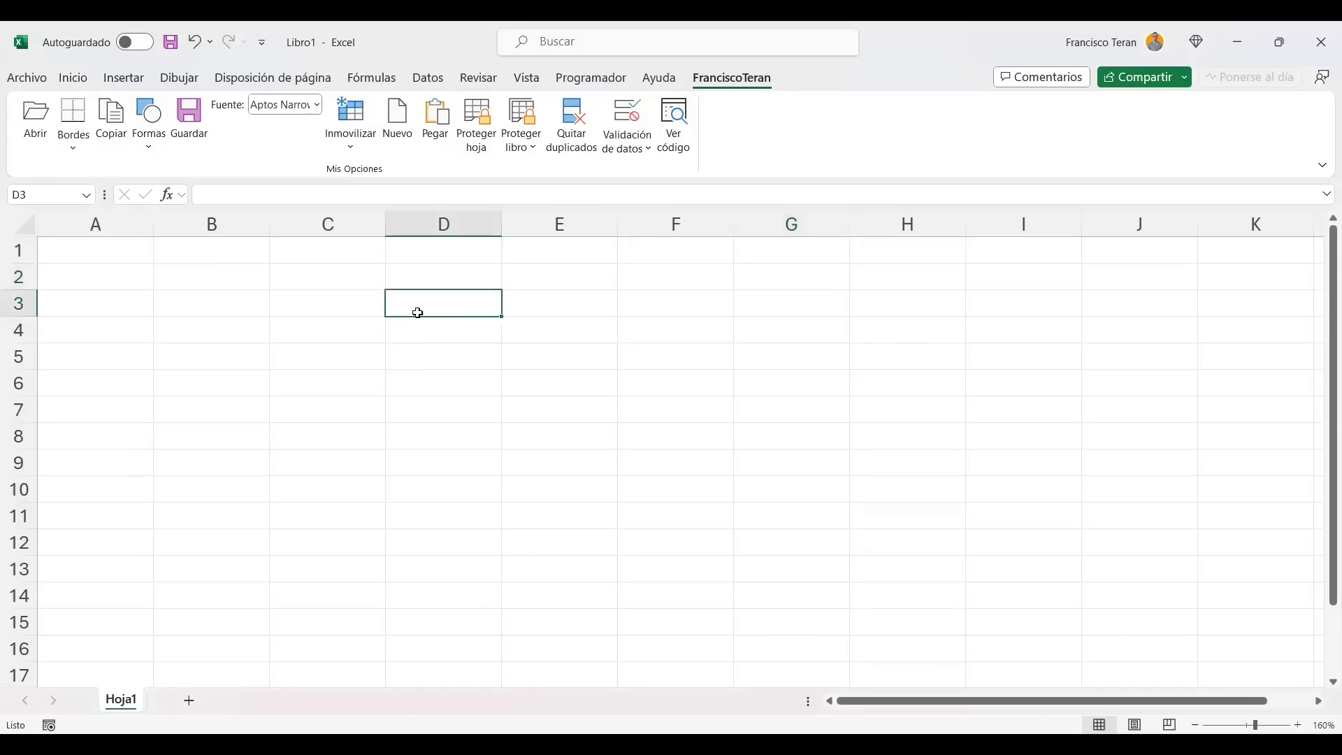
pyautogui.click(661, 311)
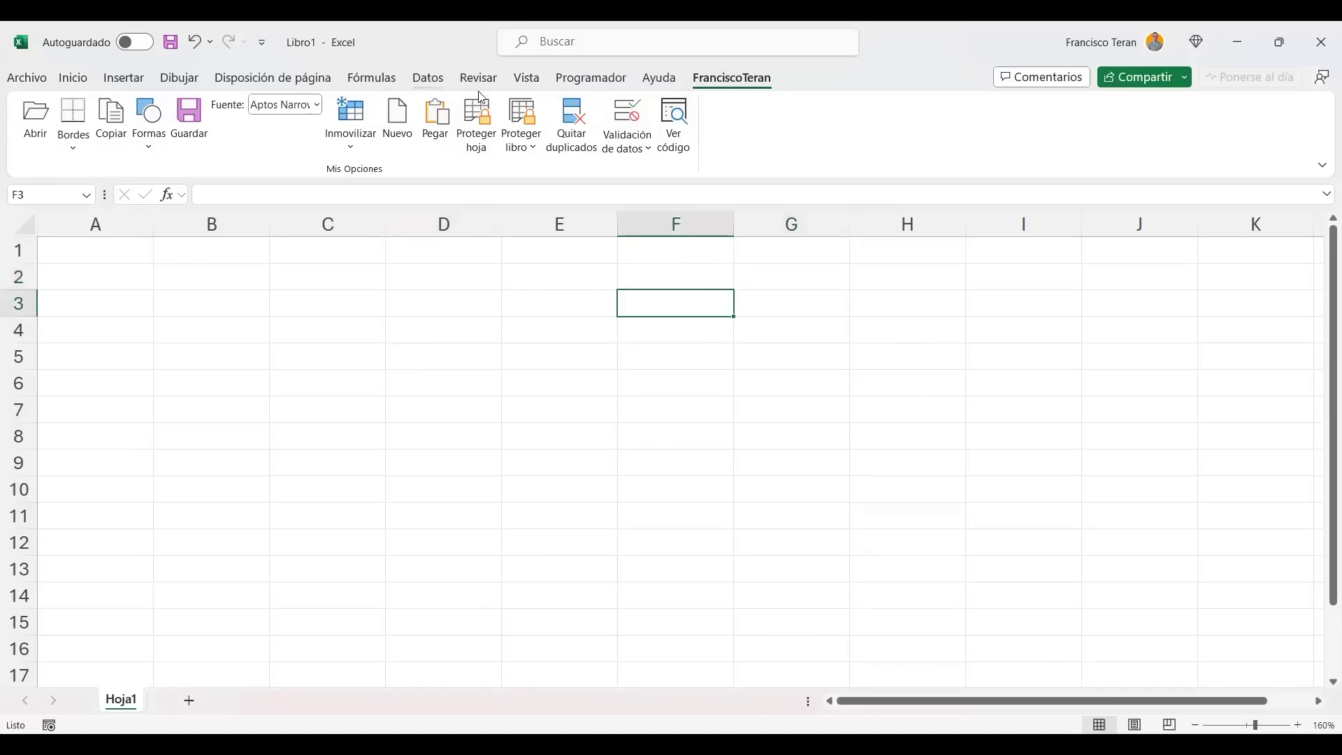
# Browse the Datos, Fórmulas, Vista and Programador tabs, then return to the custom tab.
pyautogui.click(447, 85)
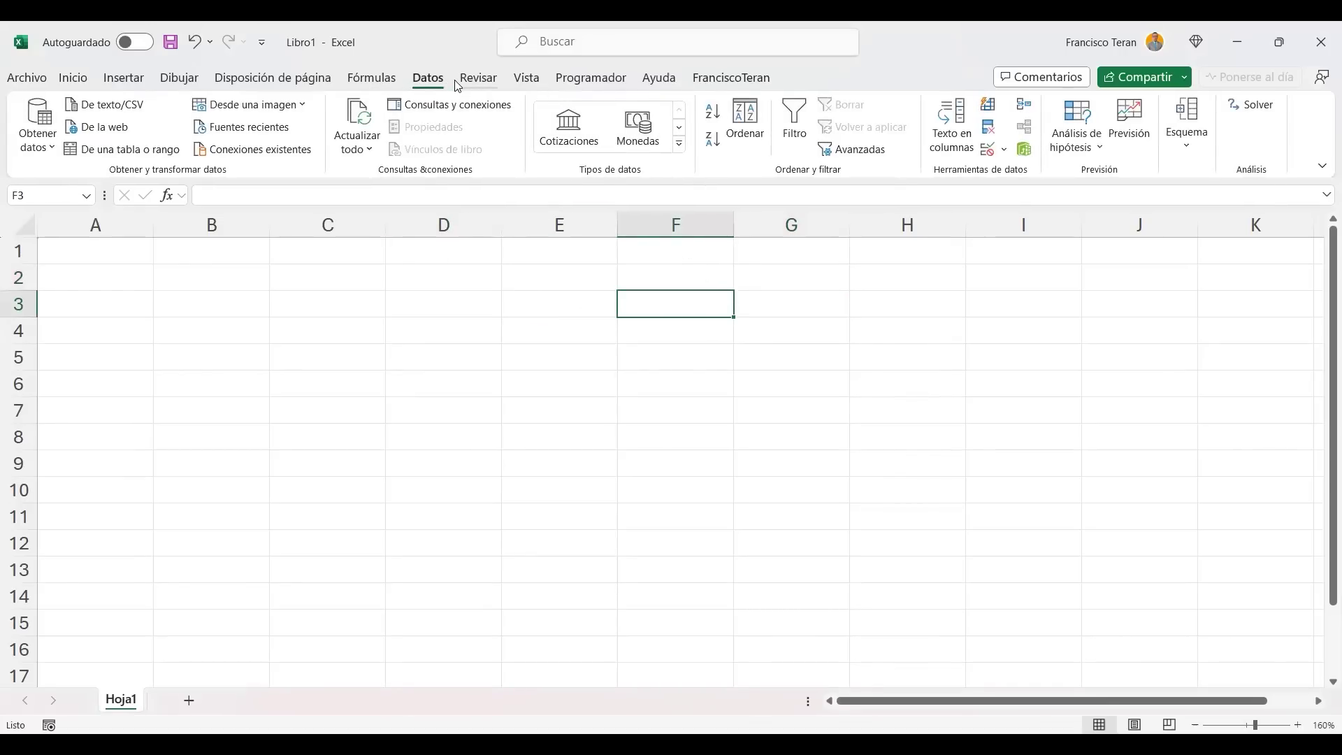
pyautogui.click(381, 81)
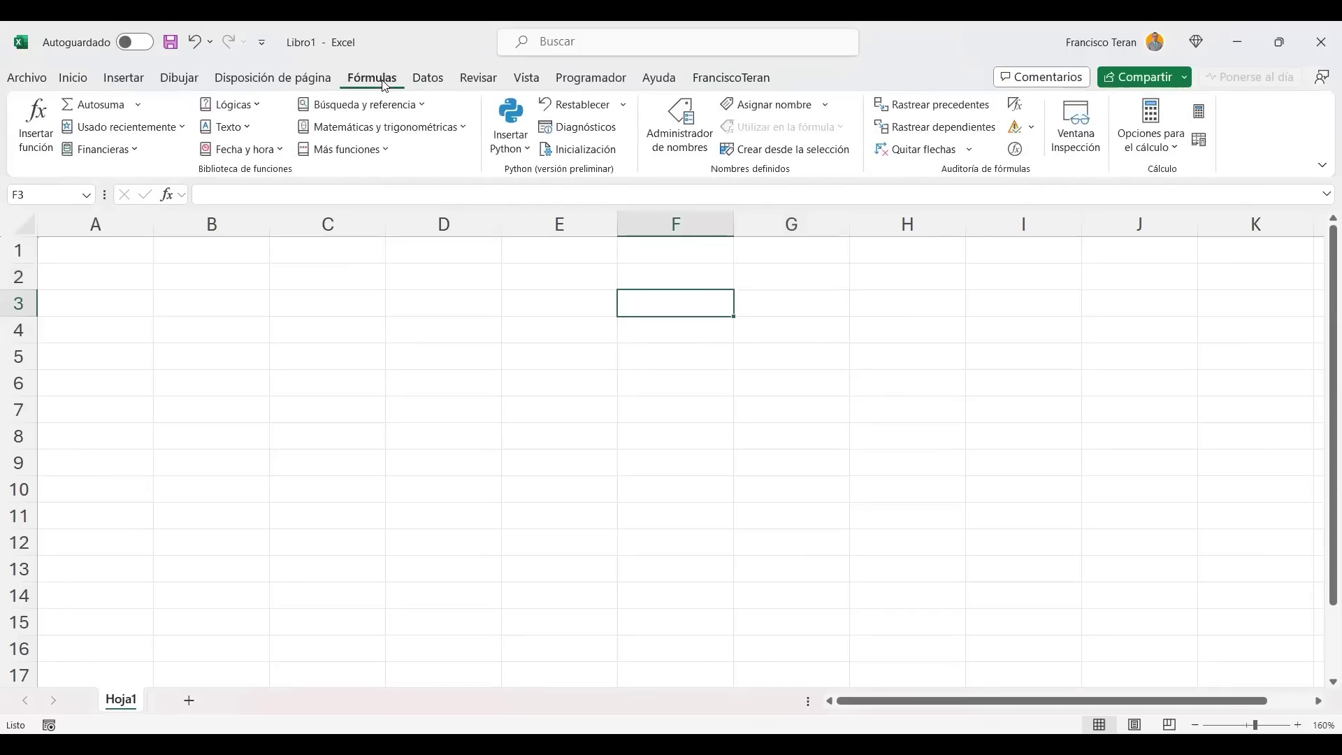
pyautogui.click(528, 79)
pyautogui.click(591, 78)
pyautogui.click(727, 77)
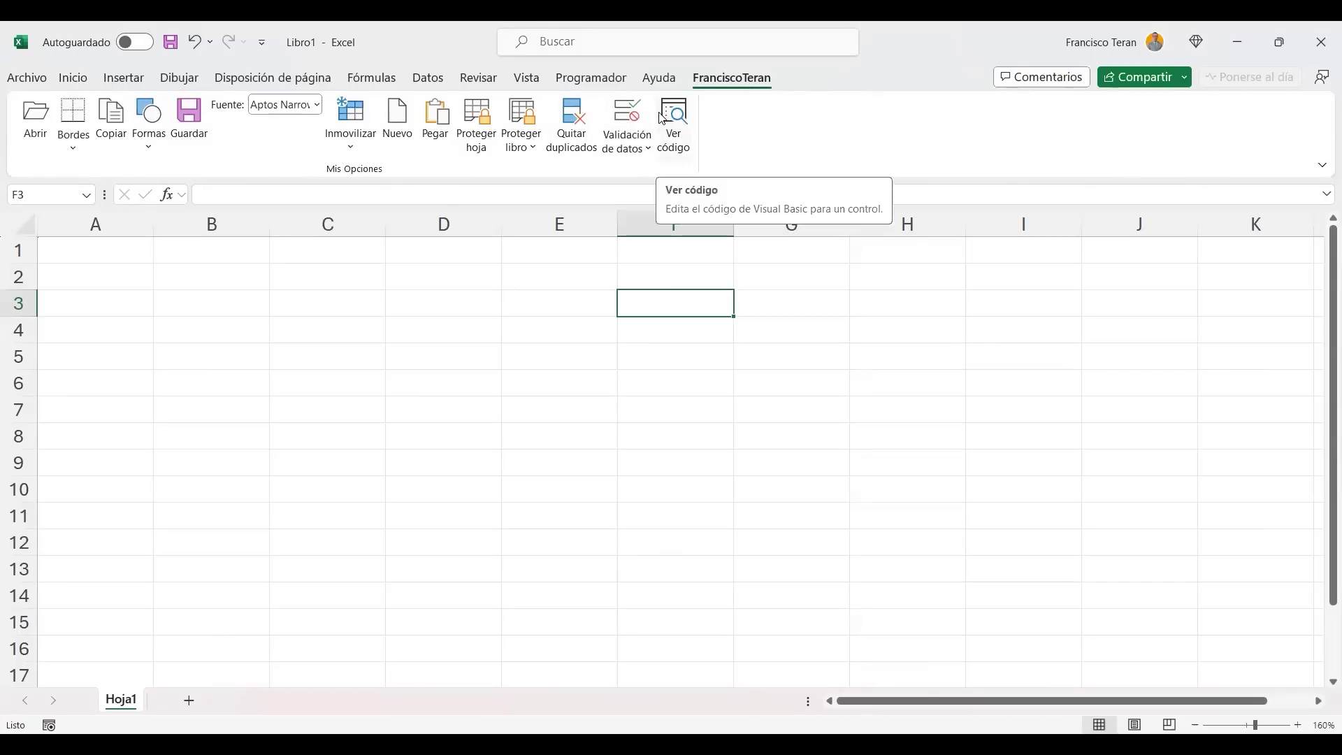
# Uncheck the custom tab in ribbon customization so it no longer appears on the ribbon.
pyautogui.rightClick(726, 82)
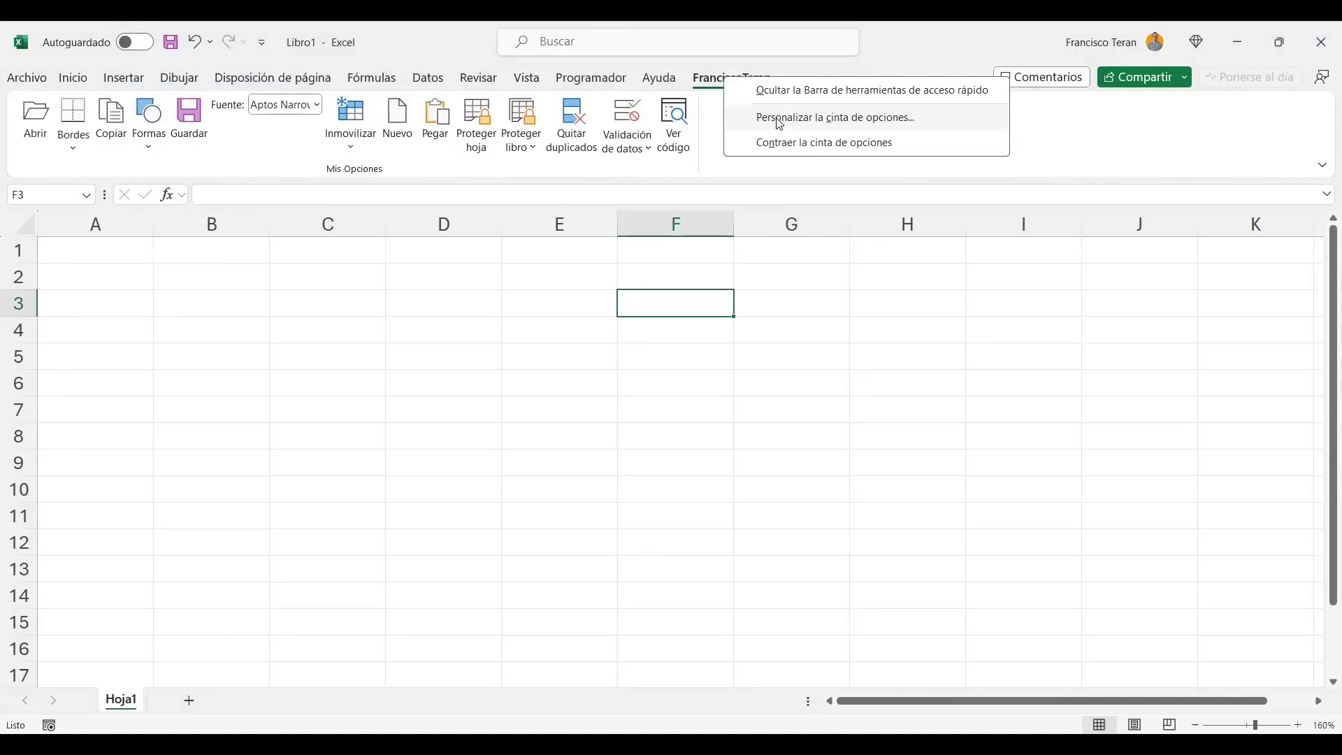
pyautogui.click(780, 119)
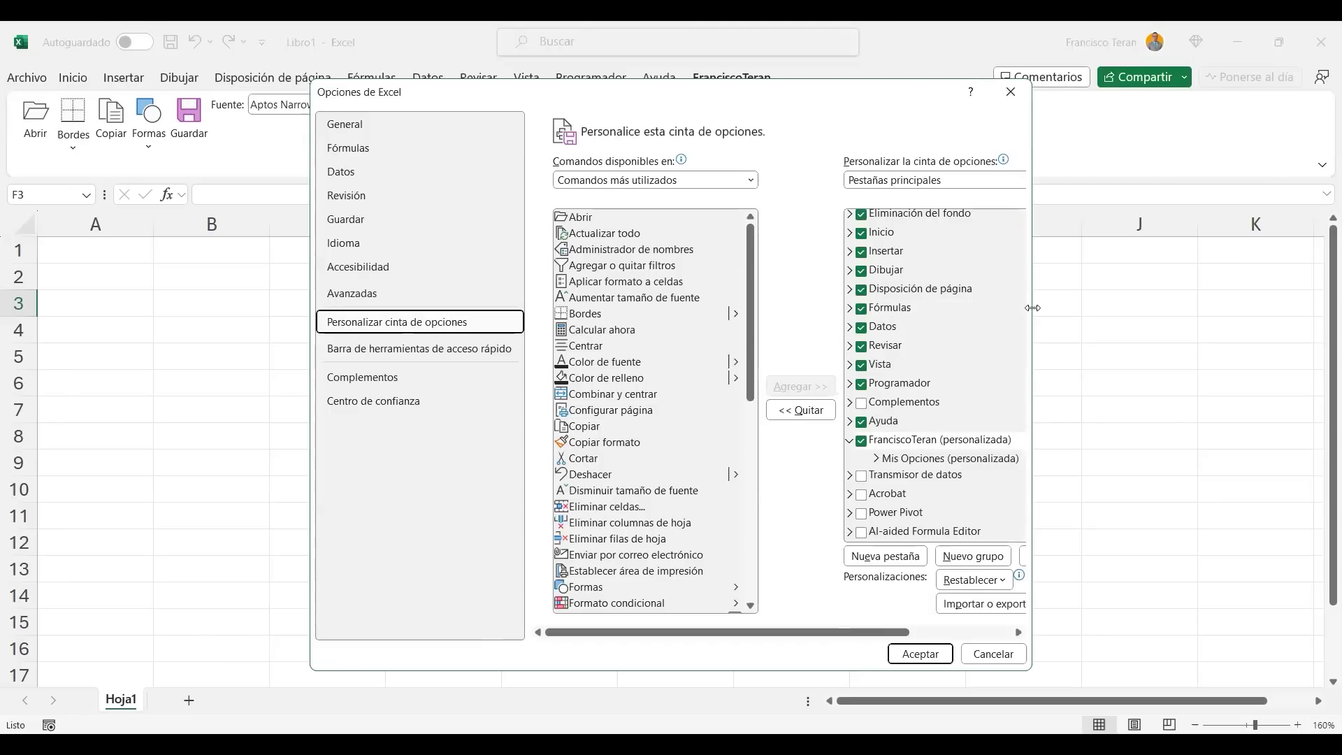
pyautogui.moveTo(1032, 308); pyautogui.dragTo(1210, 307)
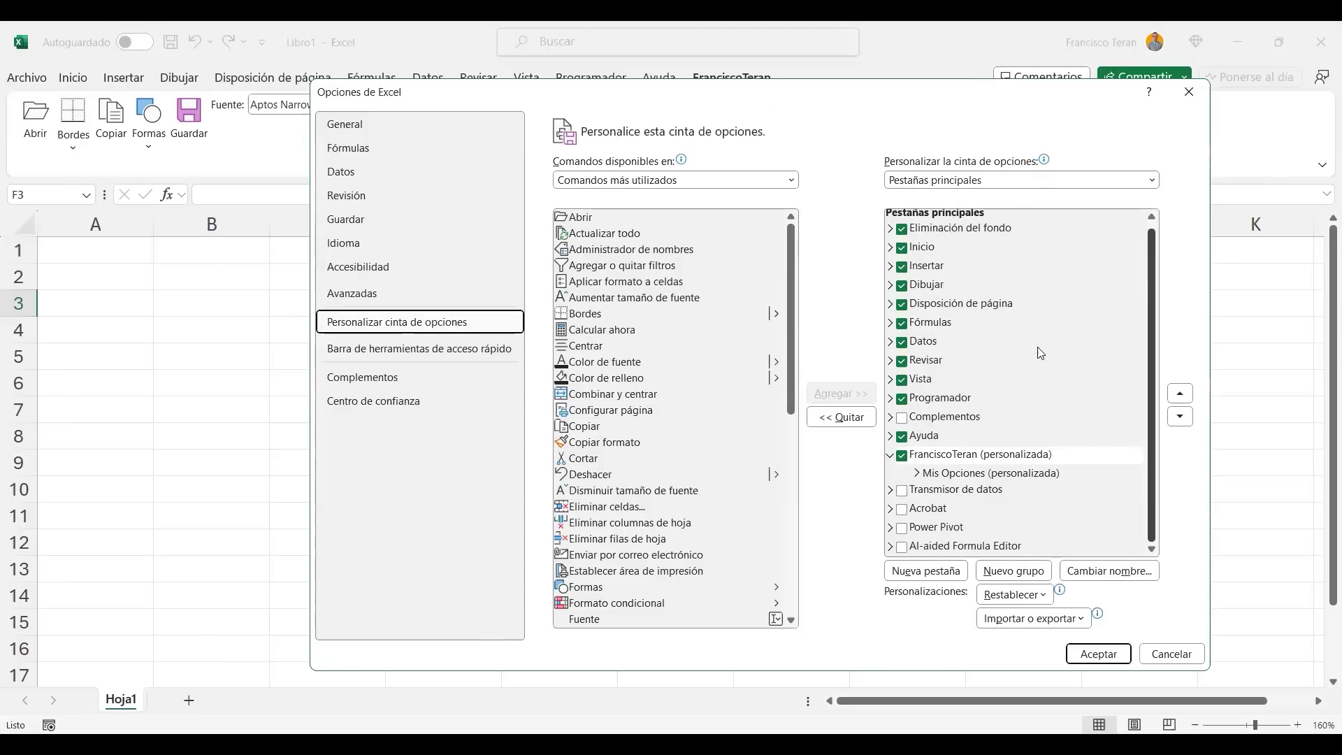
pyautogui.click(902, 456)
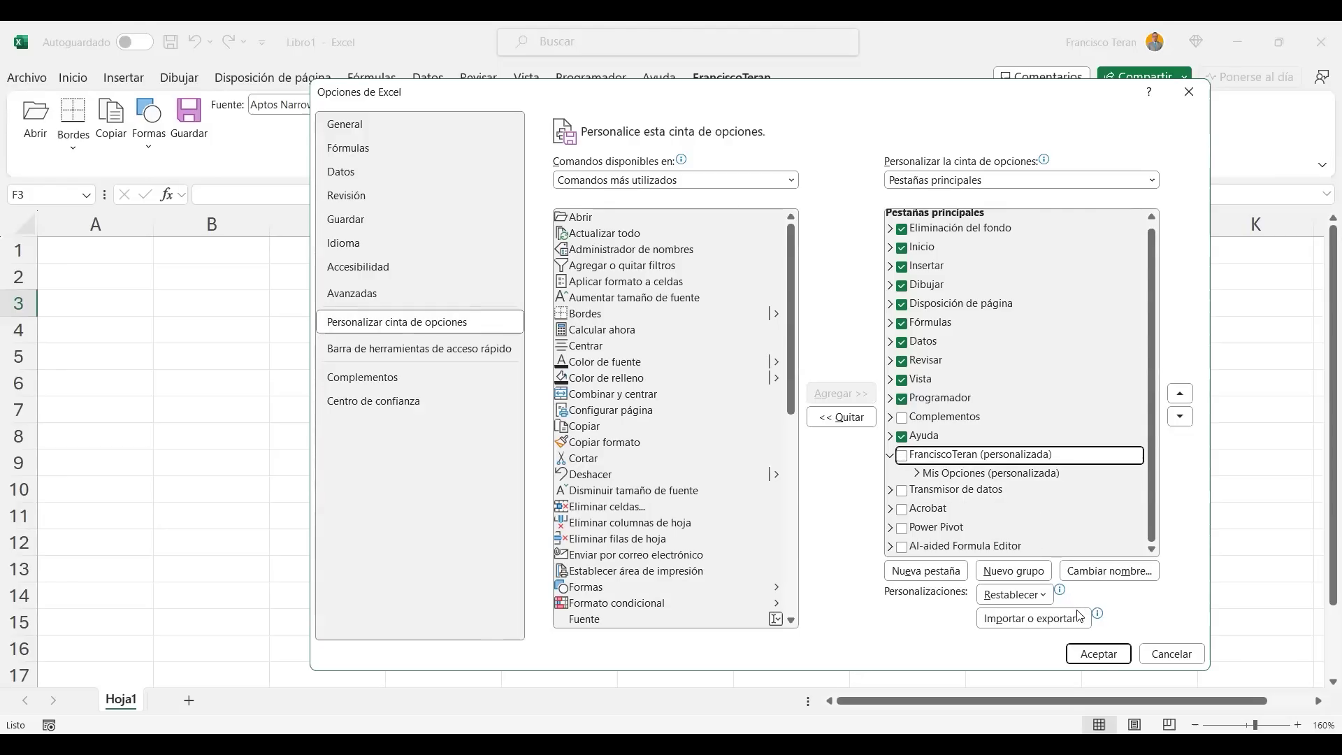
pyautogui.click(1097, 654)
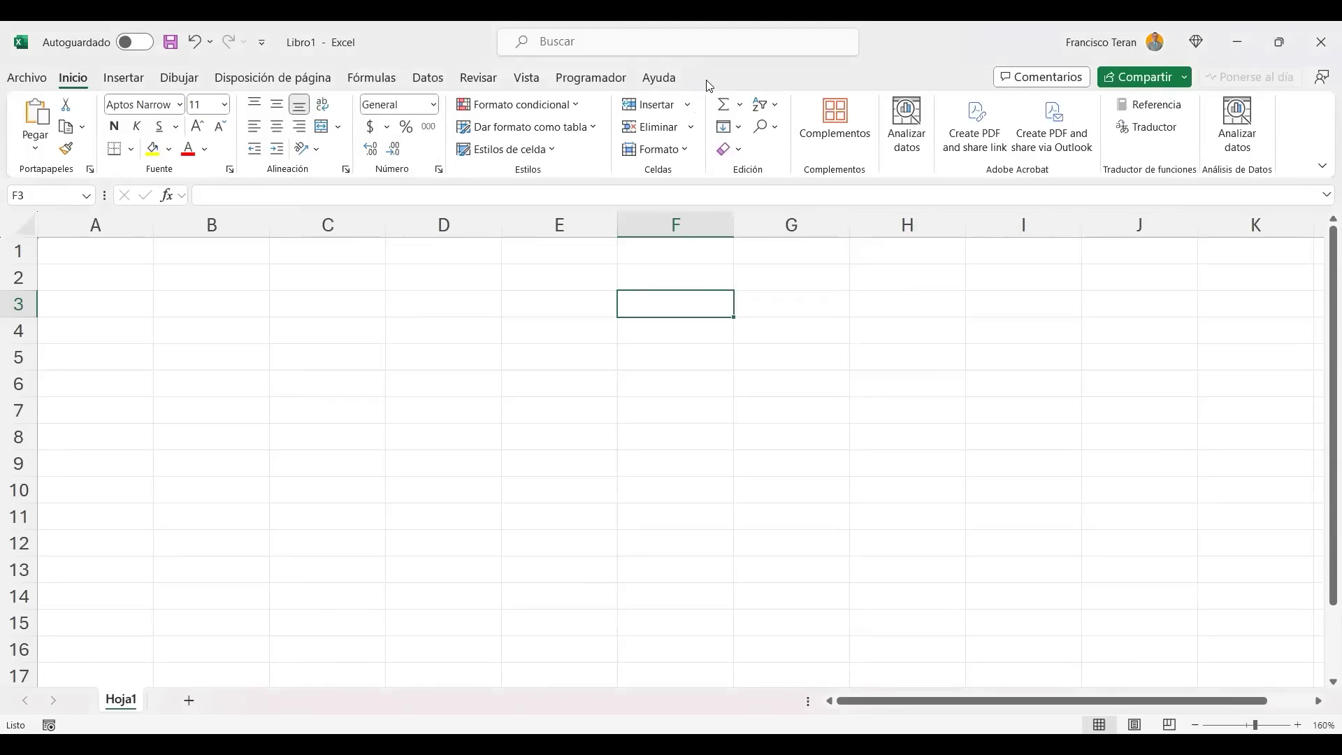
pyautogui.rightClick(610, 82)
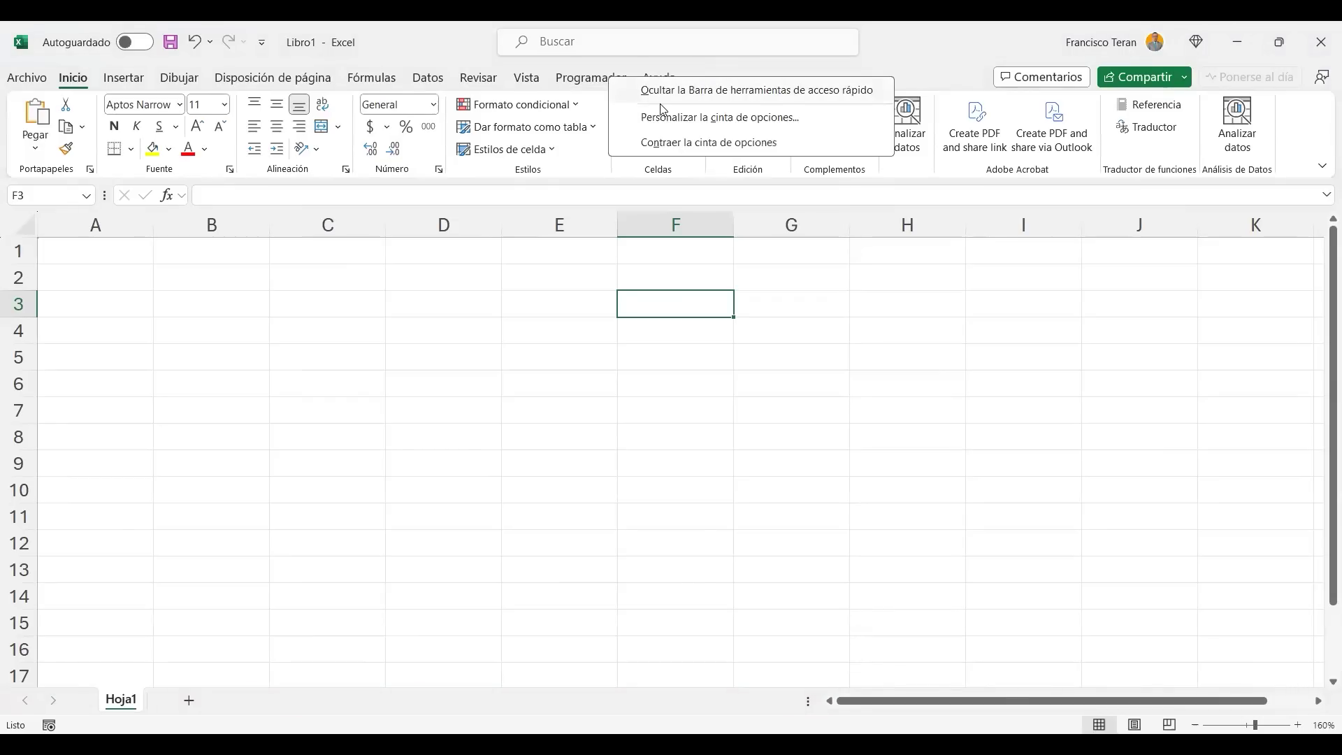
pyautogui.click(729, 123)
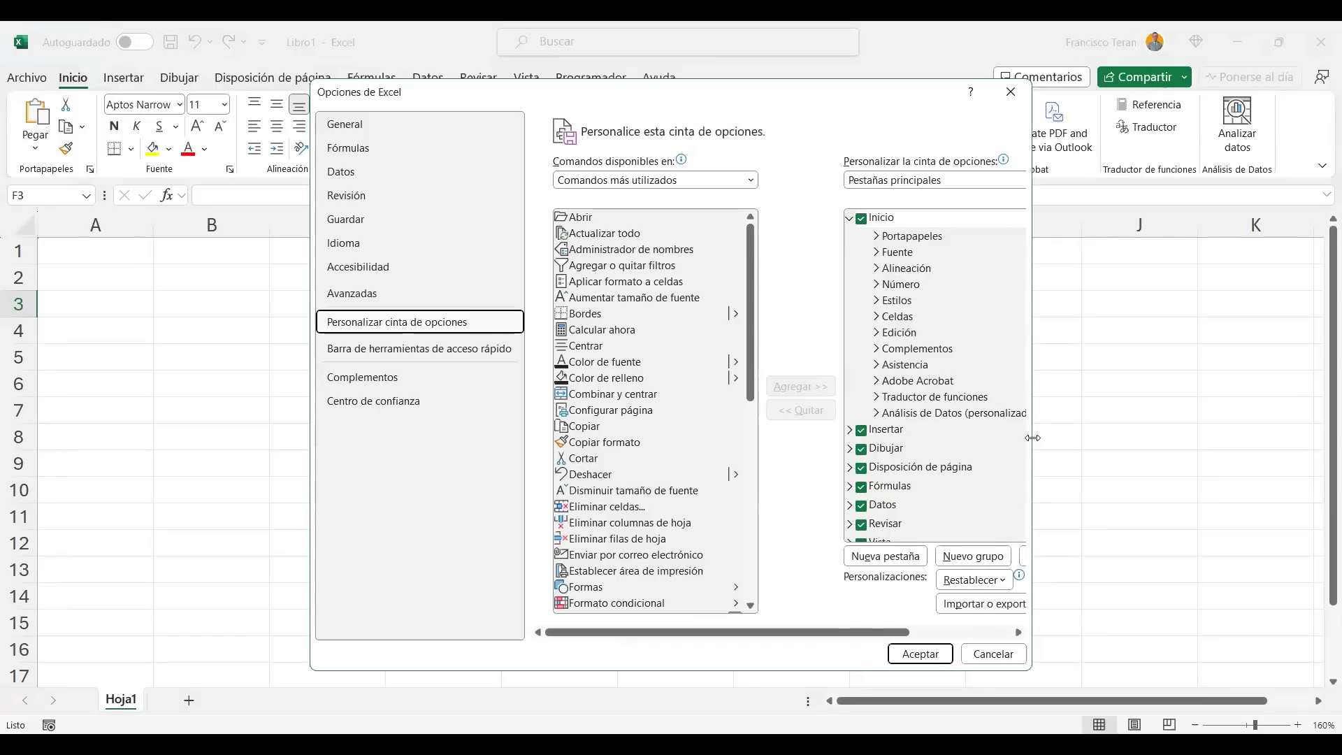
pyautogui.moveTo(1032, 438); pyautogui.dragTo(1139, 438)
pyautogui.click(849, 218)
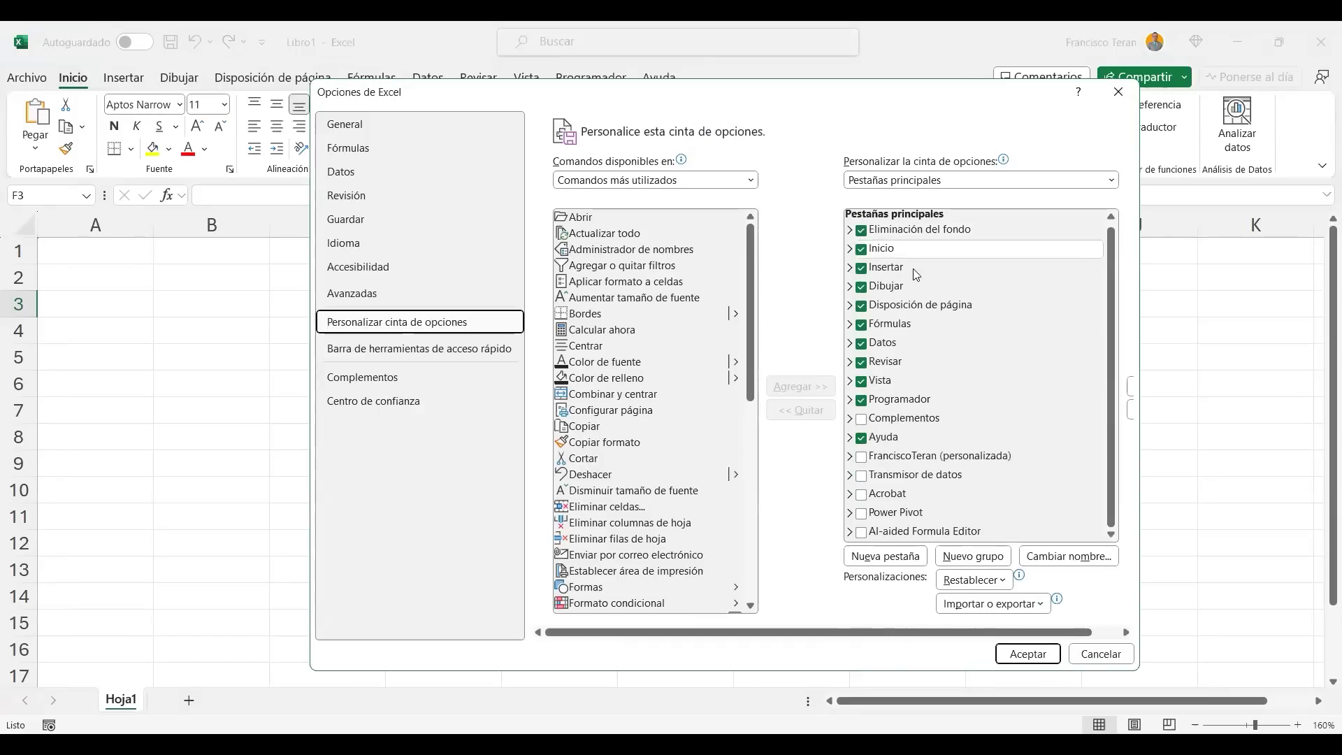
pyautogui.click(947, 458)
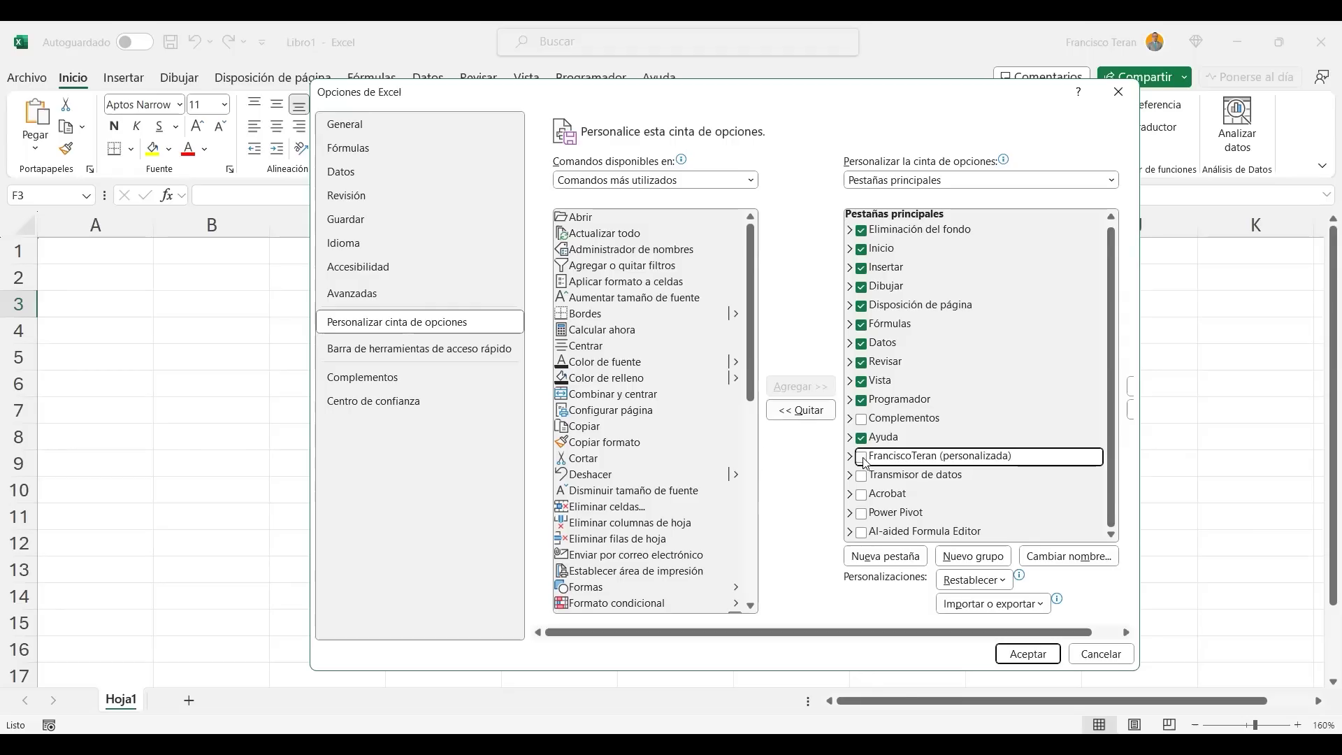
pyautogui.click(1119, 100)
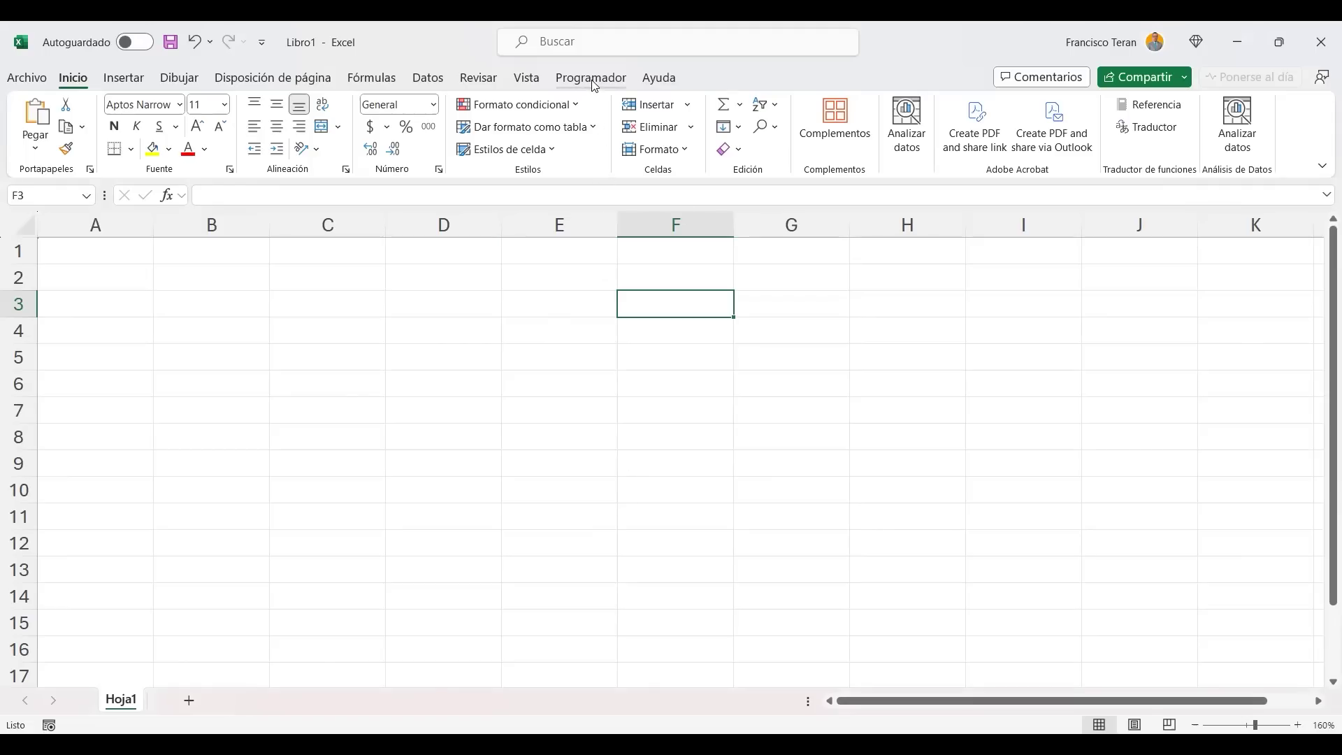
pyautogui.click(767, 245)
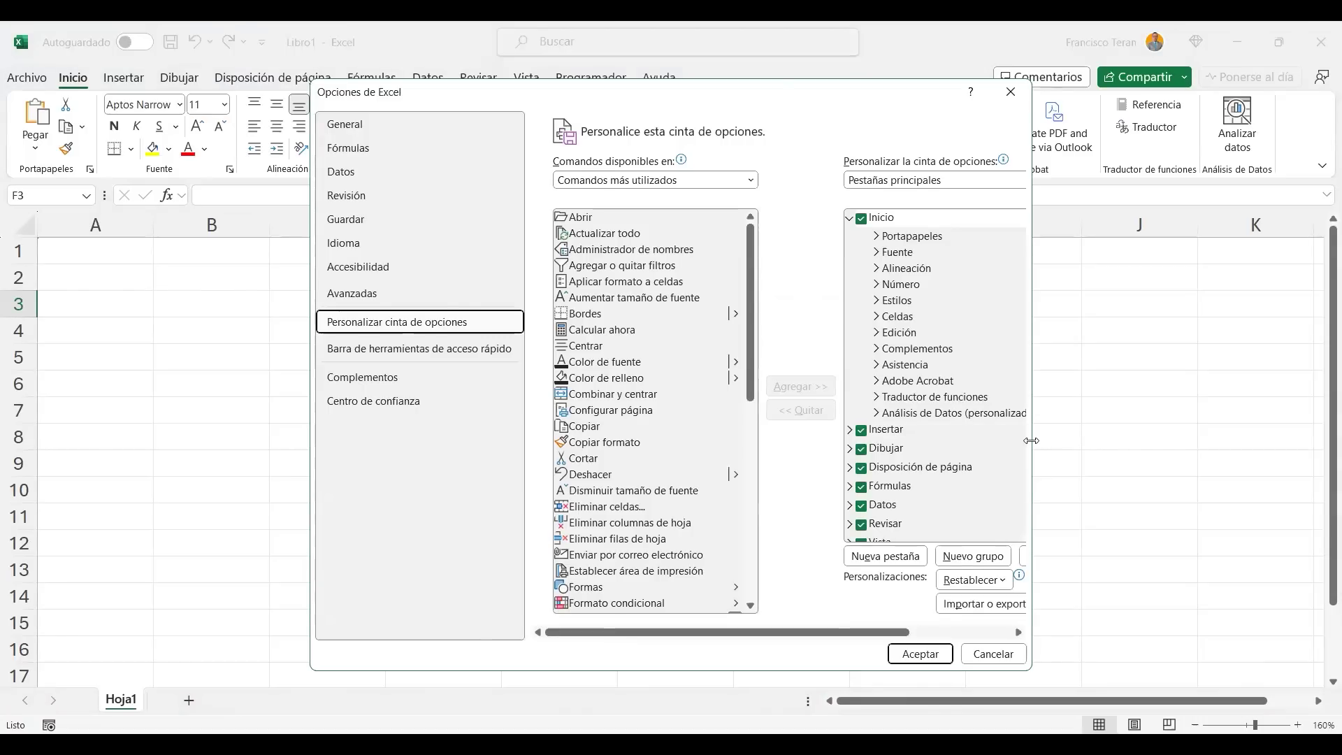
pyautogui.moveTo(1031, 442); pyautogui.dragTo(1151, 442)
pyautogui.click(849, 218)
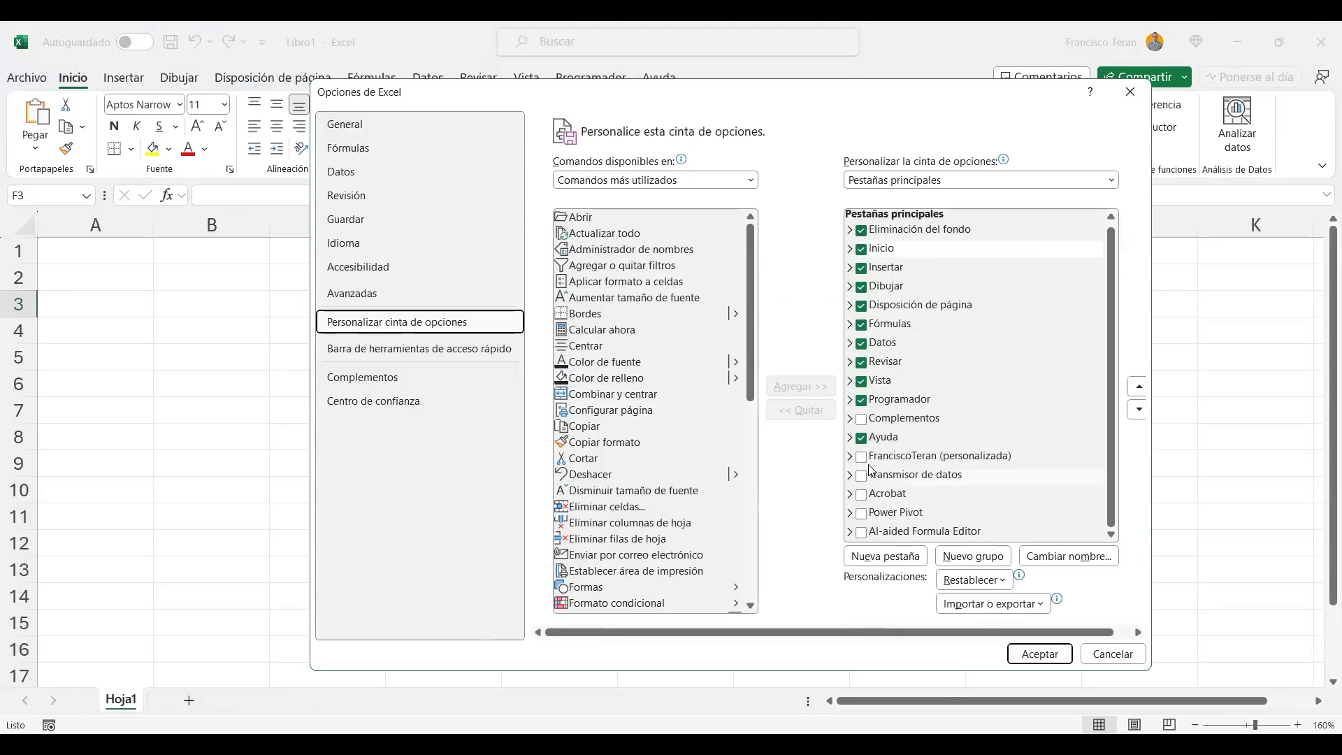
pyautogui.click(902, 460)
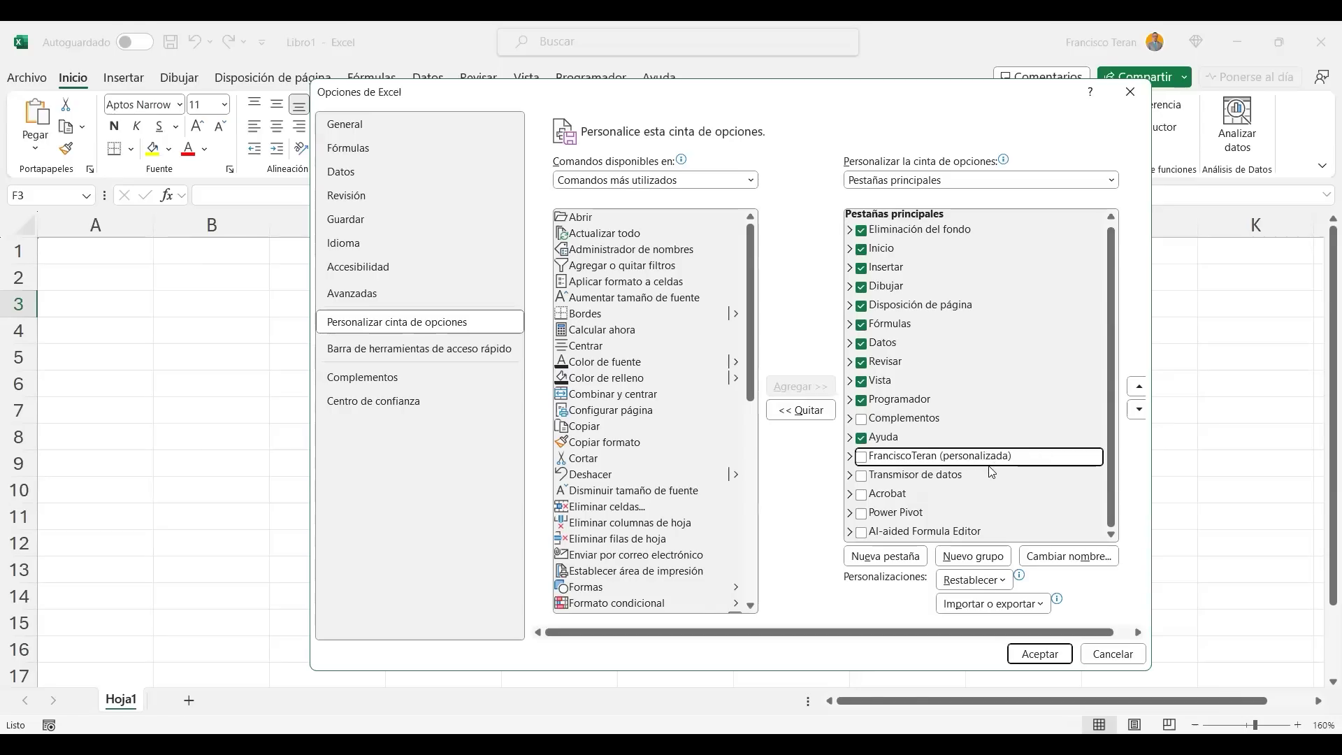
pyautogui.click(1131, 94)
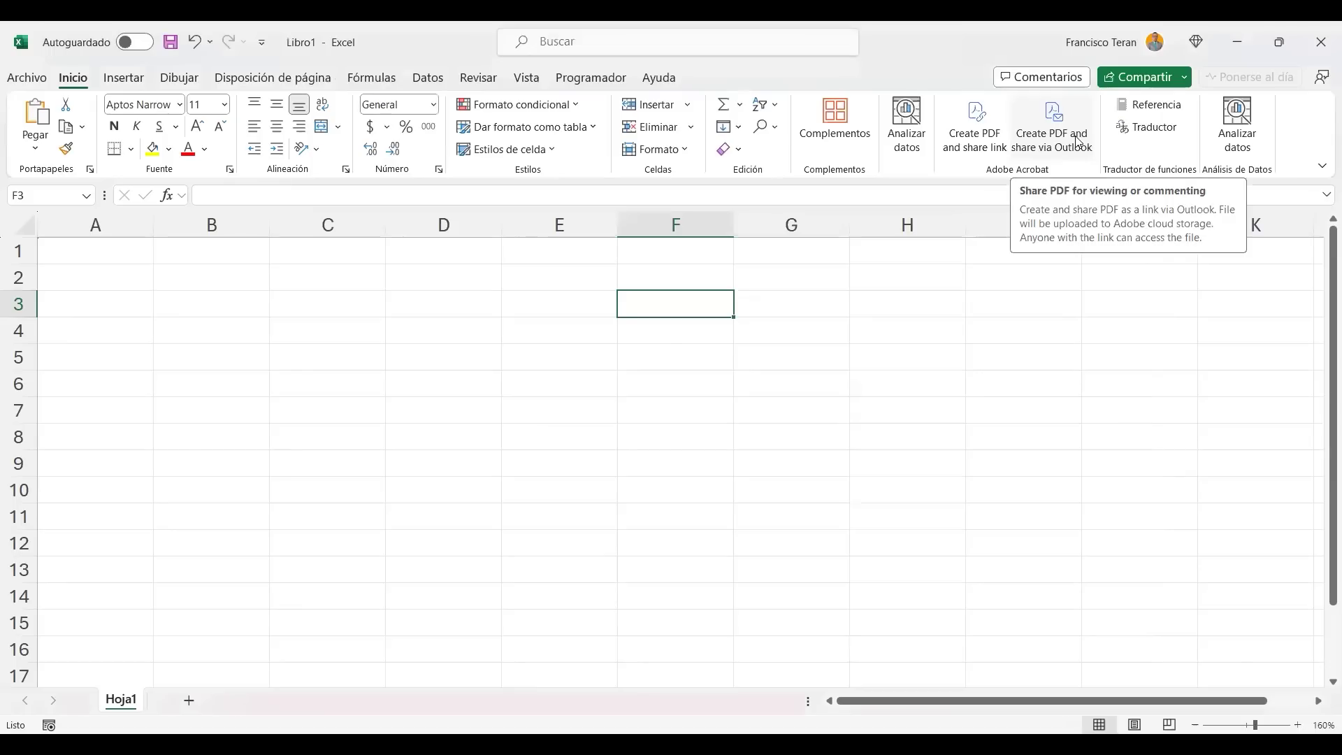
pyautogui.click(549, 279)
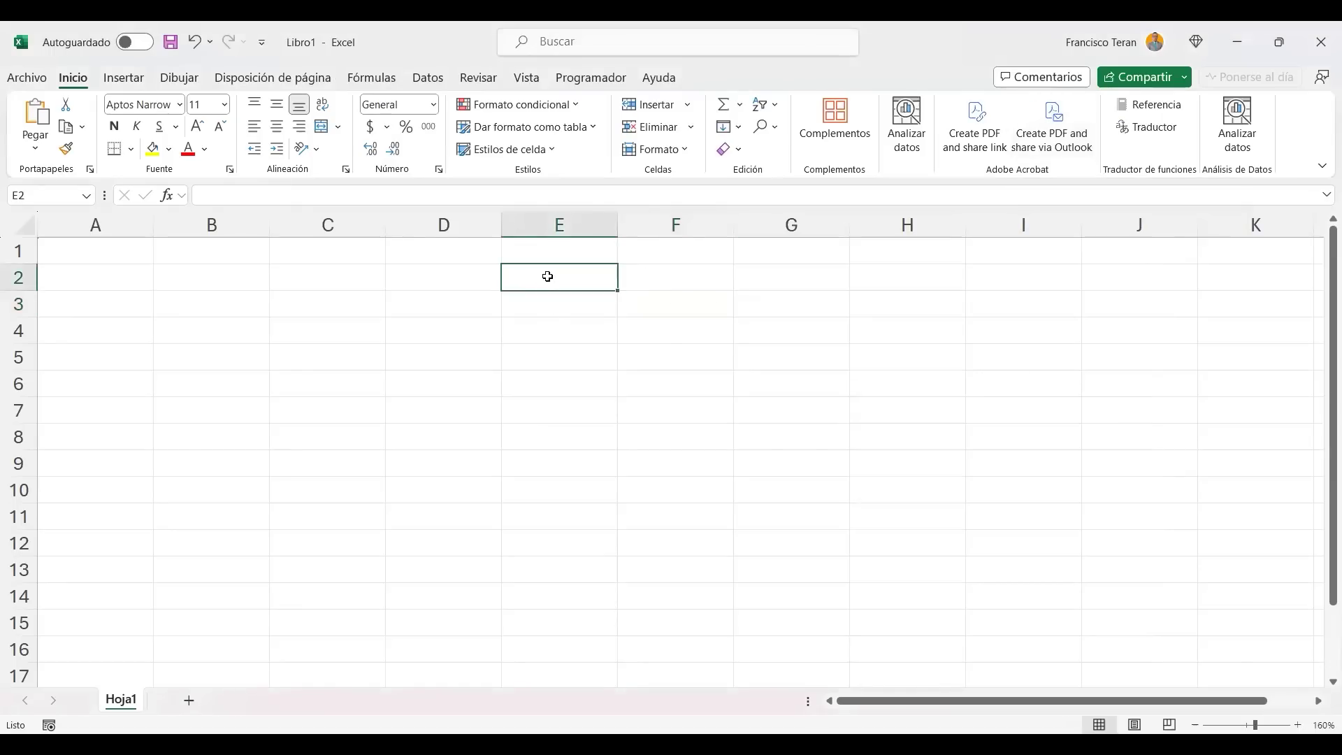
# Show the Programador tab, inspect Restablecer in ribbon customization, close without changes, and select F2.
pyautogui.click(593, 79)
pyautogui.rightClick(592, 84)
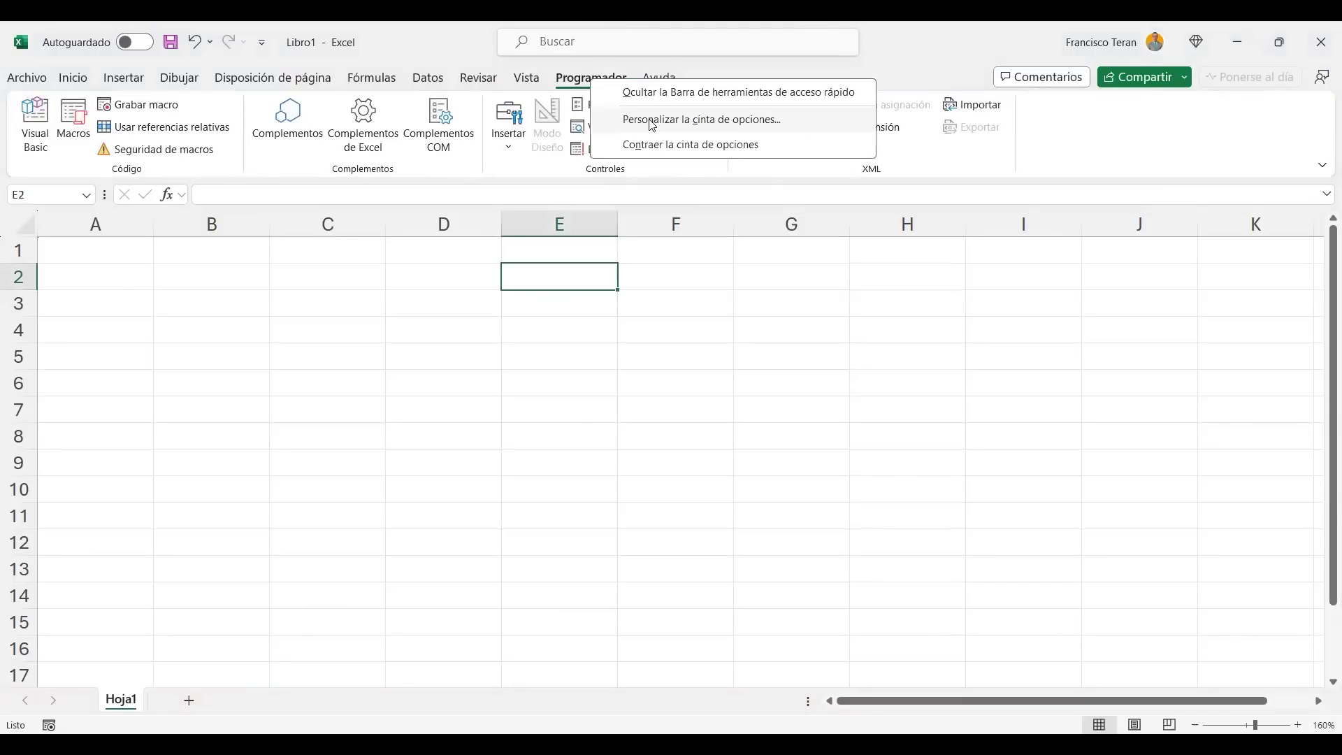
pyautogui.click(654, 123)
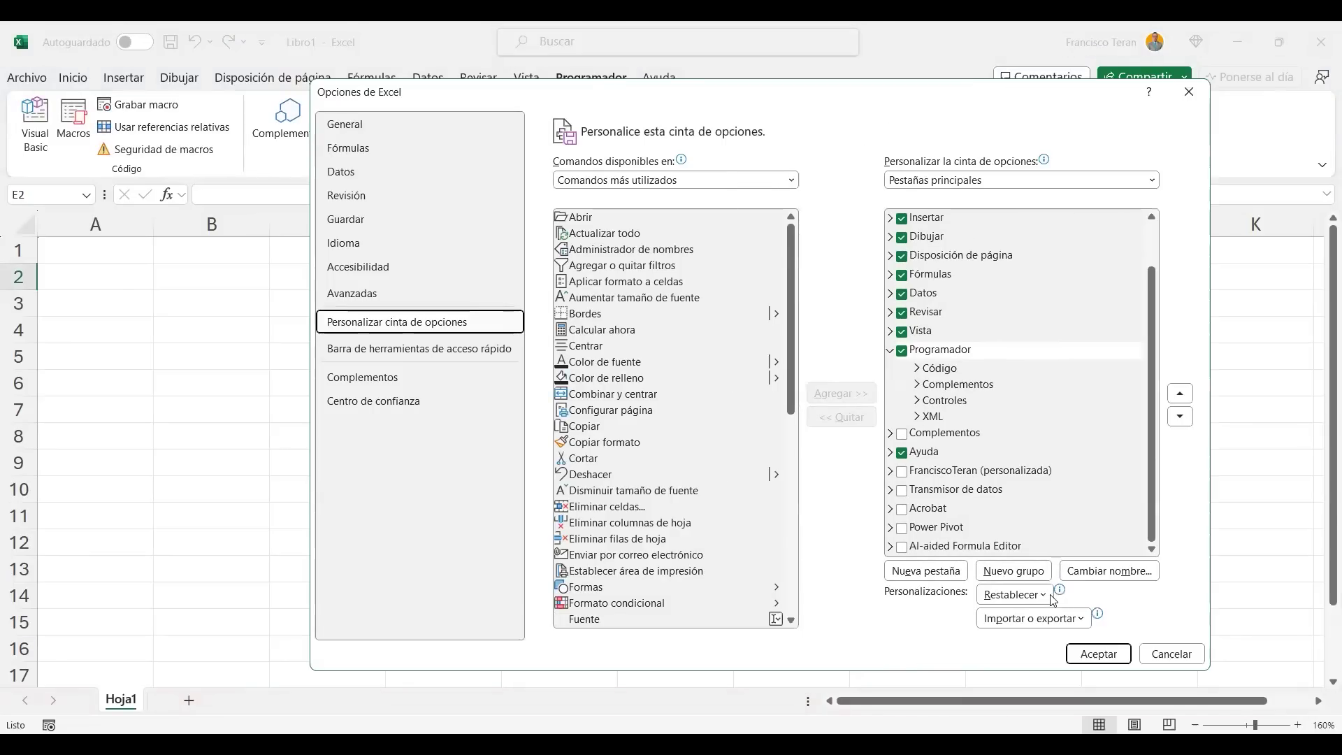
pyautogui.click(1023, 595)
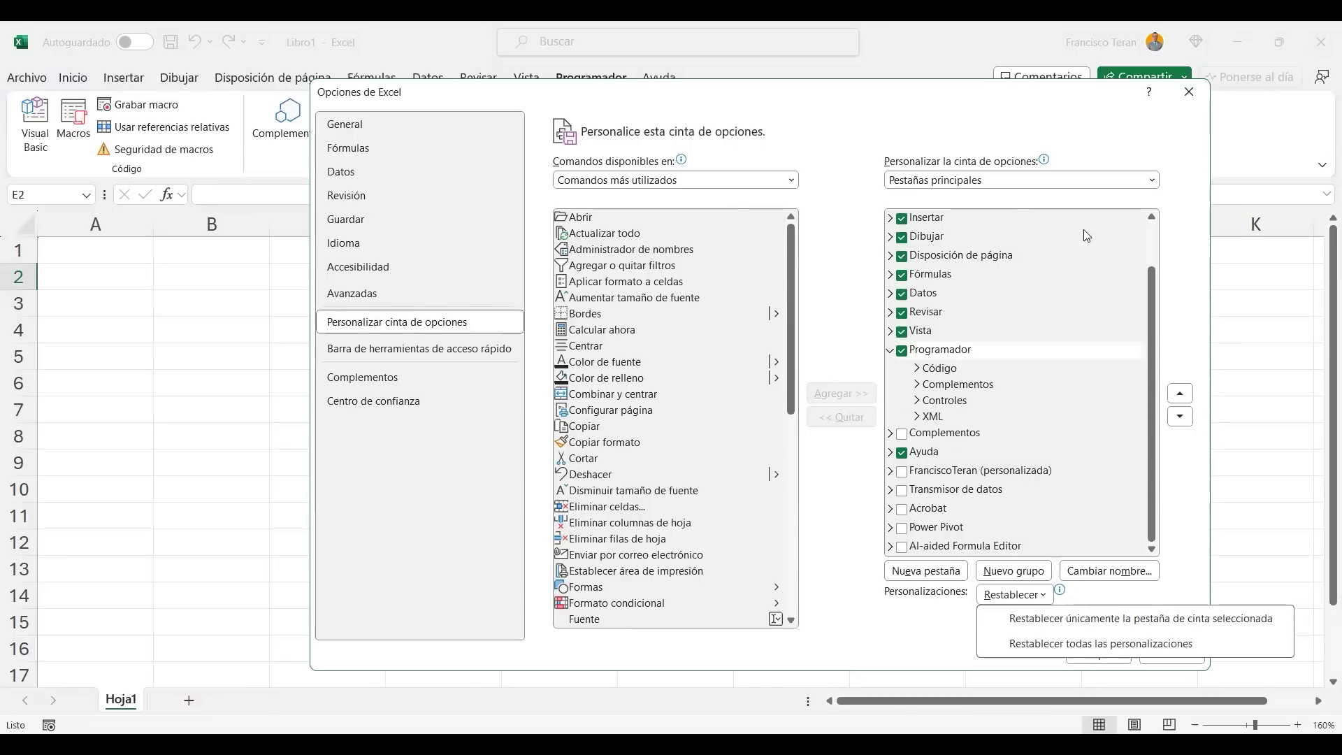
pyautogui.click(1194, 92)
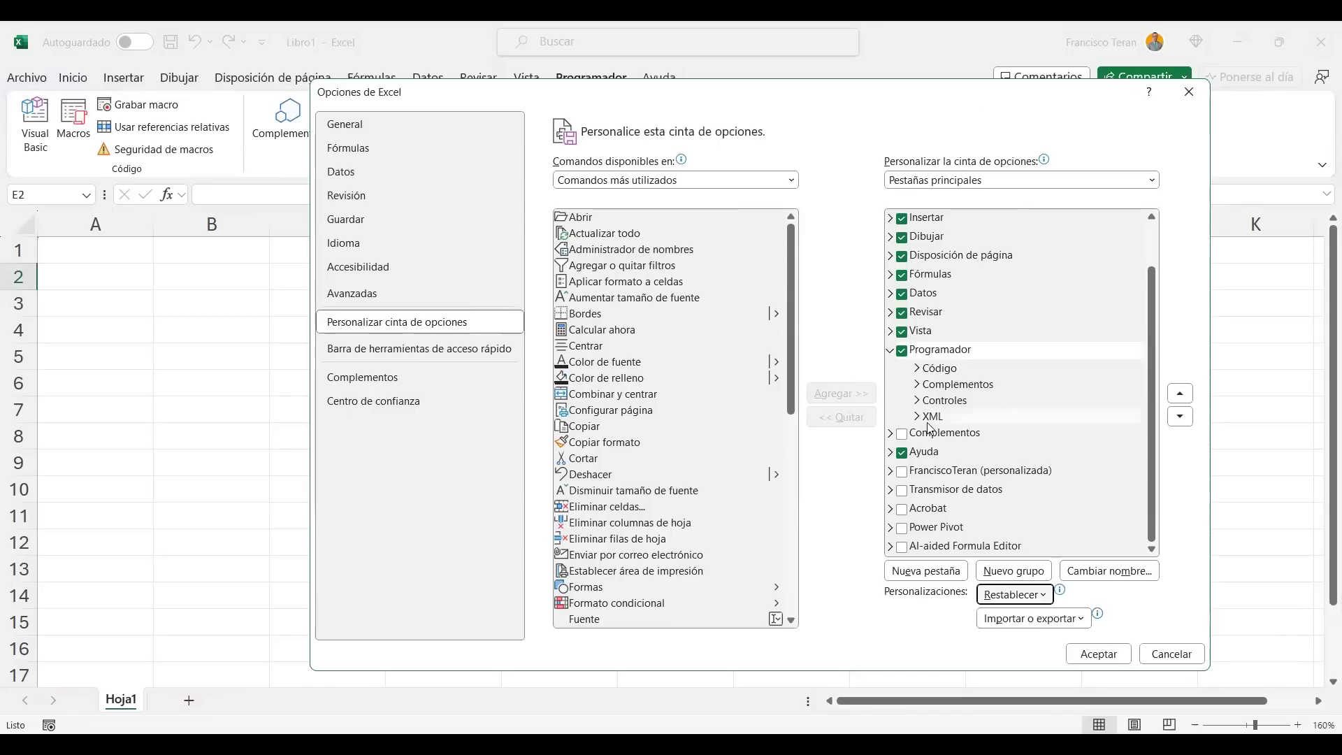
pyautogui.click(1190, 91)
pyautogui.click(644, 272)
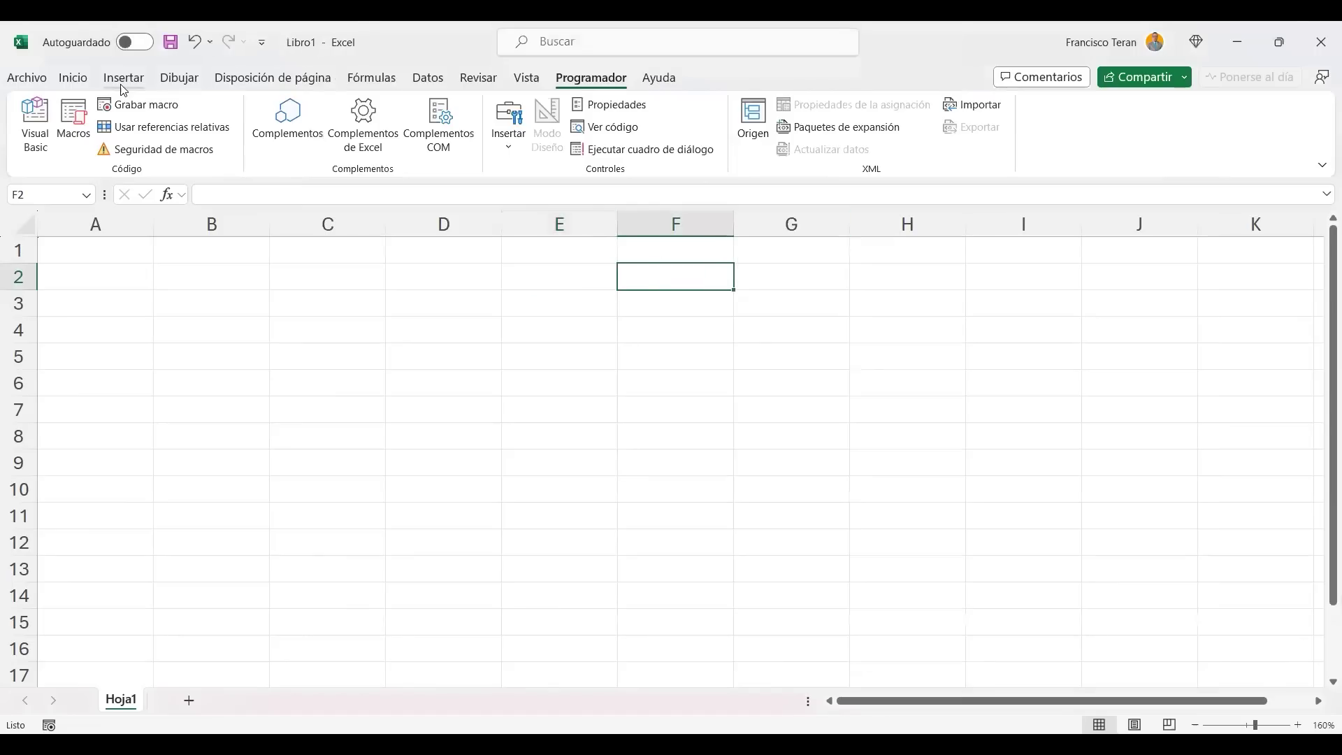
# Visit and leave the File view, then select cells F1 and A1.
pyautogui.click(28, 79)
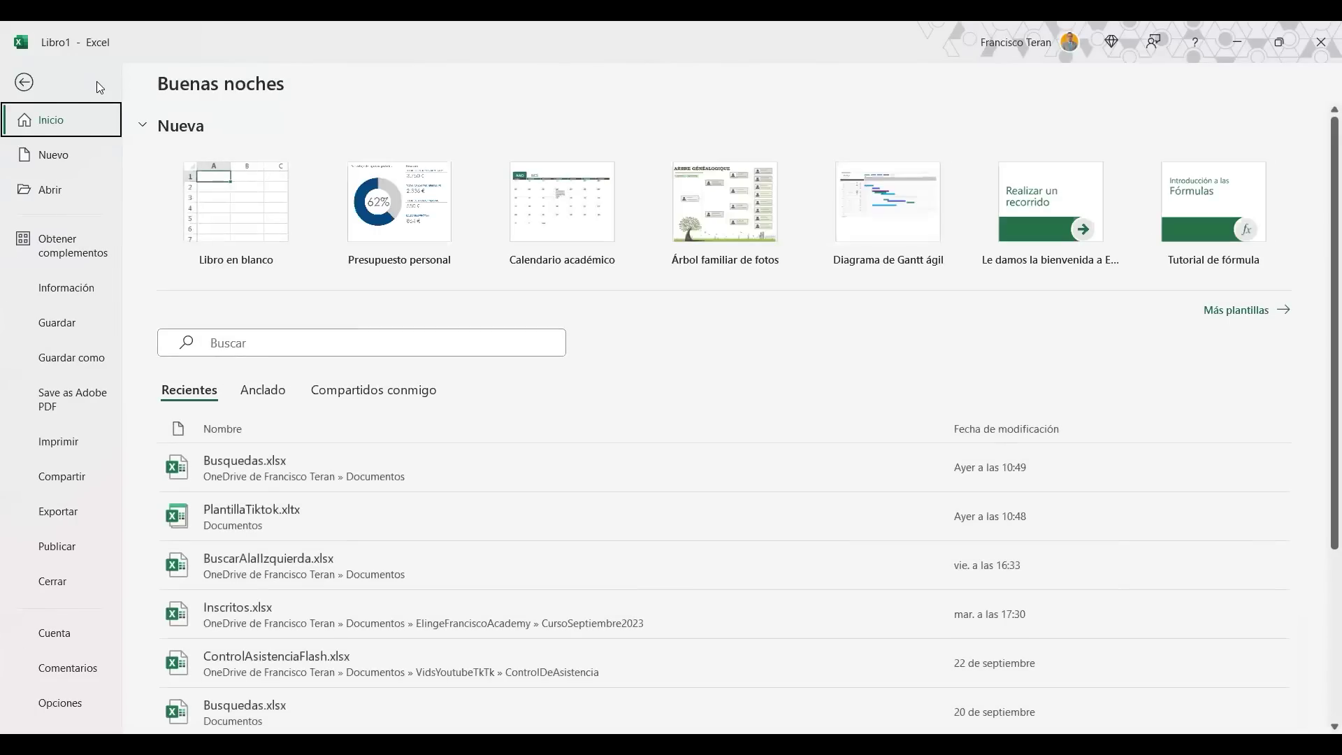
pyautogui.click(26, 83)
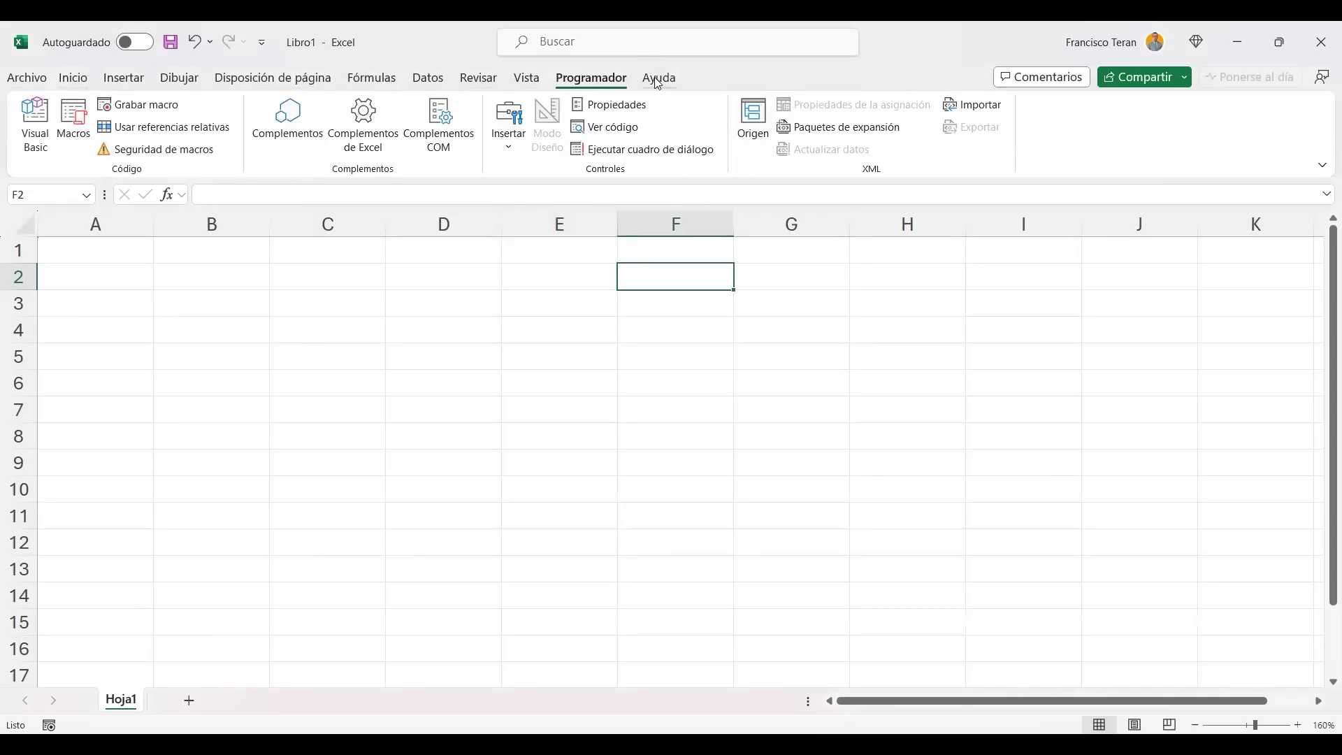
pyautogui.click(650, 244)
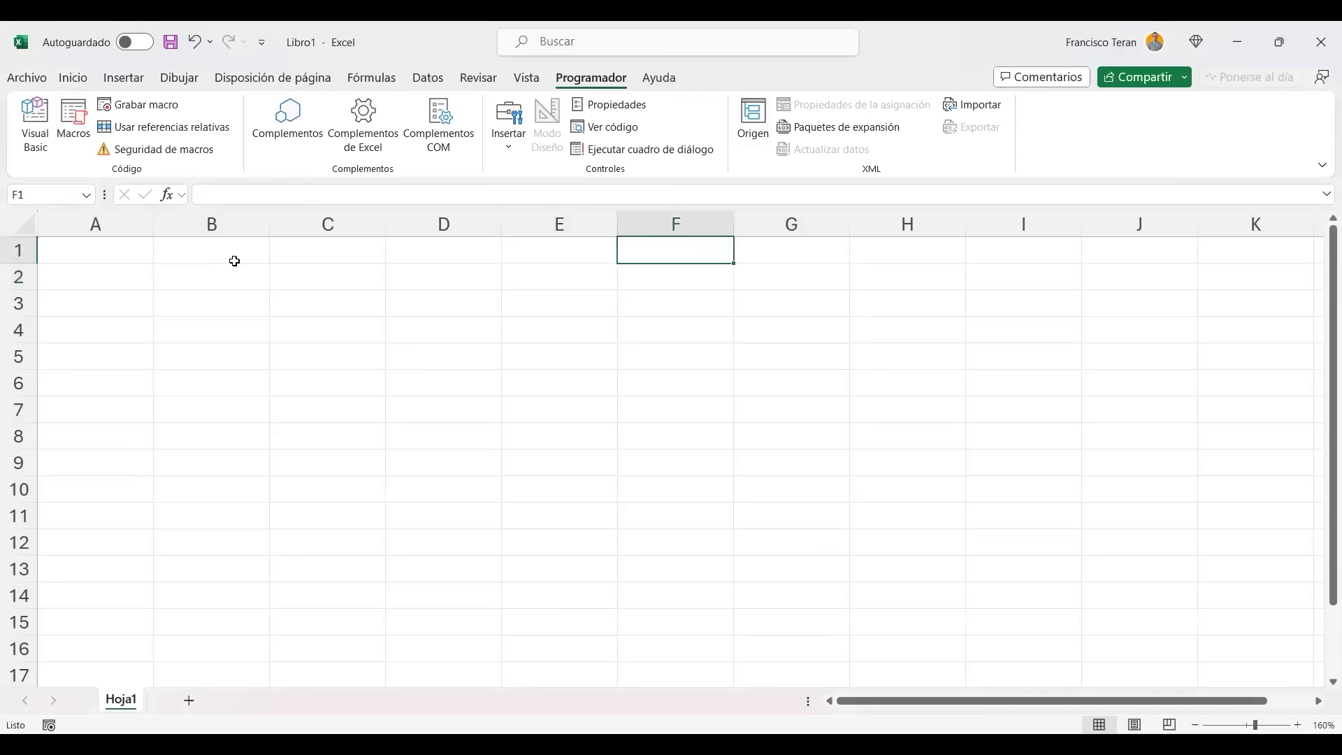
pyautogui.click(97, 250)
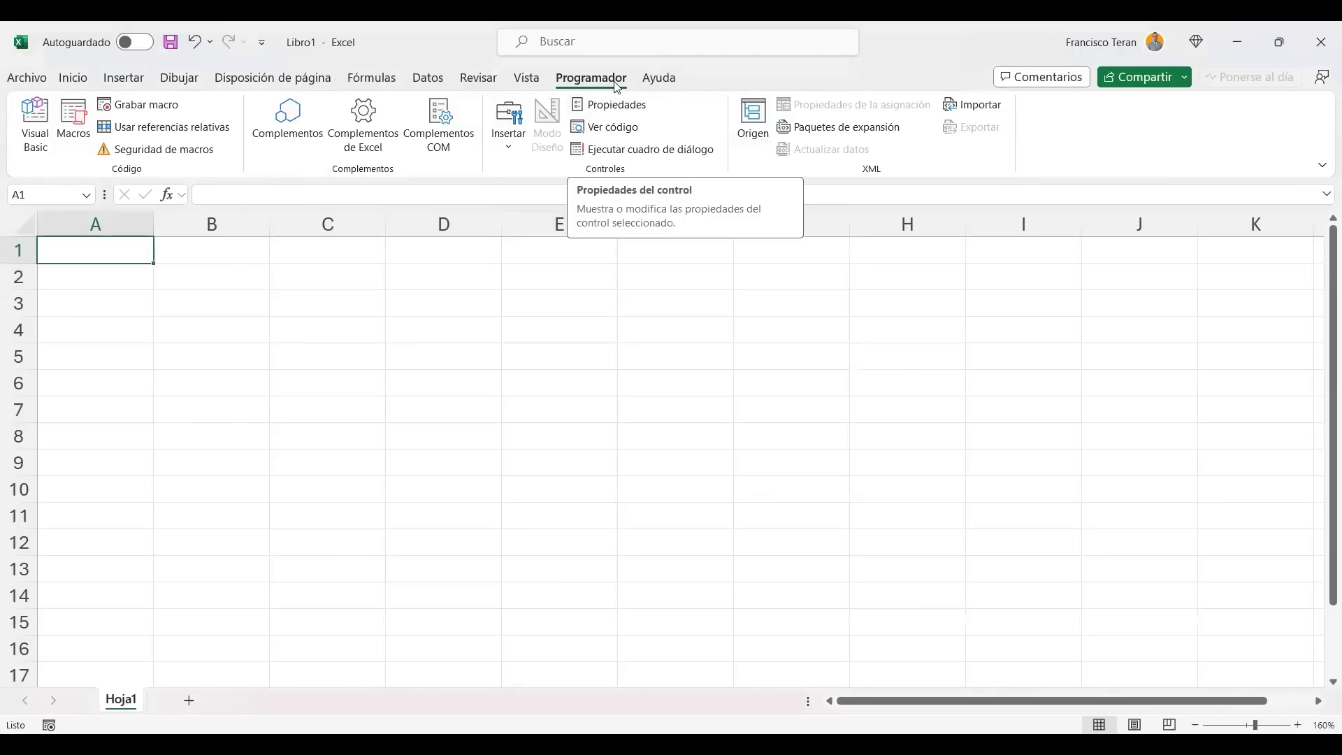
# Cycle through the Vista, Revisar, Datos, Fórmulas, Disposición de página, Dibujar, Insertar and Inicio tabs.
pyautogui.click(523, 81)
pyautogui.click(490, 85)
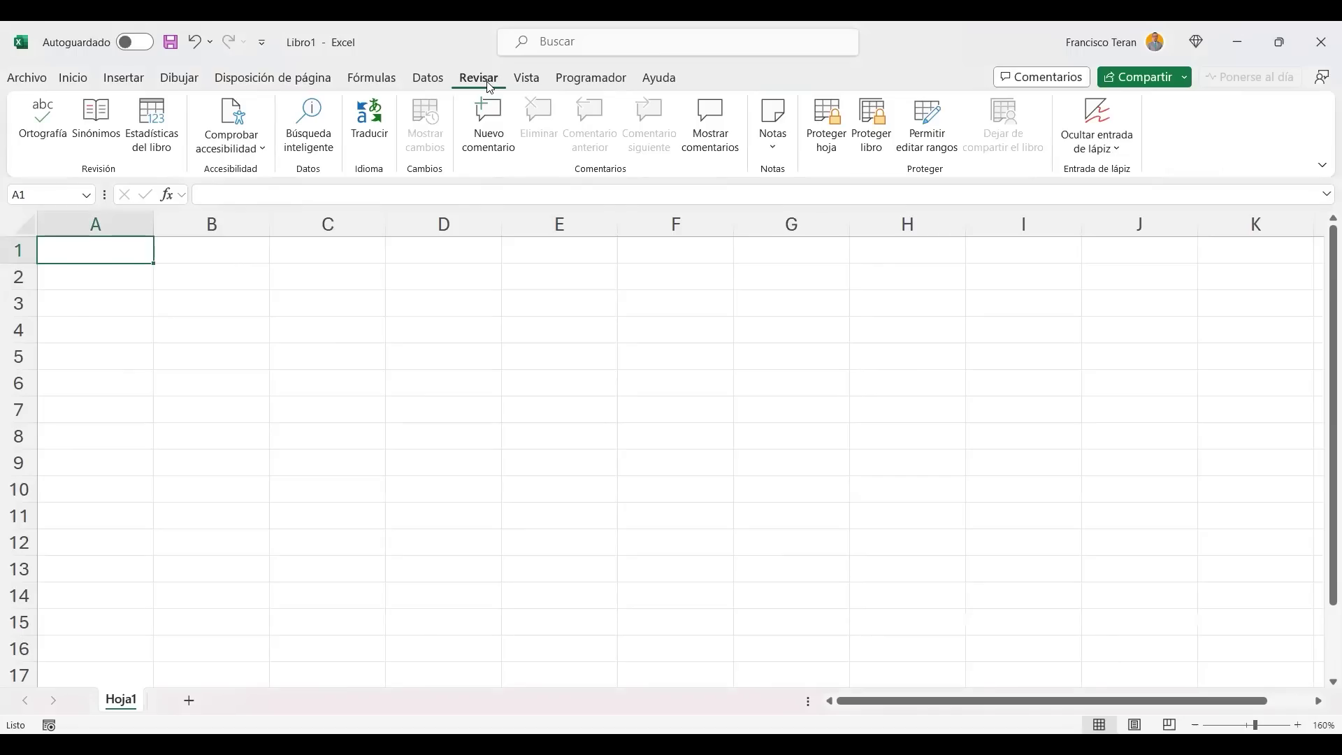
pyautogui.click(525, 89)
pyautogui.click(429, 82)
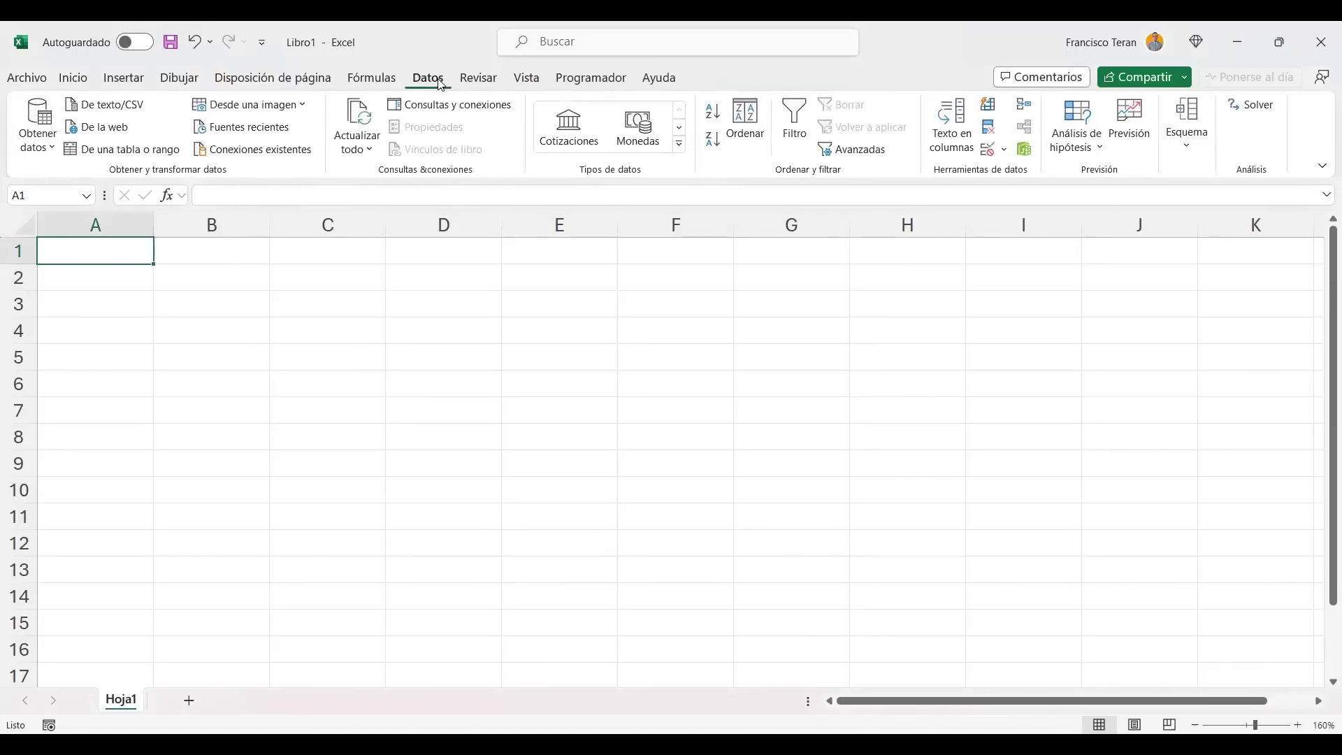
pyautogui.click(389, 81)
pyautogui.click(279, 78)
pyautogui.click(180, 79)
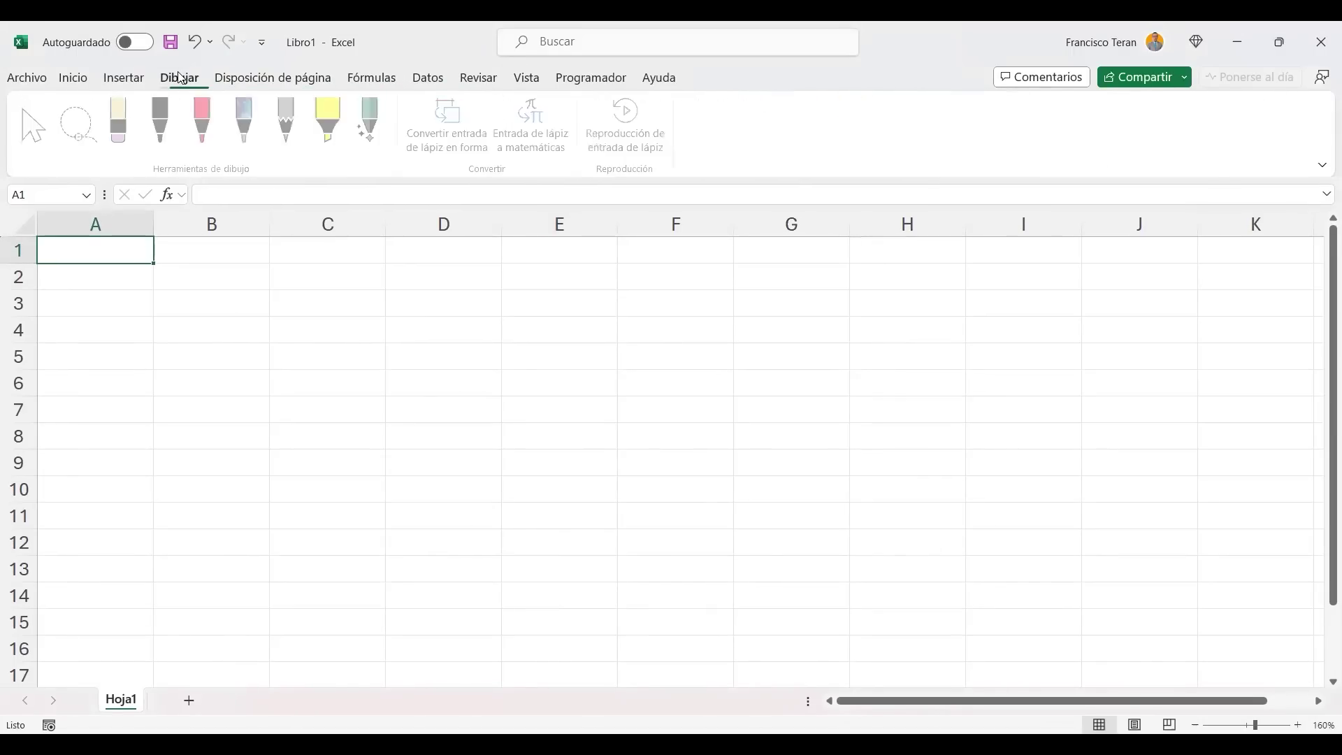
pyautogui.click(580, 81)
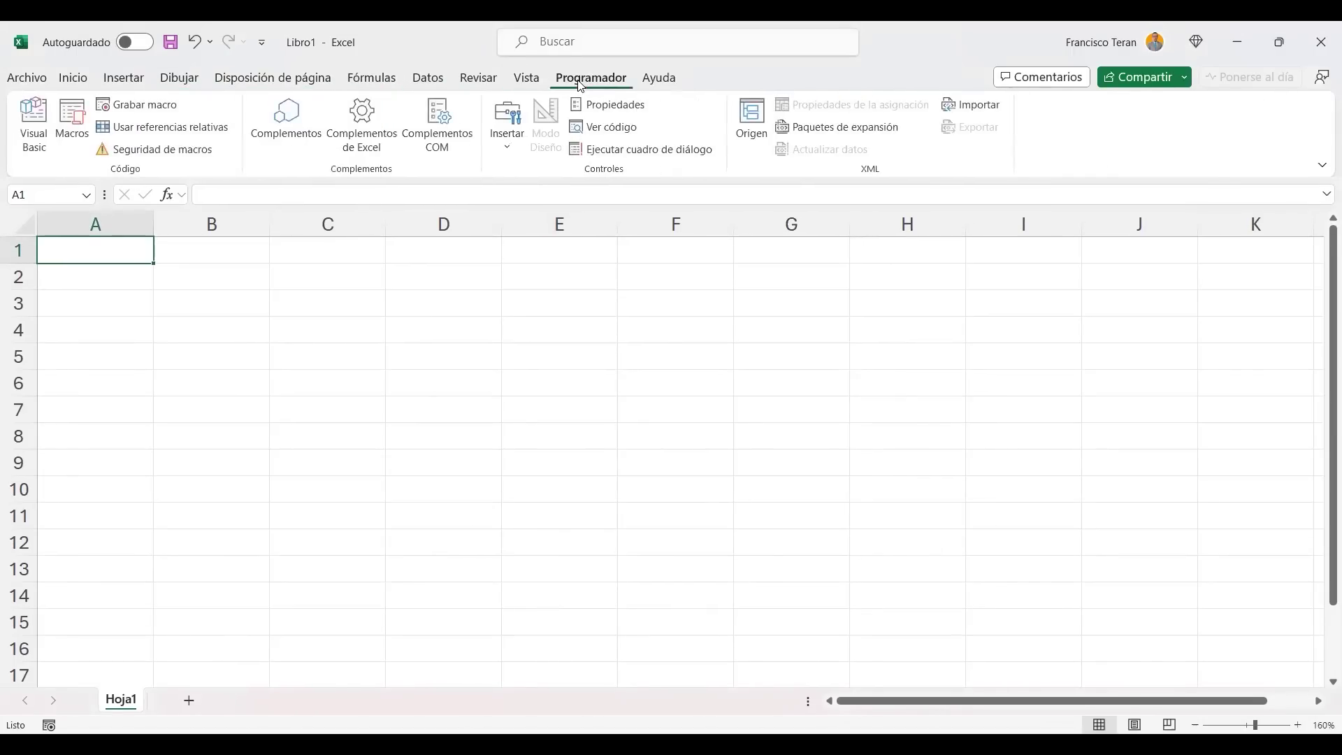
pyautogui.click(526, 80)
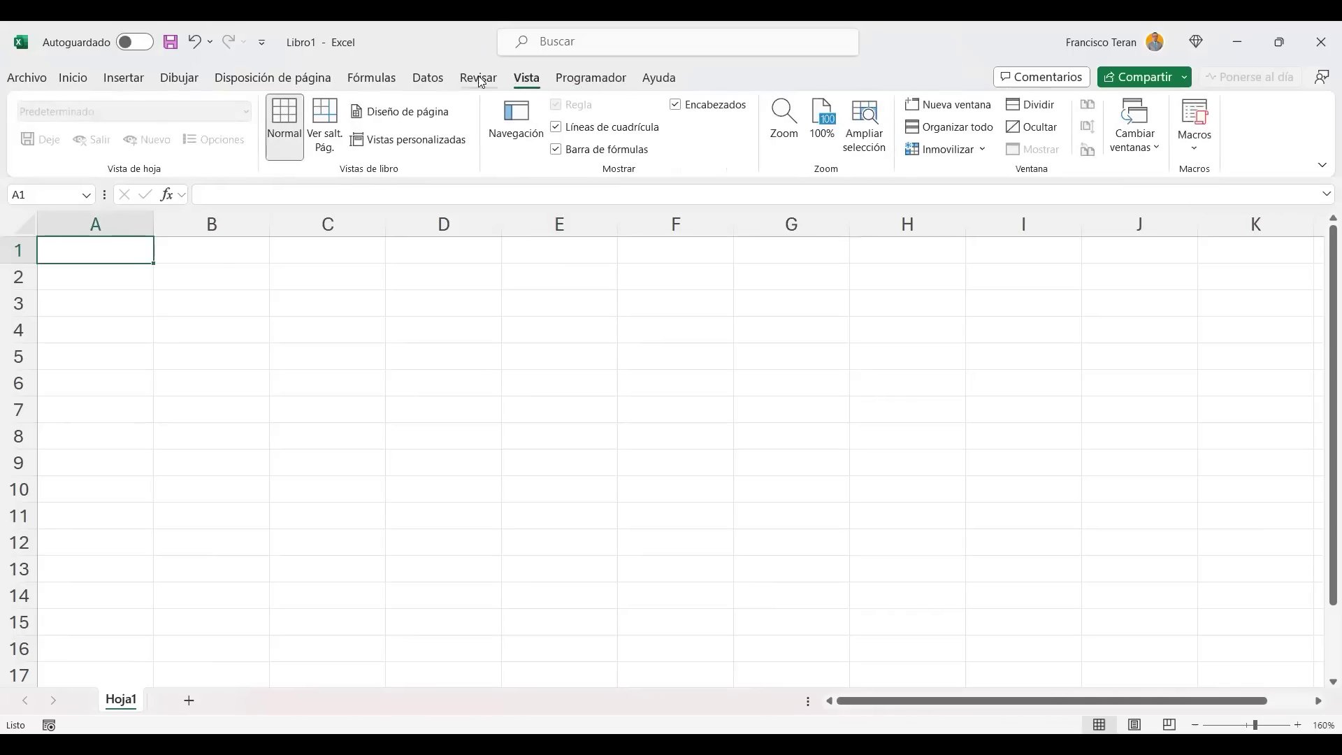
pyautogui.click(481, 82)
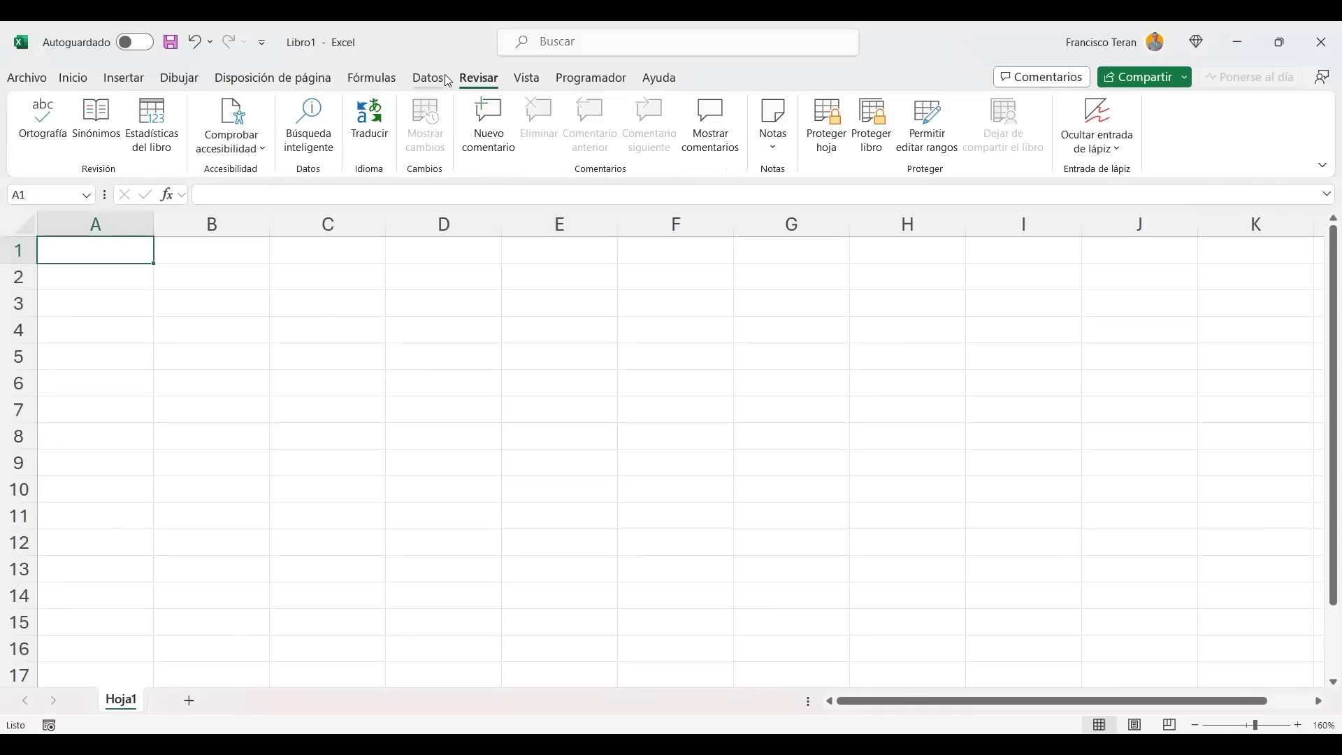
pyautogui.click(616, 83)
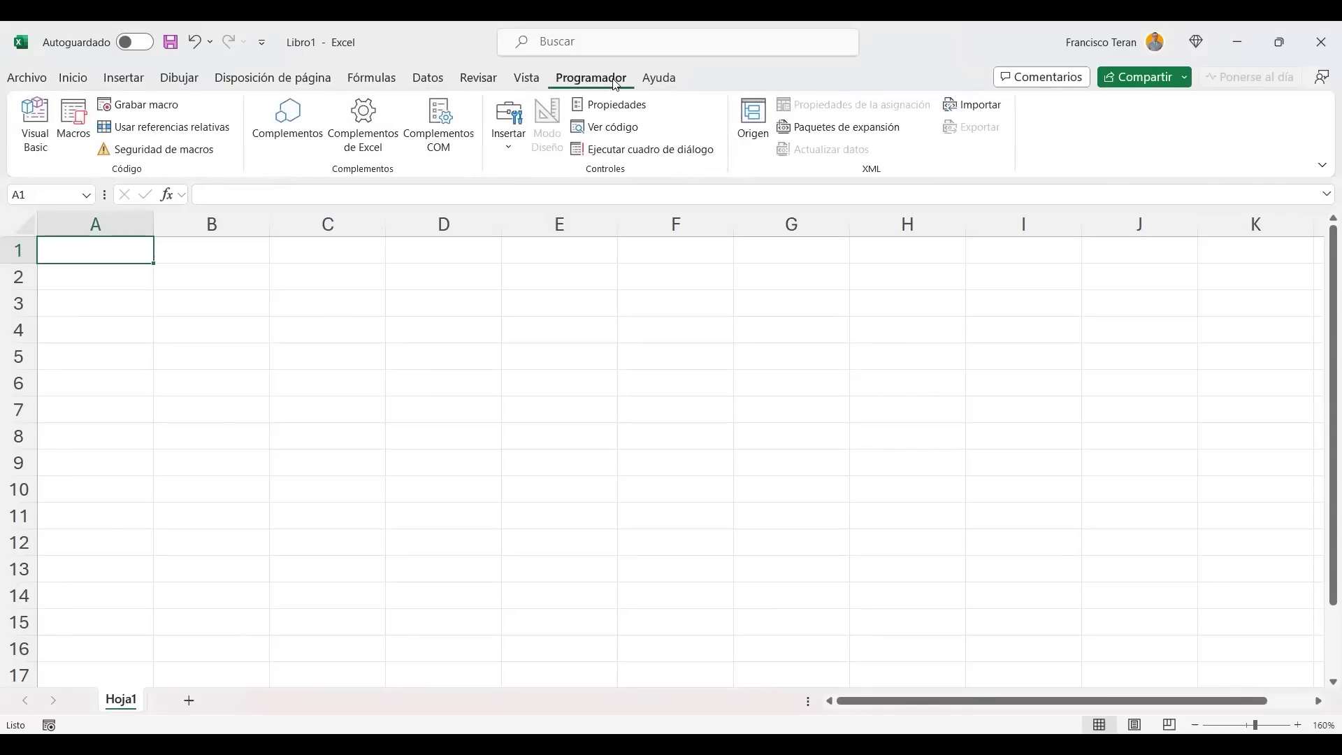
pyautogui.click(527, 77)
pyautogui.click(479, 77)
pyautogui.click(428, 78)
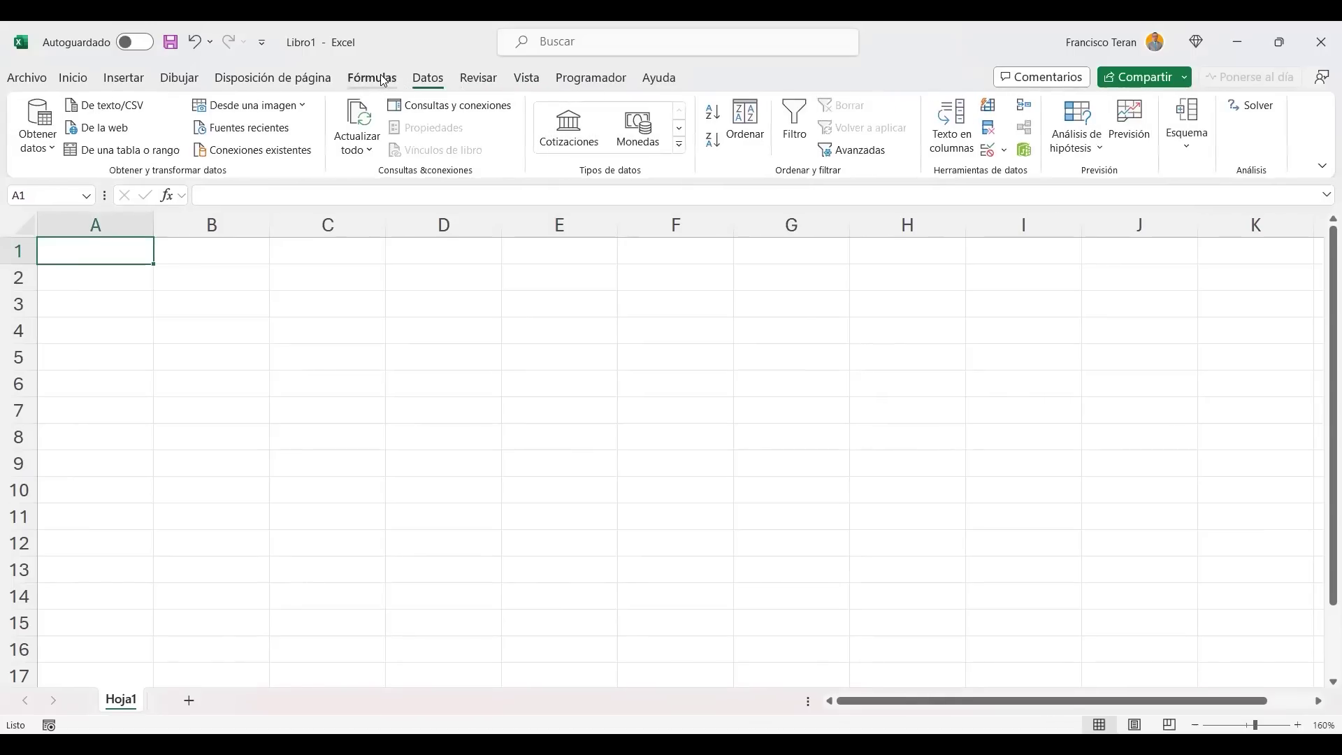
pyautogui.click(376, 78)
pyautogui.click(283, 82)
pyautogui.click(179, 79)
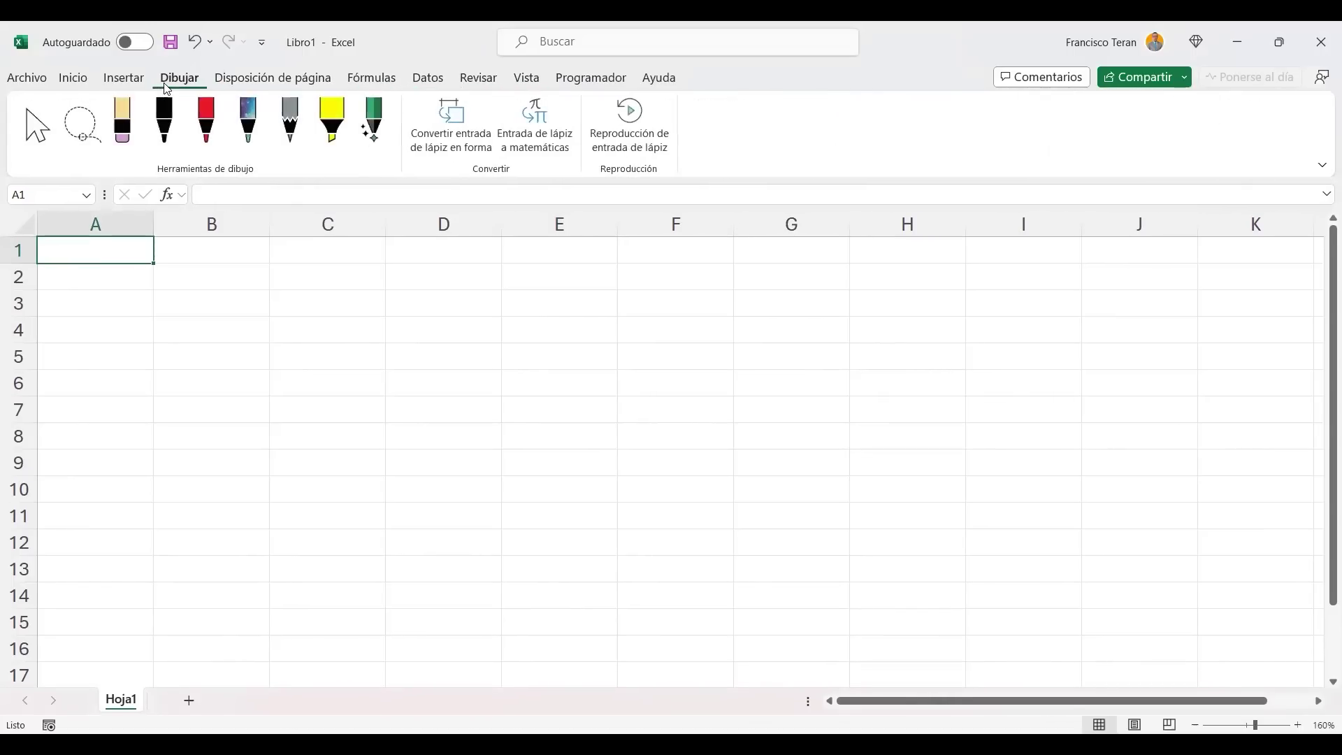
pyautogui.click(123, 81)
pyautogui.click(90, 83)
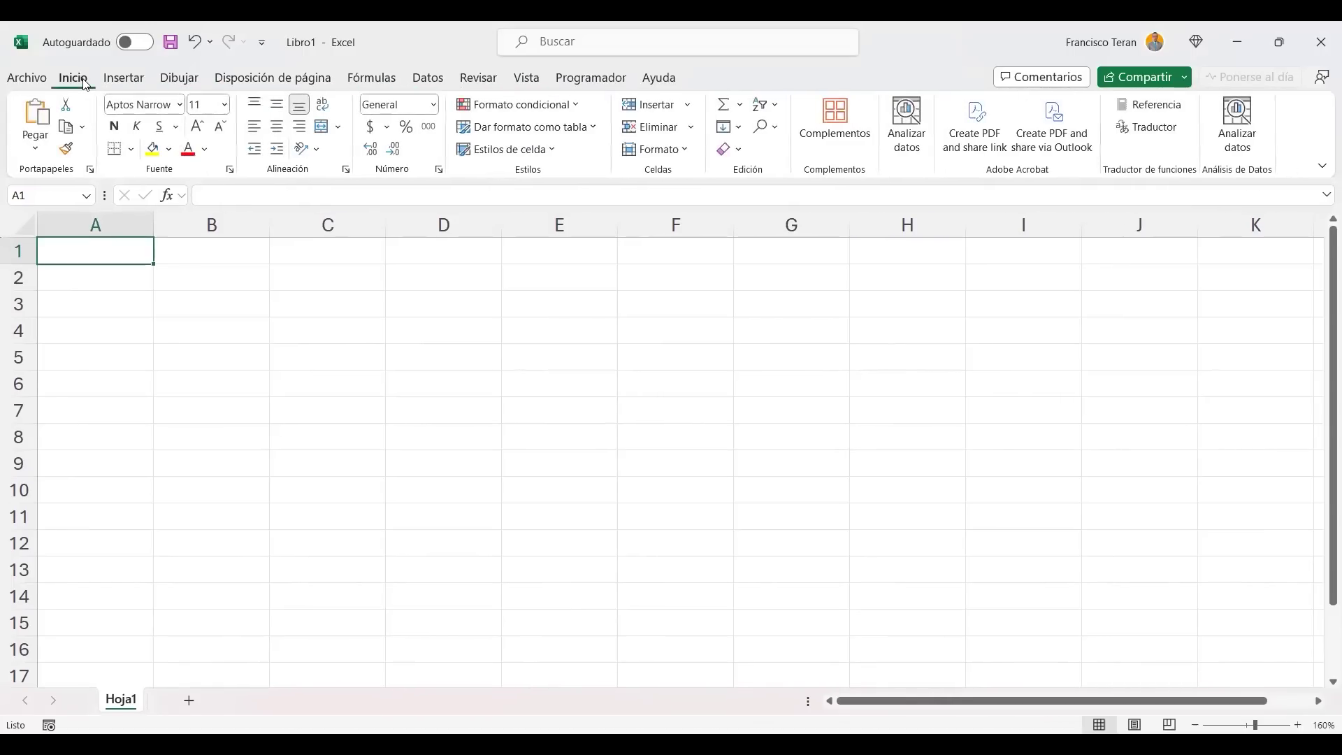
# Browse the ribbon tabs again, finishing on the Programador developer tools.
pyautogui.click(591, 78)
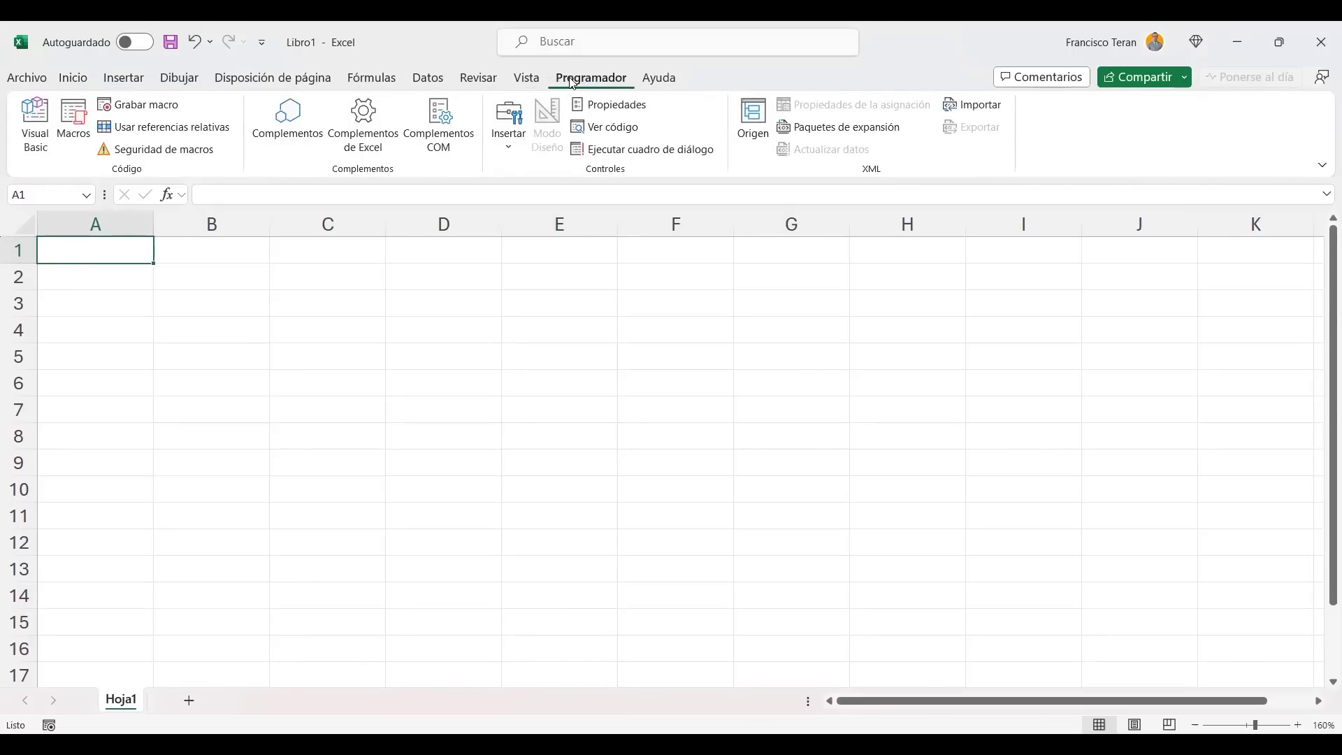
pyautogui.click(519, 79)
pyautogui.click(607, 79)
pyautogui.click(527, 81)
pyautogui.click(483, 82)
pyautogui.click(428, 79)
pyautogui.click(372, 78)
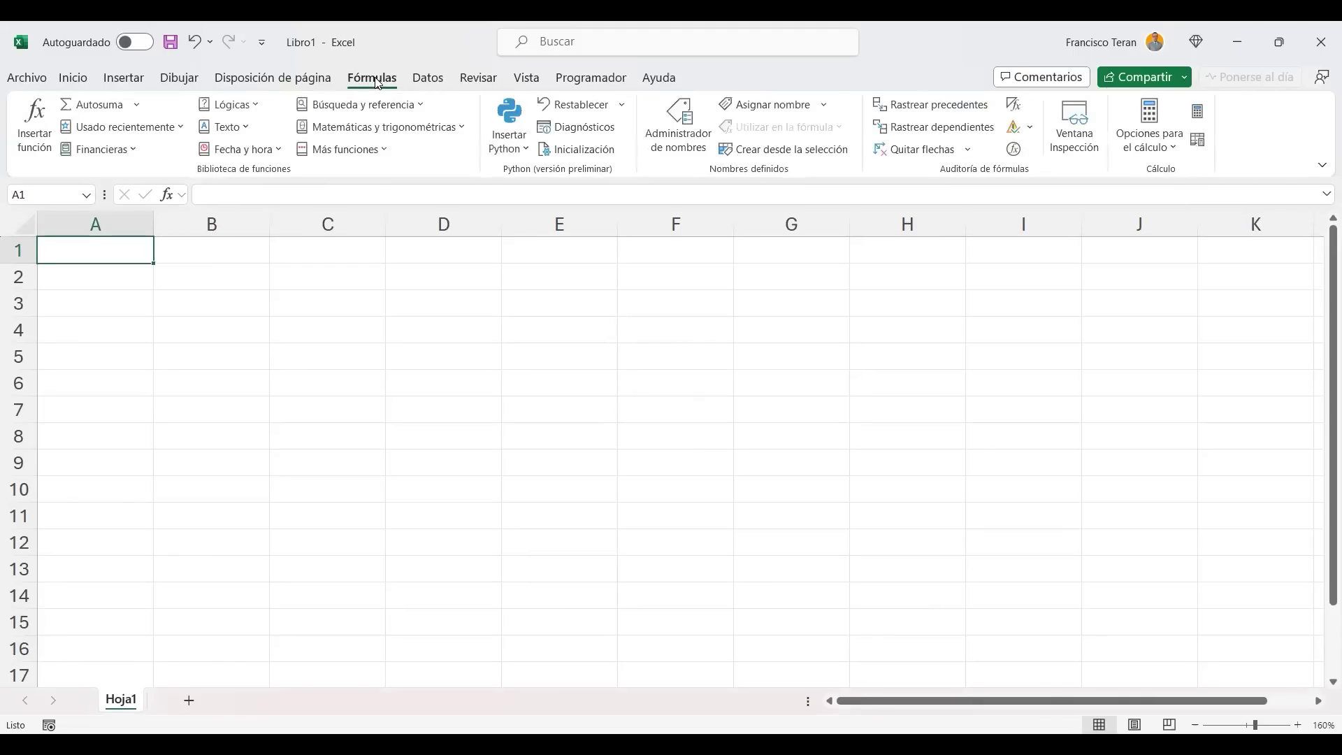
pyautogui.click(286, 80)
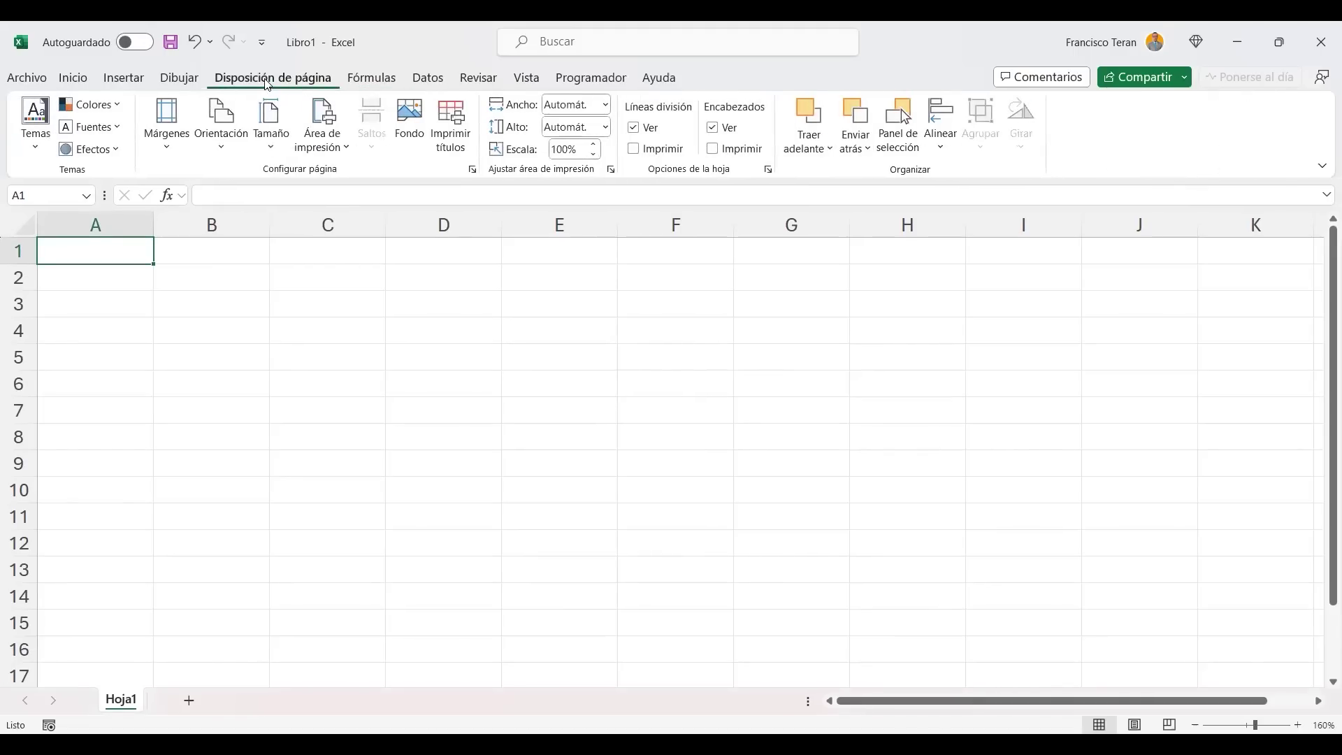
pyautogui.click(179, 79)
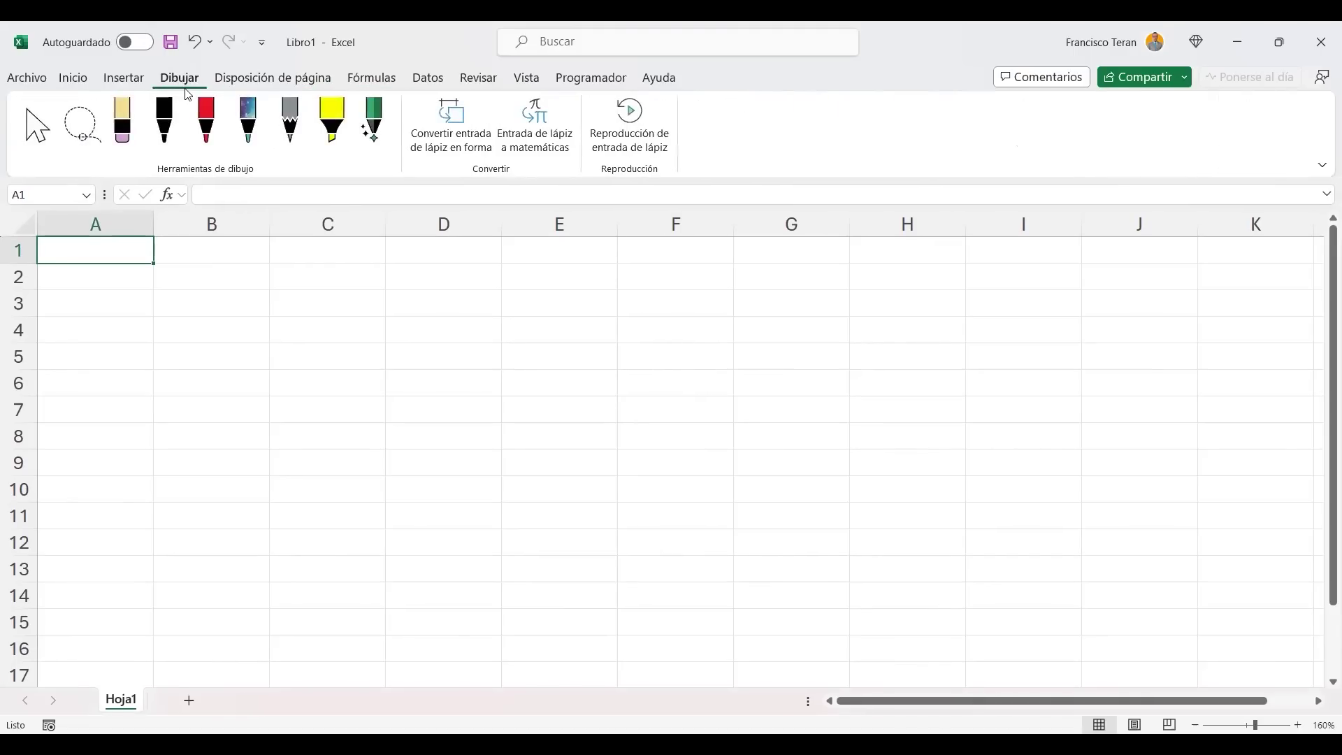
pyautogui.click(124, 79)
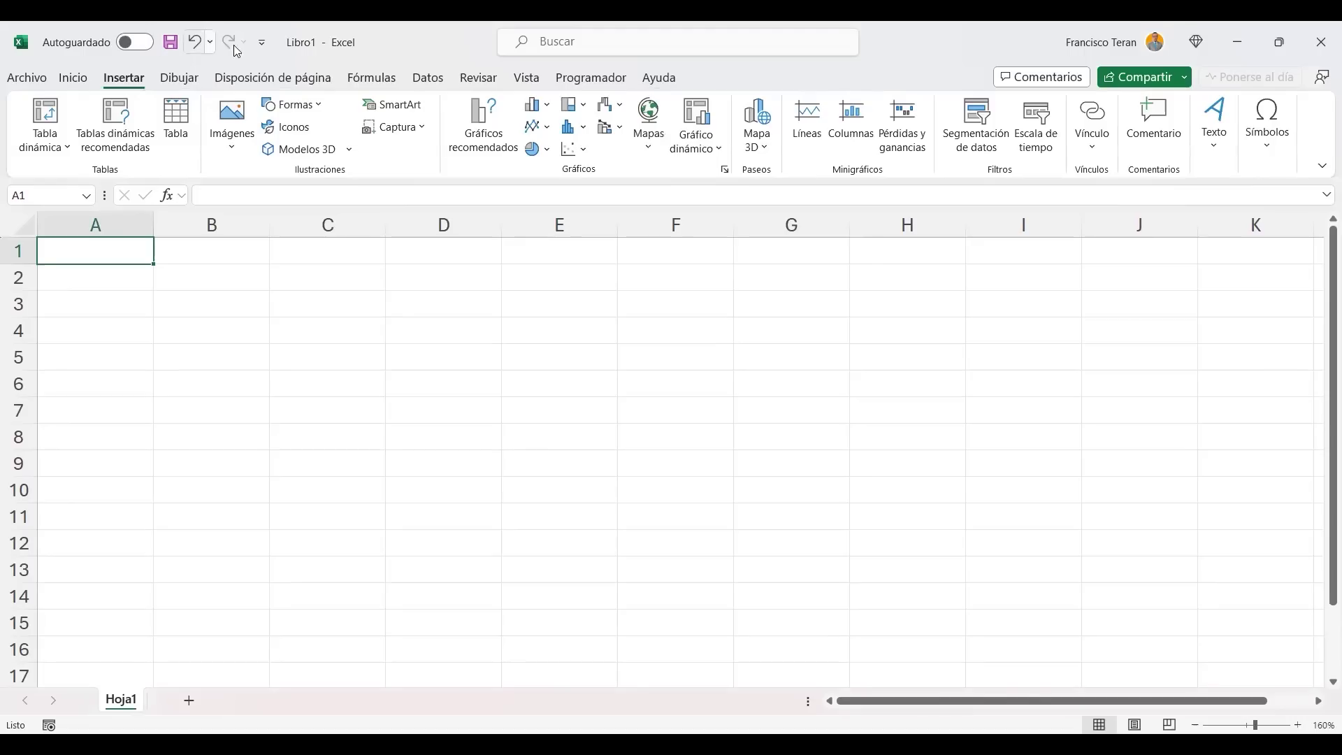
pyautogui.click(269, 77)
pyautogui.click(190, 79)
pyautogui.click(124, 78)
pyautogui.click(273, 78)
pyautogui.click(372, 77)
pyautogui.click(428, 78)
pyautogui.click(478, 78)
pyautogui.click(527, 77)
pyautogui.click(591, 78)
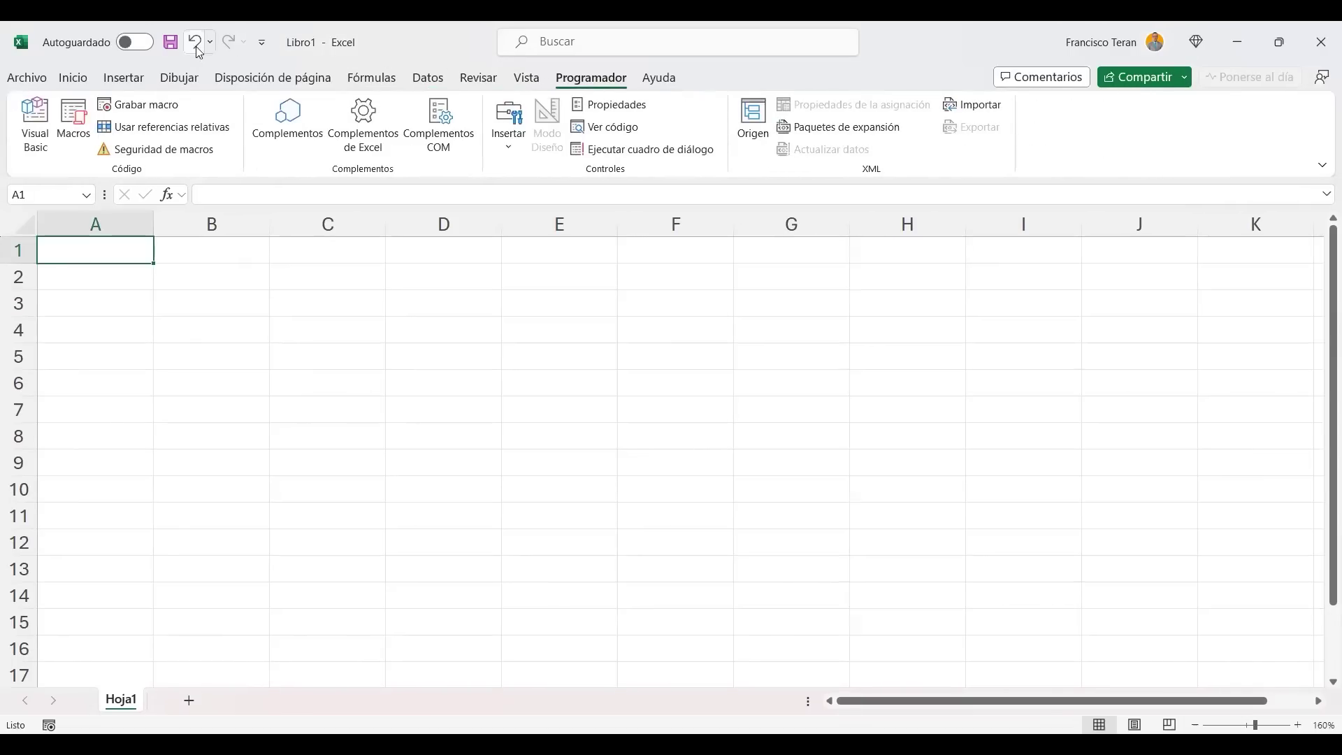
pyautogui.rightClick(172, 43)
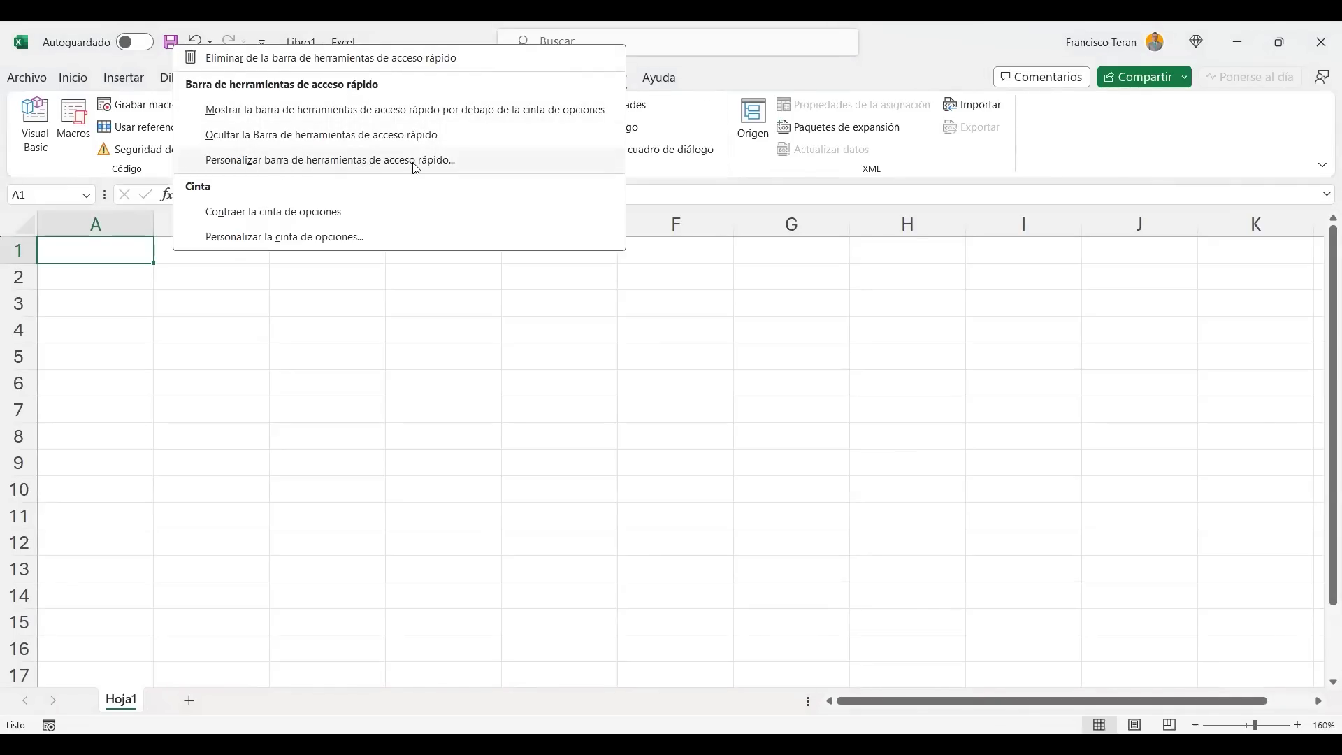
# Bring up the Quick Access Toolbar customization settings and widen and reposition the Options window.
pyautogui.click(584, 155)
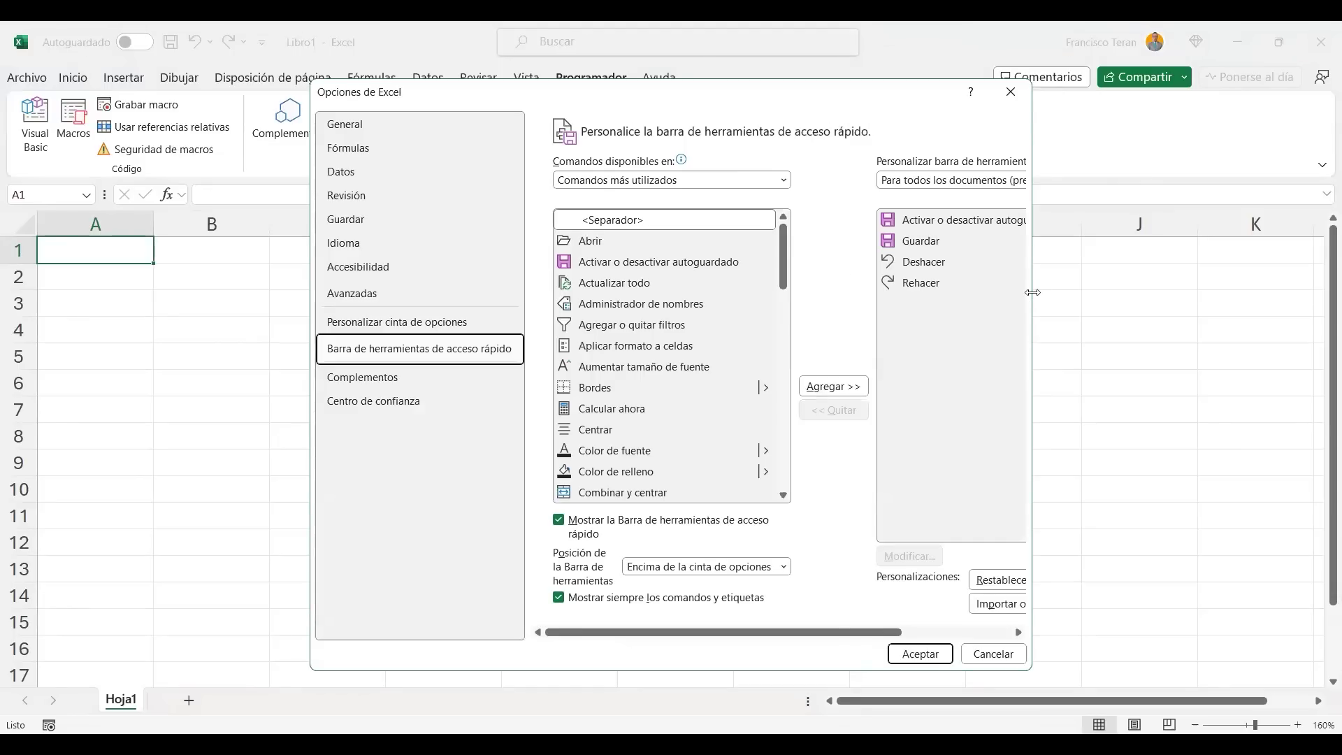
pyautogui.moveTo(1033, 292); pyautogui.dragTo(1230, 293)
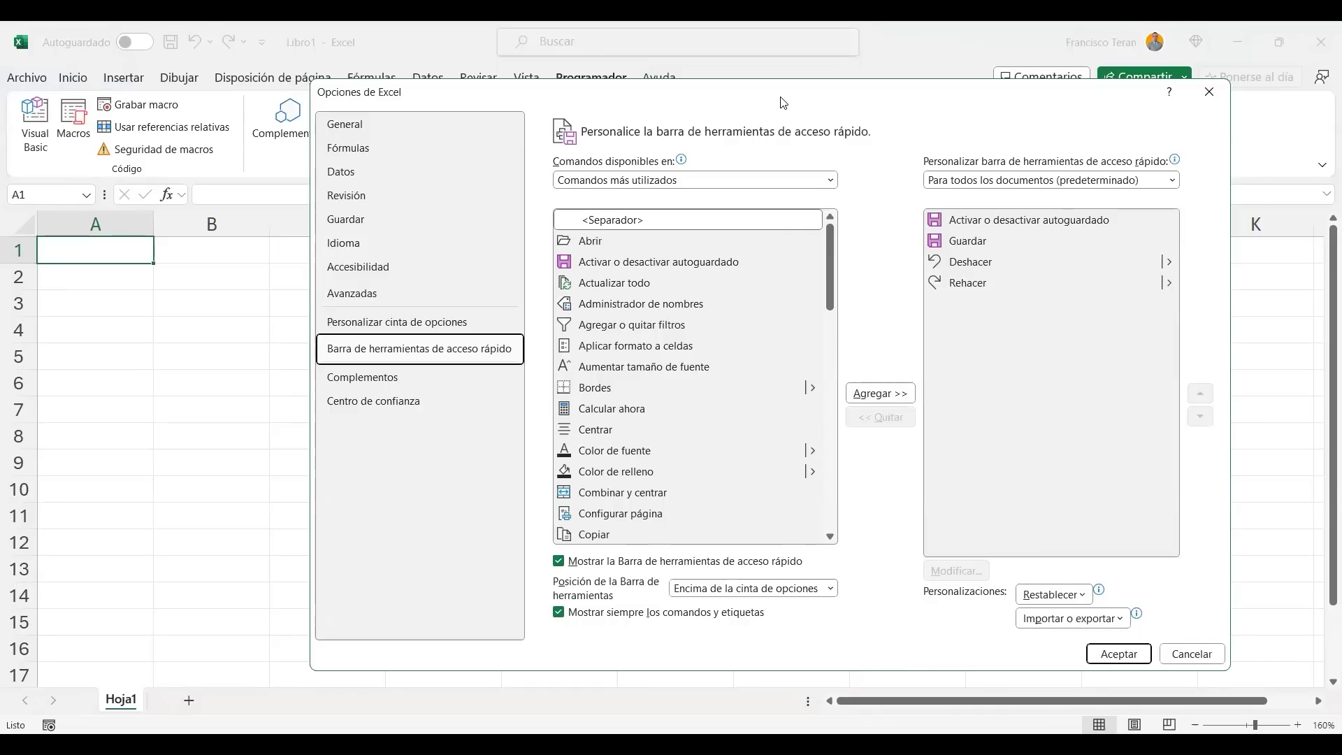
pyautogui.moveTo(782, 103); pyautogui.dragTo(612, 105)
pyautogui.scroll(-8, 493, 340)
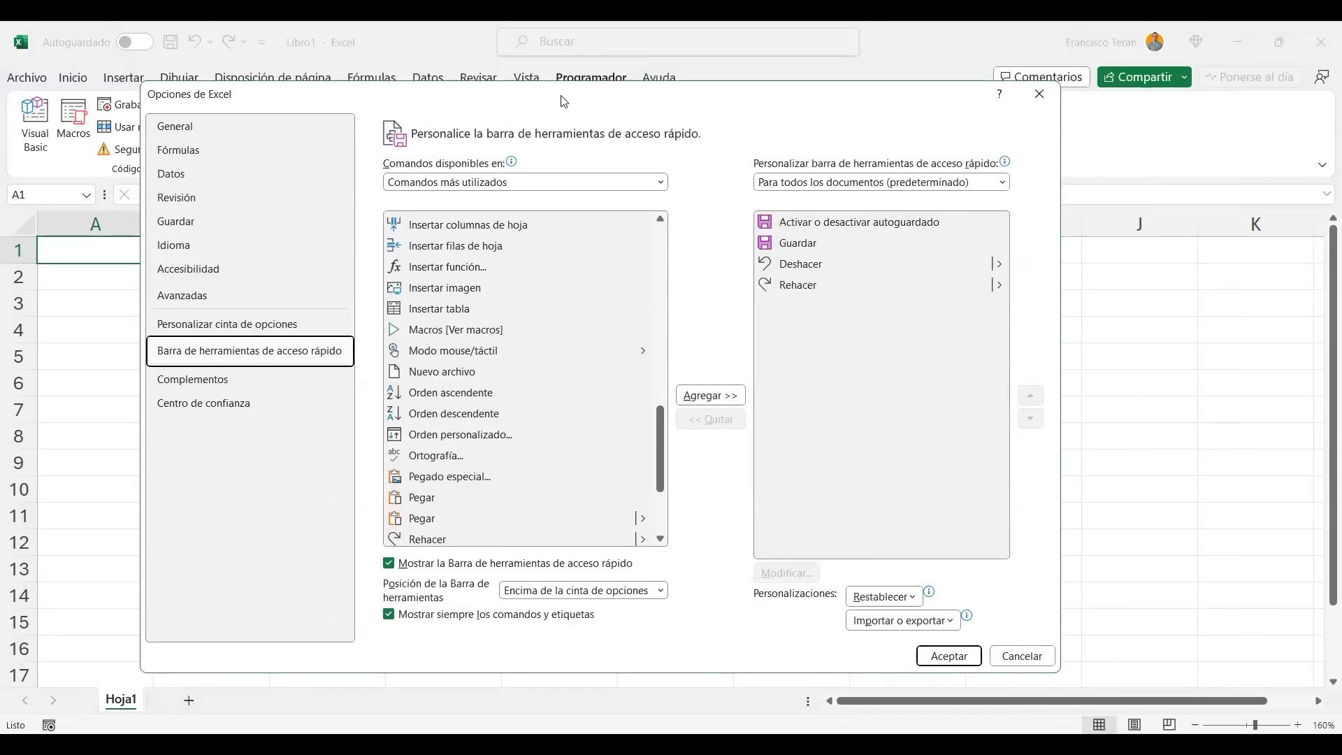
pyautogui.moveTo(560, 101); pyautogui.dragTo(477, 122)
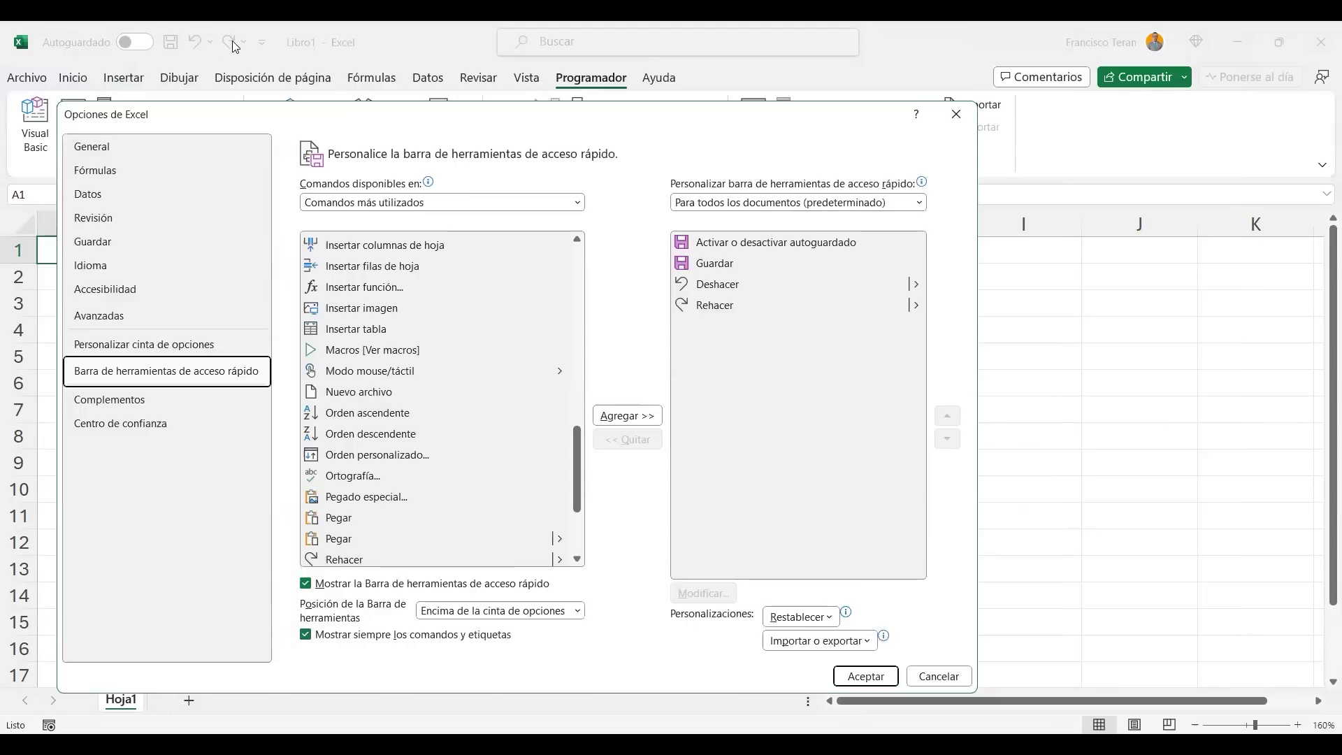
# Add Insertar tabla, Nuevo archivo, Ortografía and Pegar to the Quick Access Toolbar and confirm.
pyautogui.click(385, 330)
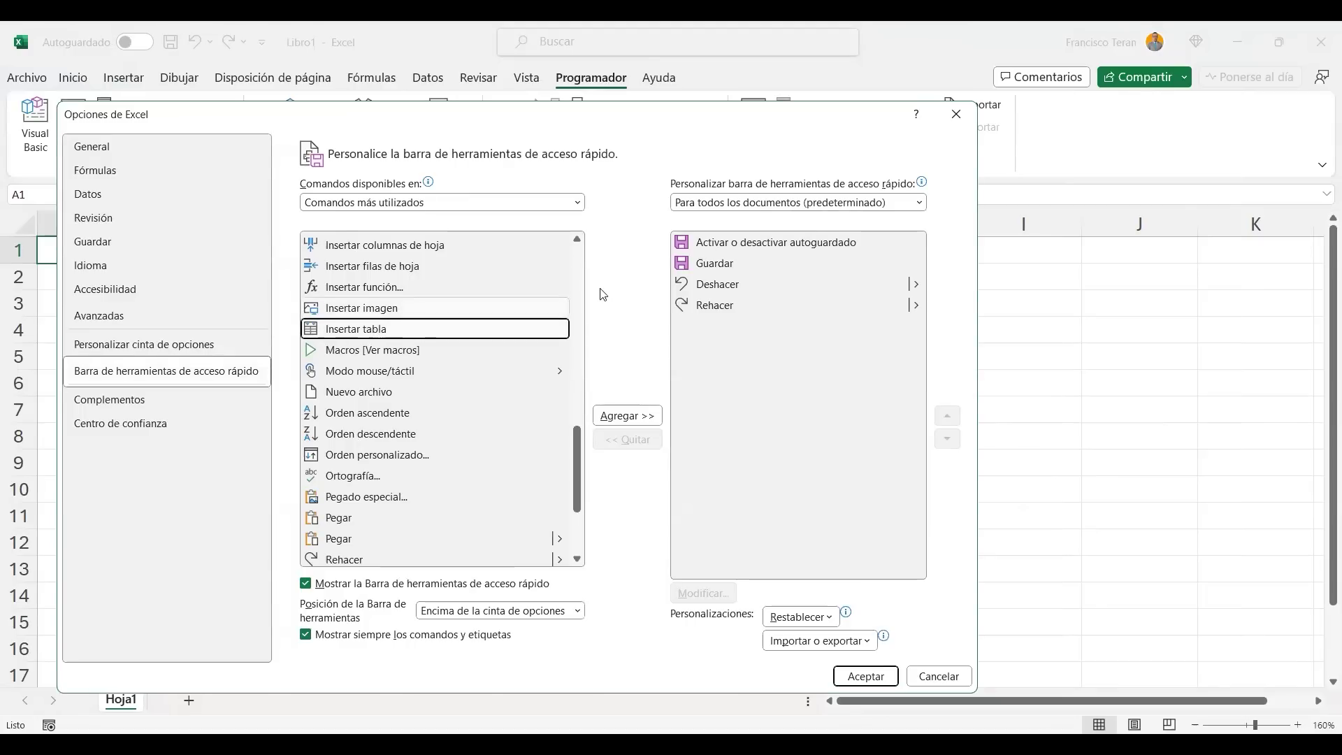
pyautogui.click(626, 416)
pyautogui.scroll(-3, 379, 370)
pyautogui.click(381, 336)
pyautogui.click(623, 417)
pyautogui.click(391, 392)
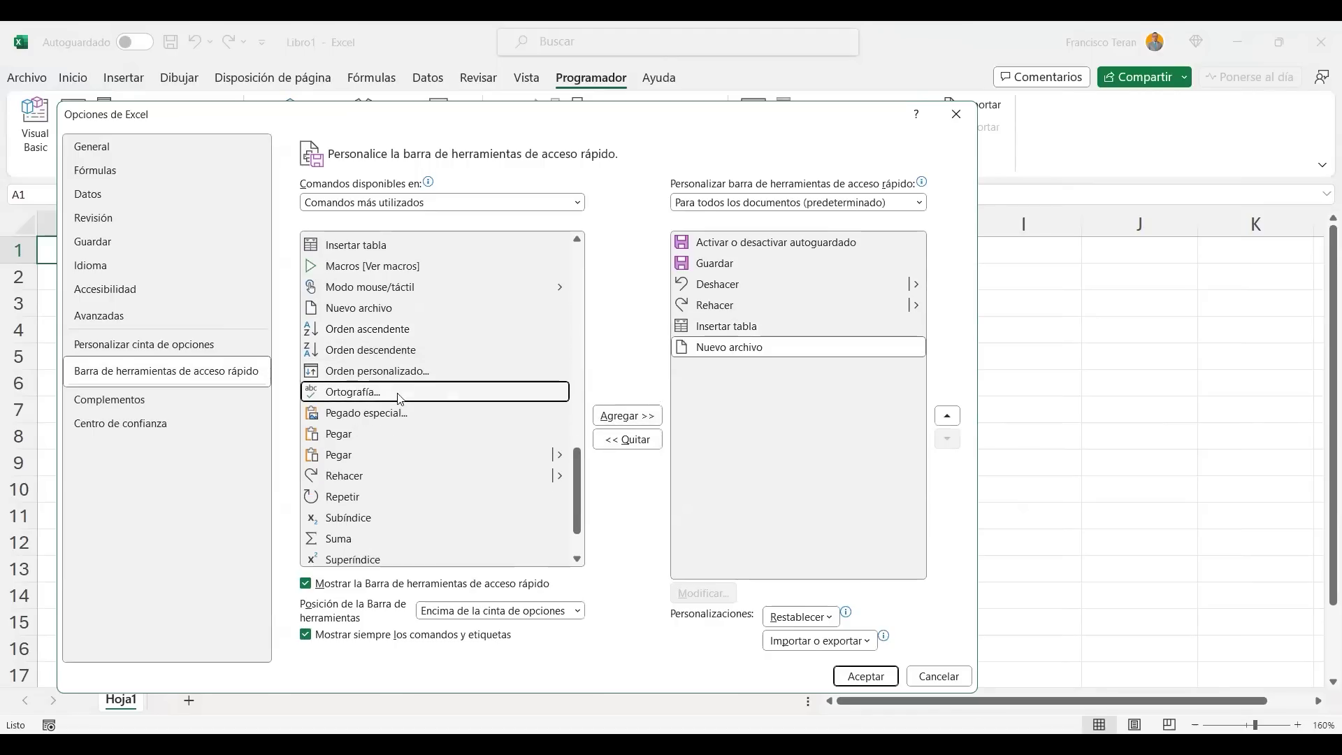
pyautogui.click(624, 416)
pyautogui.click(382, 455)
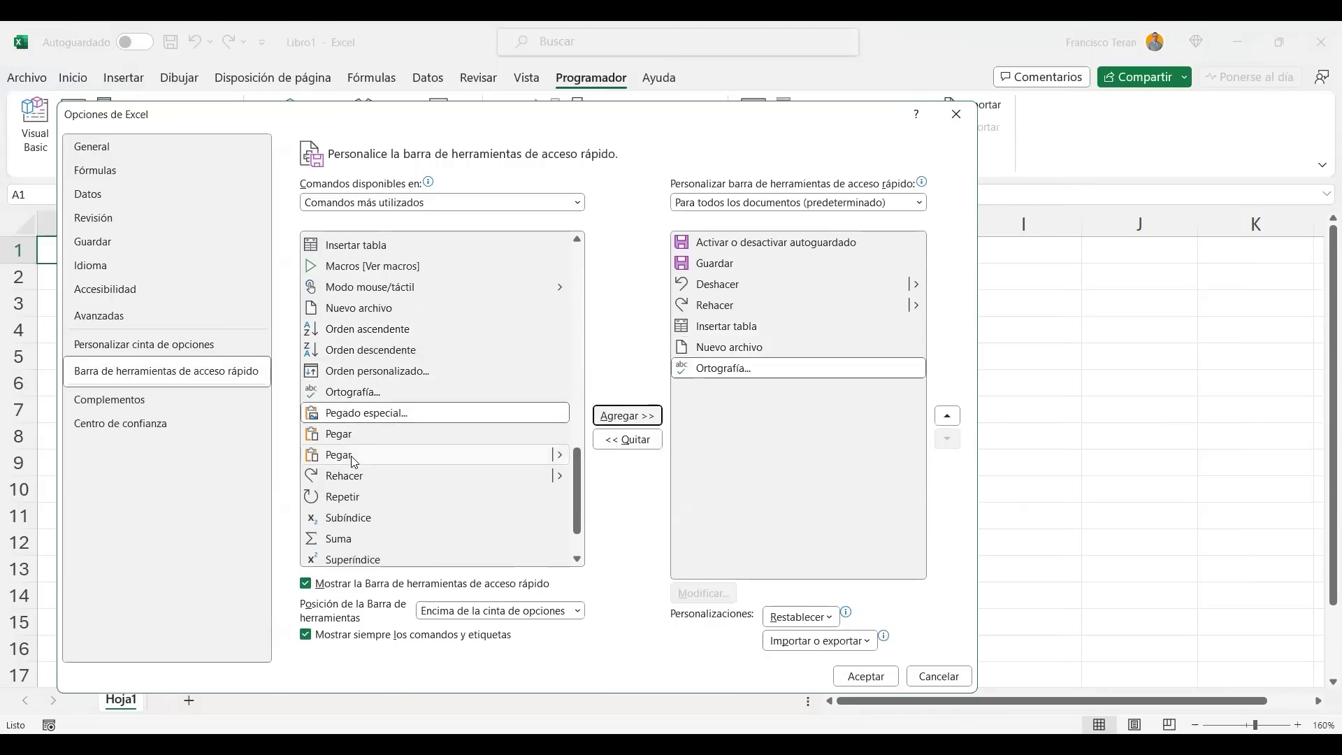
pyautogui.click(627, 415)
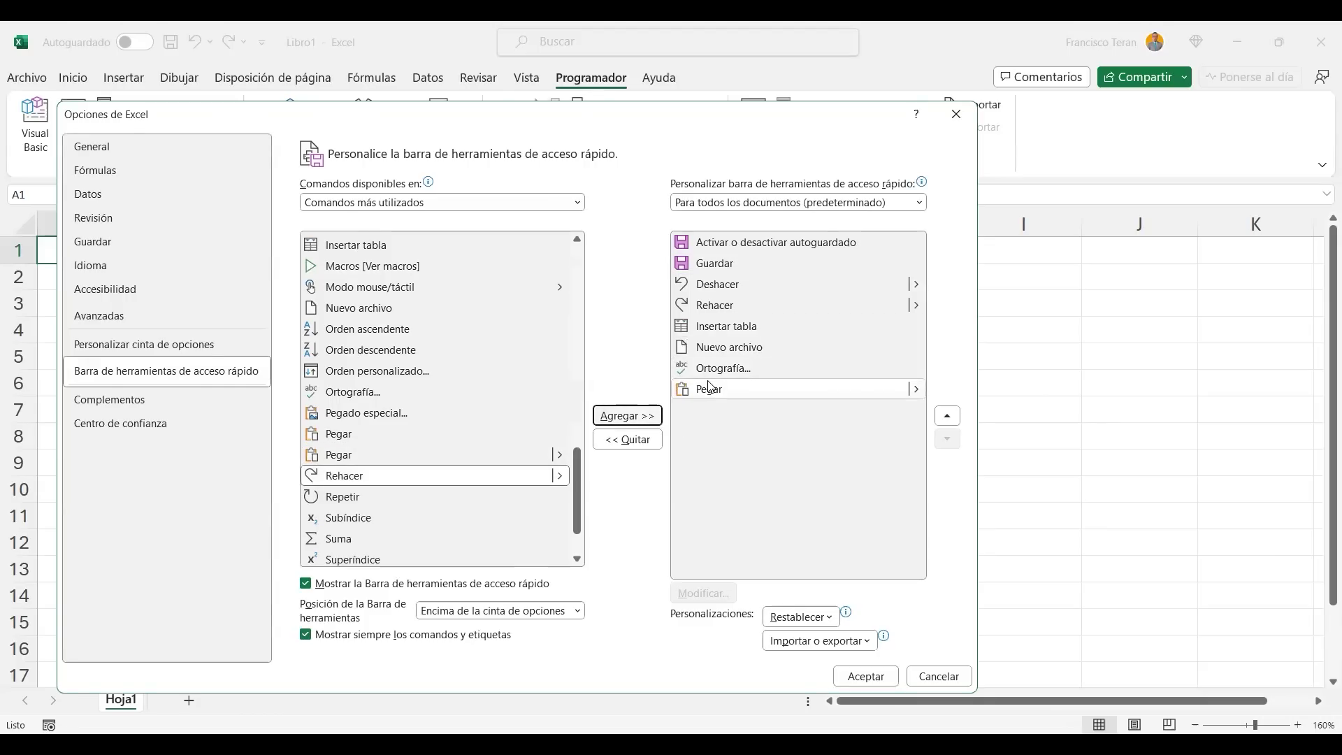
pyautogui.click(862, 664)
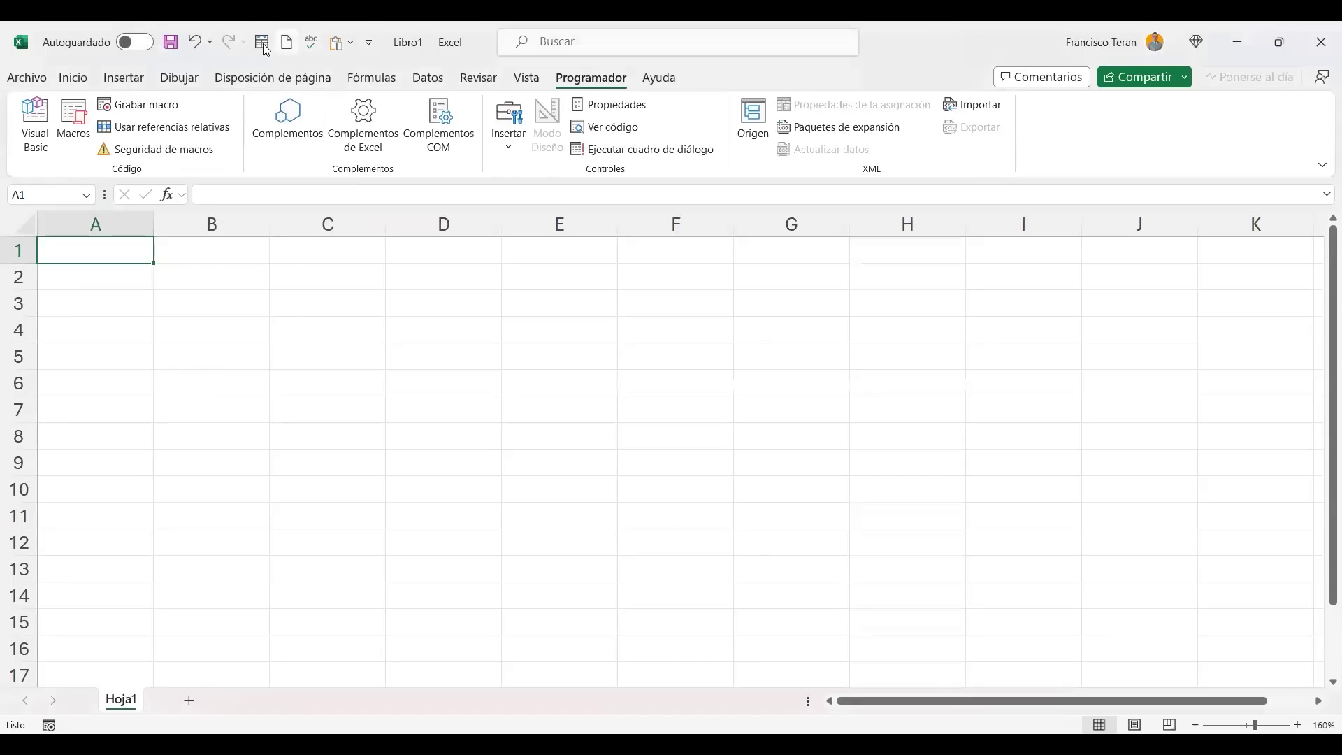
# Browse the Fórmulas, Datos, Disposición de página and Dibujar tabs.
pyautogui.click(381, 78)
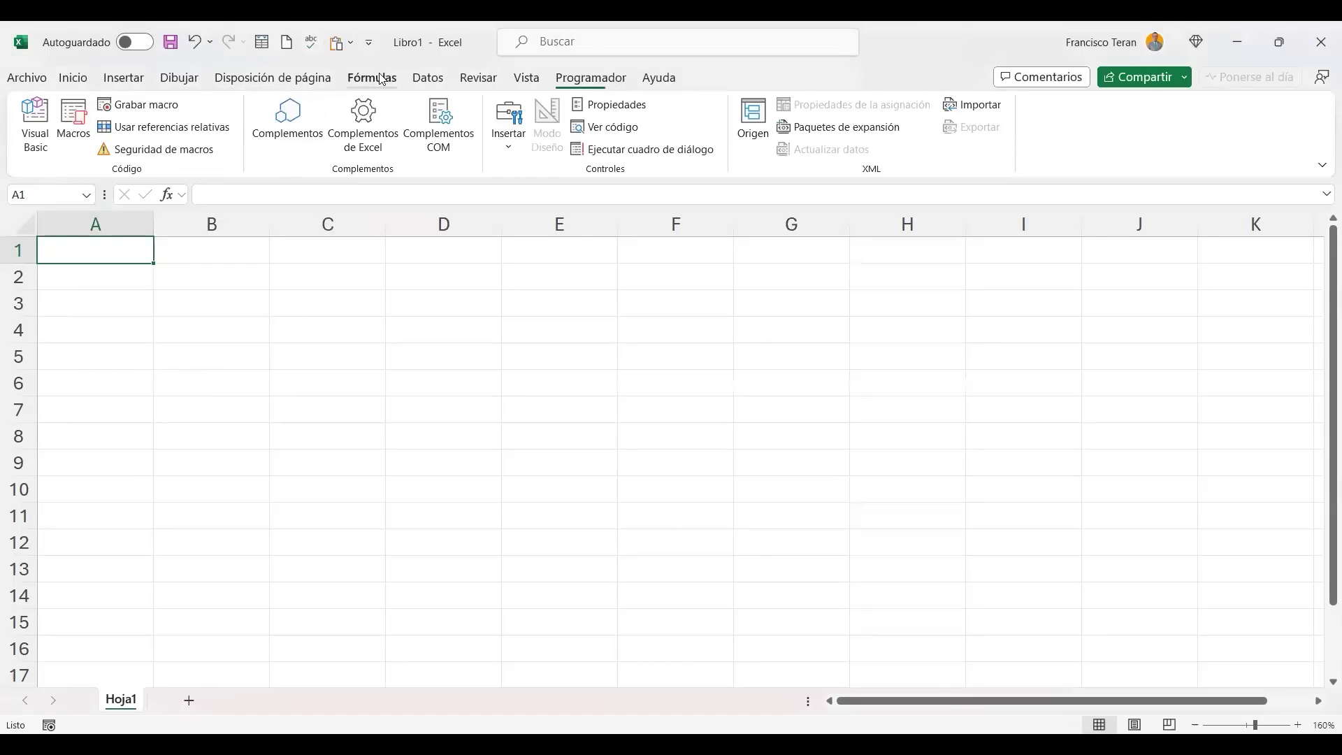
pyautogui.click(421, 79)
pyautogui.click(272, 77)
pyautogui.click(179, 77)
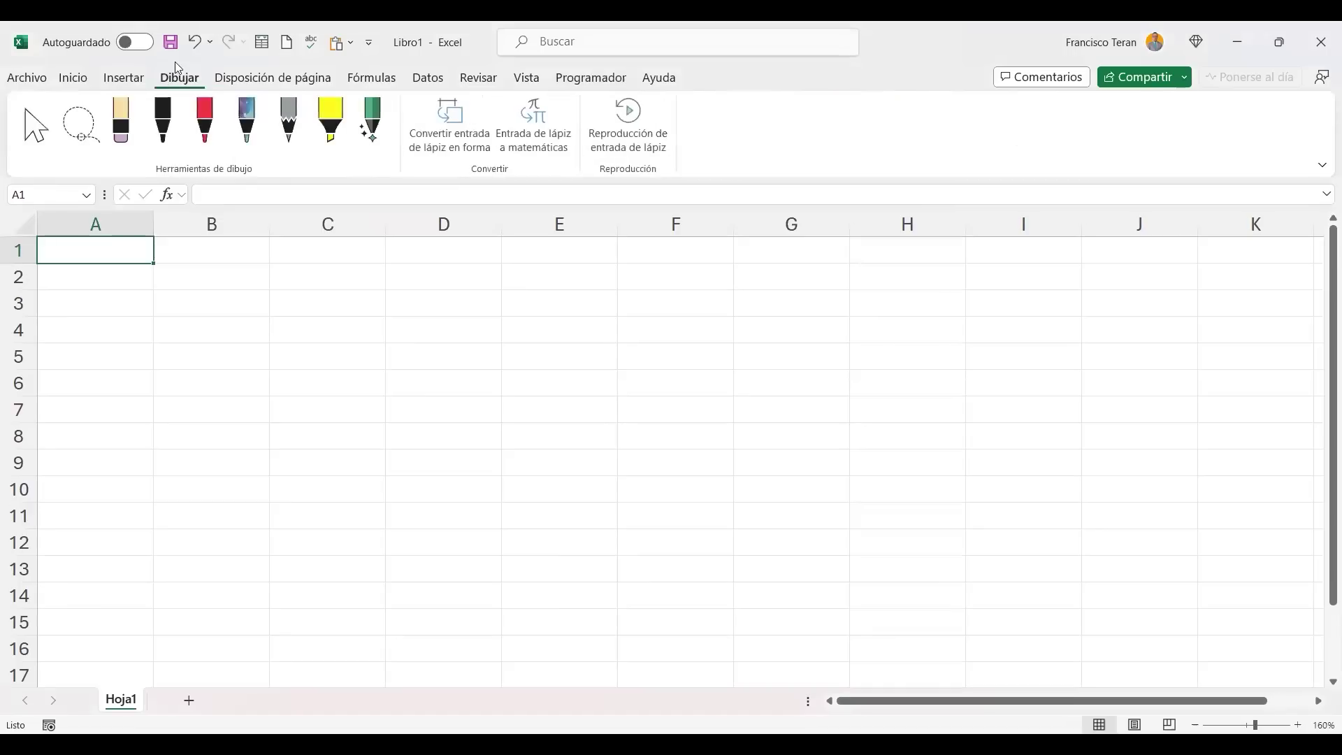
# Remove Pegar, Ortografía, Nuevo archivo and Insertar tabla from the Quick Access Toolbar and apply.
pyautogui.rightClick(255, 45)
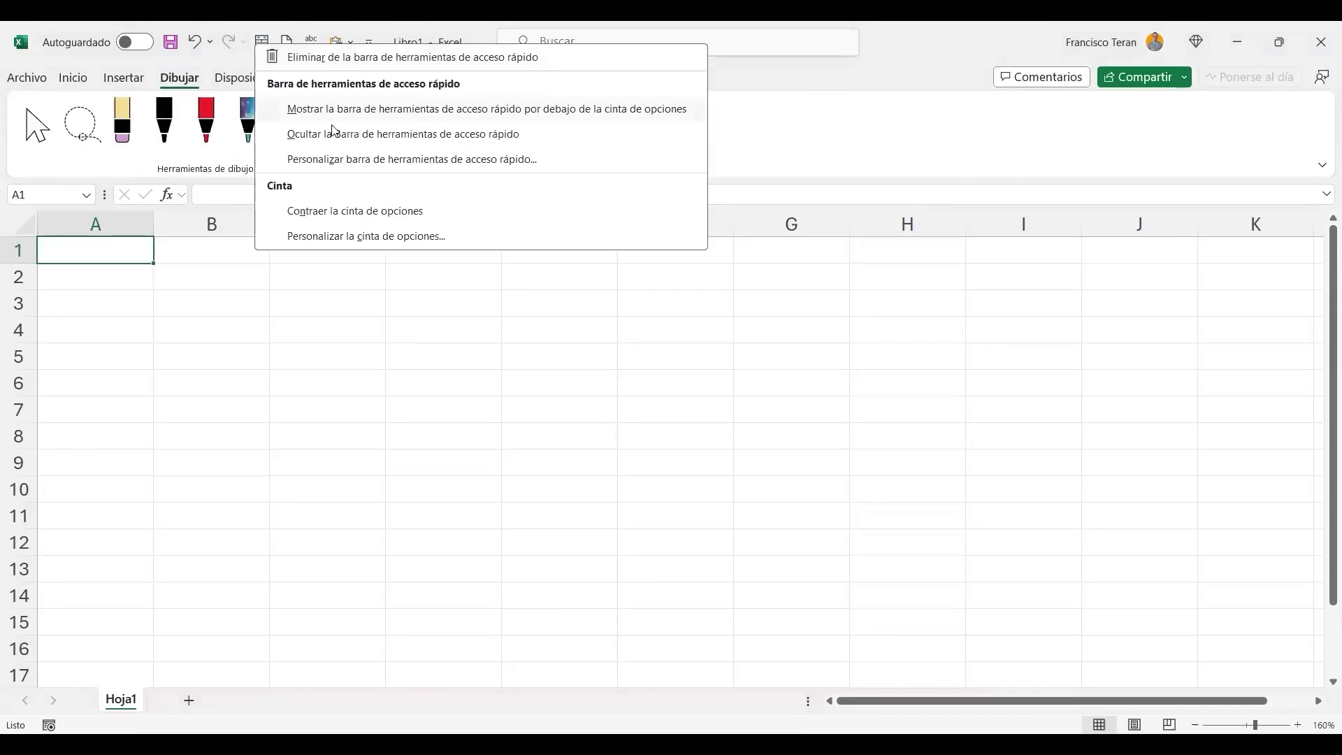
pyautogui.click(351, 160)
pyautogui.click(916, 368)
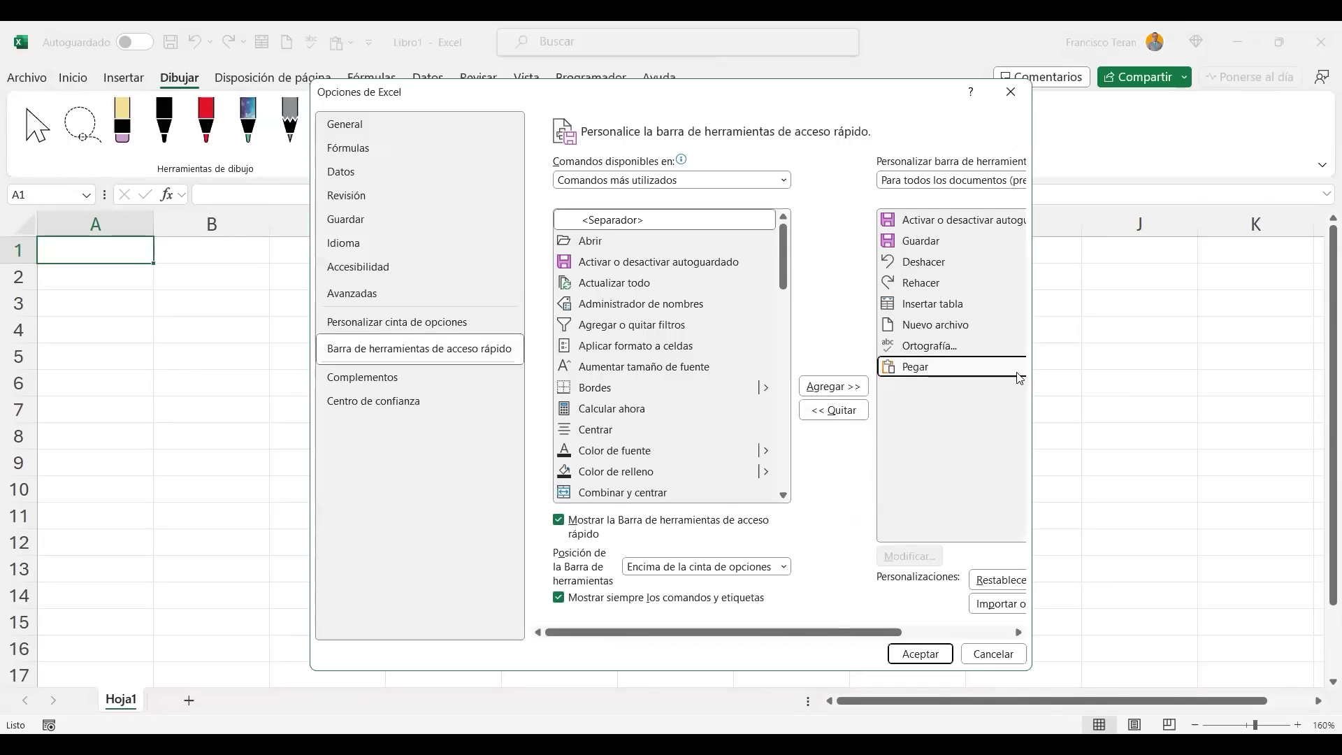
pyautogui.moveTo(1033, 368); pyautogui.dragTo(1126, 368)
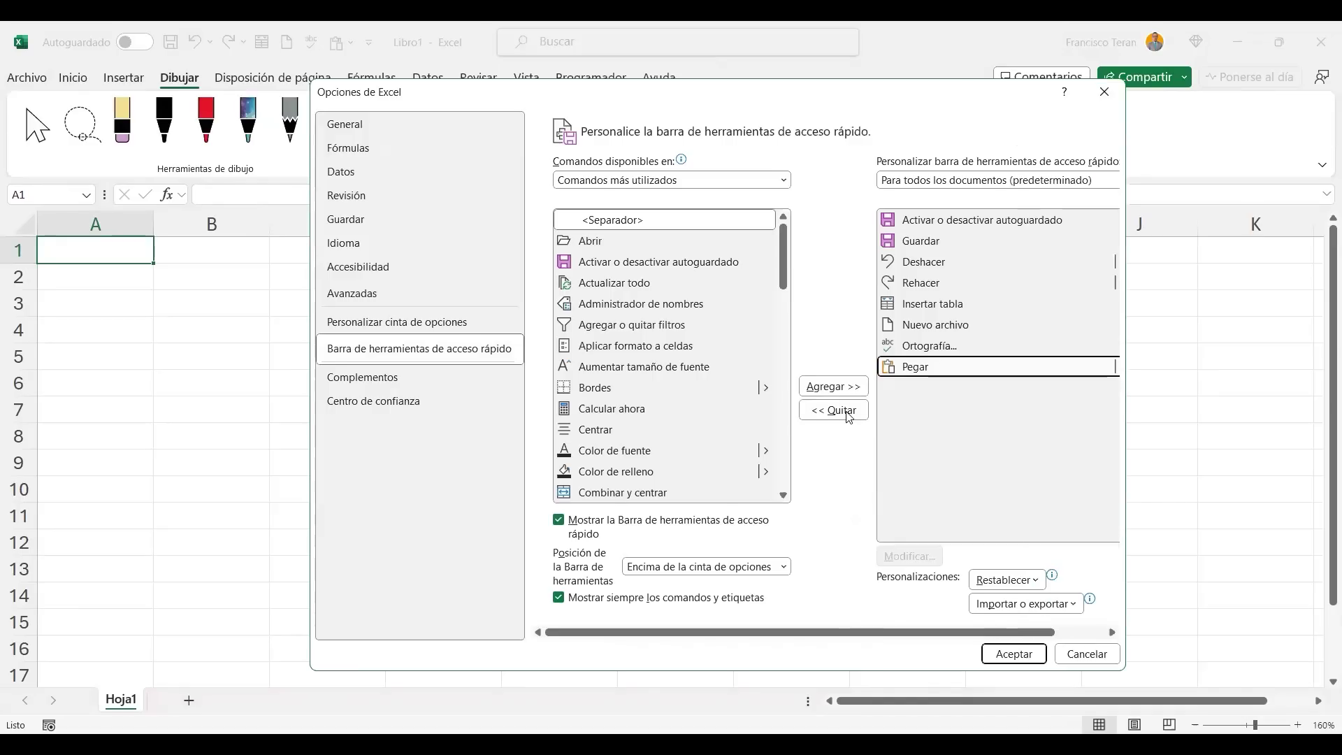
pyautogui.click(842, 416)
pyautogui.click(842, 416)
pyautogui.click(841, 416)
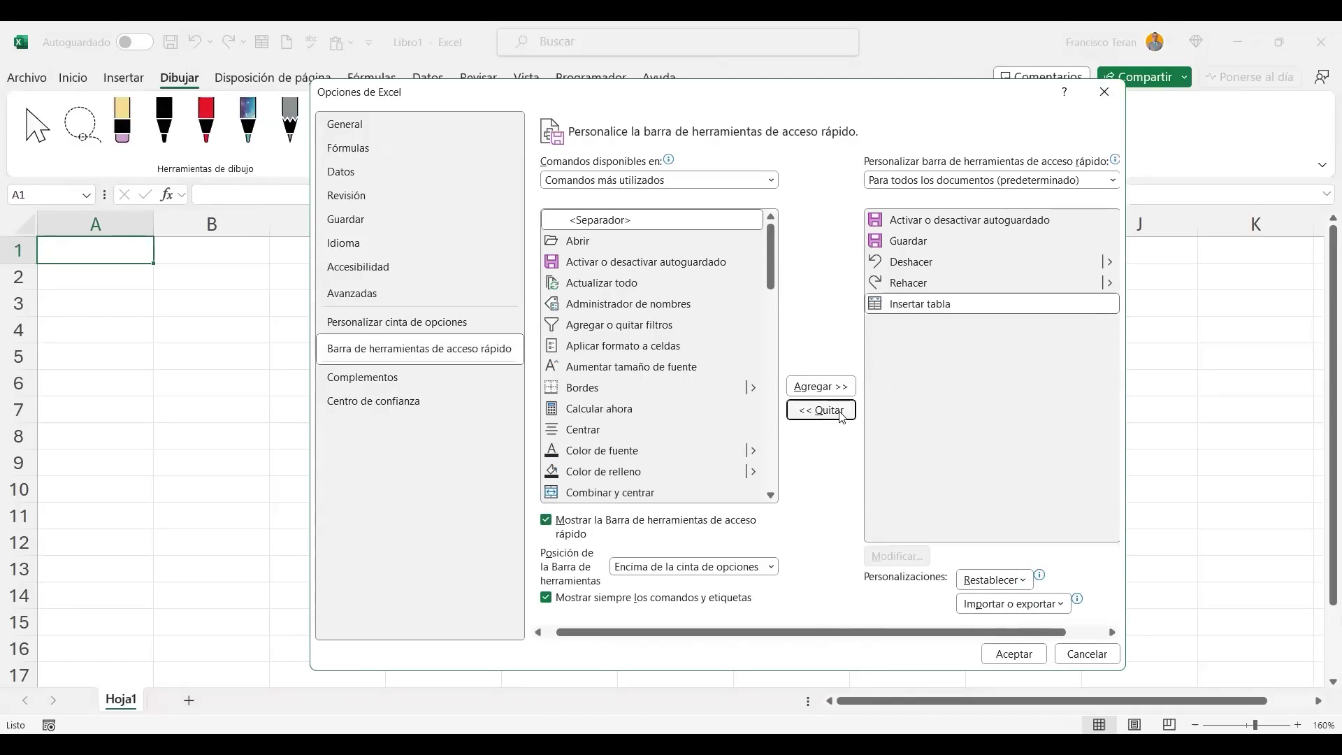
pyautogui.click(842, 416)
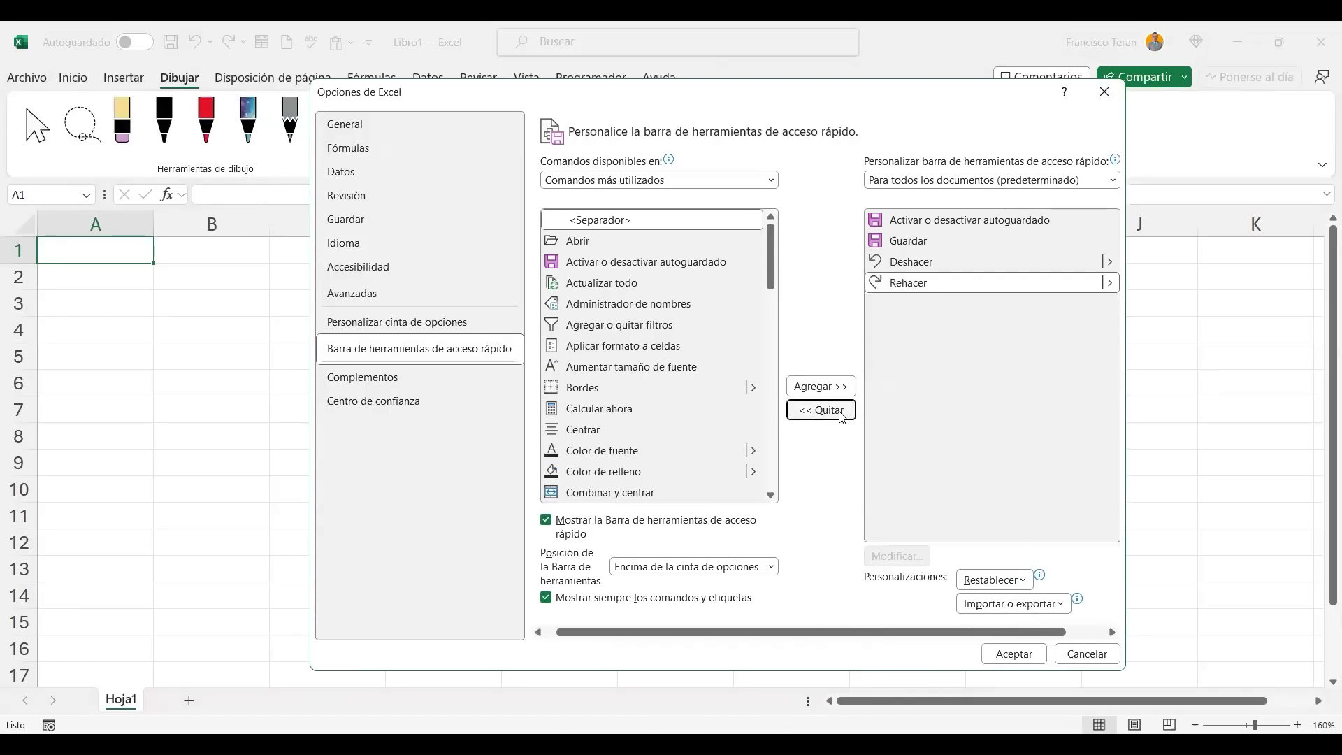
pyautogui.click(1034, 657)
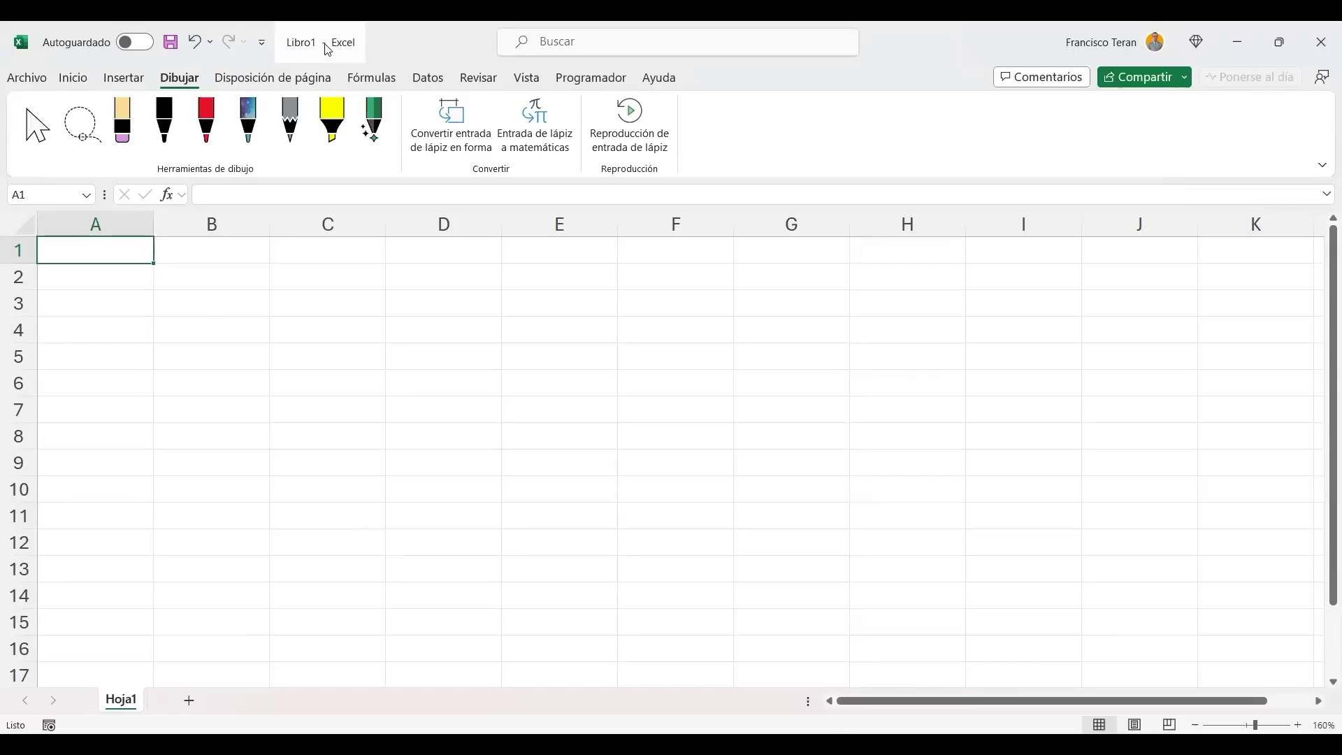
# Switch the ribbon to the Inicio tab.
pyautogui.click(74, 78)
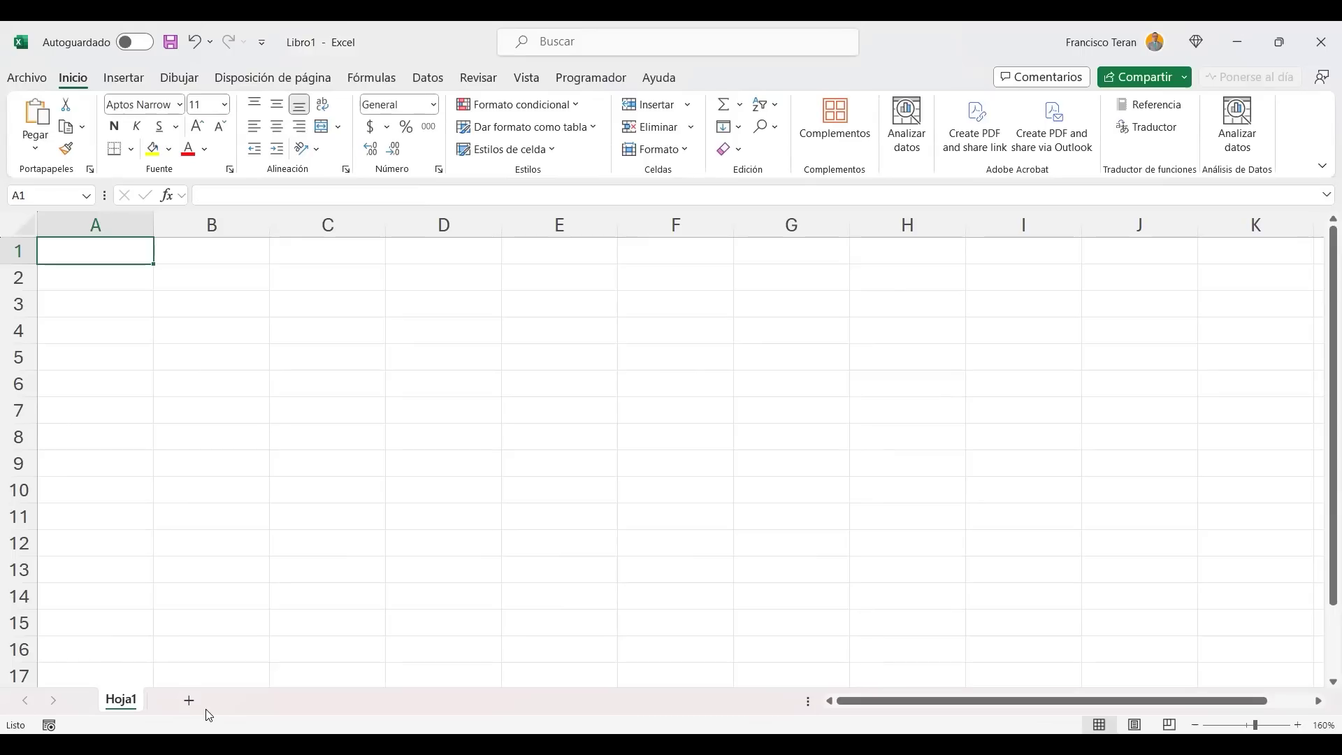
pyautogui.hotkey('alt', 'Tab')
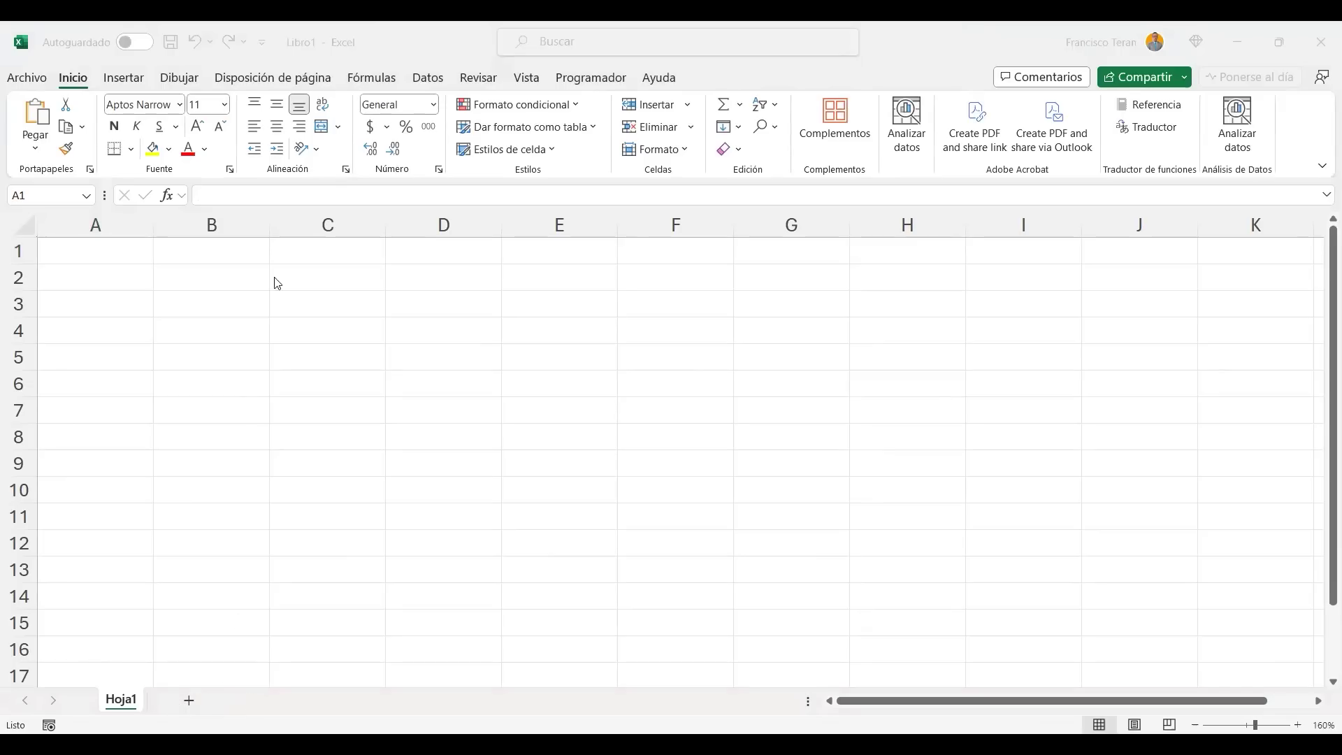
pyautogui.click(316, 44)
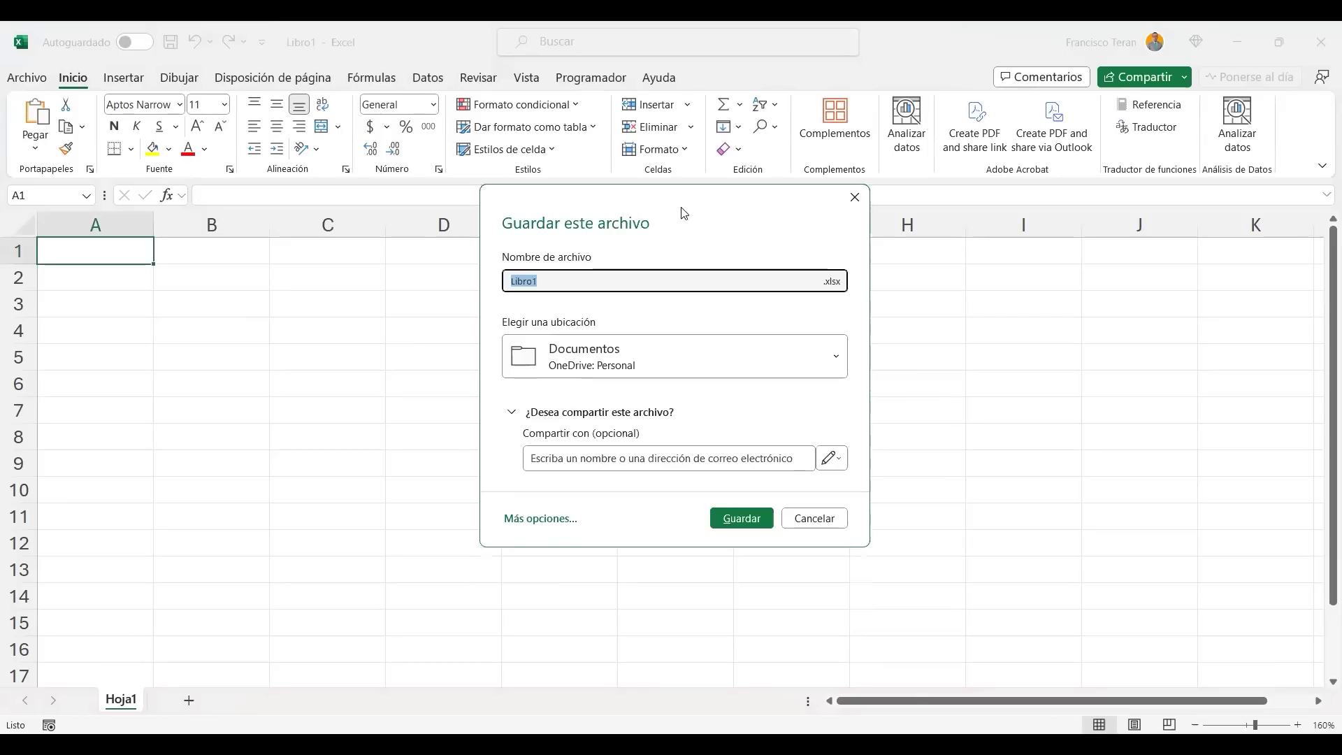
pyautogui.click(854, 197)
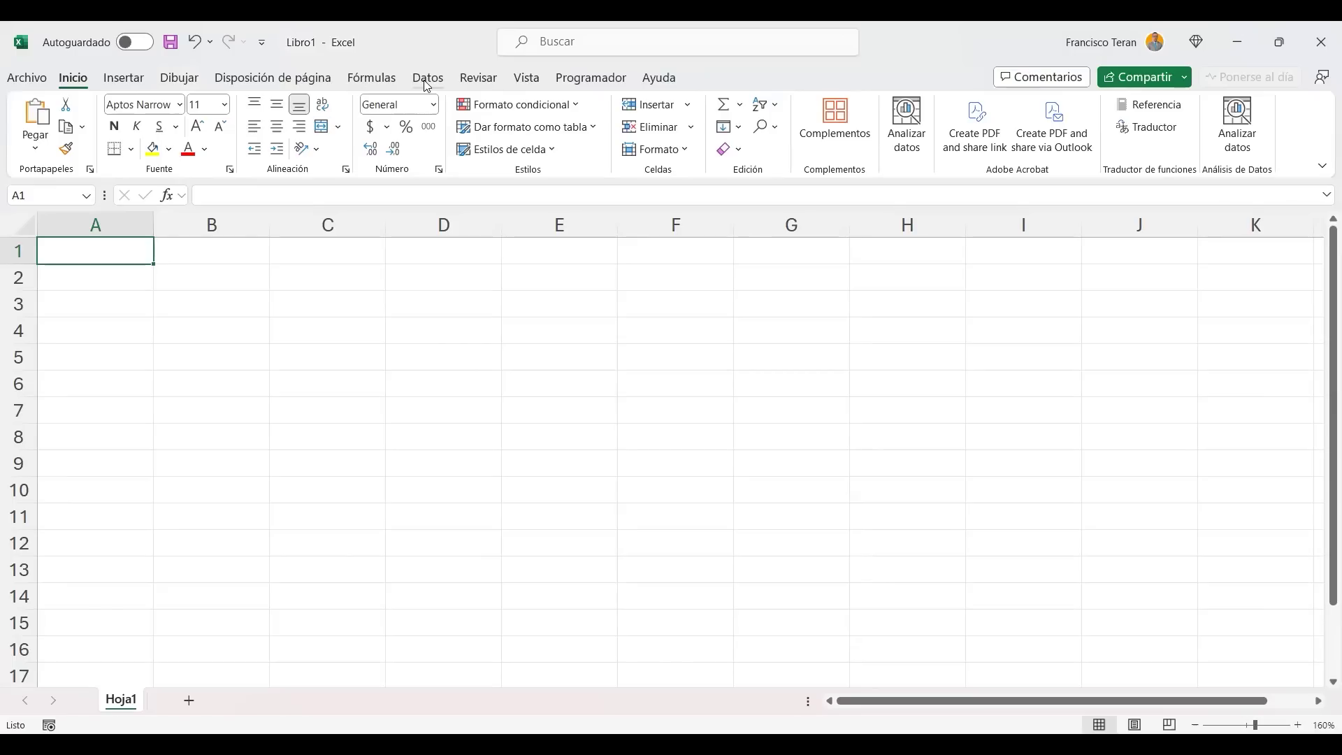
pyautogui.click(324, 46)
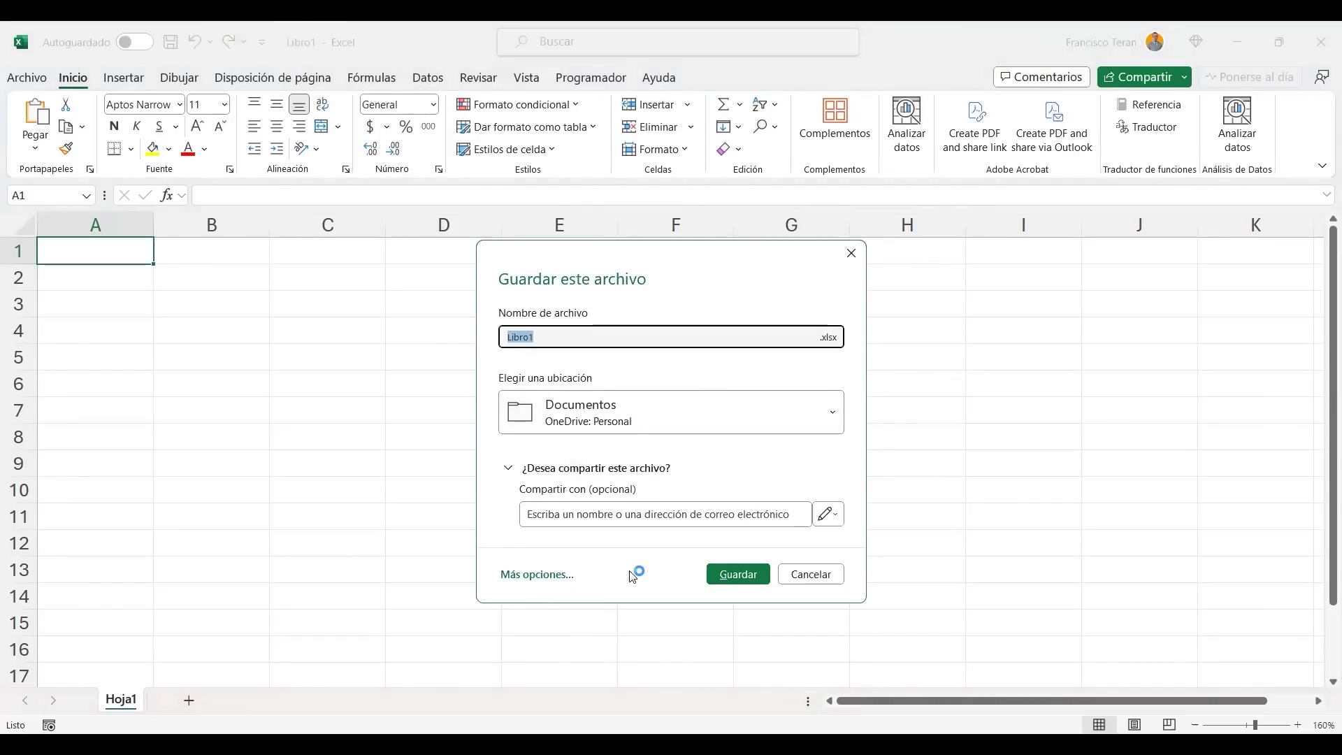
pyautogui.click(811, 575)
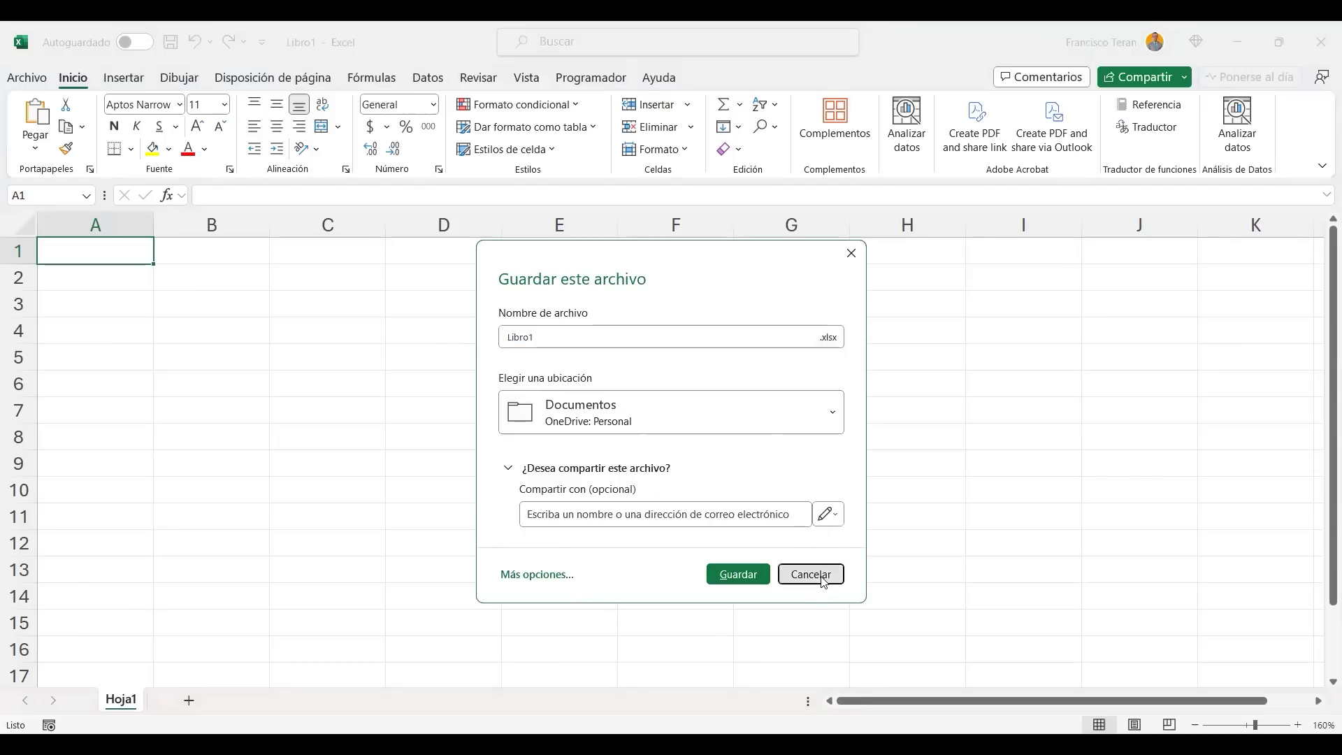
pyautogui.click(137, 304)
pyautogui.click(123, 253)
# Expand the formula bar, view D2 and C5 in it, then shrink it to one line.
pyautogui.click(846, 196)
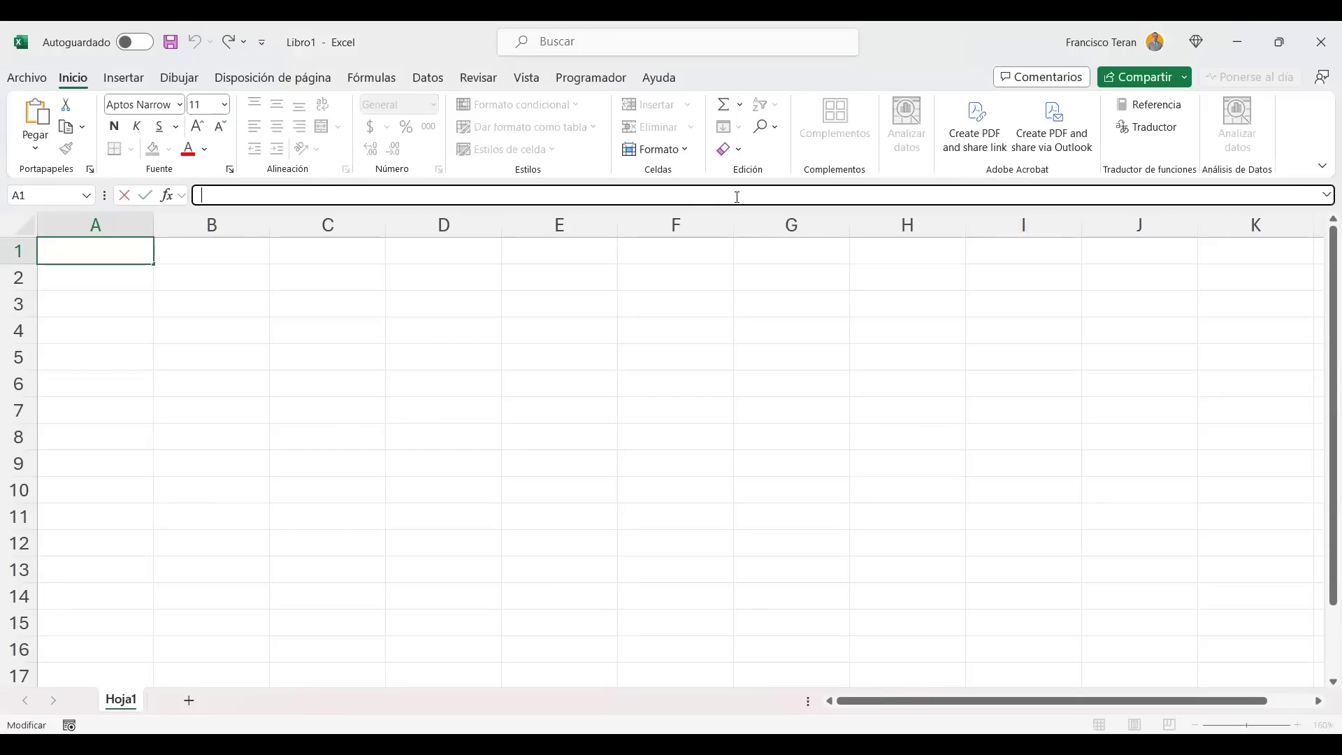
pyautogui.moveTo(509, 203); pyautogui.dragTo(506, 263)
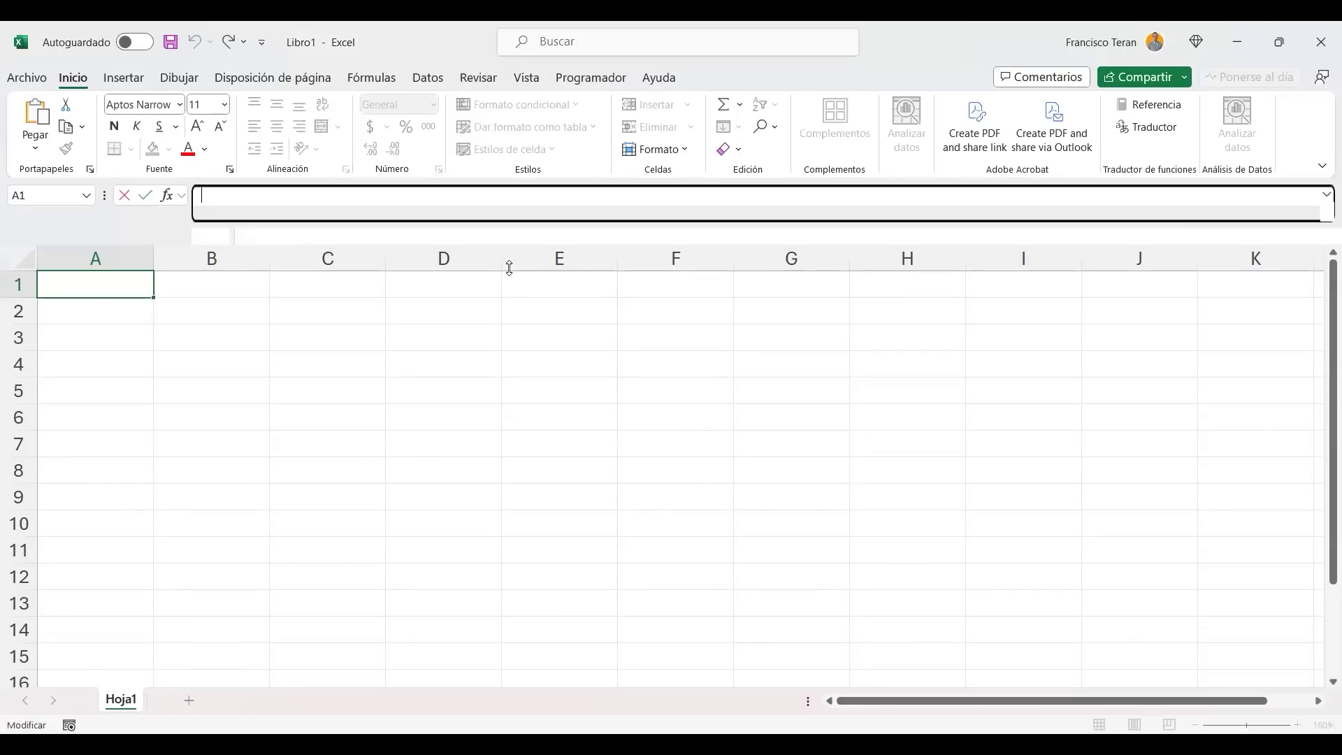
pyautogui.click(450, 330)
pyautogui.click(382, 204)
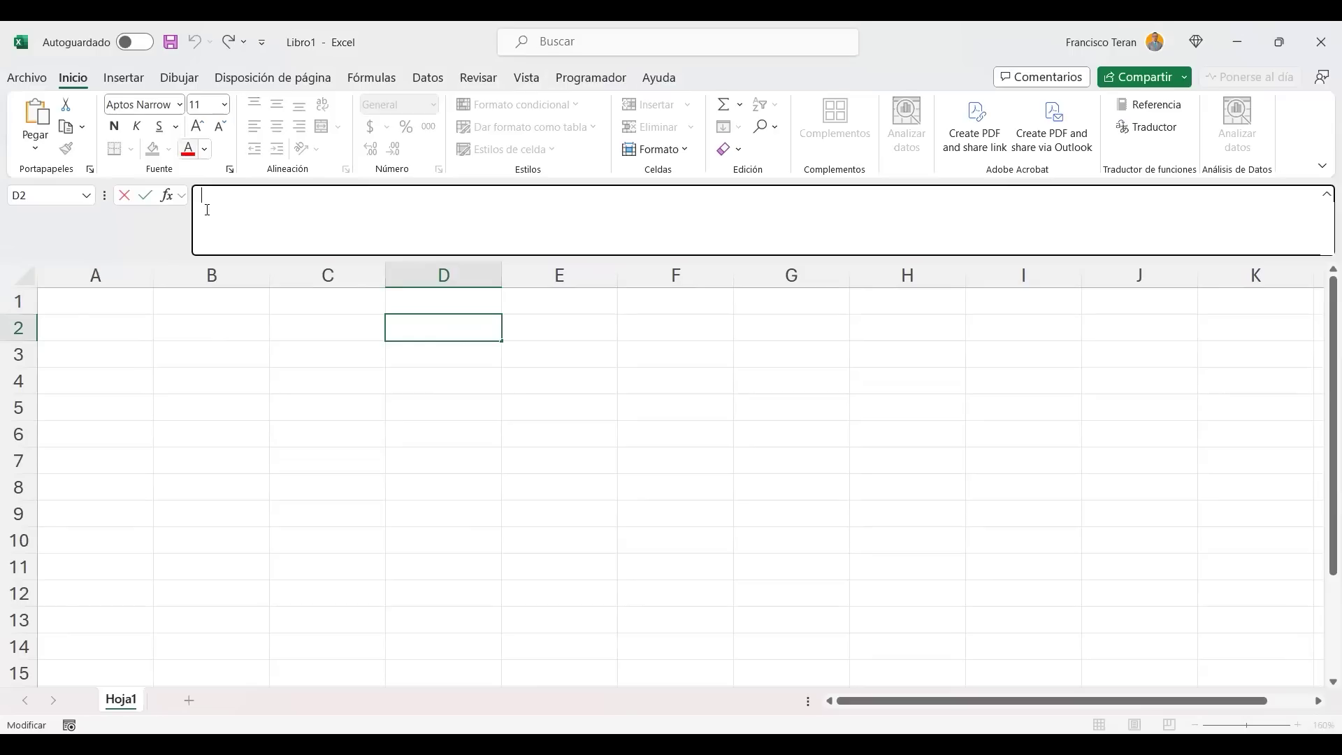
pyautogui.click(300, 396)
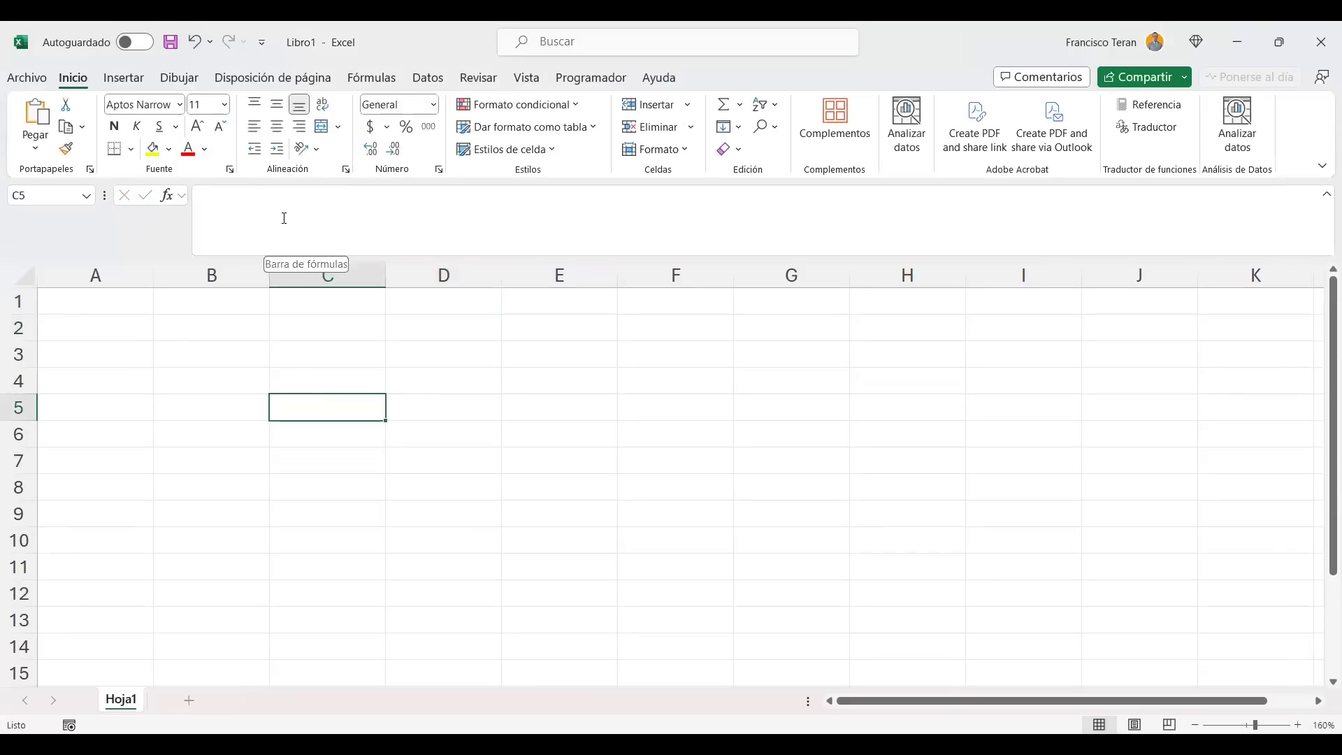
pyautogui.click(303, 202)
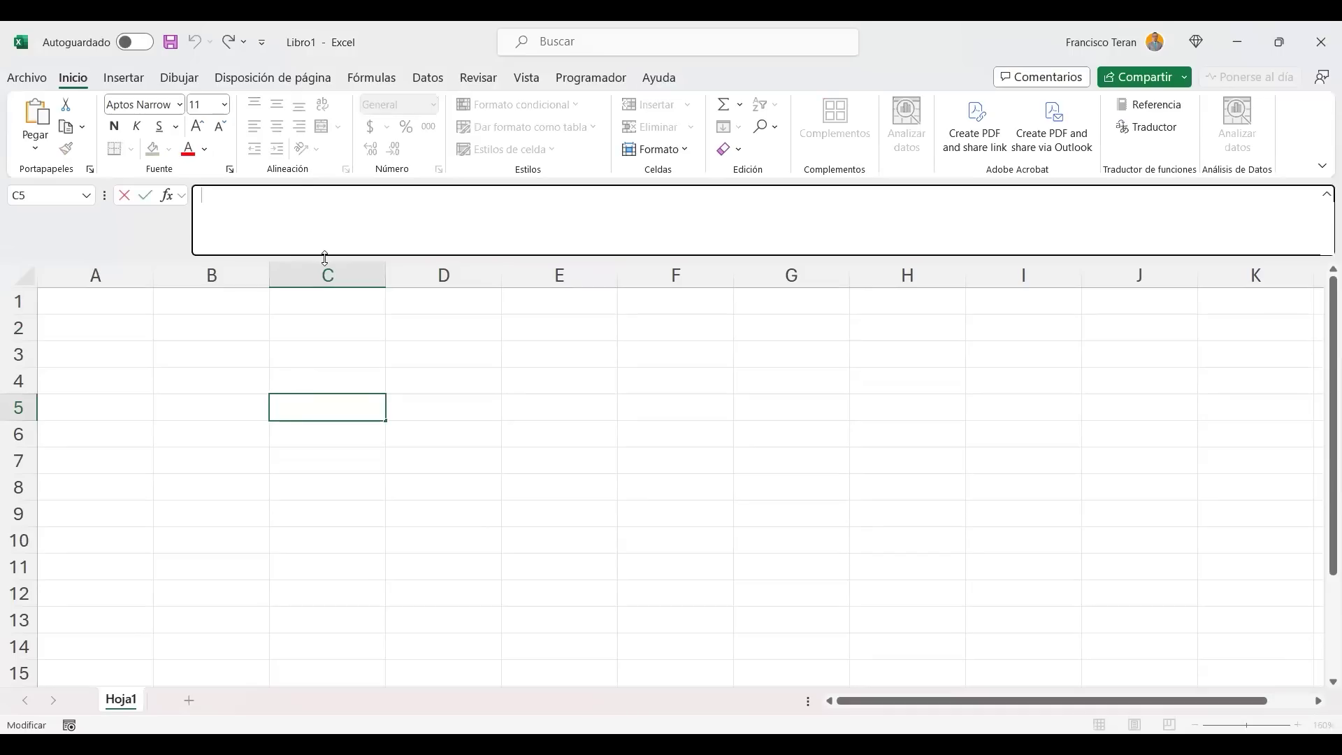
pyautogui.moveTo(324, 255); pyautogui.dragTo(327, 211)
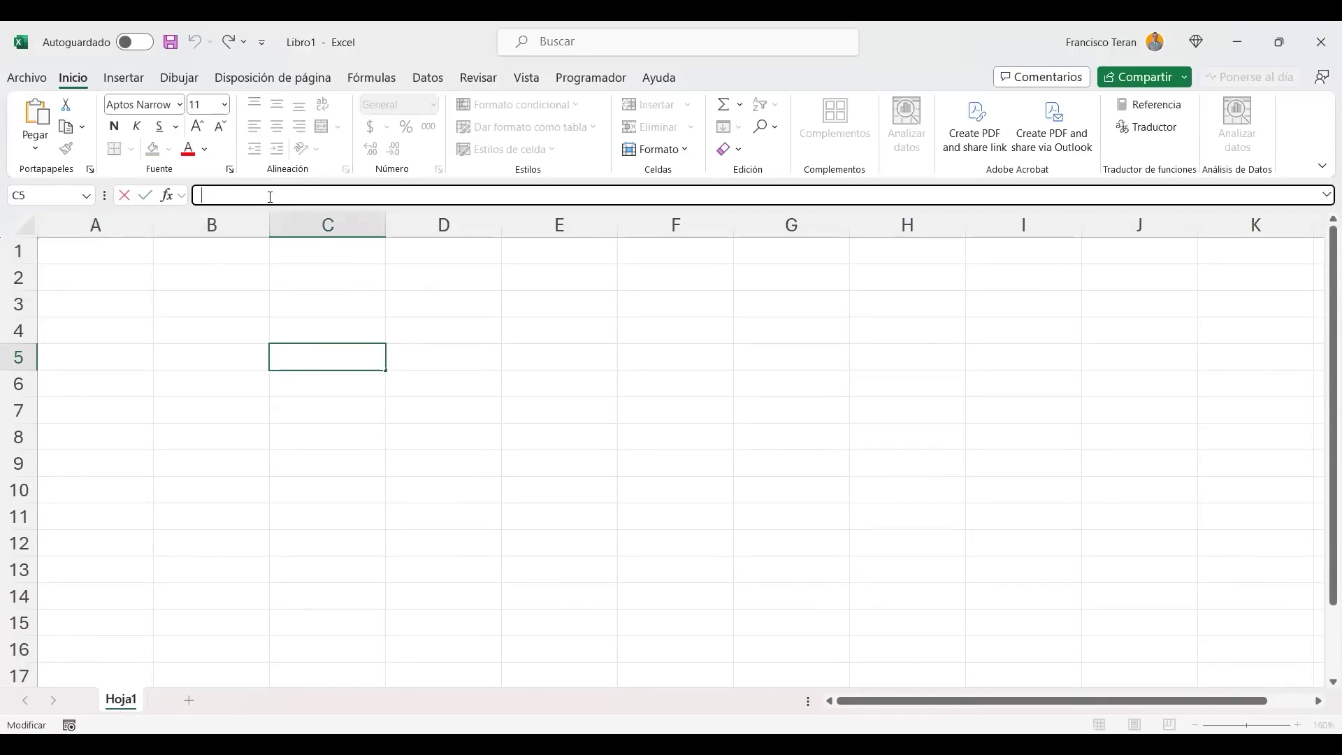
# Drag-select the ranges A1:K15 and A1:J11, checking E6 in the formula bar between them.
pyautogui.click(250, 267)
pyautogui.click(317, 276)
pyautogui.moveTo(138, 256); pyautogui.dragTo(1210, 620)
pyautogui.click(565, 395)
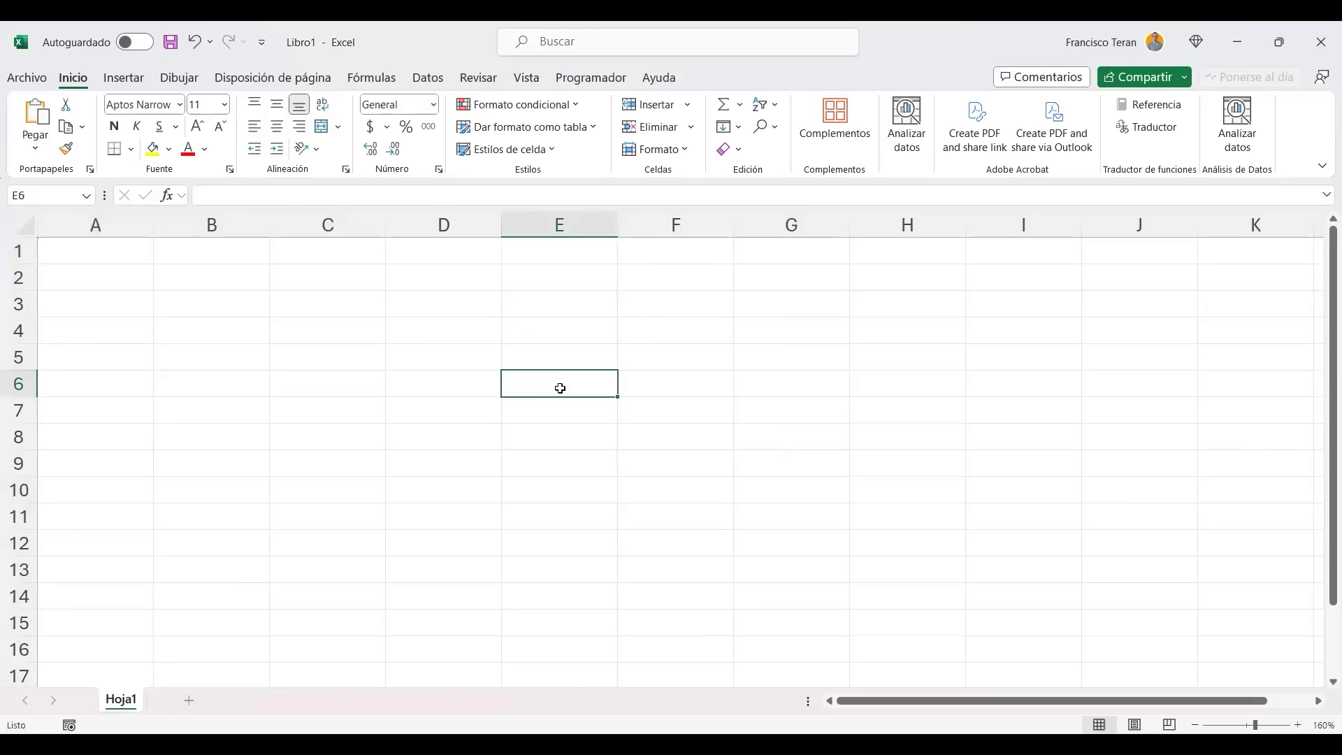
pyautogui.click(218, 196)
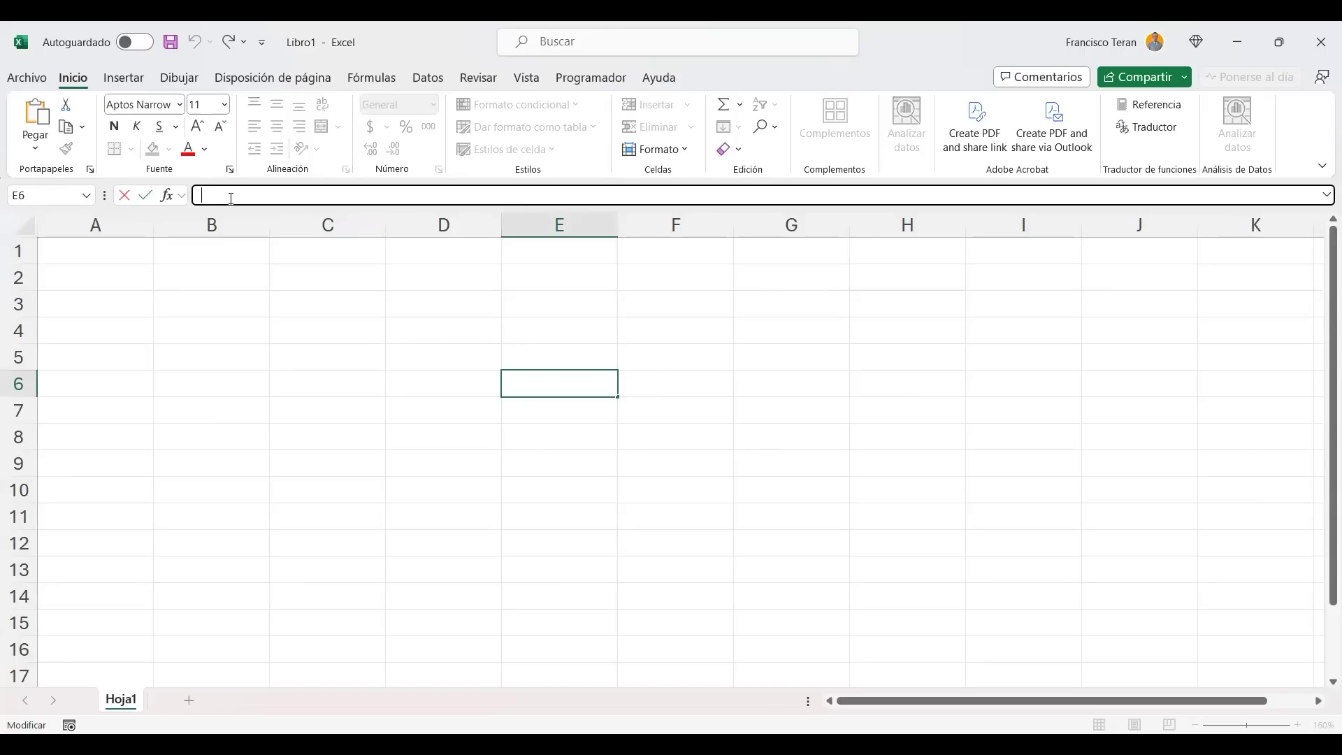
pyautogui.click(257, 276)
pyautogui.click(321, 273)
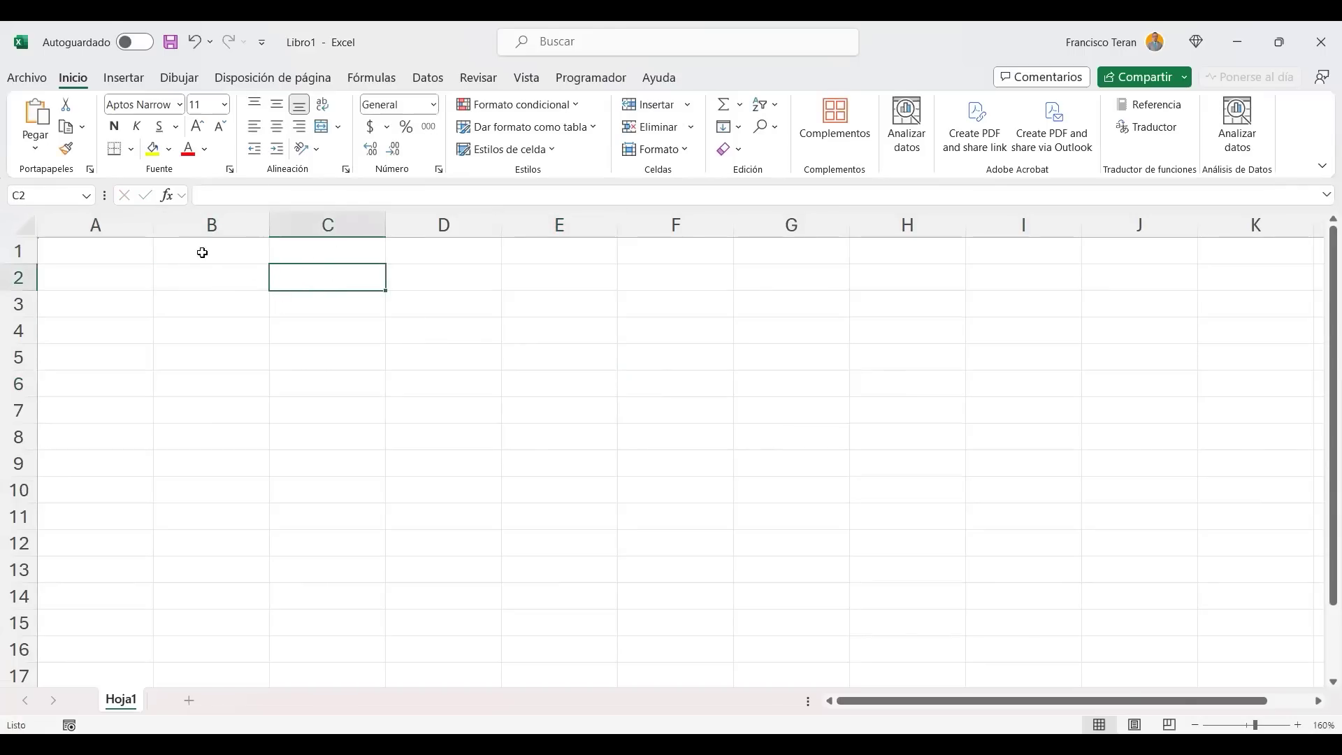
pyautogui.moveTo(128, 254); pyautogui.dragTo(944, 462)
# Move the active cell through E5, E4, D4, D3, C3, C2 and B4.
pyautogui.click(579, 349)
pyautogui.click(566, 336)
pyautogui.click(447, 337)
pyautogui.click(412, 306)
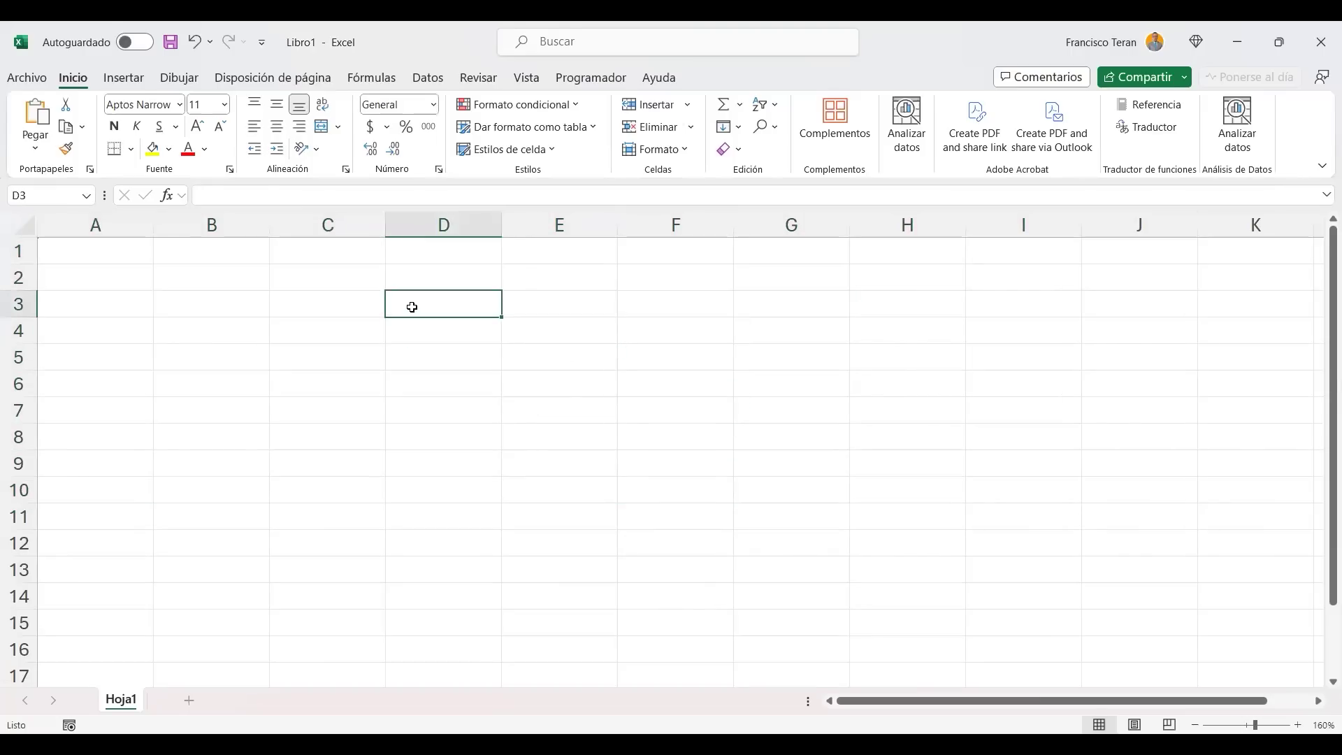
pyautogui.click(335, 299)
pyautogui.click(323, 277)
pyautogui.click(241, 323)
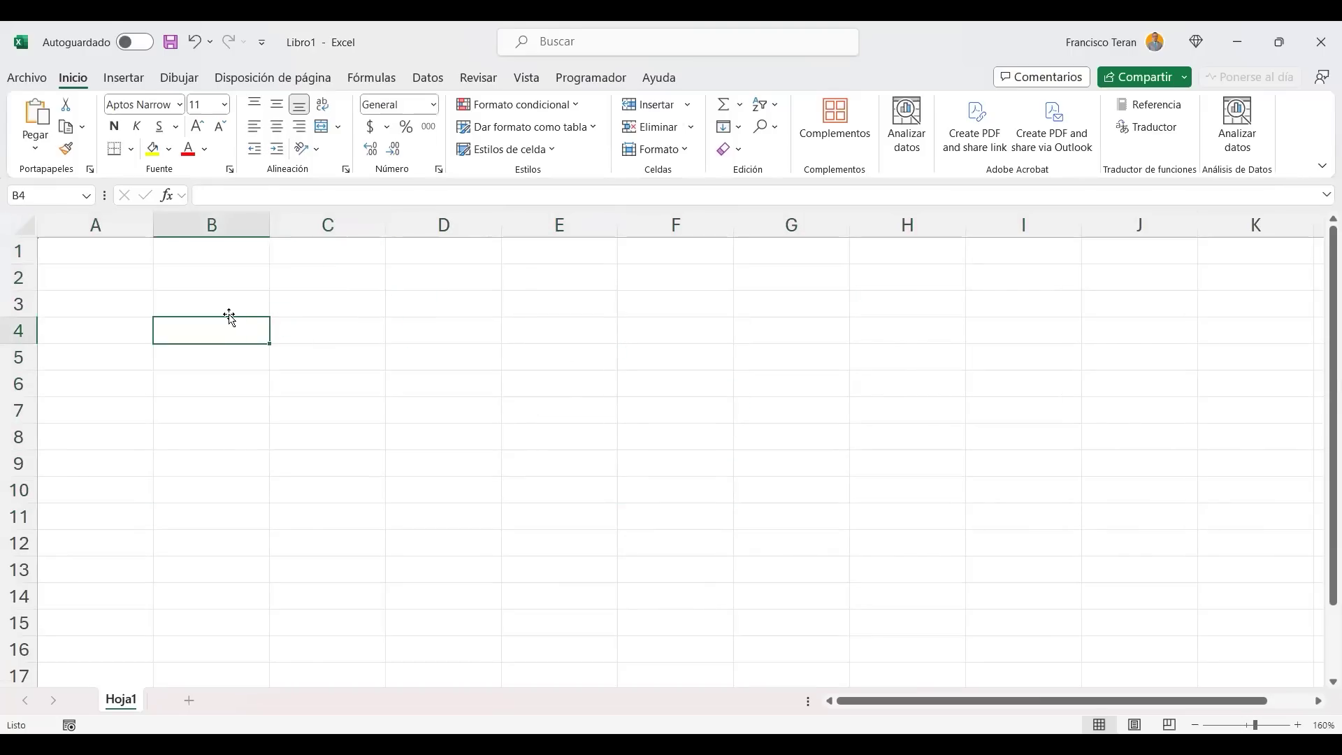
# Switch between C2 and C3, view C3 in the formula bar, and end on C2.
pyautogui.click(332, 280)
pyautogui.click(337, 302)
pyautogui.click(335, 278)
pyautogui.click(315, 308)
pyautogui.click(225, 196)
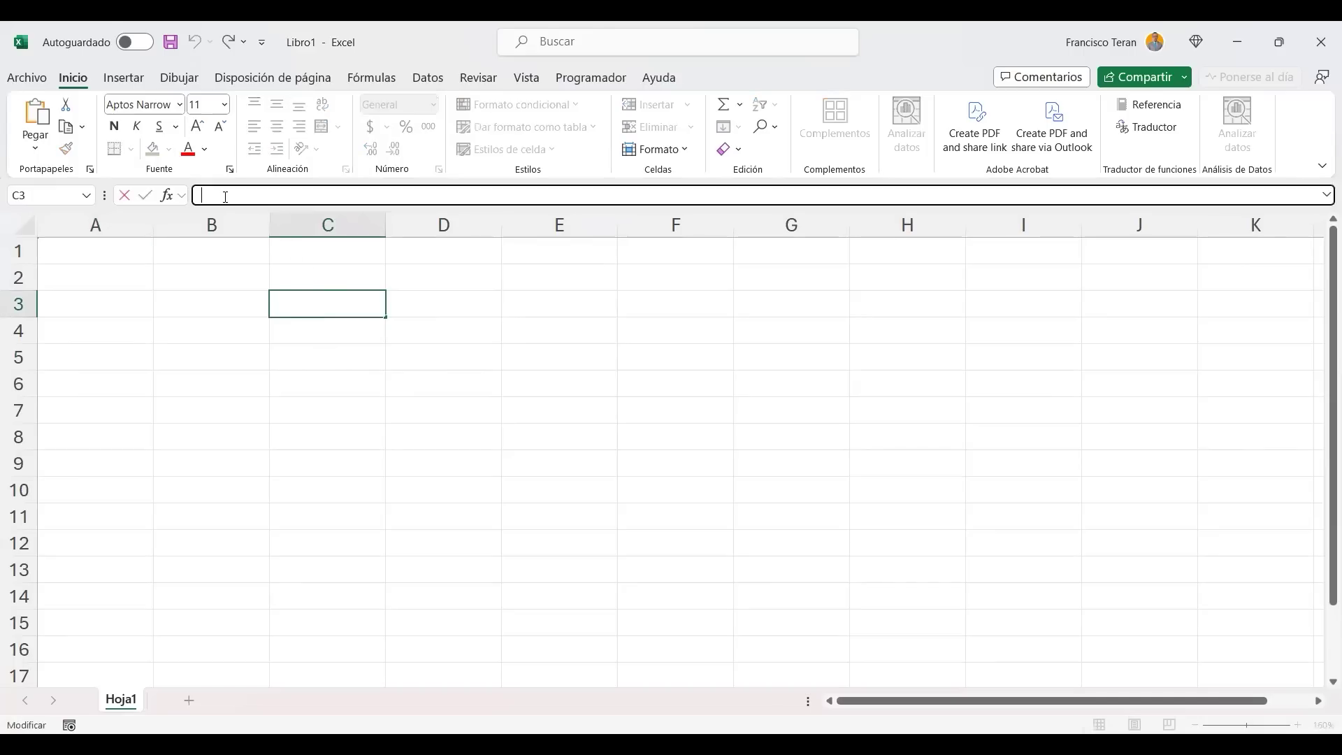
pyautogui.click(264, 371)
pyautogui.click(259, 282)
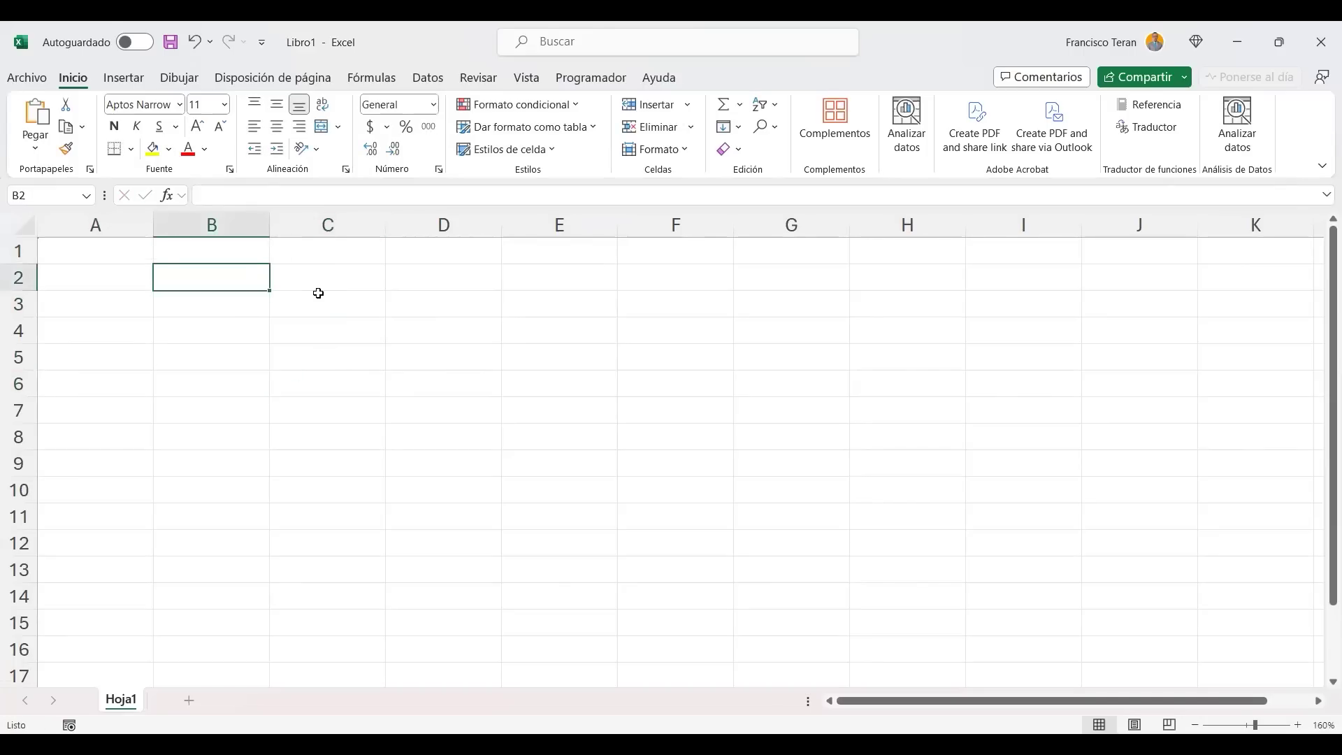
pyautogui.click(333, 279)
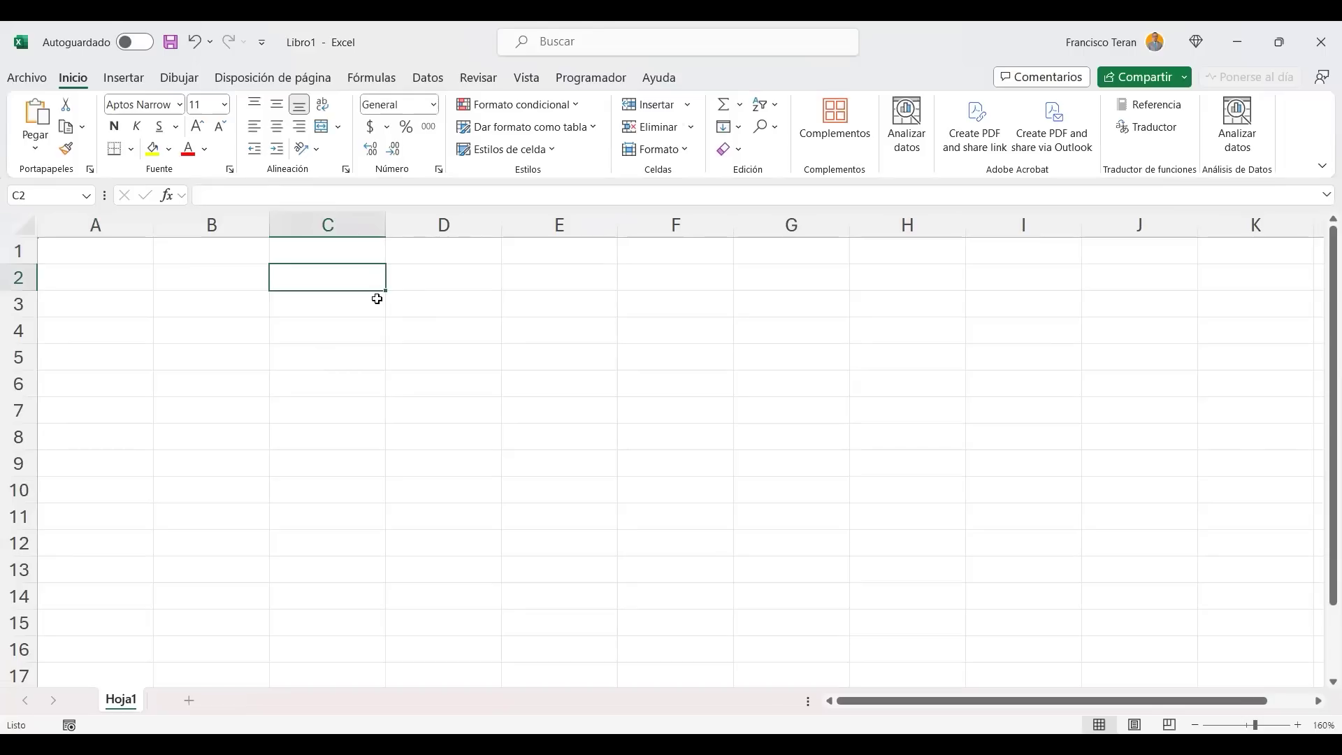
# Enter 'hola' in C2, view it in the formula bar, then move on to D2.
pyautogui.write('hola')
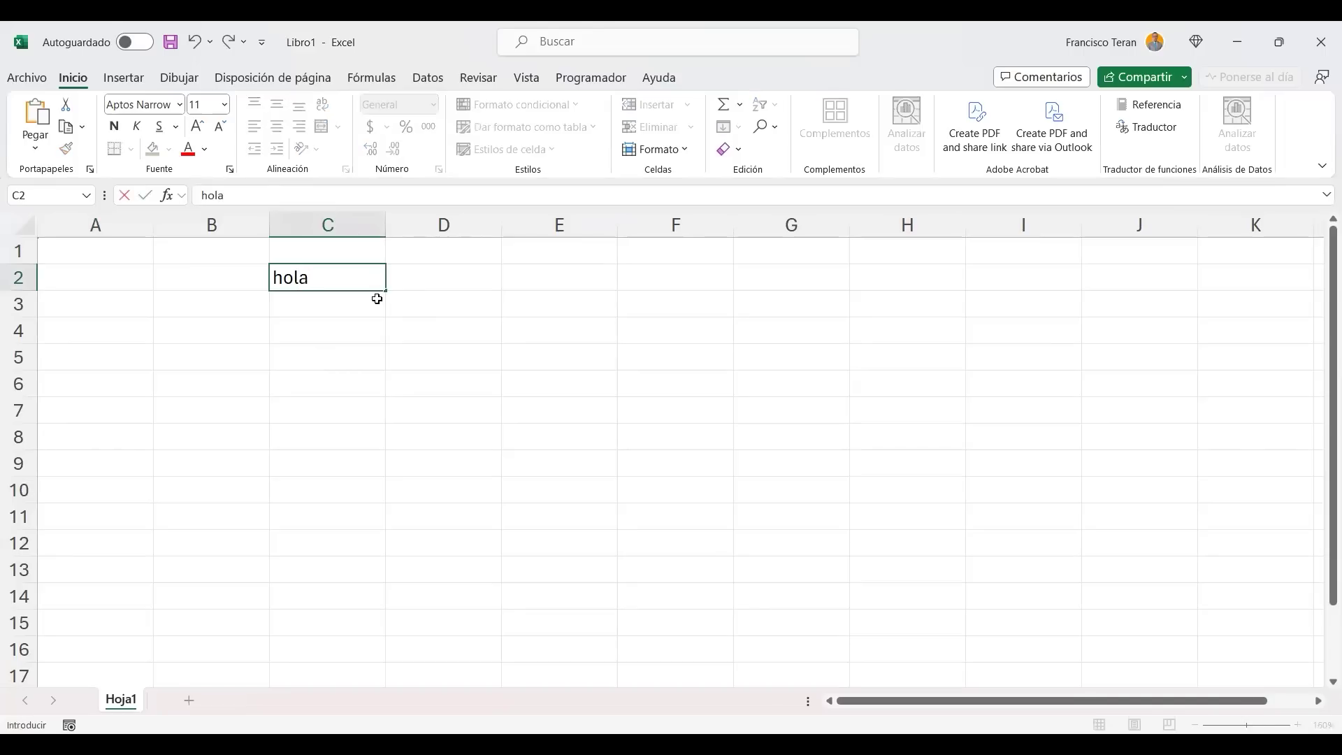
pyautogui.press('Return')
pyautogui.click(367, 286)
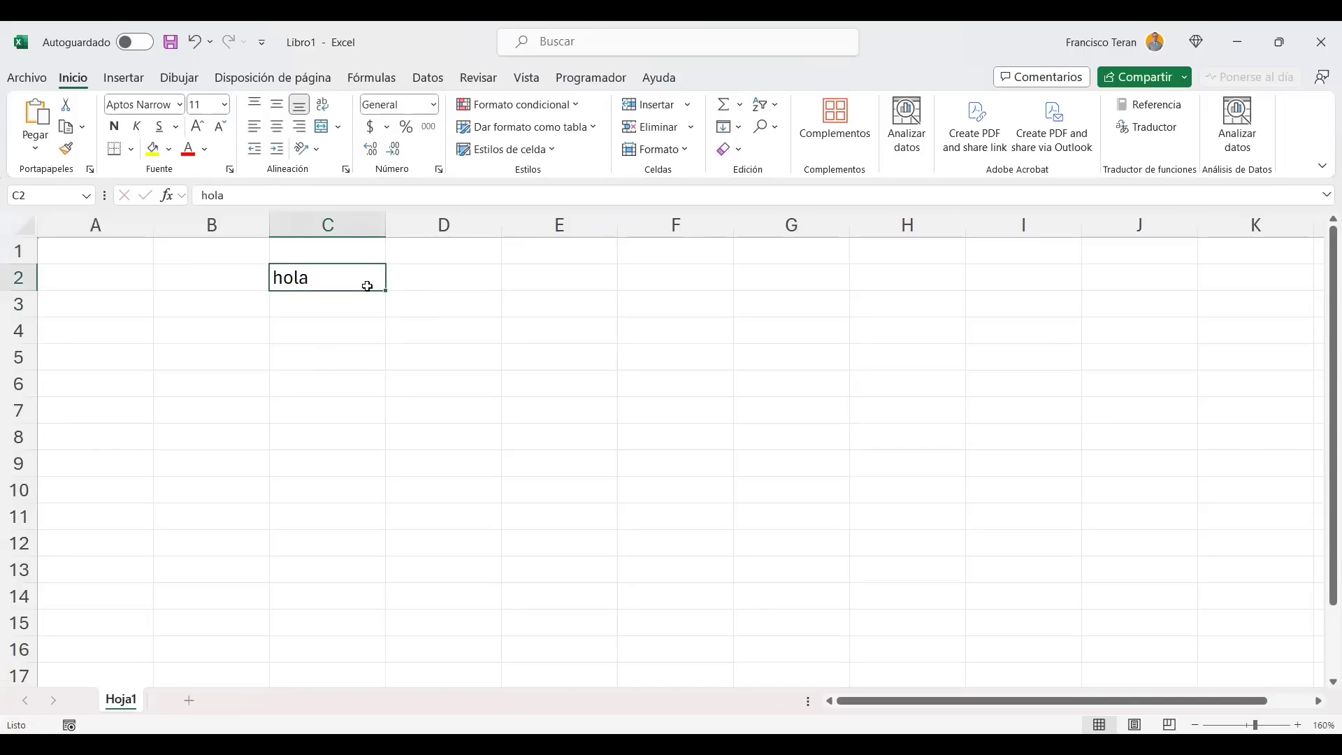
pyautogui.click(232, 194)
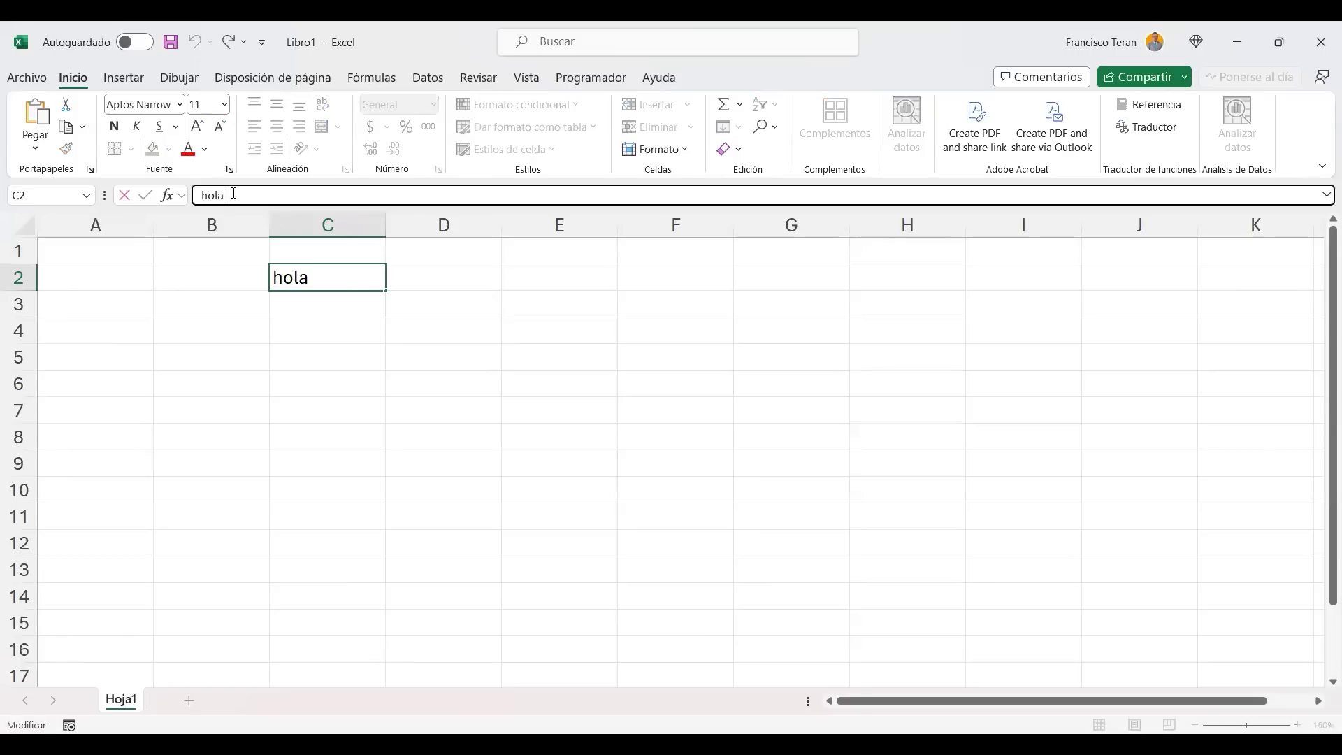
pyautogui.click(345, 320)
pyautogui.click(327, 274)
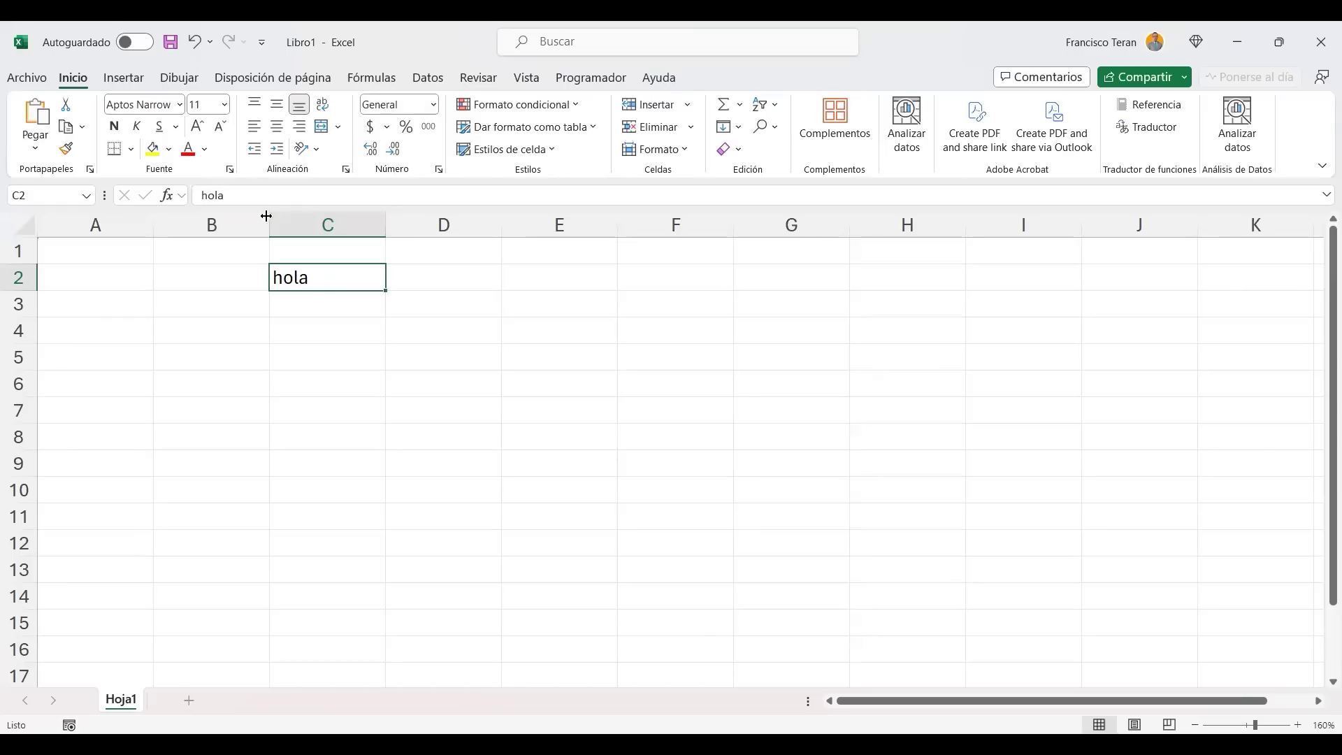
pyautogui.click(432, 274)
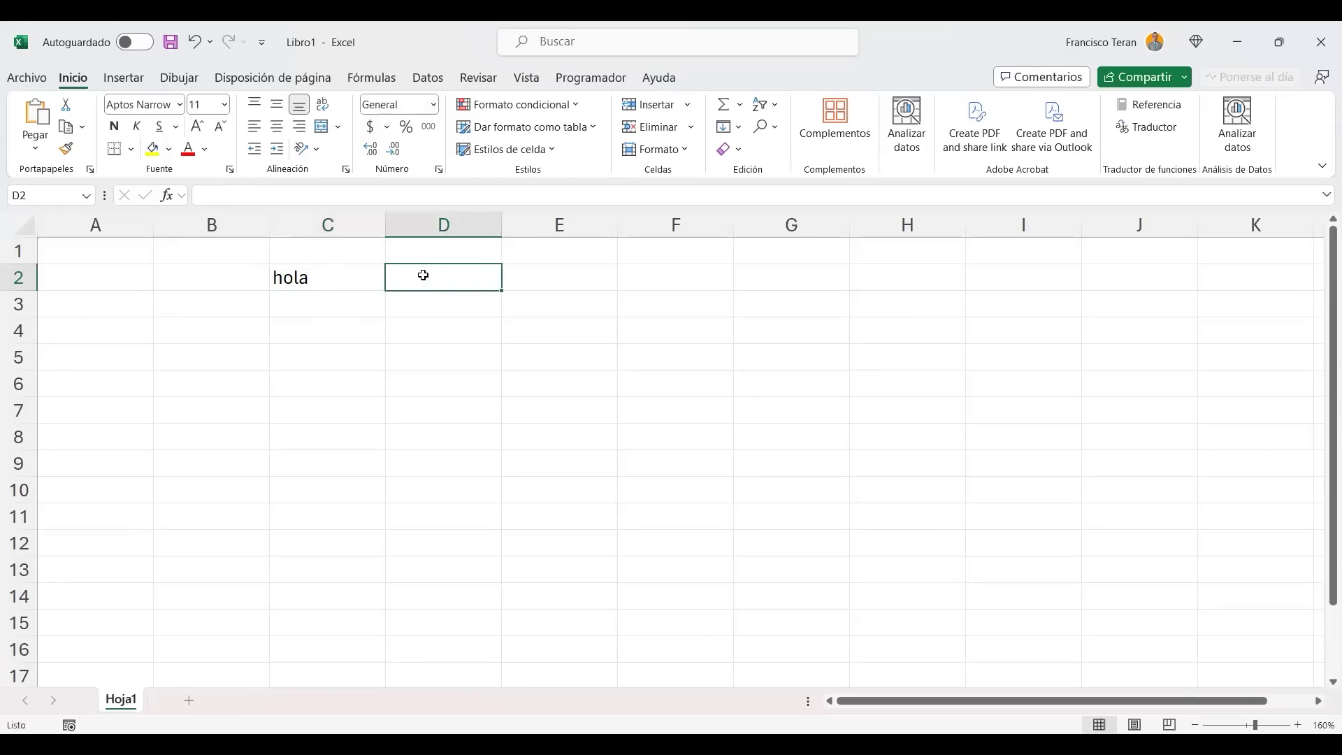
# Enter 'hola' in cell D2 through the formula bar.
pyautogui.click(226, 194)
pyautogui.write('ho')
pyautogui.press('Right')
pyautogui.write('a')
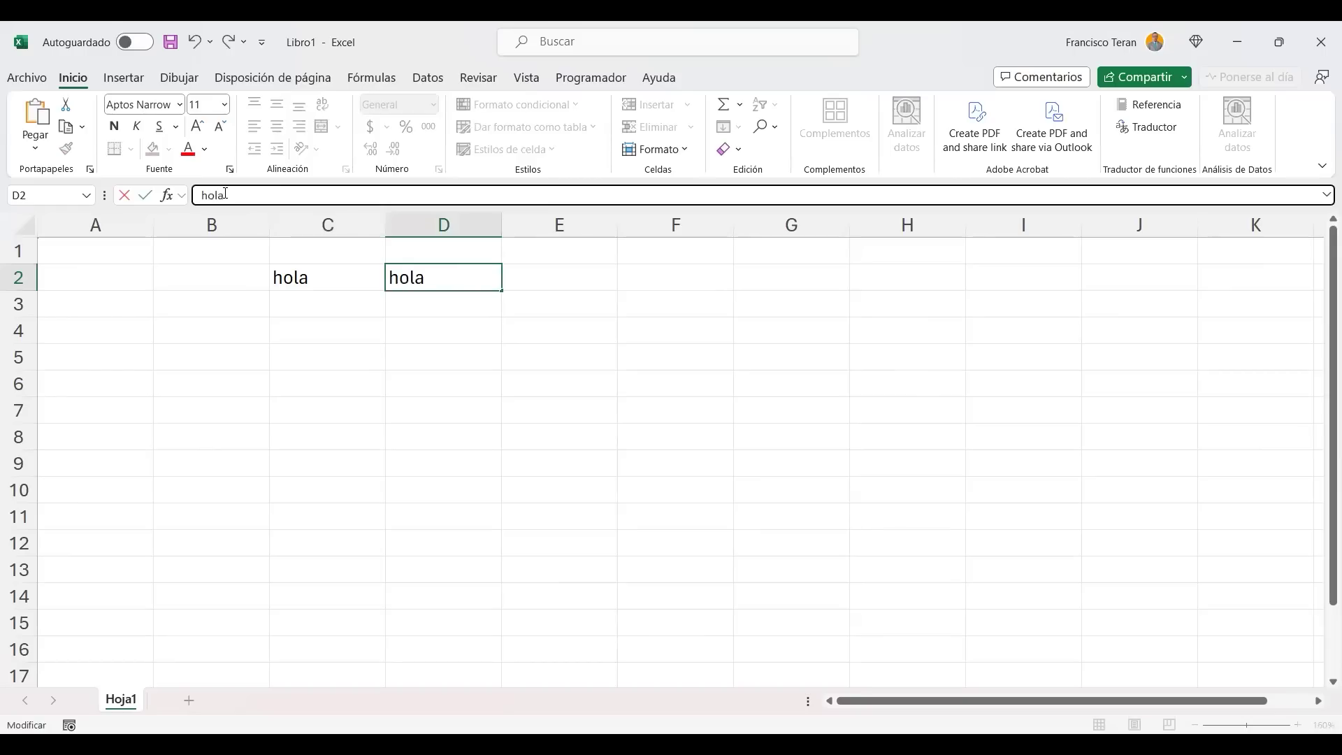
pyautogui.press('Return')
# Select C2:D2 and delete both 'hola' entries.
pyautogui.click(448, 280)
pyautogui.click(348, 275)
pyautogui.click(410, 276)
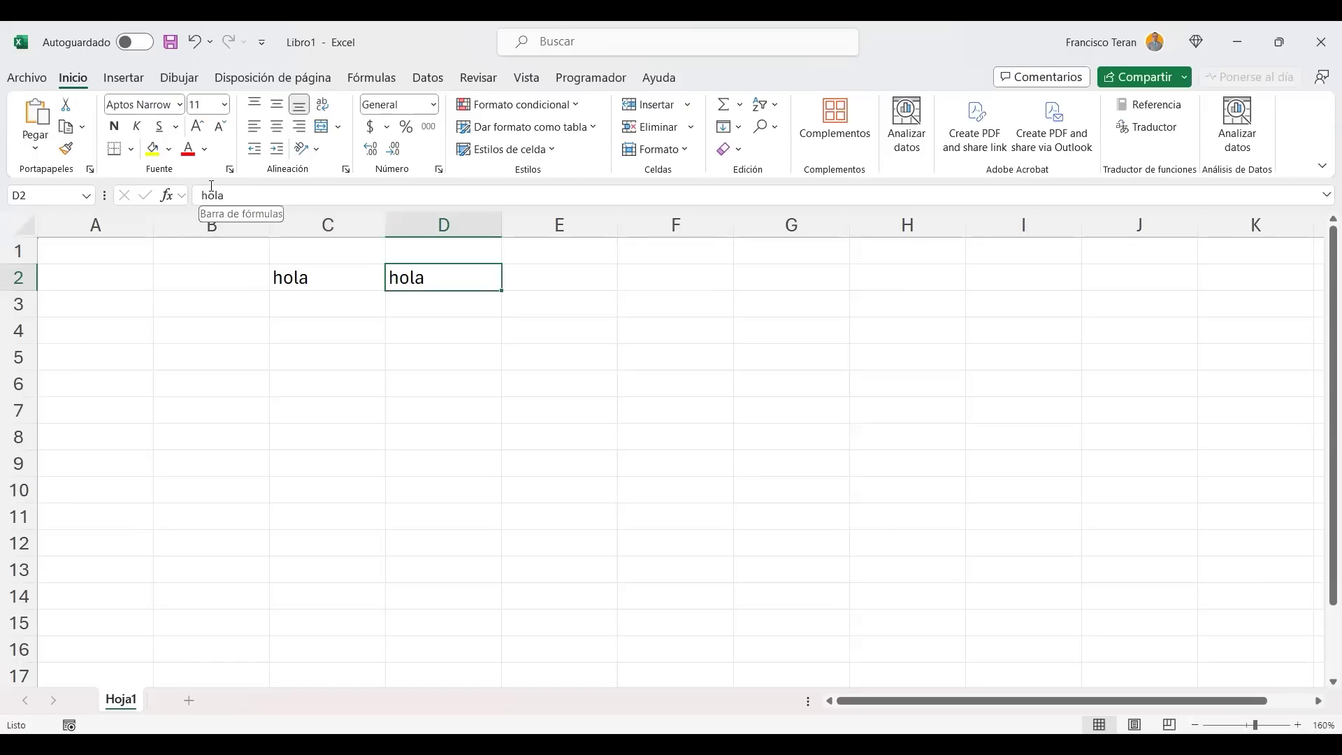
pyautogui.click(353, 280)
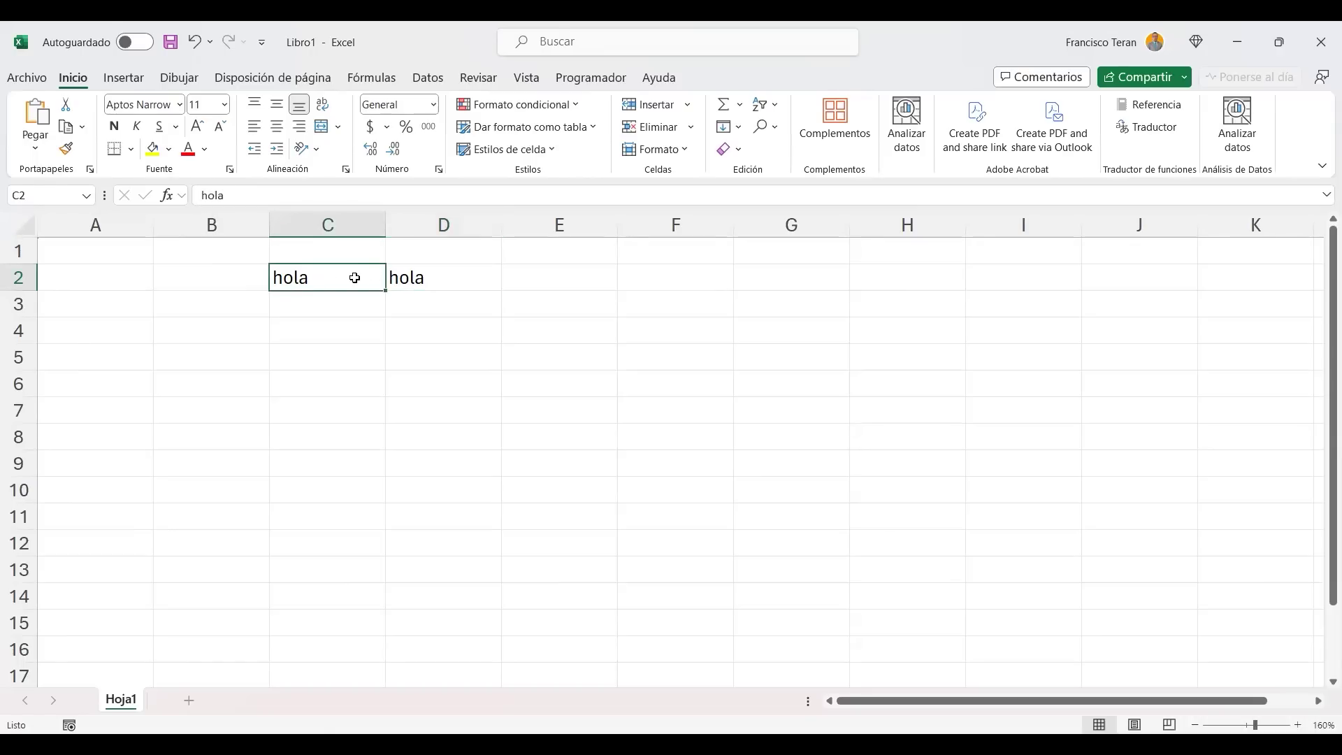
pyautogui.click(410, 280)
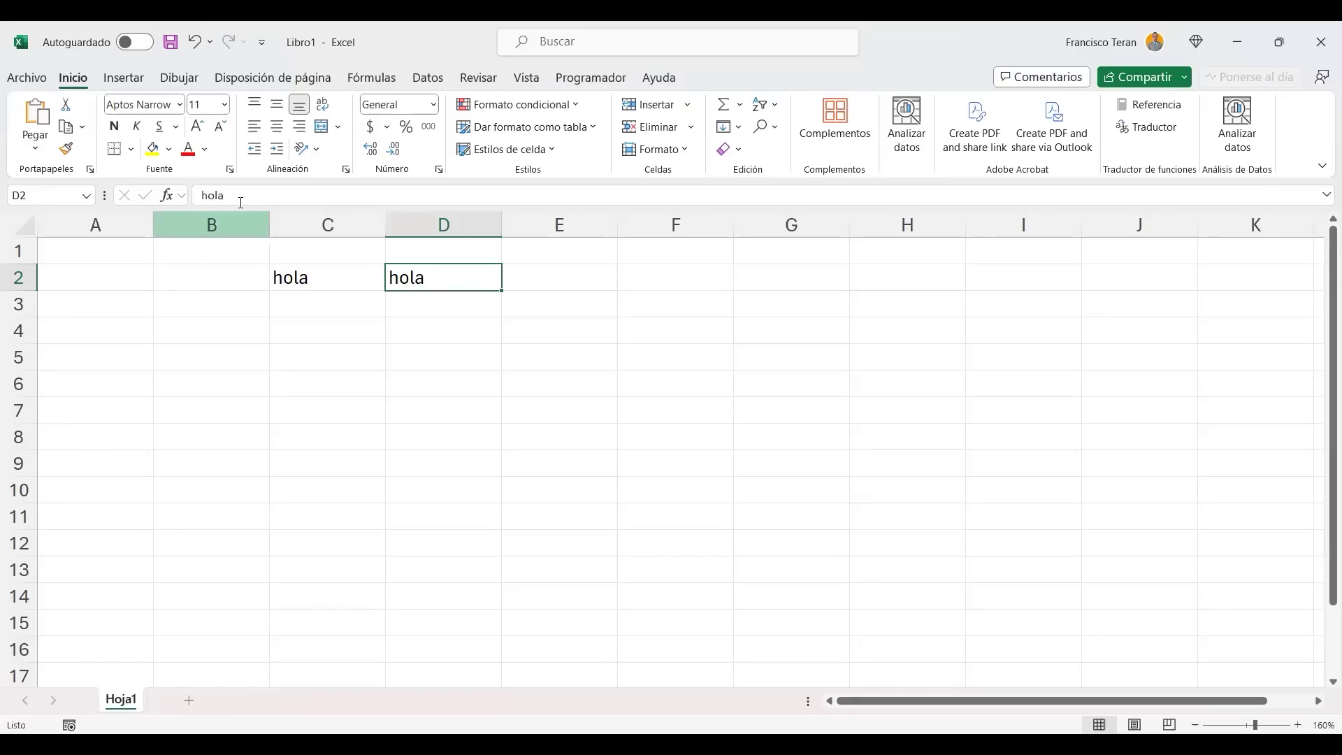
pyautogui.click(207, 193)
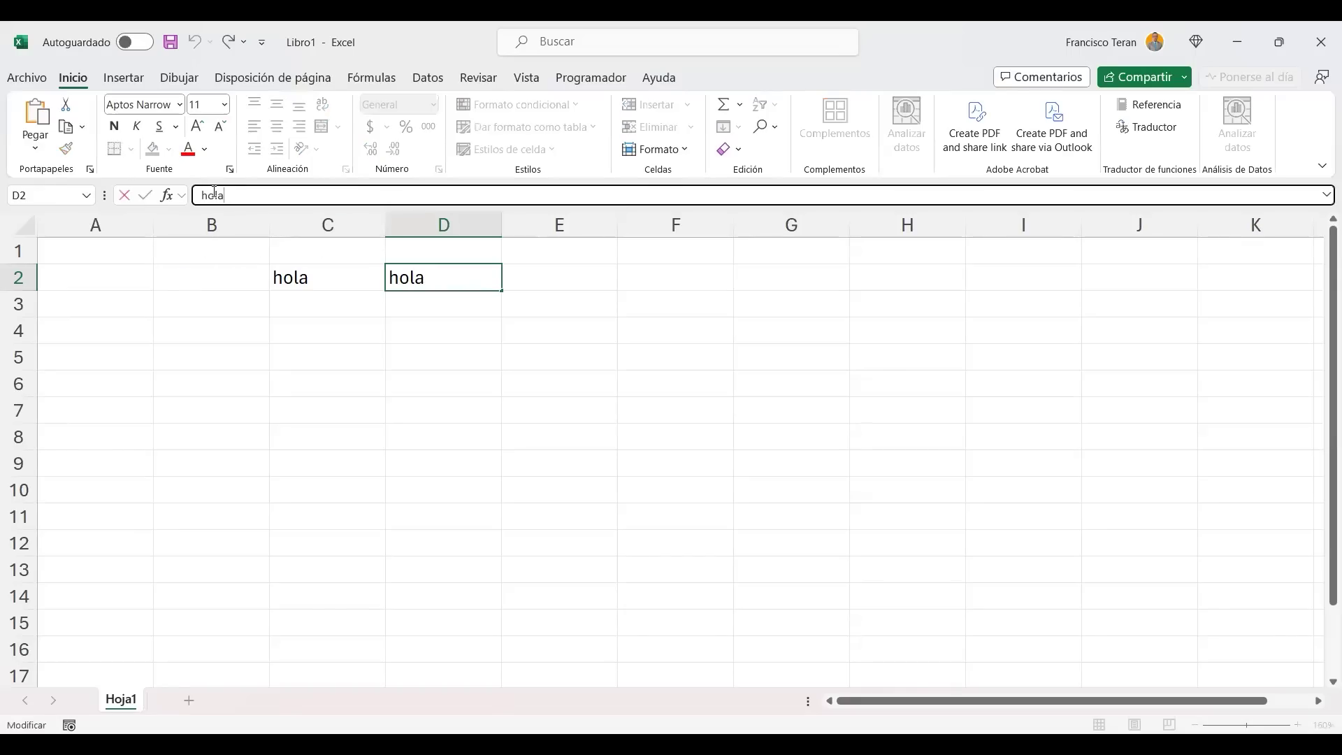
pyautogui.click(312, 278)
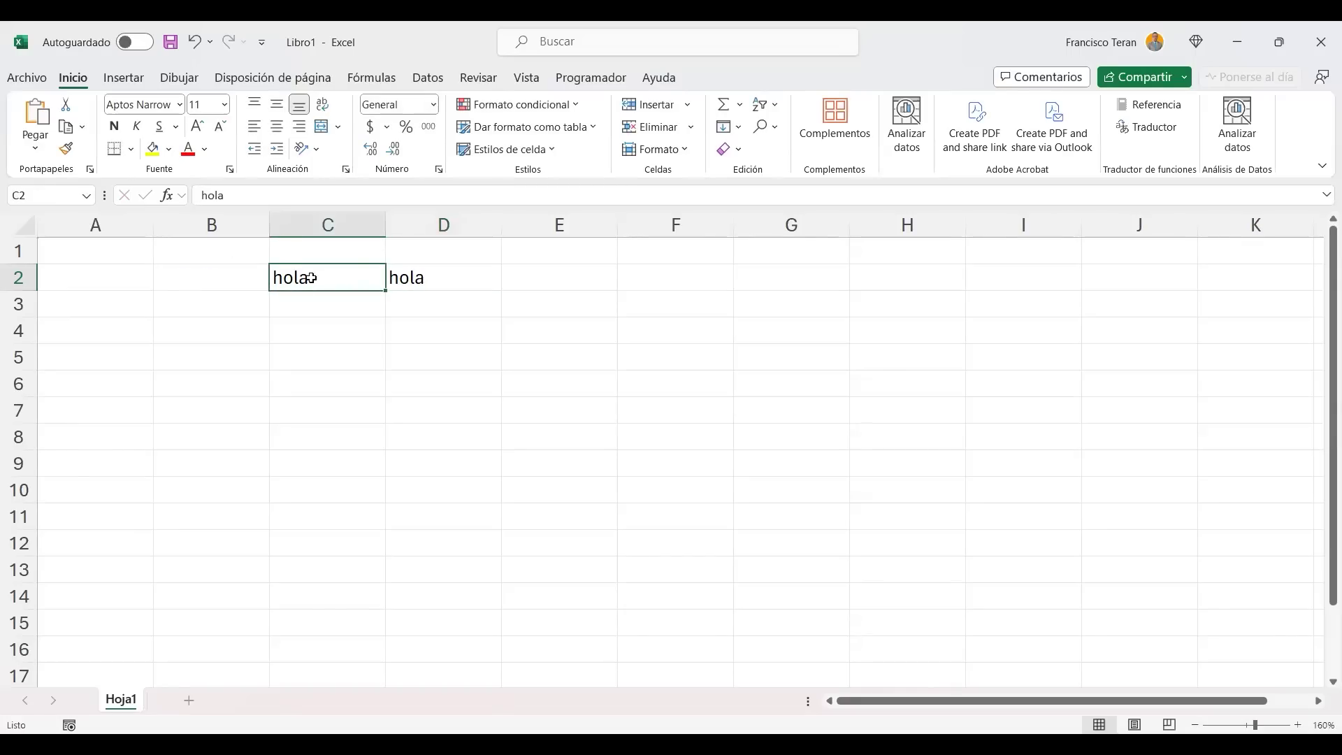
pyautogui.moveTo(312, 278); pyautogui.dragTo(488, 291)
pyautogui.press('Delete')
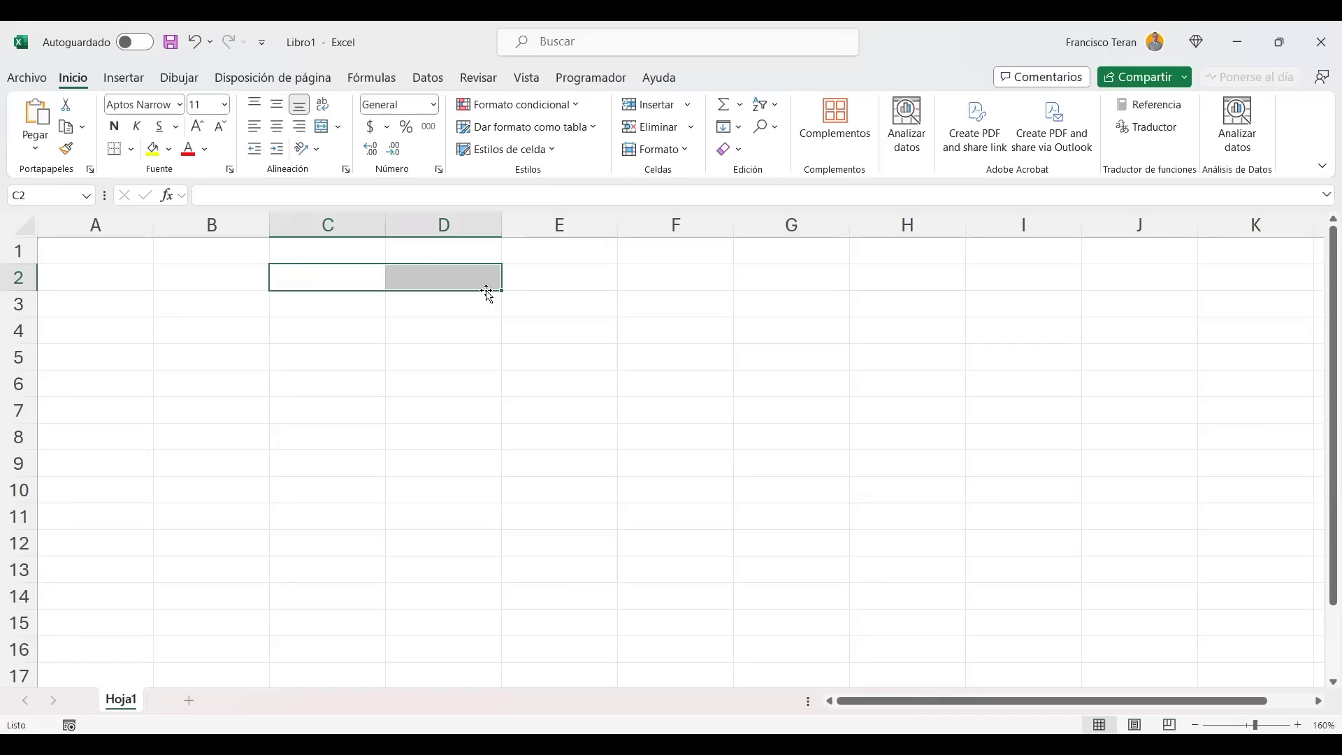
pyautogui.click(274, 257)
pyautogui.click(176, 256)
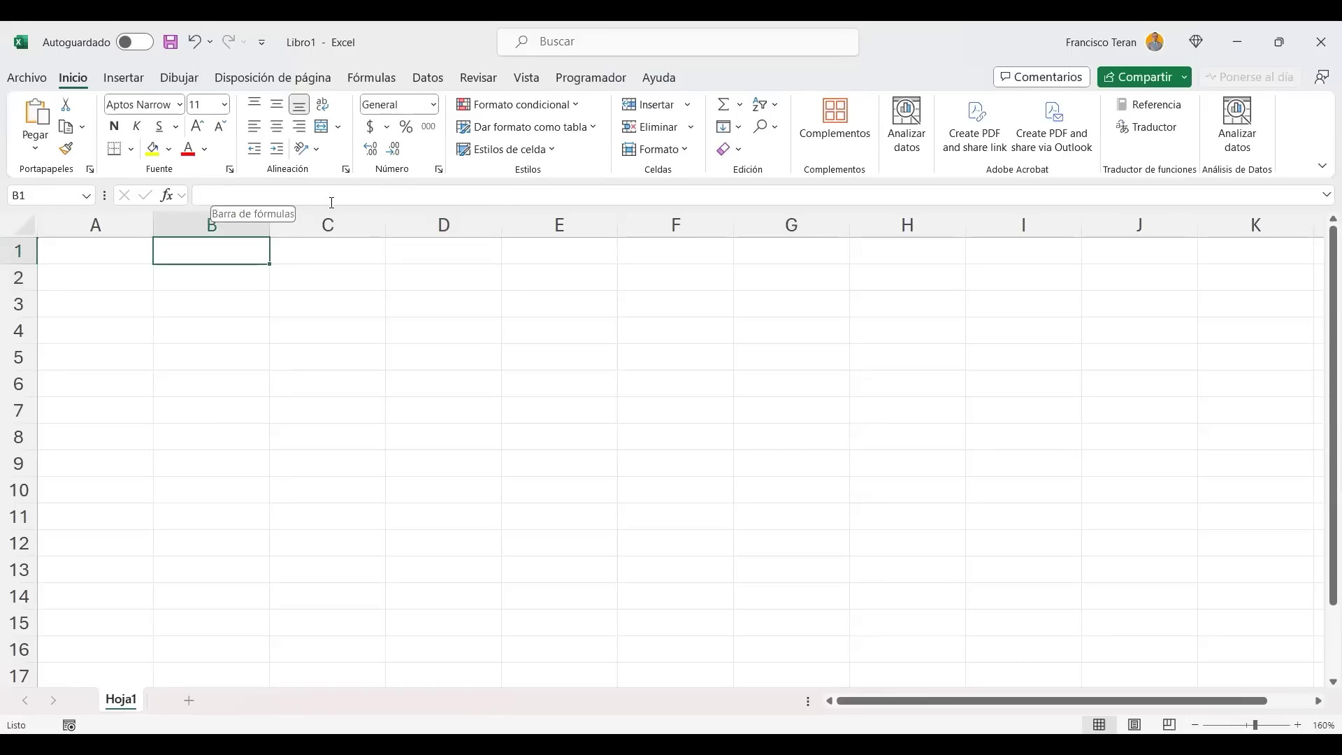
pyautogui.click(308, 254)
pyautogui.moveTo(102, 252)
pyautogui.mouseDown()
pyautogui.moveTo(1030, 289)
pyautogui.moveTo(1279, 375)
pyautogui.moveTo(1234, 552)
pyautogui.mouseUp()
pyautogui.click(401, 428)
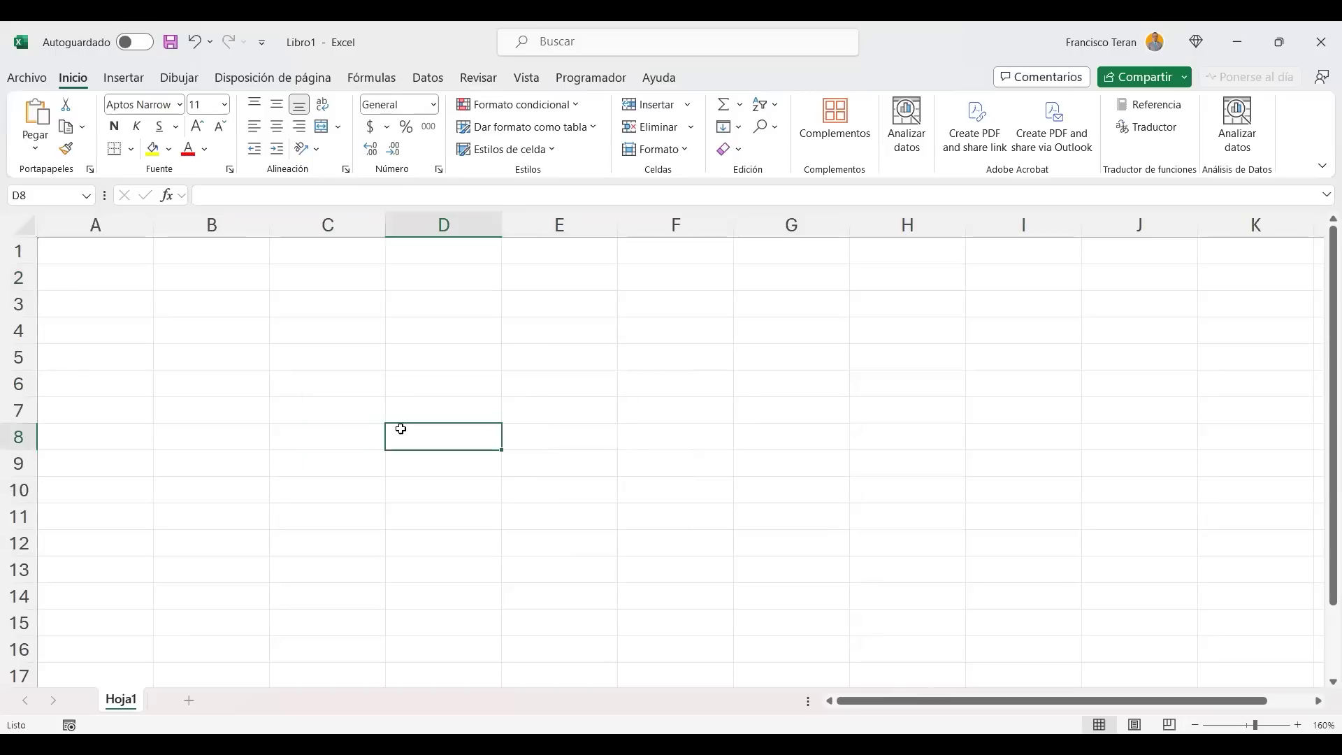
pyautogui.click(96, 224)
pyautogui.click(210, 224)
pyautogui.click(322, 224)
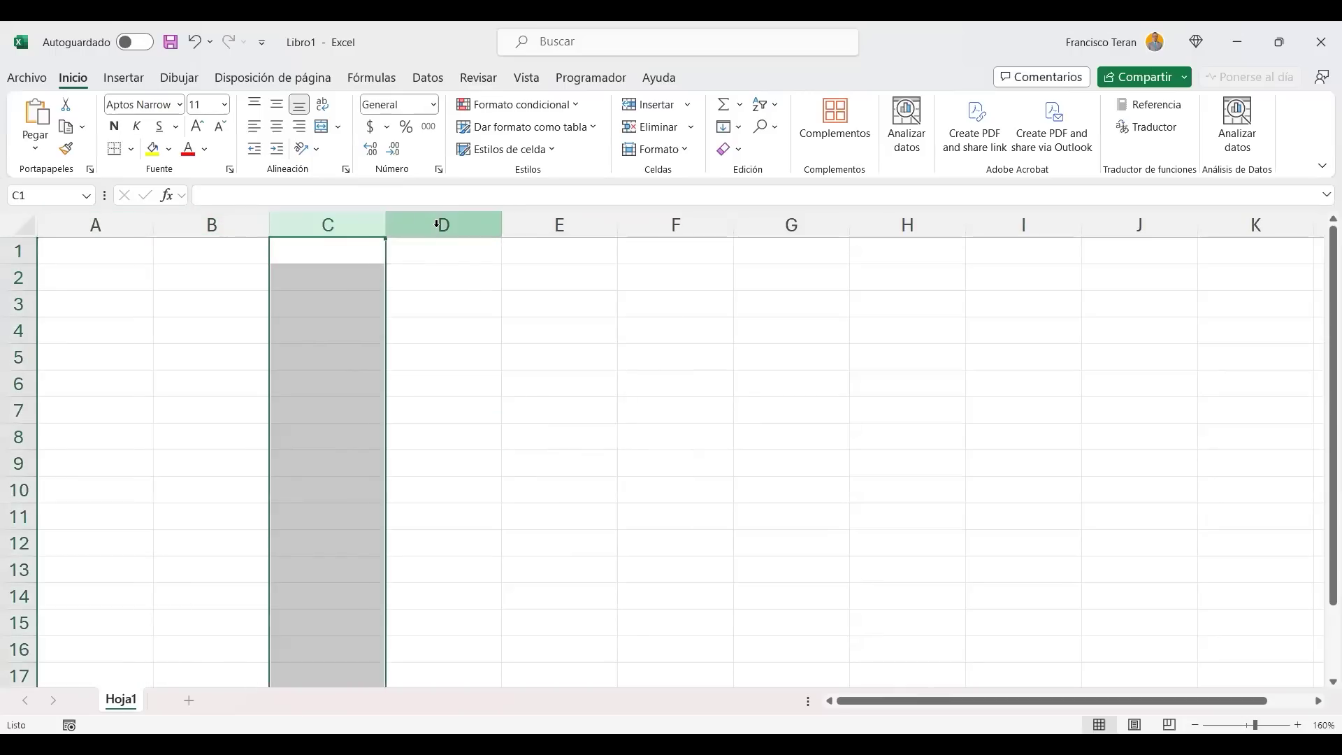
pyautogui.click(438, 225)
pyautogui.click(558, 225)
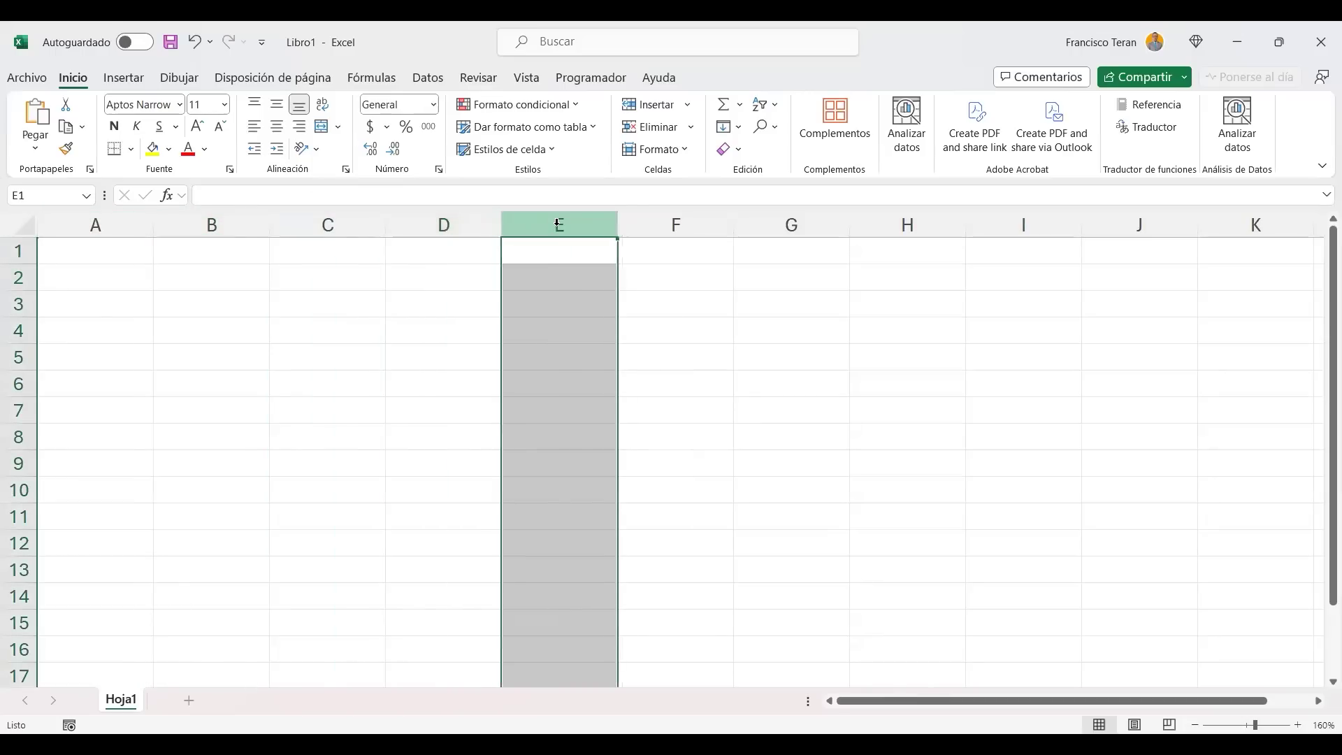
pyautogui.click(329, 223)
pyautogui.click(449, 225)
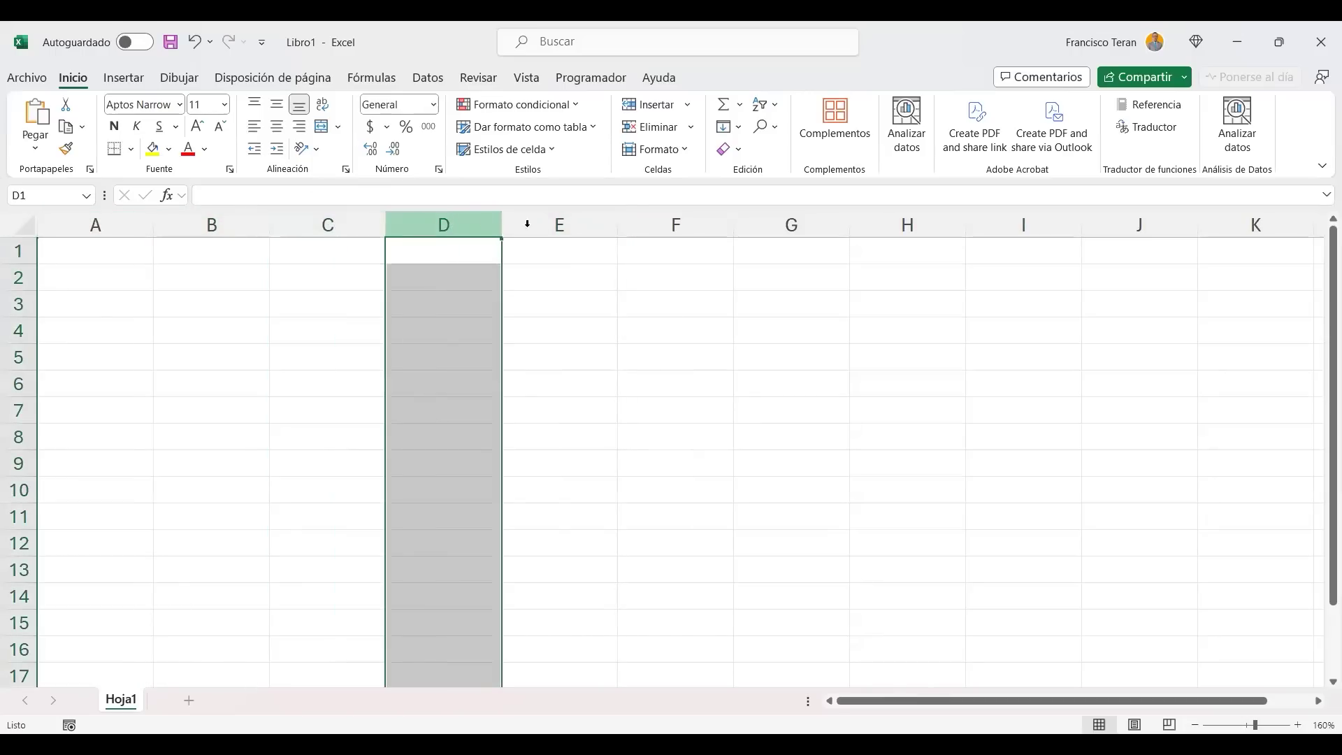
pyautogui.click(559, 225)
pyautogui.click(673, 224)
pyautogui.click(789, 224)
pyautogui.click(903, 224)
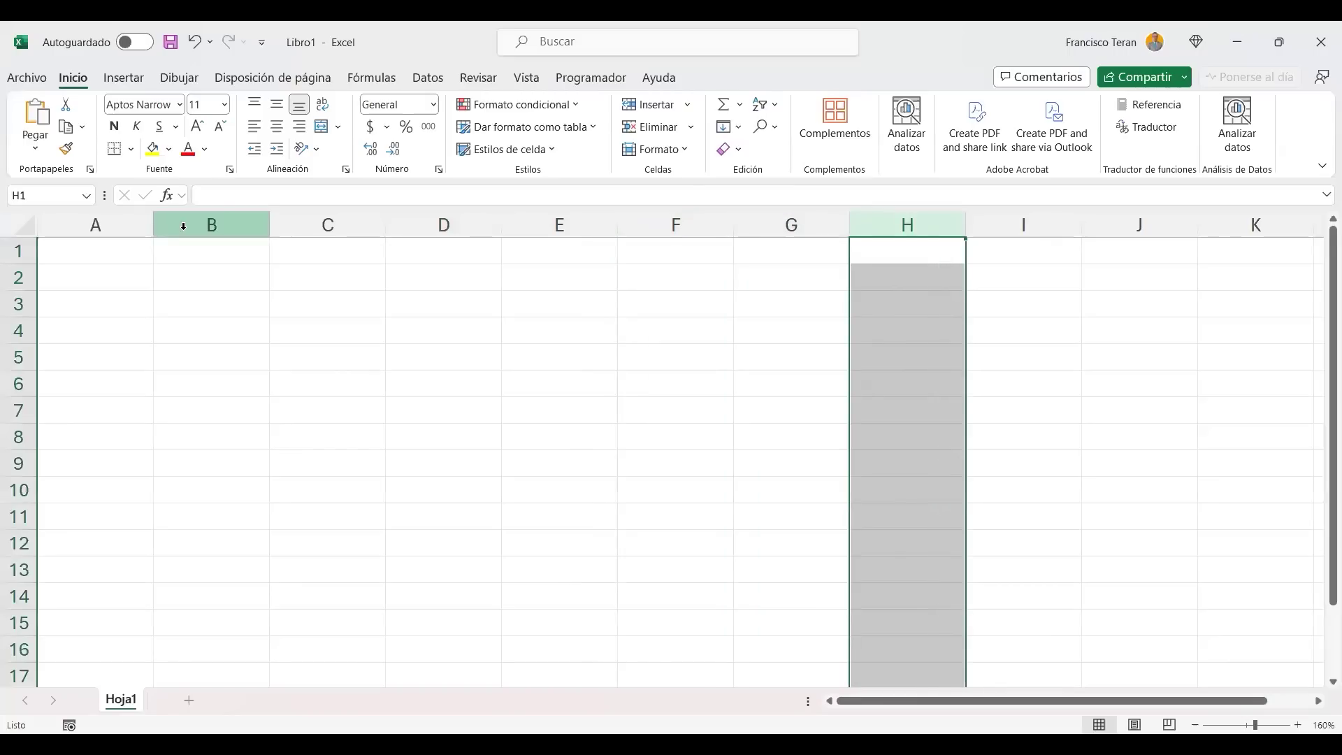
pyautogui.click(105, 224)
pyautogui.click(209, 224)
pyautogui.click(120, 225)
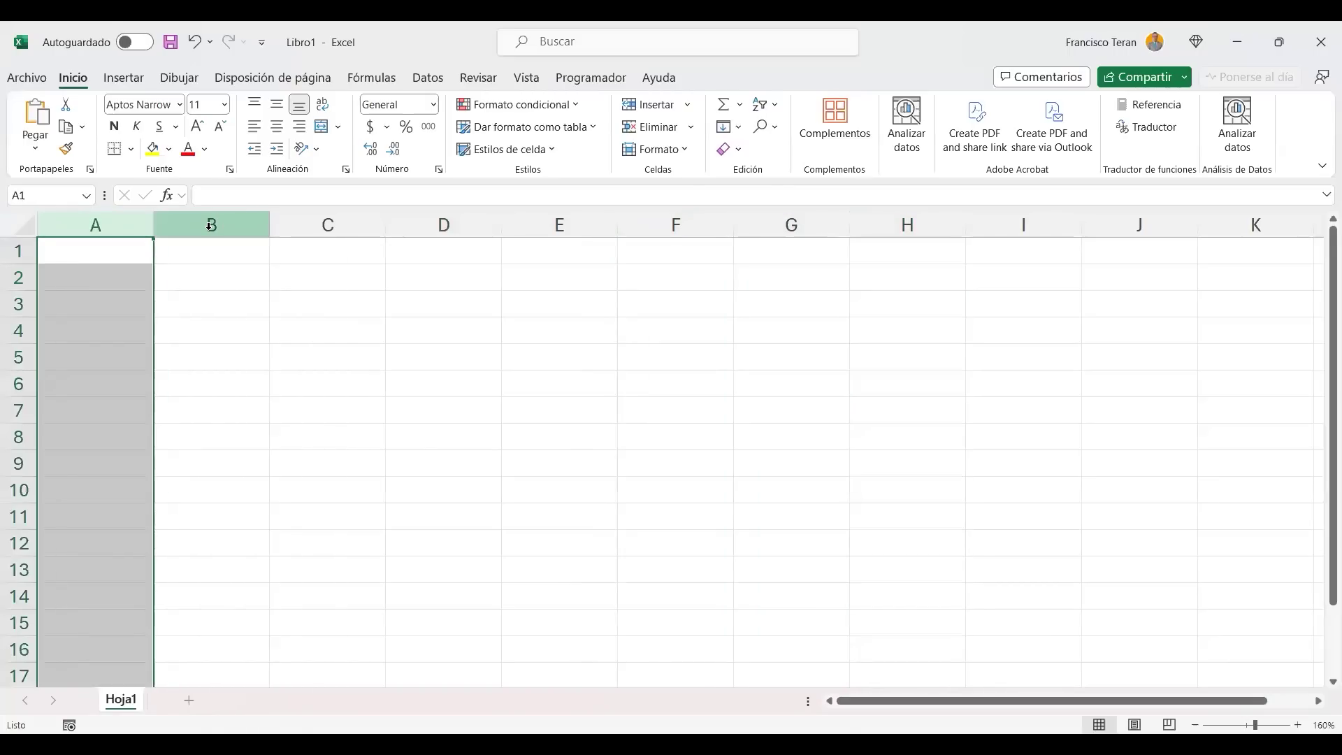
pyautogui.click(210, 224)
pyautogui.click(288, 225)
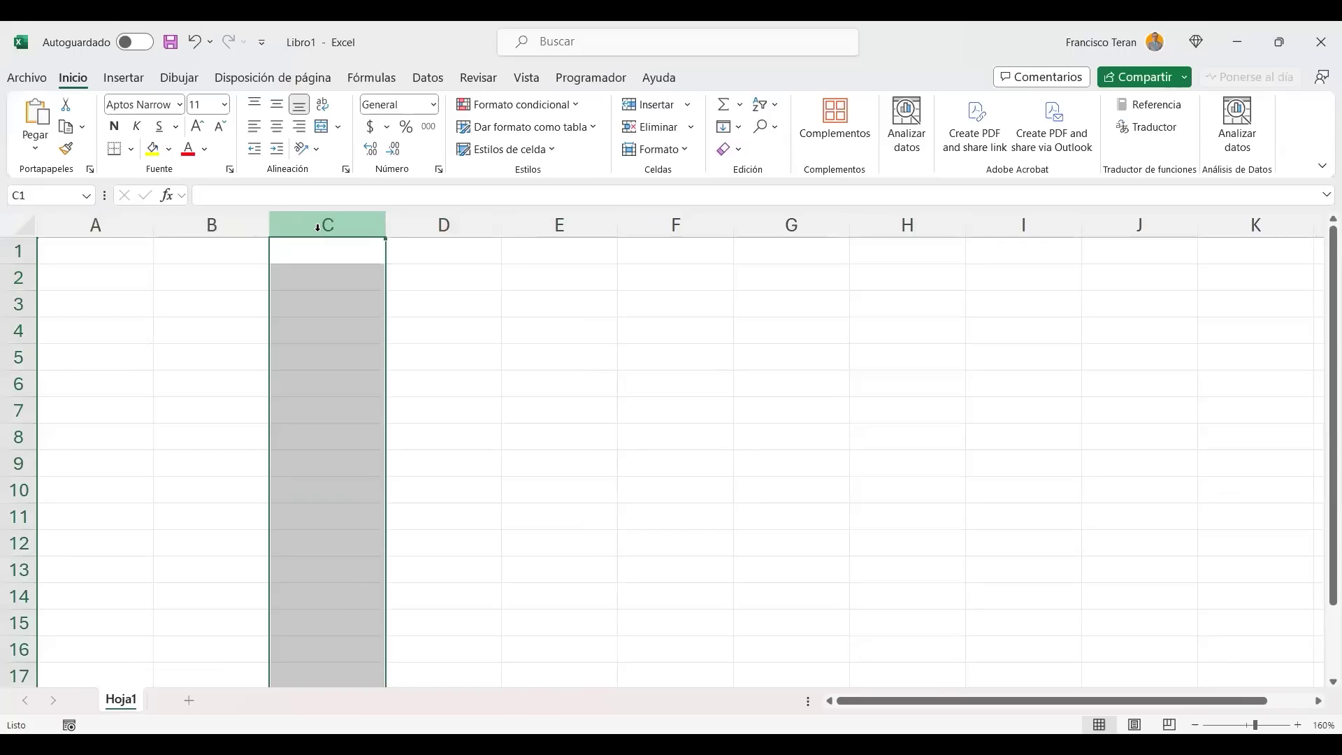
pyautogui.click(123, 224)
pyautogui.click(19, 251)
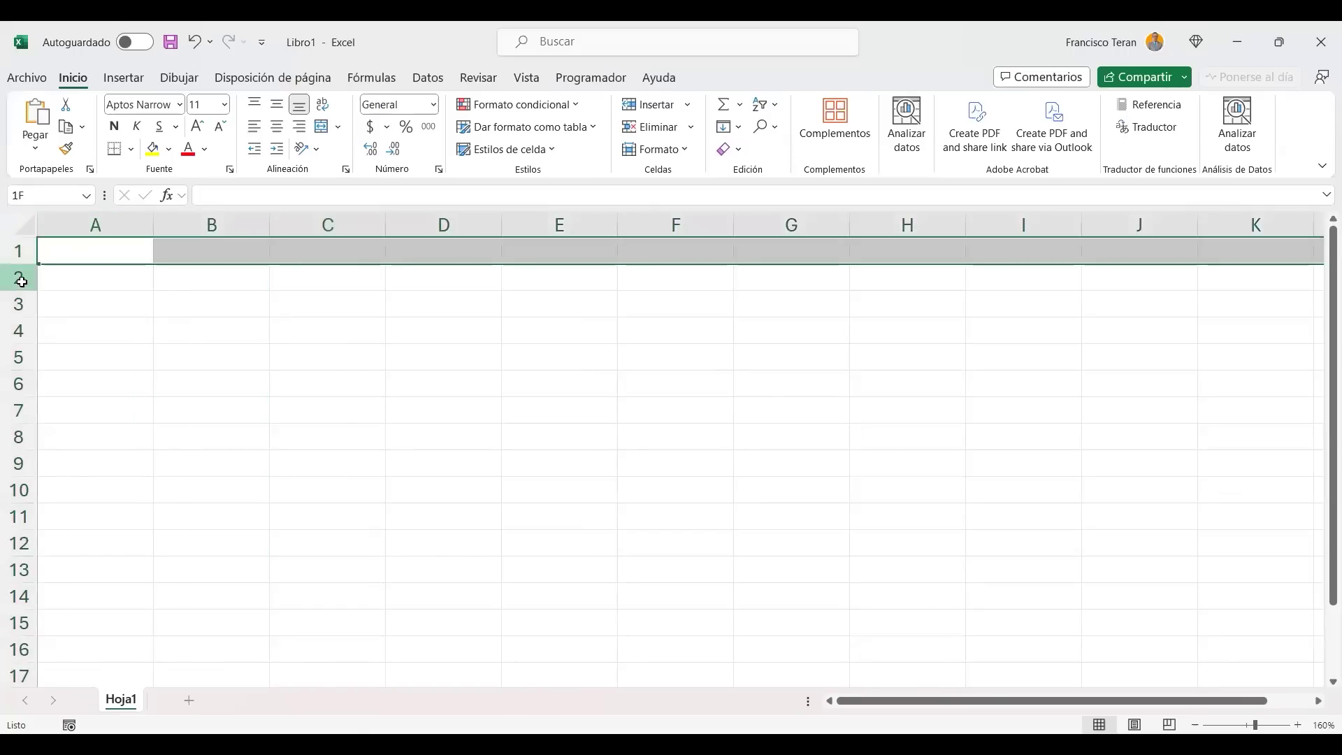
pyautogui.click(19, 276)
pyautogui.click(19, 302)
pyautogui.click(19, 330)
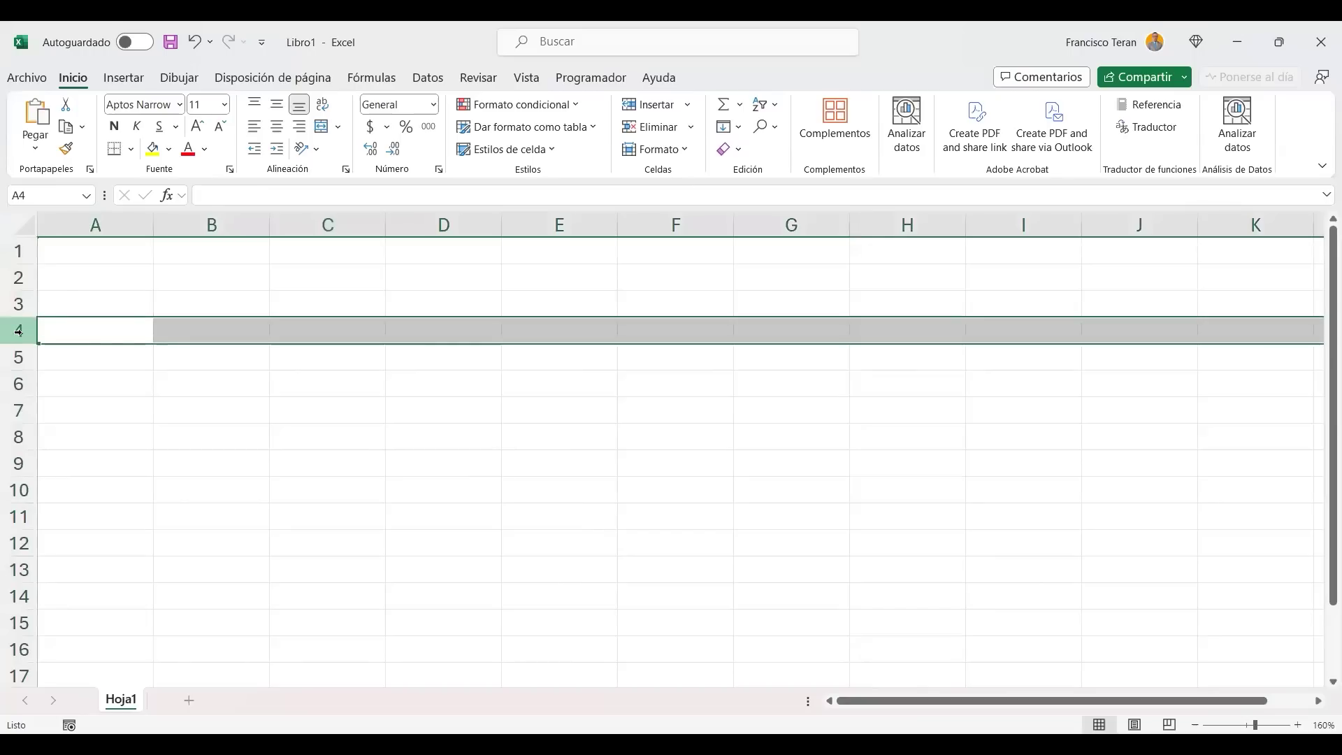
pyautogui.click(19, 252)
pyautogui.click(80, 246)
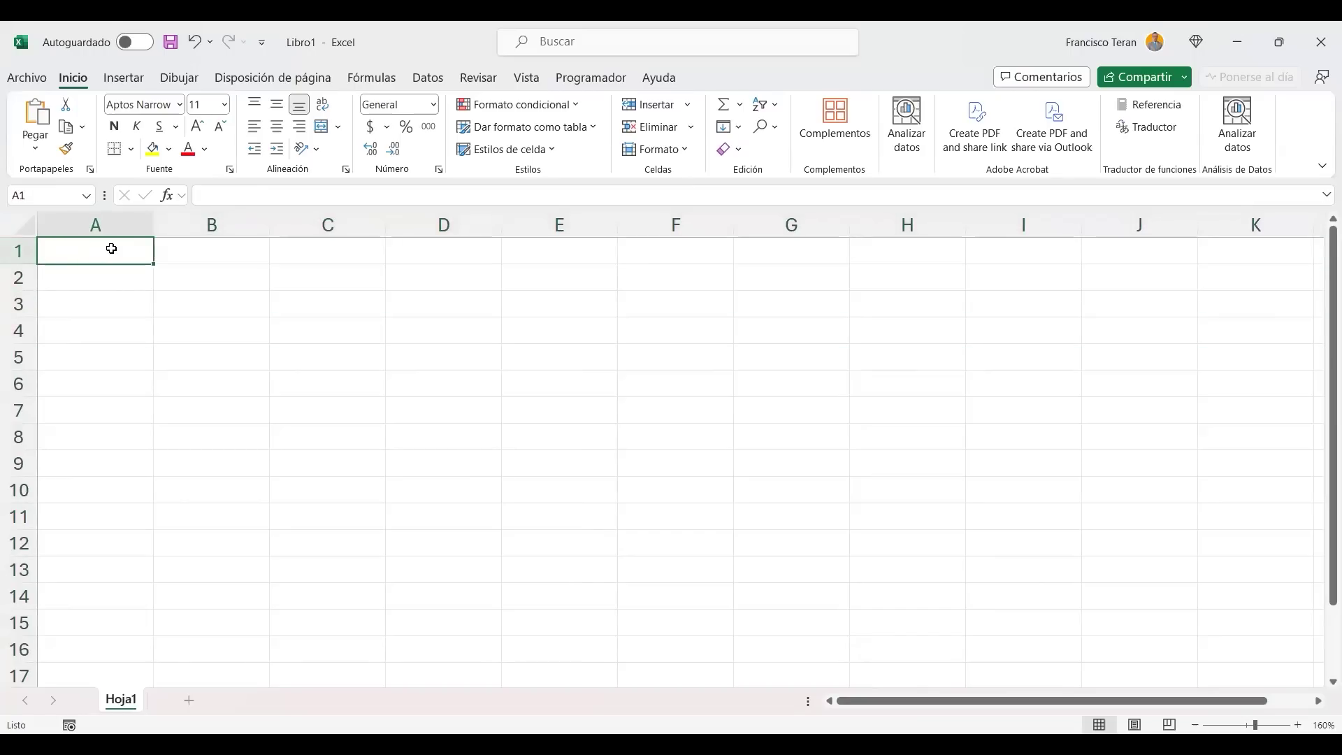
pyautogui.hotkey('ctrl', 'Down')
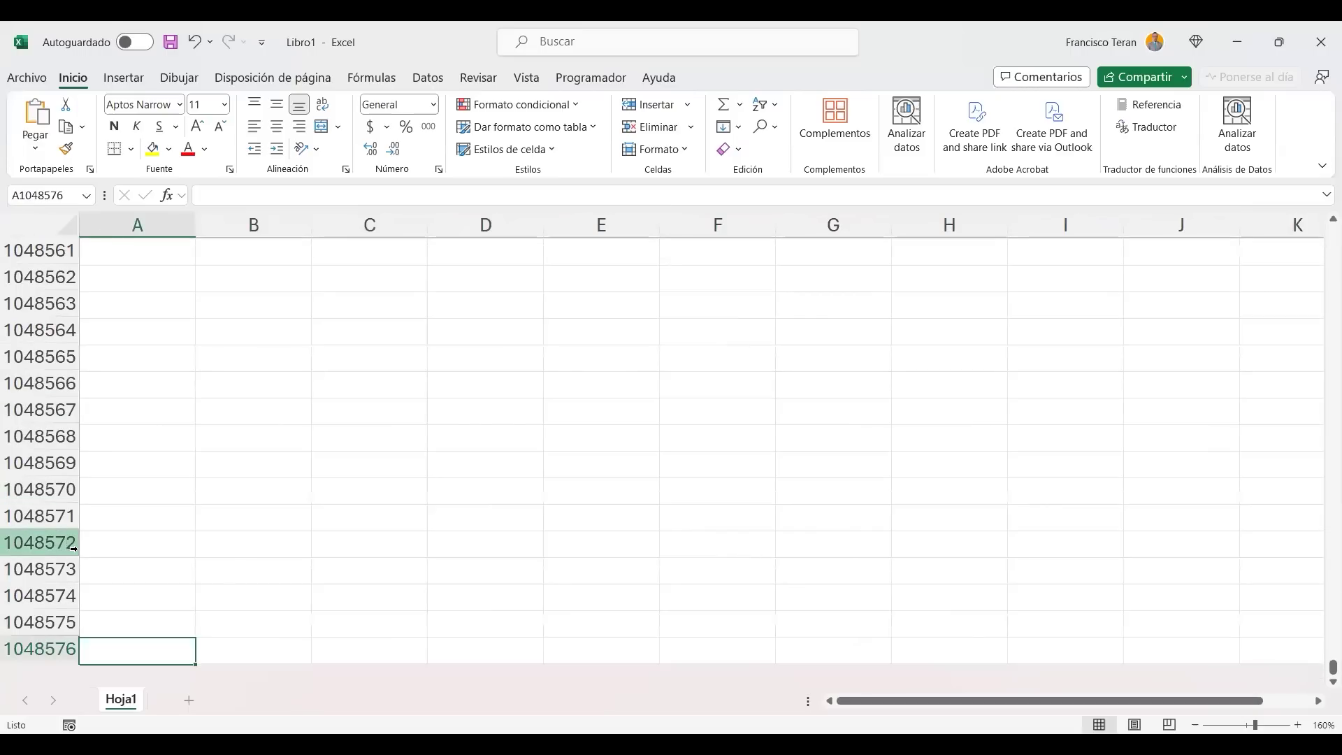
pyautogui.scroll(-1, 111, 631)
pyautogui.scroll(-3, 111, 631)
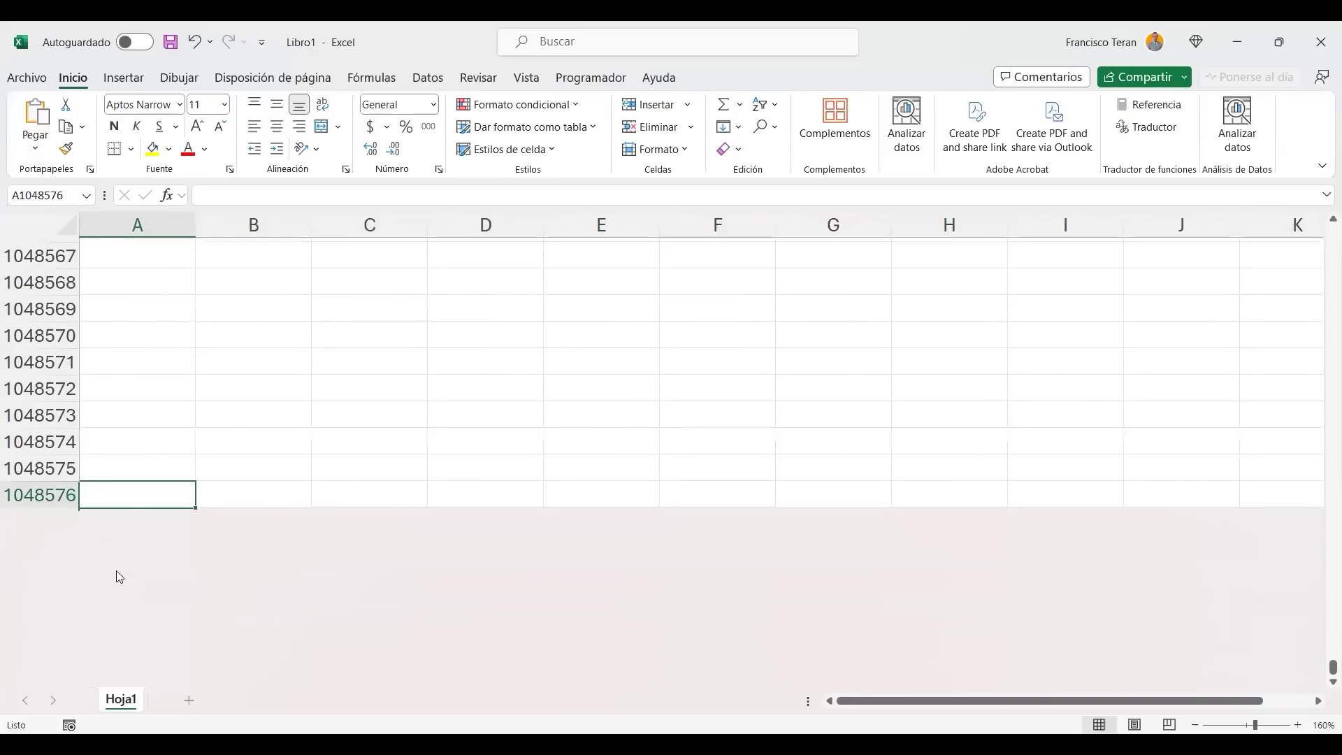
pyautogui.scroll(2, 122, 465)
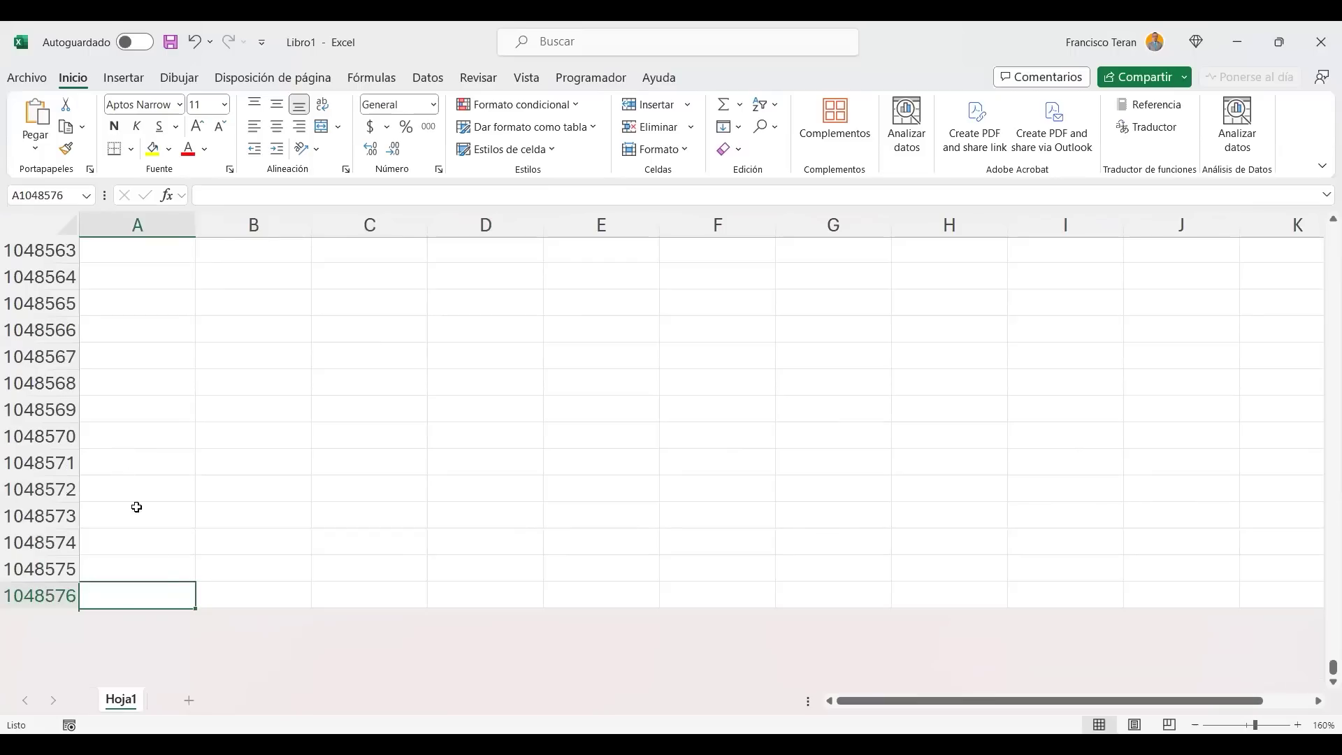
pyautogui.click(151, 565)
pyautogui.click(150, 593)
pyautogui.hotkey('ctrl', 'Home')
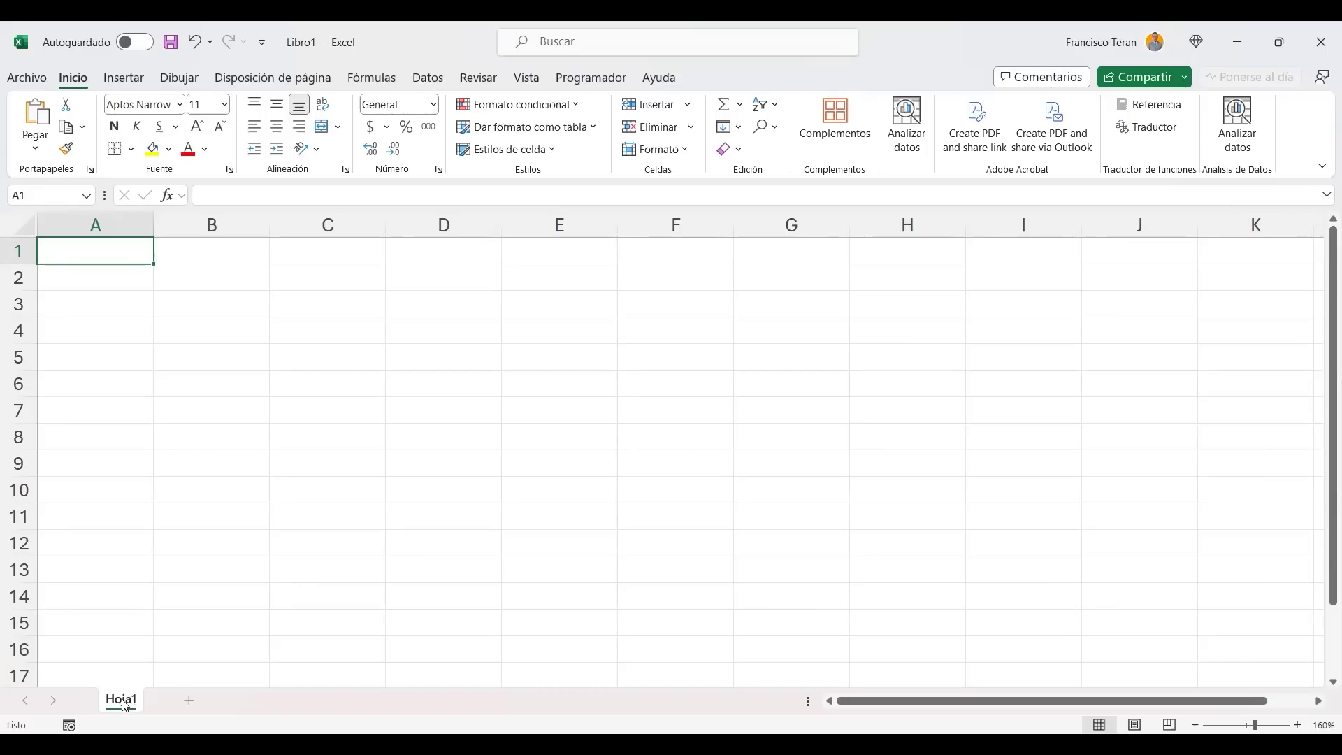
# Start at C1 and arrow along row 1 out to AE1, then back to Z1.
pyautogui.click(90, 333)
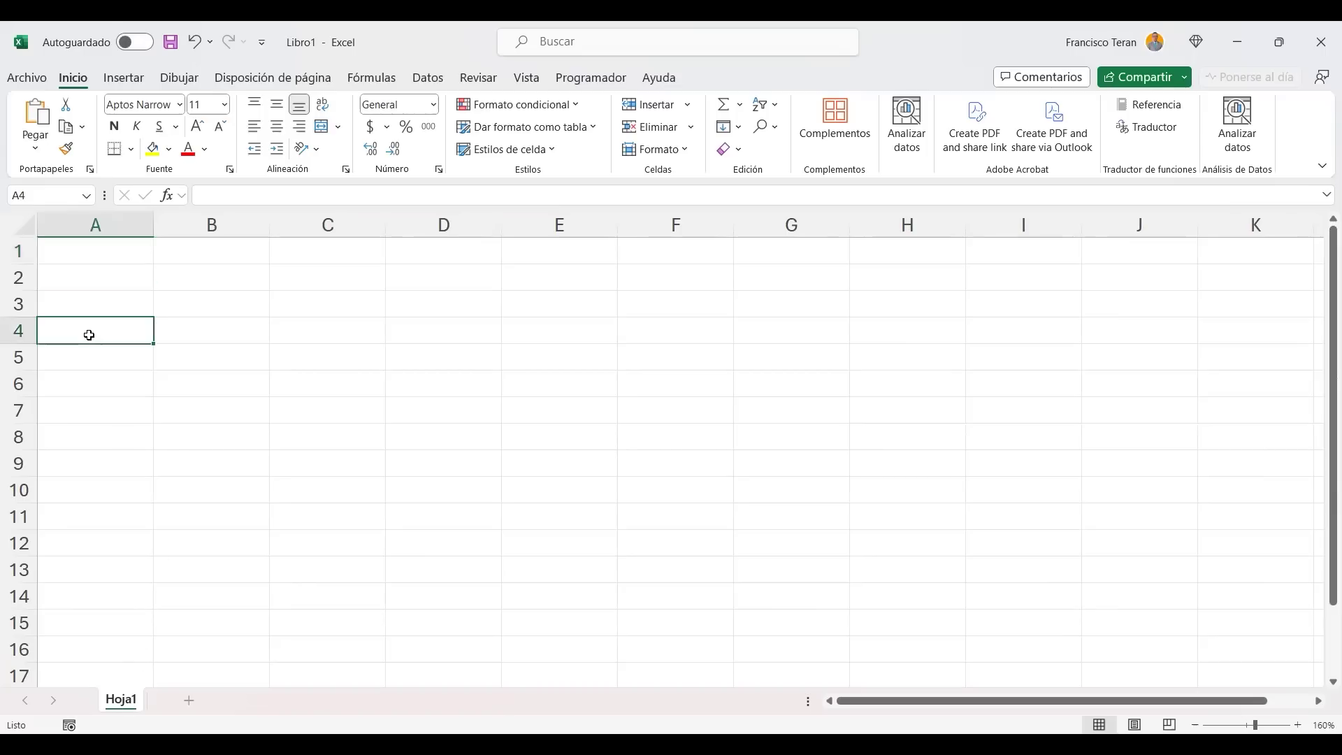
pyautogui.click(102, 261)
pyautogui.click(335, 248)
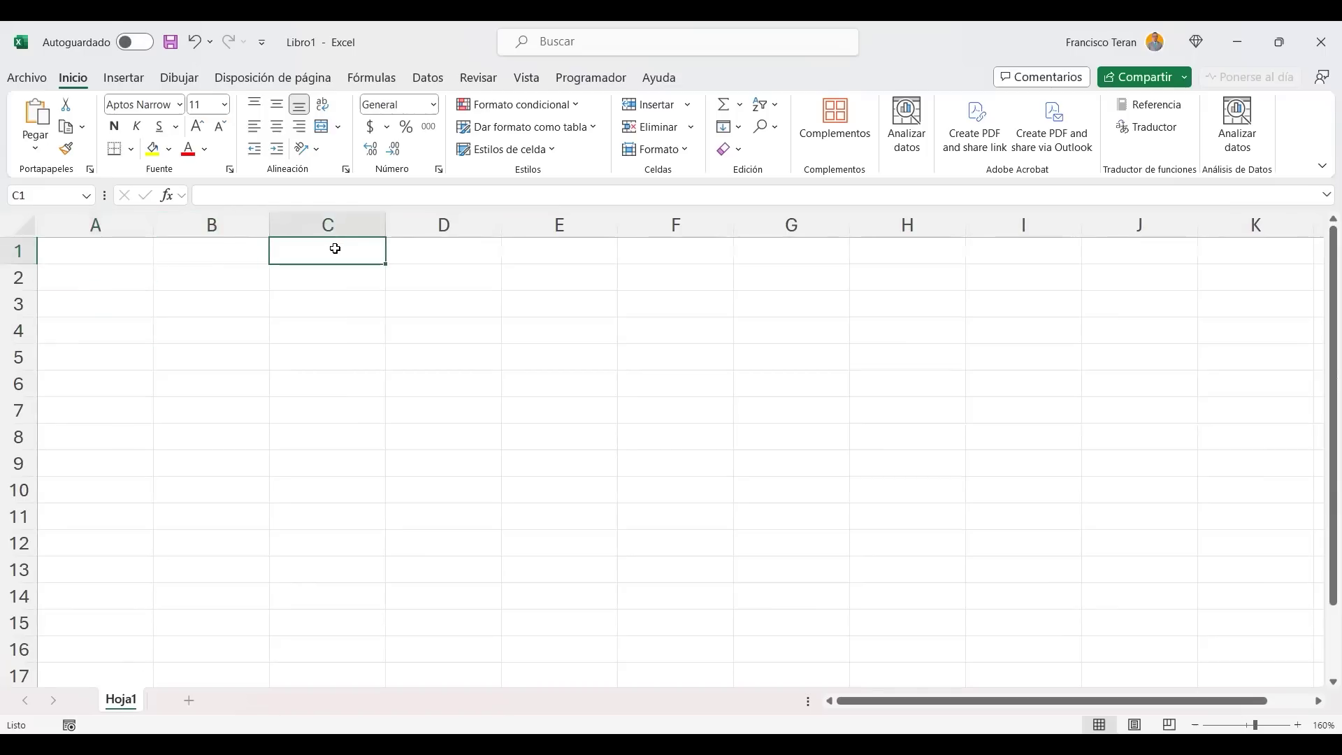
pyautogui.press('Right')
pyautogui.press('Right')
pyautogui.press('Right')
pyautogui.press('Right')
pyautogui.press('Right')
pyautogui.press('Right')
pyautogui.press('Right')
pyautogui.press('Right')
pyautogui.press('Right')
pyautogui.press('Right')
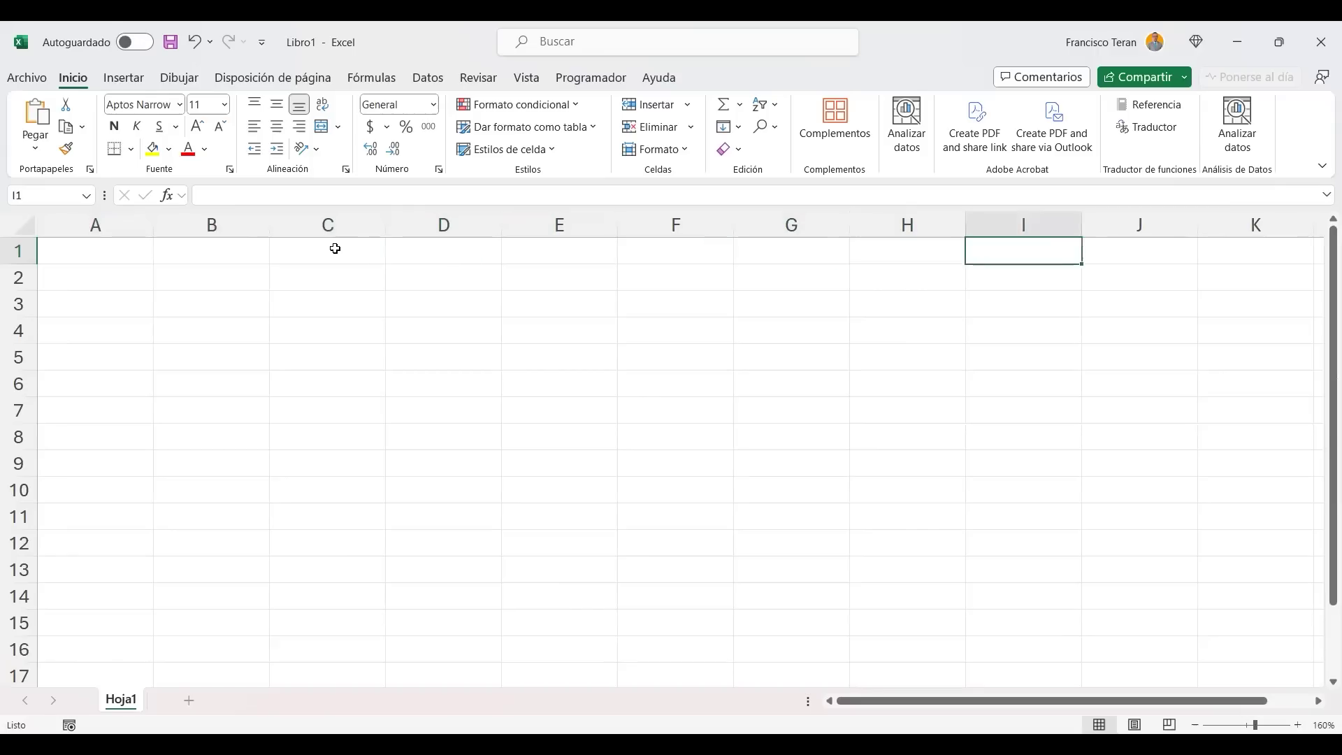
pyautogui.press('Right')
pyautogui.press('Right')
pyautogui.press('Right')
pyautogui.press('Right')
pyautogui.press('Right')
pyautogui.press('Right')
pyautogui.press('Right')
pyautogui.press('Right')
pyautogui.press('Right')
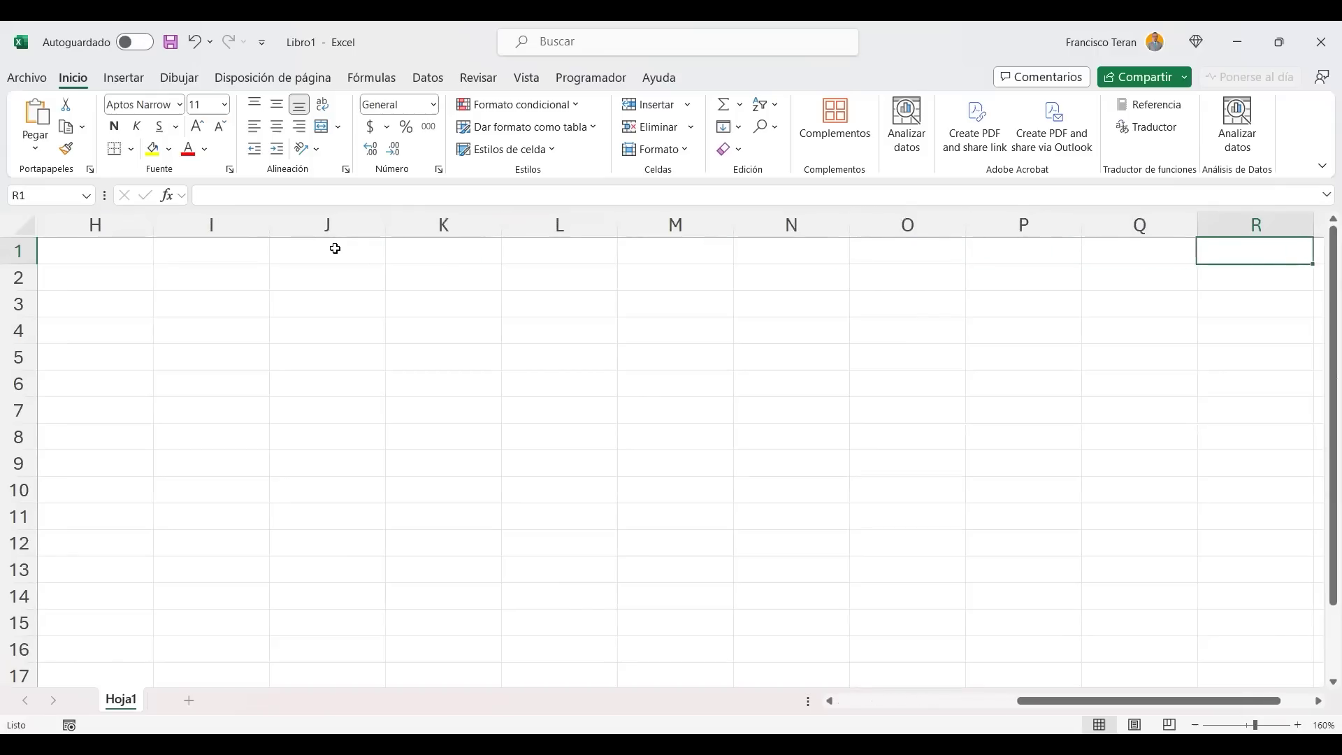
pyautogui.press('Right')
pyautogui.press('Right')
pyautogui.press('Right')
pyautogui.press('Right')
pyautogui.press('Right')
pyautogui.press('Right')
pyautogui.press('Right')
pyautogui.press('Right')
pyautogui.press('Right')
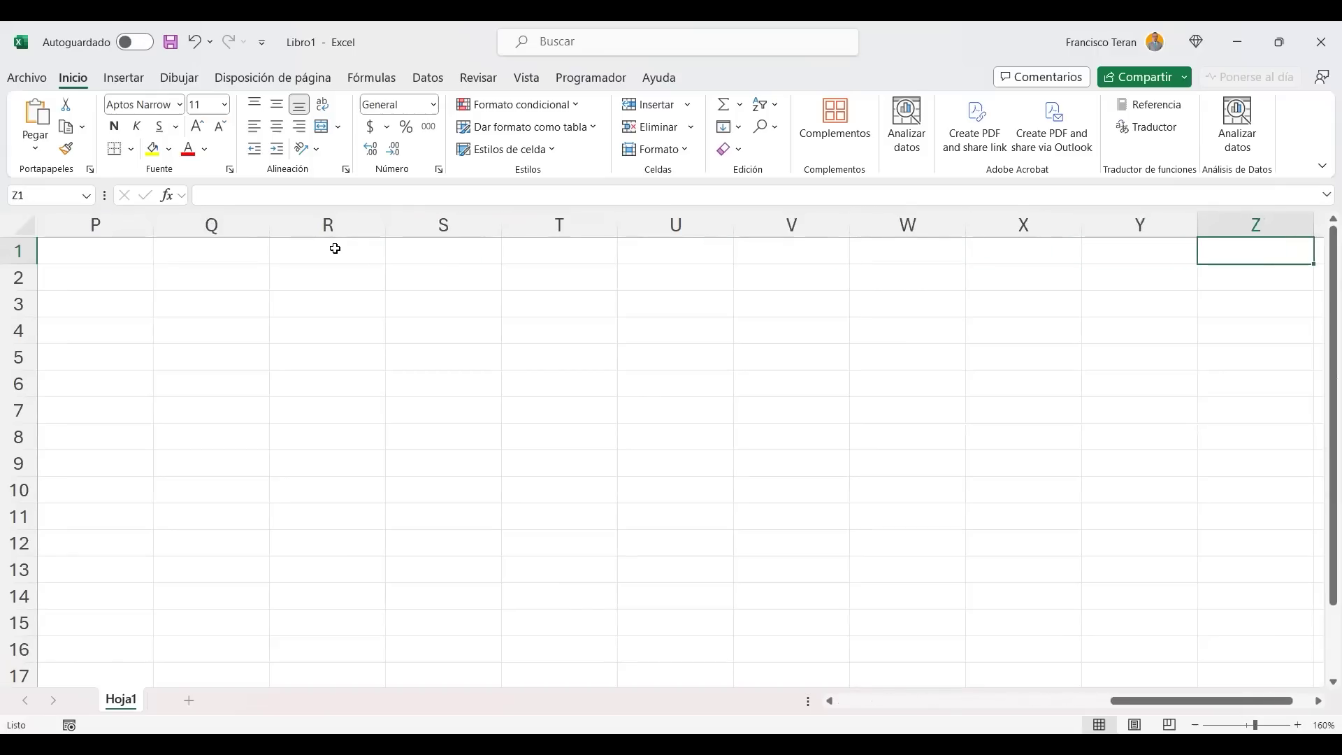
pyautogui.press('Left')
pyautogui.press('Left')
pyautogui.press('Left')
pyautogui.press('Left')
pyautogui.press('Left')
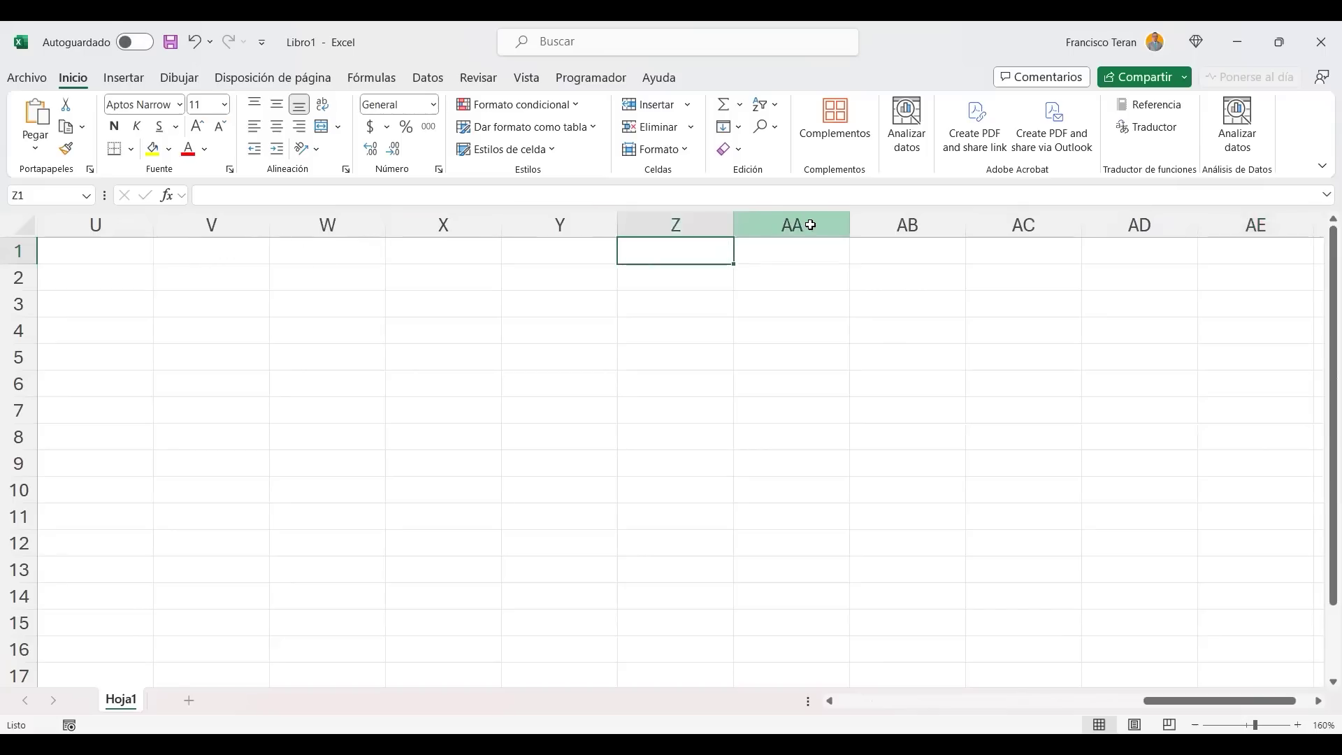
# Select column AA, step right from AB1, then Ctrl+Right to the last column XFD.
pyautogui.click(794, 224)
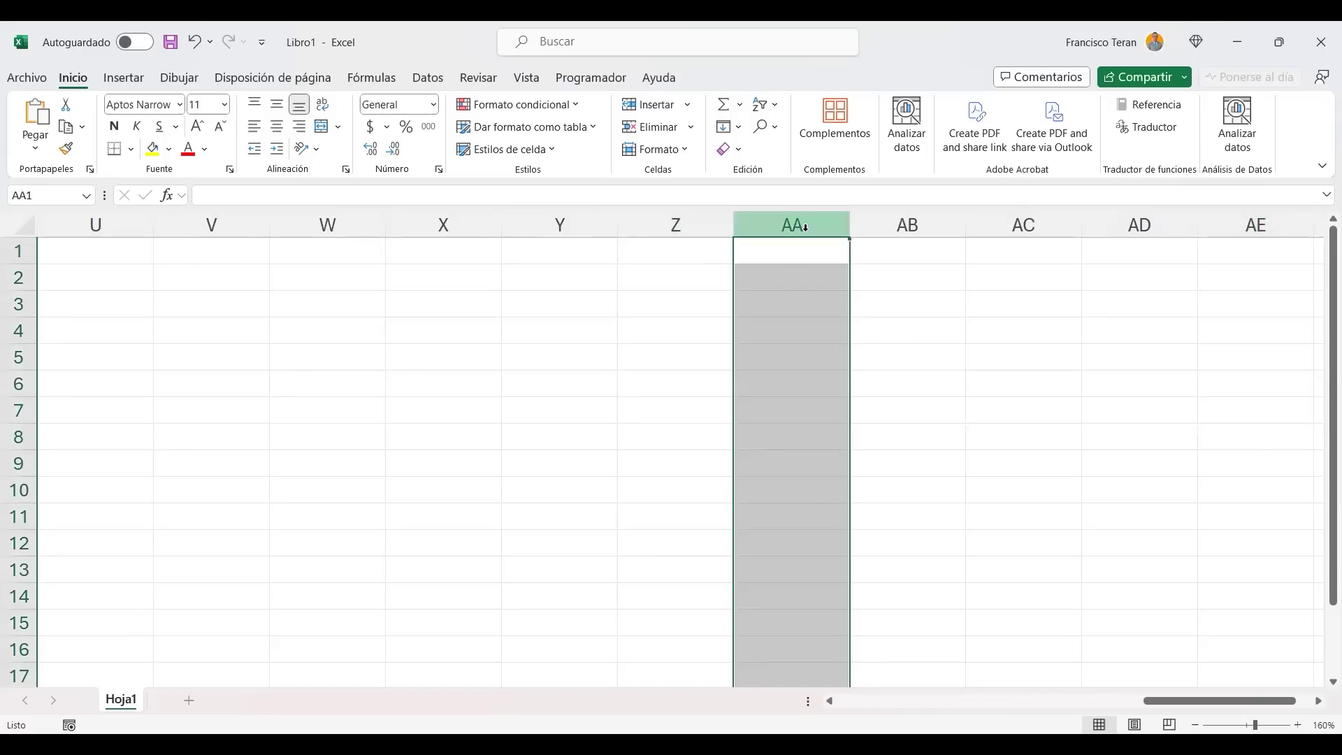
pyautogui.click(809, 260)
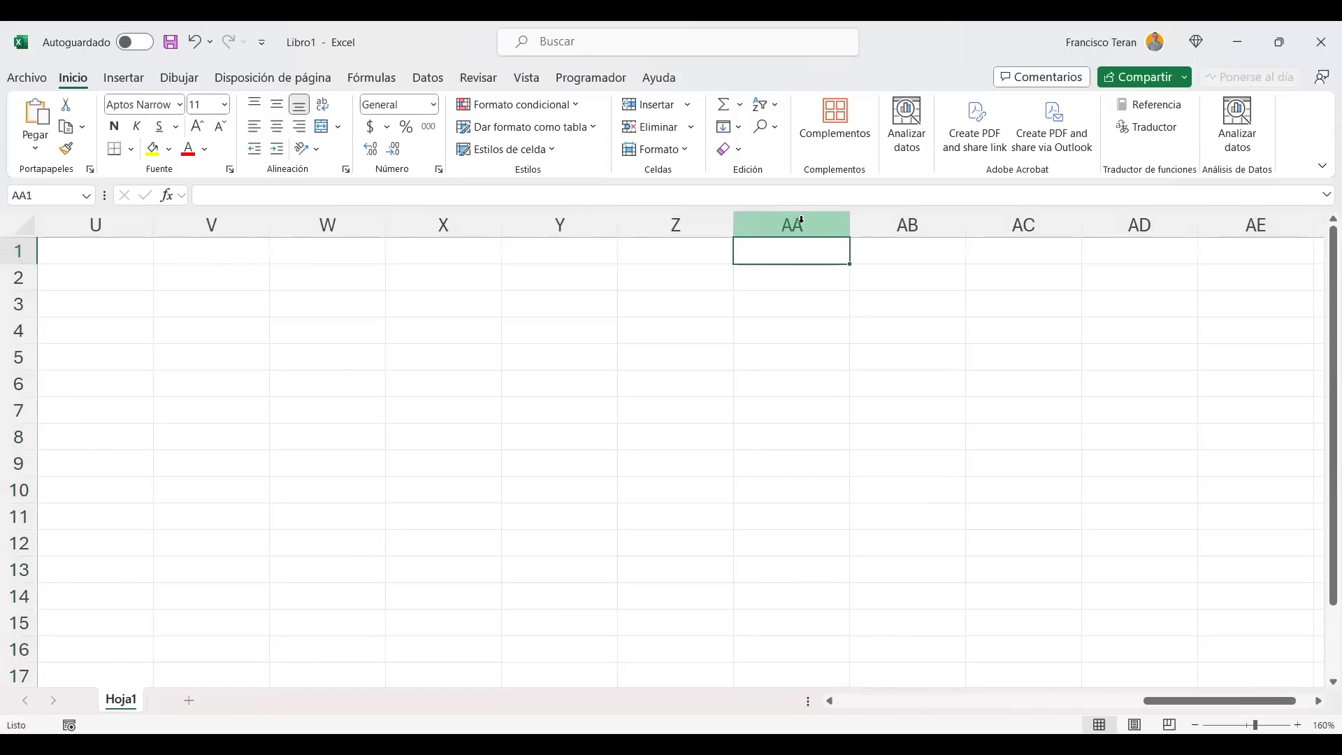
pyautogui.click(900, 246)
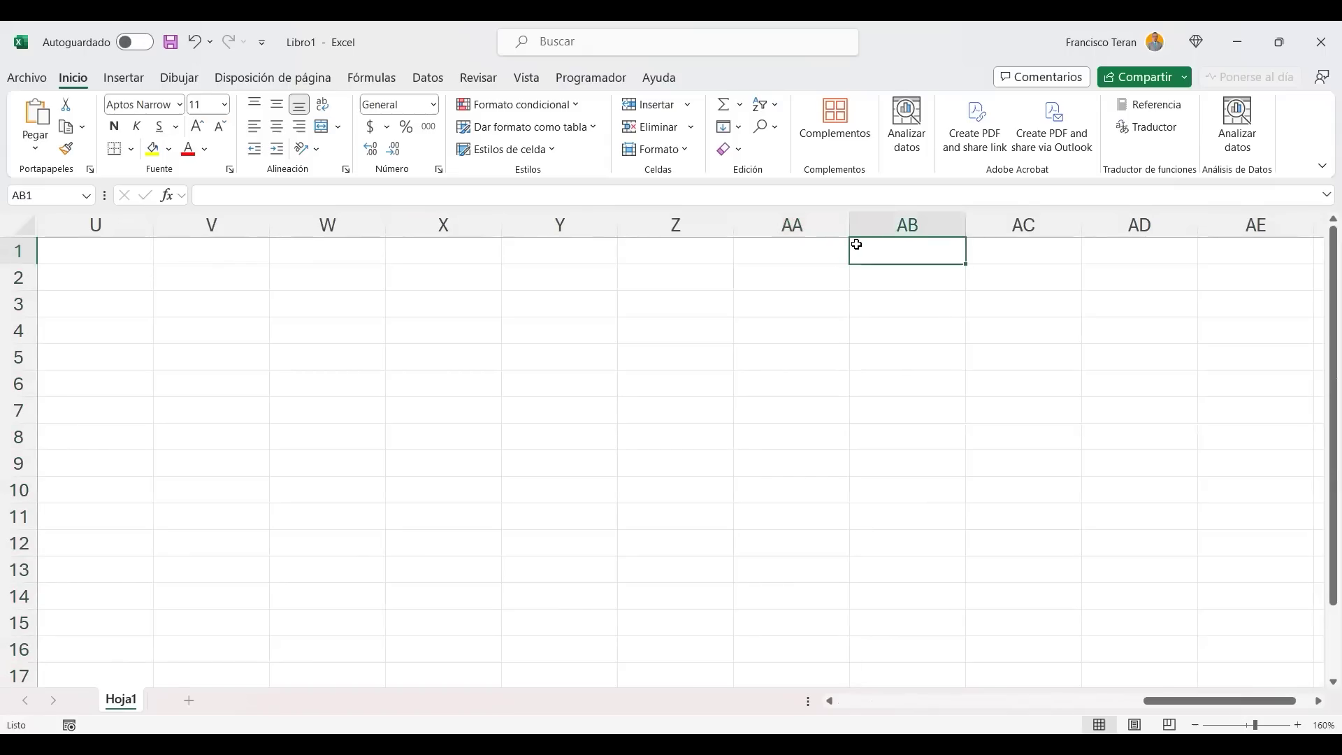
pyautogui.press('Right')
pyautogui.press('Right')
pyautogui.press('Right')
pyautogui.press('Right')
pyautogui.press('Right')
pyautogui.press('Right')
pyautogui.press('Right')
pyautogui.press('Right')
pyautogui.press('Right')
pyautogui.press('Right')
pyautogui.press('Right')
pyautogui.press('Right')
pyautogui.press('Right')
pyautogui.press('Right')
pyautogui.press('Right')
pyautogui.press('Right')
pyautogui.press('Right')
pyautogui.press('Right')
pyautogui.press('Right')
pyautogui.press('Right')
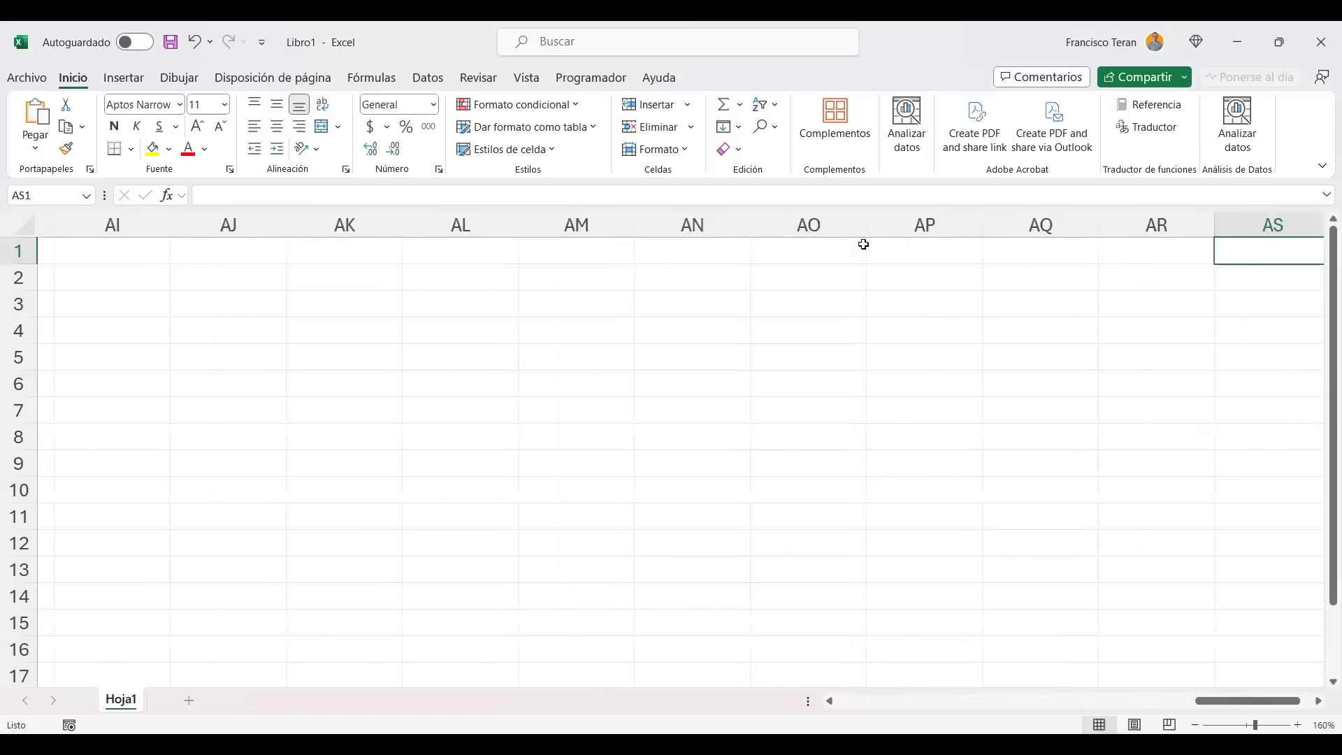
pyautogui.press('Right')
pyautogui.press('Right')
pyautogui.press('Right')
pyautogui.press('Right')
pyautogui.press('Right')
pyautogui.press('Right')
pyautogui.press('Right')
pyautogui.press('Right')
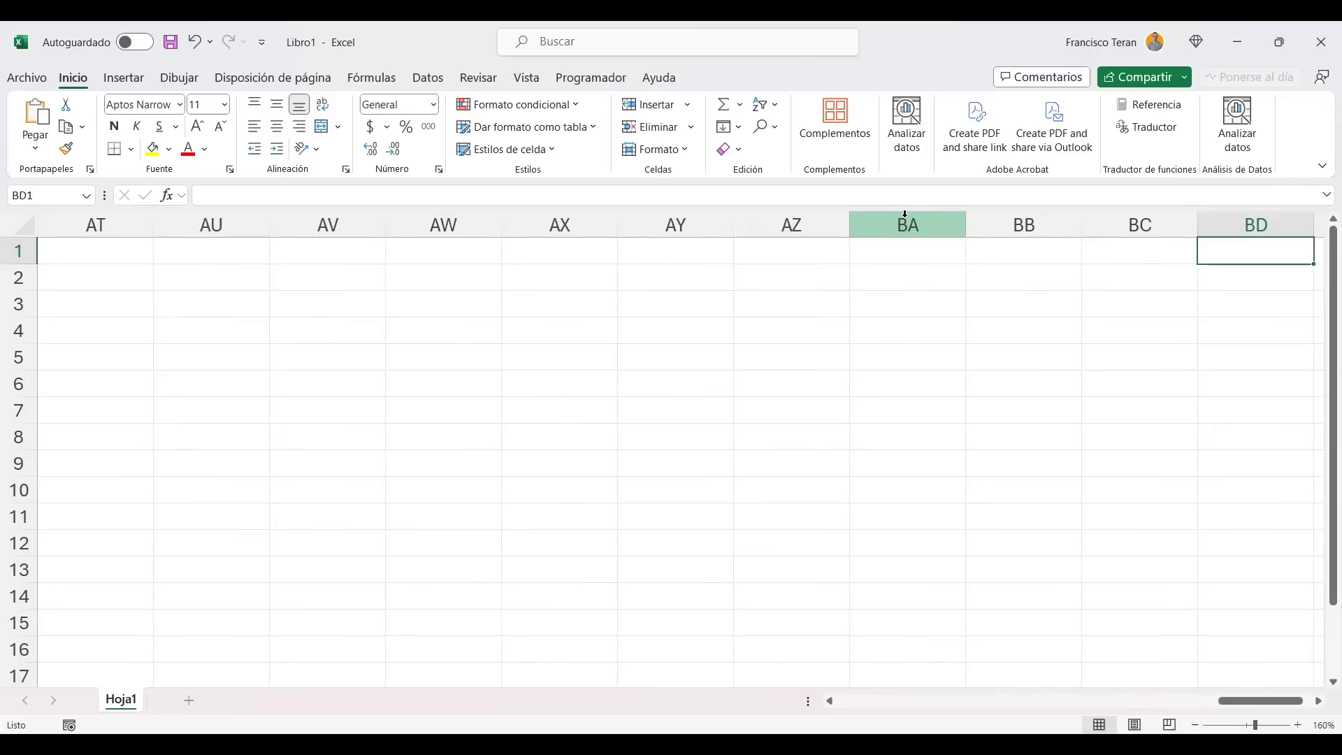
pyautogui.hotkey('ctrl', 'Right')
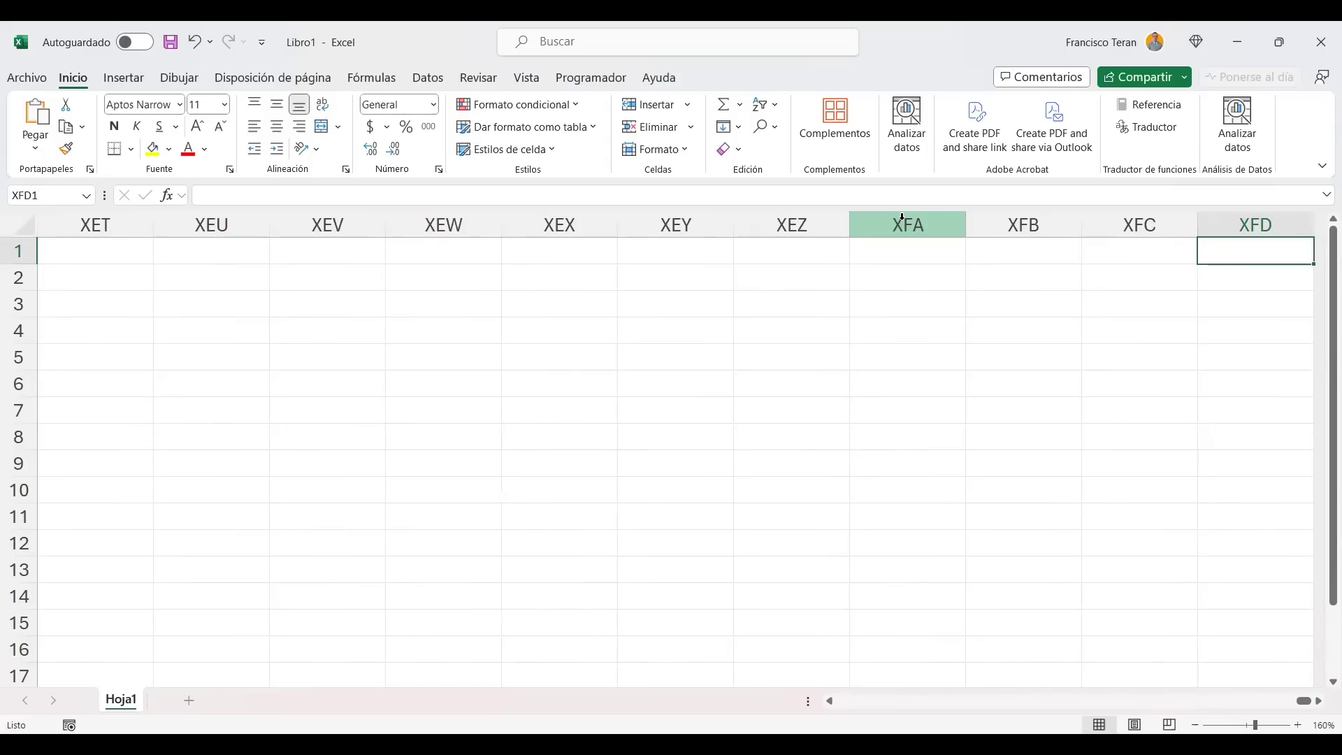
# Jump from cell XFD1 back to cell A1 at the start of the sheet.
pyautogui.hotkey('ctrl', 'Home')
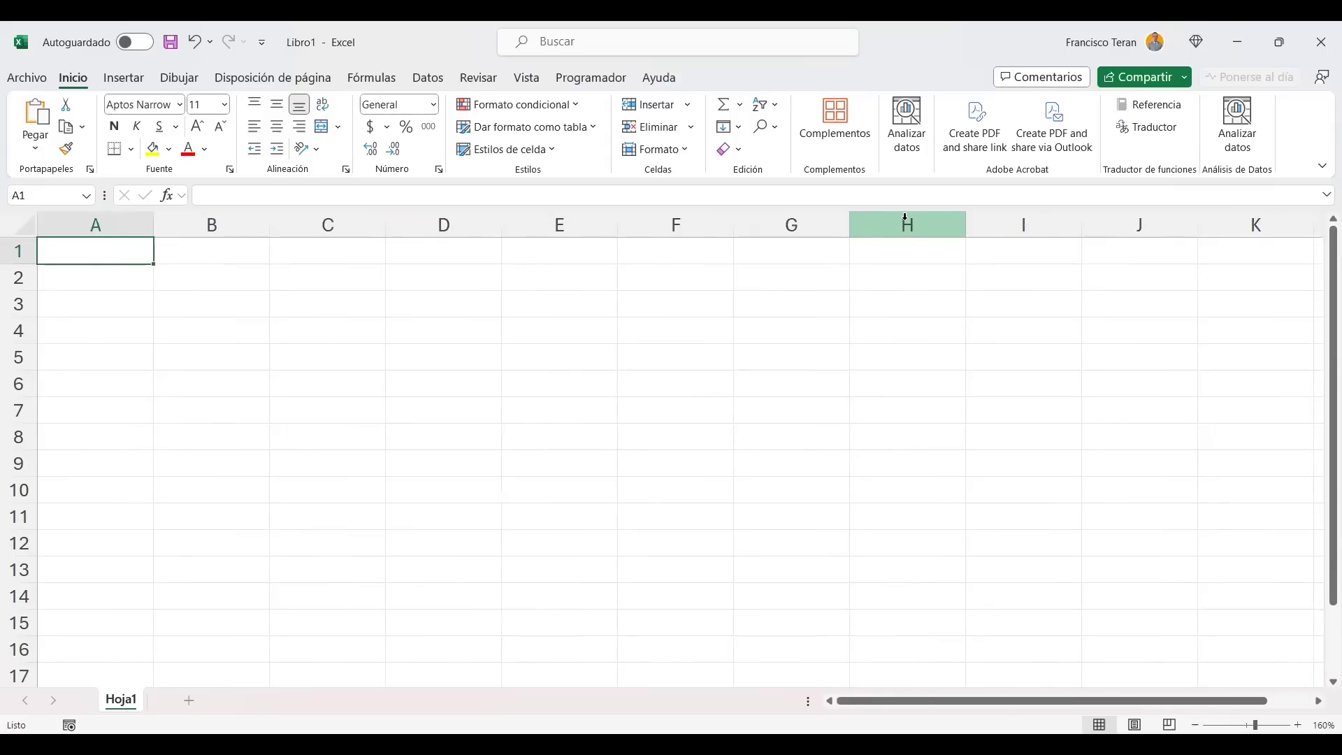
pyautogui.click(571, 354)
pyautogui.click(584, 380)
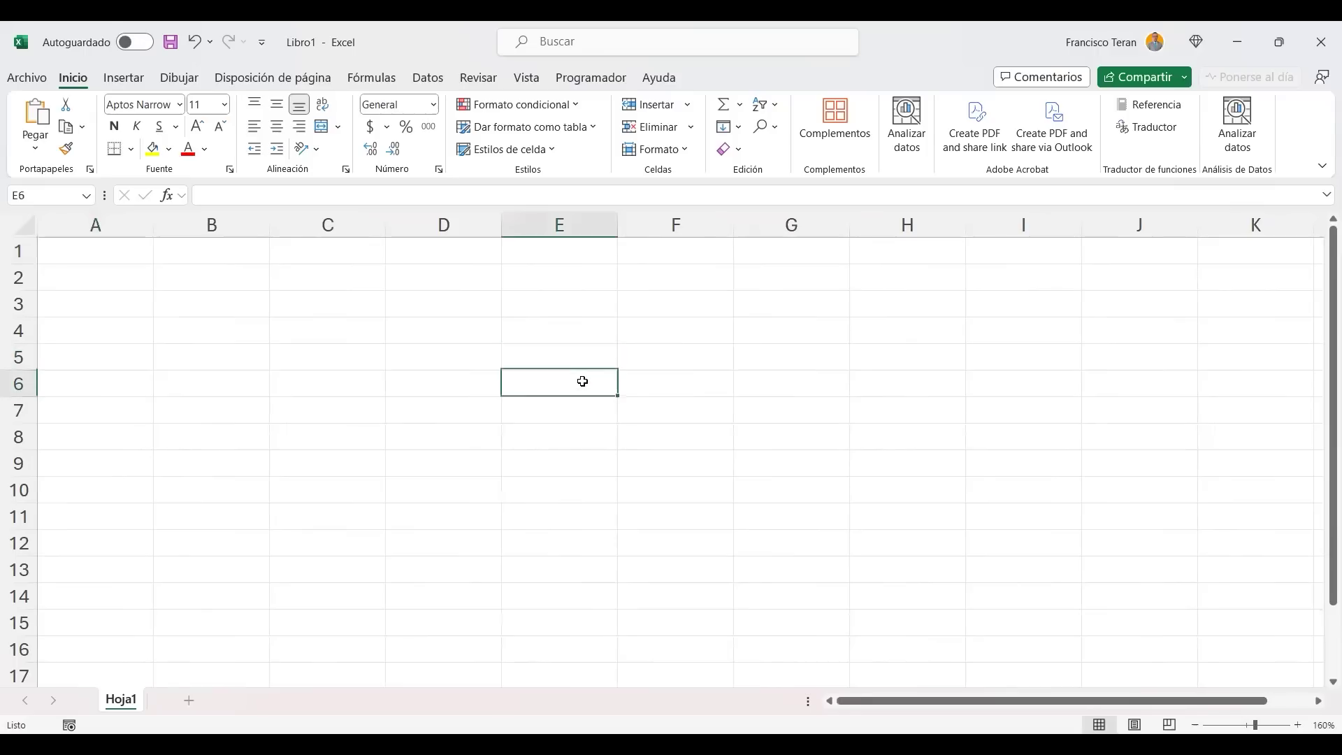
pyautogui.click(557, 352)
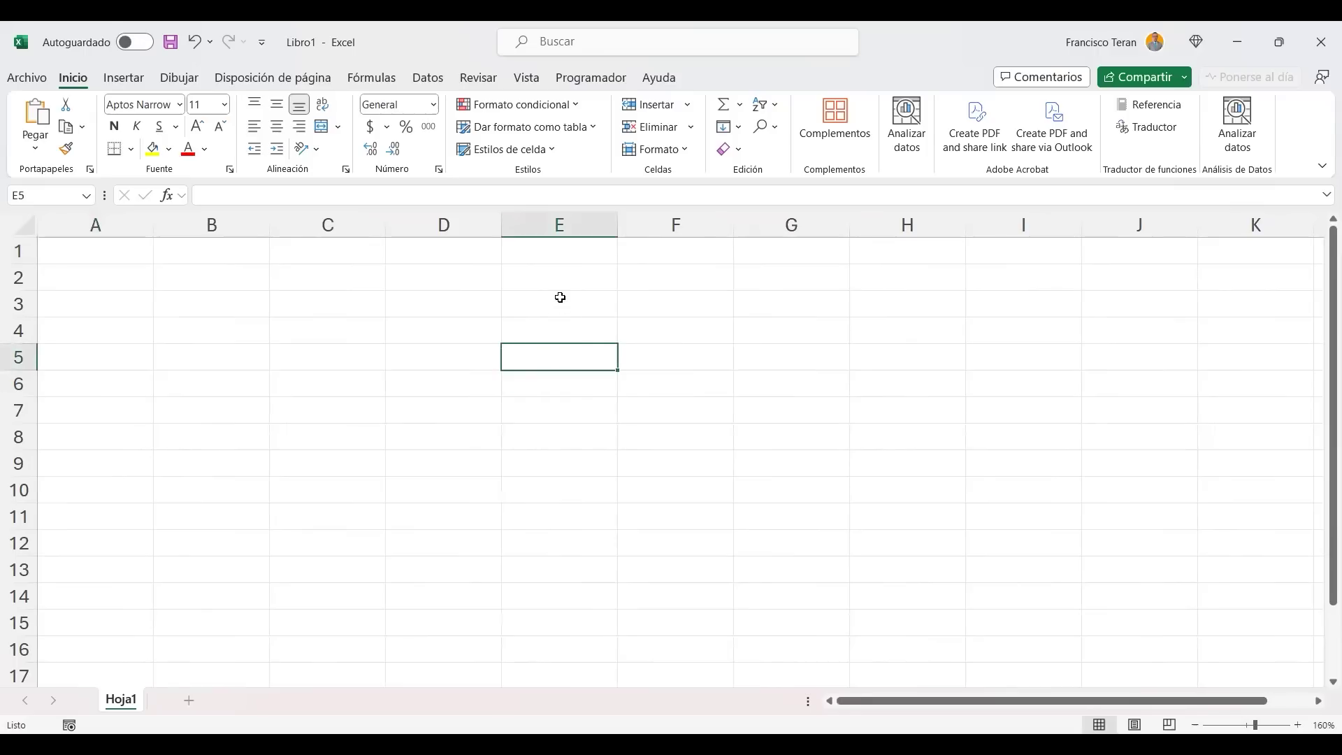
pyautogui.moveTo(559, 276); pyautogui.dragTo(588, 530)
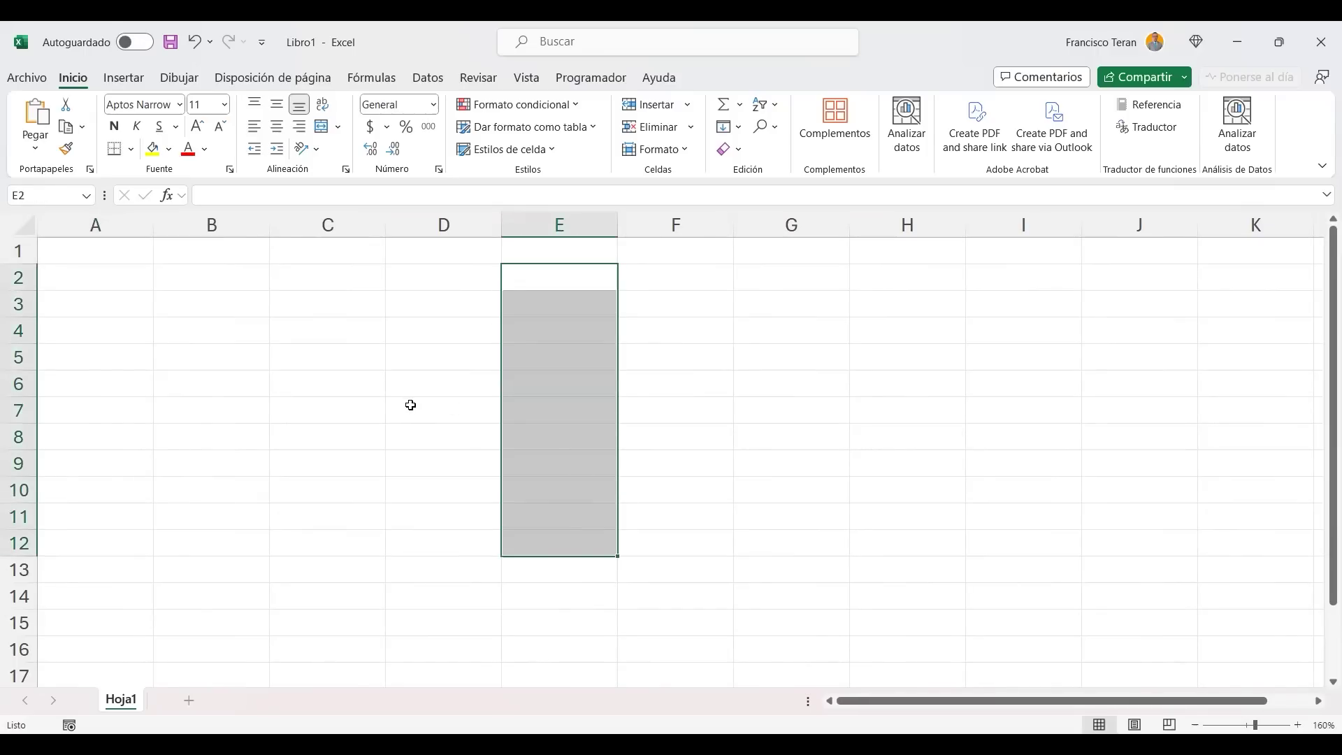
pyautogui.keyDown('ctrl'); pyautogui.click(434, 409); pyautogui.keyUp('ctrl')
pyautogui.moveTo(434, 409); pyautogui.dragTo(675, 412)
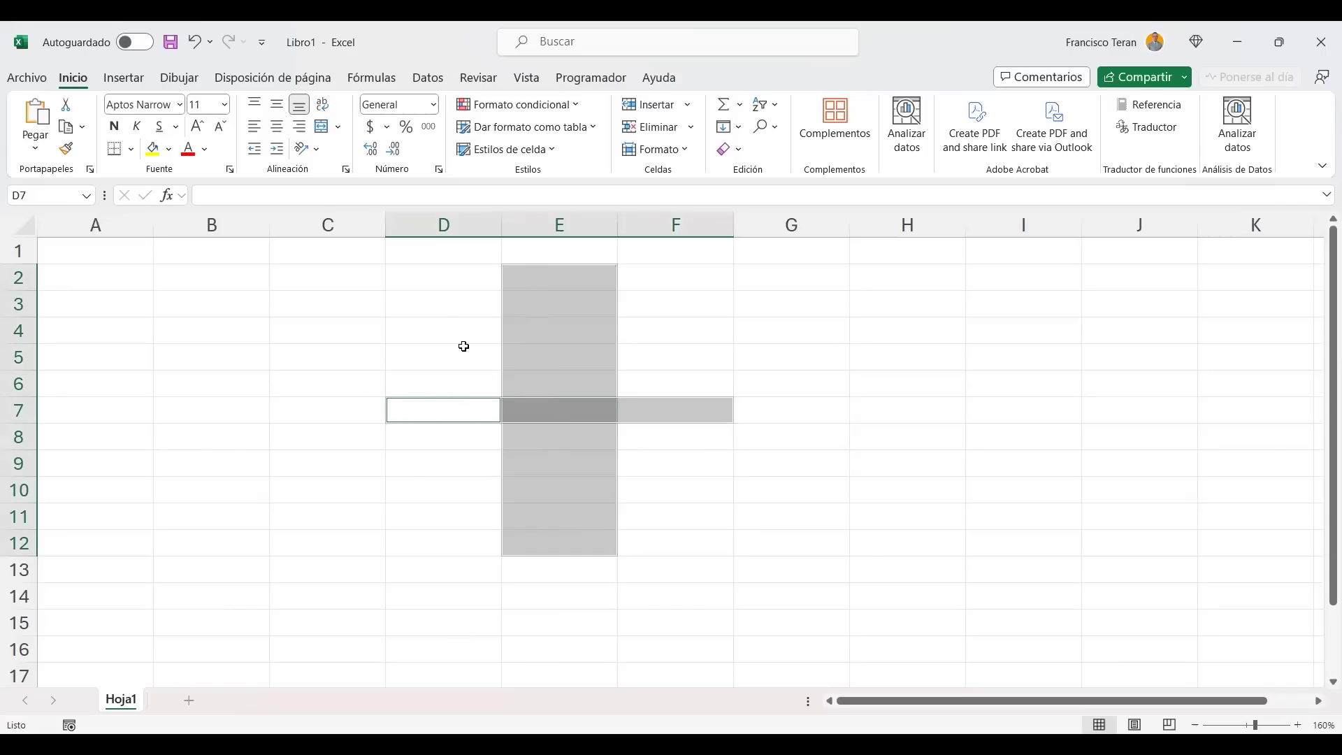
pyautogui.moveTo(432, 305); pyautogui.dragTo(437, 516)
pyautogui.moveTo(315, 389); pyautogui.dragTo(621, 387)
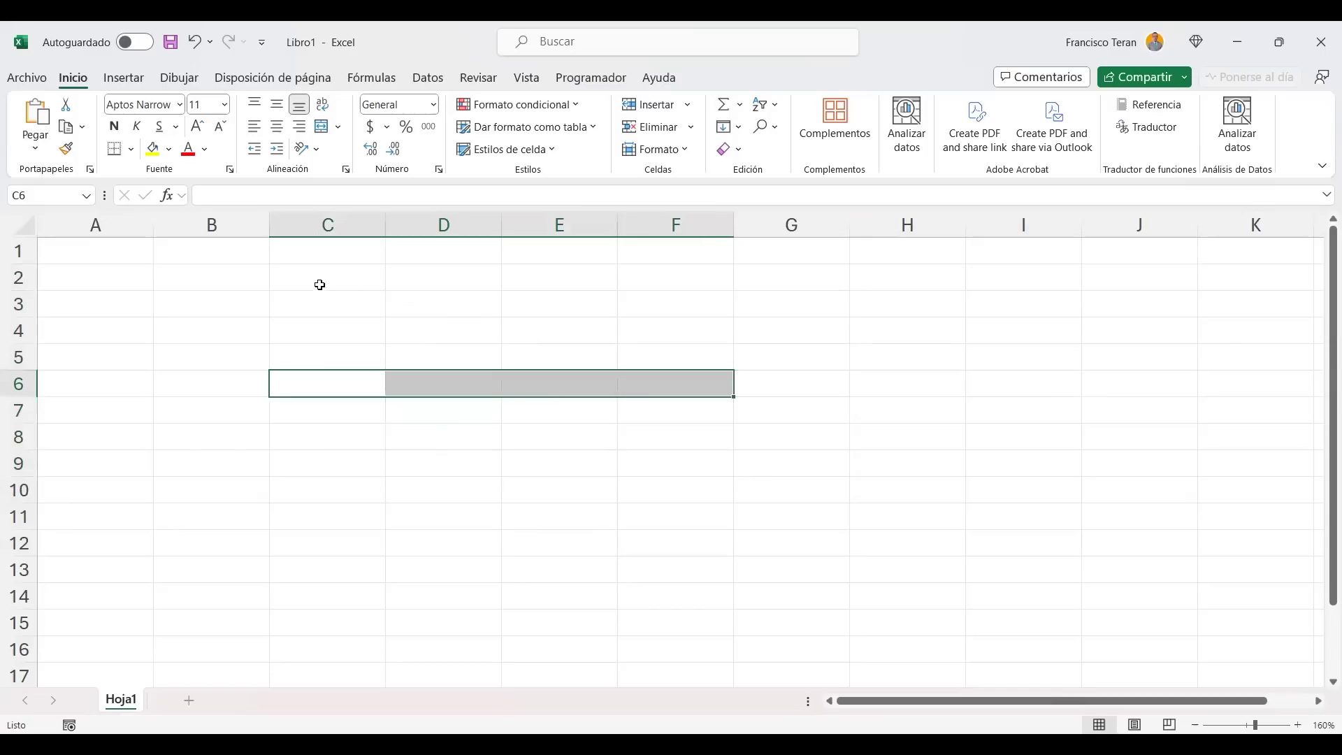
pyautogui.click(312, 251)
pyautogui.click(325, 225)
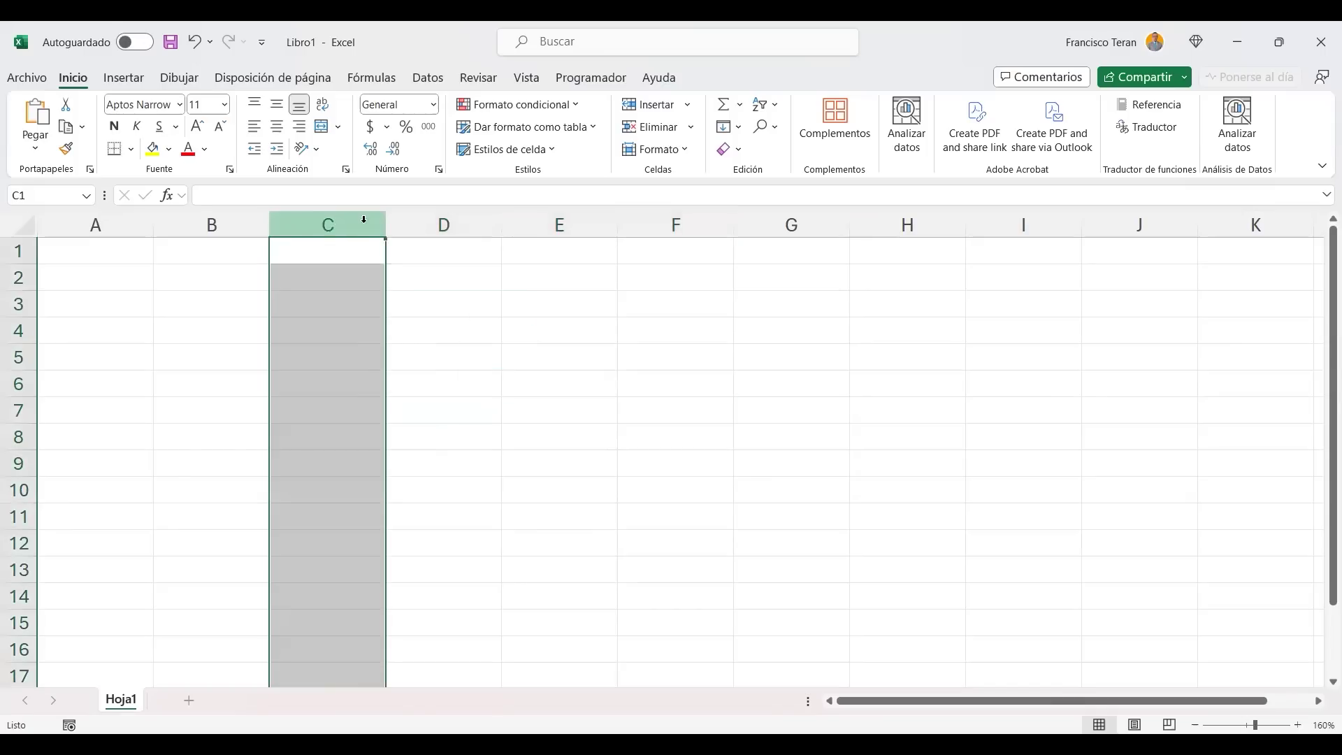
pyautogui.click(445, 224)
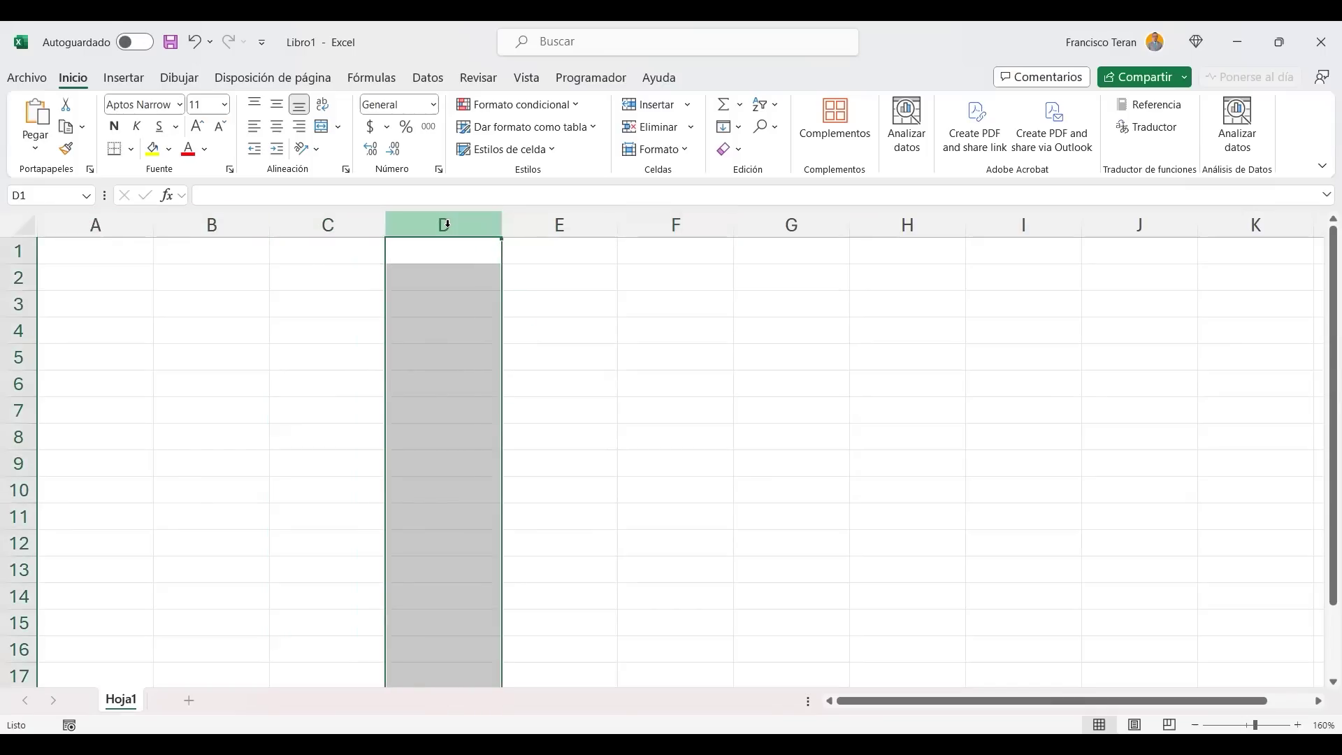
pyautogui.click(19, 251)
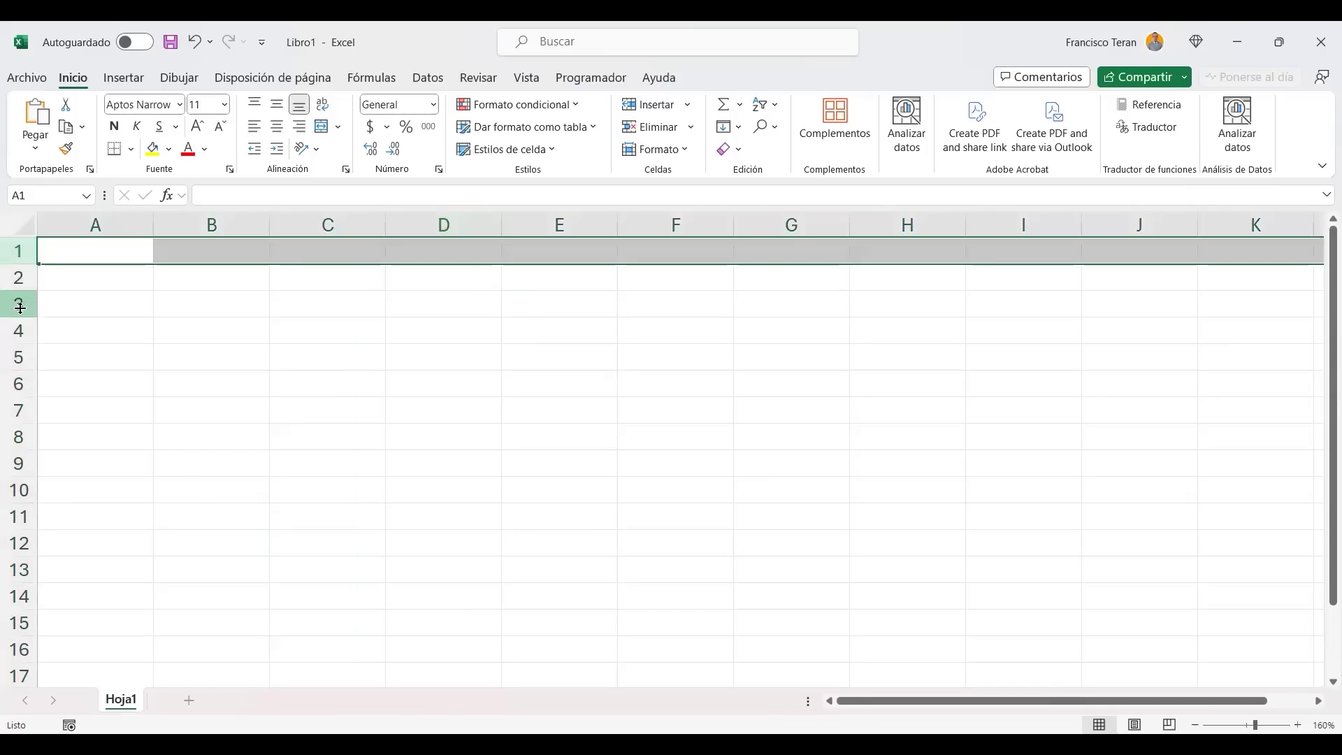
pyautogui.click(181, 279)
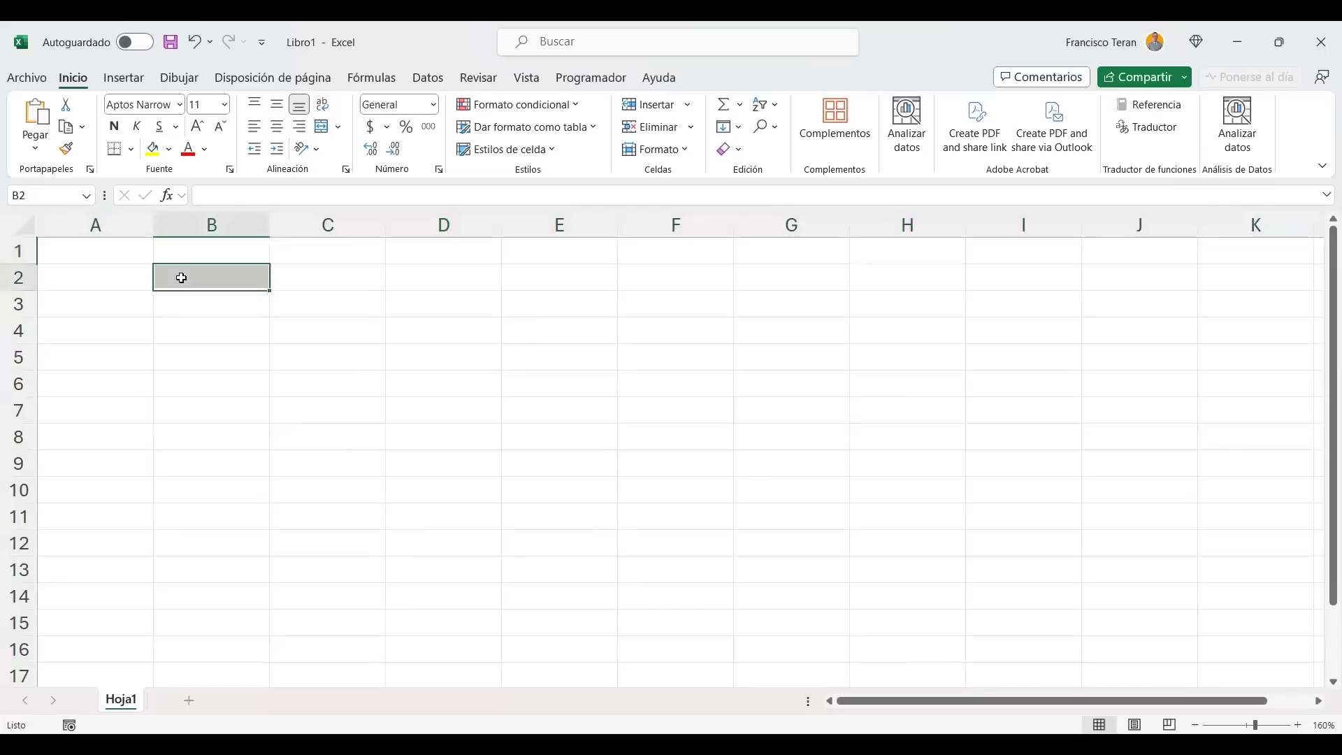
pyautogui.click(228, 299)
pyautogui.click(289, 302)
pyautogui.click(221, 273)
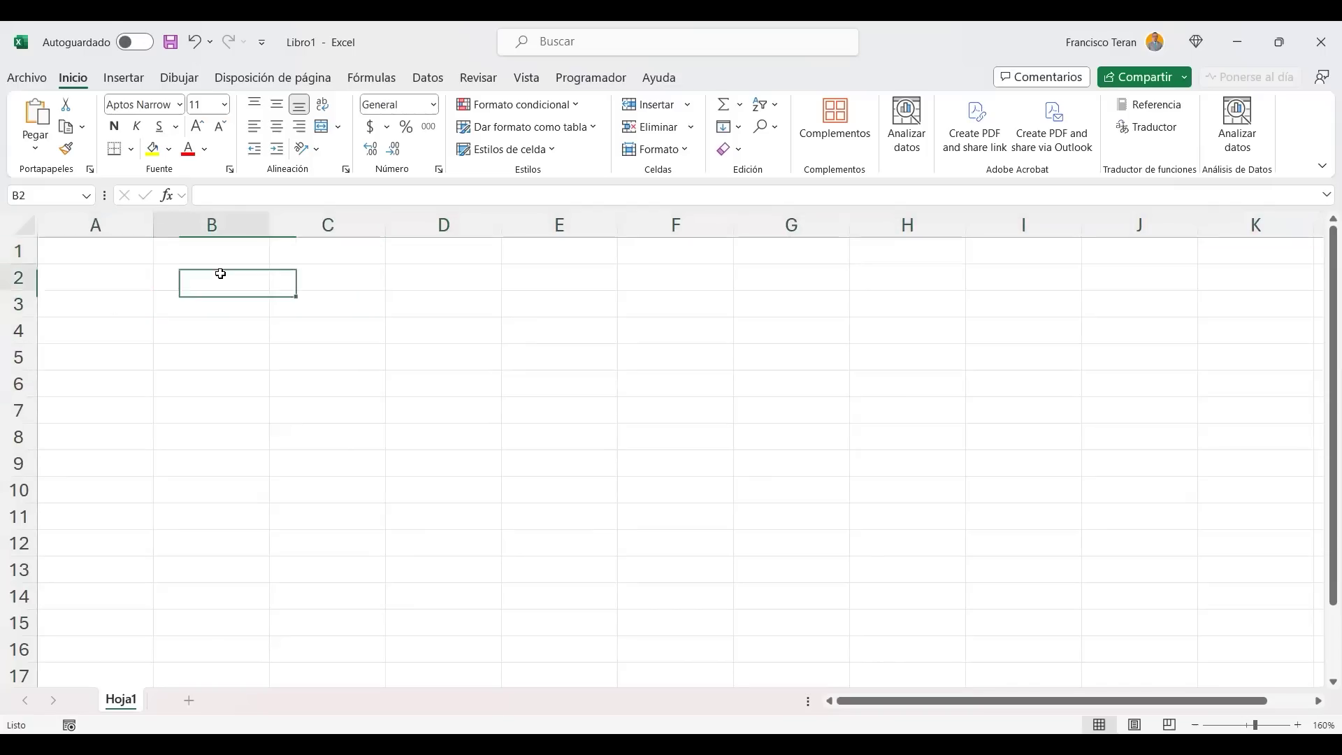
pyautogui.click(220, 307)
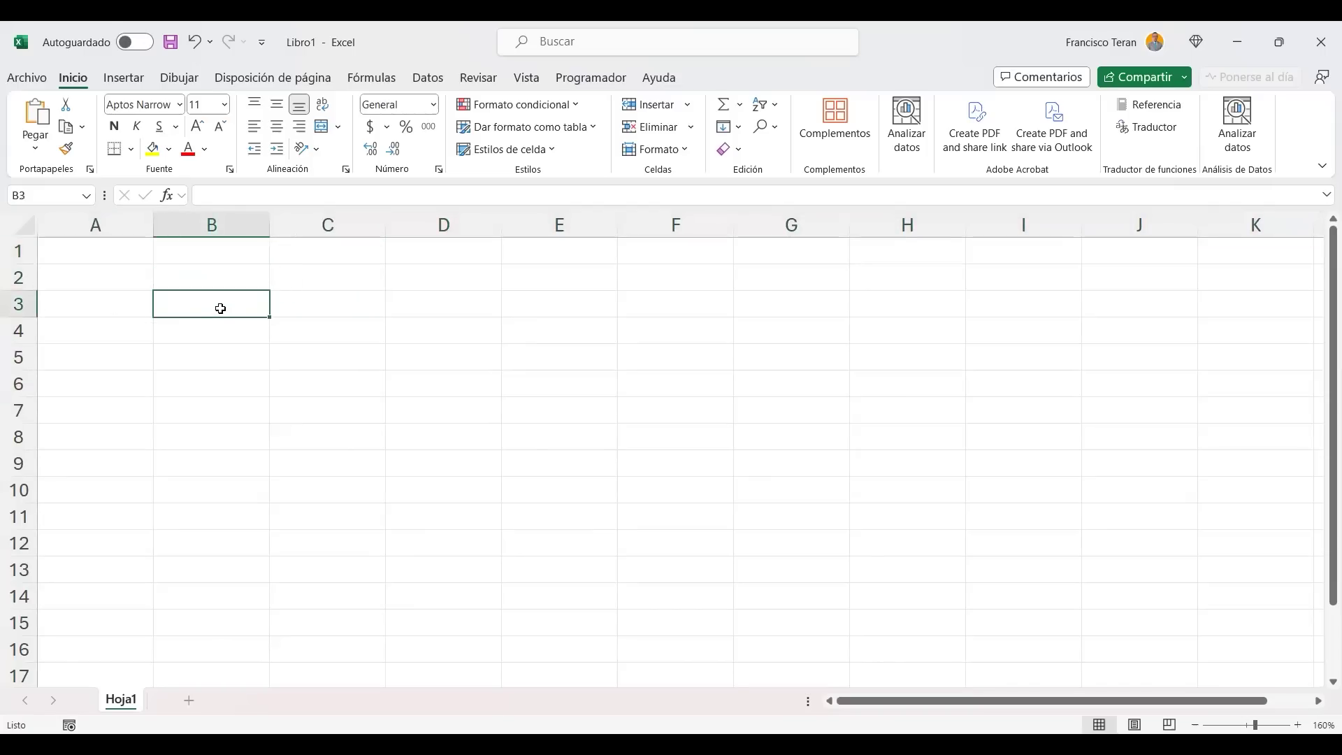
pyautogui.click(204, 226)
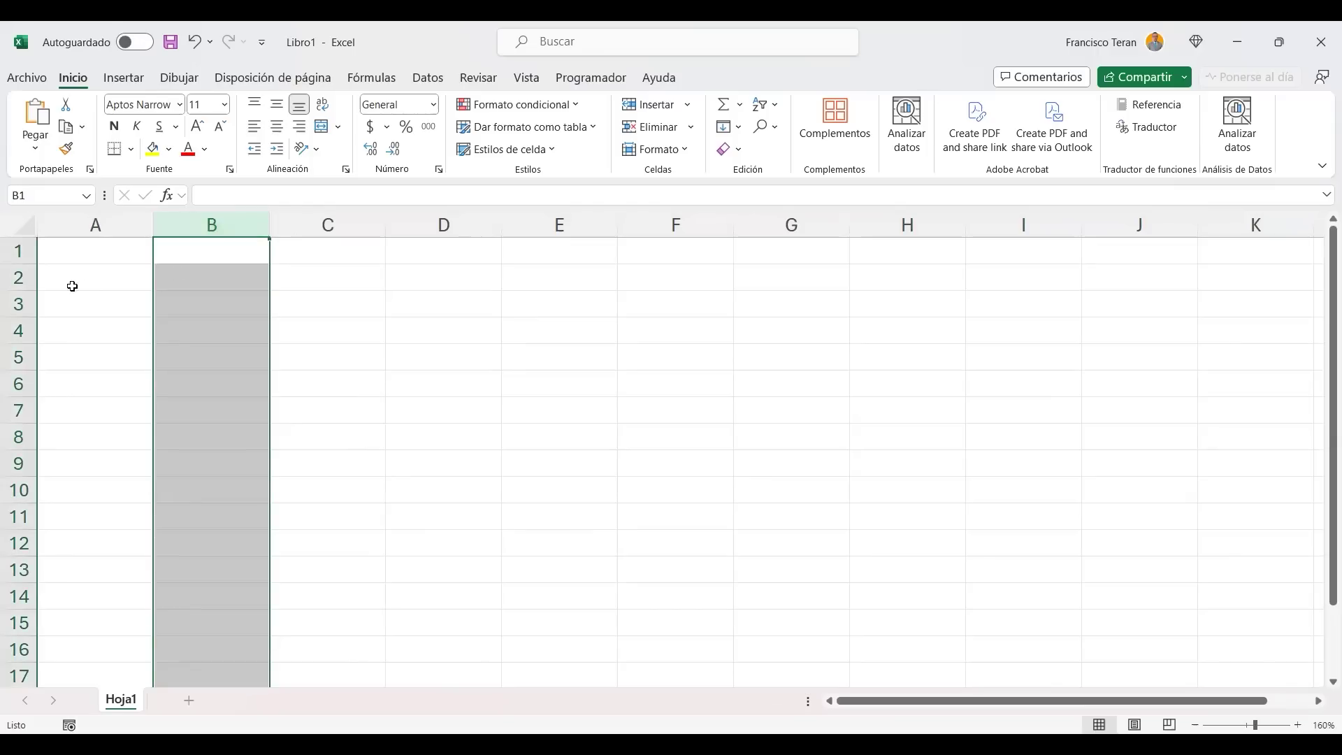
pyautogui.click(19, 277)
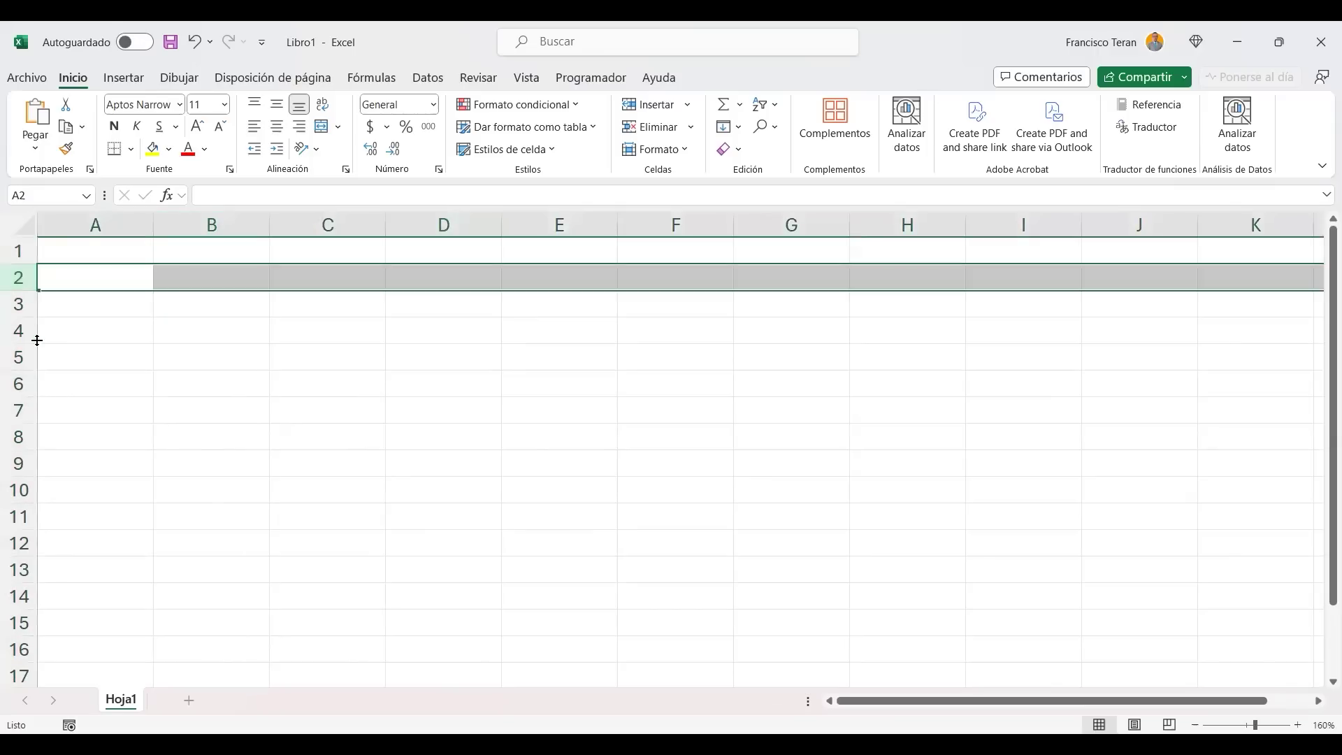
pyautogui.click(205, 307)
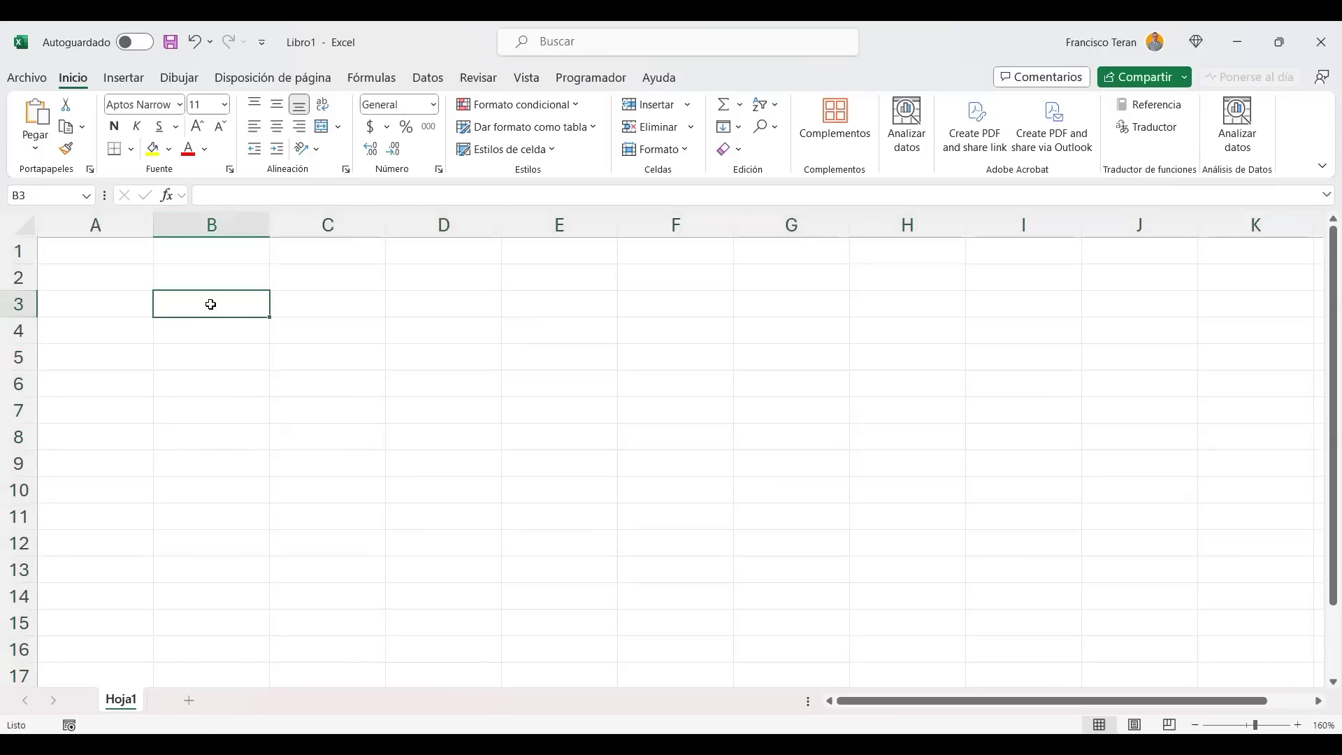
pyautogui.click(216, 224)
pyautogui.keyDown('ctrl'); pyautogui.click(30, 307); pyautogui.keyUp('ctrl')
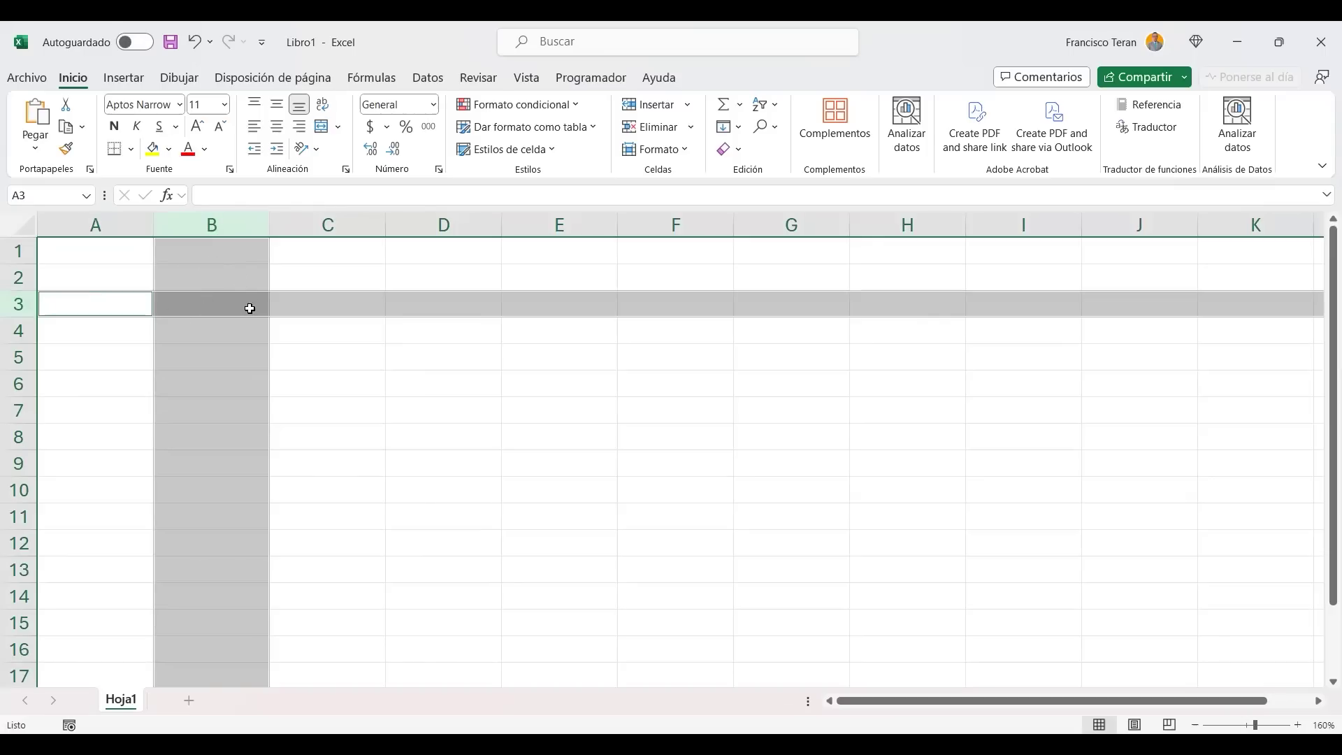
pyautogui.click(207, 303)
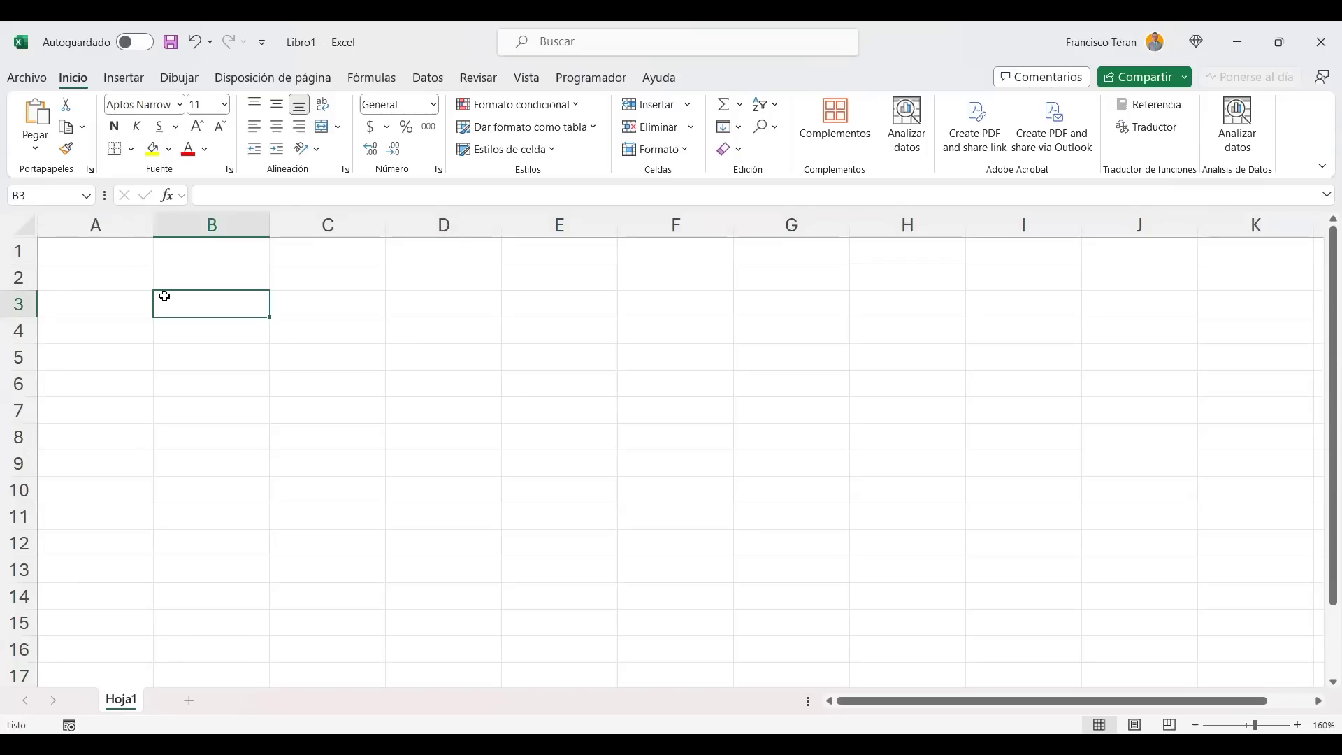
pyautogui.click(217, 353)
pyautogui.click(217, 300)
pyautogui.click(124, 282)
pyautogui.click(146, 311)
pyautogui.click(214, 313)
pyautogui.click(238, 334)
pyautogui.click(303, 335)
pyautogui.click(241, 358)
pyautogui.click(239, 332)
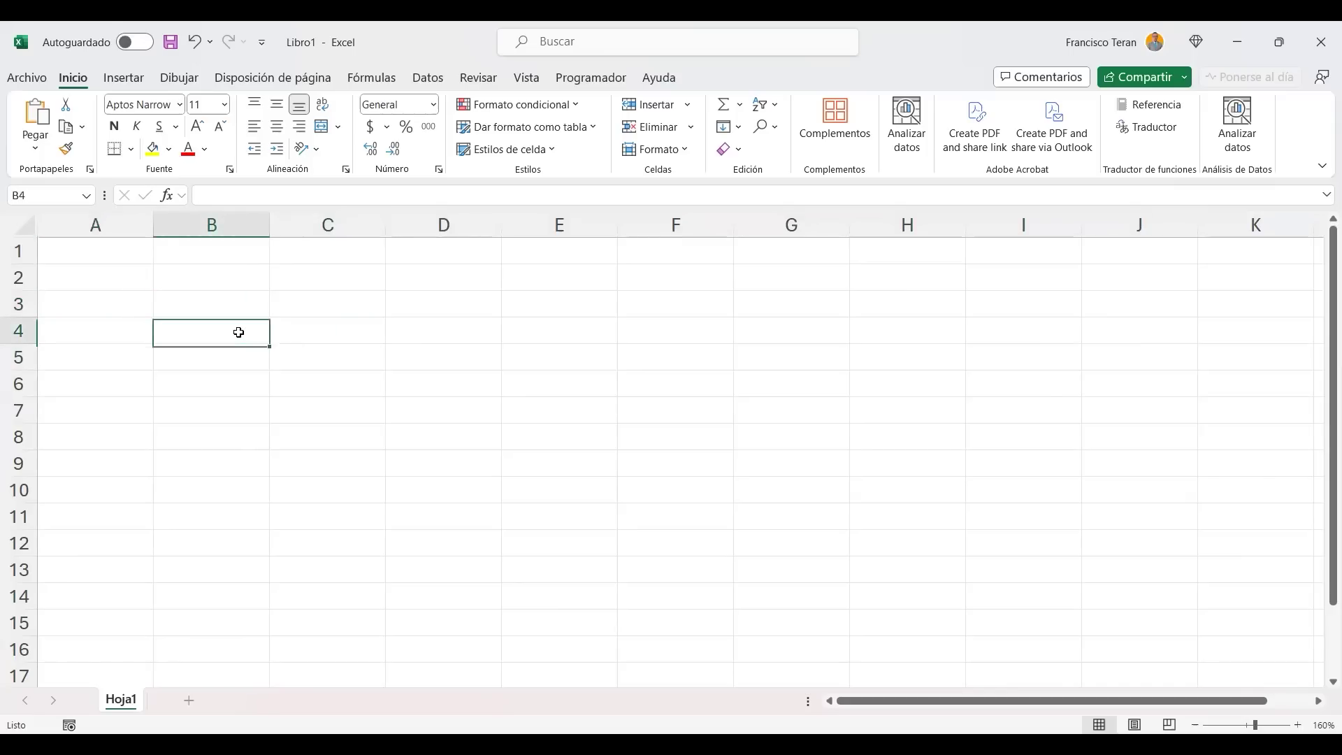
pyautogui.click(330, 333)
pyautogui.press('Right')
pyautogui.press('Left')
pyautogui.press('Down')
pyautogui.press('Down')
pyautogui.press('Left')
pyautogui.press('Down')
pyautogui.press('Up')
pyautogui.press('Up')
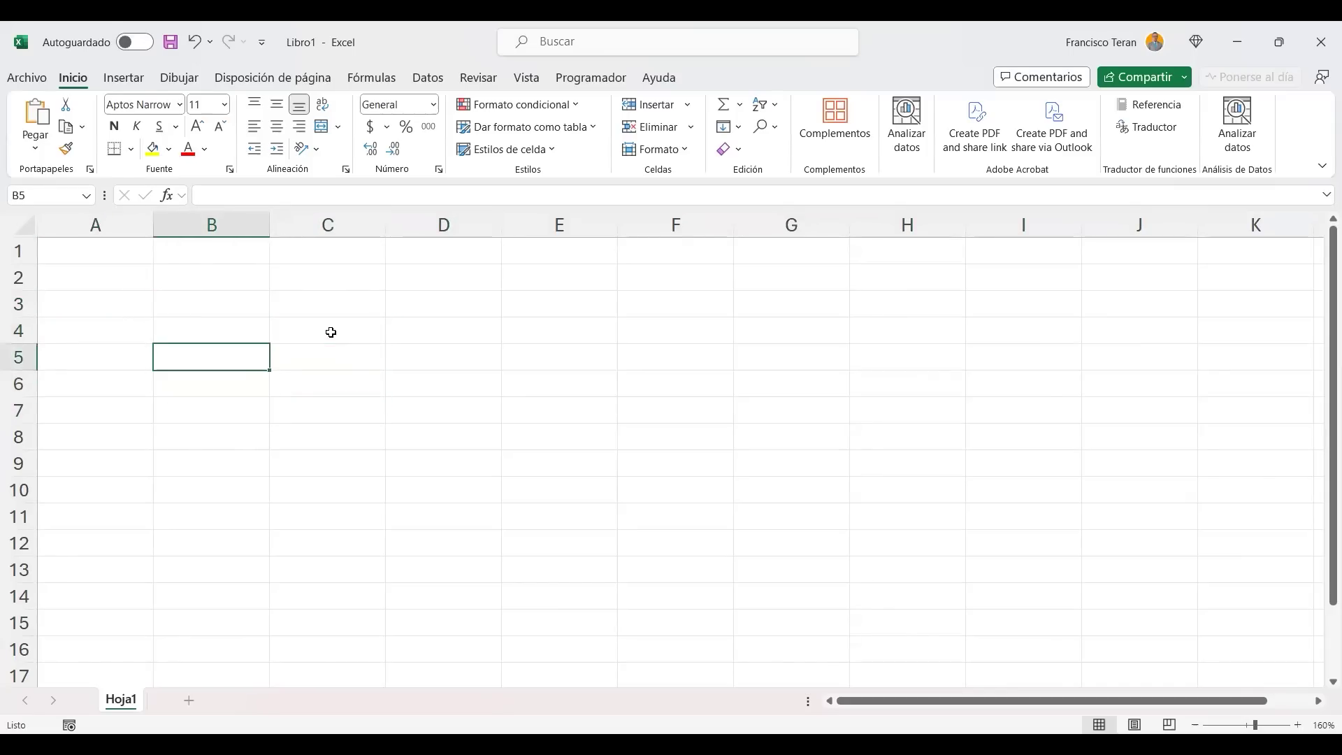
pyautogui.press('Up')
pyautogui.press('Right')
pyautogui.press('Down')
pyautogui.press('Right')
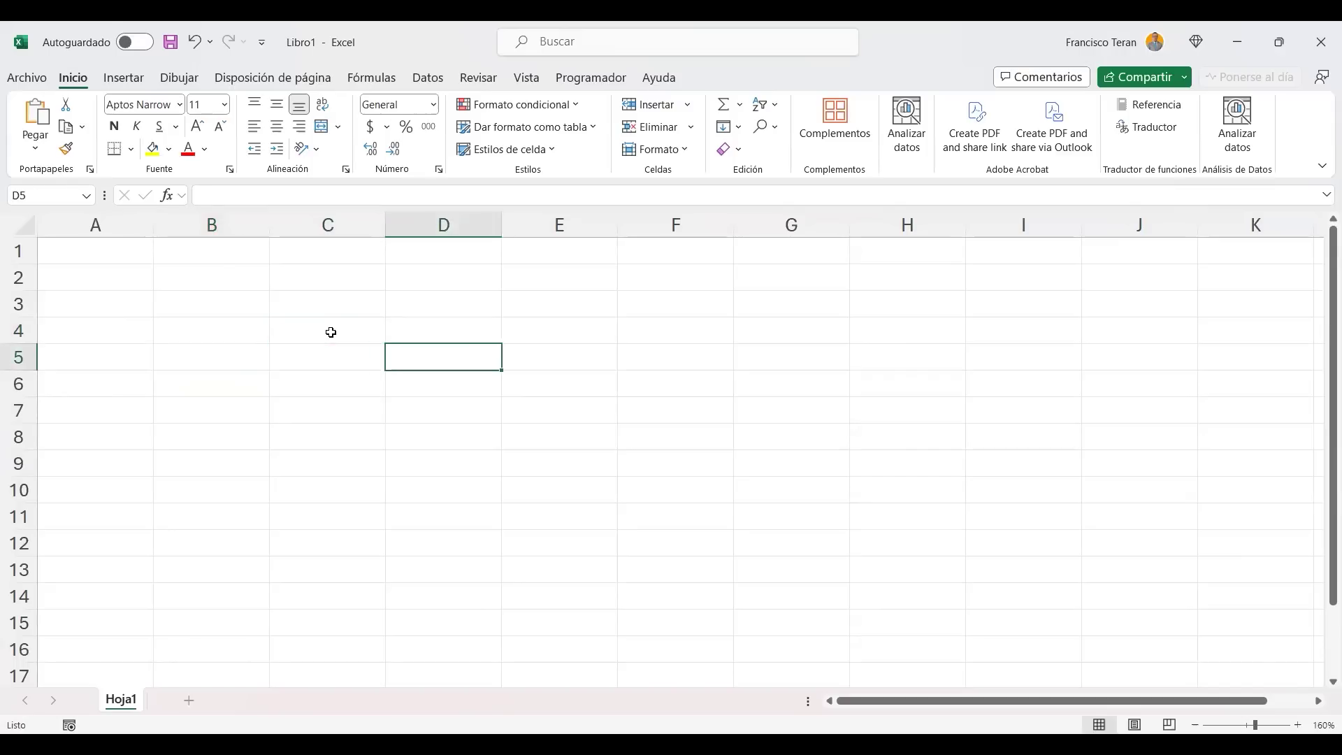
pyautogui.click(245, 305)
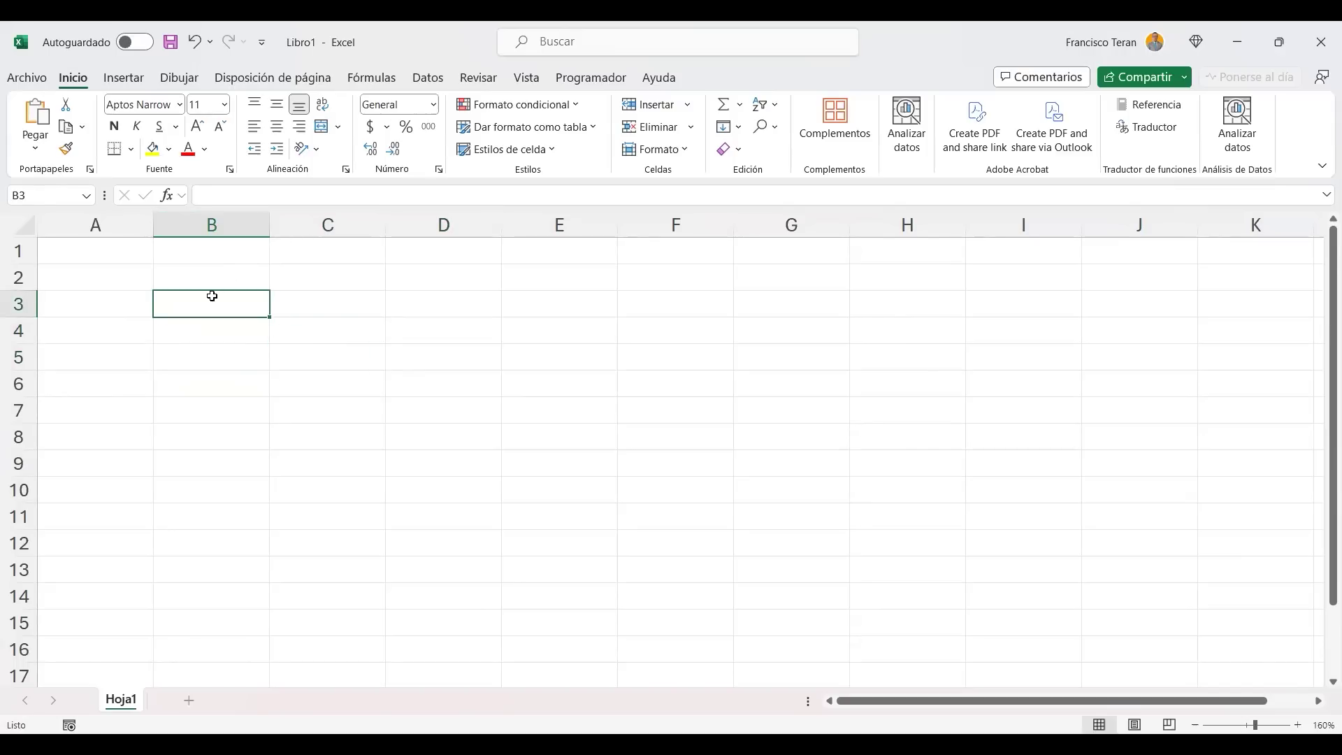
pyautogui.click(419, 285)
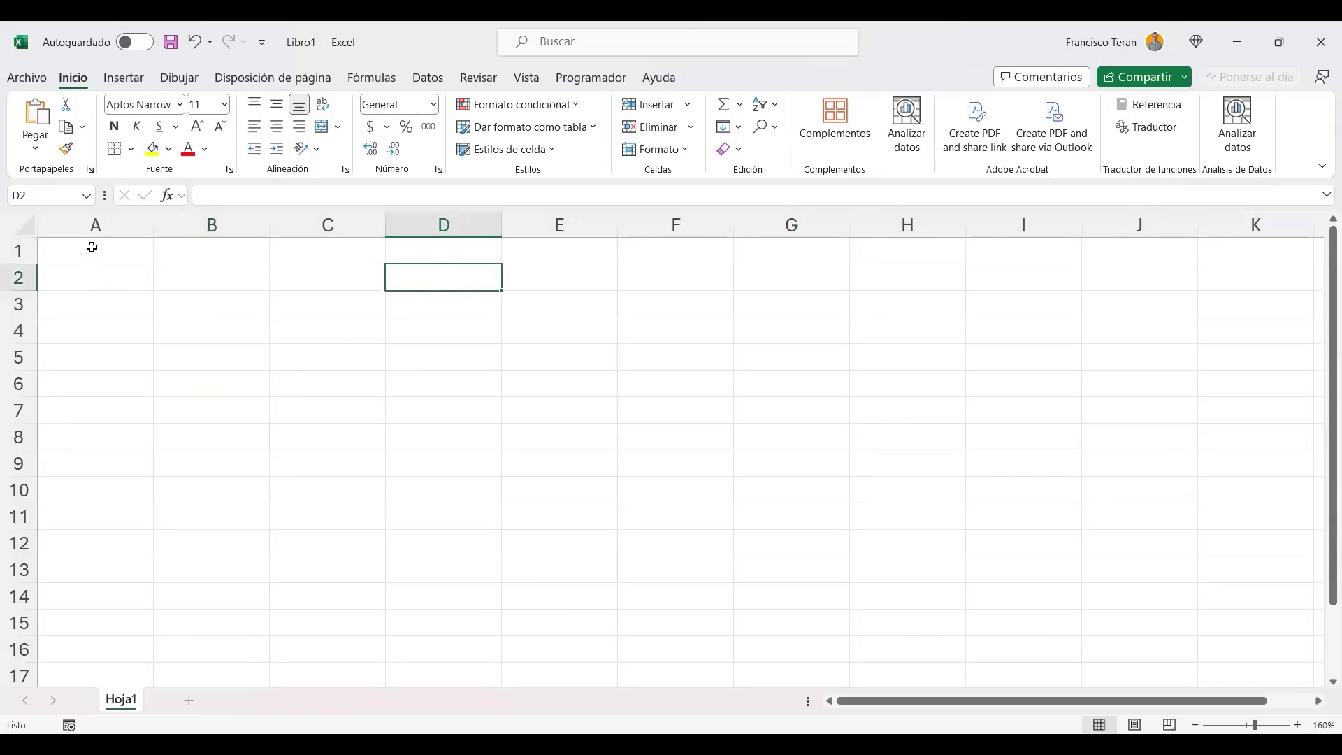
pyautogui.click(91, 248)
pyautogui.click(100, 323)
pyautogui.click(191, 332)
pyautogui.click(240, 358)
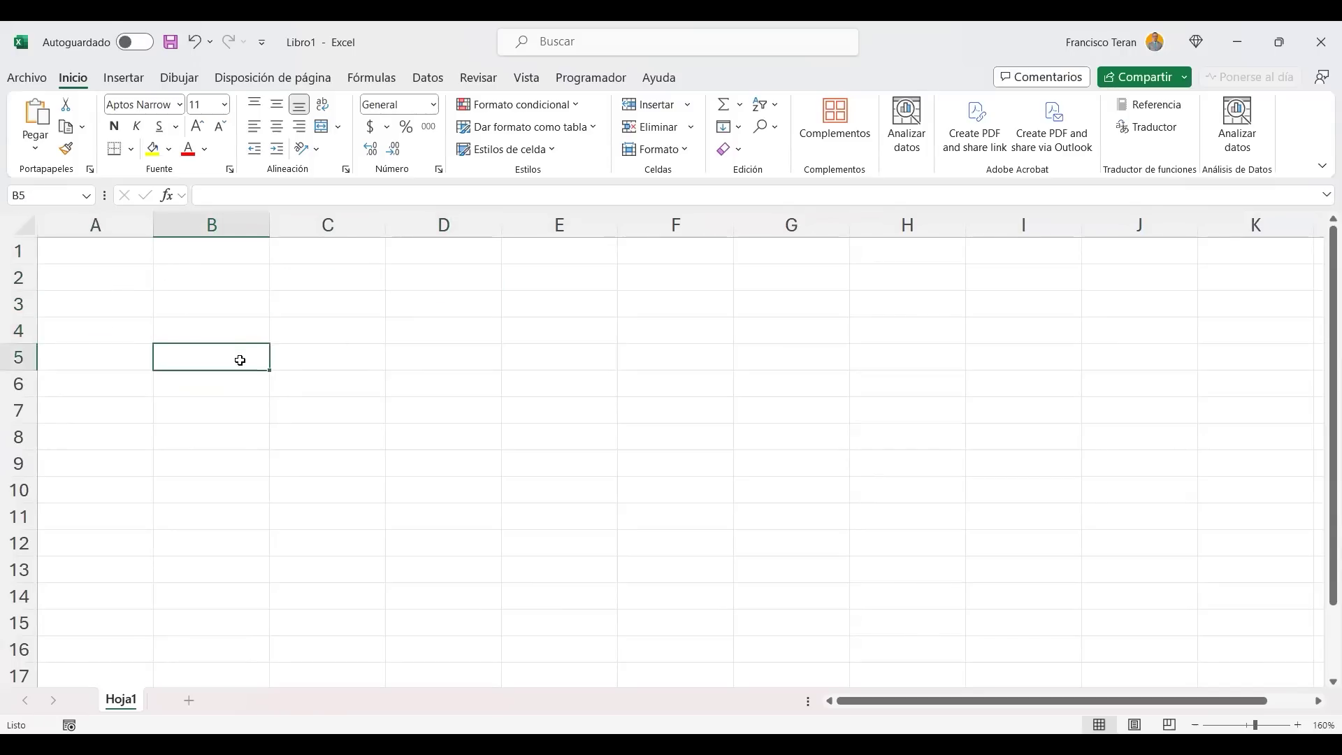
pyautogui.click(343, 358)
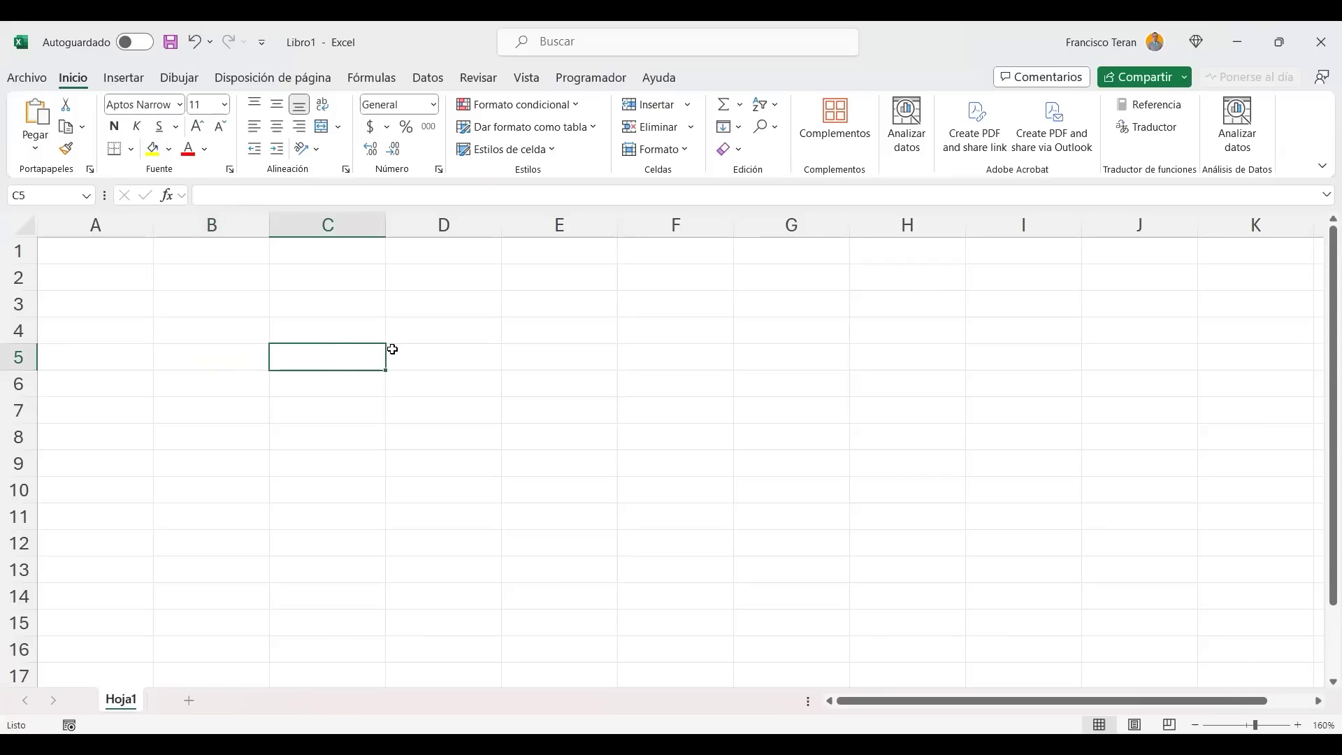
pyautogui.moveTo(239, 282); pyautogui.dragTo(849, 494)
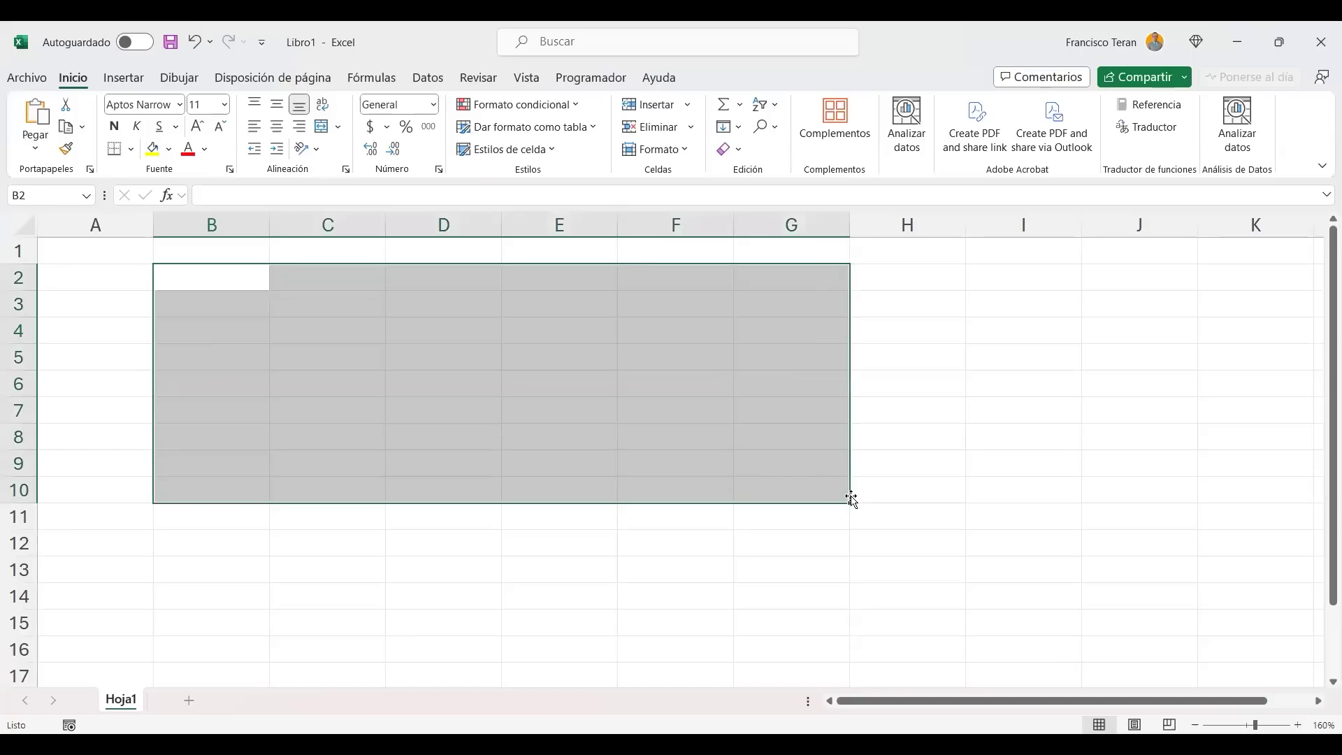
pyautogui.click(645, 433)
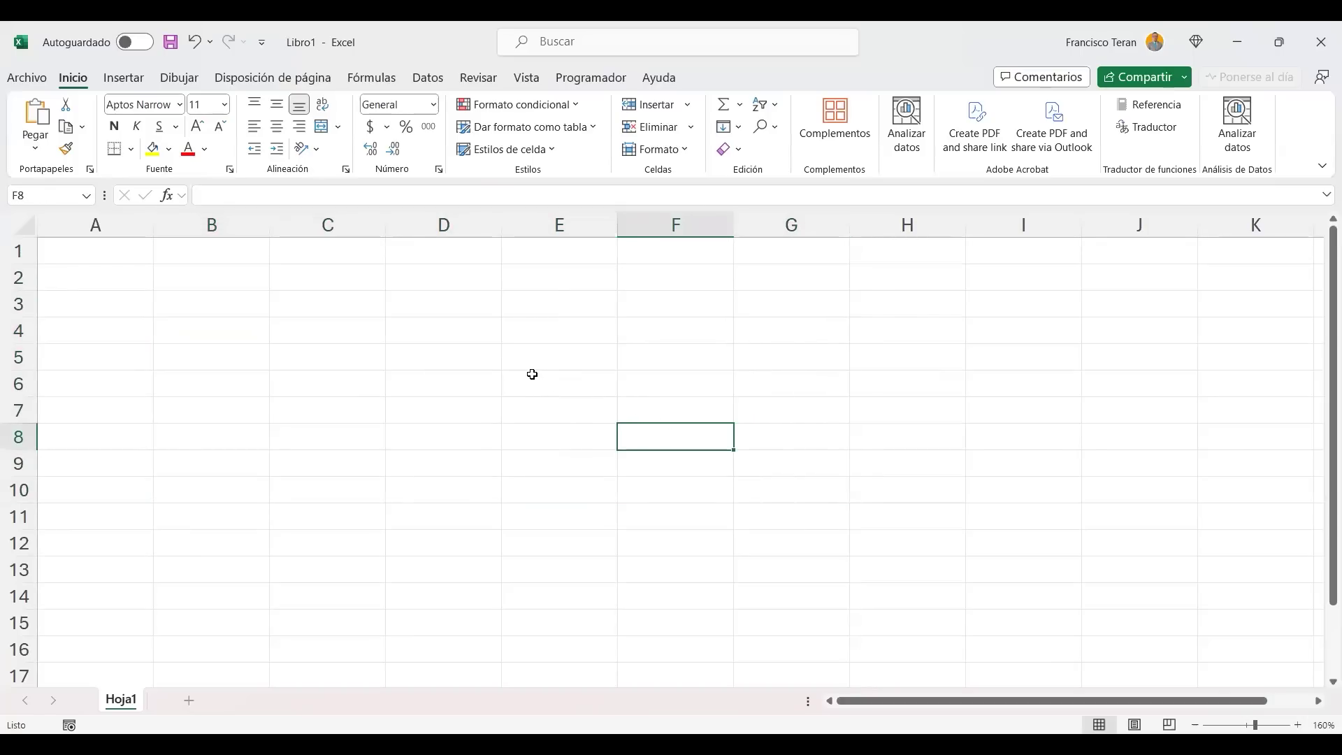
pyautogui.moveTo(216, 303); pyautogui.dragTo(909, 306)
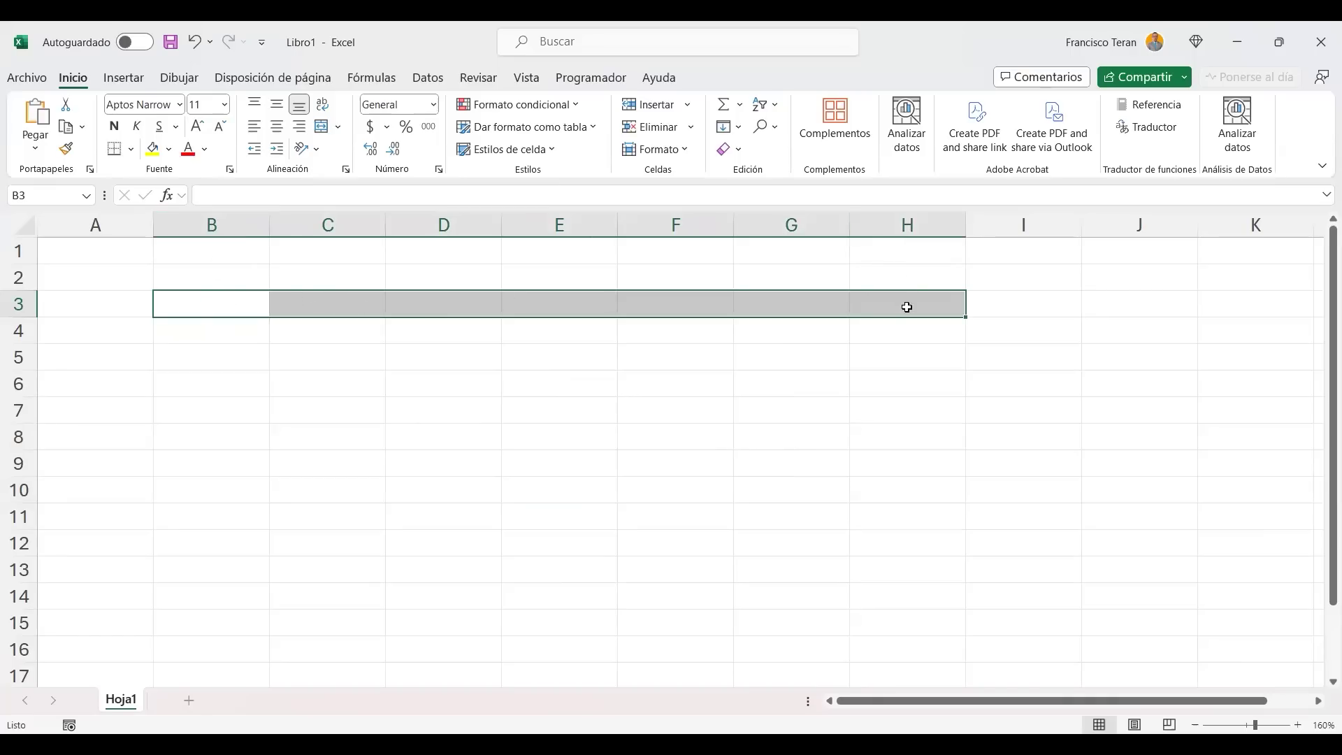
pyautogui.moveTo(201, 253); pyautogui.dragTo(205, 540)
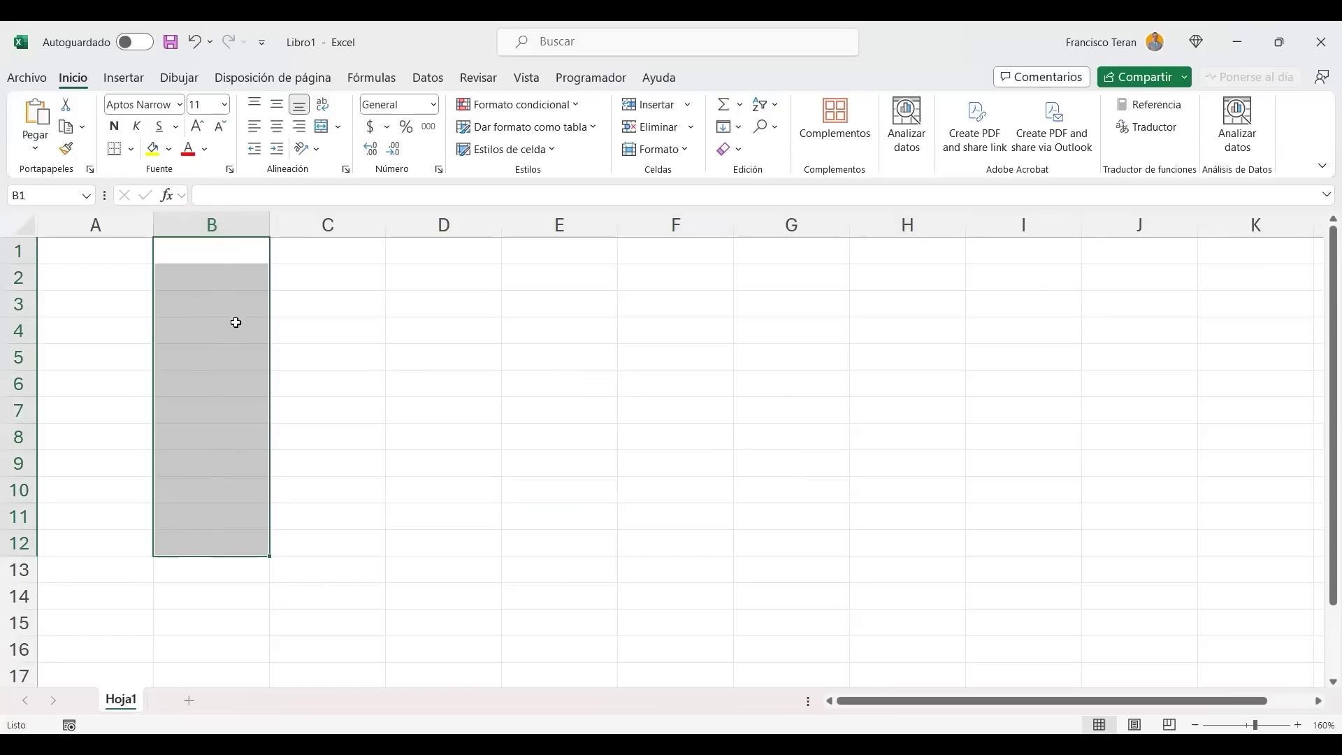
pyautogui.keyDown('shift'); pyautogui.click(515, 252); pyautogui.keyUp('shift')
pyautogui.moveTo(217, 304); pyautogui.dragTo(806, 301)
pyautogui.moveTo(219, 279); pyautogui.dragTo(218, 591)
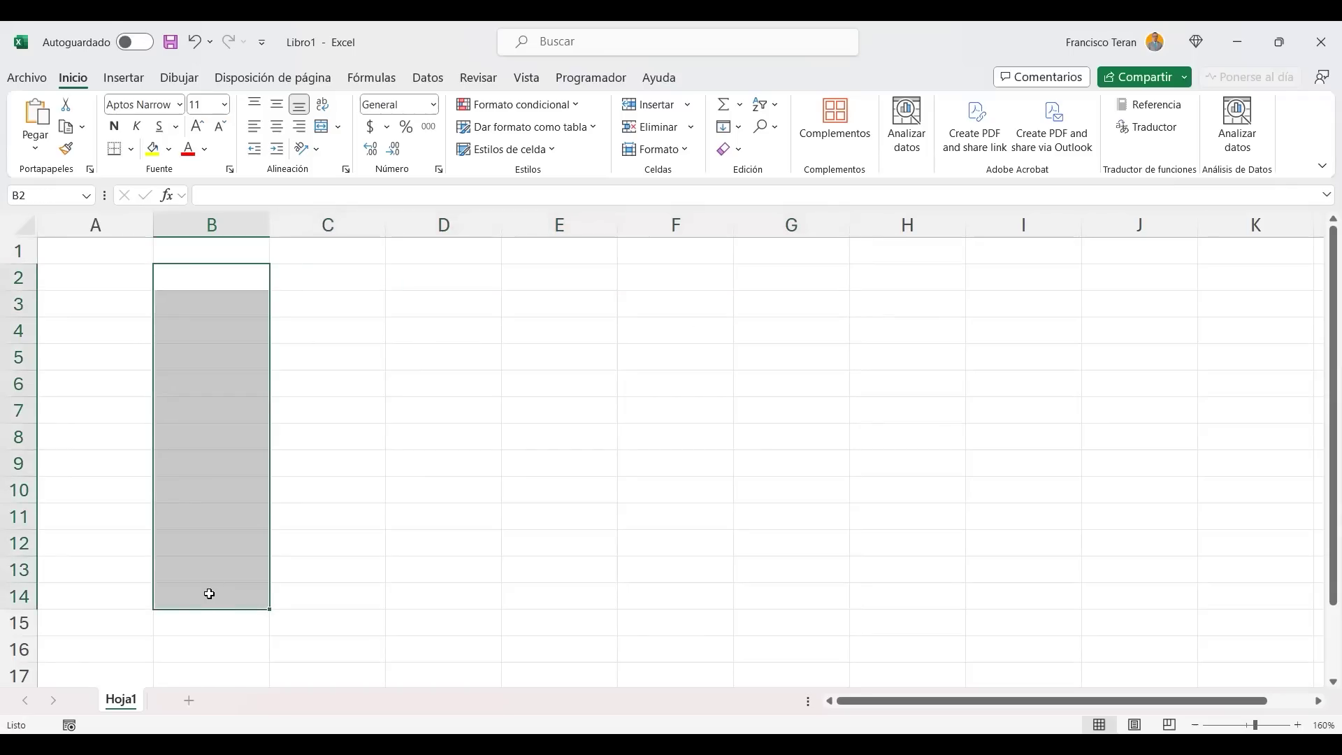
pyautogui.moveTo(223, 286); pyautogui.dragTo(886, 577)
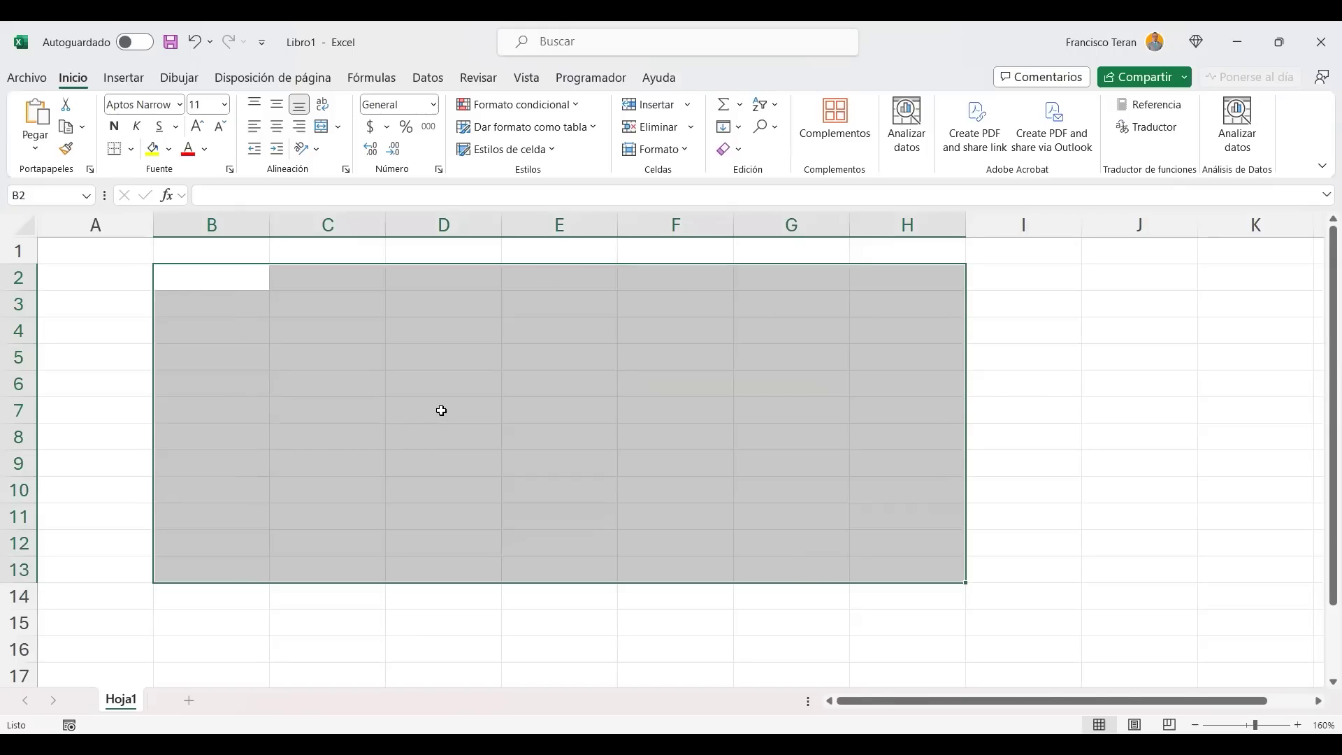
pyautogui.click(547, 380)
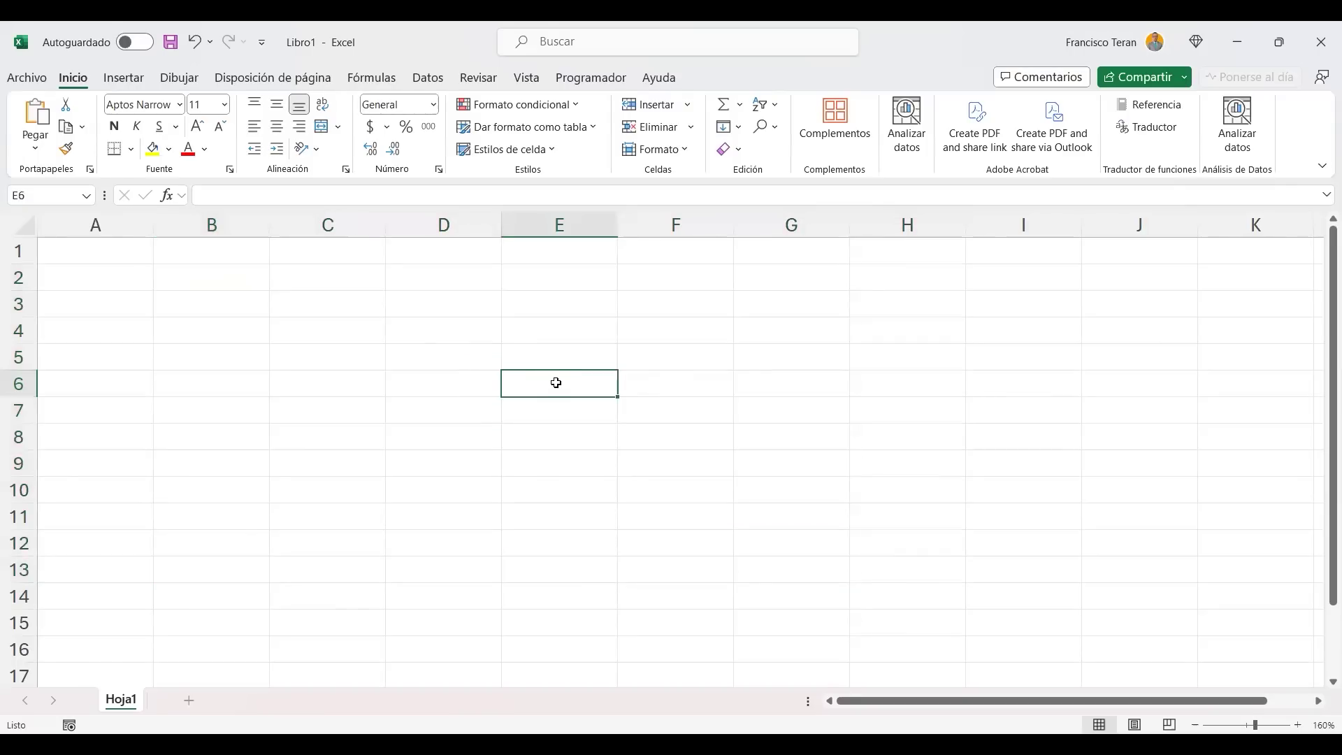
pyautogui.click(514, 334)
pyautogui.click(446, 304)
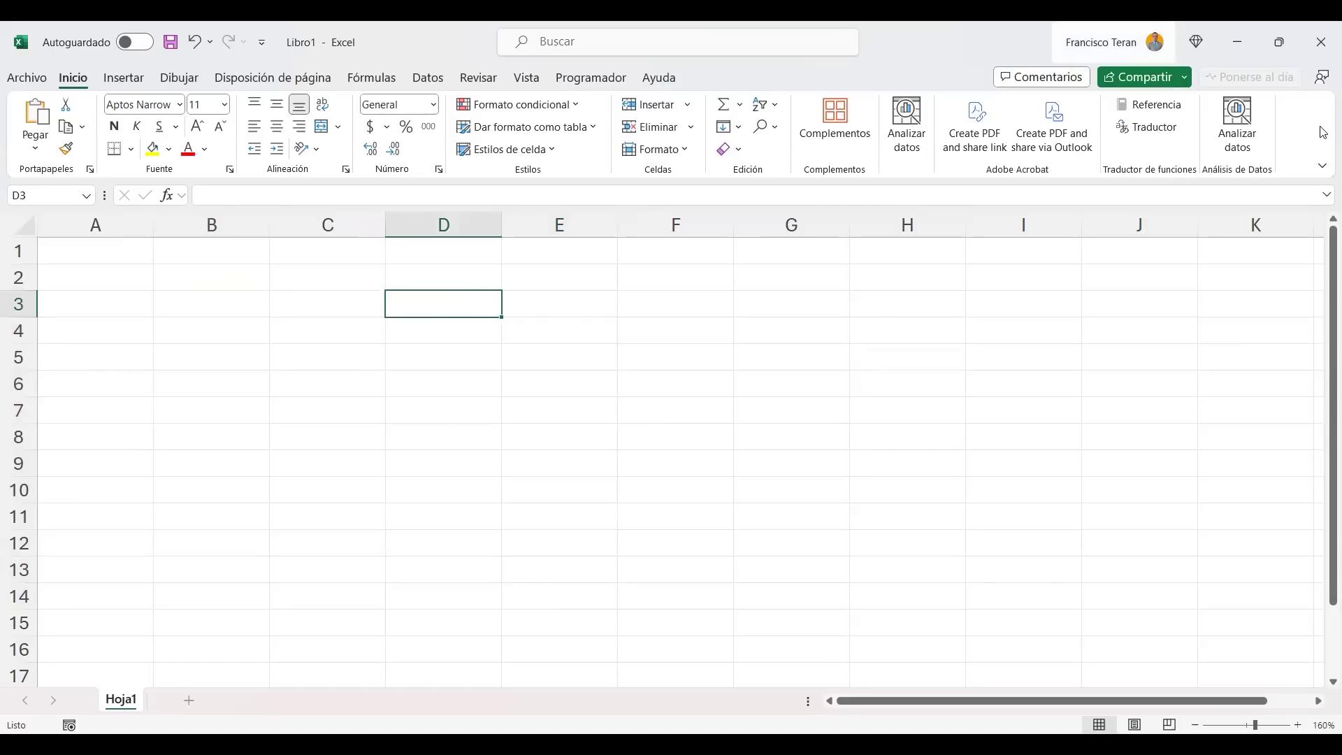
pyautogui.click(306, 356)
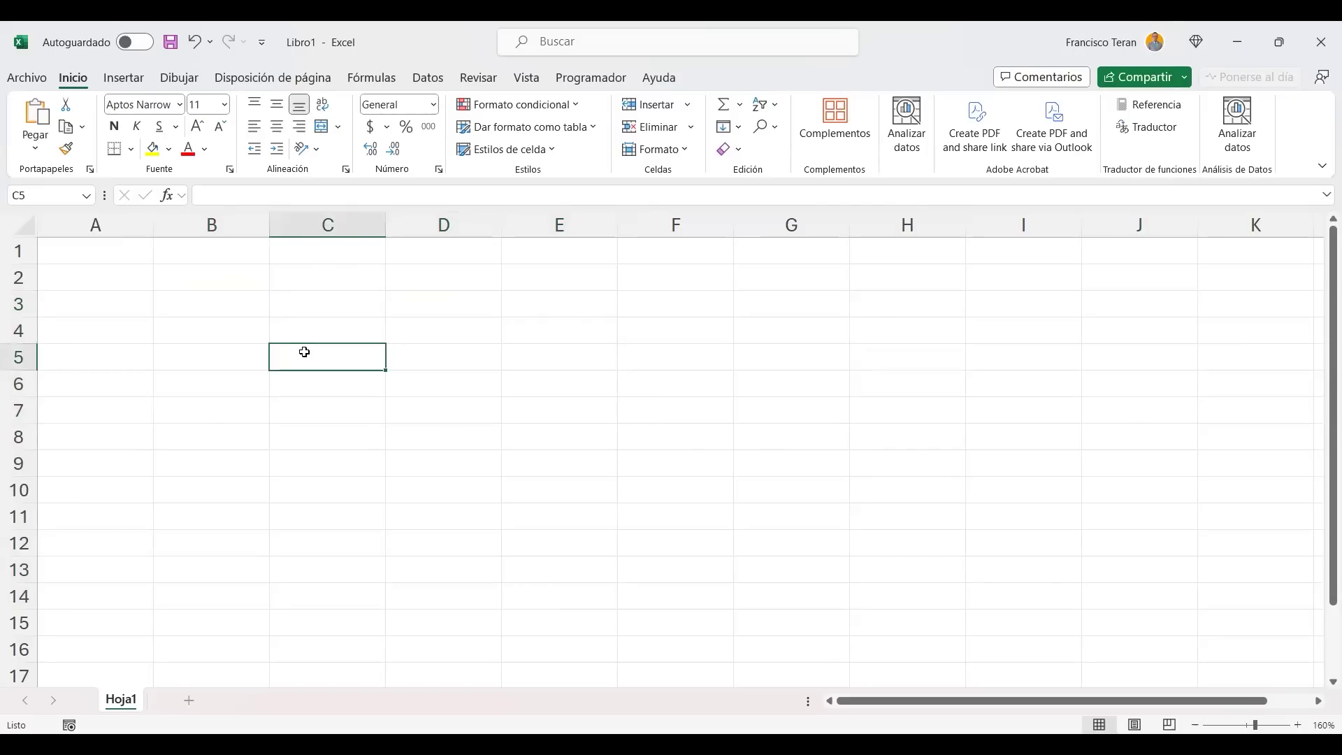
pyautogui.click(249, 296)
pyautogui.moveTo(119, 254); pyautogui.dragTo(1205, 552)
pyautogui.click(642, 446)
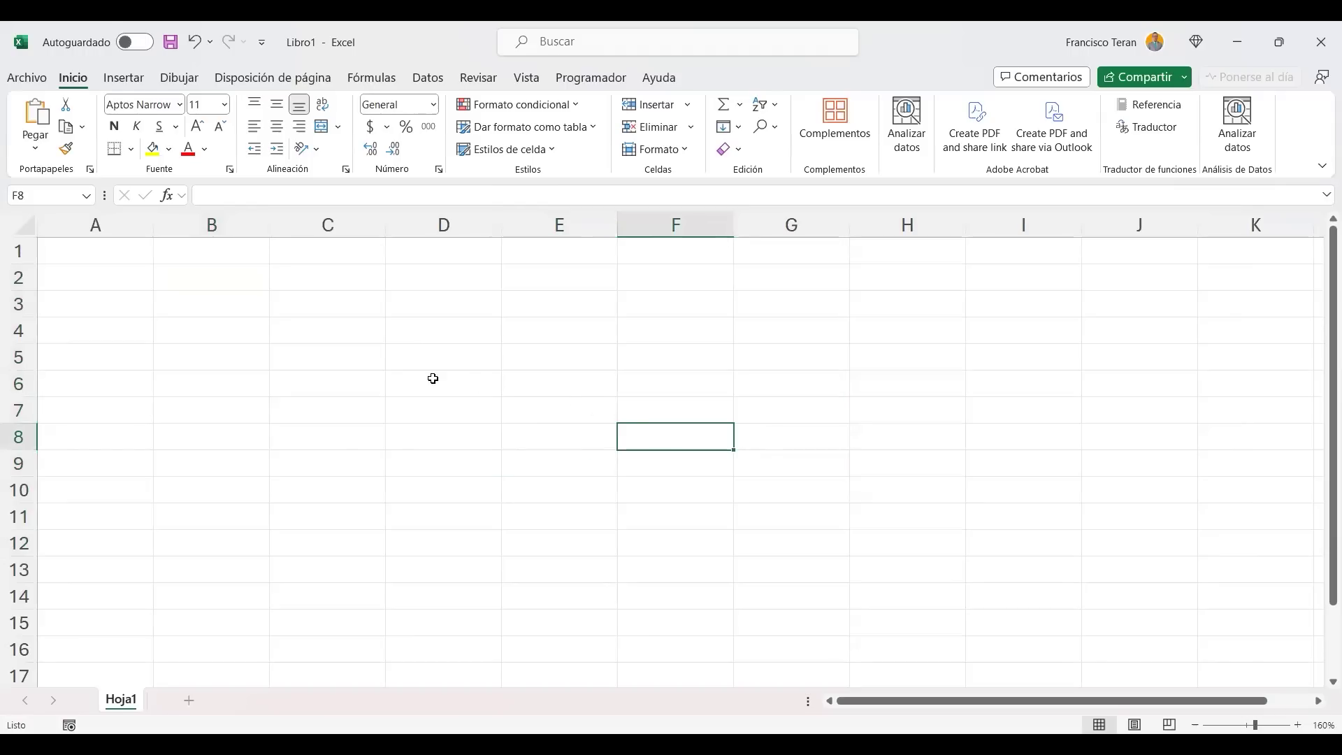
pyautogui.click(272, 339)
pyautogui.click(123, 252)
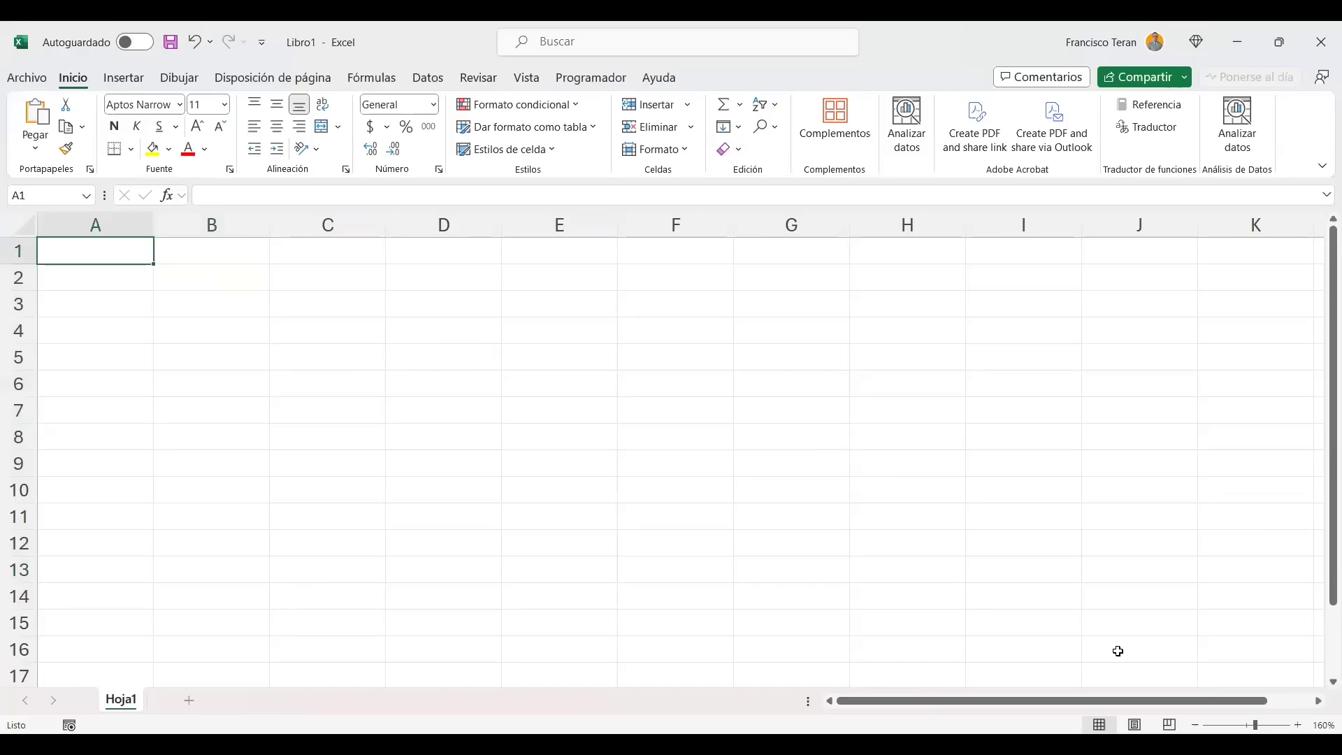
# Zoom the empty sheet from 160% up to 200%.
pyautogui.click(1293, 743)
pyautogui.click(1299, 726)
pyautogui.click(1299, 726)
pyautogui.click(1299, 725)
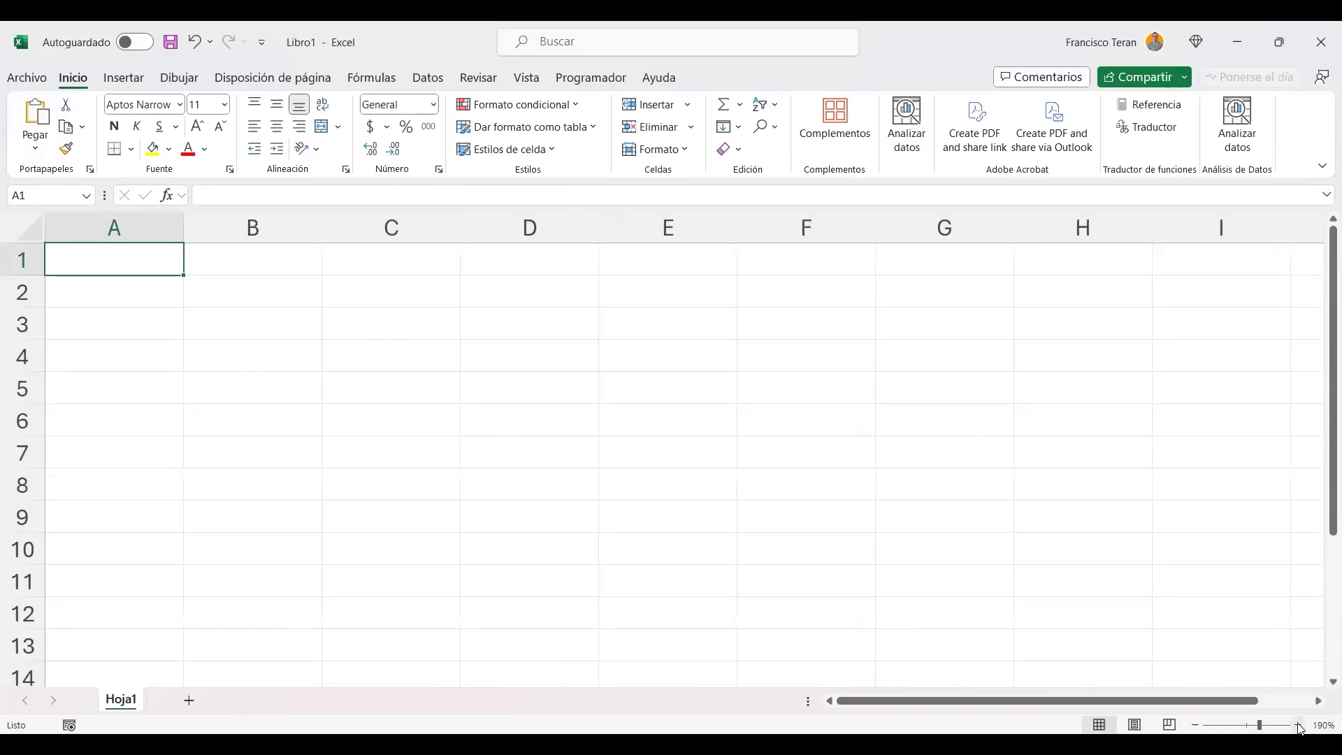
pyautogui.click(1299, 725)
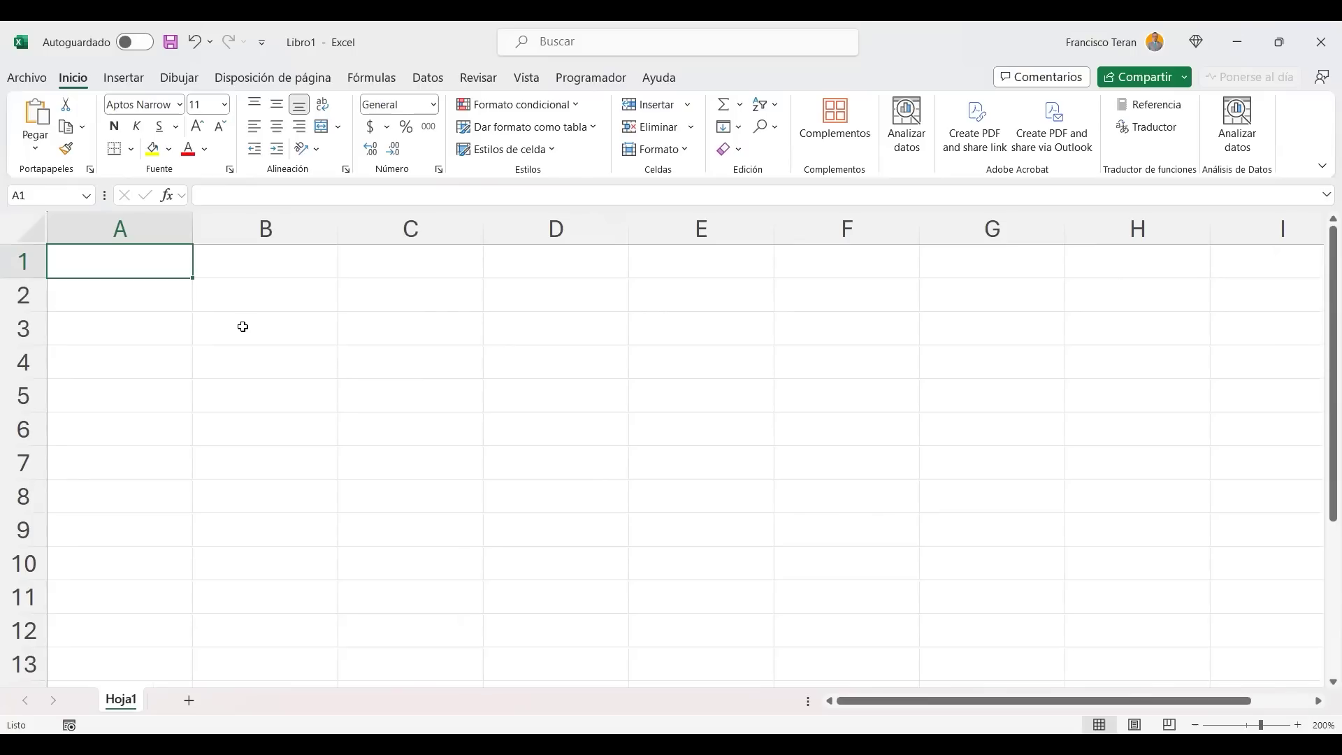
# Enter 'Operadores:' in A1 and type 'Matemáticos:' into A2, fixing the typo.
pyautogui.write('Opera')
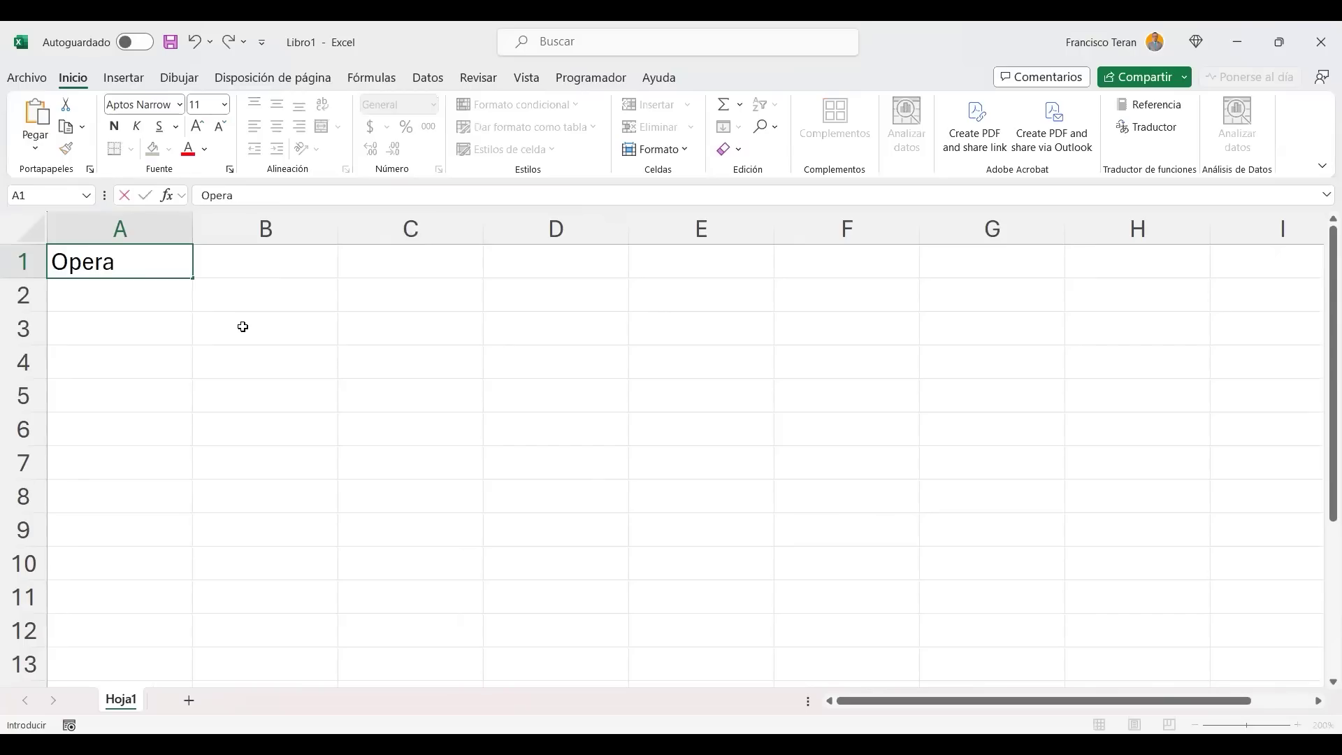
pyautogui.write('dores:')
pyautogui.press('Return')
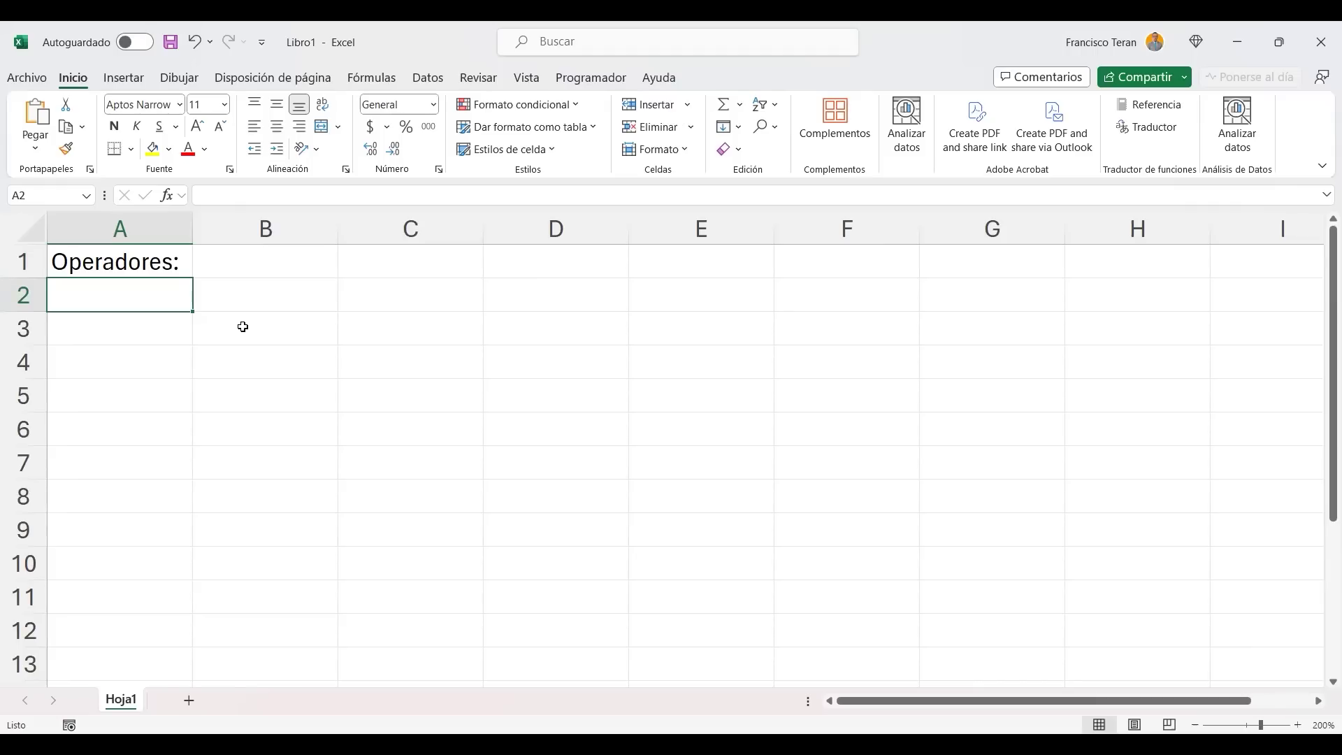
pyautogui.write('Matemátivo')
pyautogui.press('BackSpace')
pyautogui.press('BackSpace')
pyautogui.write('cos:')
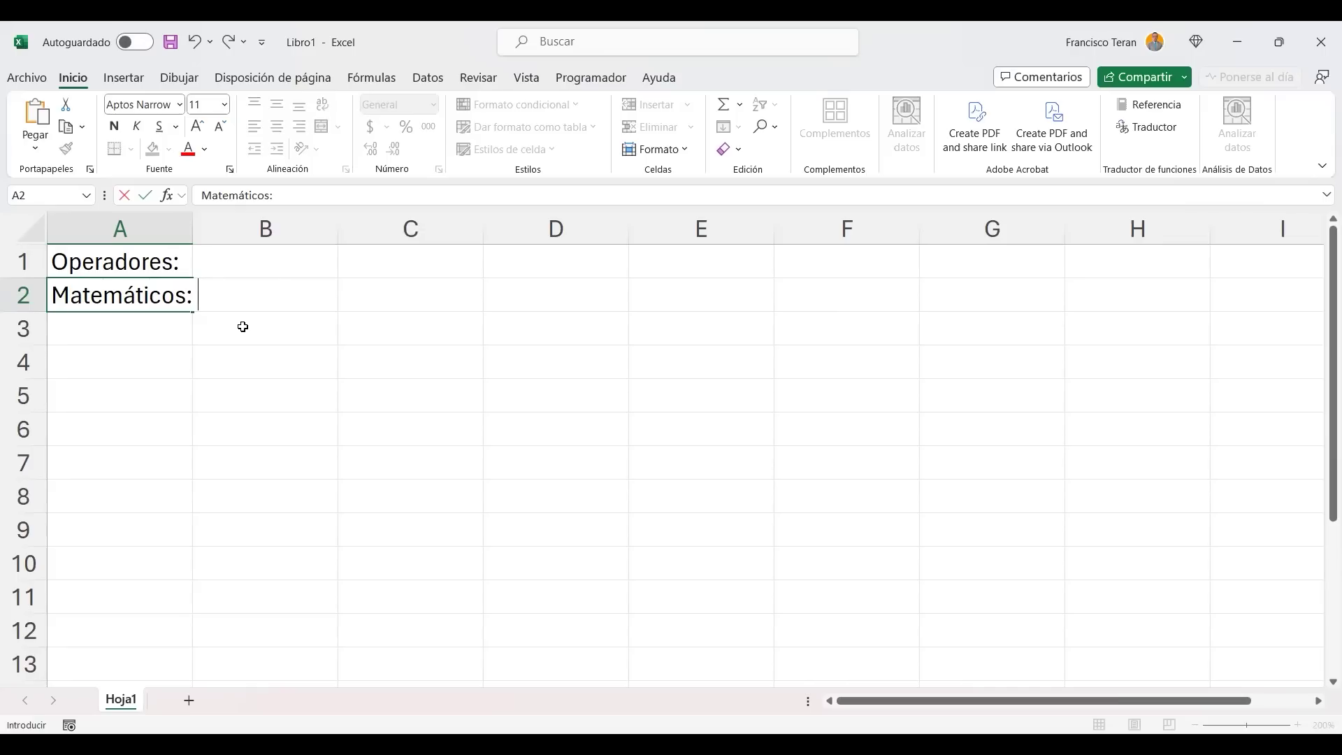
# Add '+Sumar -Restar *Multiplicar /Dividir %Porcentaje &Unión' after 'Matemáticos:' in A2, correcting typos.
pyautogui.write('+')
pyautogui.press('BackSpace')
pyautogui.write('SUmar')
pyautogui.press('BackSpace')
pyautogui.press('BackSpace')
pyautogui.press('BackSpace')
pyautogui.press('BackSpace')
pyautogui.write('umar  -Resta')
pyautogui.press('BackSpace')
pyautogui.press('BackSpace')
pyautogui.write('star  *')
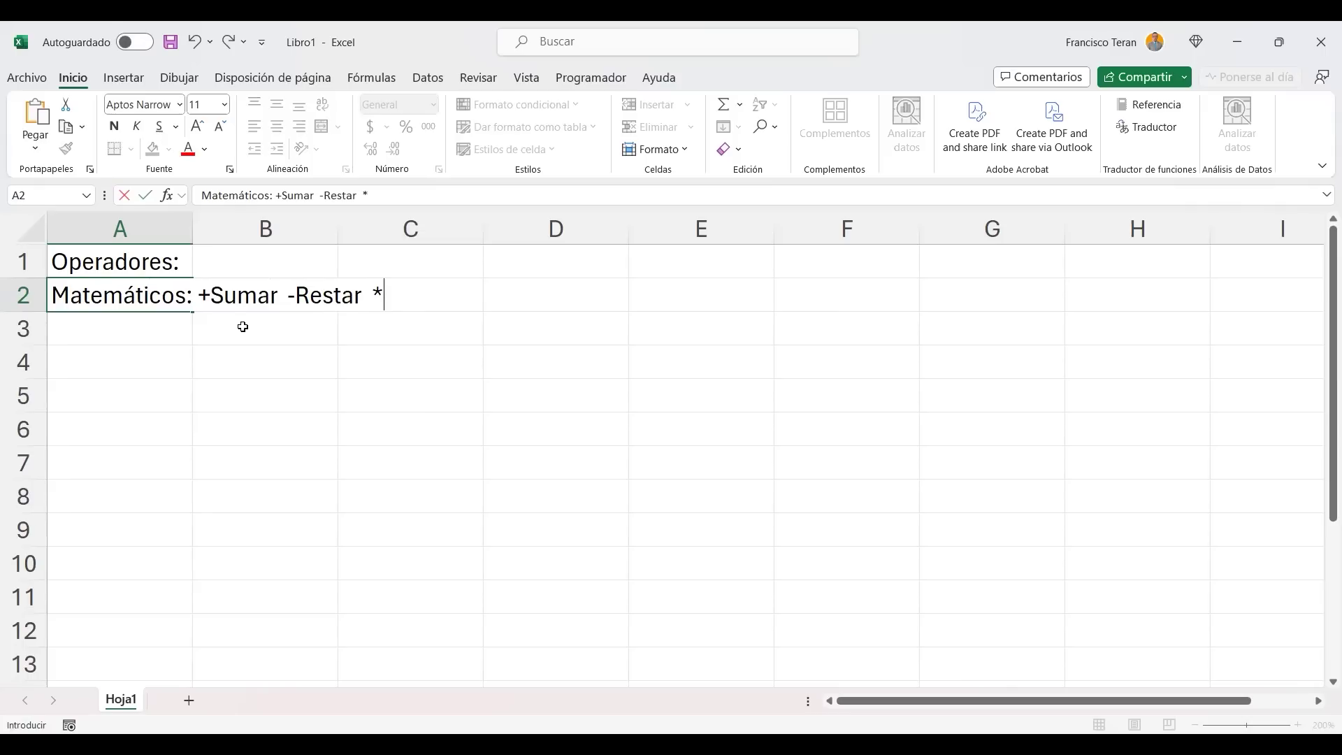
pyautogui.write('M')
pyautogui.write('ult')
pyautogui.press('BackSpace')
pyautogui.write('ltiplicar ')
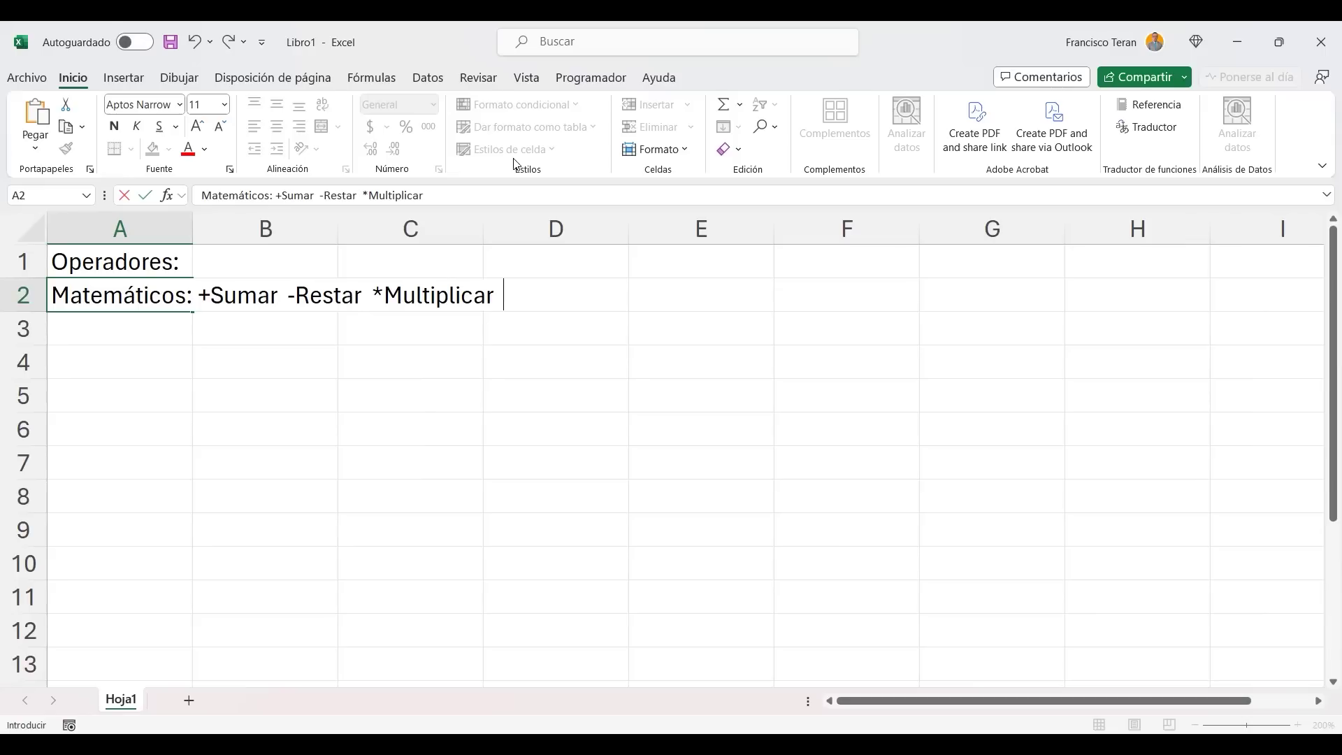
pyautogui.write('/Dic')
pyautogui.press('BackSpace')
pyautogui.write('vidir')
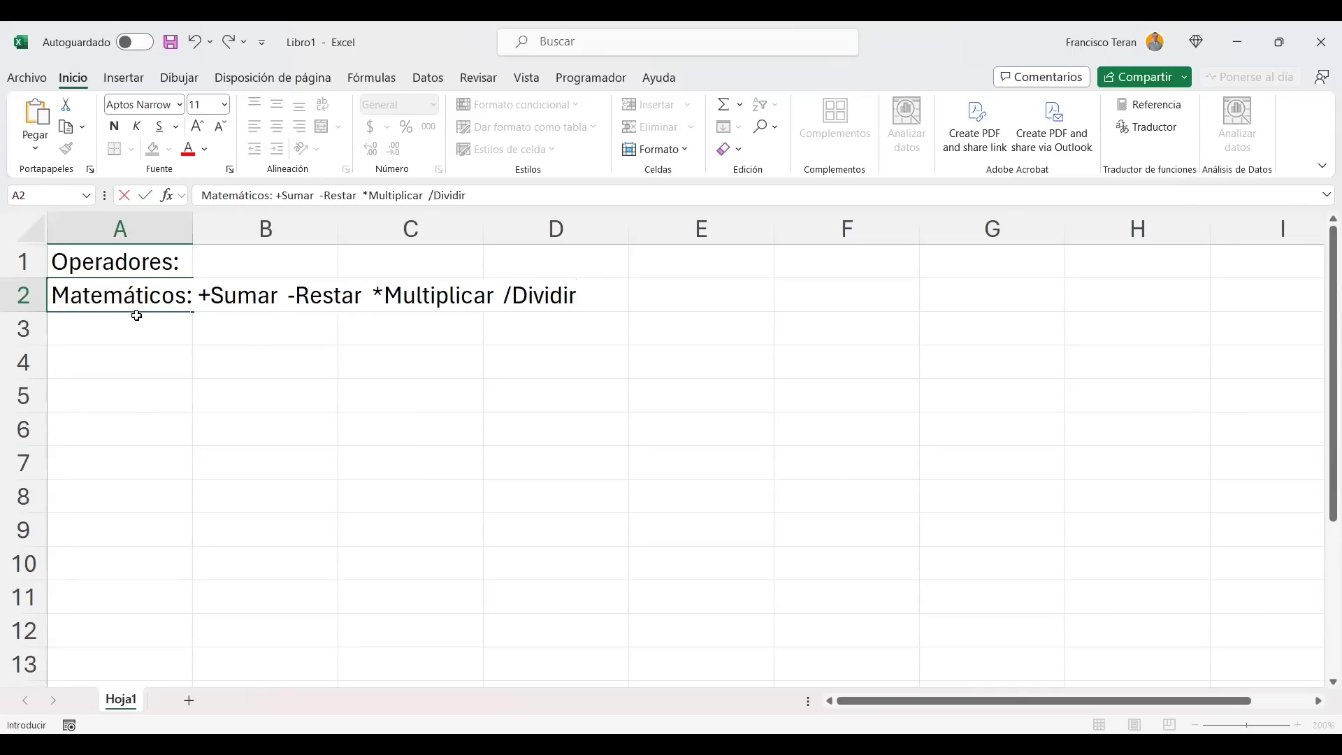
pyautogui.write('%Porcentaje')
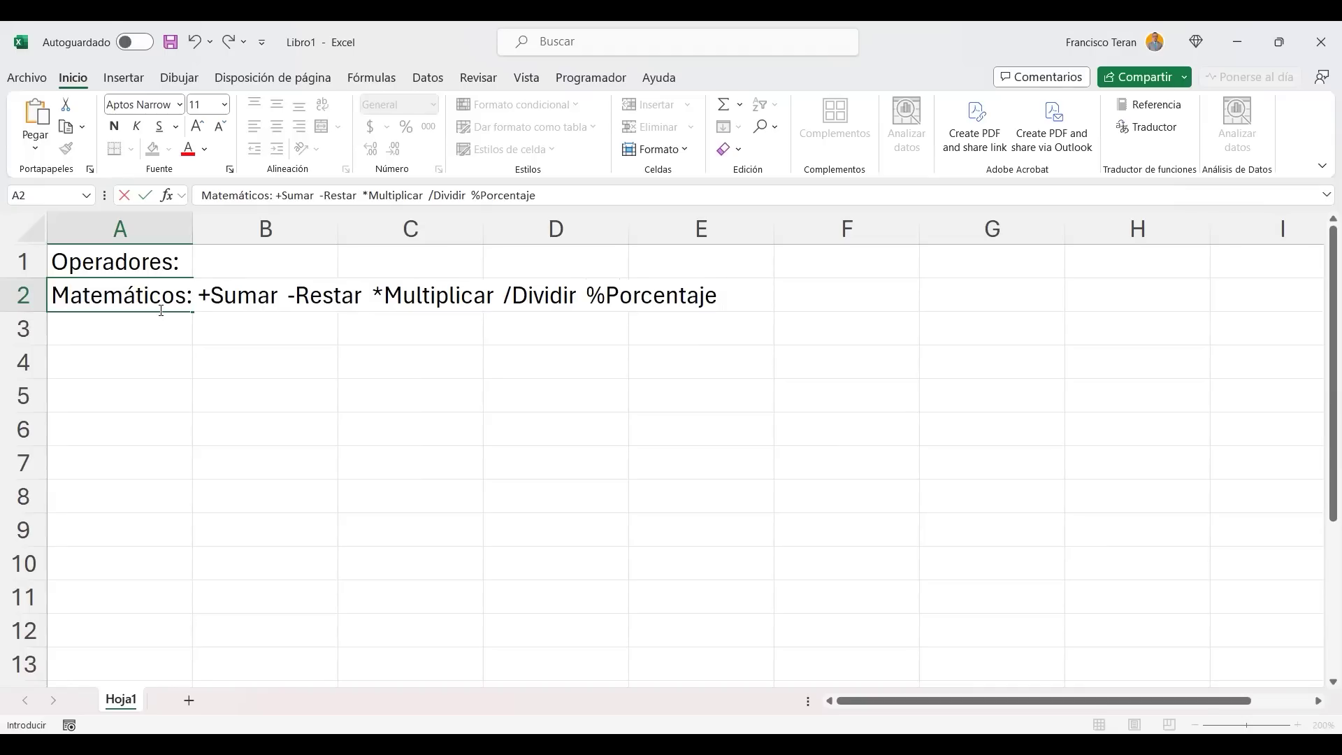
pyautogui.write('  &')
pyautogui.write('Unión')
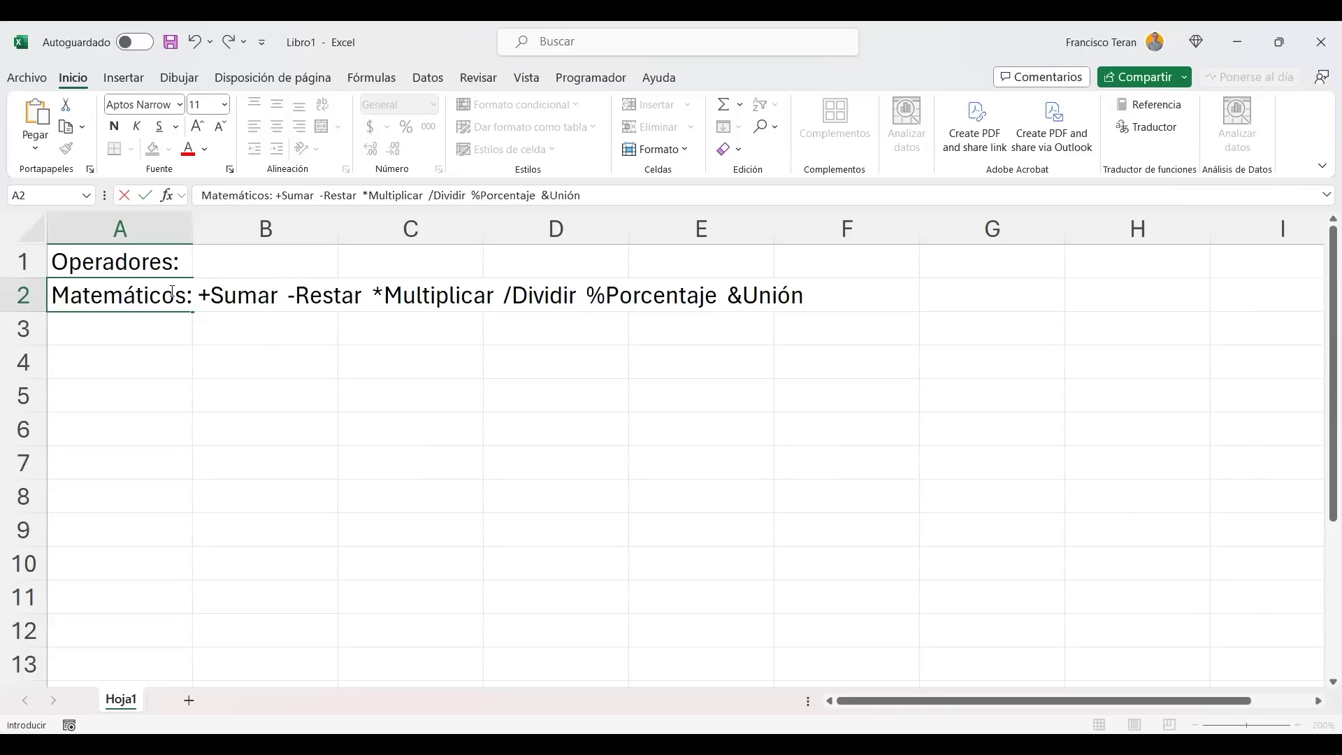
# Confirm the A2 operator list and widen column A so its labels fit.
pyautogui.click(140, 256)
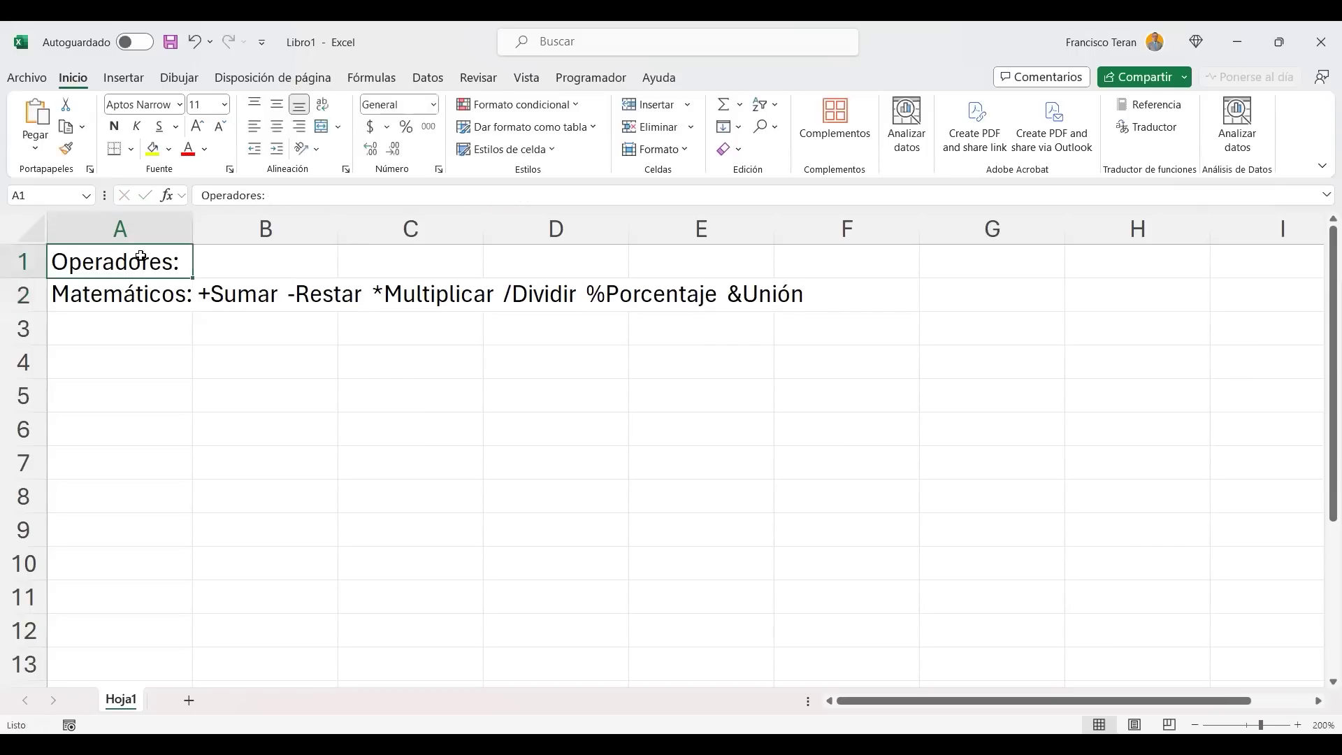
pyautogui.moveTo(193, 235)
pyautogui.mouseDown()
pyautogui.moveTo(214, 231)
pyautogui.moveTo(197, 232)
pyautogui.mouseUp()
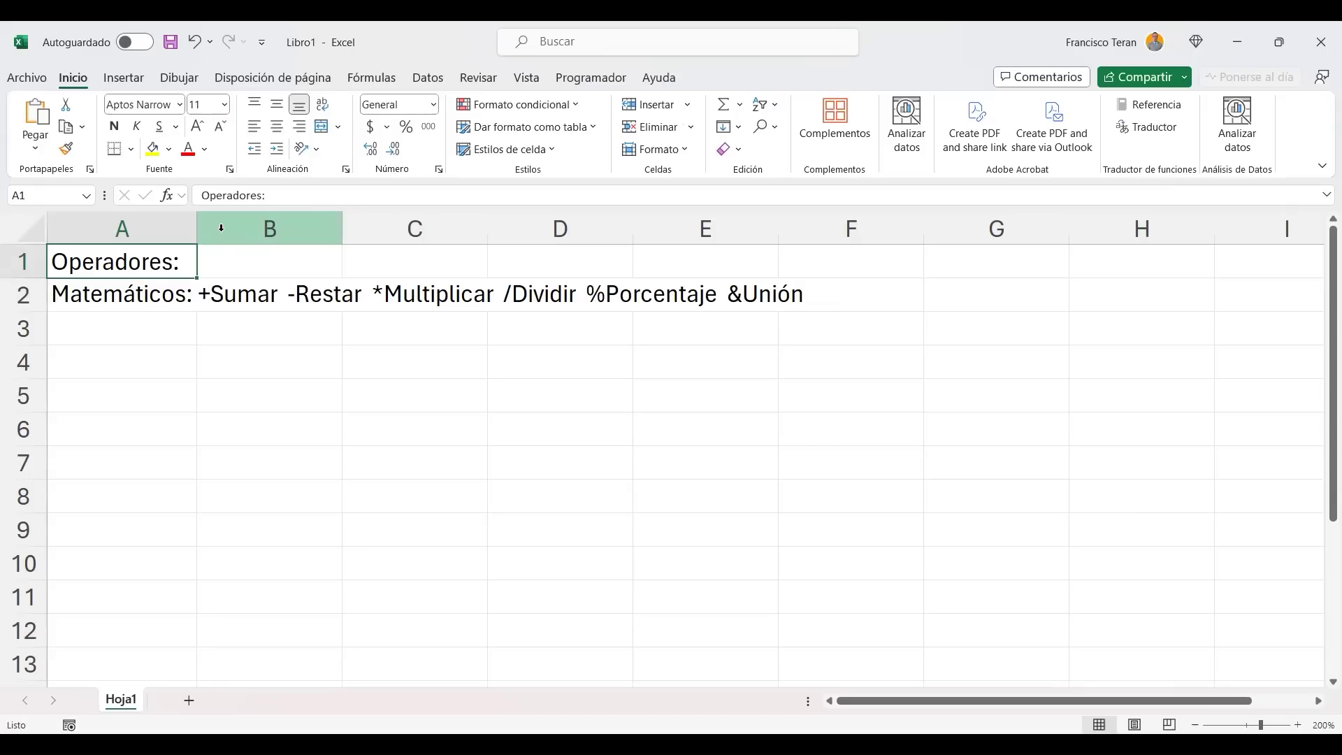
pyautogui.click(172, 316)
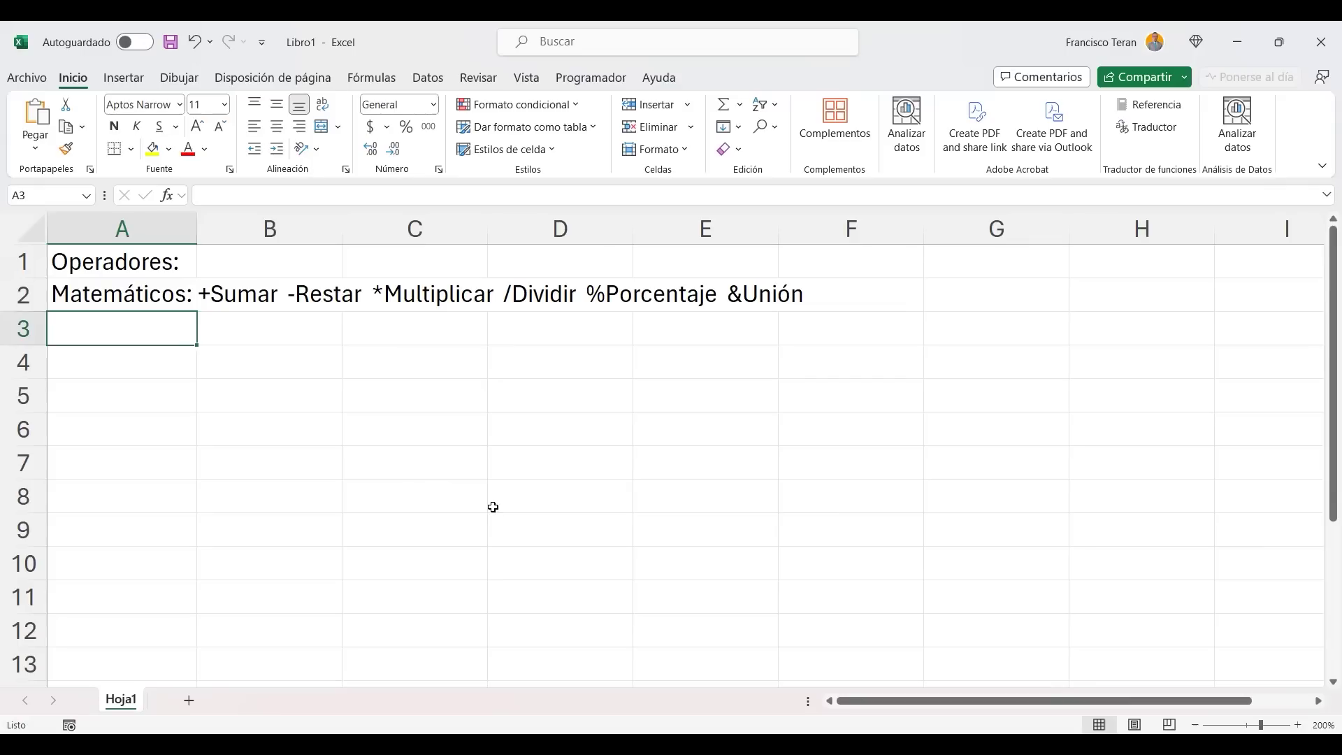
# Type 'Lógicos: > < >=' into A3, correcting the Lógicos typo.
pyautogui.write('Lógio')
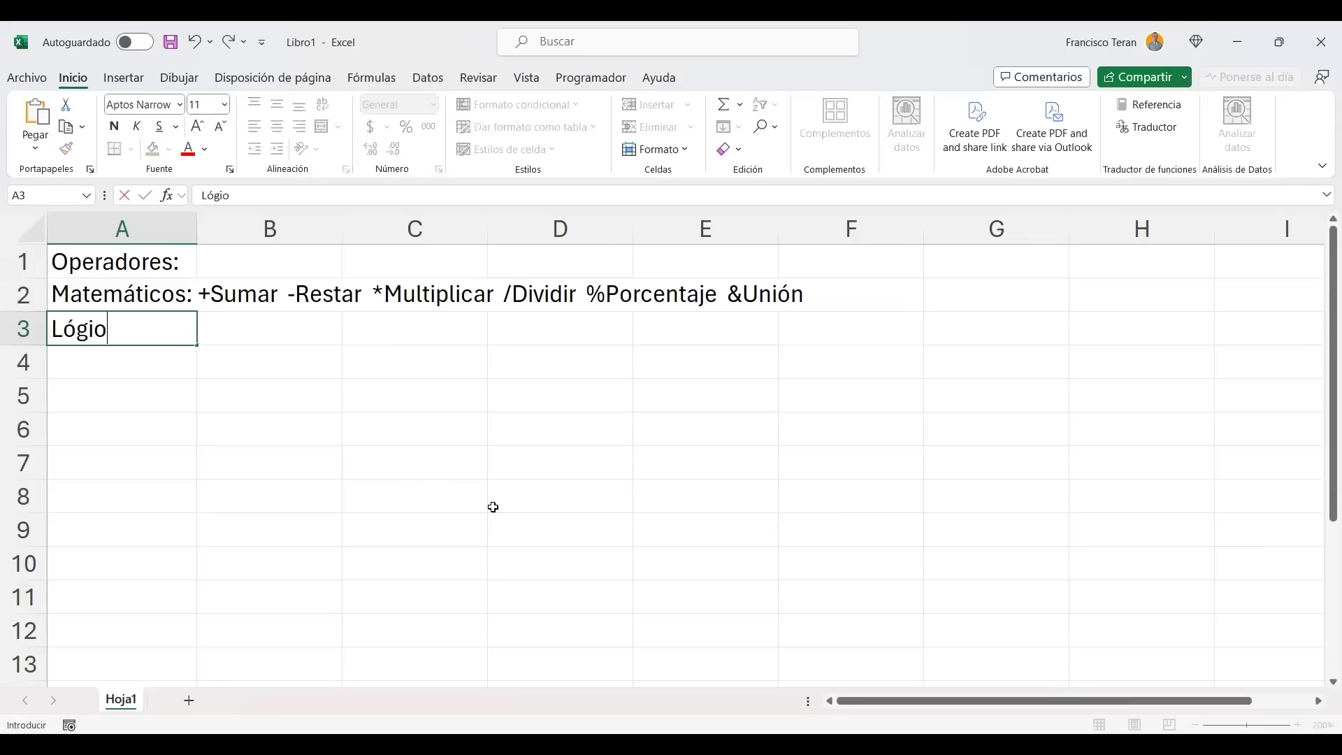
pyautogui.press('BackSpace')
pyautogui.write('cos:')
pyautogui.write('> <  >=')
pyautogui.moveTo(224, 332); pyautogui.dragTo(205, 339)
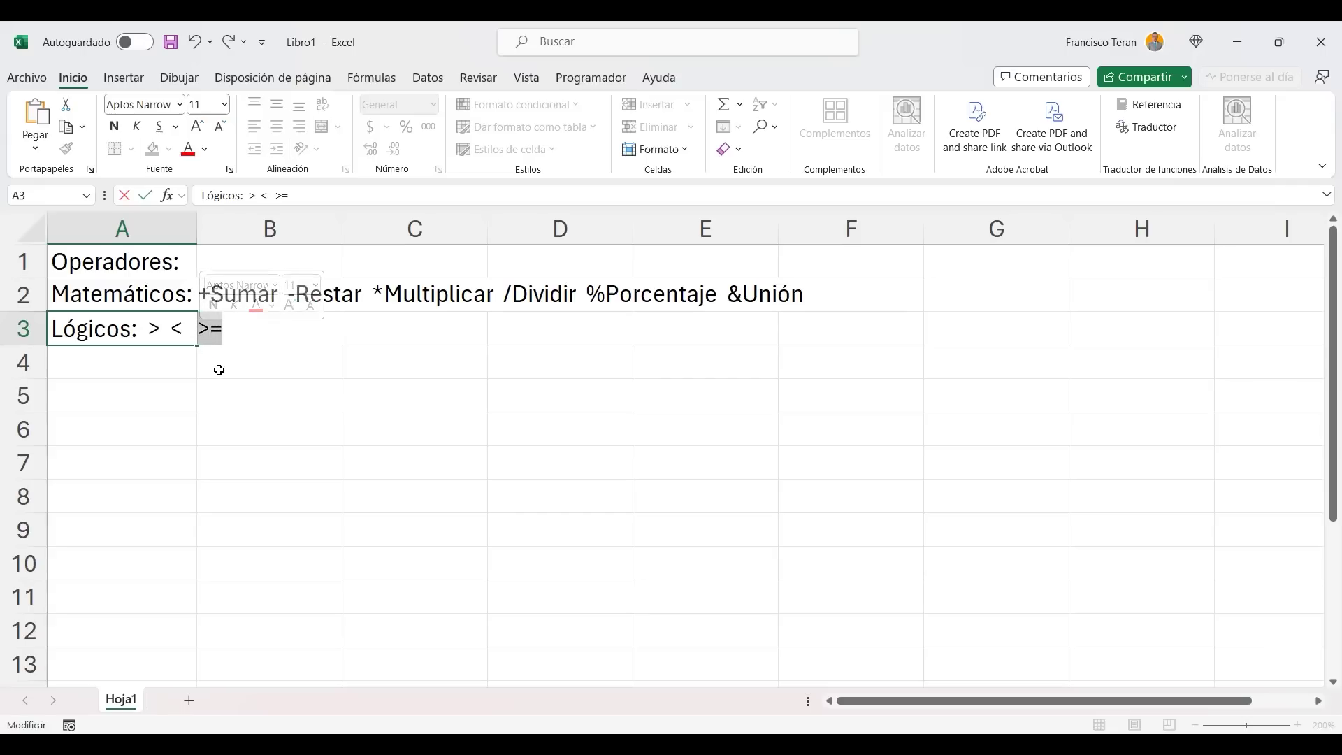
# Place the cursor after >= in A3 and add the <= and <> operators.
pyautogui.doubleClick(154, 329)
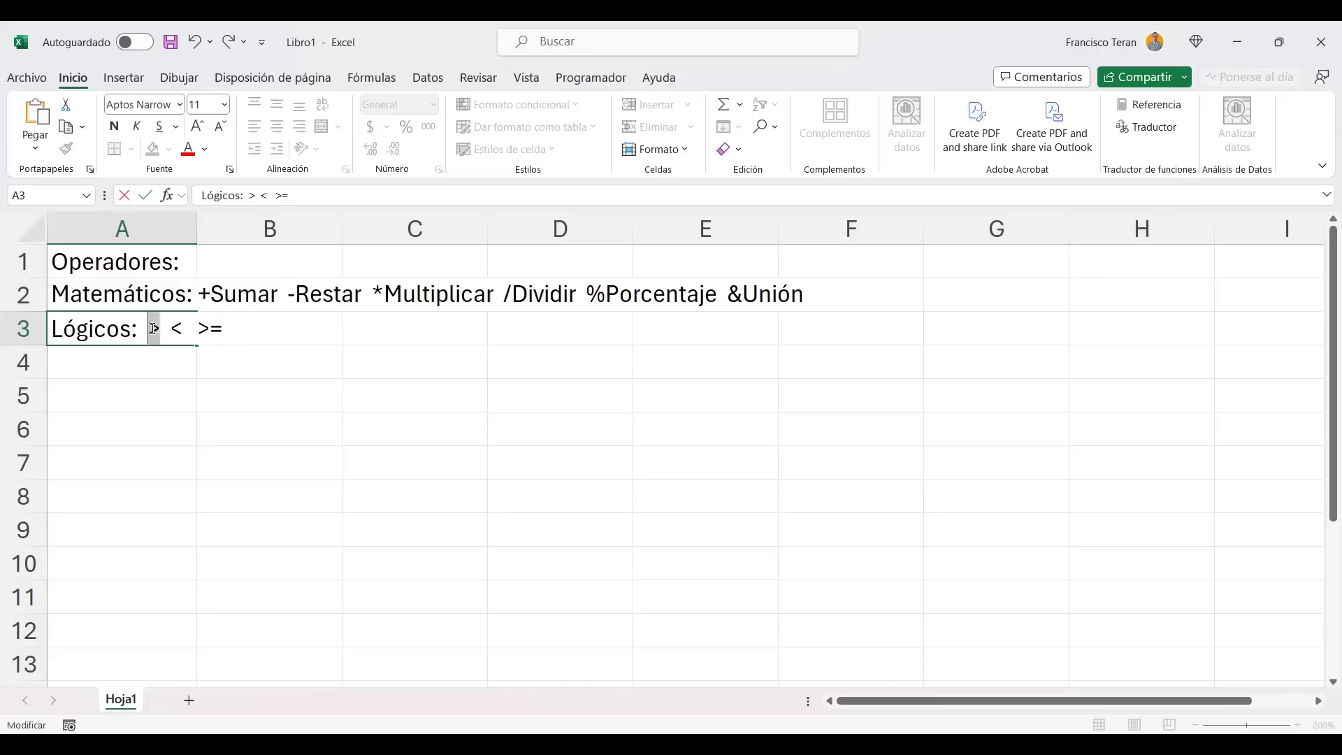
pyautogui.doubleClick(176, 328)
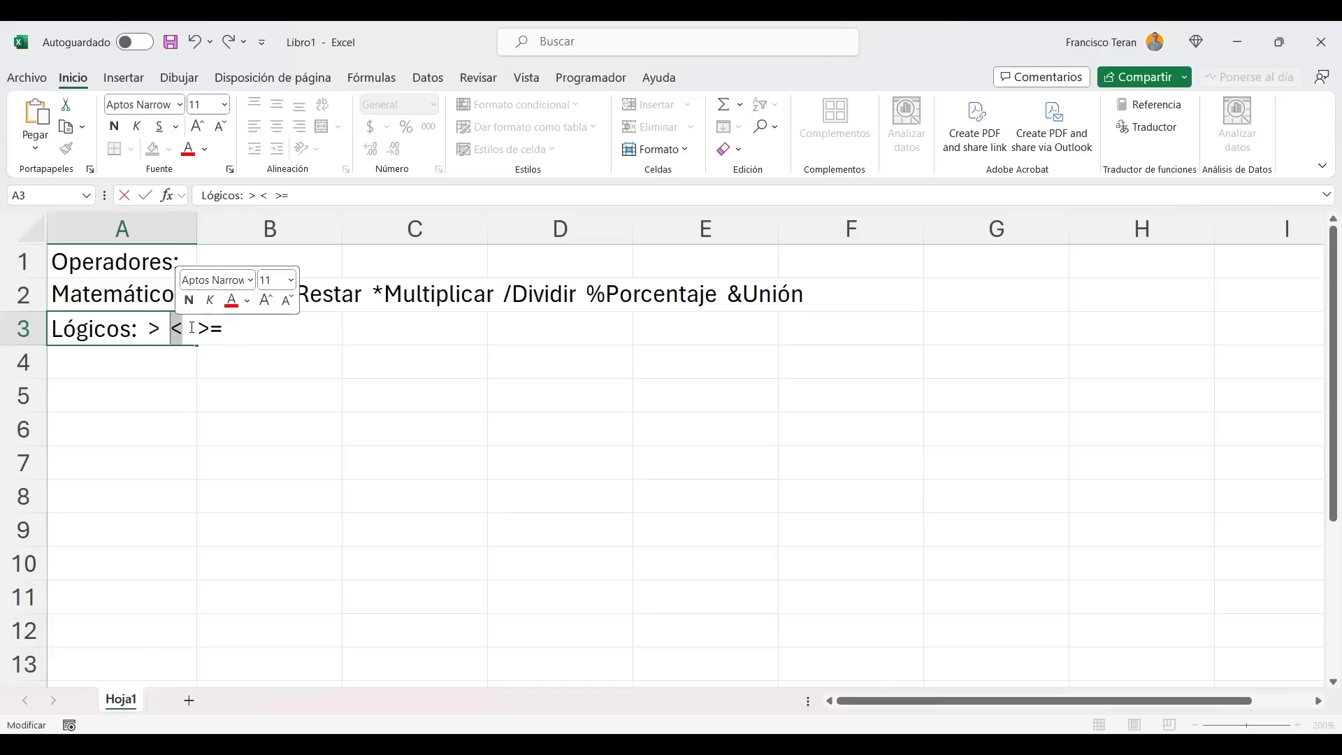
pyautogui.click(225, 327)
pyautogui.doubleClick(210, 334)
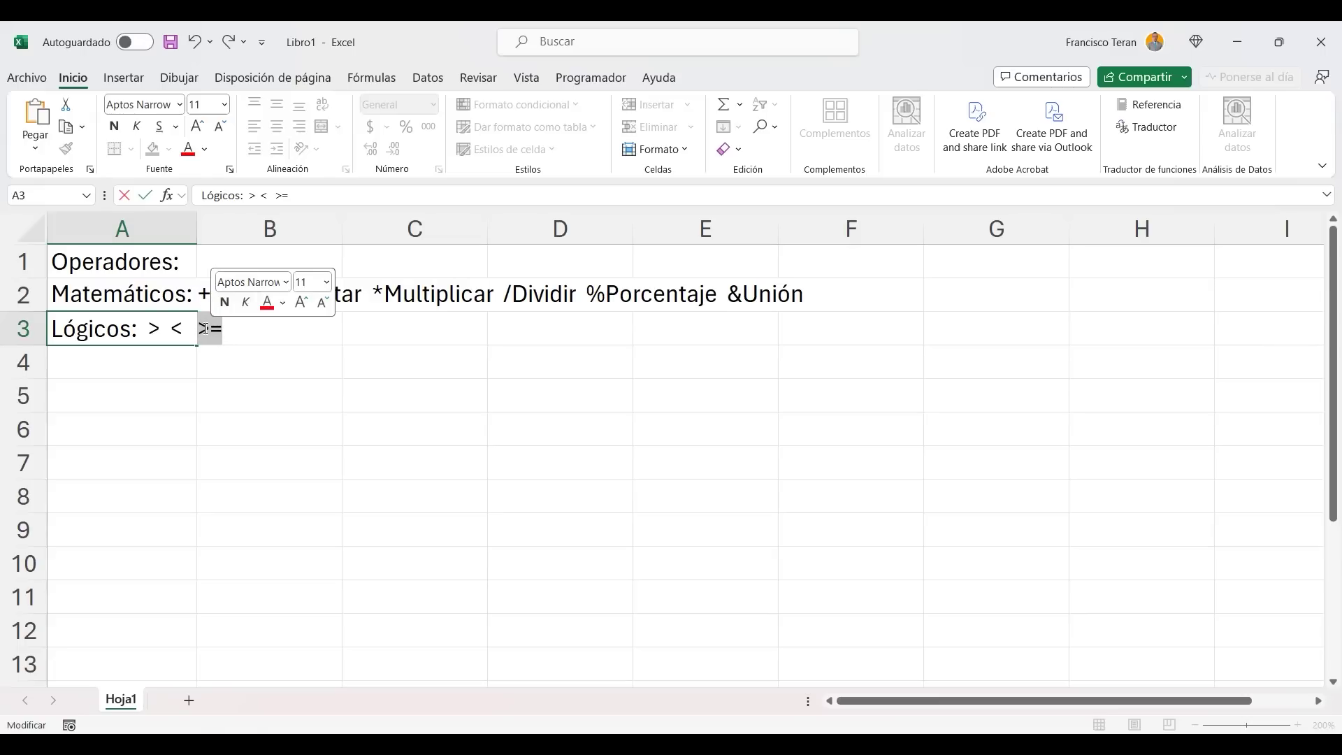
pyautogui.click(220, 330)
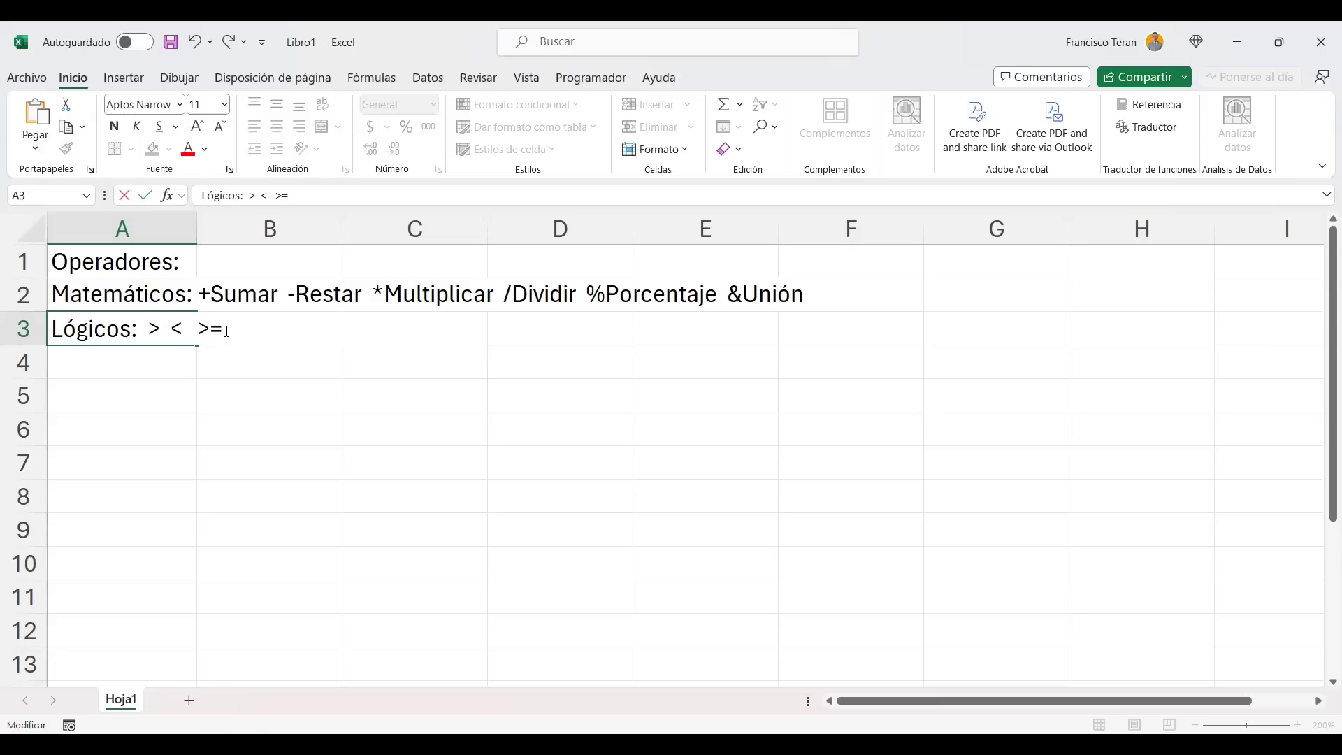
pyautogui.moveTo(218, 331); pyautogui.dragTo(199, 330)
pyautogui.click(248, 333)
pyautogui.write('<= <>')
# Finish A3 with the final = sign and confirm 'Lógicos: > < >= <= <> ='.
pyautogui.moveTo(299, 329); pyautogui.dragTo(273, 328)
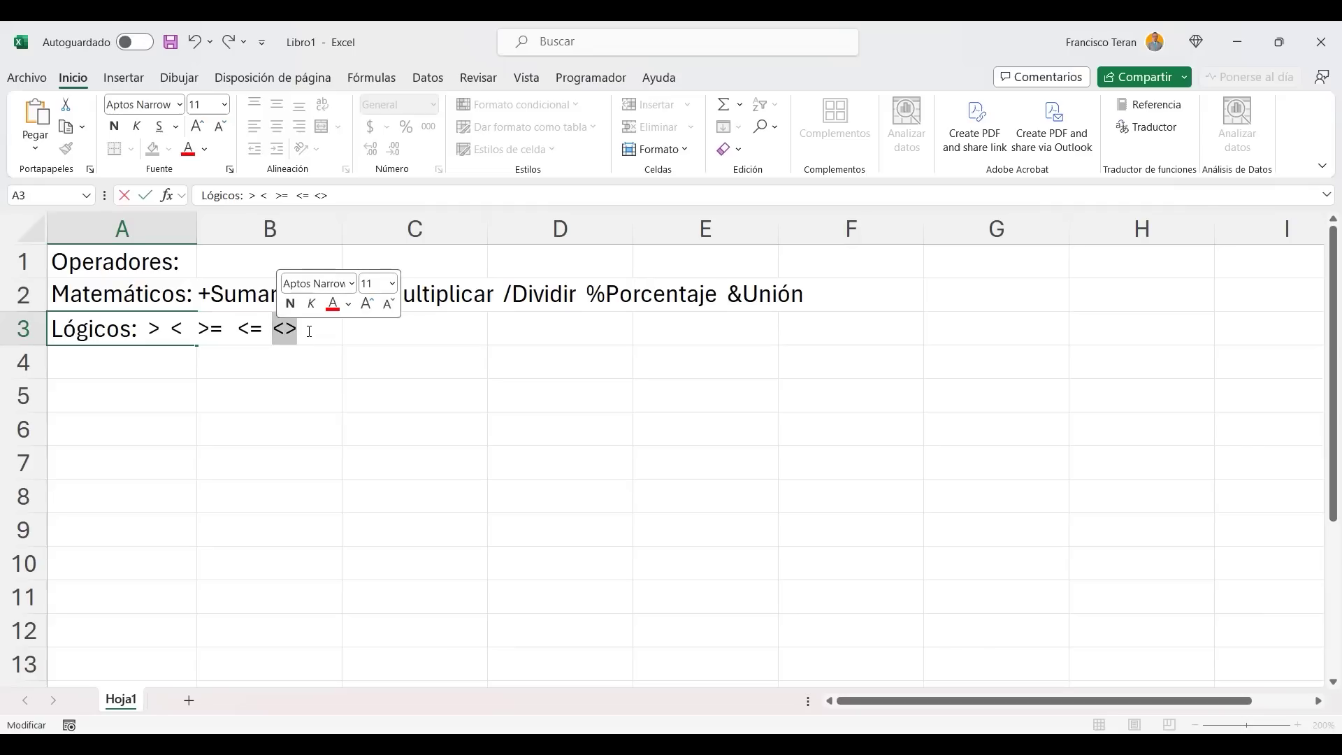
pyautogui.click(249, 339)
pyautogui.click(329, 327)
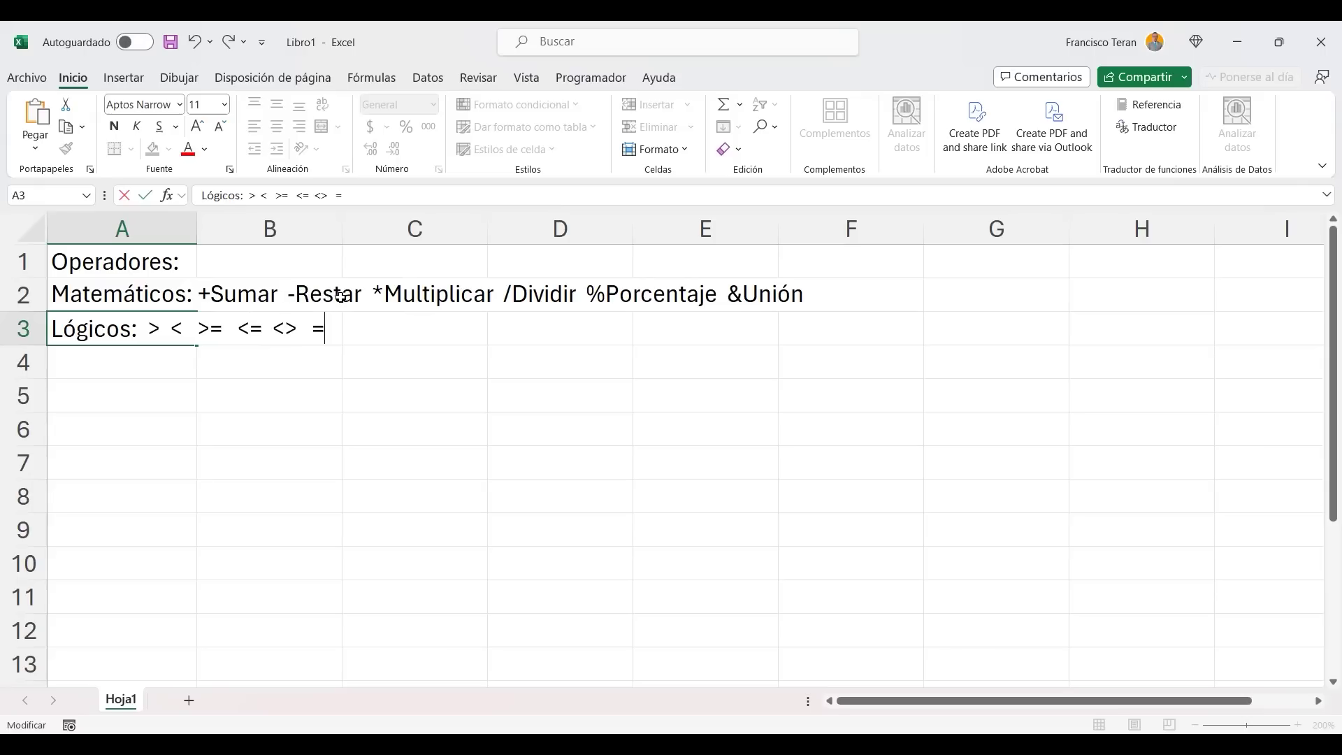
pyautogui.click(318, 329)
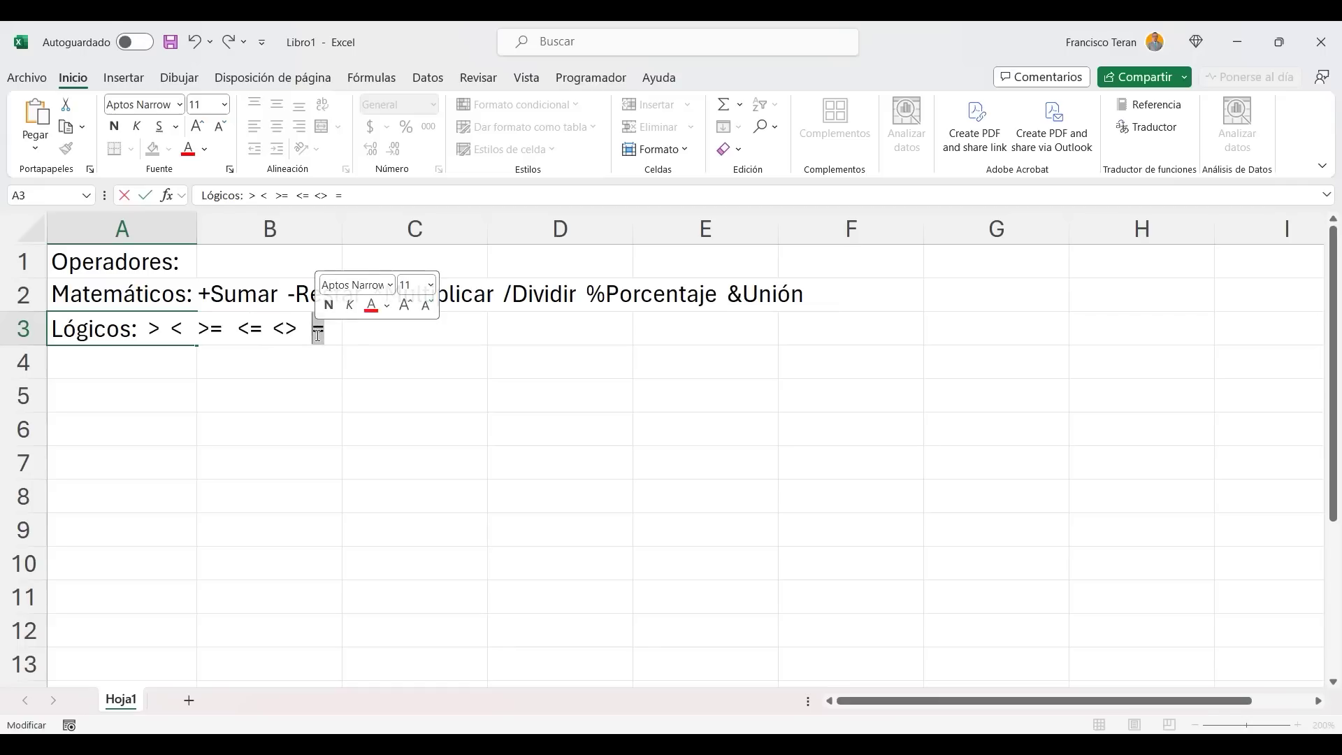
pyautogui.click(329, 336)
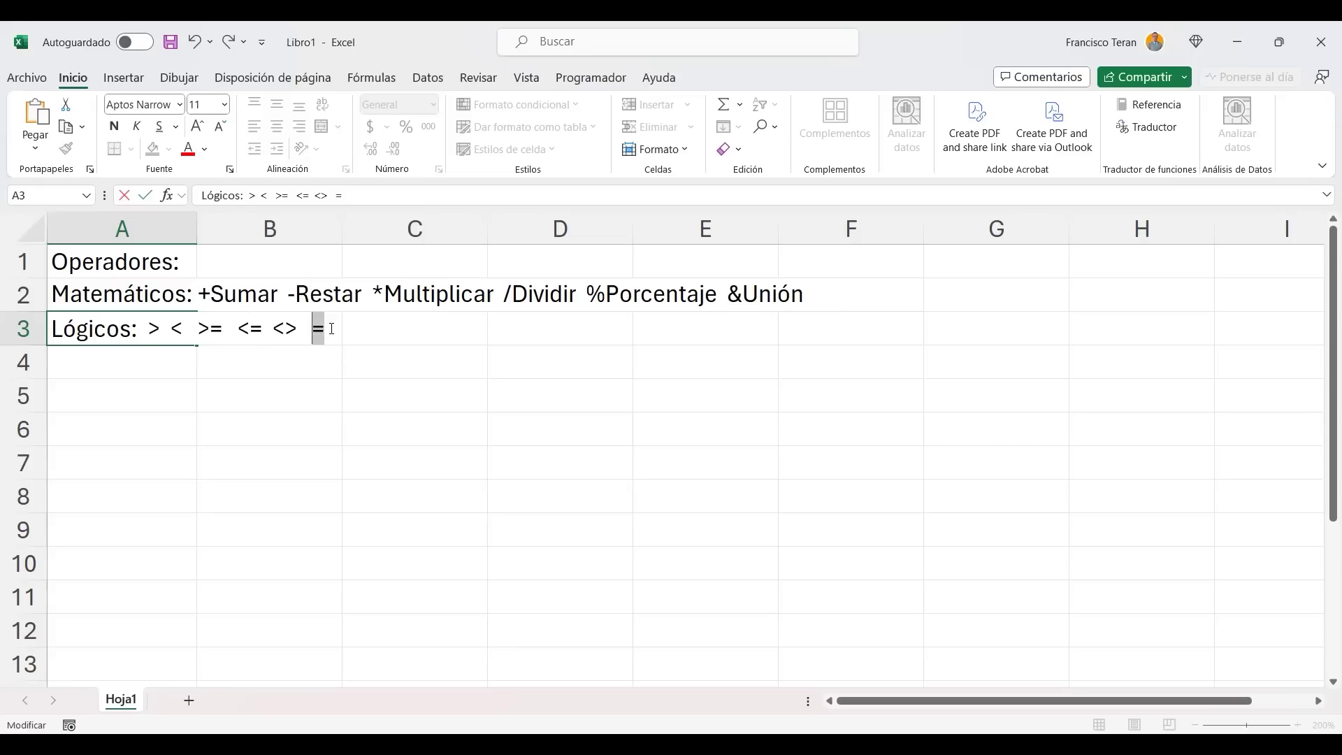
pyautogui.moveTo(327, 328); pyautogui.dragTo(313, 331)
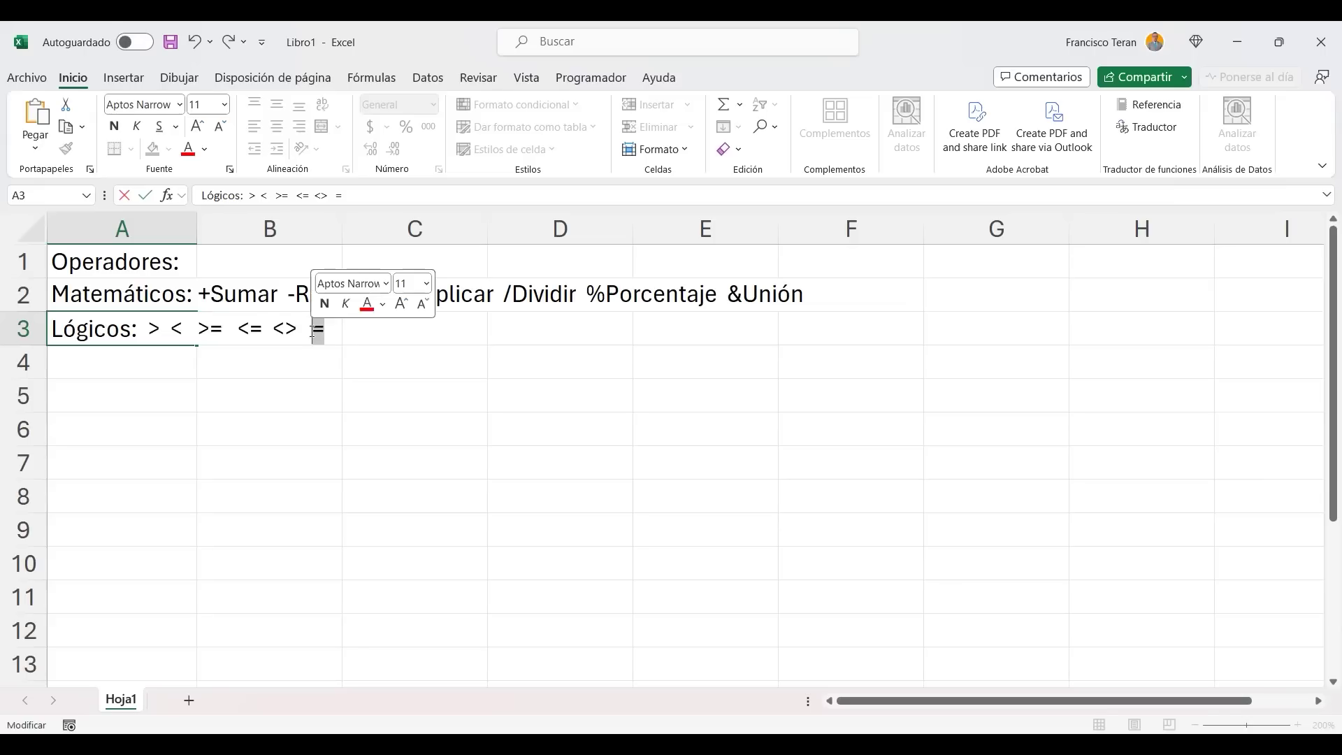
pyautogui.click(331, 331)
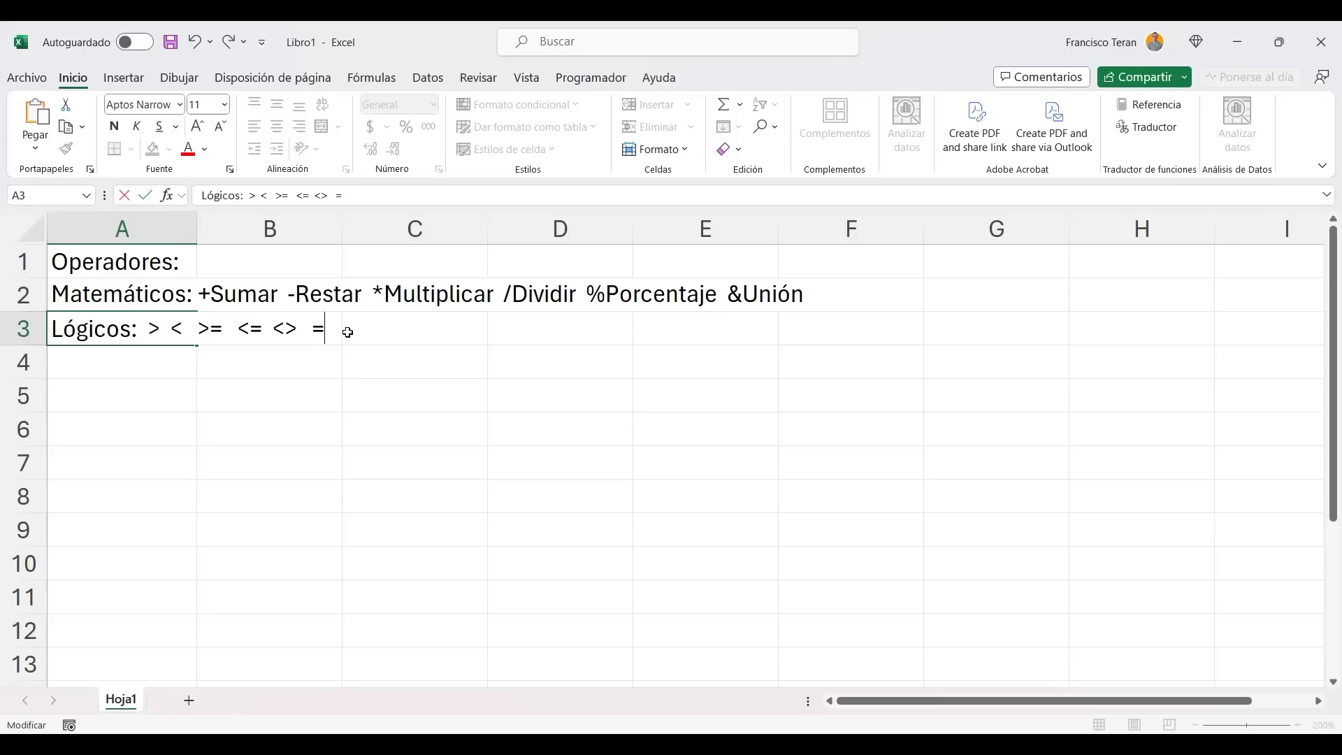
pyautogui.press('Return')
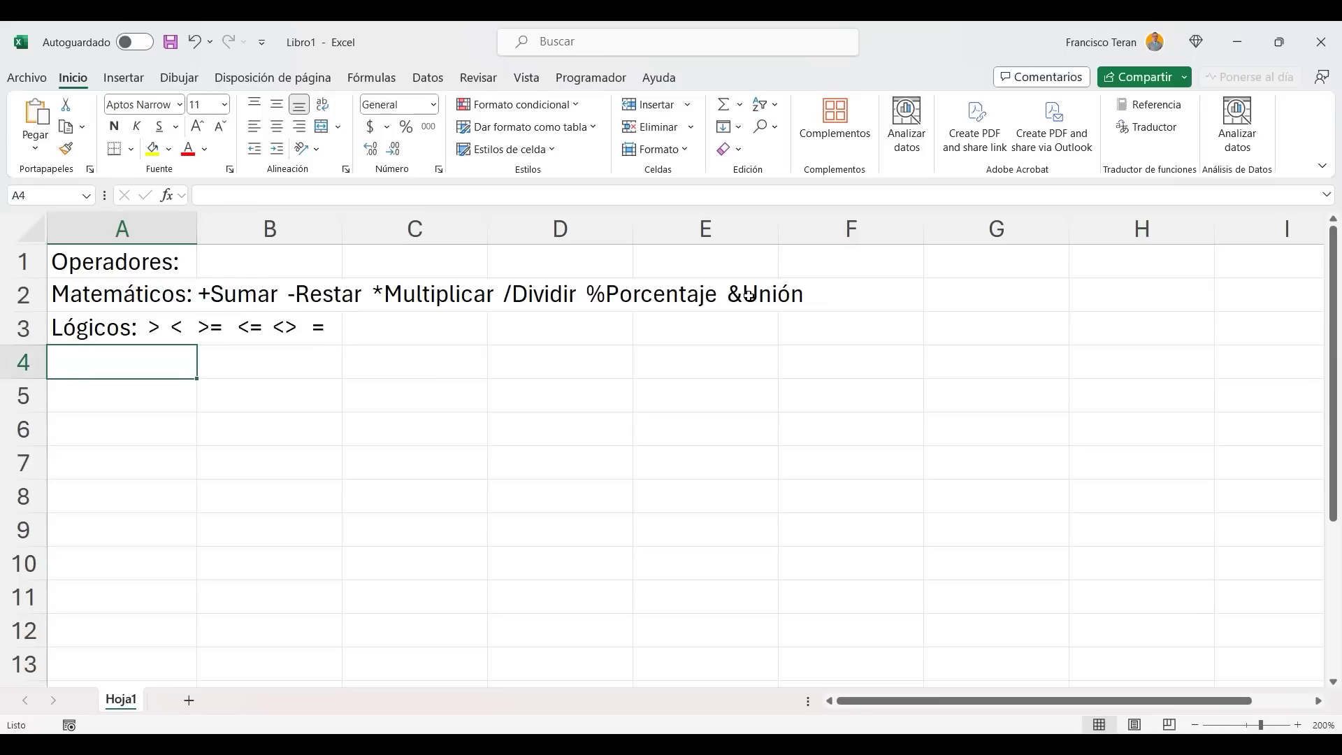
# Review A3 and A1, then enter the heading 'Tipos de datos:' in A4.
pyautogui.click(318, 326)
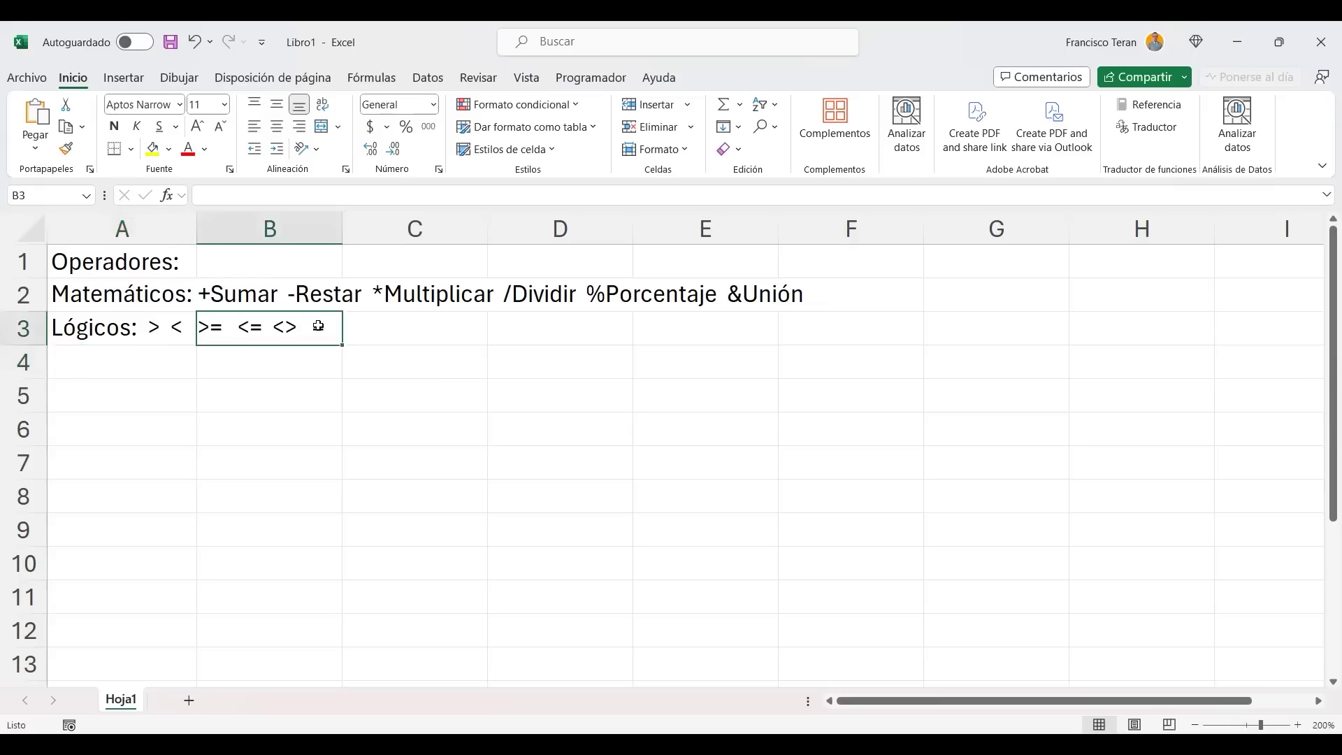
pyautogui.click(173, 325)
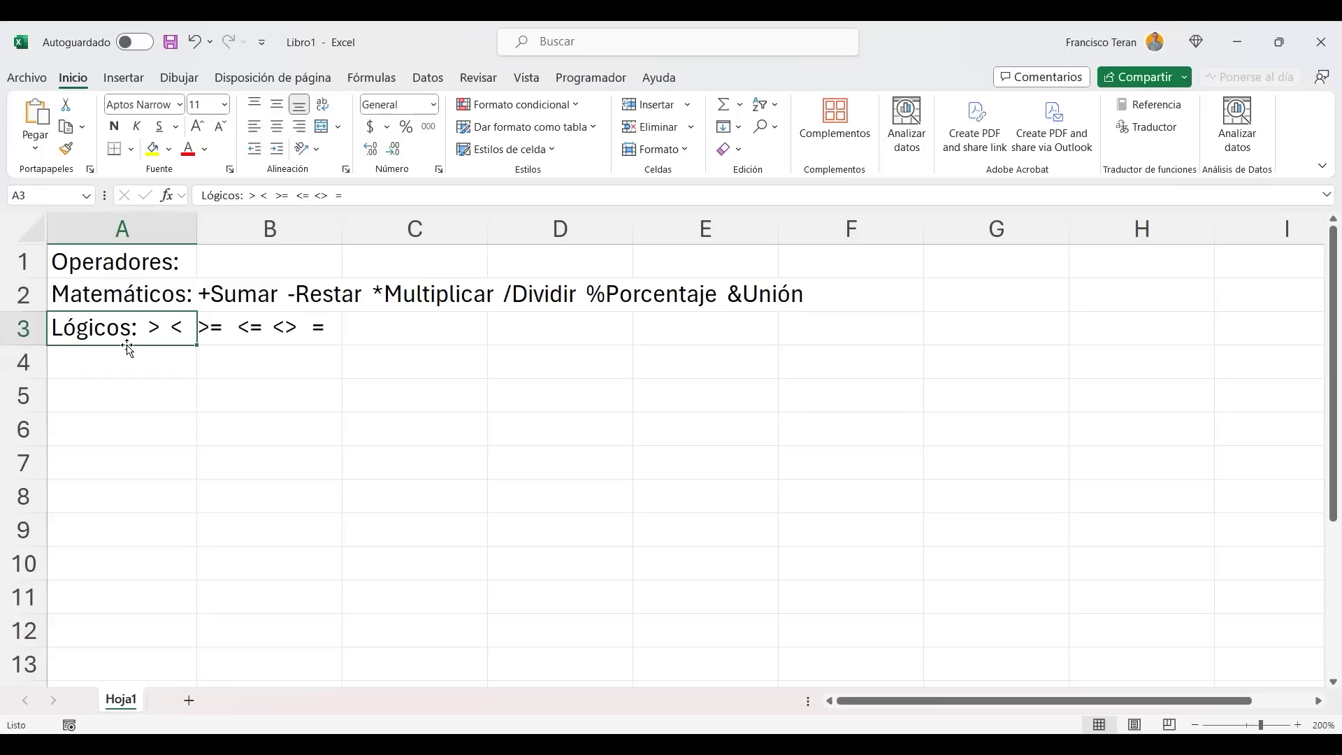
pyautogui.click(172, 263)
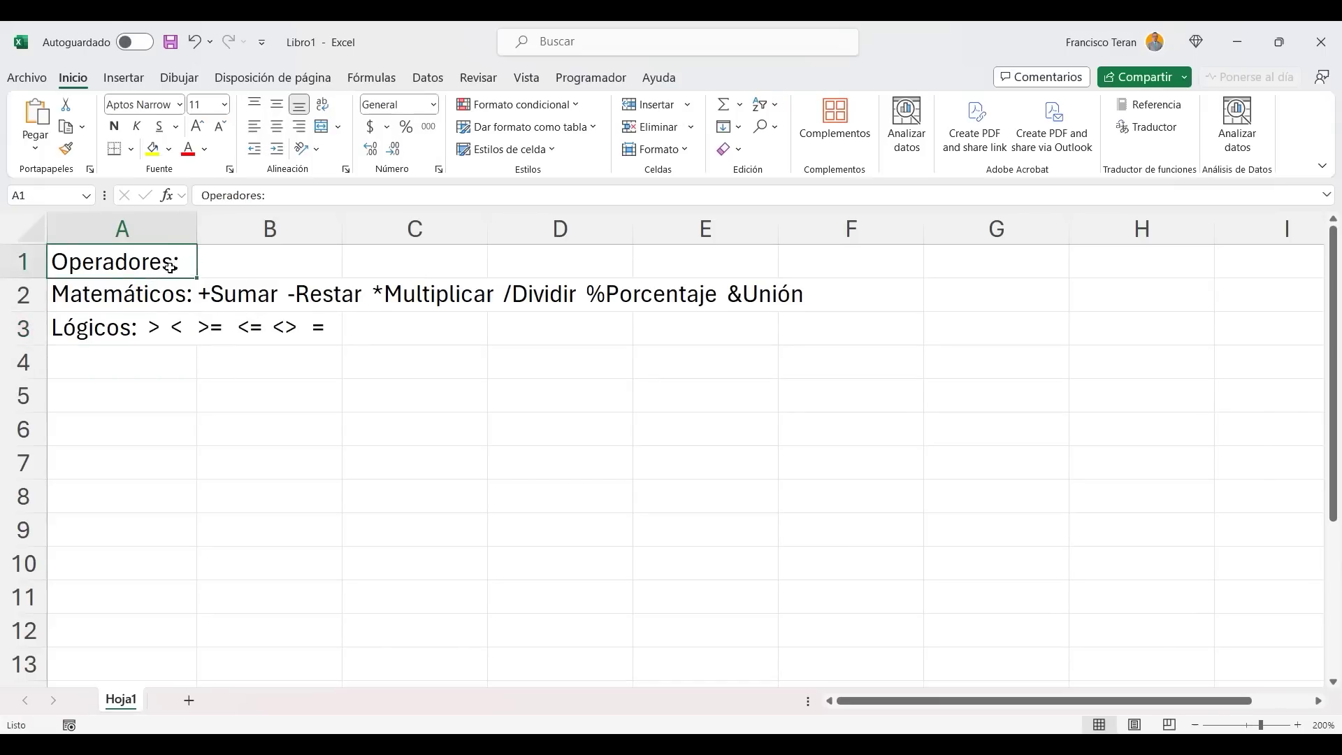
pyautogui.click(134, 367)
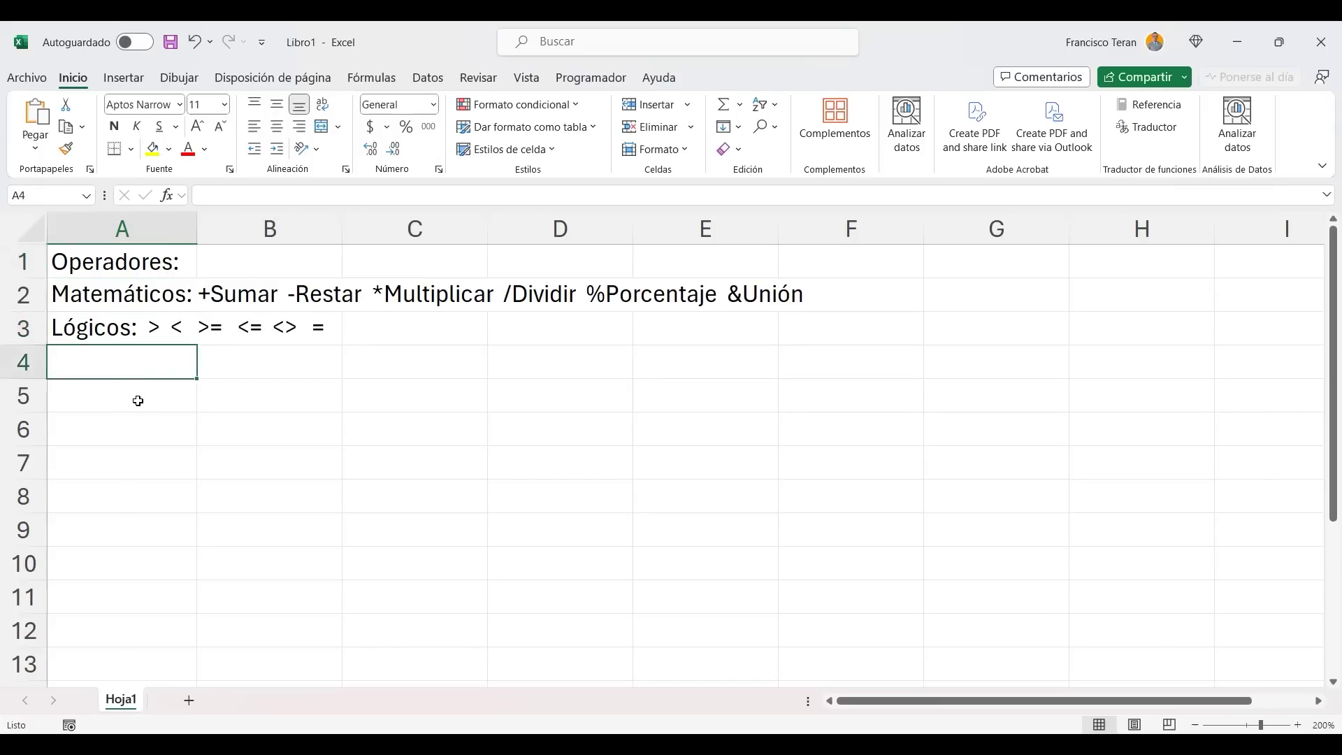
pyautogui.write('T')
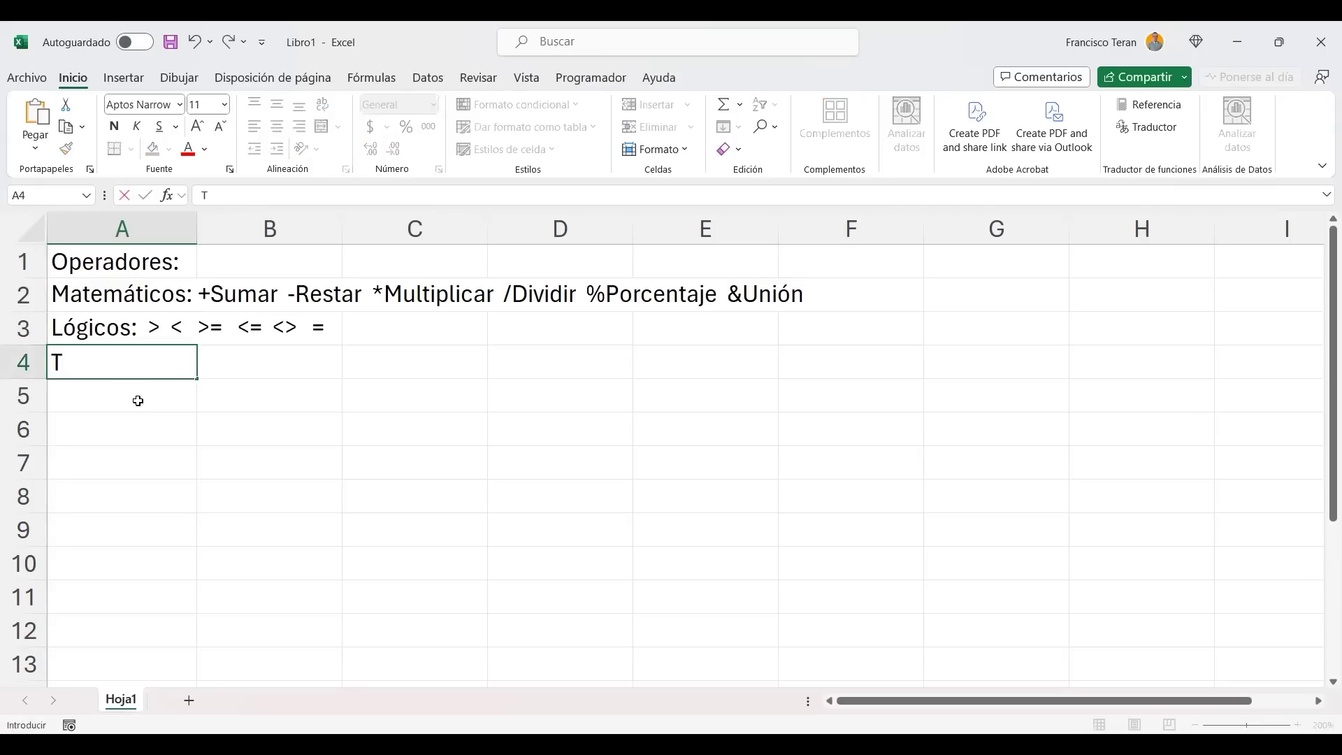
pyautogui.write('ipos de datos')
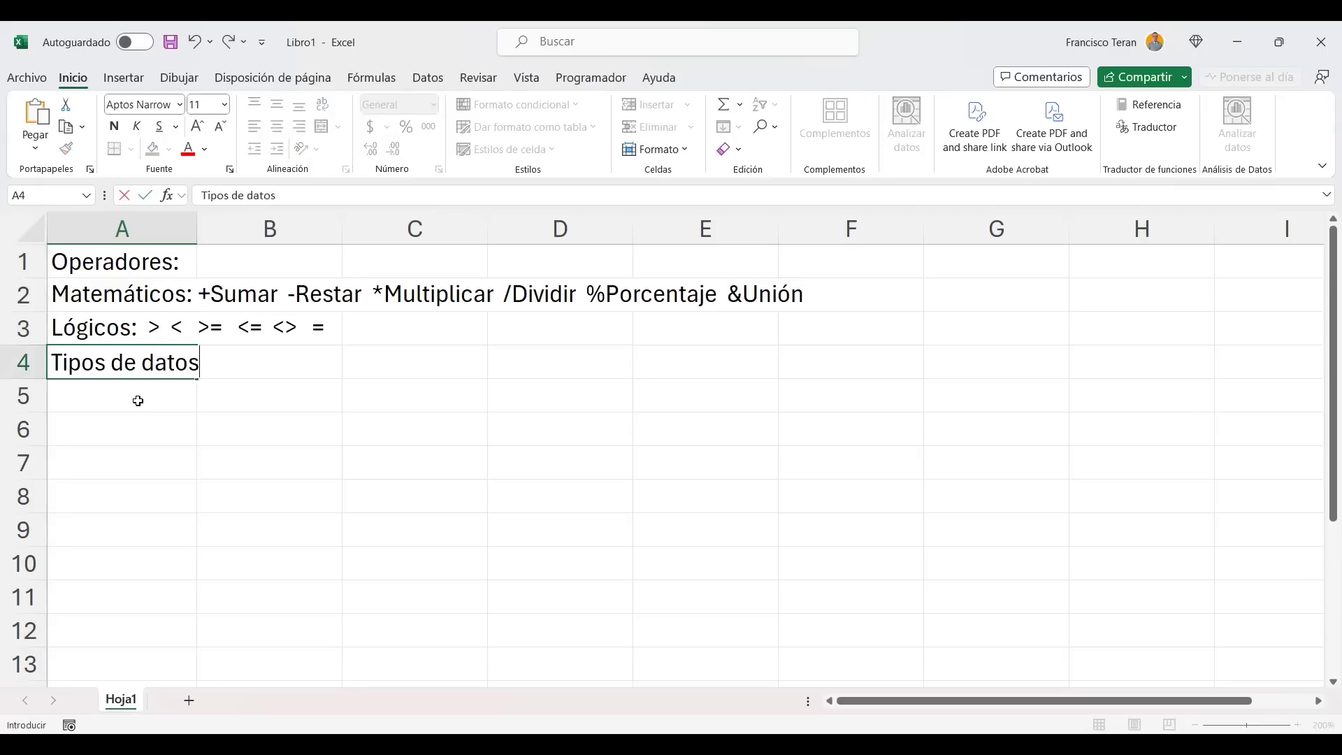
pyautogui.write(':')
pyautogui.press('Return')
# Widen column A a little and click through cells A1 to F2 and A2:E3.
pyautogui.moveTo(197, 225); pyautogui.dragTo(204, 222)
pyautogui.click(168, 261)
pyautogui.click(280, 262)
pyautogui.click(409, 262)
pyautogui.click(598, 263)
pyautogui.click(686, 262)
pyautogui.click(851, 269)
pyautogui.click(839, 287)
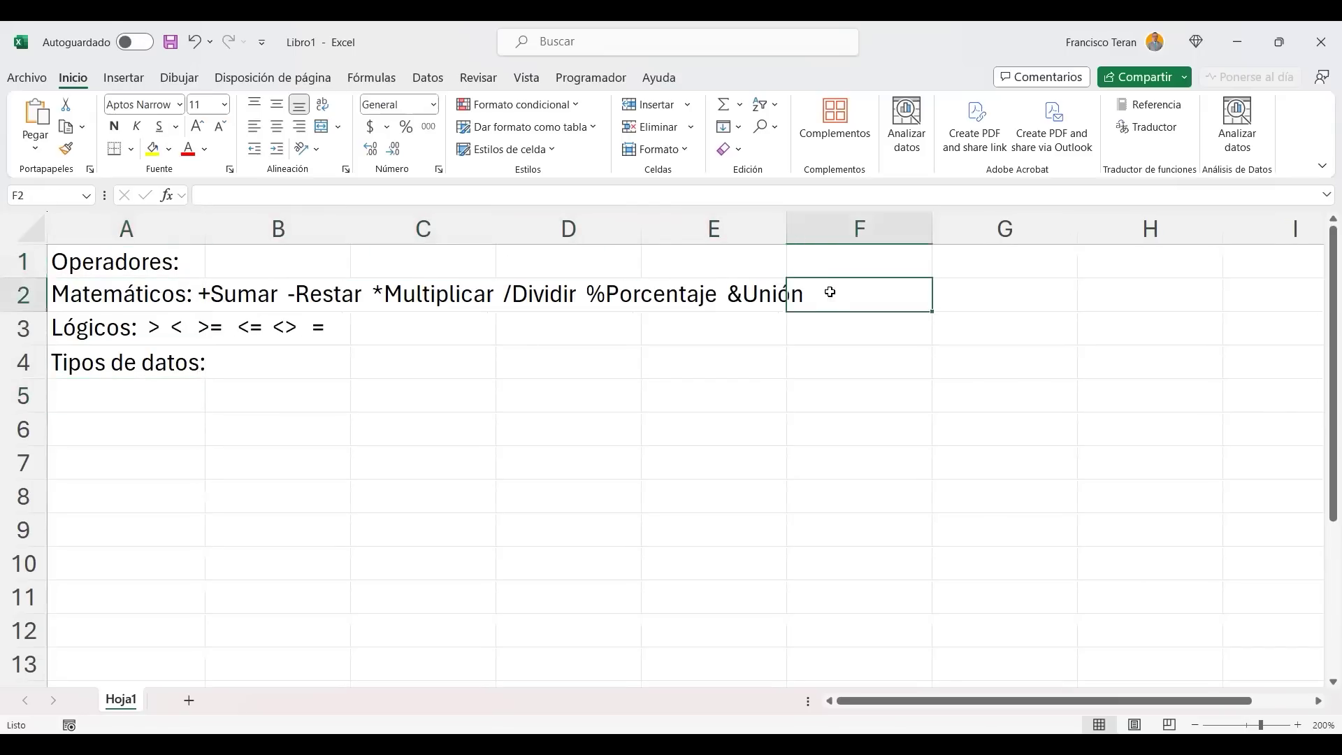
pyautogui.click(151, 302)
pyautogui.moveTo(110, 294); pyautogui.dragTo(776, 297)
pyautogui.moveTo(92, 332); pyautogui.dragTo(299, 332)
pyautogui.click(111, 365)
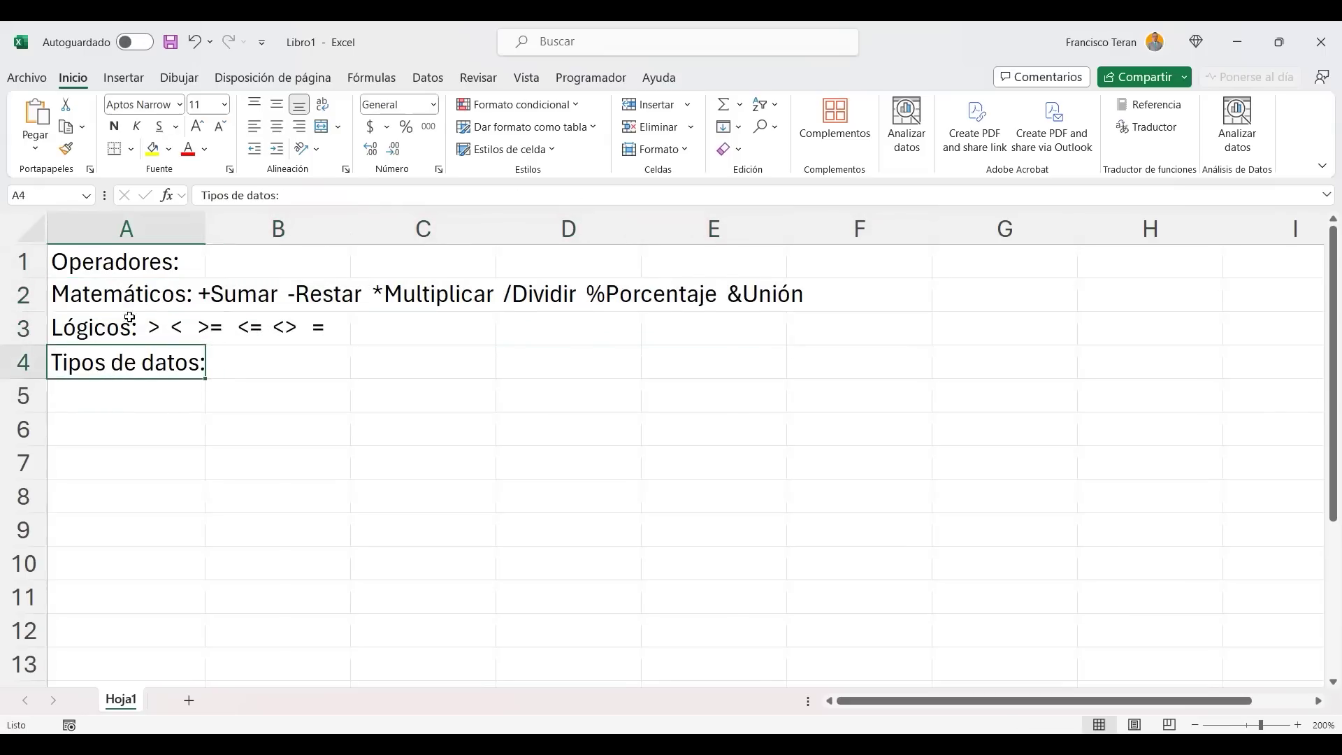
pyautogui.click(133, 264)
# Try test values 1 in B5 and hola in C5, then delete them.
pyautogui.click(329, 389)
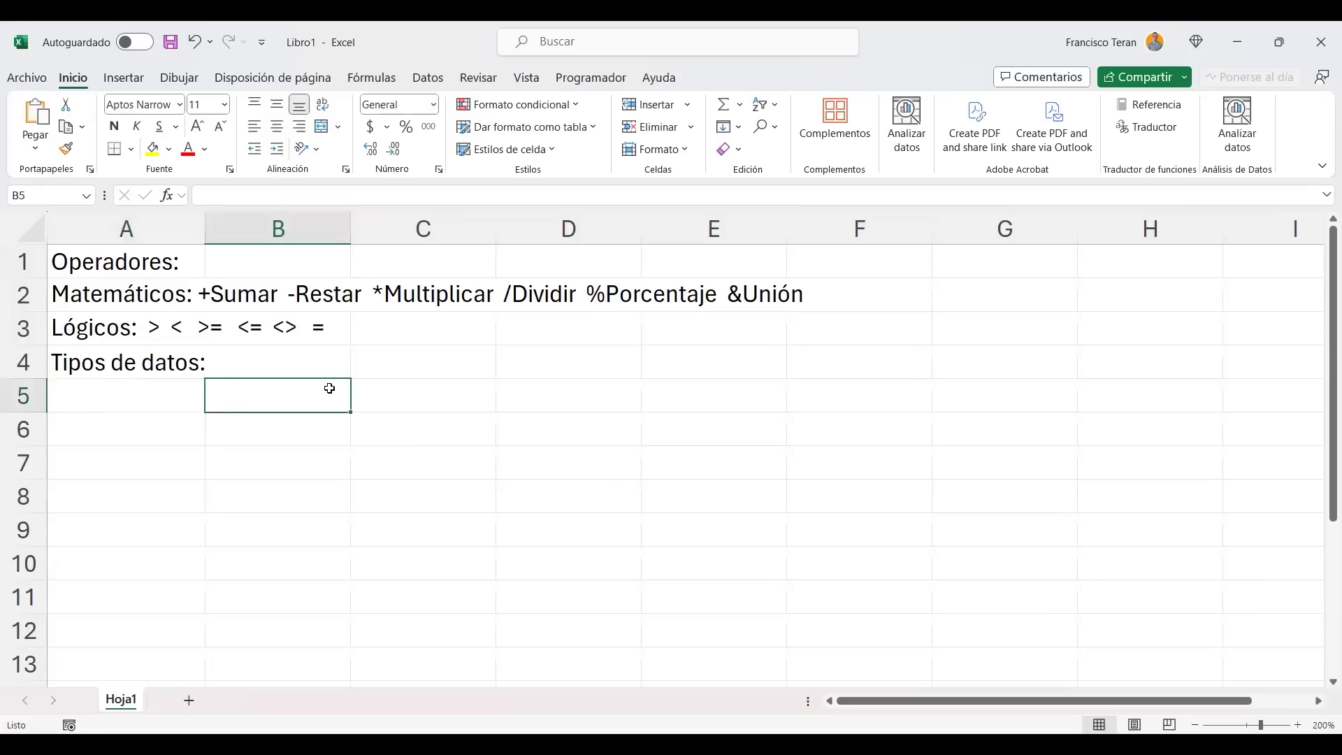
pyautogui.write('1')
pyautogui.press('Return')
pyautogui.click(389, 396)
pyautogui.write('hola')
pyautogui.press('Return')
pyautogui.moveTo(315, 394); pyautogui.dragTo(405, 406)
pyautogui.press('Delete')
# Start the first data type label 'Numérico' in A5.
pyautogui.click(303, 386)
pyautogui.click(179, 396)
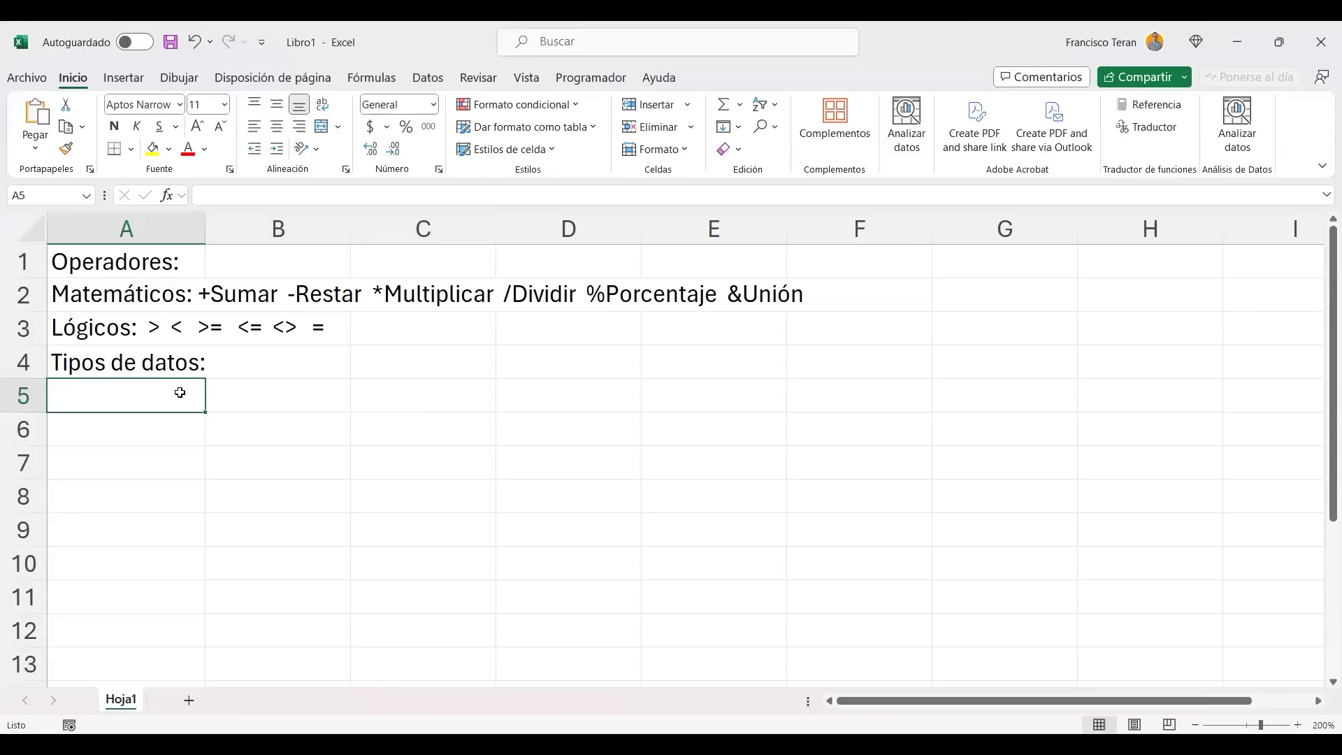
pyautogui.write('Numérico')
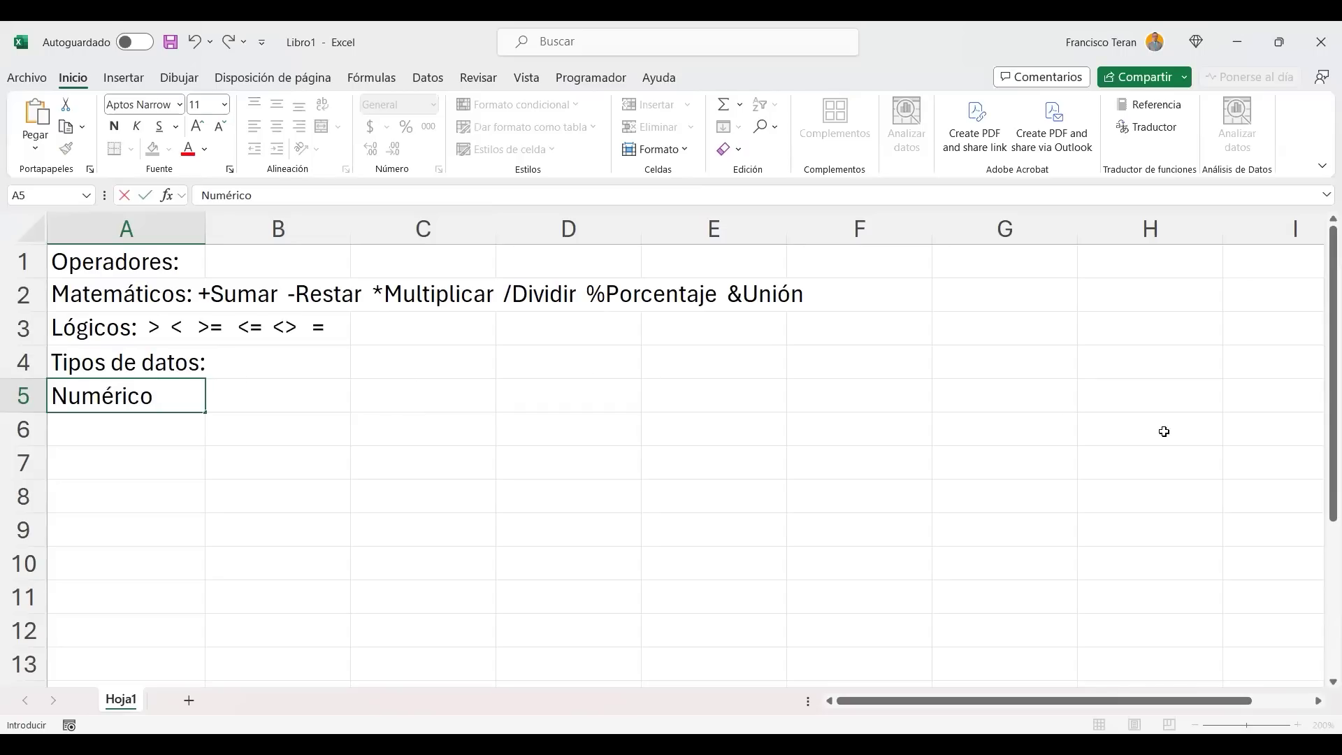
# Confirm 'Numérico' in A5, try 89Y in D4 and erase it, then move to A6.
pyautogui.click(573, 369)
pyautogui.write('89')
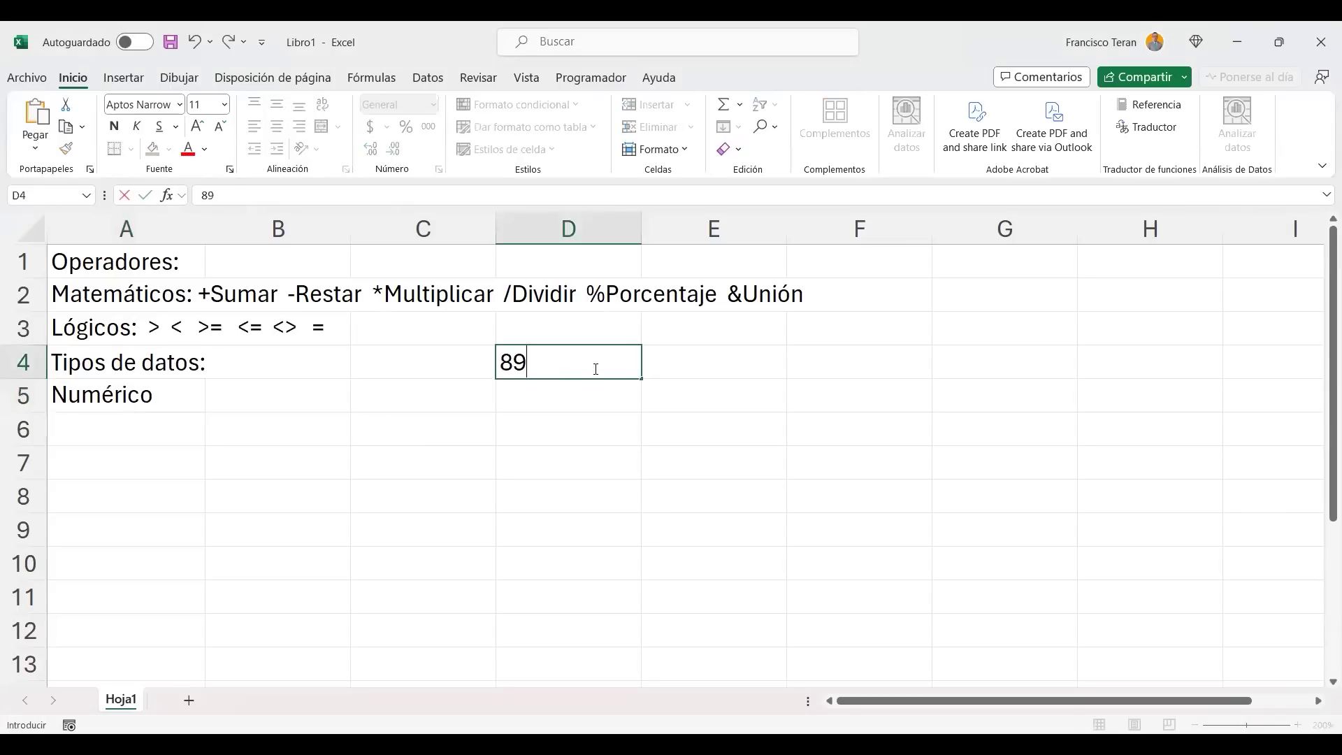
pyautogui.write('Y')
pyautogui.doubleClick(533, 364)
pyautogui.click(550, 363)
pyautogui.moveTo(550, 362); pyautogui.dragTo(528, 364)
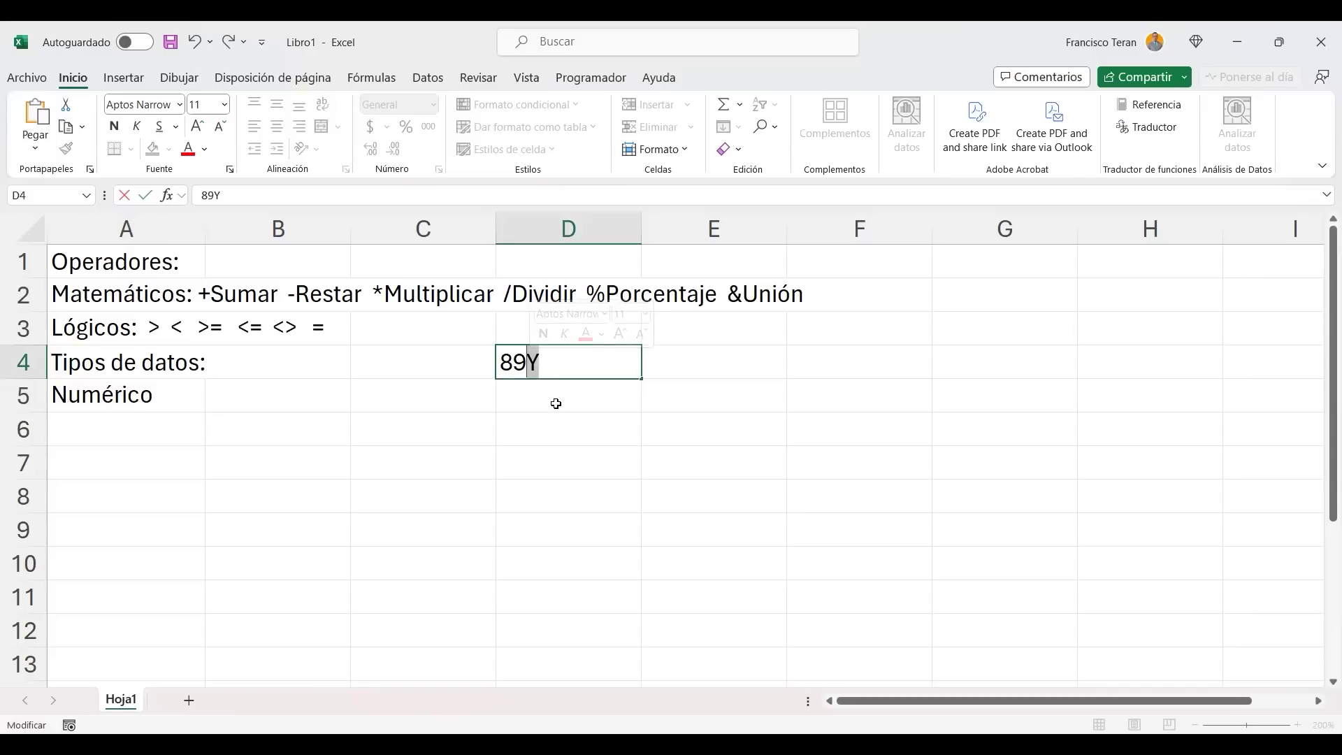
pyautogui.moveTo(557, 363); pyautogui.dragTo(452, 361)
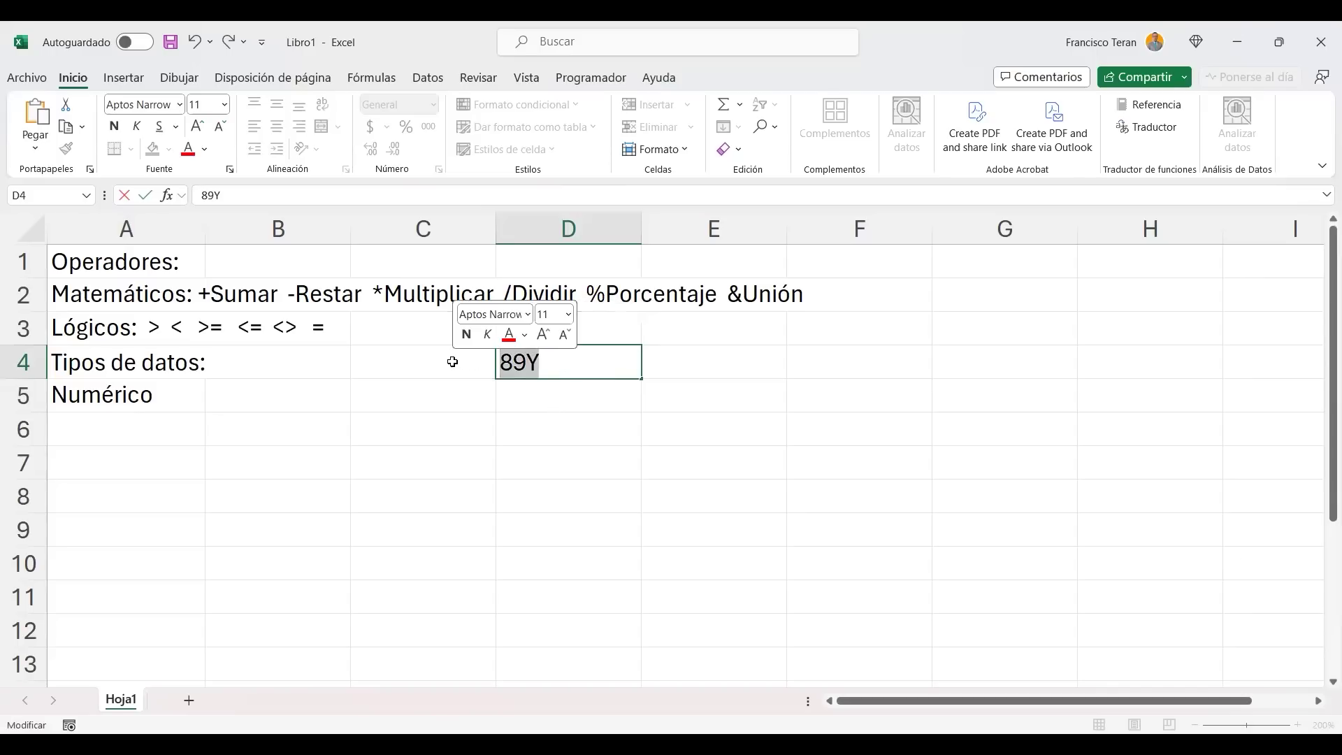
pyautogui.press('BackSpace')
pyautogui.click(161, 394)
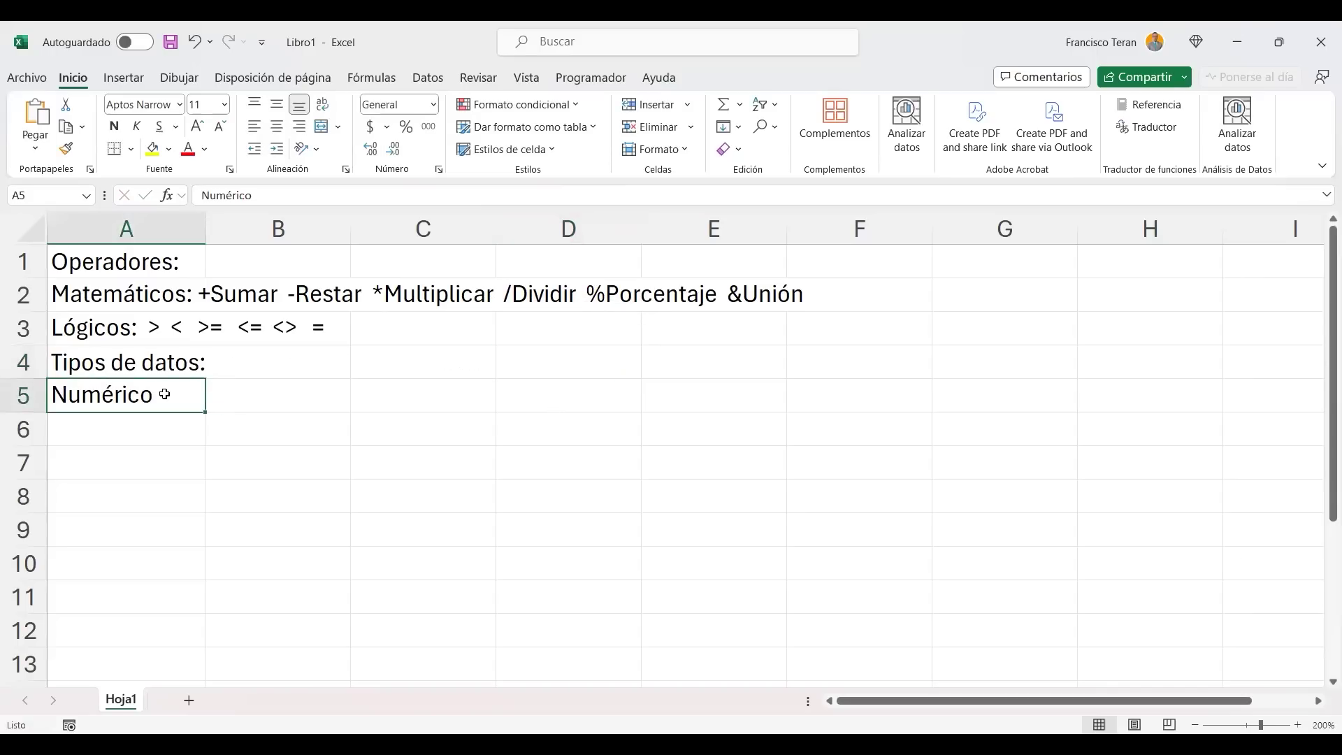
pyautogui.click(438, 369)
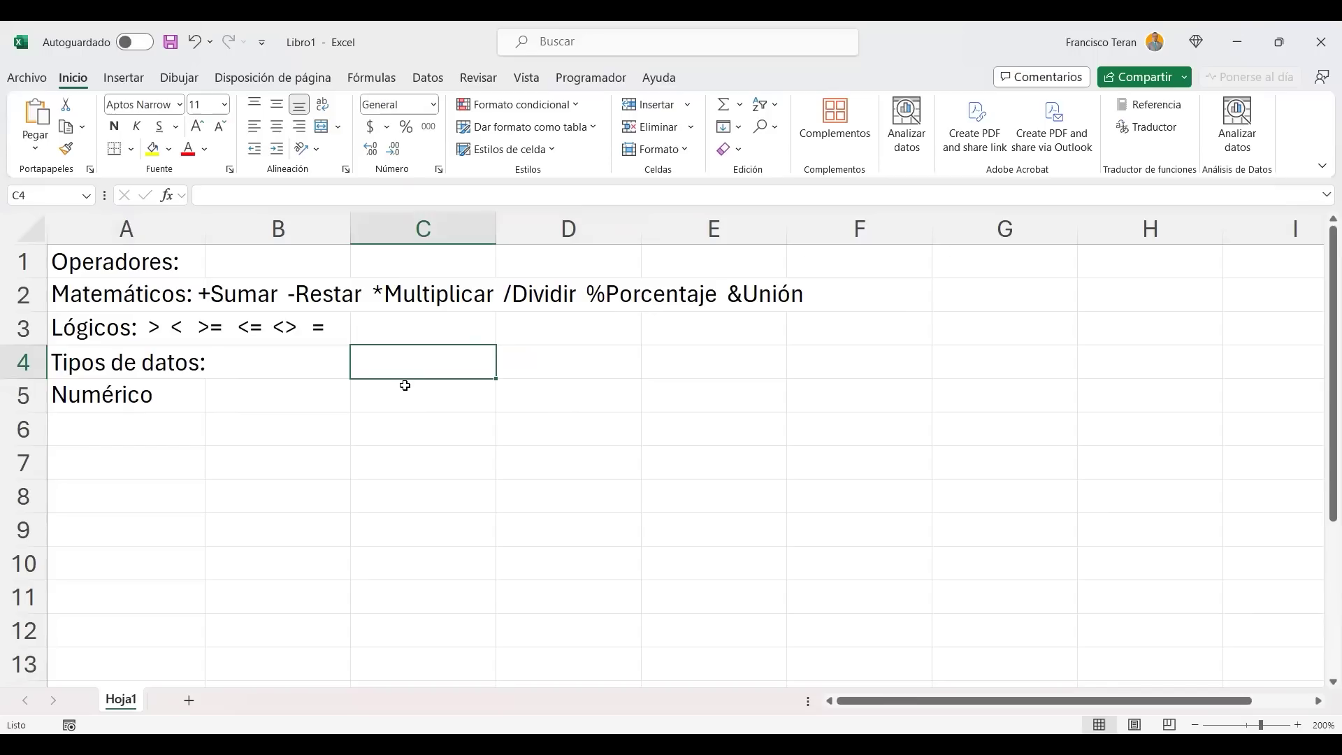
pyautogui.click(131, 405)
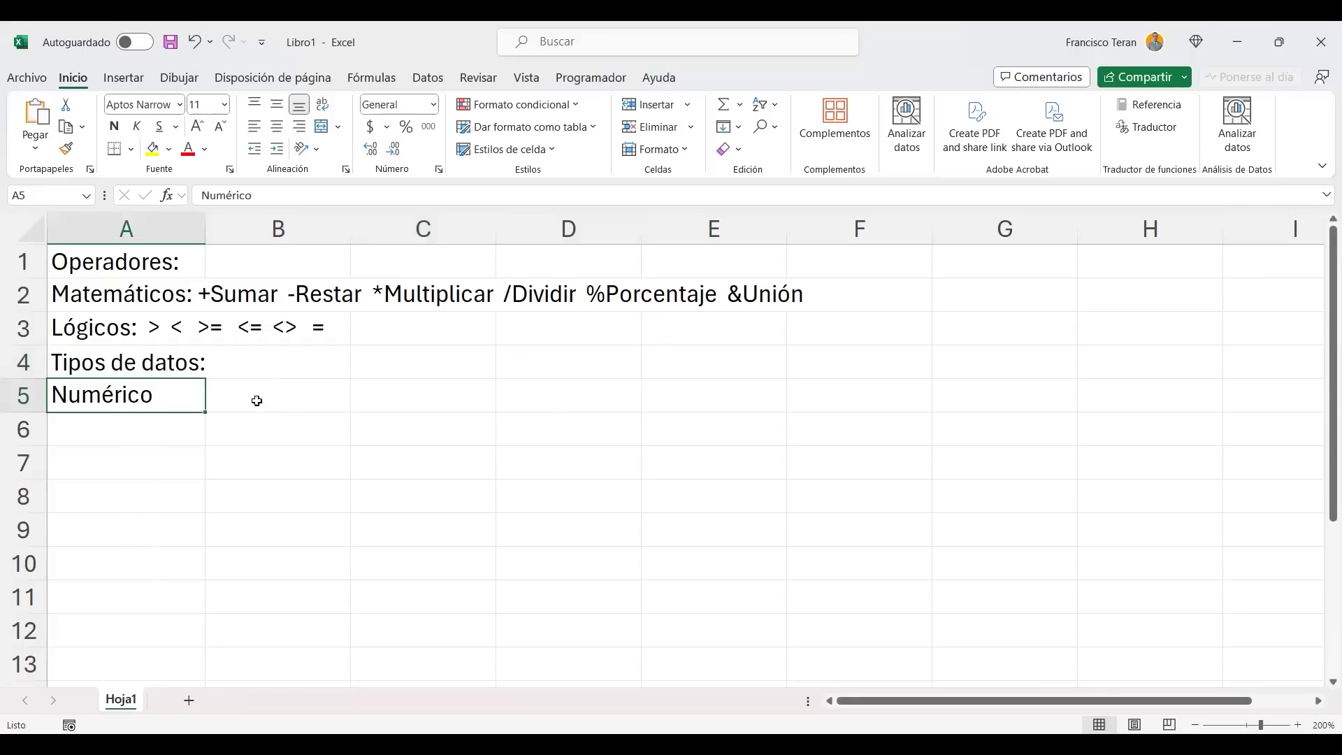
pyautogui.click(169, 429)
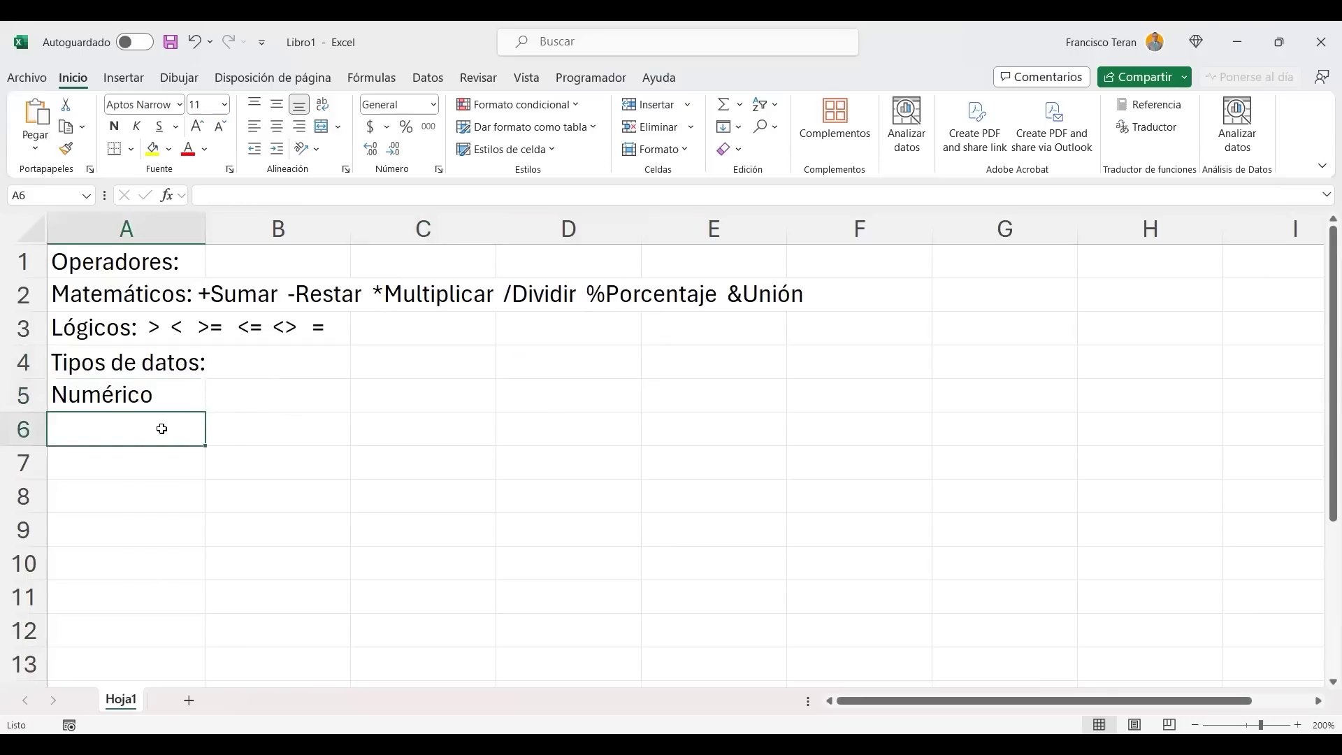
pyautogui.write('Alfa')
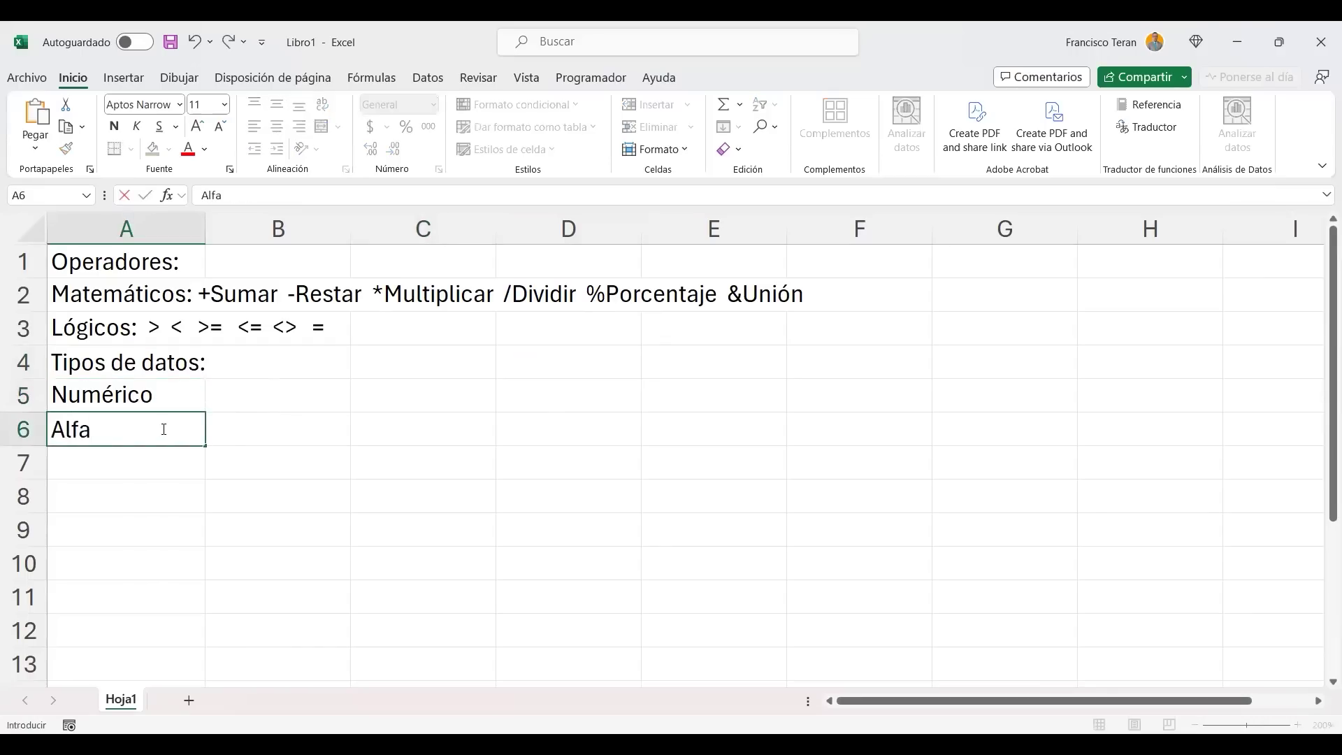
pyautogui.write('numérico4')
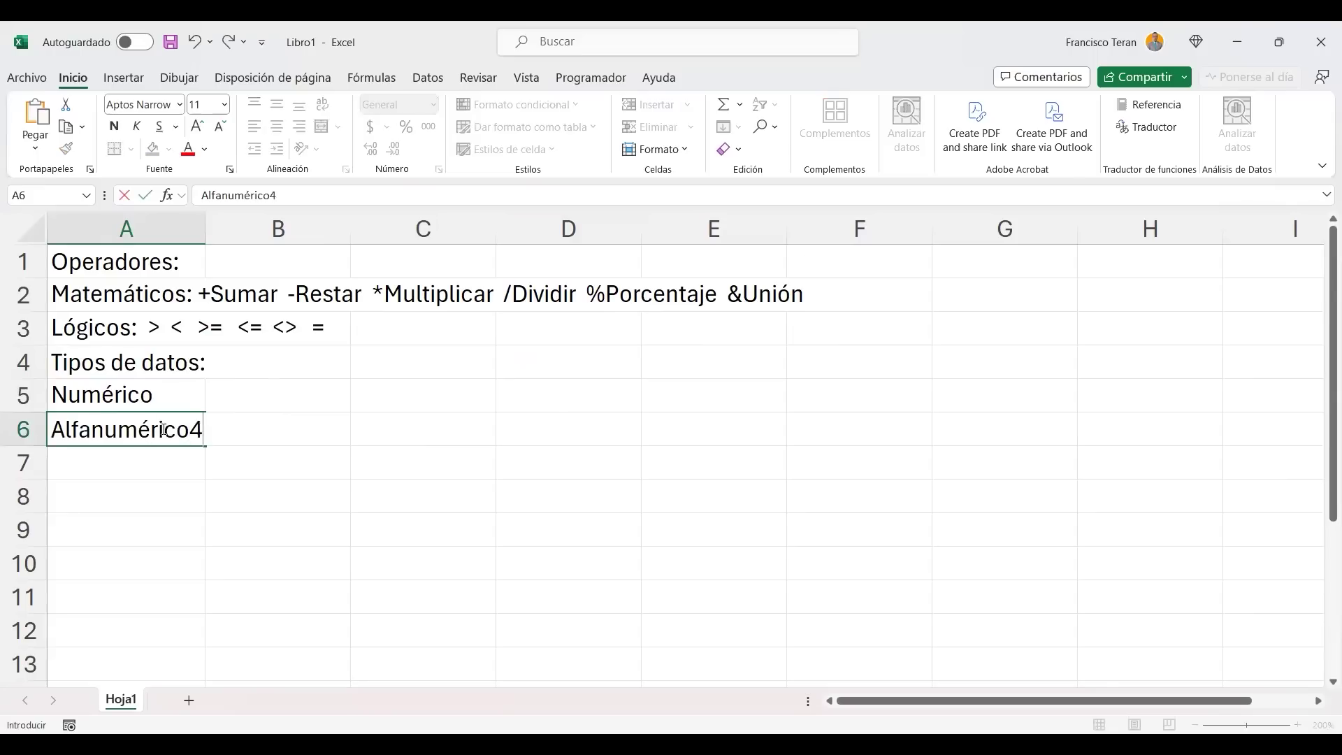
pyautogui.press('BackSpace')
pyautogui.press('Return')
pyautogui.click(157, 424)
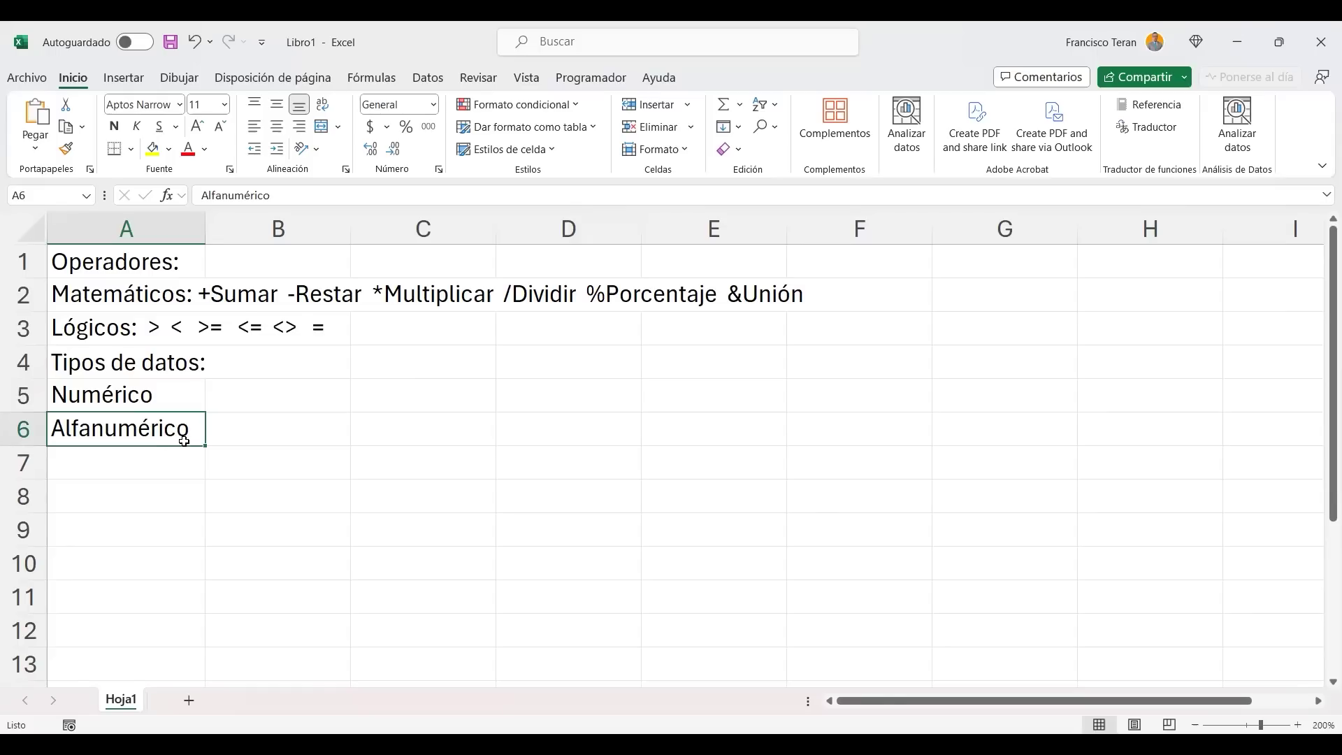
pyautogui.click(254, 433)
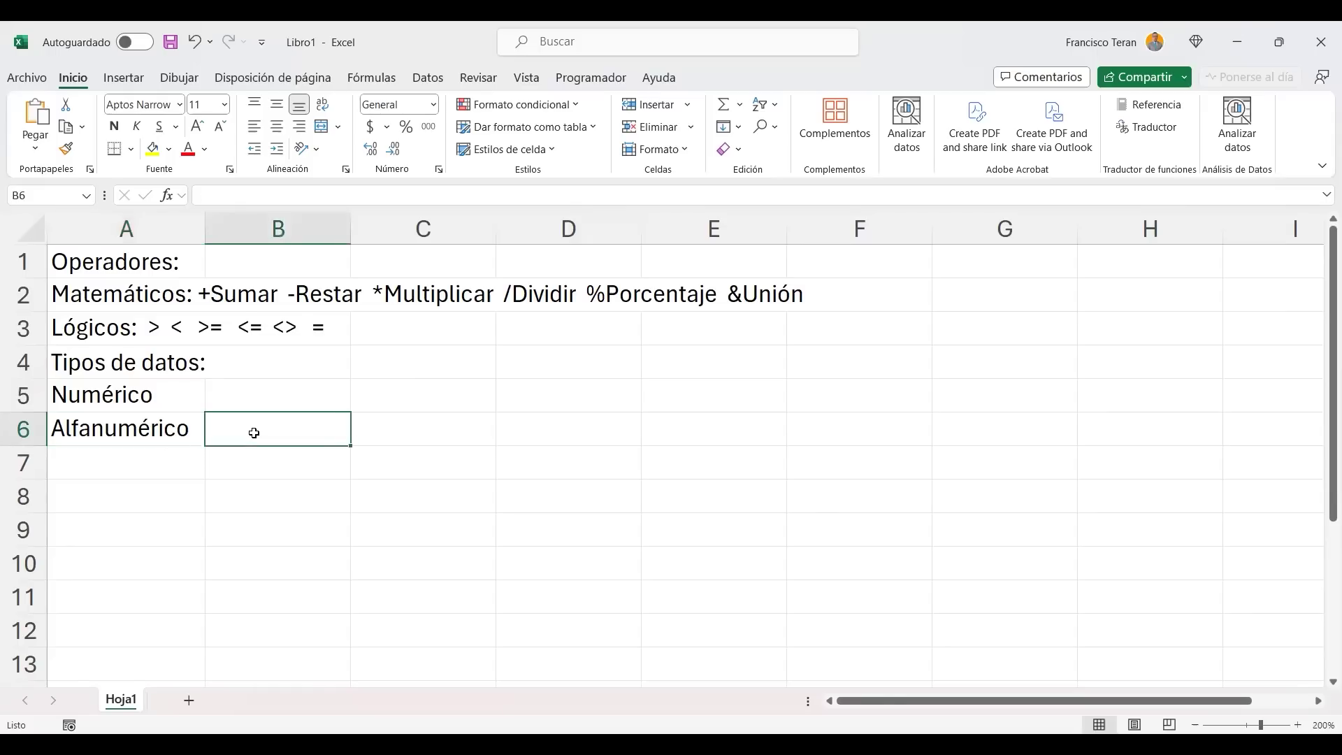
pyautogui.click(112, 333)
pyautogui.moveTo(74, 329); pyautogui.dragTo(280, 327)
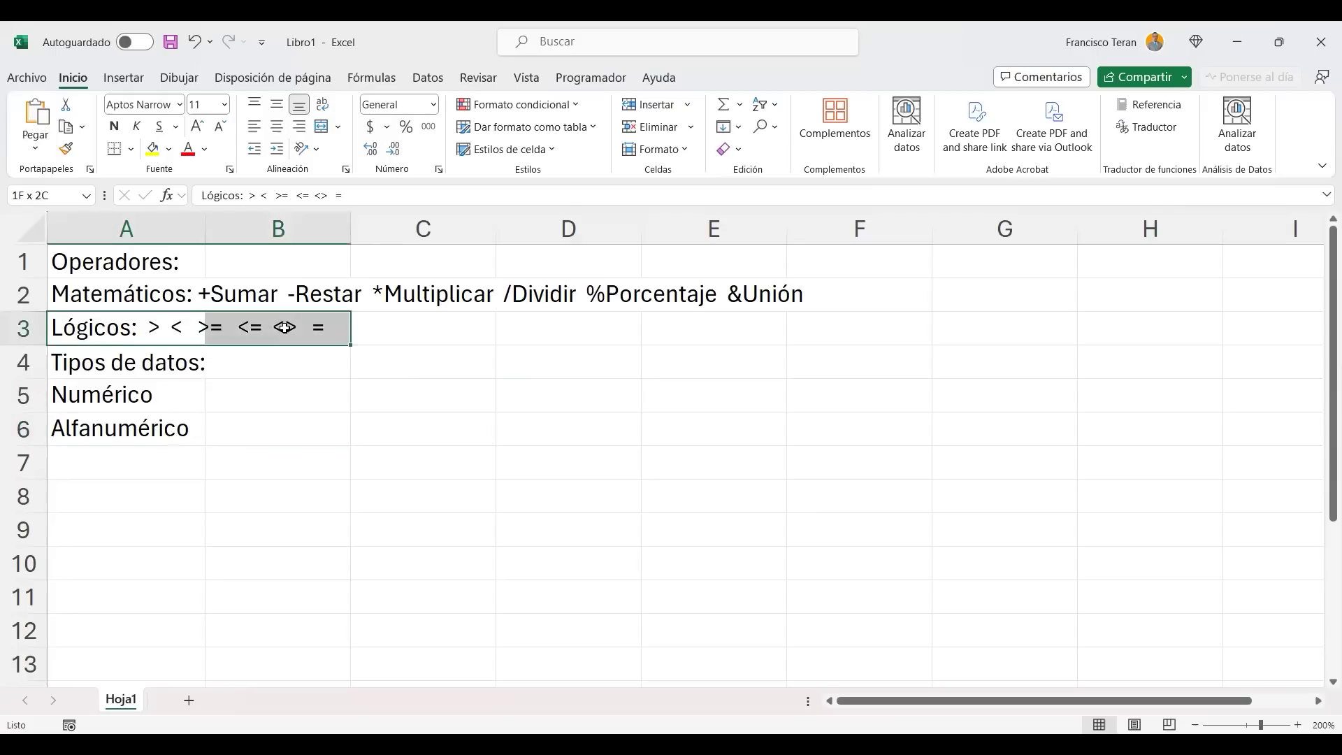
pyautogui.moveTo(202, 196)
pyautogui.mouseDown()
pyautogui.moveTo(346, 196)
pyautogui.moveTo(188, 199)
pyautogui.mouseUp()
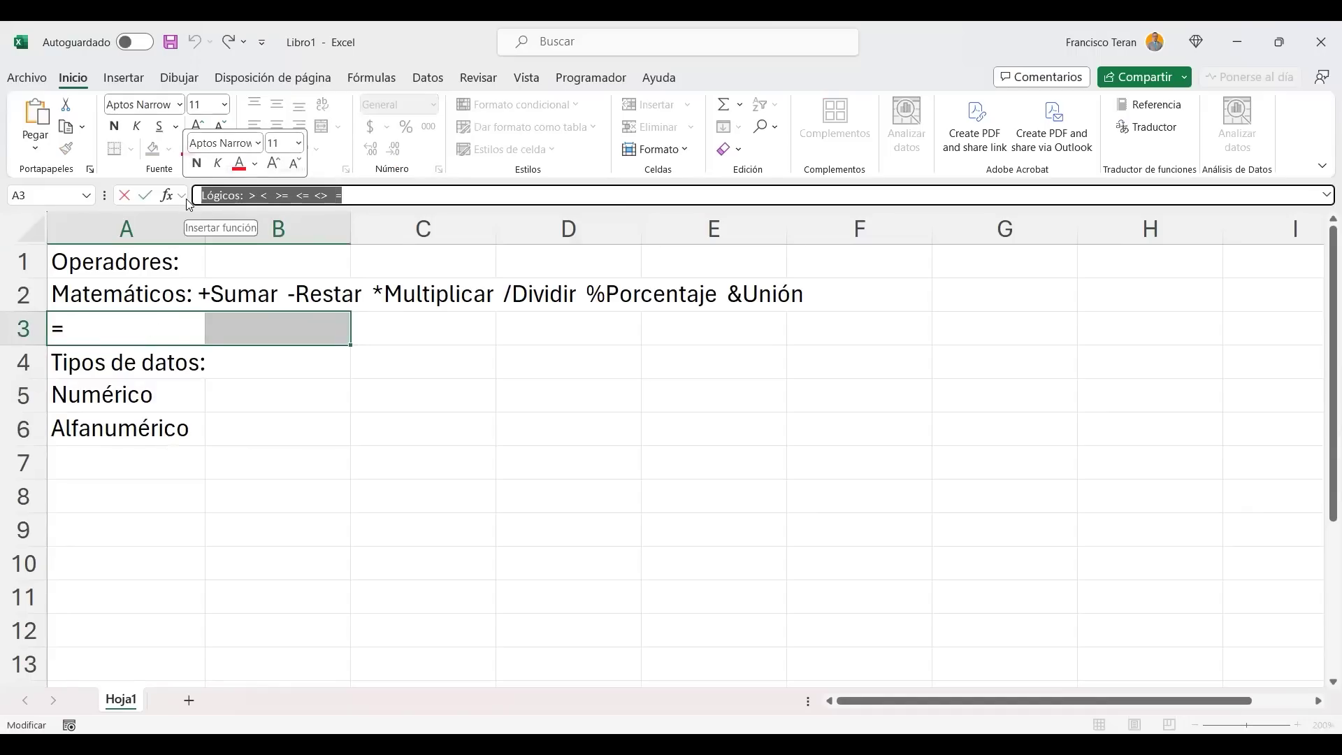
pyautogui.click(196, 202)
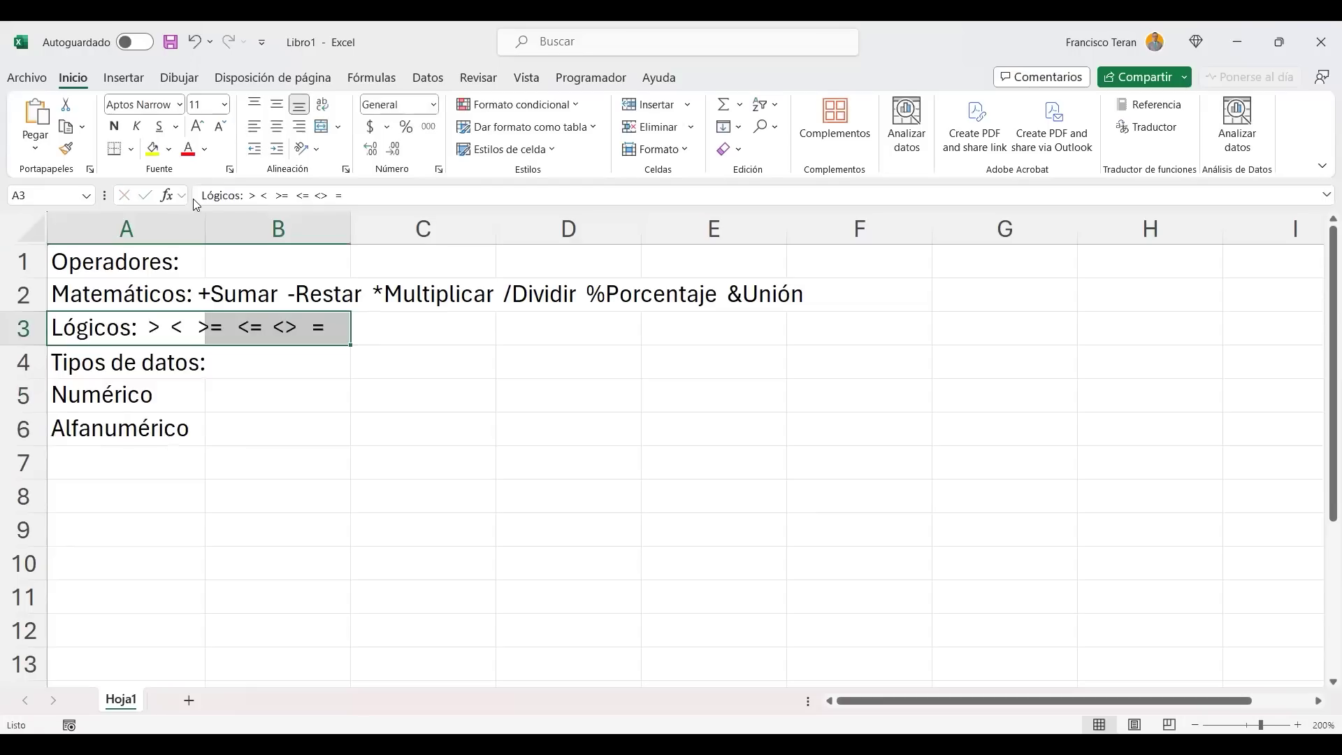
pyautogui.click(165, 394)
pyautogui.click(165, 426)
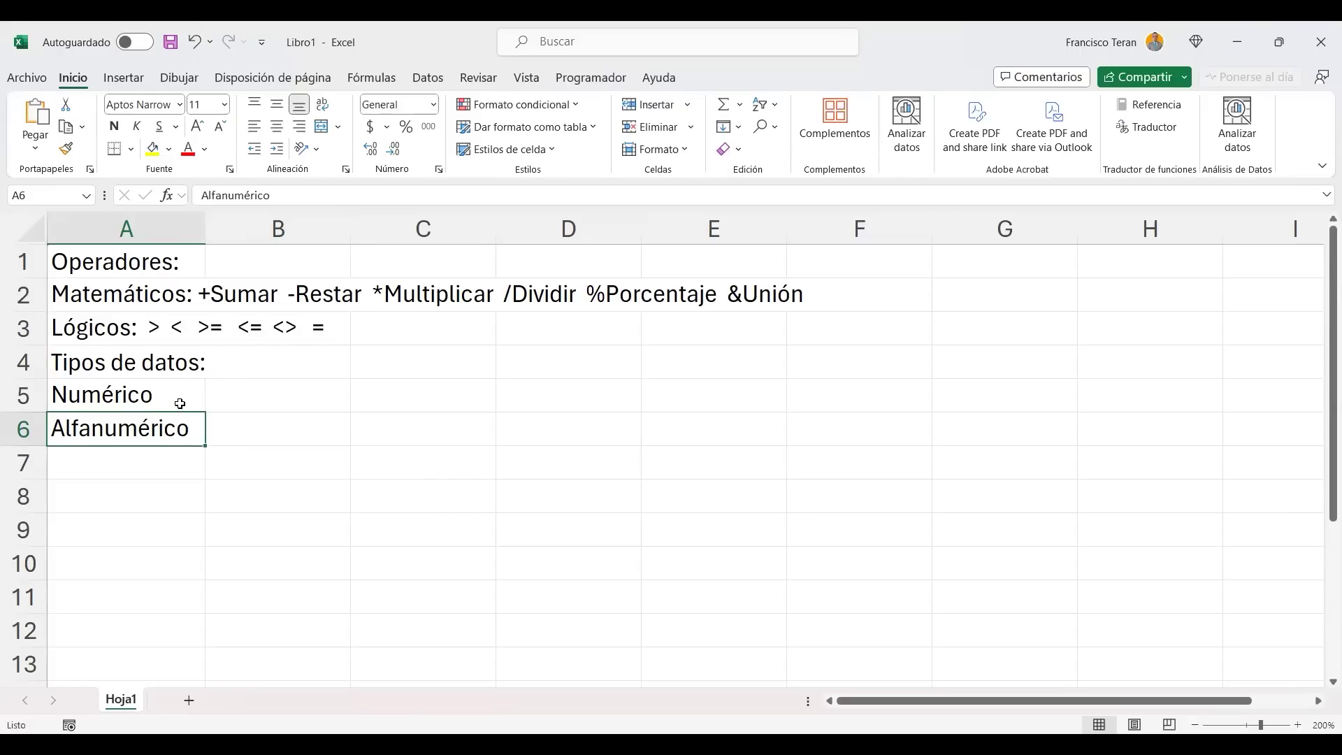
pyautogui.click(181, 398)
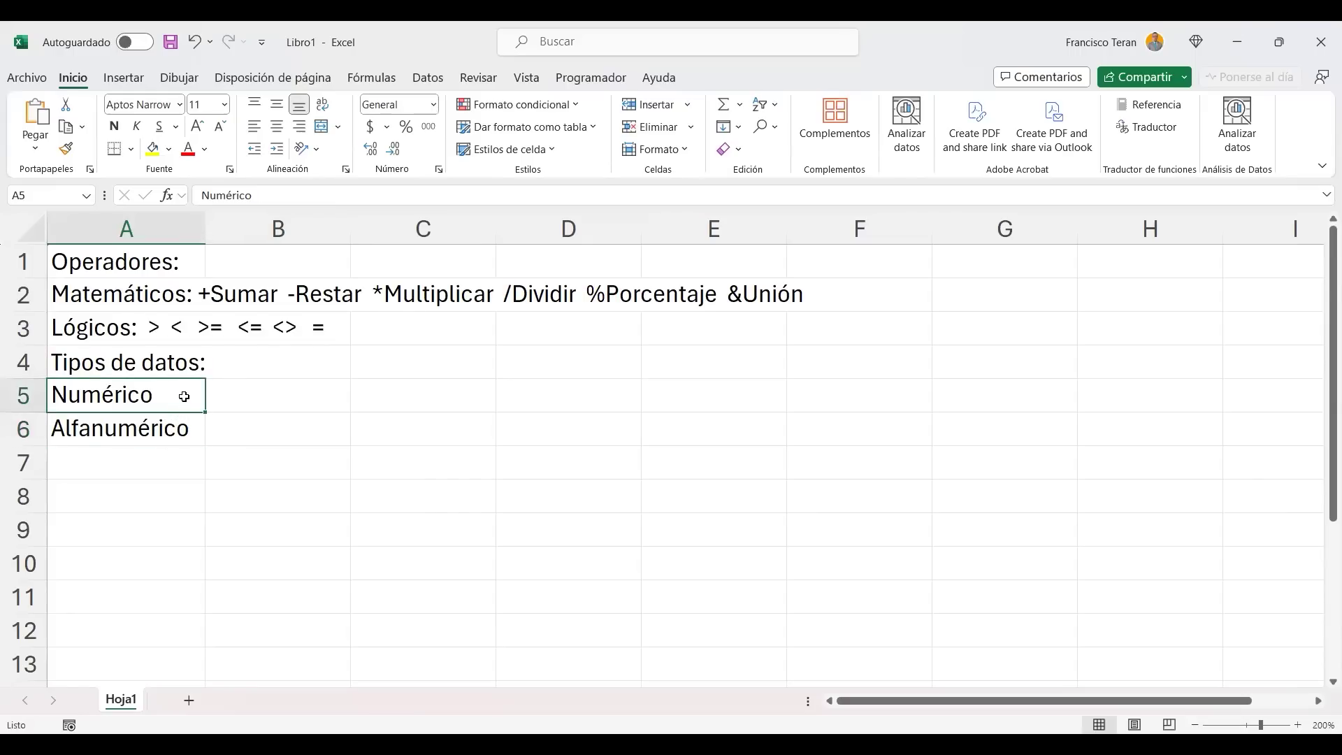
pyautogui.click(184, 428)
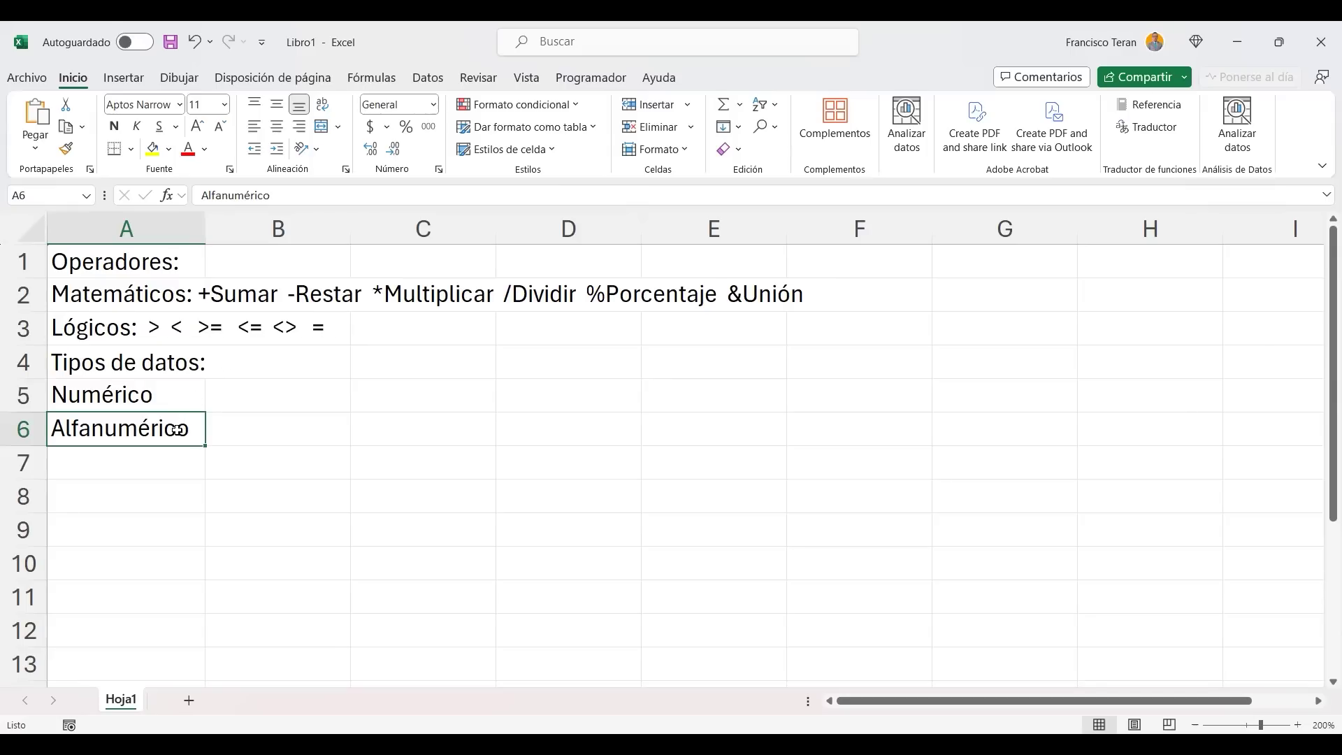
# Enter 'Fecha - Hora' in A7 as the third data type.
pyautogui.click(169, 462)
pyautogui.write('Fecha')
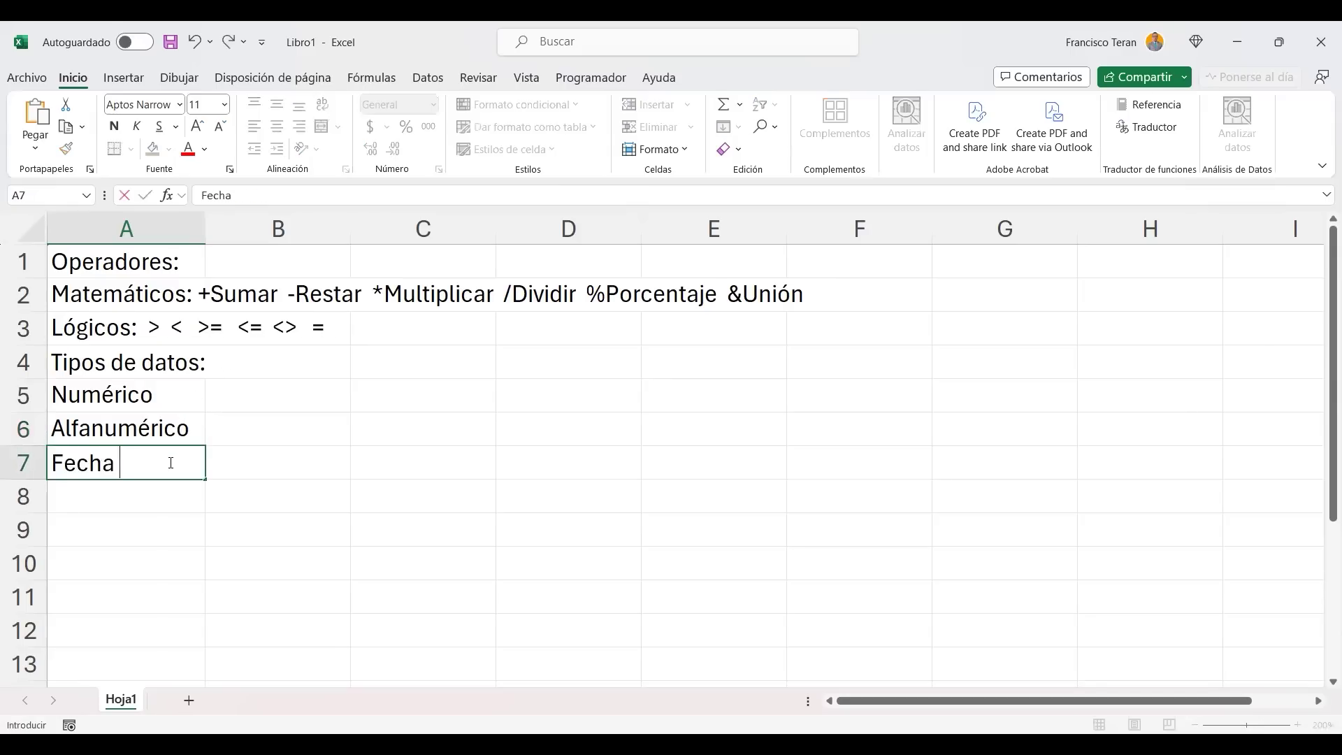
pyautogui.write(' - Hora')
pyautogui.press('Return')
pyautogui.press('Up')
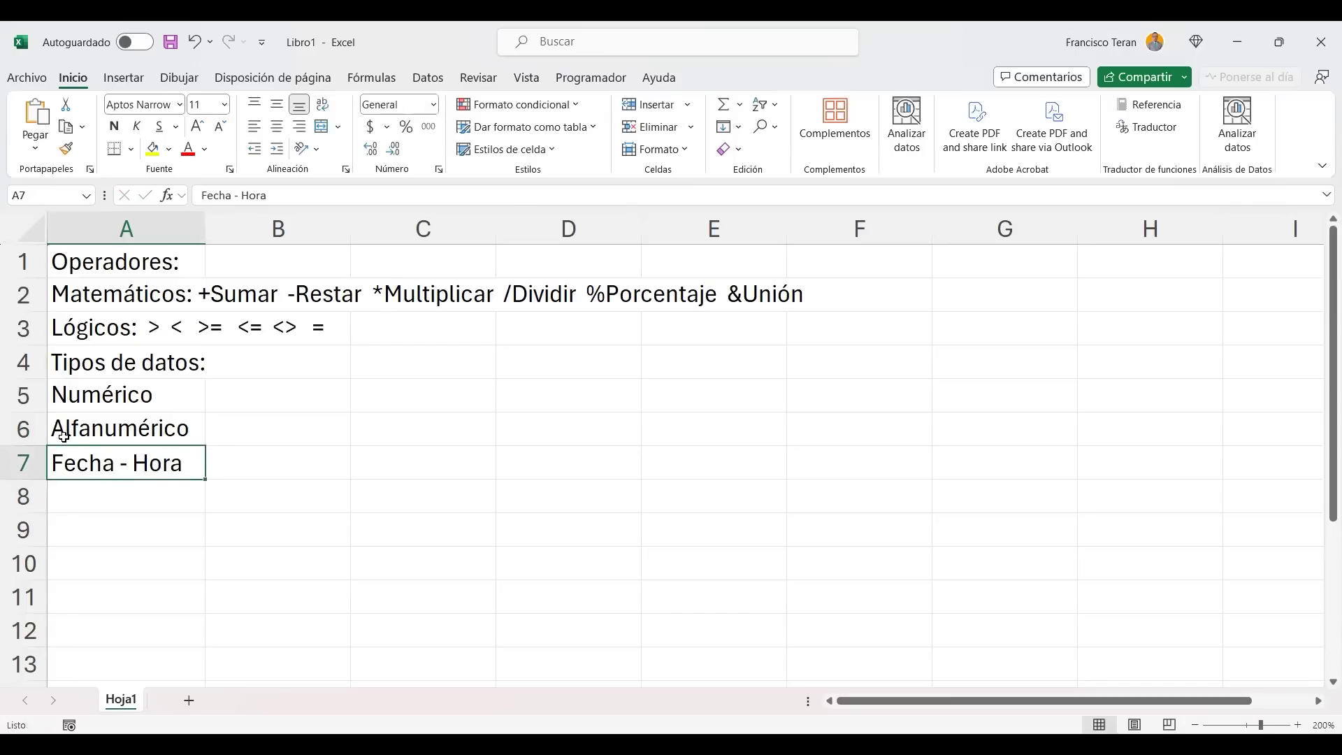
# Select the data type labels A5:A7 and click around the empty cells beside them.
pyautogui.click(137, 431)
pyautogui.moveTo(145, 399); pyautogui.dragTo(152, 461)
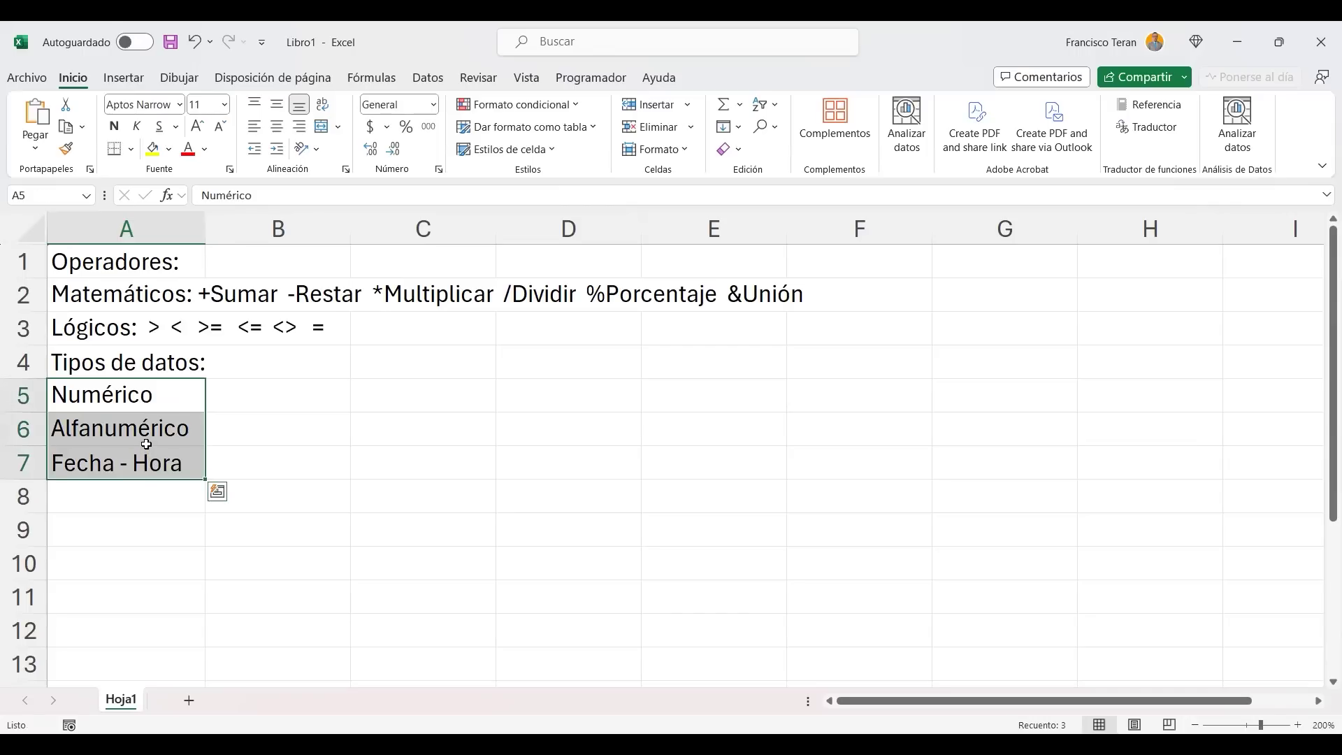
pyautogui.click(172, 391)
pyautogui.click(238, 390)
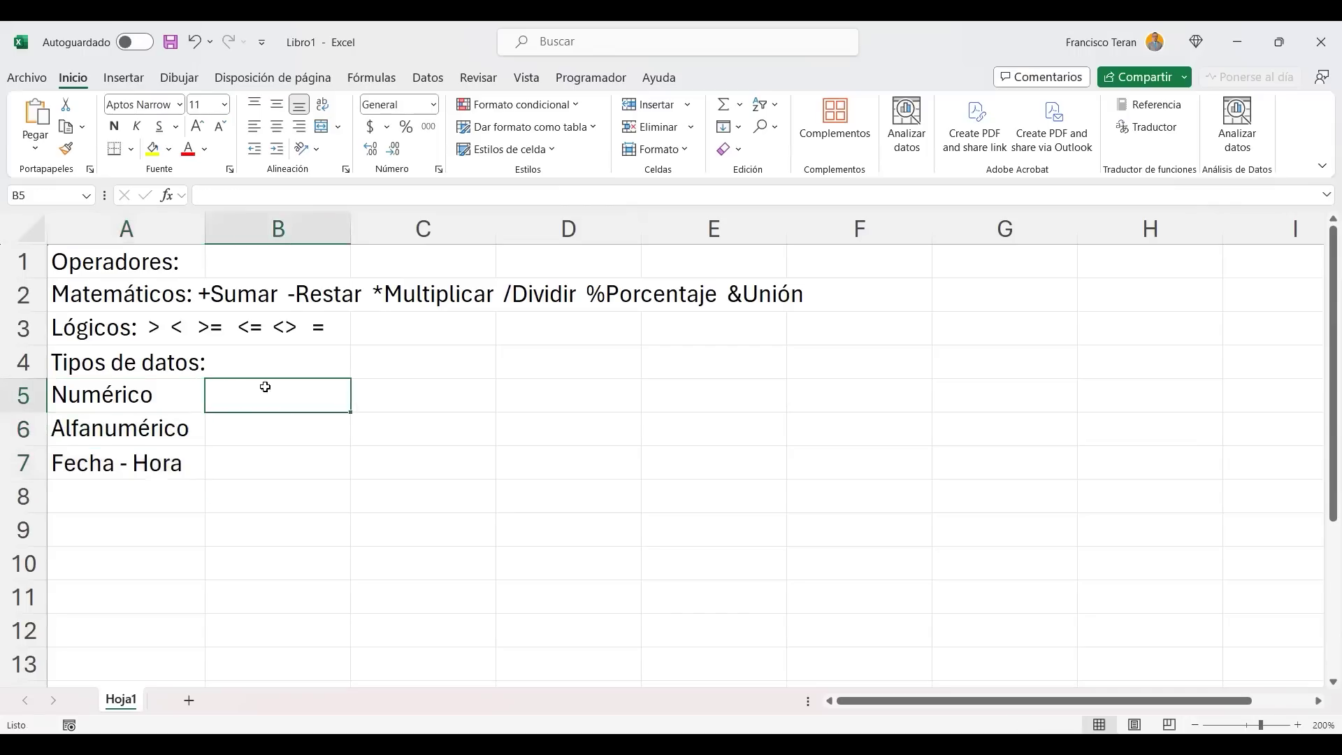
pyautogui.click(549, 494)
pyautogui.moveTo(840, 467); pyautogui.dragTo(359, 577)
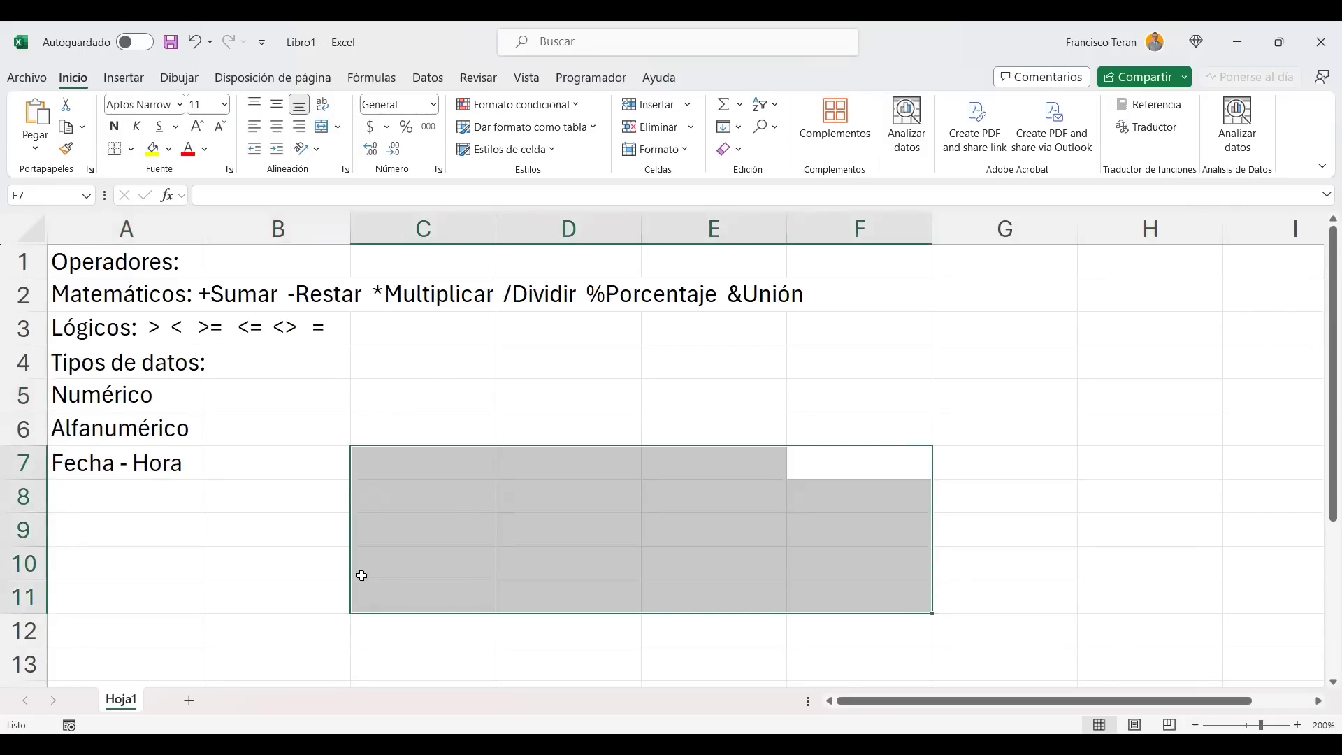
pyautogui.moveTo(167, 401); pyautogui.dragTo(166, 462)
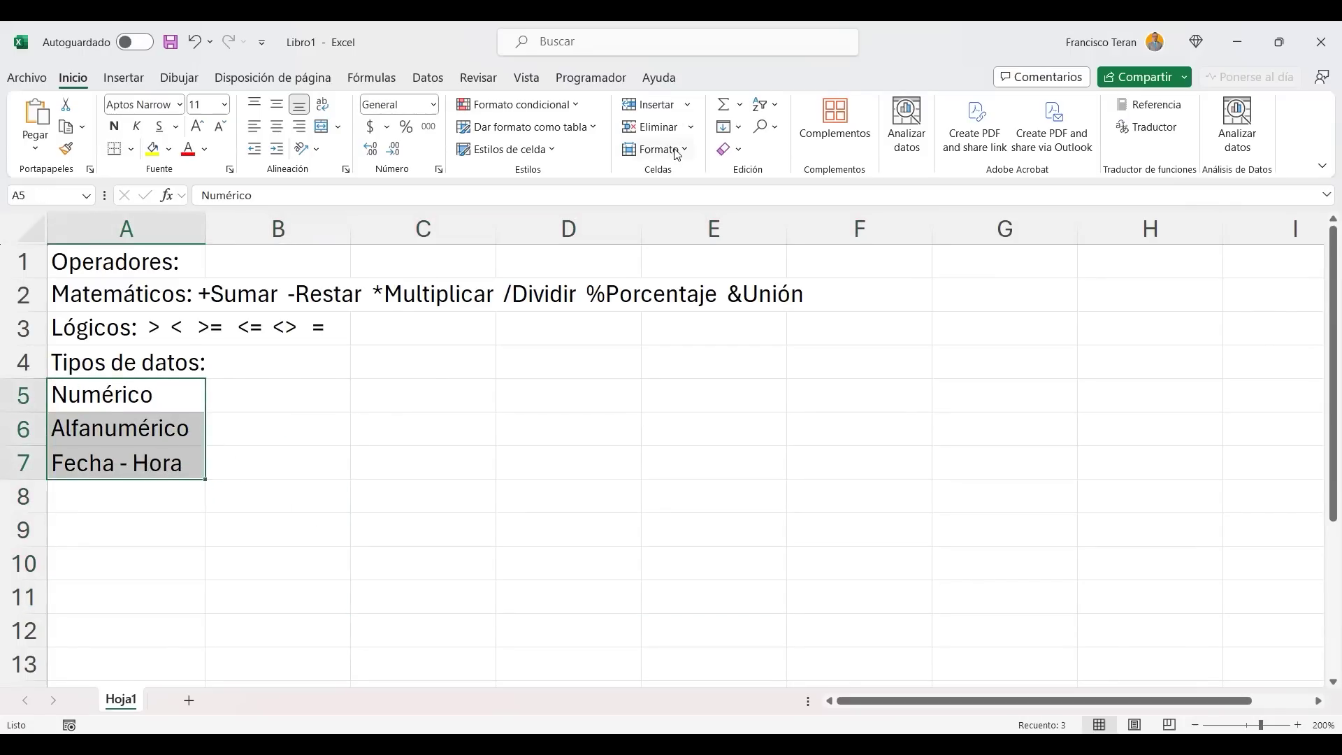
pyautogui.click(427, 420)
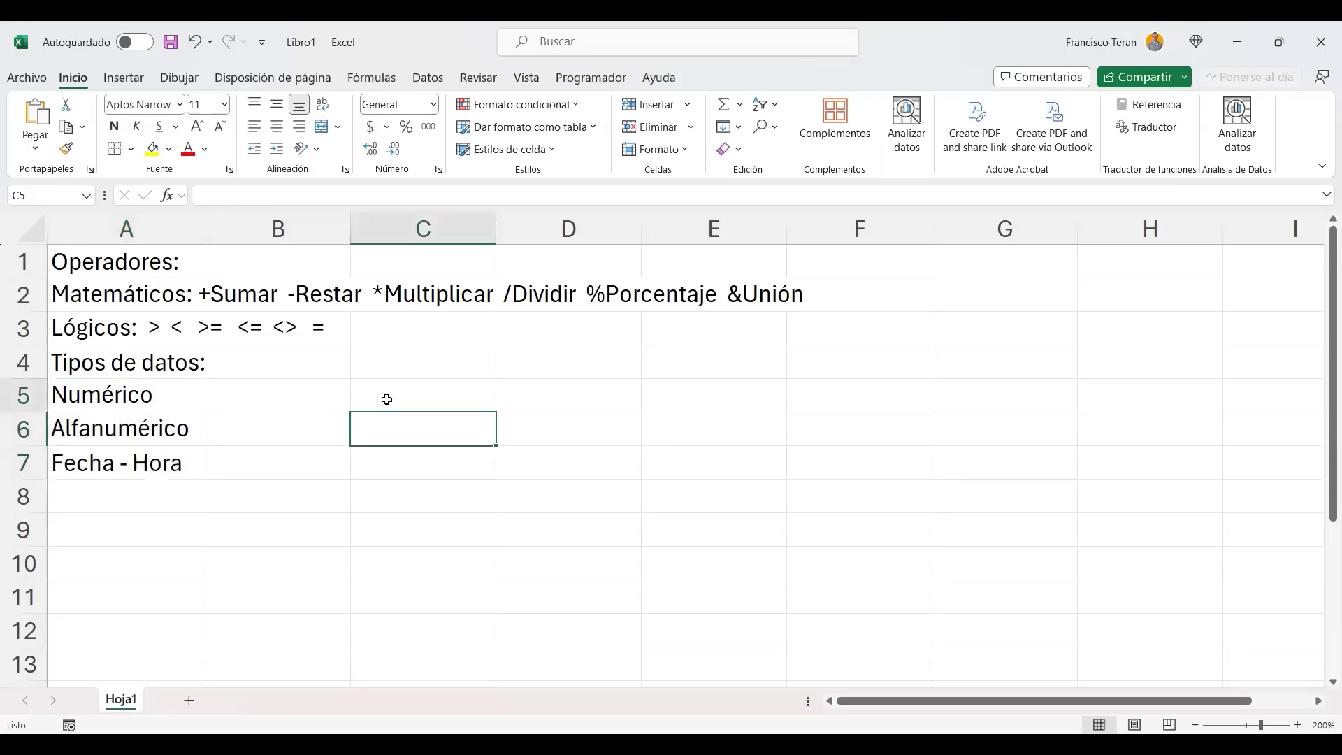
pyautogui.click(308, 395)
pyautogui.click(413, 394)
pyautogui.click(545, 399)
pyautogui.click(457, 425)
pyautogui.click(545, 420)
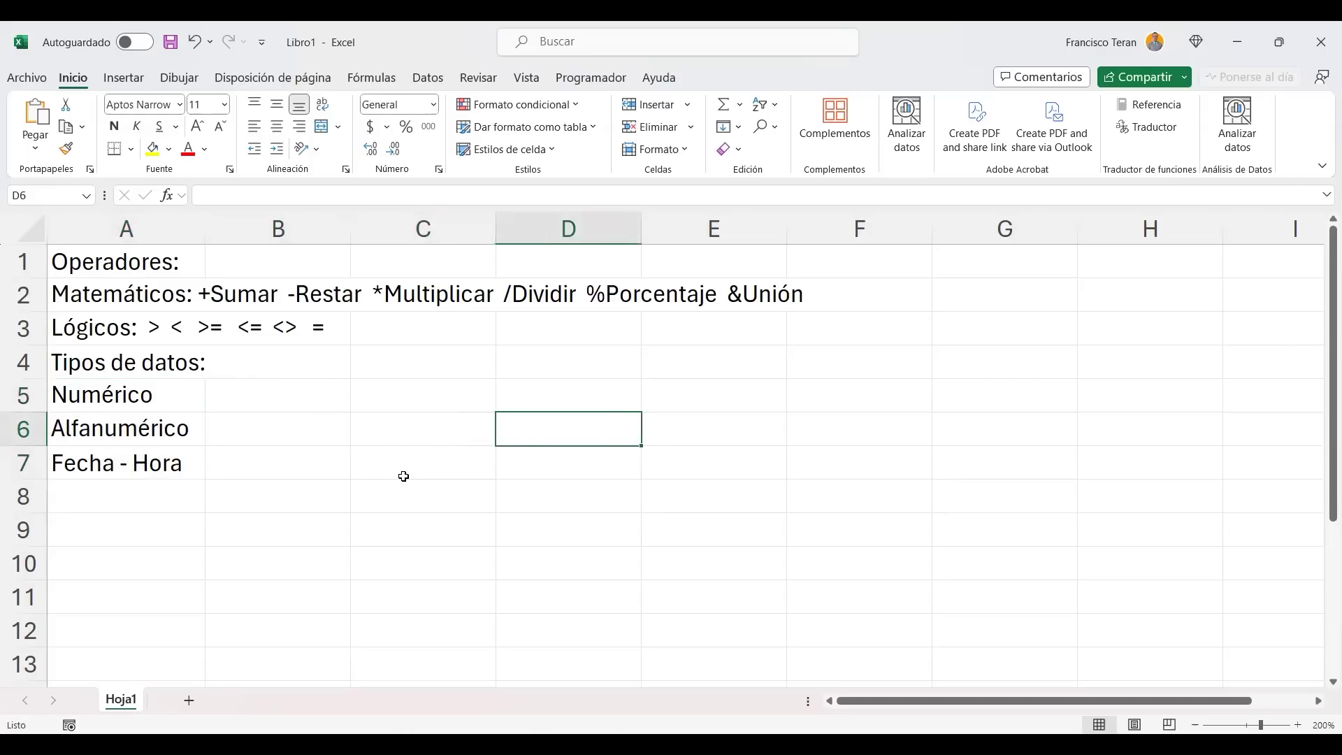
pyautogui.click(155, 398)
pyautogui.moveTo(156, 425); pyautogui.dragTo(156, 462)
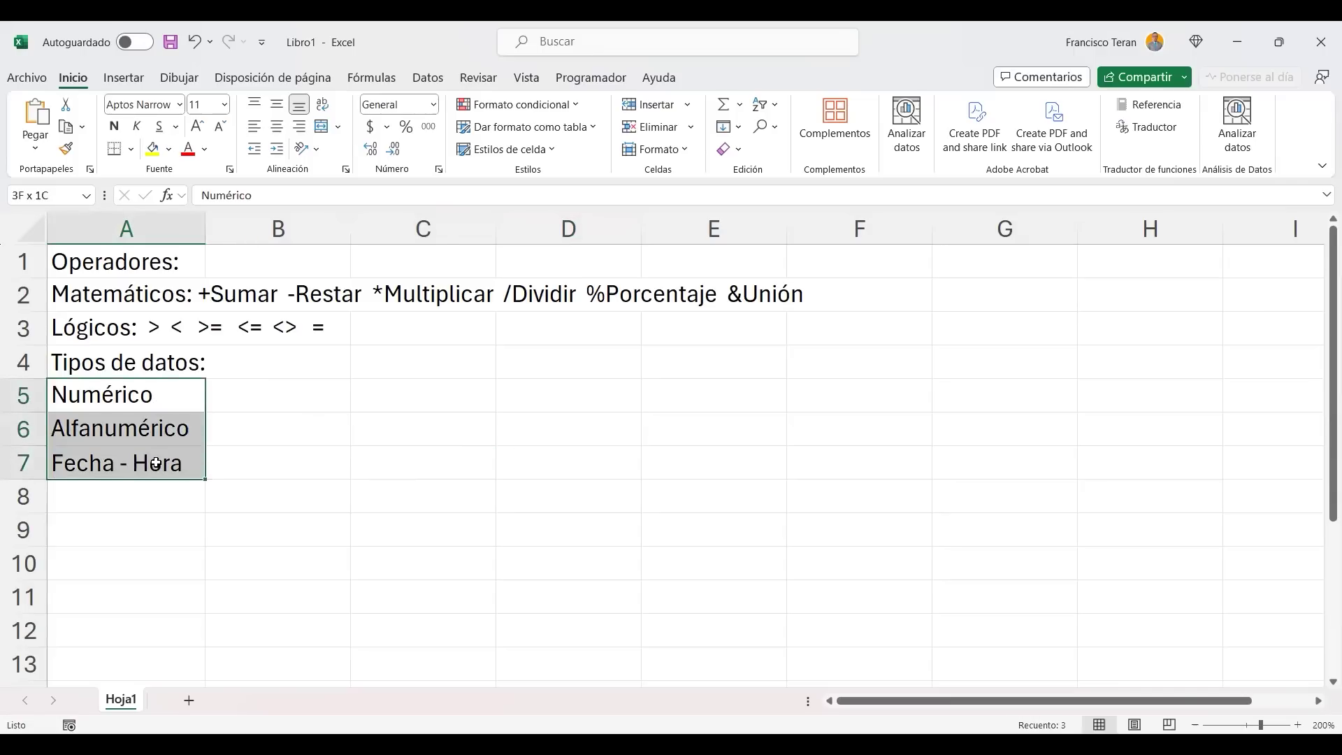
pyautogui.click(280, 402)
# Widen column B, then return to cell B5 beside Numérico.
pyautogui.moveTo(351, 229); pyautogui.dragTo(406, 236)
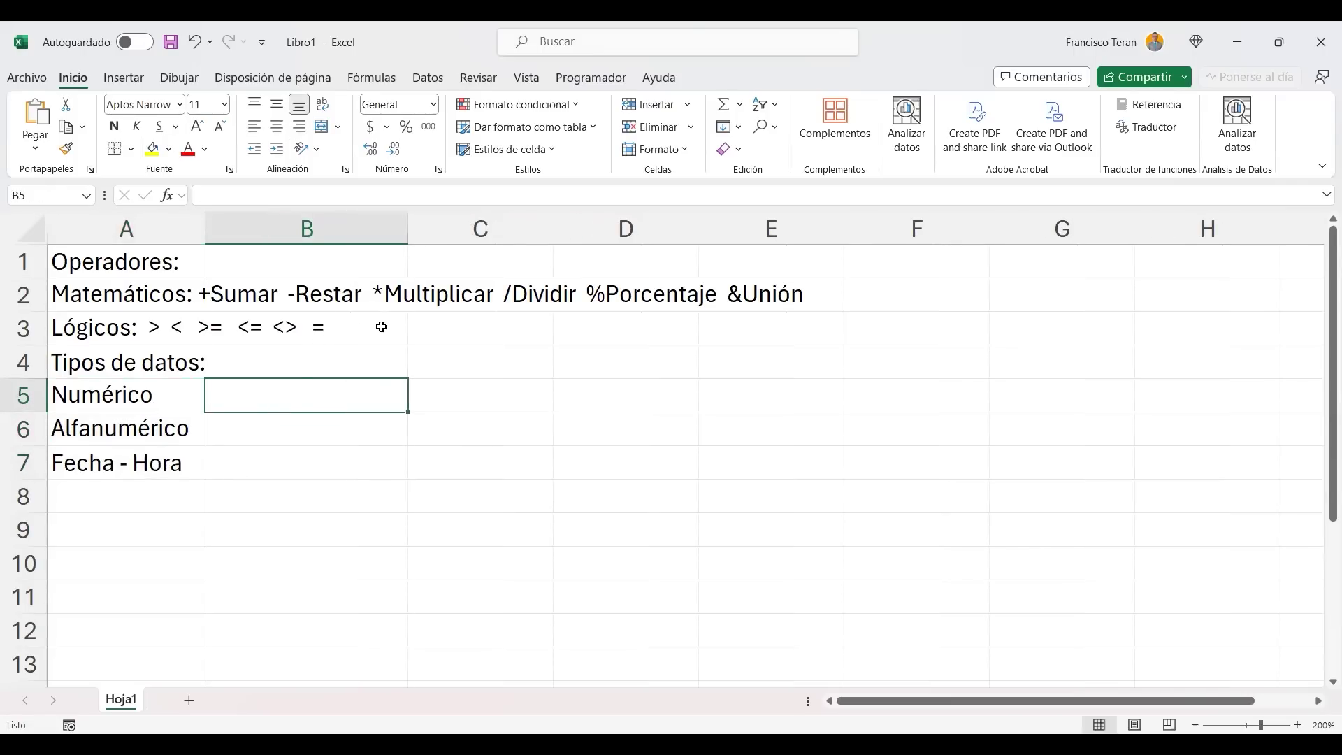
pyautogui.click(115, 400)
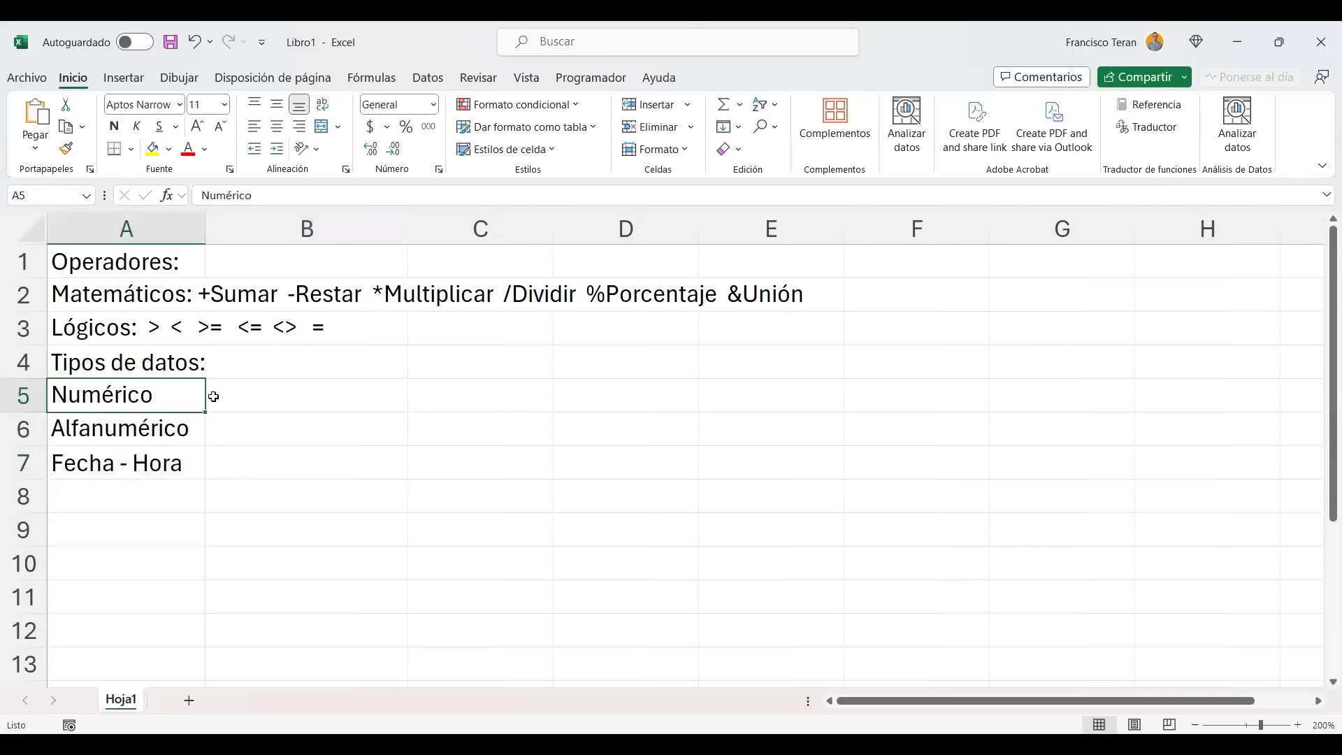
pyautogui.click(258, 396)
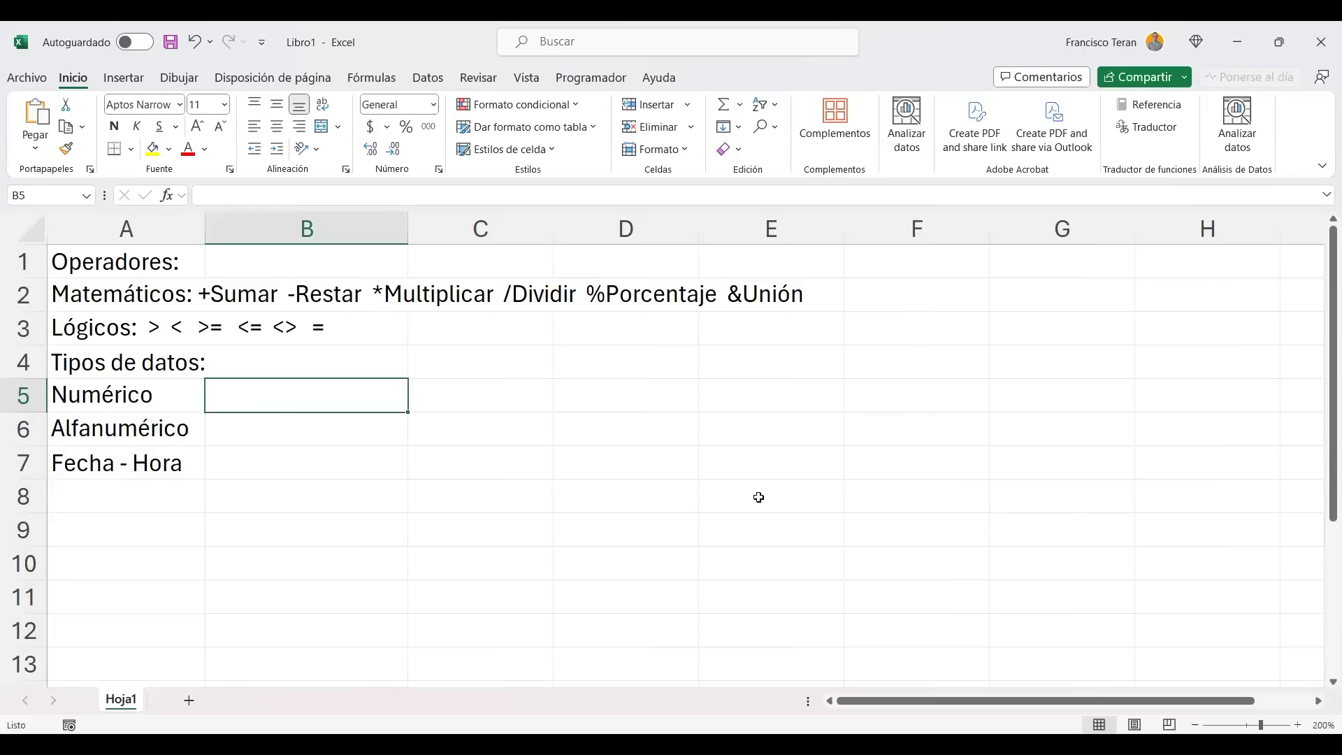
# Enter the numeric example 500 in cell B5 beside Numérico.
pyautogui.write('500')
pyautogui.press('Return')
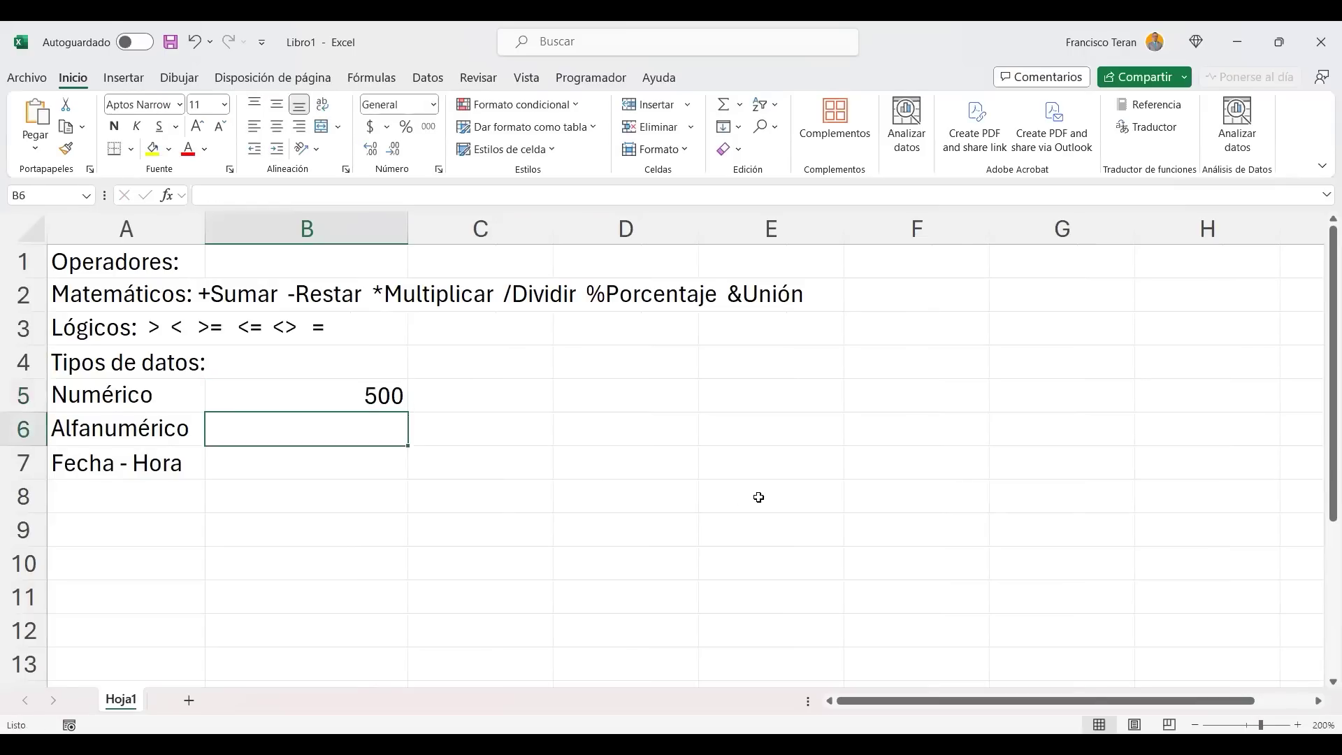
pyautogui.click(357, 395)
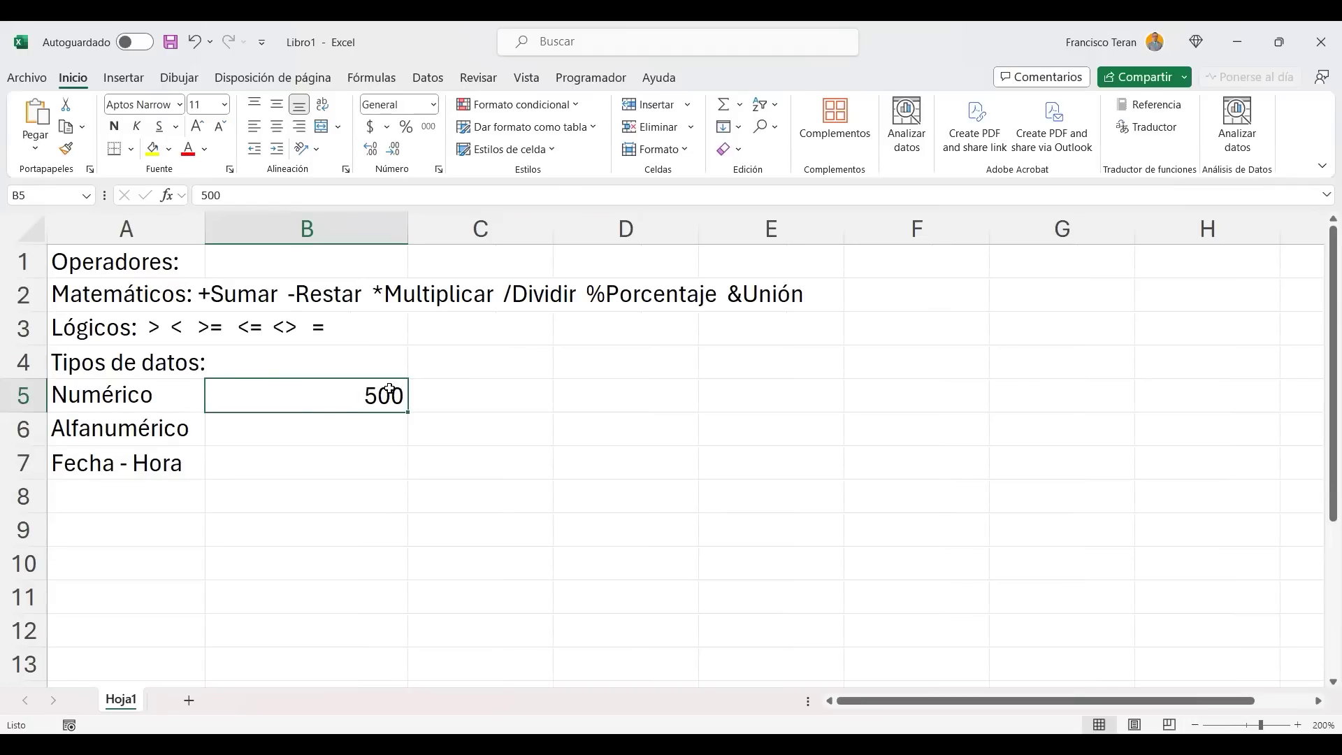
# Enter the text example Hola in B6 beside Alfanumérico and compare its alignment with 500.
pyautogui.click(353, 429)
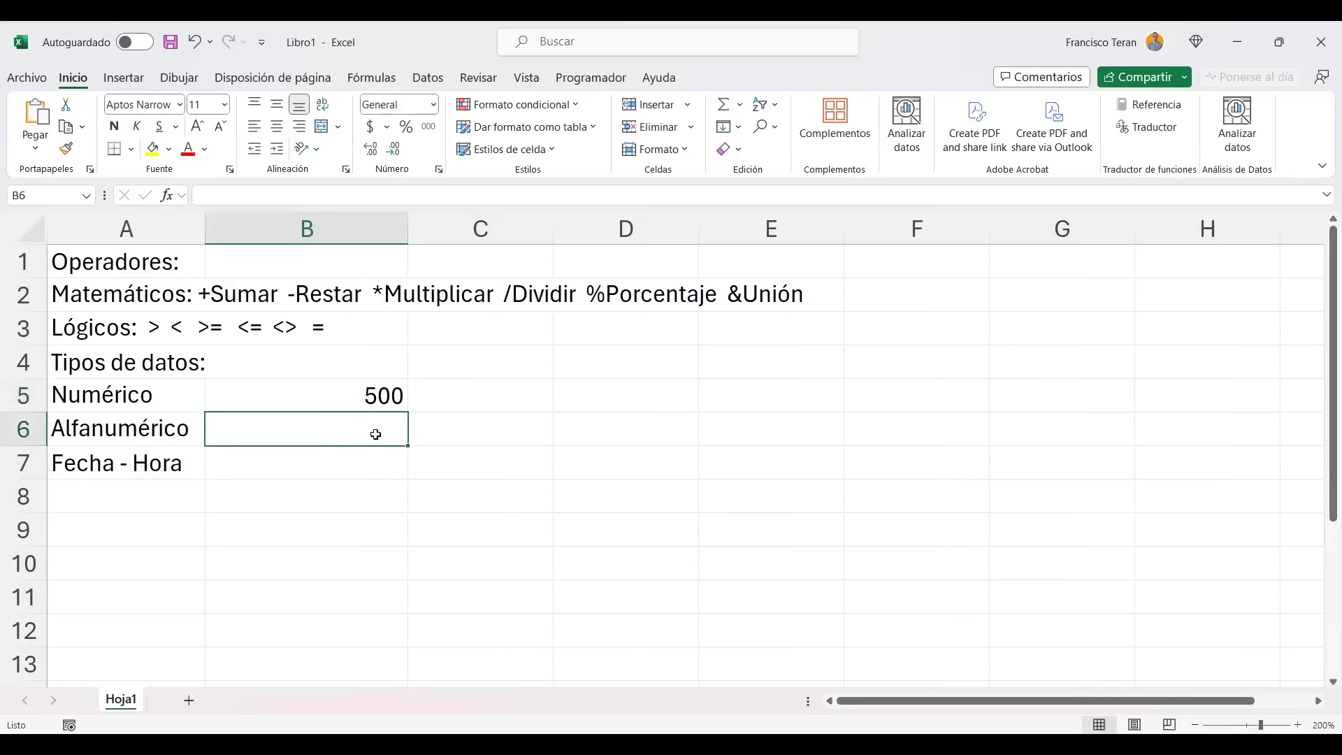
pyautogui.write('HOla')
pyautogui.press('BackSpace')
pyautogui.press('BackSpace')
pyautogui.press('BackSpace')
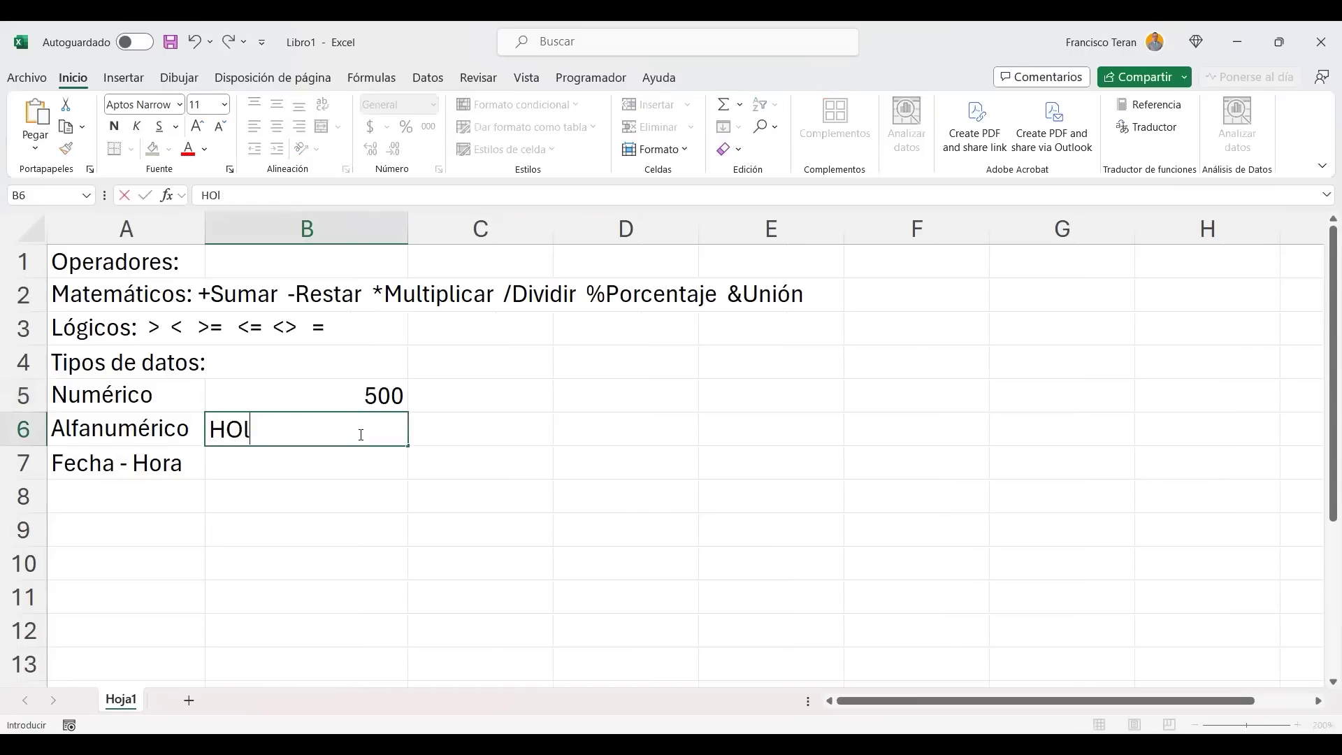
pyautogui.write('ola')
pyautogui.press('Return')
pyautogui.click(360, 434)
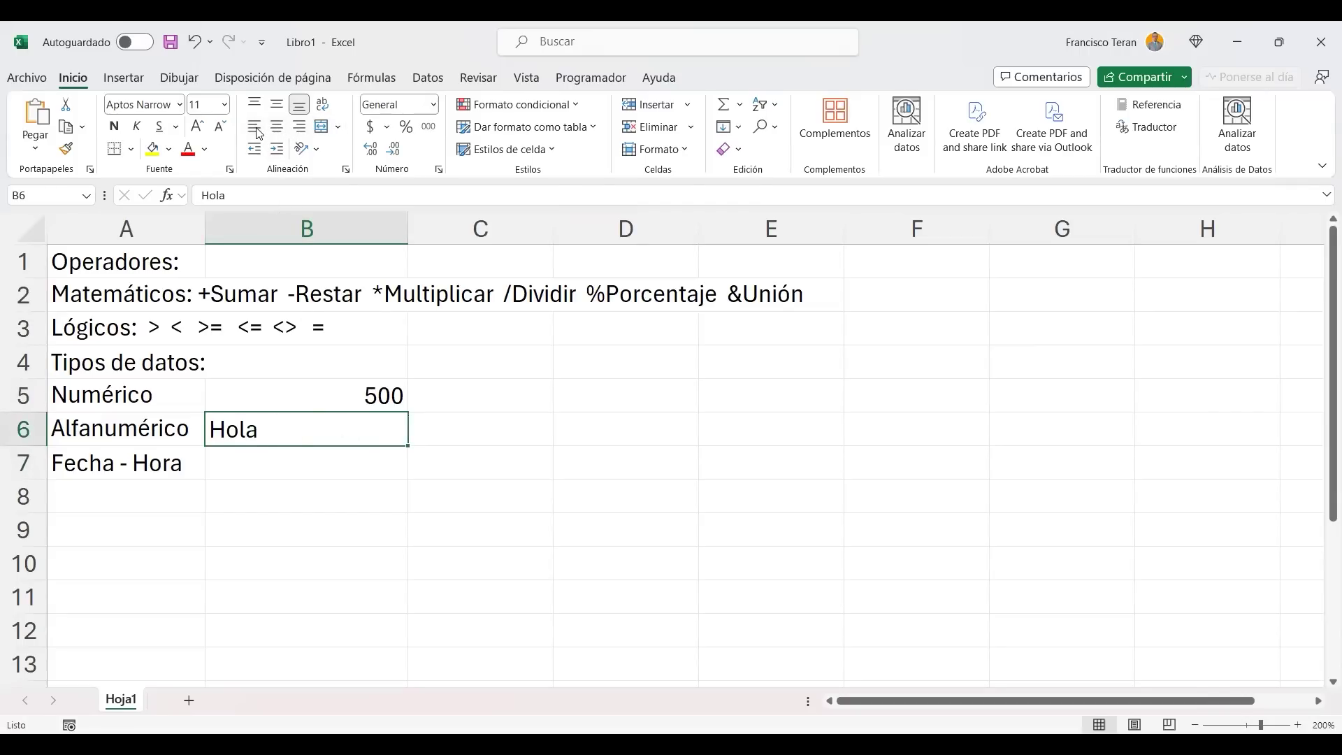
pyautogui.click(321, 393)
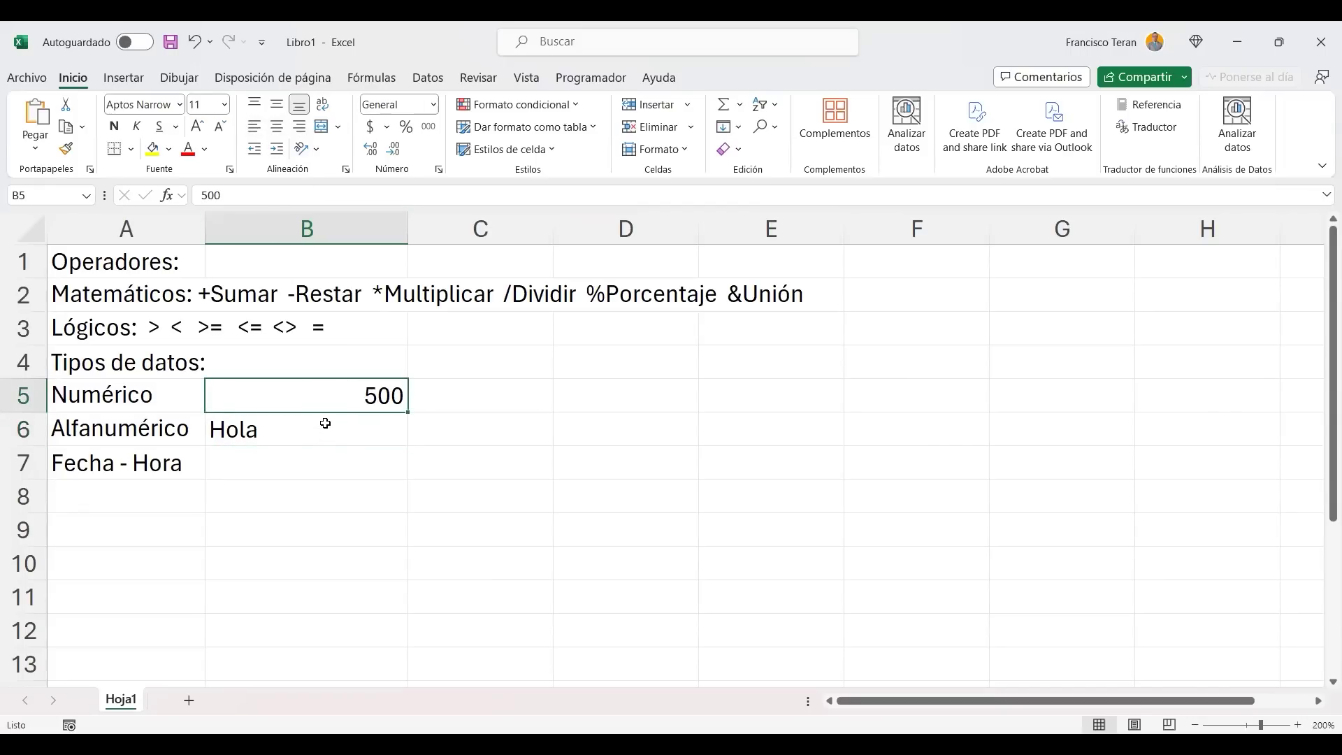
pyautogui.click(333, 463)
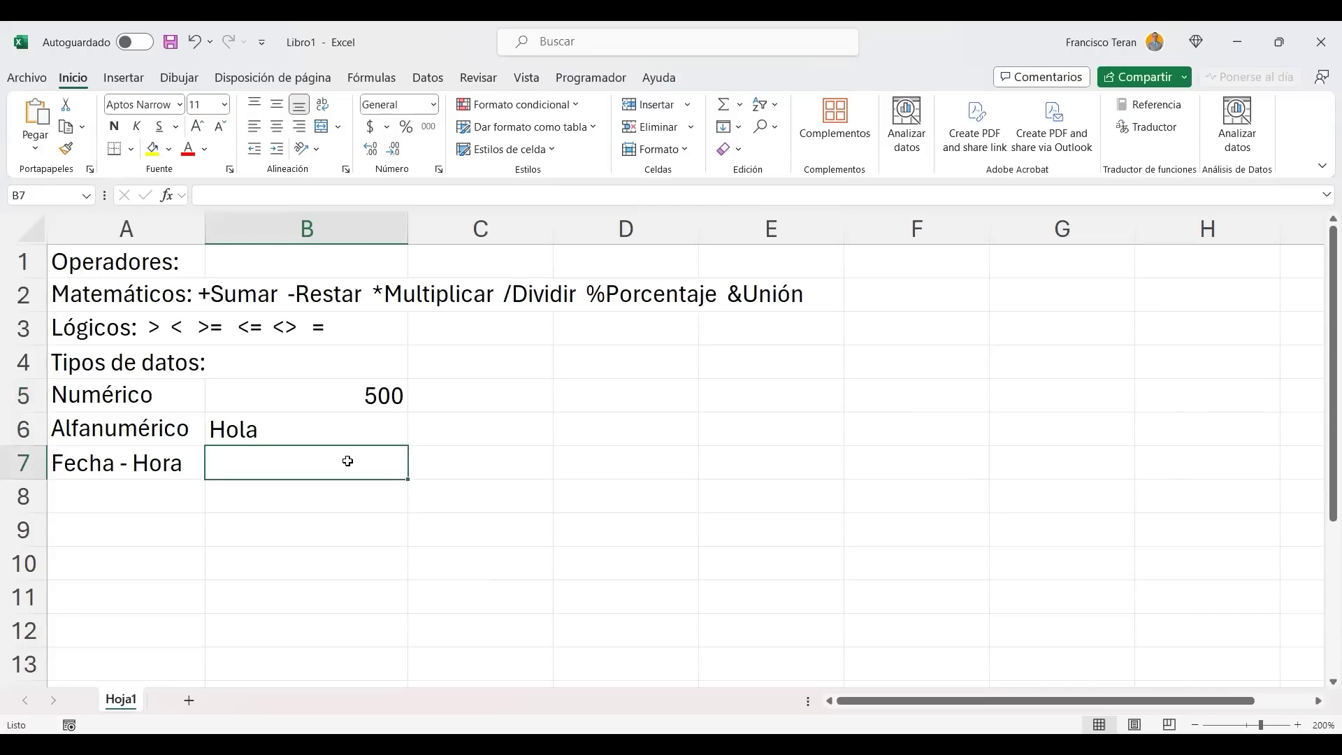
# Clear a false start in cell B7 so it is empty again.
pyautogui.write('02')
pyautogui.hotkey('ctrl', 'Return')
pyautogui.write('1')
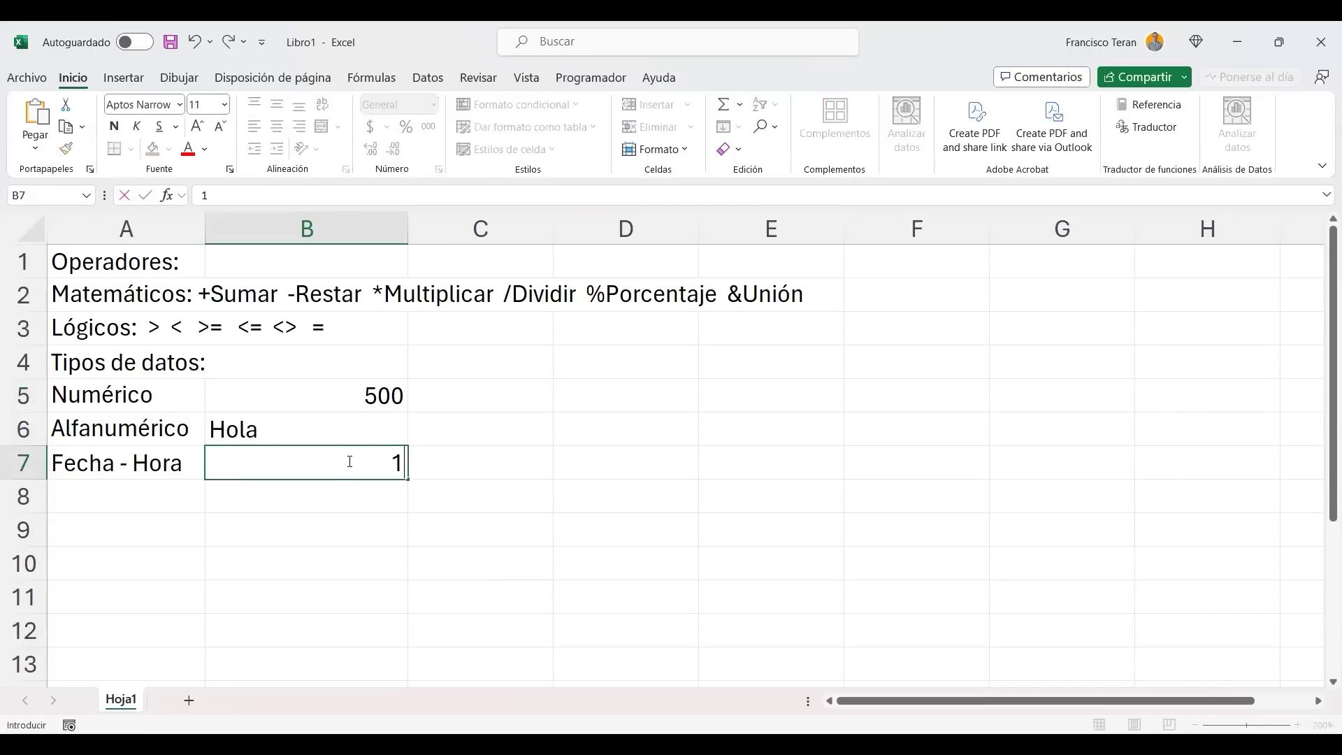
pyautogui.press('BackSpace')
pyautogui.press('Return')
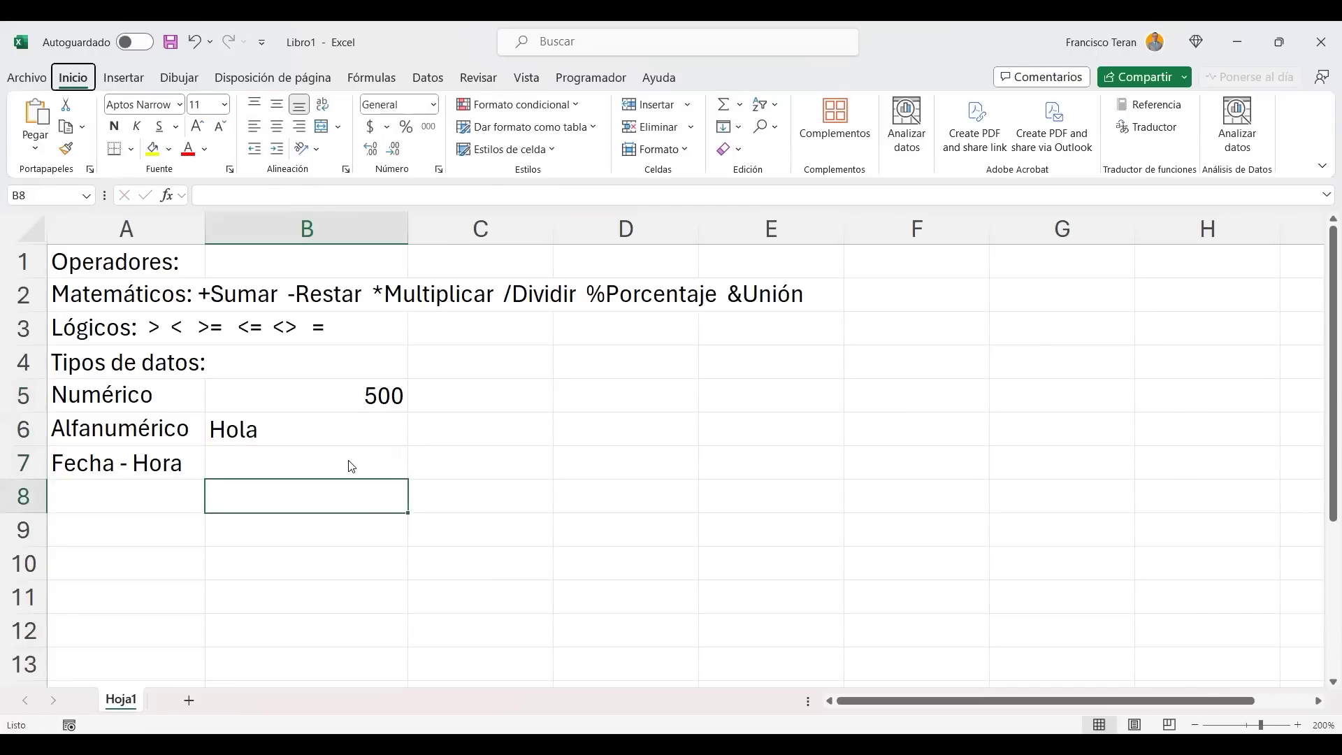
pyautogui.click(348, 461)
# Enter the date 02/10/2023 in B7 and compare its format with the 500 and Hola cells.
pyautogui.write('0')
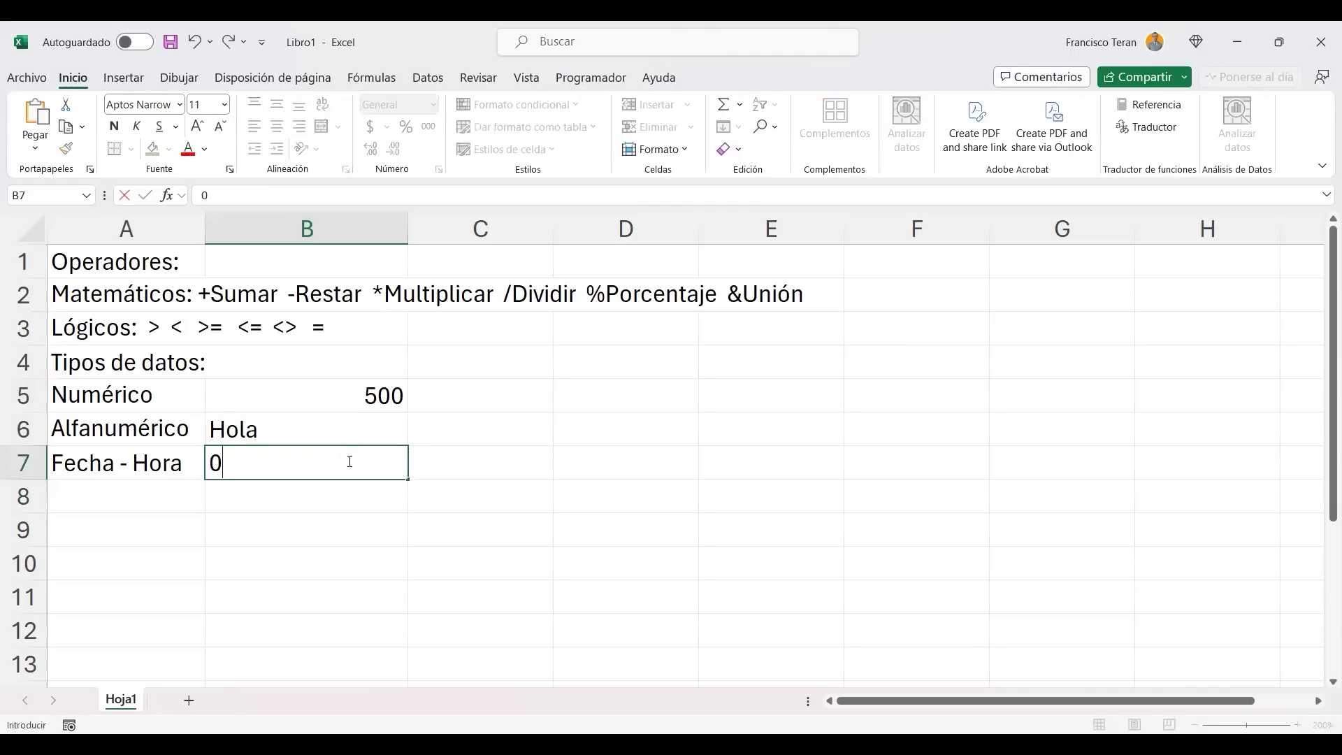
pyautogui.write('2/10/2023')
pyautogui.press('Return')
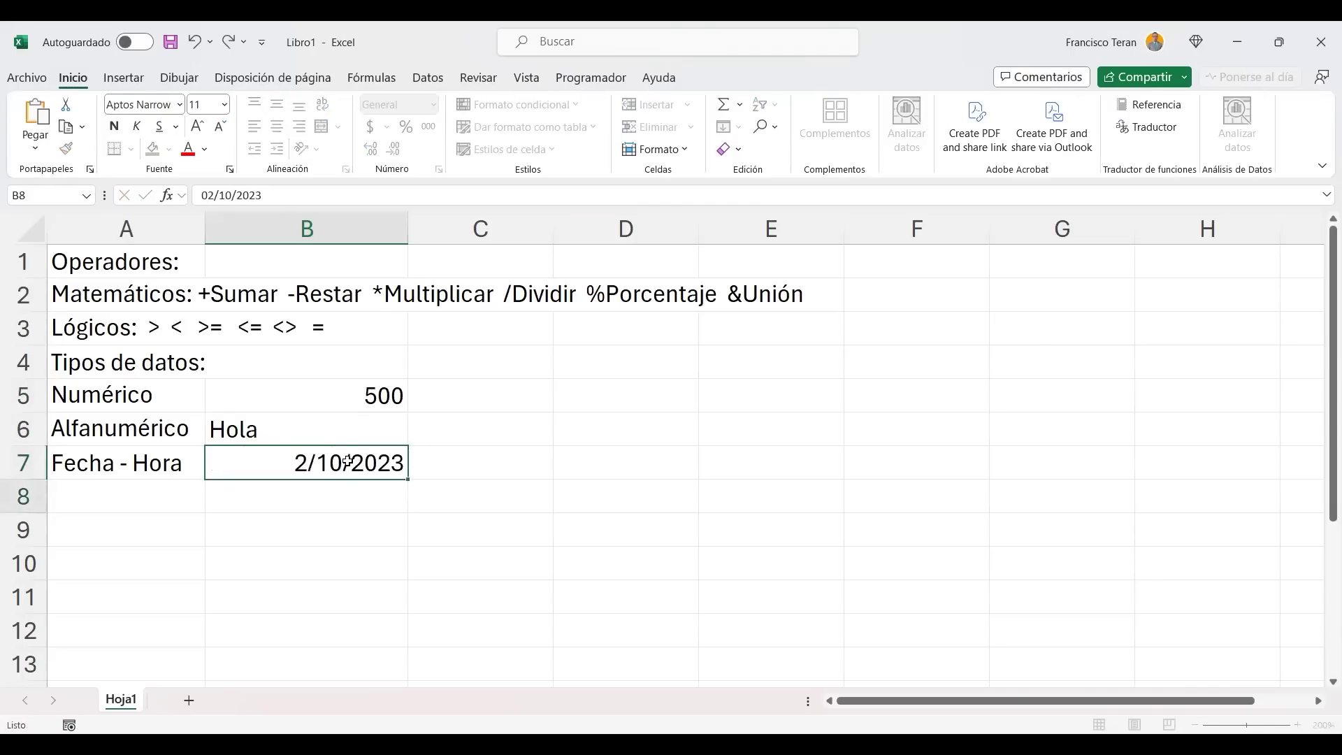
pyautogui.click(350, 463)
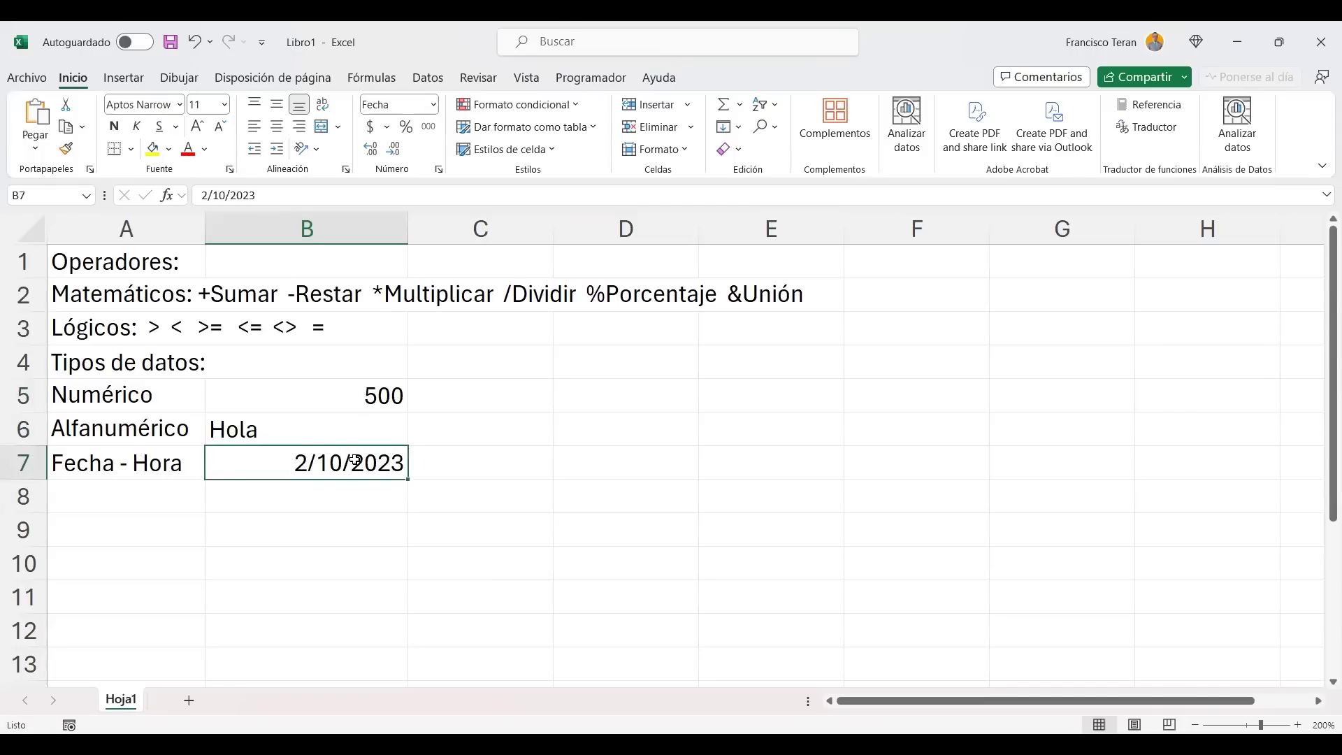
pyautogui.click(357, 390)
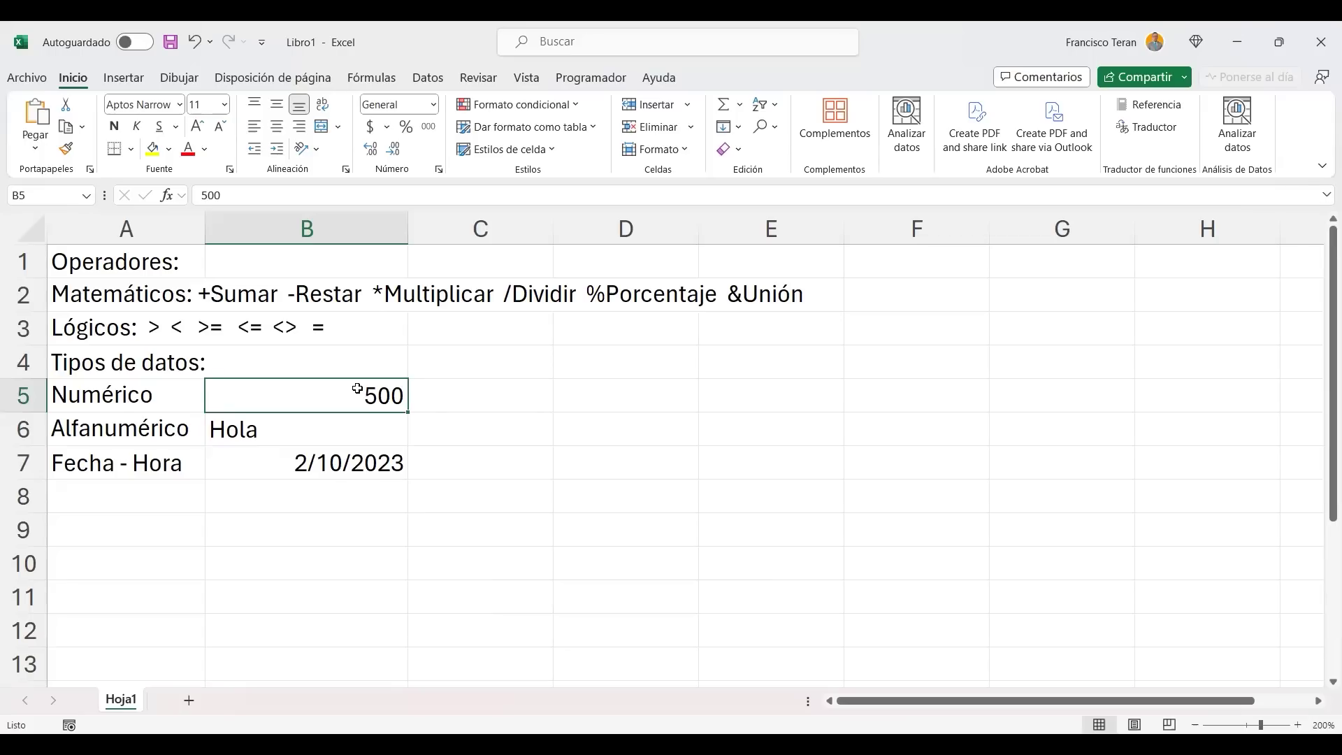
pyautogui.click(349, 424)
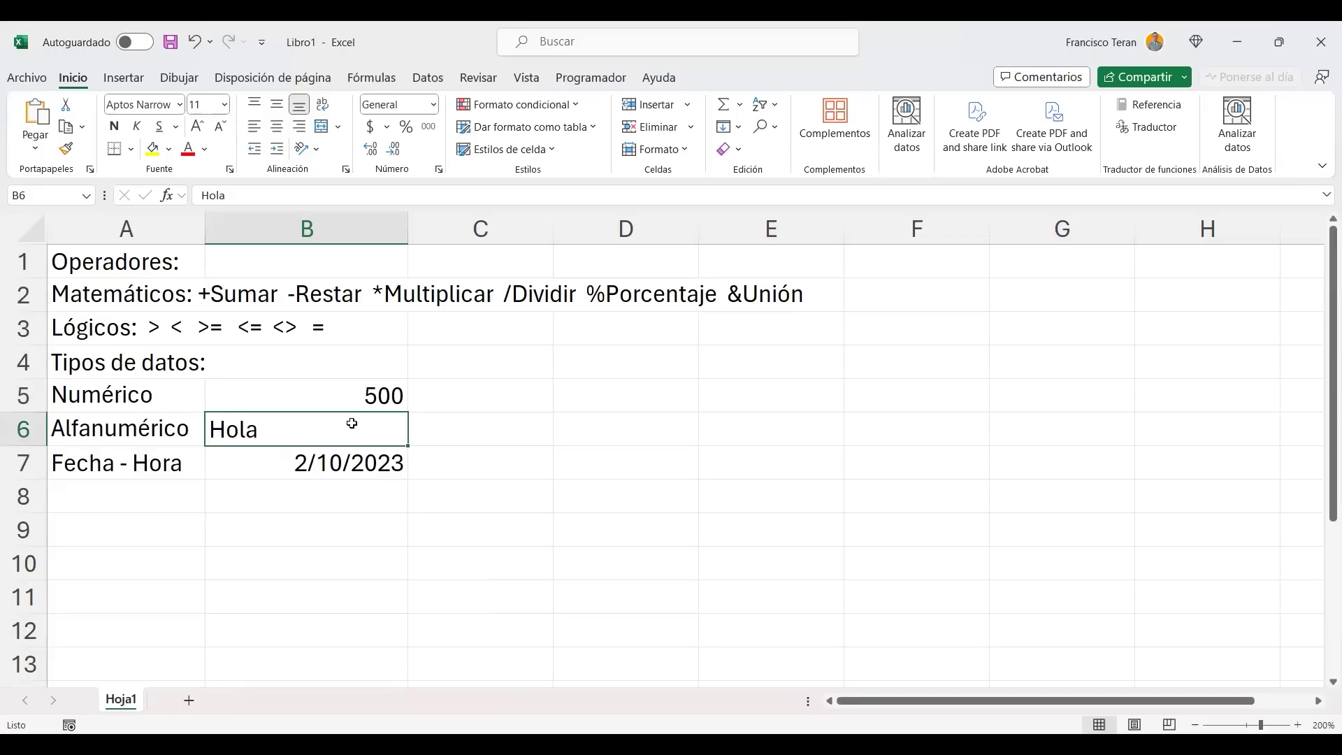
pyautogui.click(351, 467)
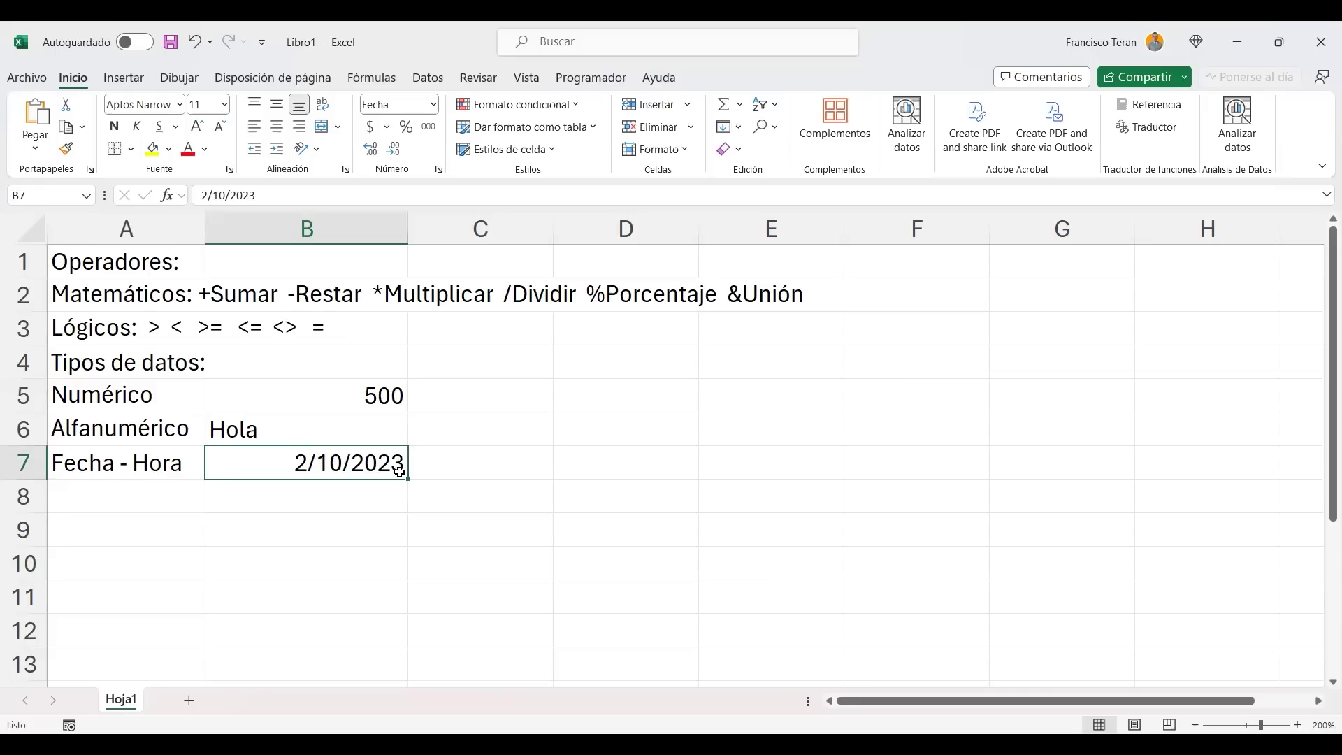
# Enter the note 1----01/01/1900 in C7 and widen column C to fit it.
pyautogui.click(495, 464)
pyautogui.write('1----')
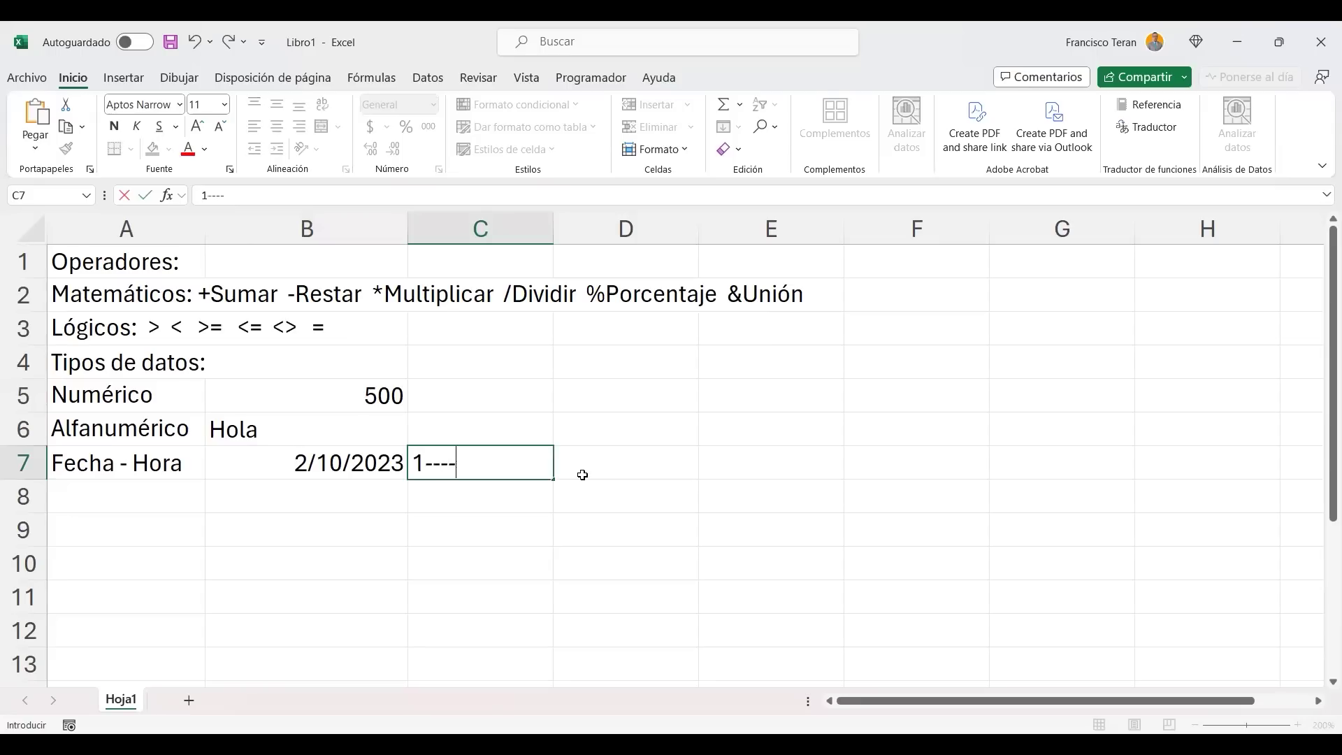
pyautogui.write('01/01/1900')
pyautogui.press('Return')
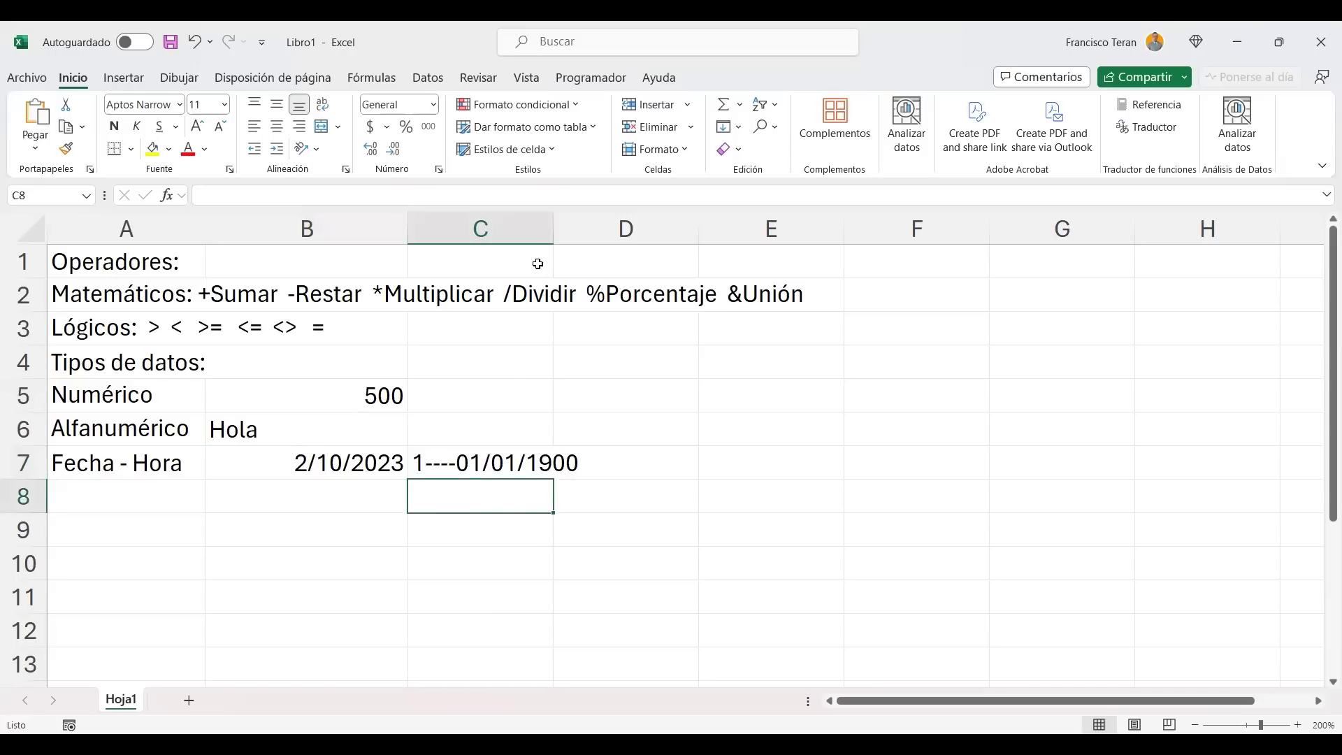
pyautogui.moveTo(553, 230); pyautogui.dragTo(633, 230)
pyautogui.click(522, 457)
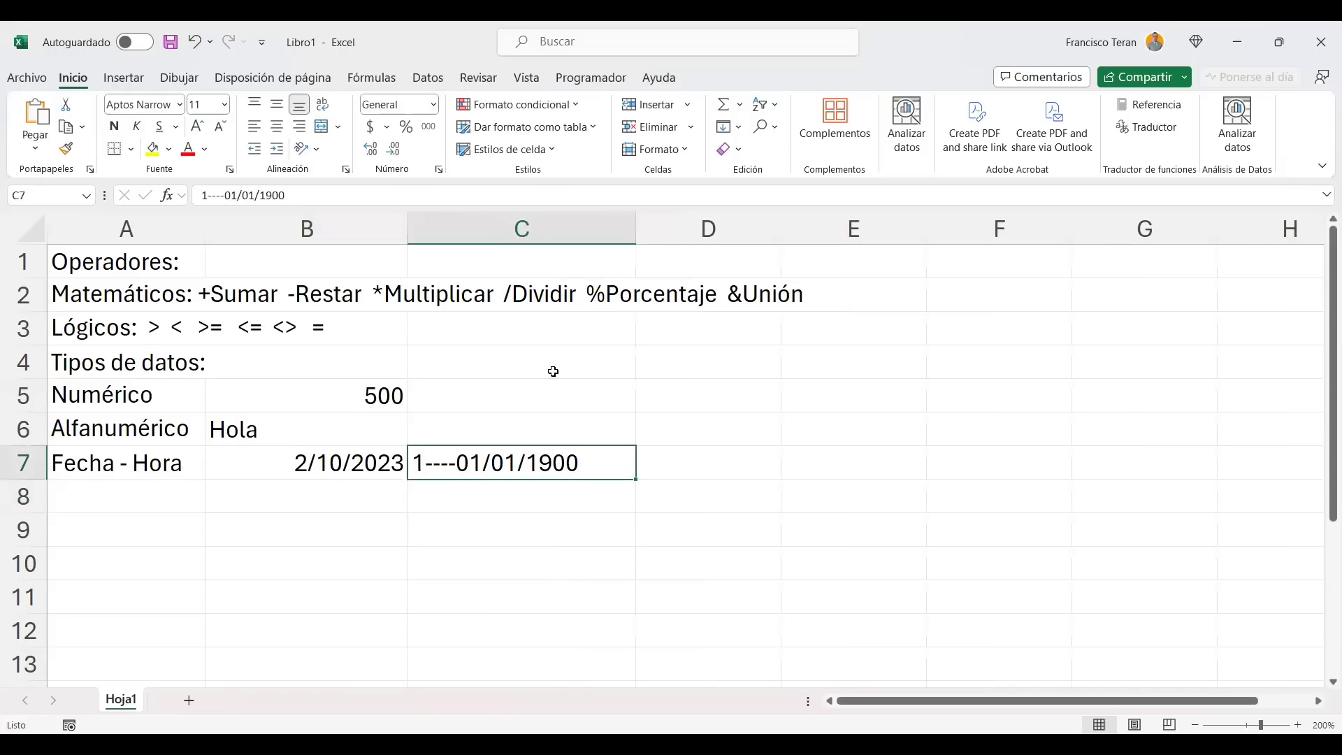
pyautogui.moveTo(629, 233); pyautogui.dragTo(670, 230)
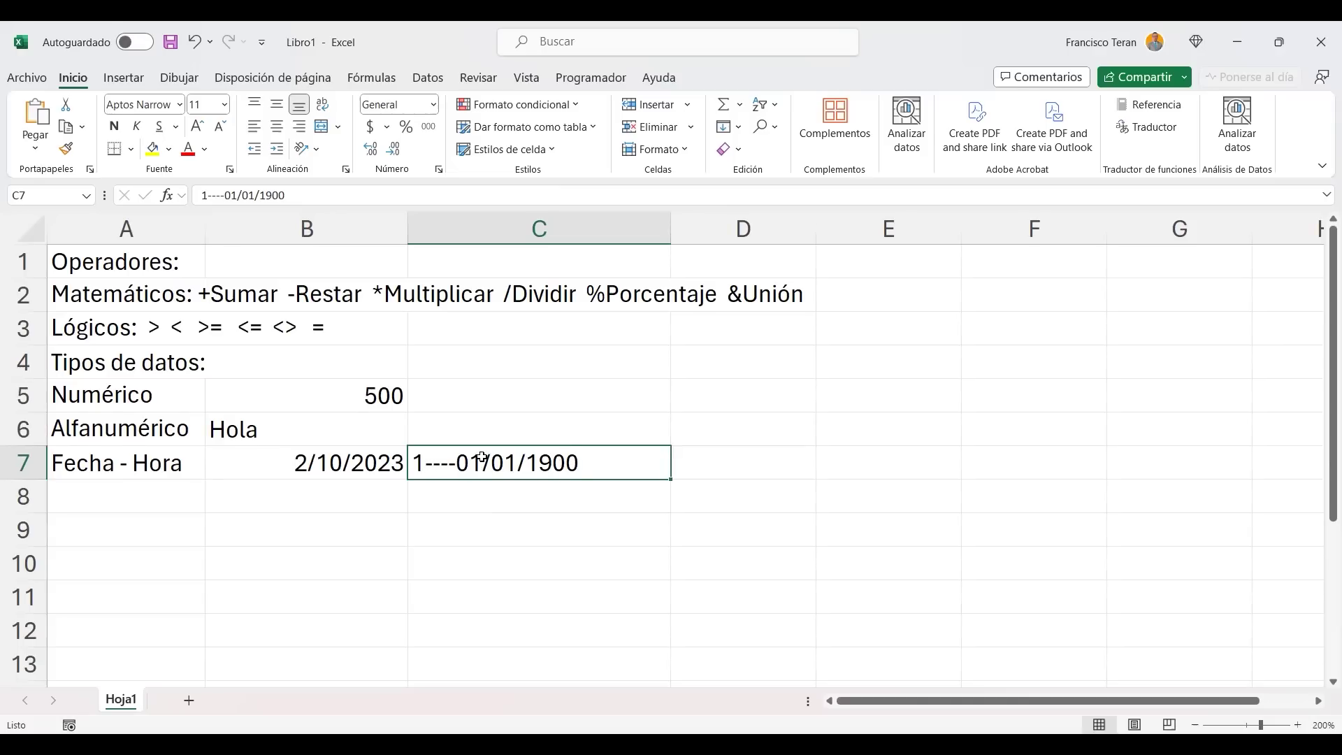
# Highlight the 01/01/1900 part of the C7 note in edit mode, leaving the text unchanged.
pyautogui.doubleClick(574, 460)
pyautogui.moveTo(574, 459); pyautogui.dragTo(465, 462)
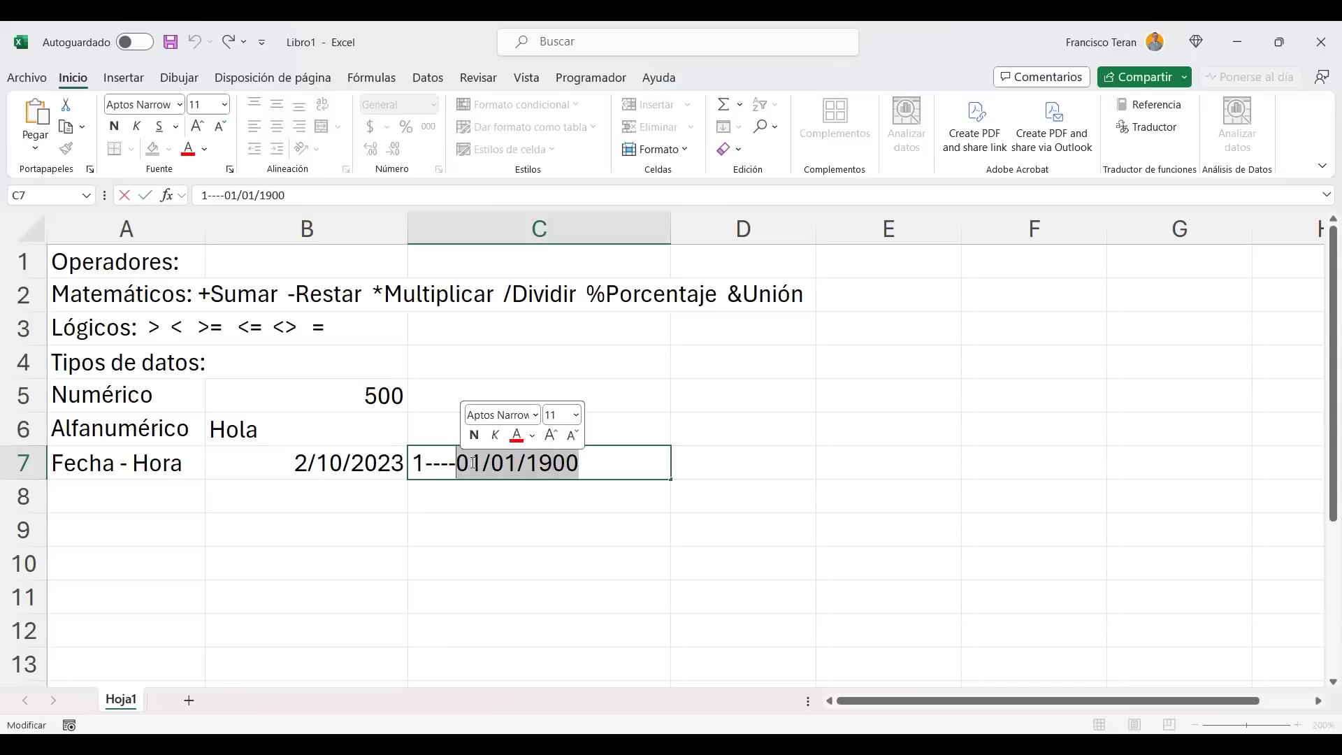
pyautogui.moveTo(590, 464); pyautogui.dragTo(393, 463)
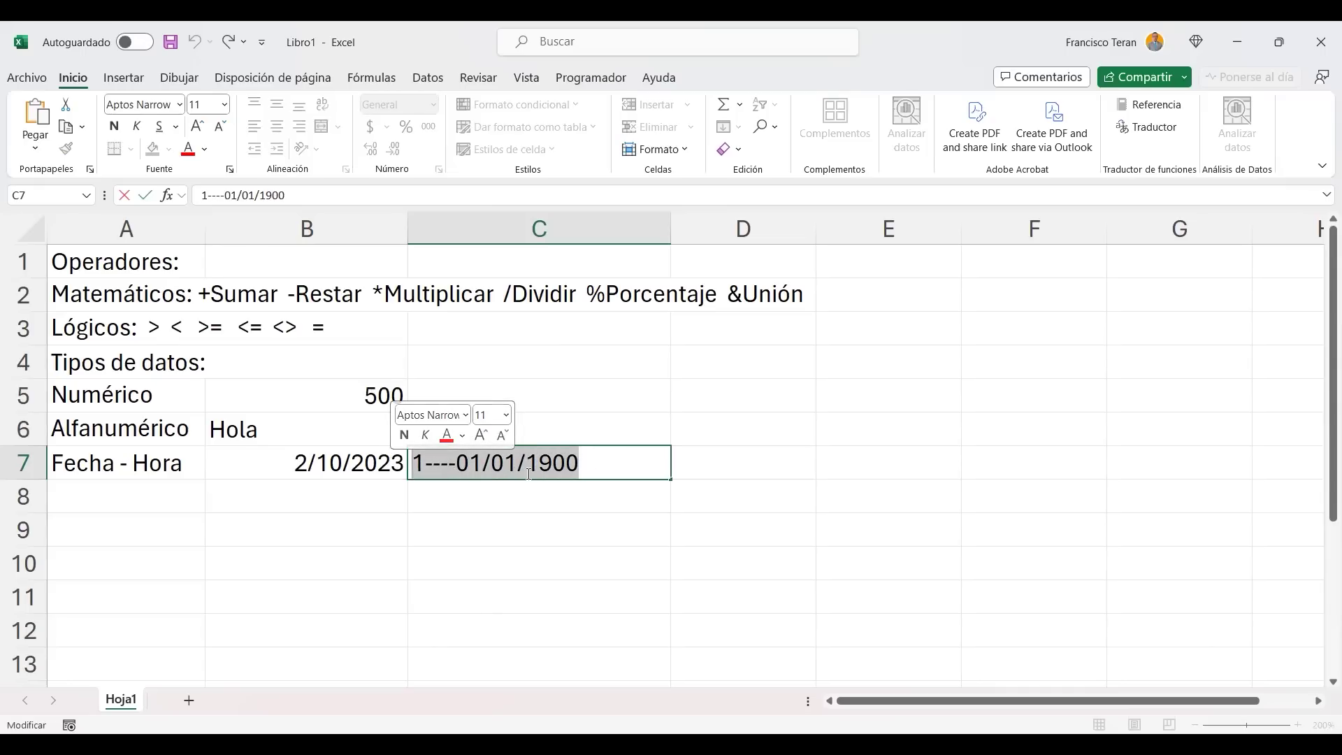
pyautogui.click(593, 462)
pyautogui.moveTo(593, 463); pyautogui.dragTo(365, 448)
pyautogui.moveTo(456, 463); pyautogui.dragTo(591, 464)
pyautogui.click(591, 465)
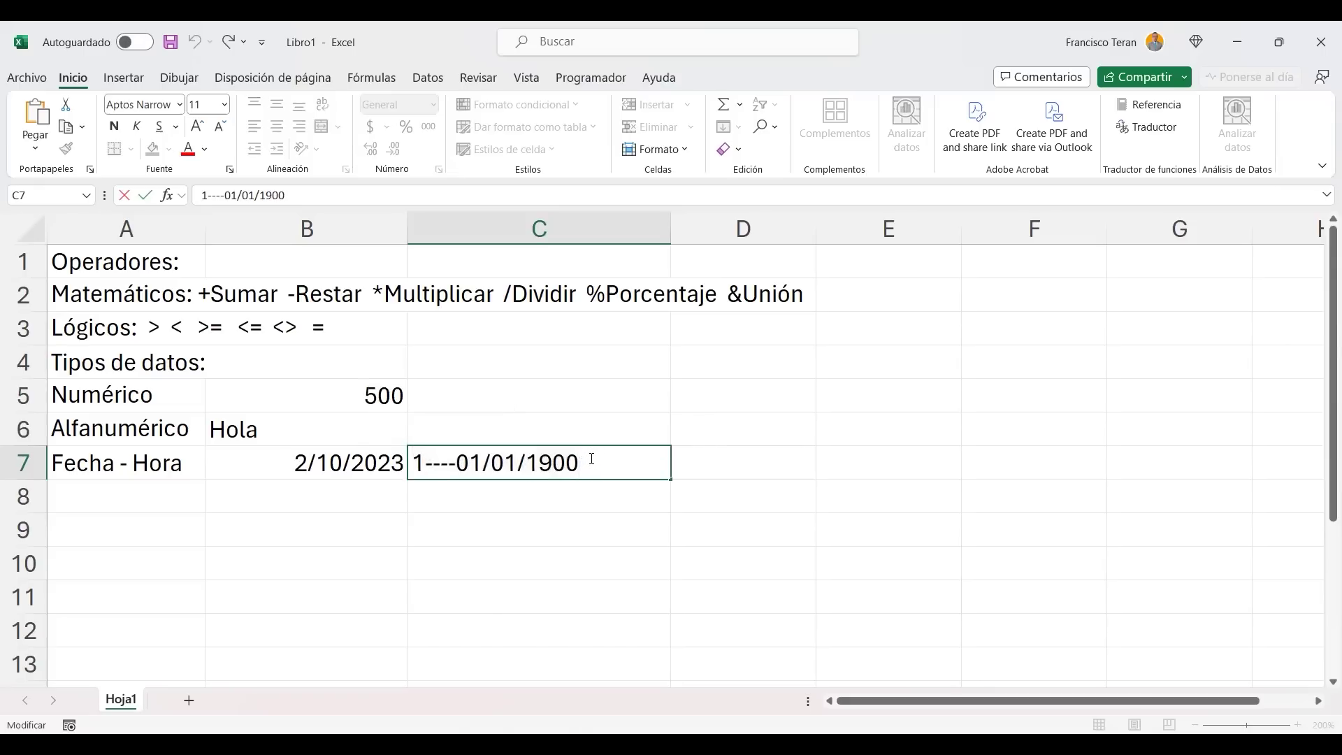
pyautogui.press('Return')
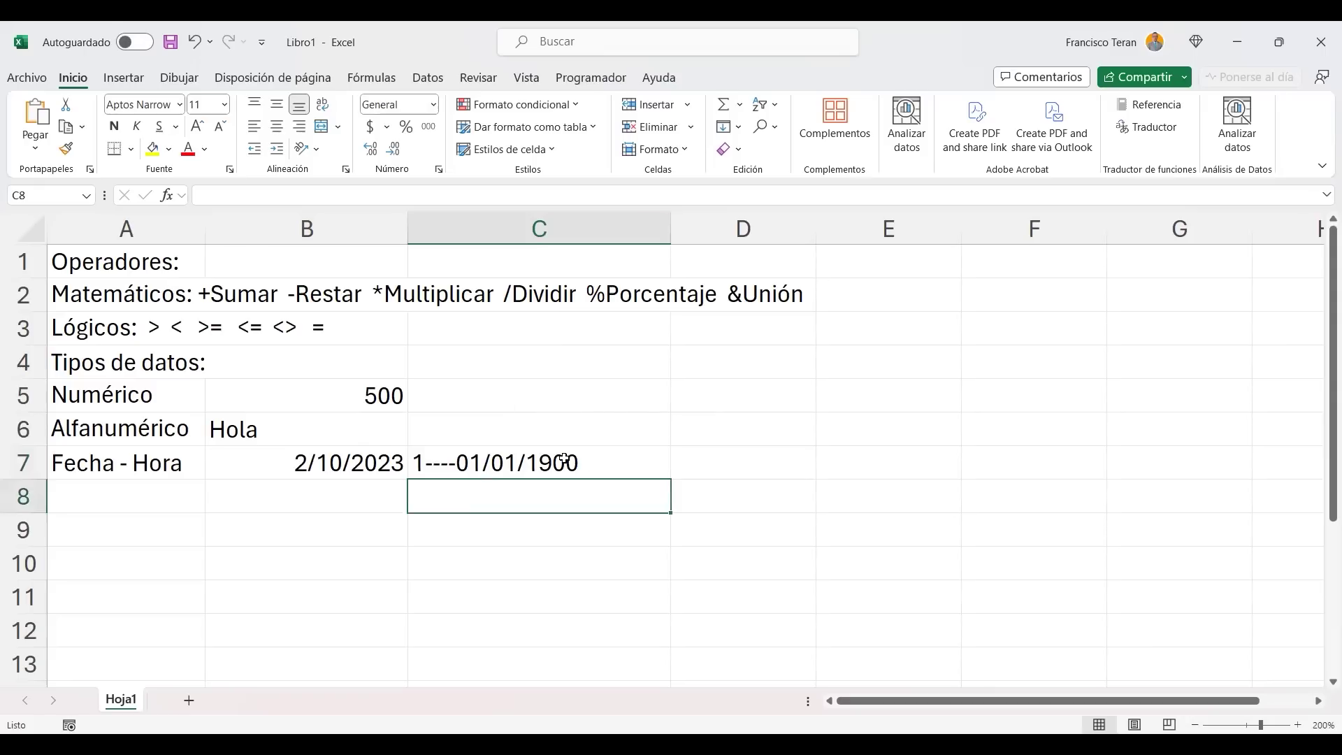
pyautogui.click(579, 470)
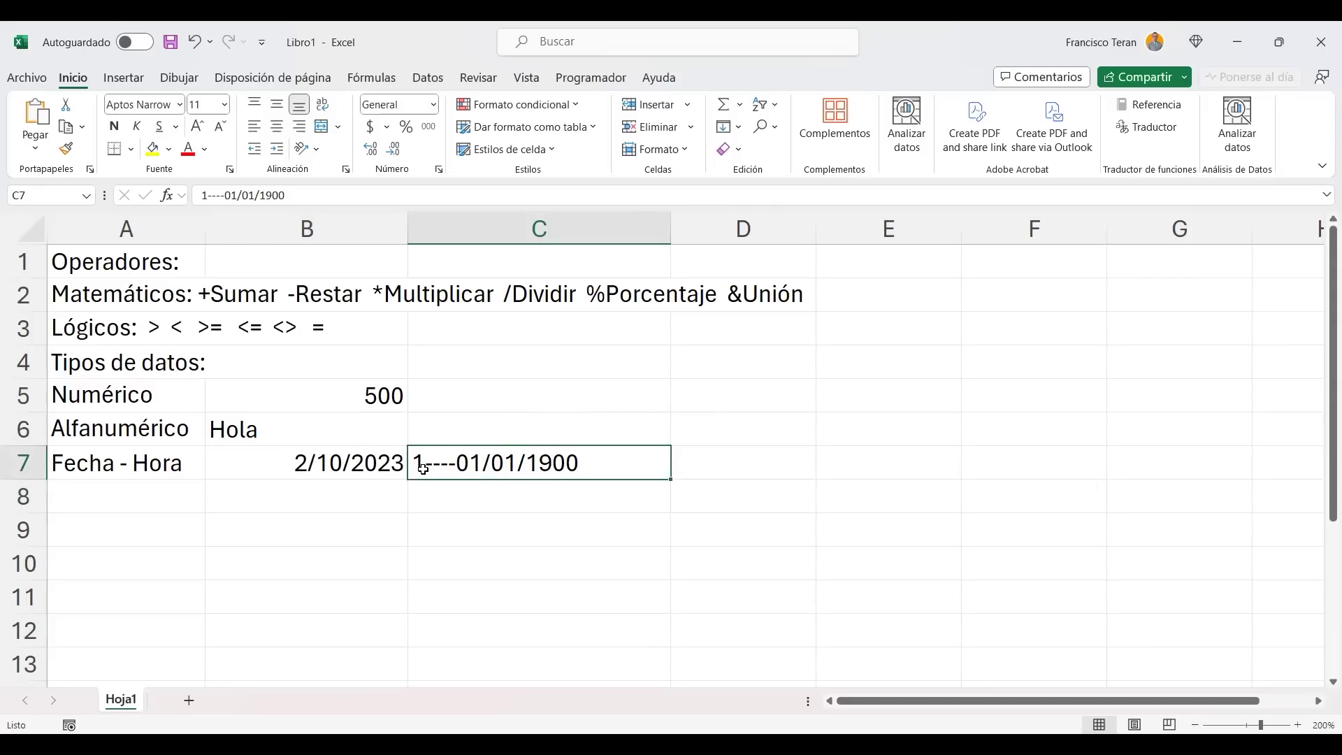
# Replace the date in B7 with 01/01/1900.
pyautogui.click(383, 475)
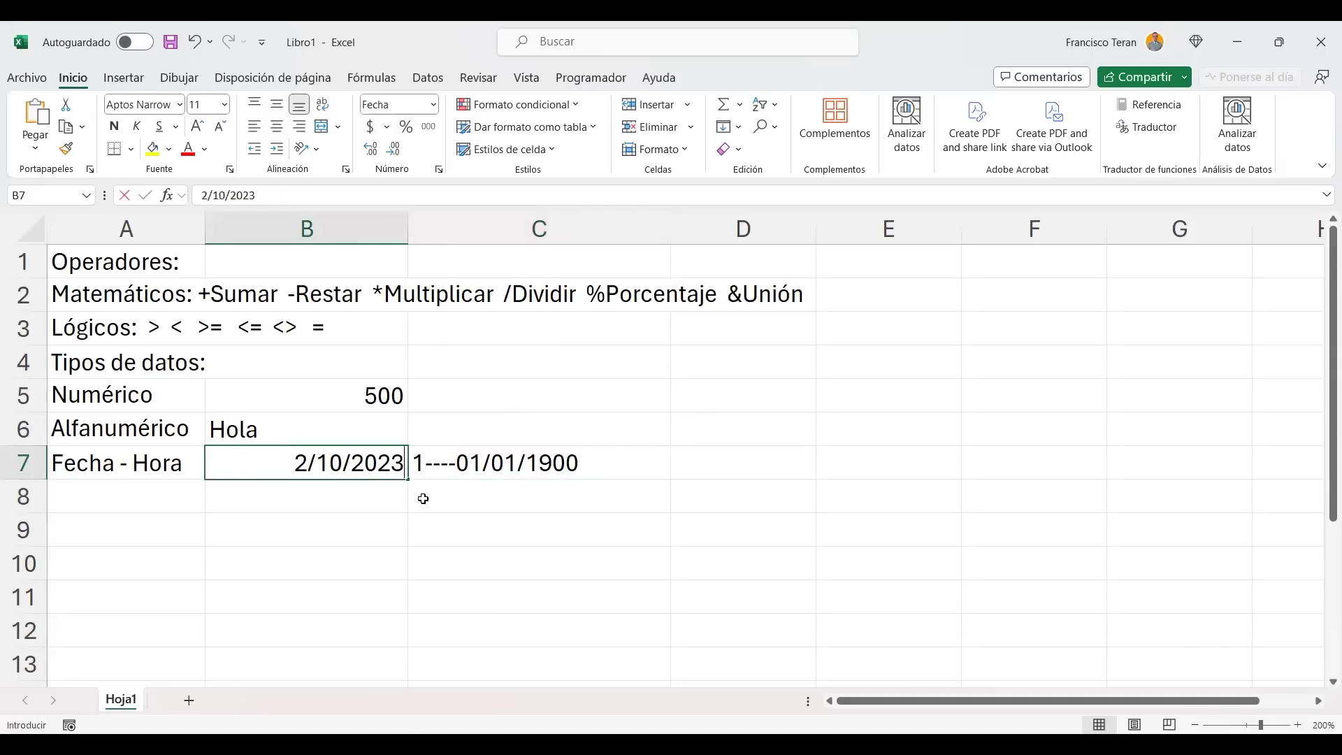
pyautogui.write('01/01/1900')
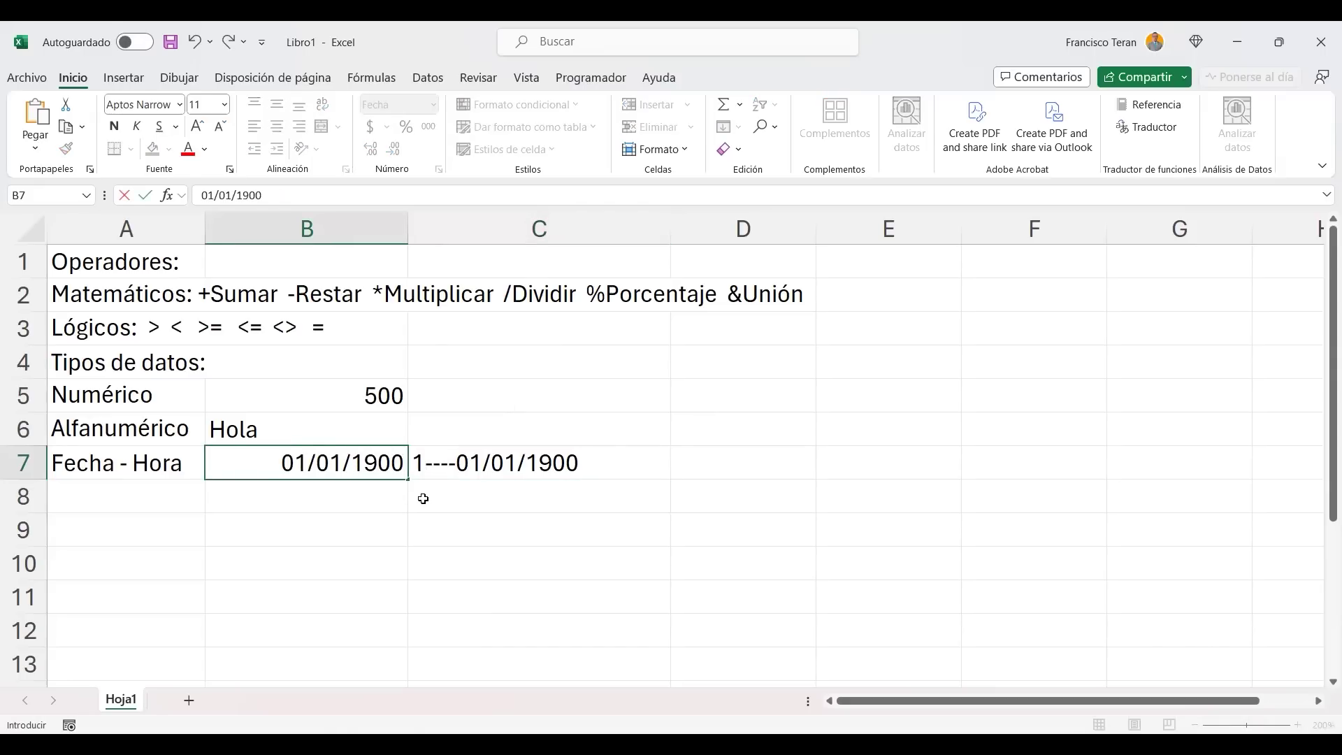
pyautogui.press('Return')
pyautogui.click(380, 462)
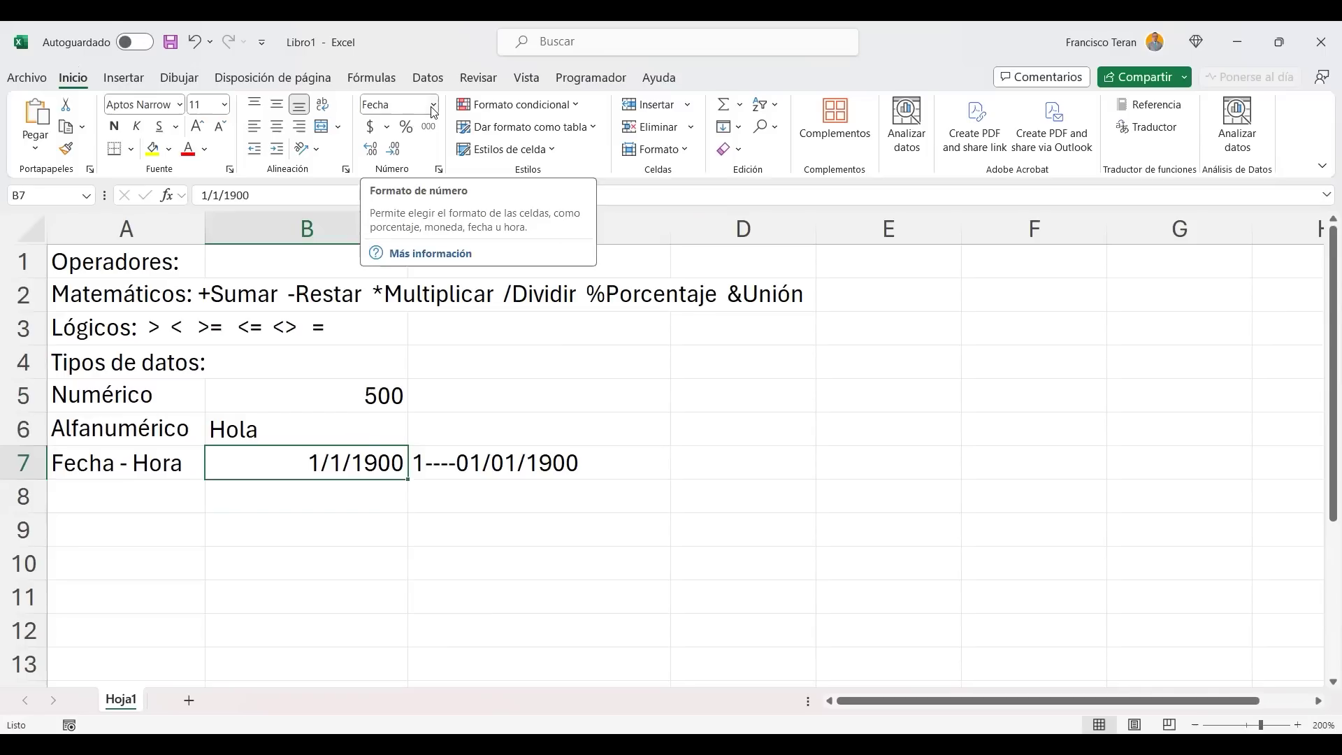
# Click around various spots on the worksheet, ending with cell B7 selected.
pyautogui.click(856, 390)
pyautogui.click(865, 358)
pyautogui.click(869, 326)
pyautogui.click(869, 297)
pyautogui.click(301, 263)
pyautogui.click(454, 262)
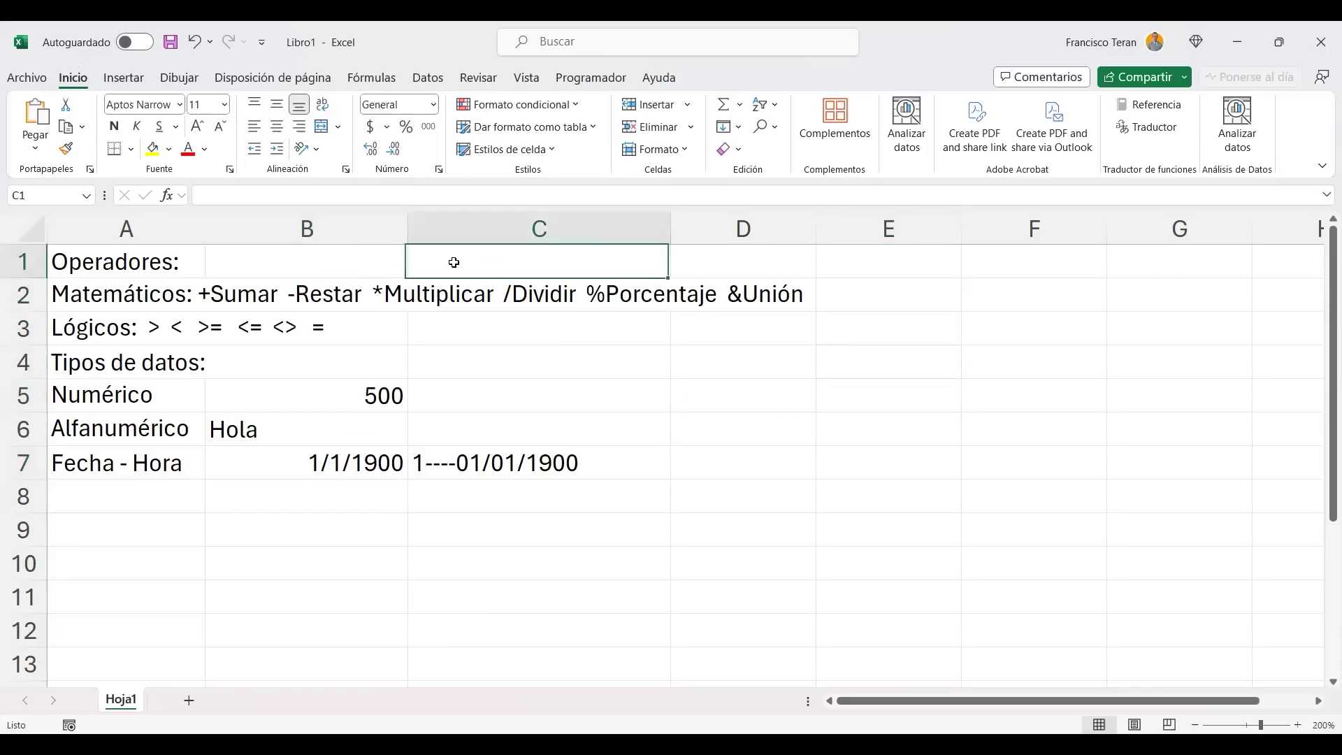
pyautogui.click(686, 269)
pyautogui.click(855, 269)
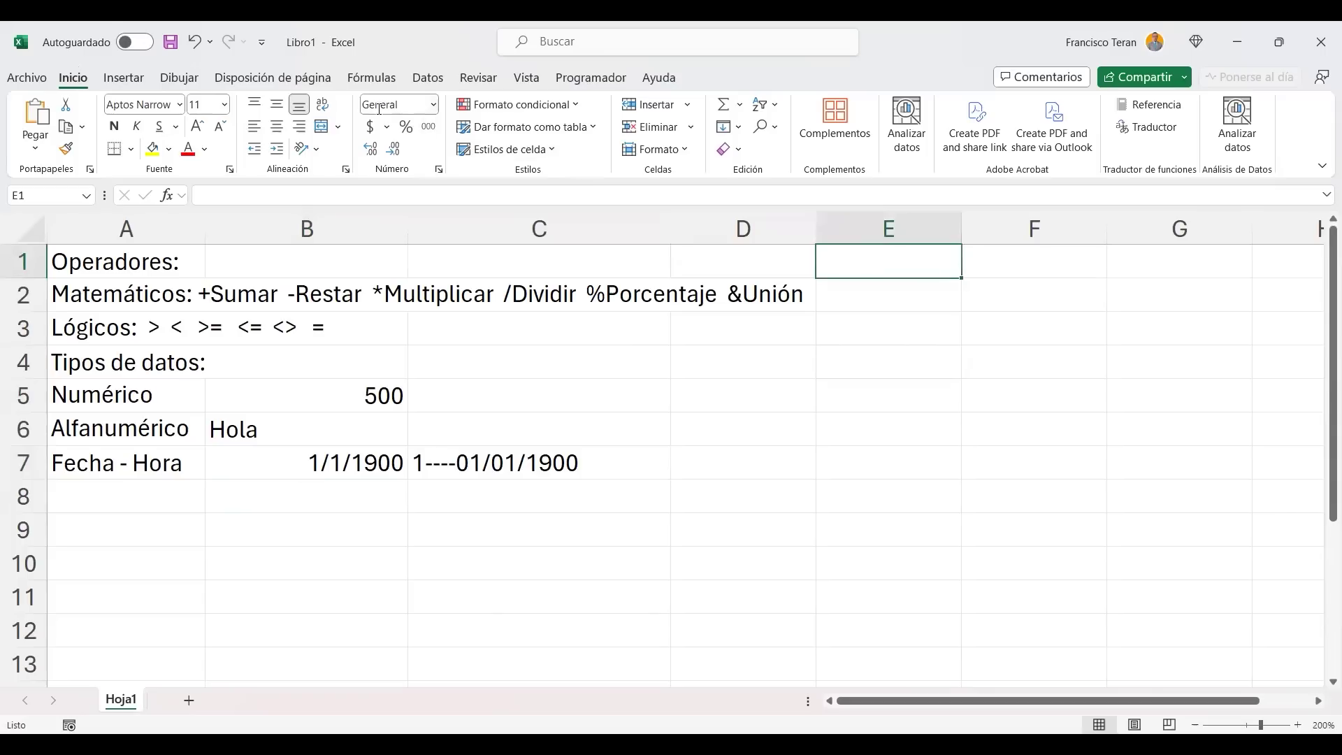
pyautogui.click(879, 434)
pyautogui.click(795, 523)
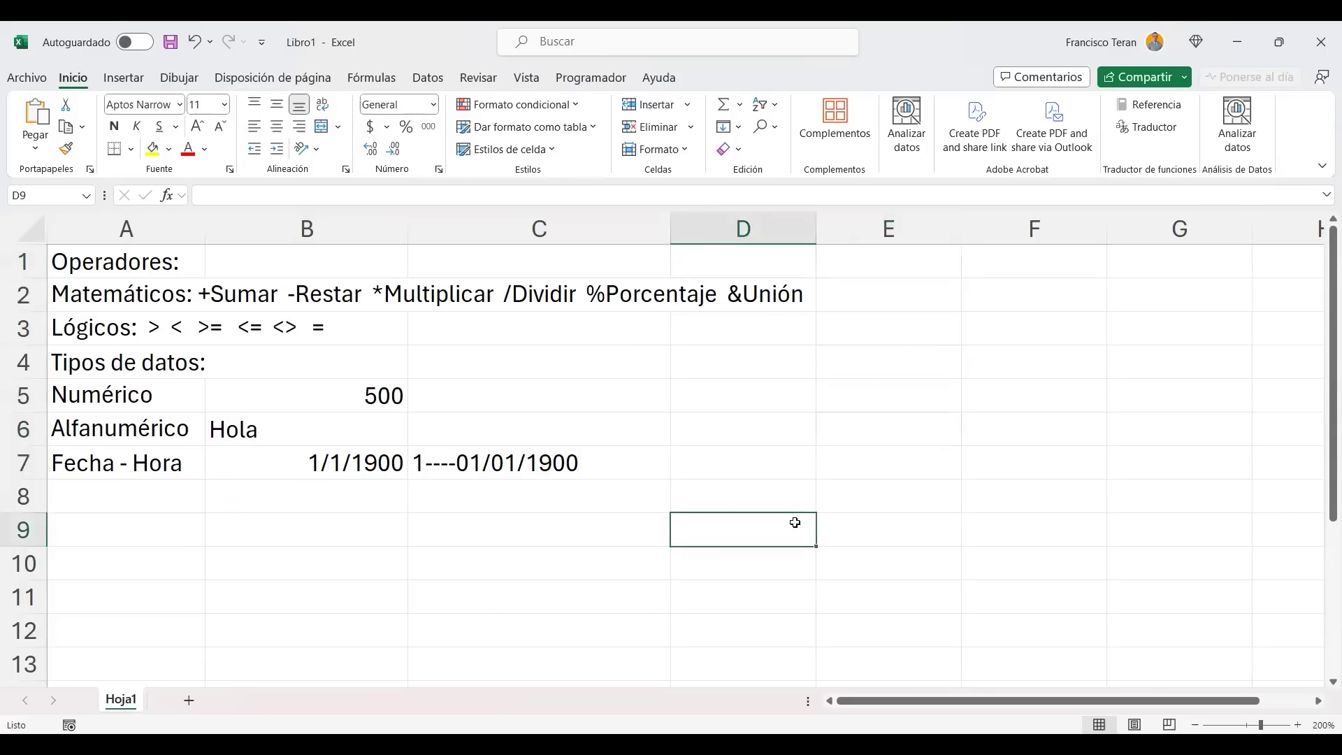
pyautogui.click(905, 393)
pyautogui.click(888, 529)
pyautogui.click(495, 518)
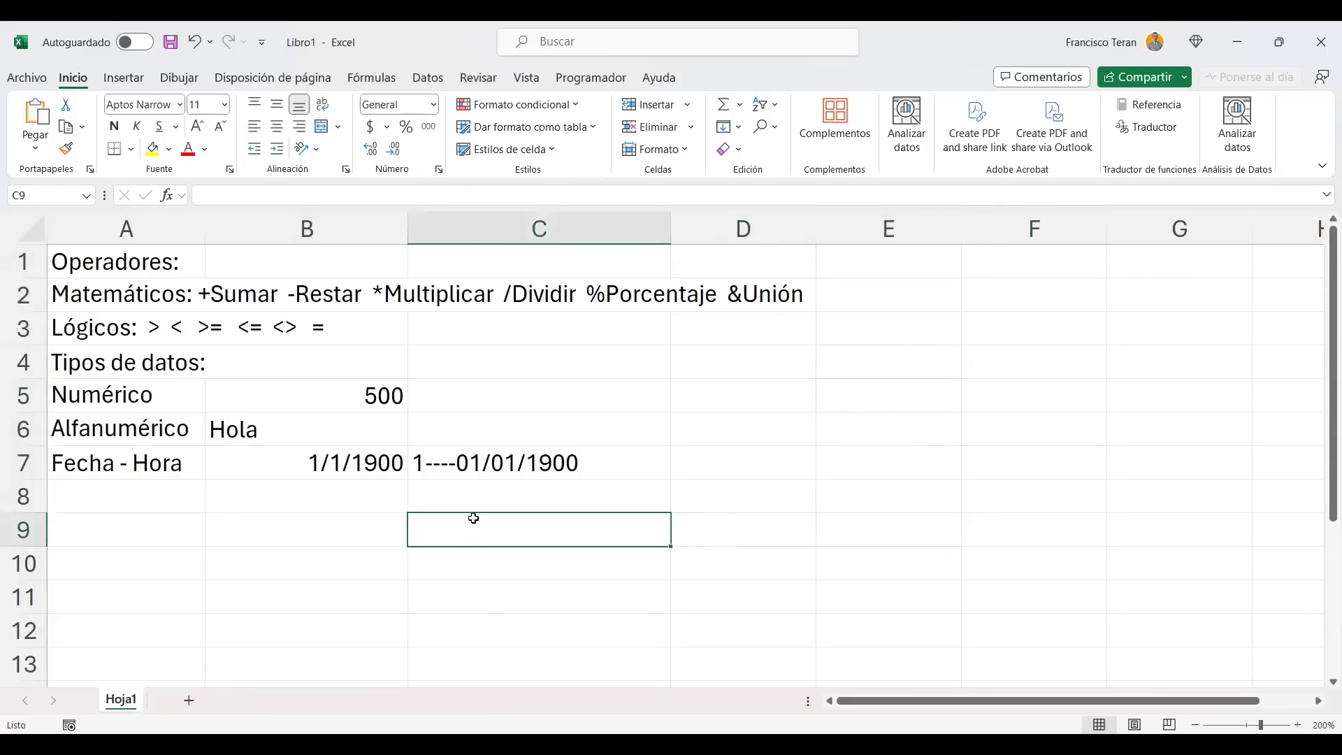
pyautogui.click(324, 518)
pyautogui.click(134, 522)
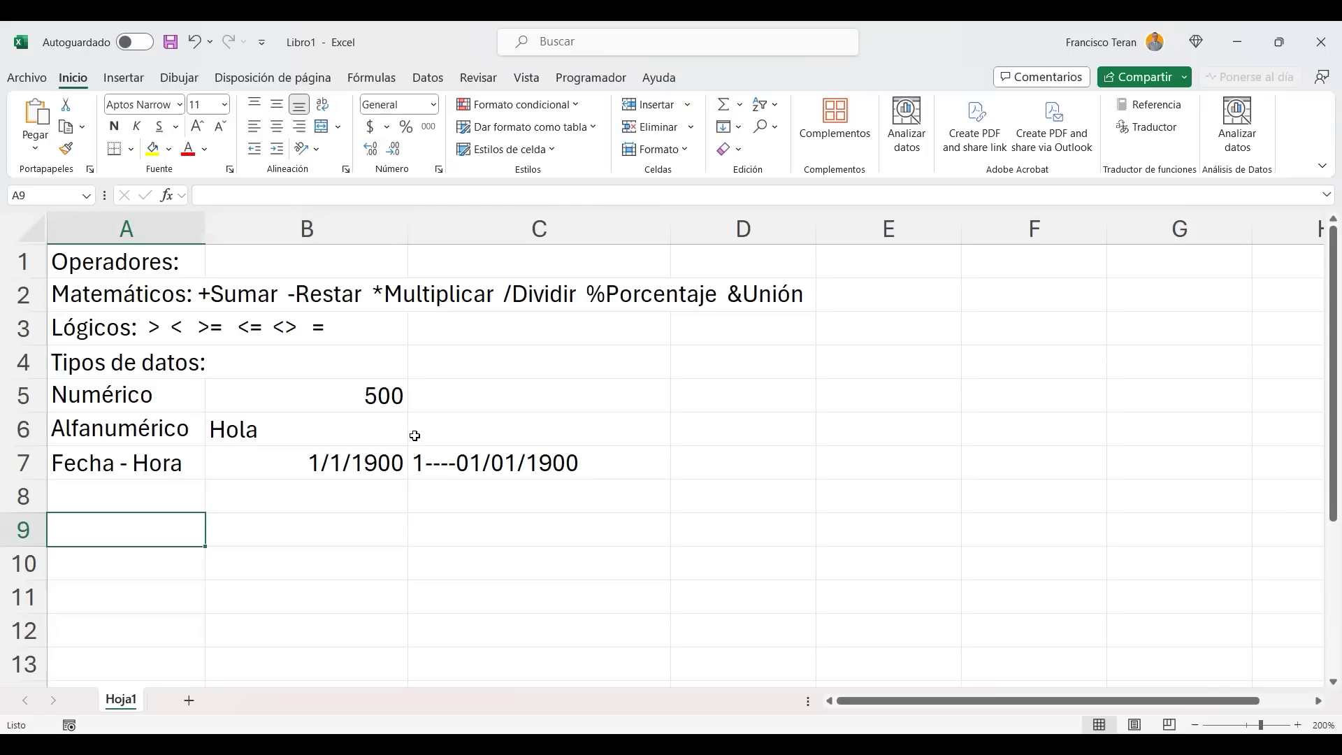
pyautogui.click(332, 504)
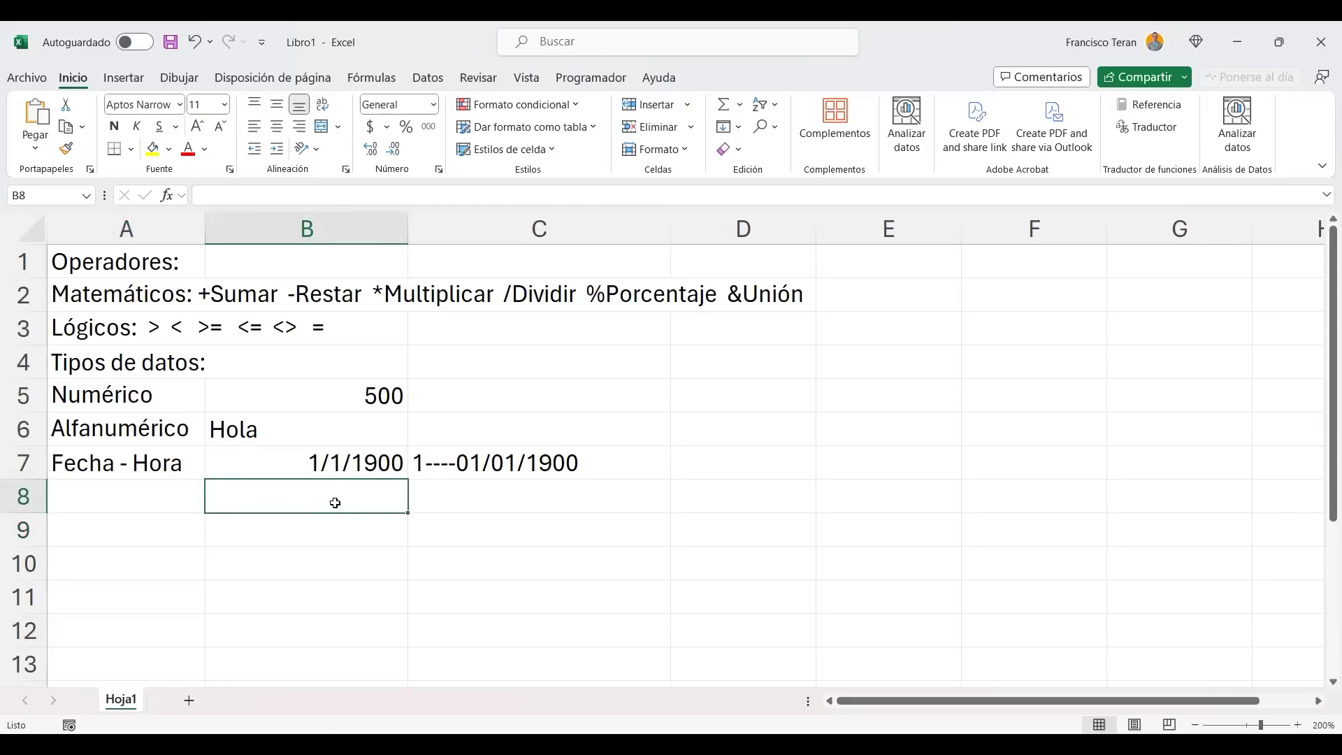
pyautogui.click(340, 463)
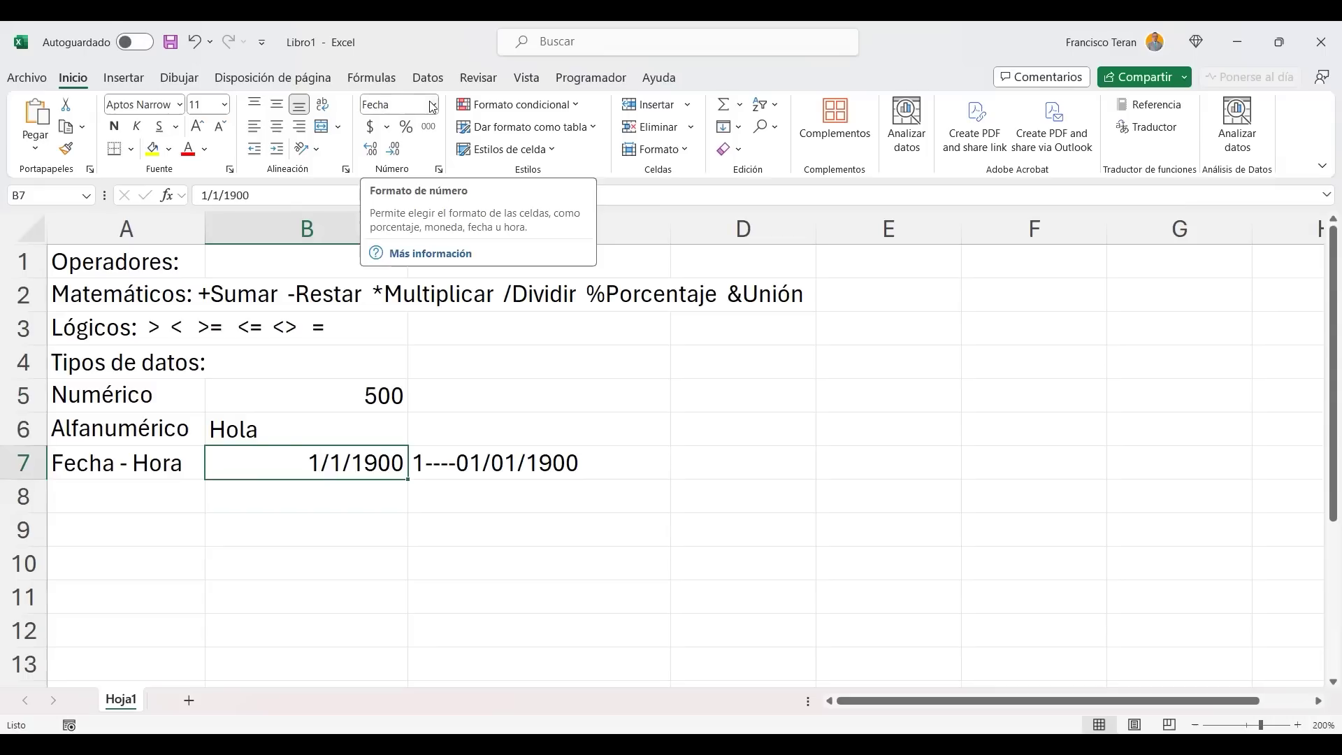
pyautogui.click(315, 517)
pyautogui.click(341, 462)
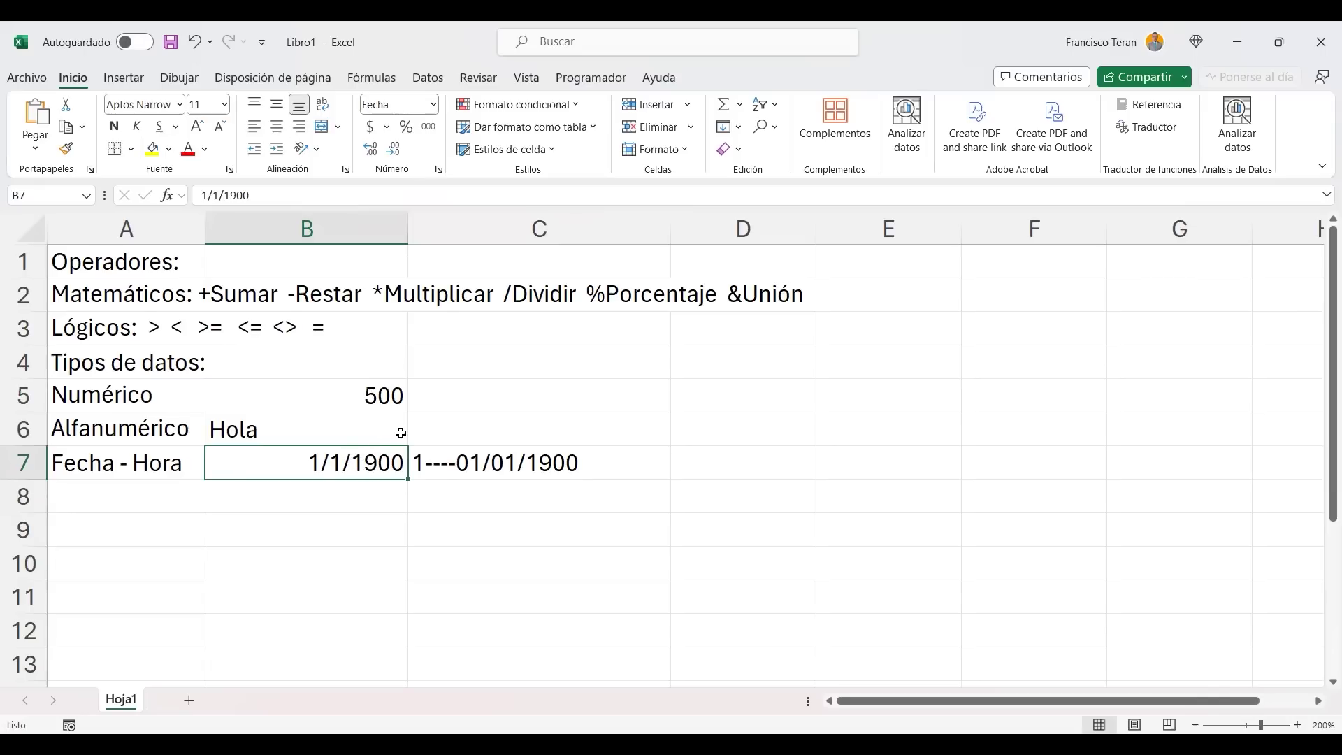
# Switch B7 to the General number format and widen column B slightly.
pyautogui.click(435, 107)
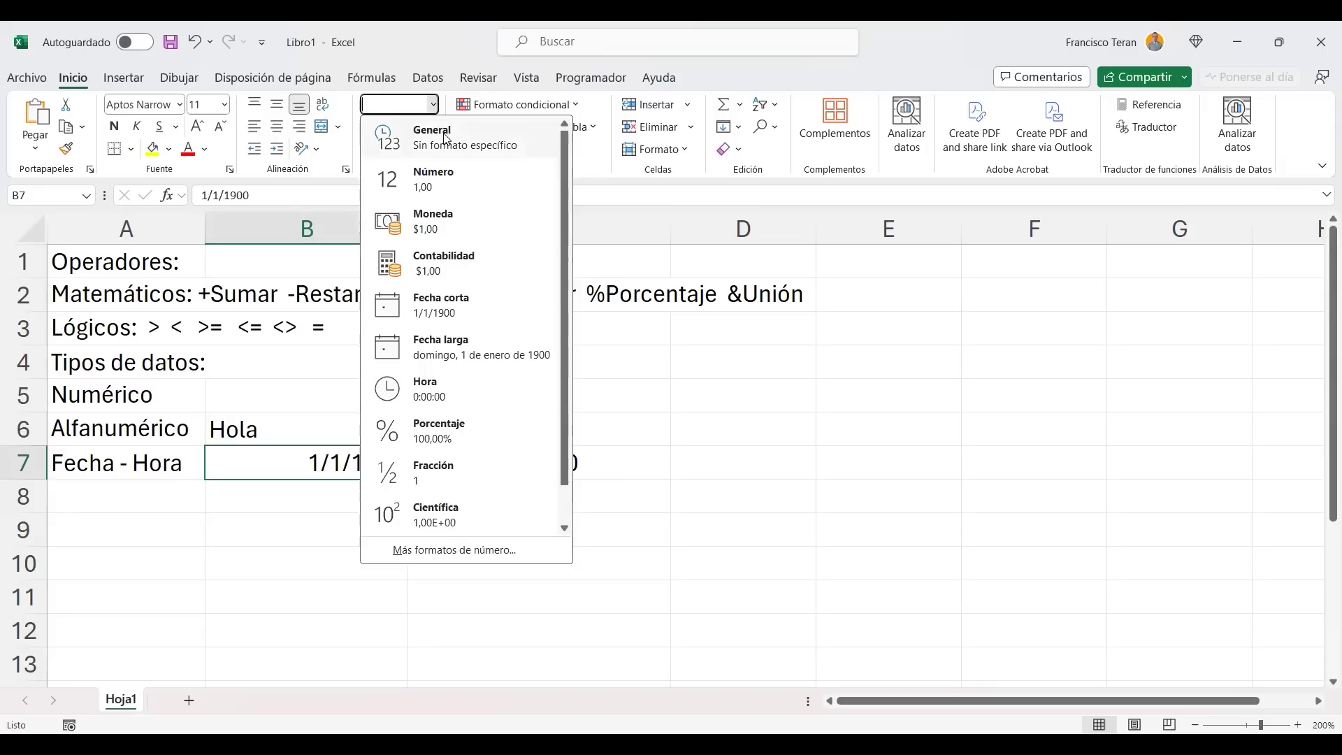
pyautogui.click(447, 138)
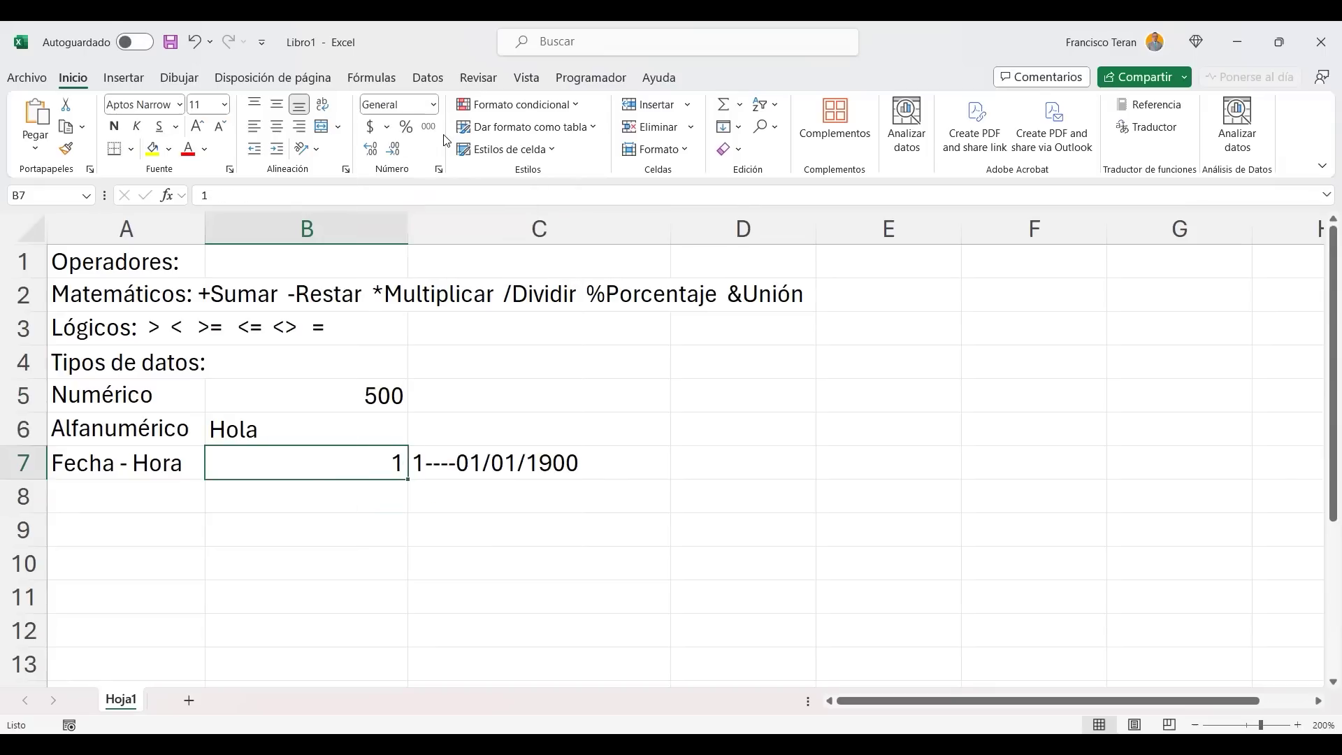
pyautogui.click(371, 497)
pyautogui.click(375, 465)
pyautogui.moveTo(406, 231); pyautogui.dragTo(420, 231)
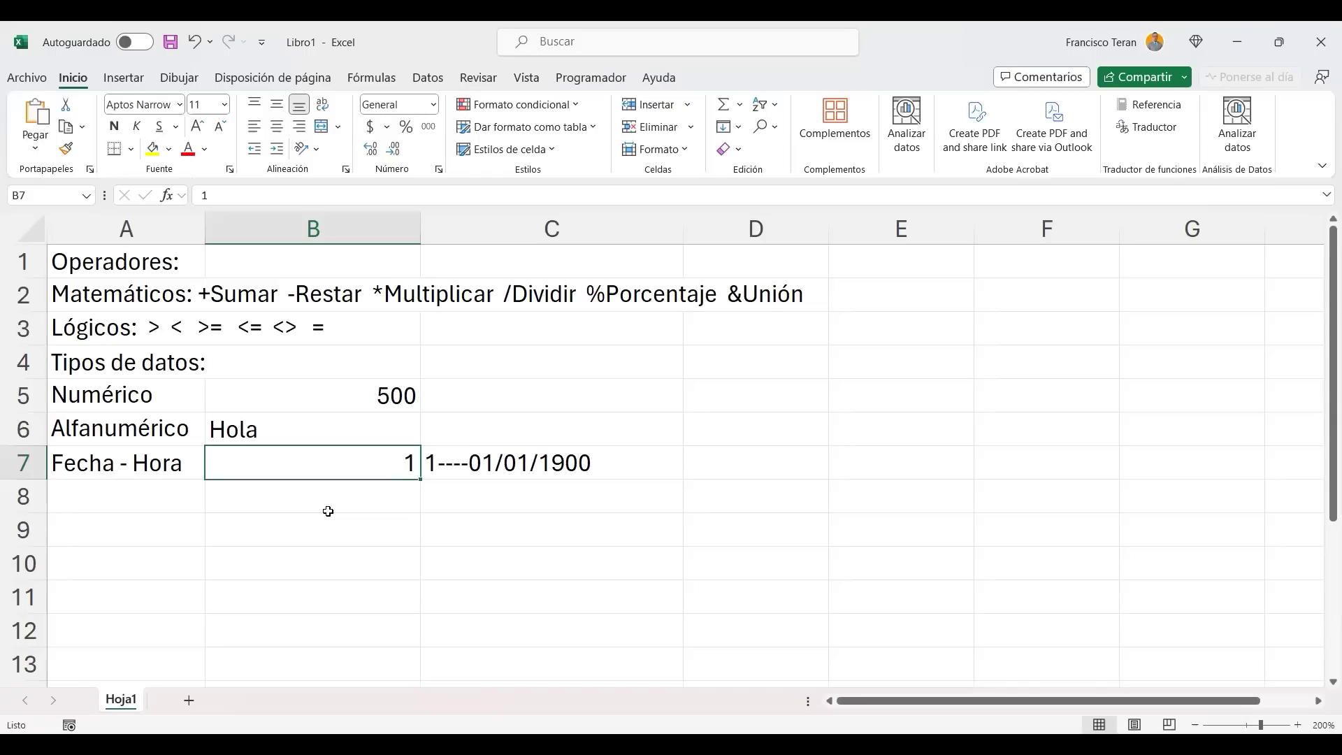
# Enter the plain number 365 in cell B7.
pyautogui.click(348, 493)
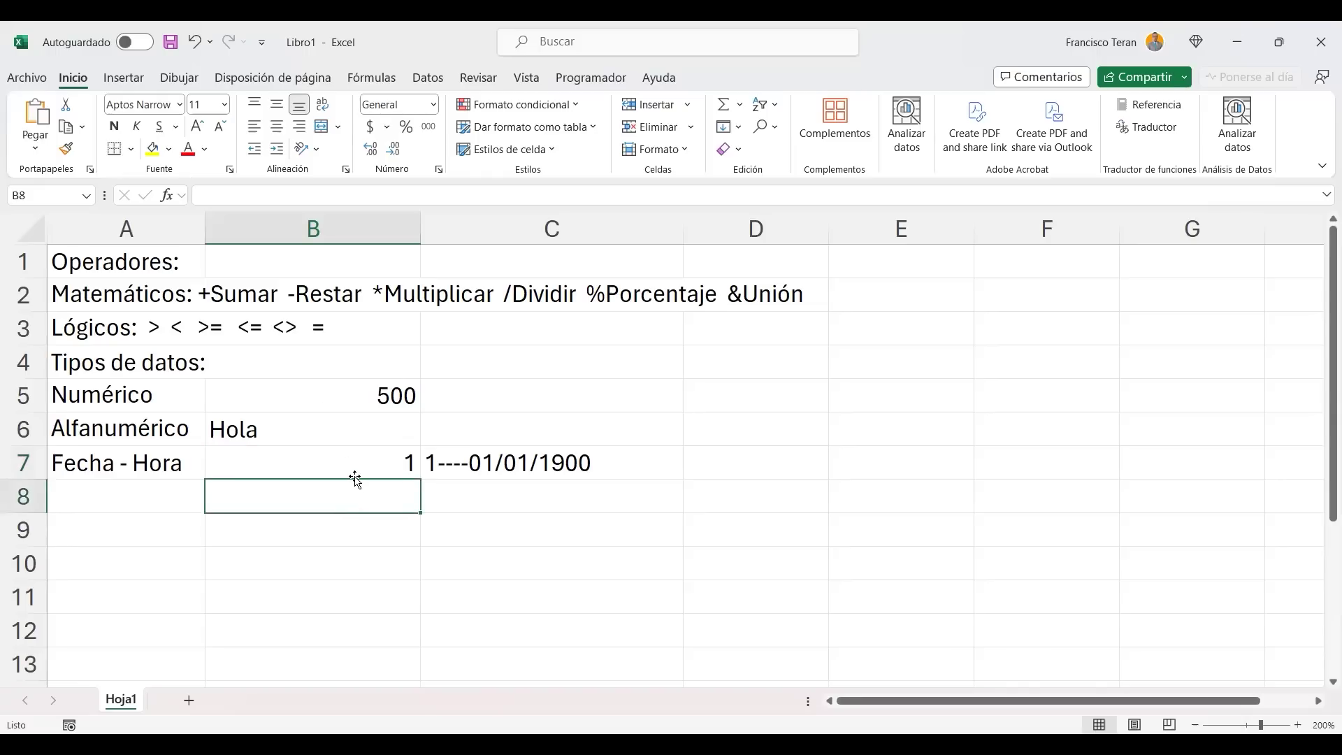
pyautogui.click(353, 469)
pyautogui.write('365')
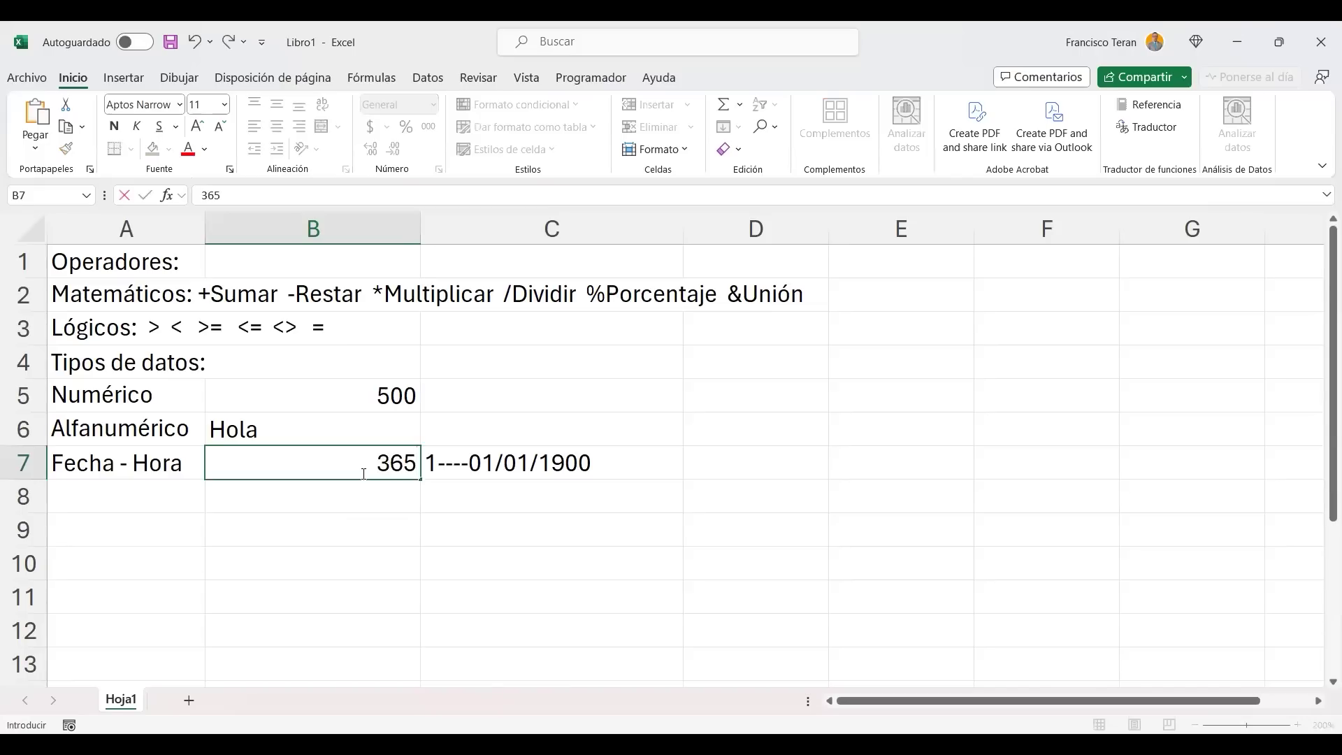
pyautogui.press('Return')
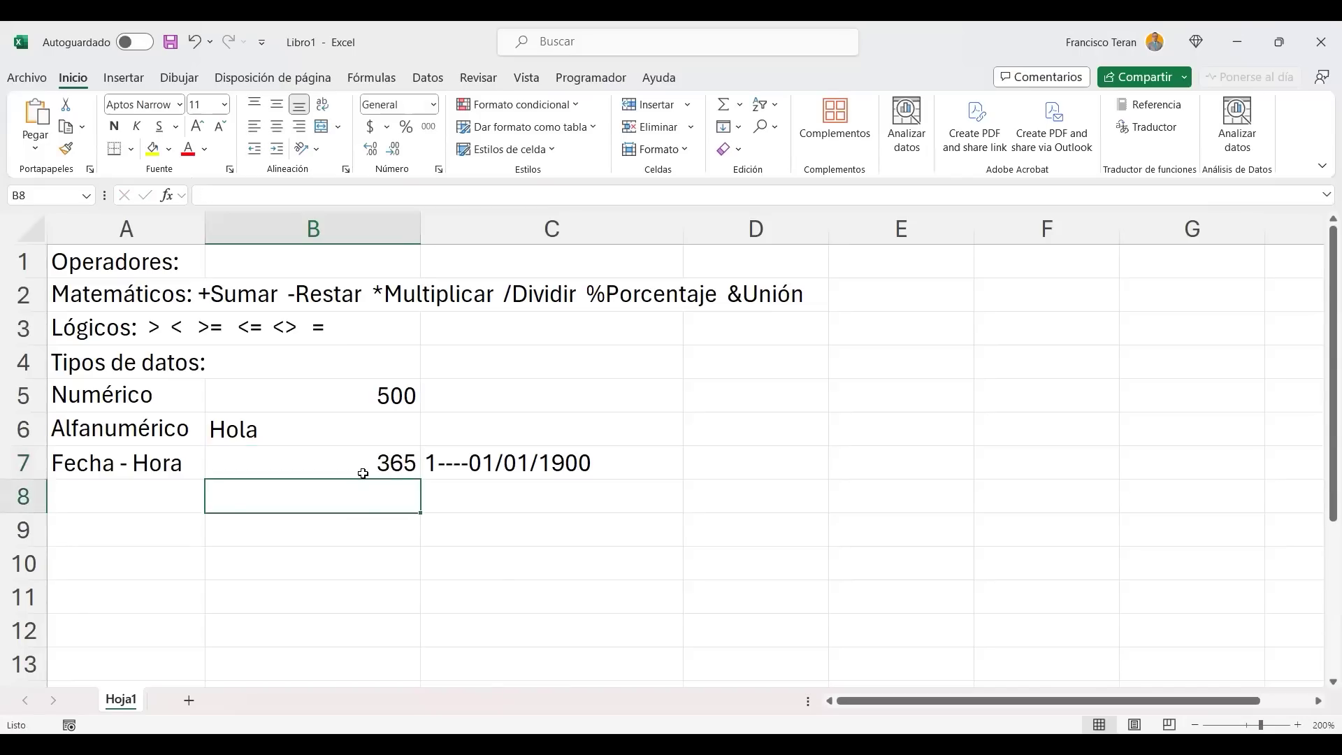
pyautogui.click(363, 474)
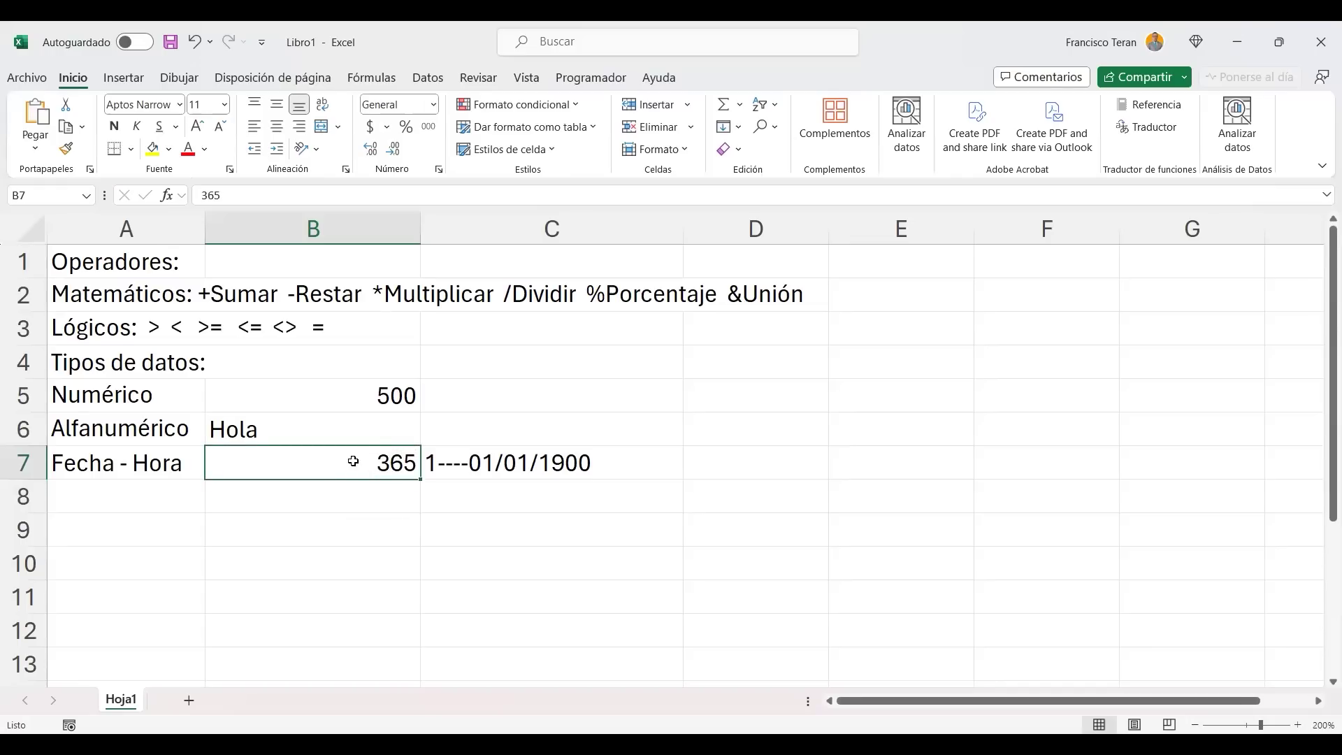